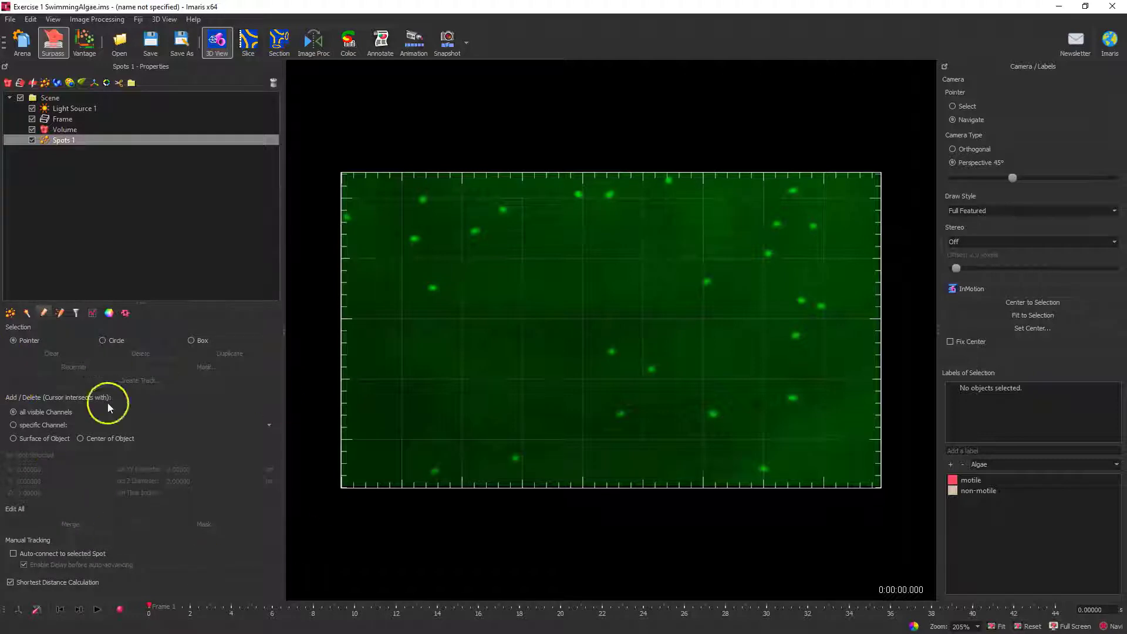
Step: Play the swimming algae time series, and return it to the first frame
{"action": "left_click_drag", "start_coordinate": [131, 300], "coordinate": [128, 236]}
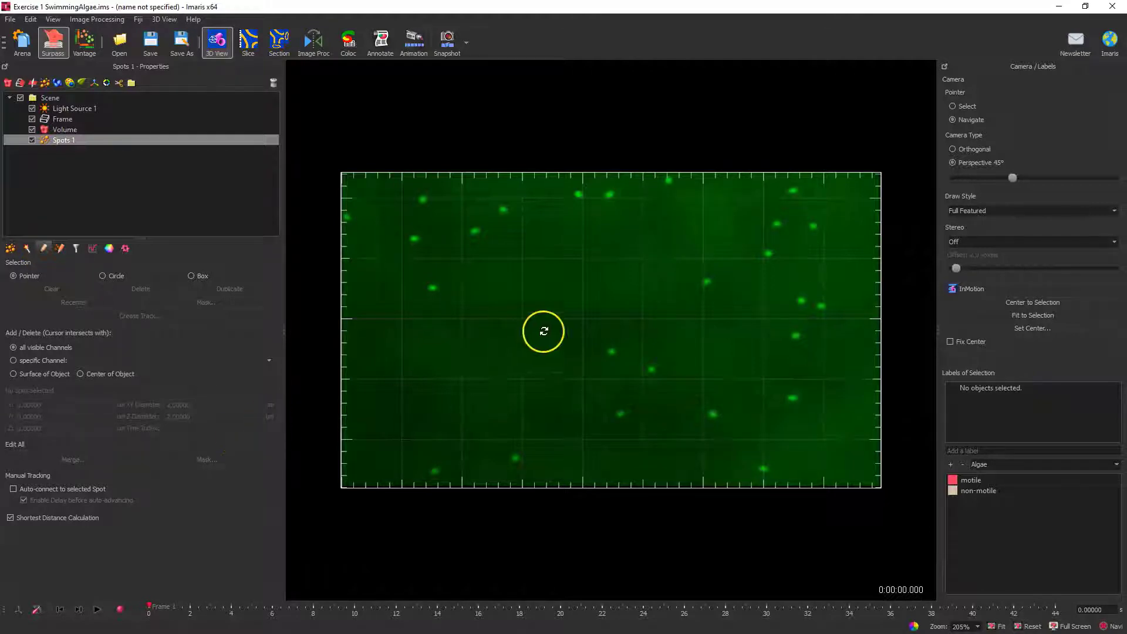
{"action": "left_click", "coordinate": [98, 610]}
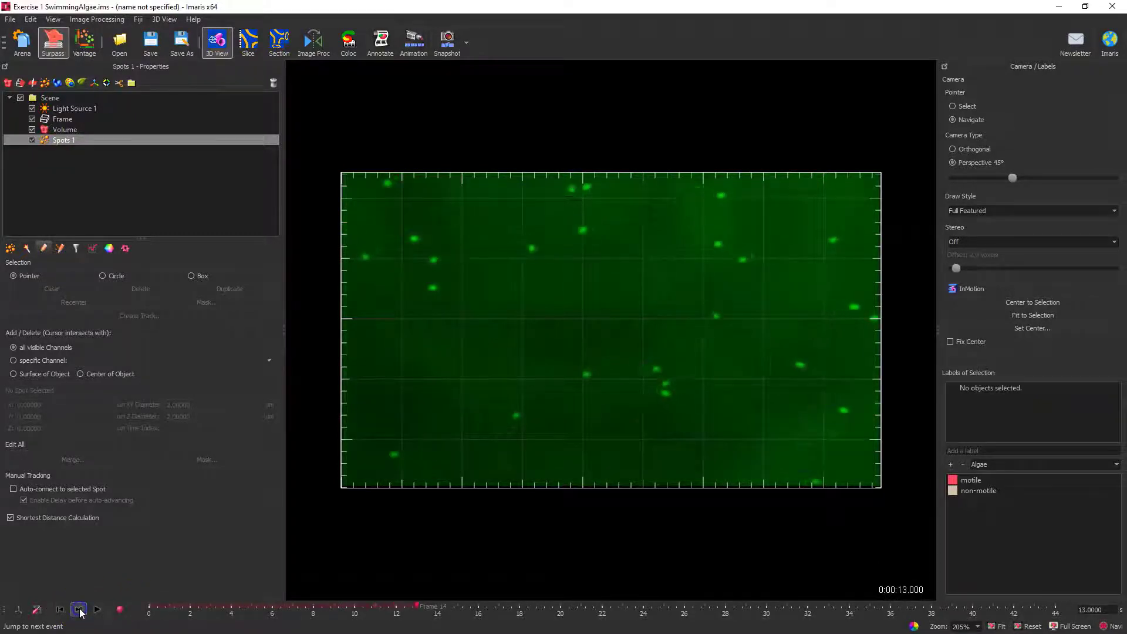
{"action": "left_click", "coordinate": [63, 612]}
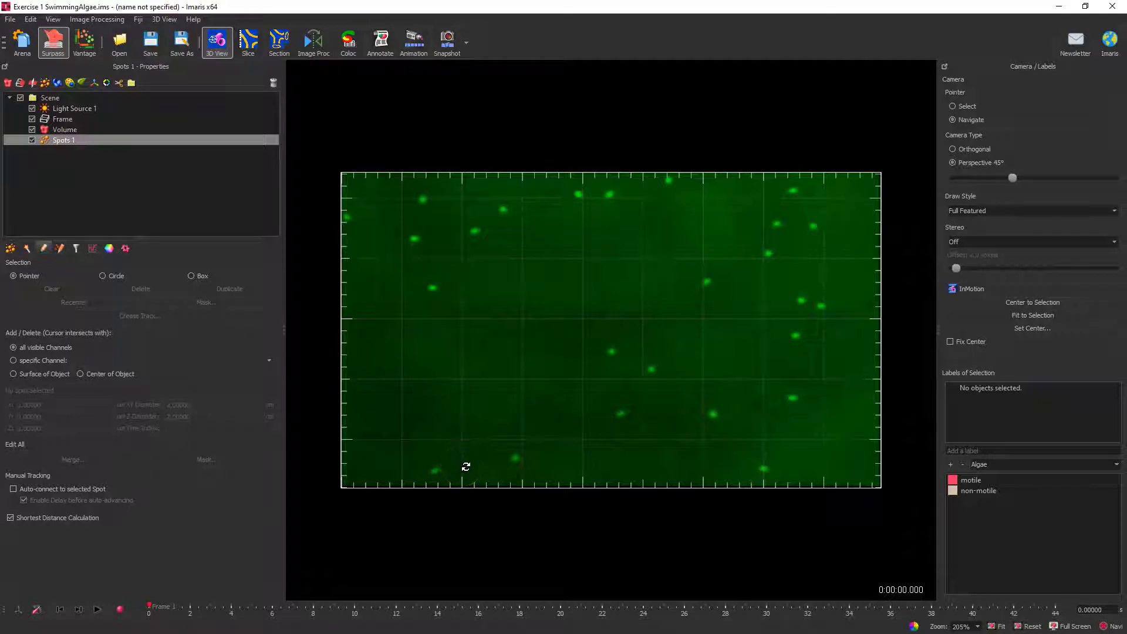
Step: Switch the pointer to Select mode and enable auto-connecting new spots to the selected spot for manual tracking
{"action": "left_click", "coordinate": [485, 474]}
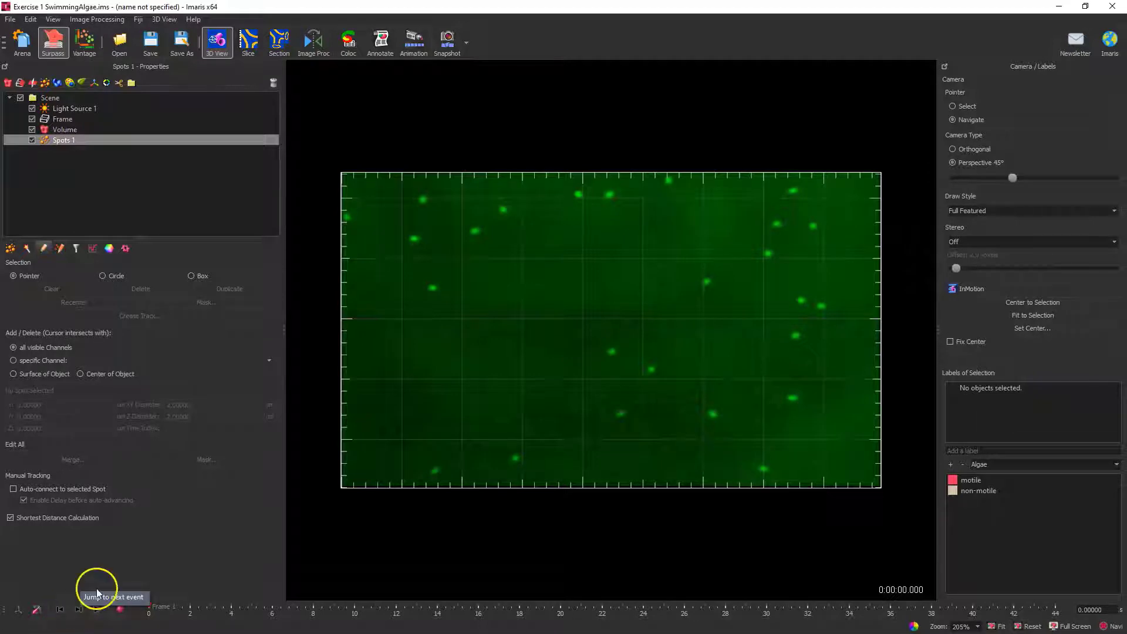
{"action": "key", "text": "Escape"}
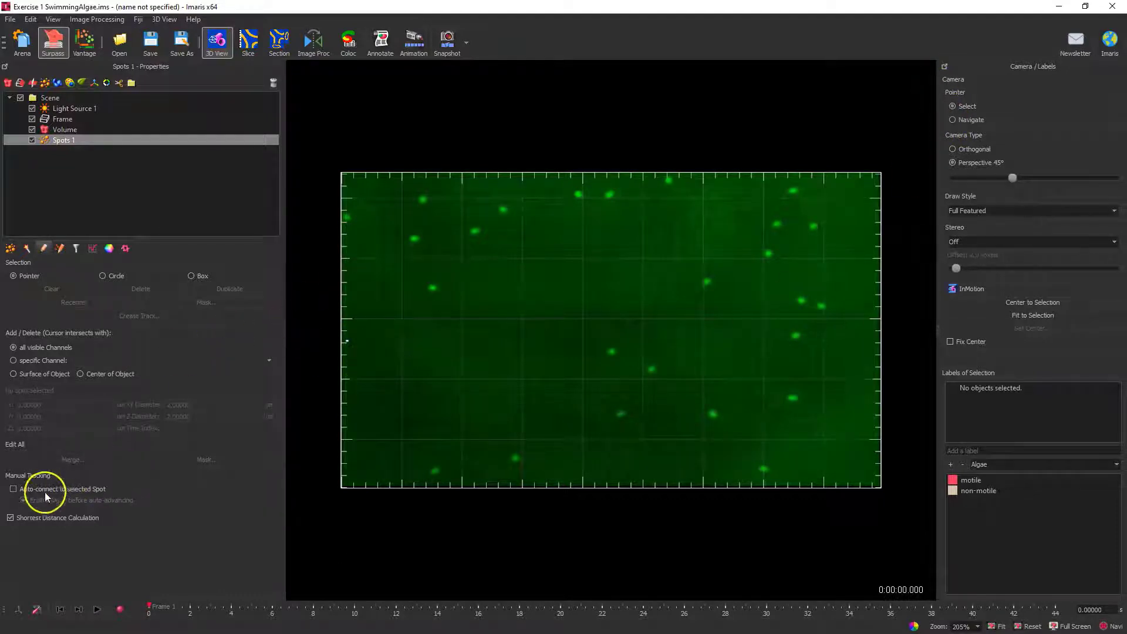
{"action": "left_click", "coordinate": [27, 487]}
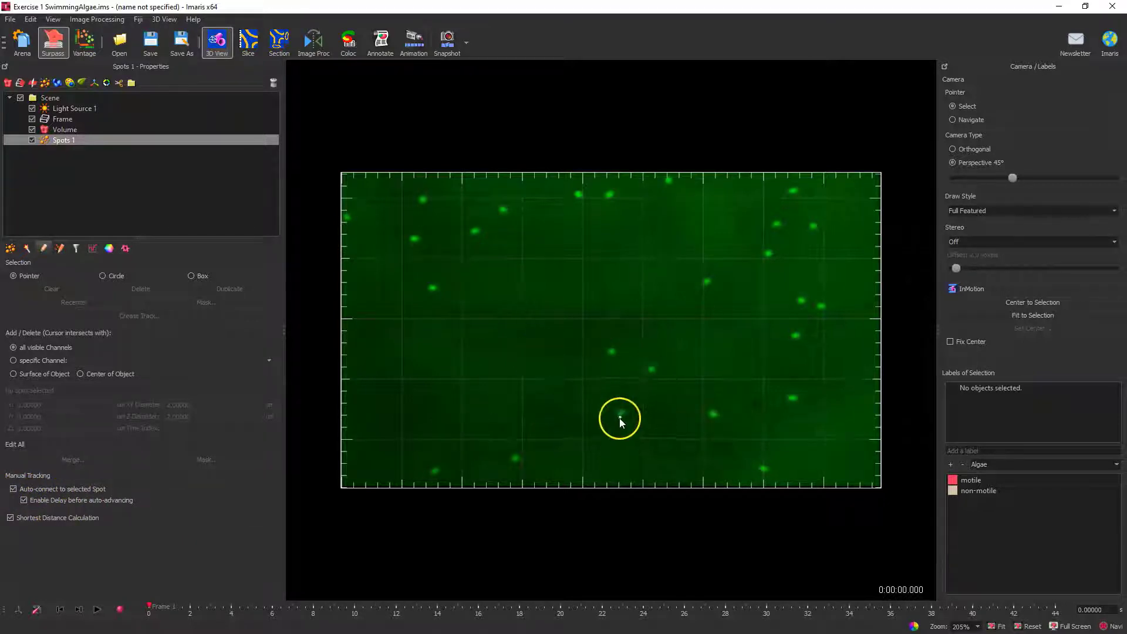
Step: Manually track the faint alga in the lower middle of the volume by placing connected spots from frame 1 to 12, and deselect the track
{"action": "scroll", "coordinate": [624, 418], "scroll_direction": "up", "scroll_amount": 3}
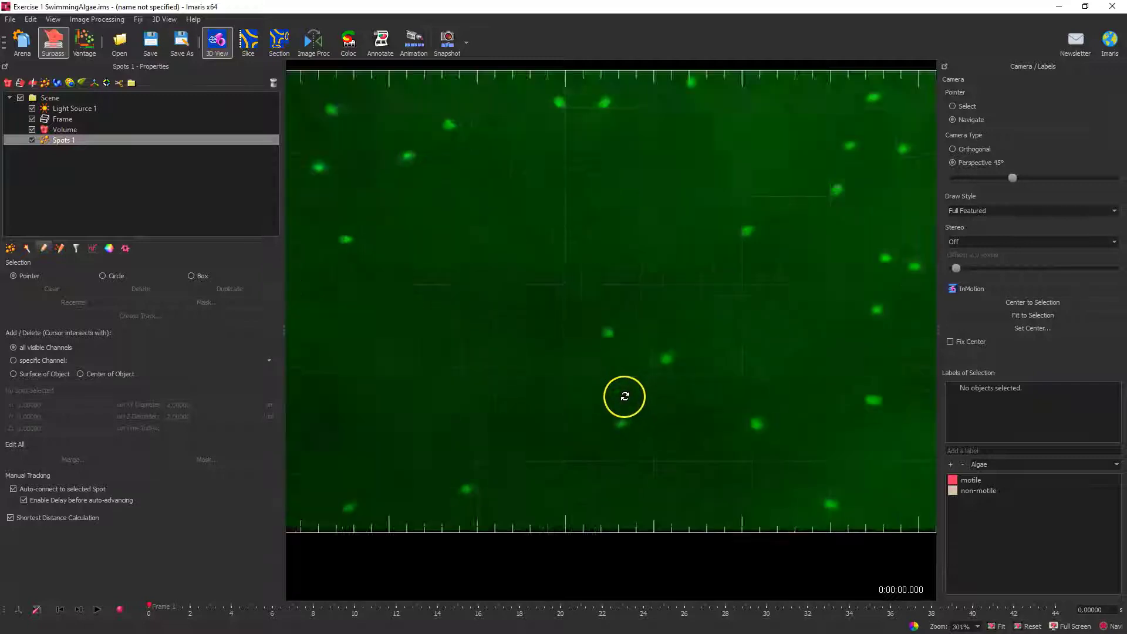
{"action": "left_click", "coordinate": [622, 429], "text": "shift"}
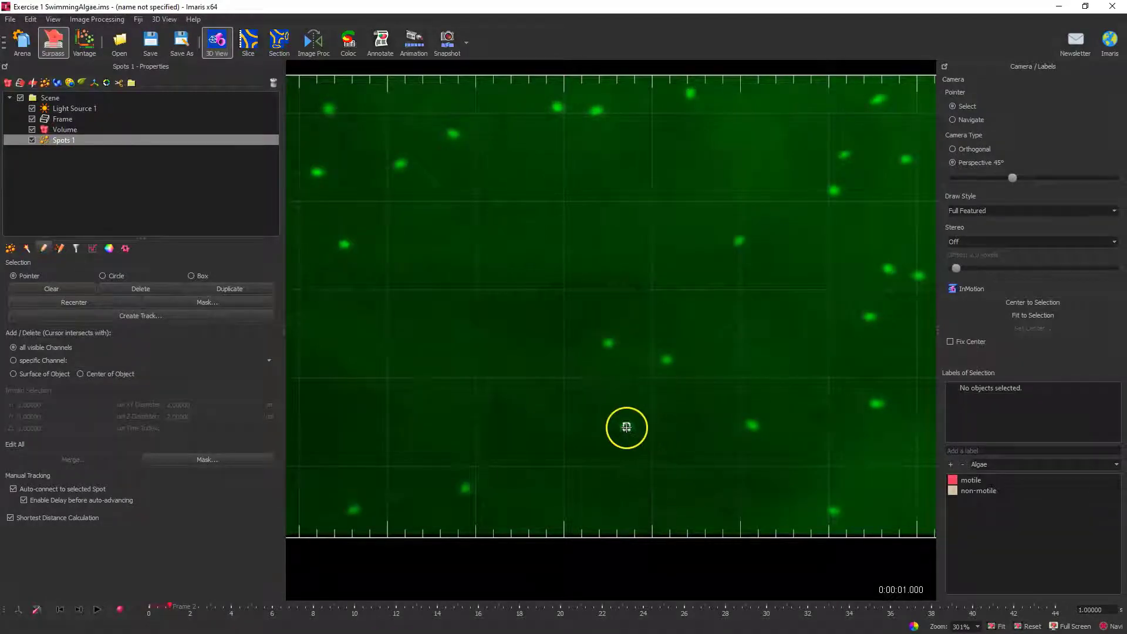
{"action": "left_click", "coordinate": [632, 426], "text": "shift"}
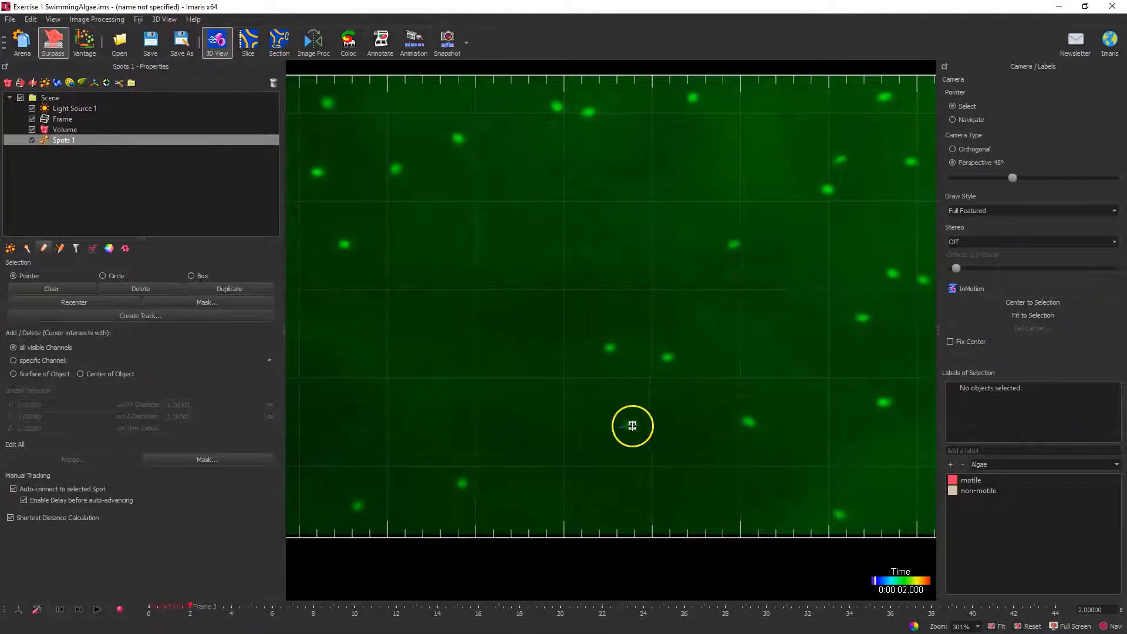
{"action": "left_click", "coordinate": [642, 424], "text": "shift"}
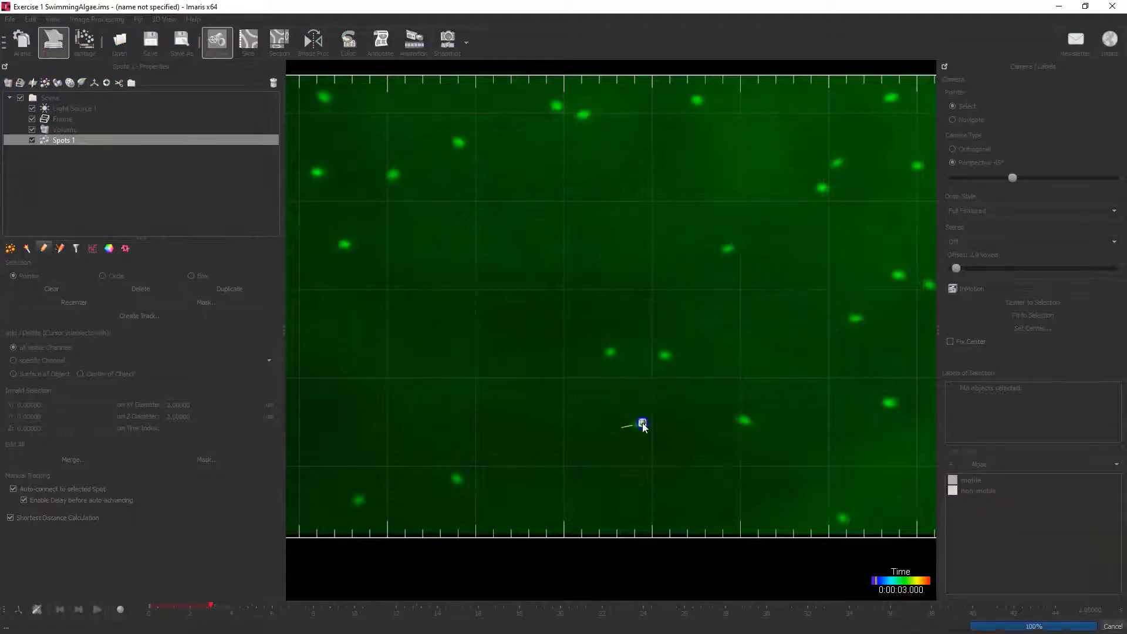
{"action": "left_click", "coordinate": [649, 423], "text": "shift"}
{"action": "left_click", "coordinate": [648, 421], "text": "shift"}
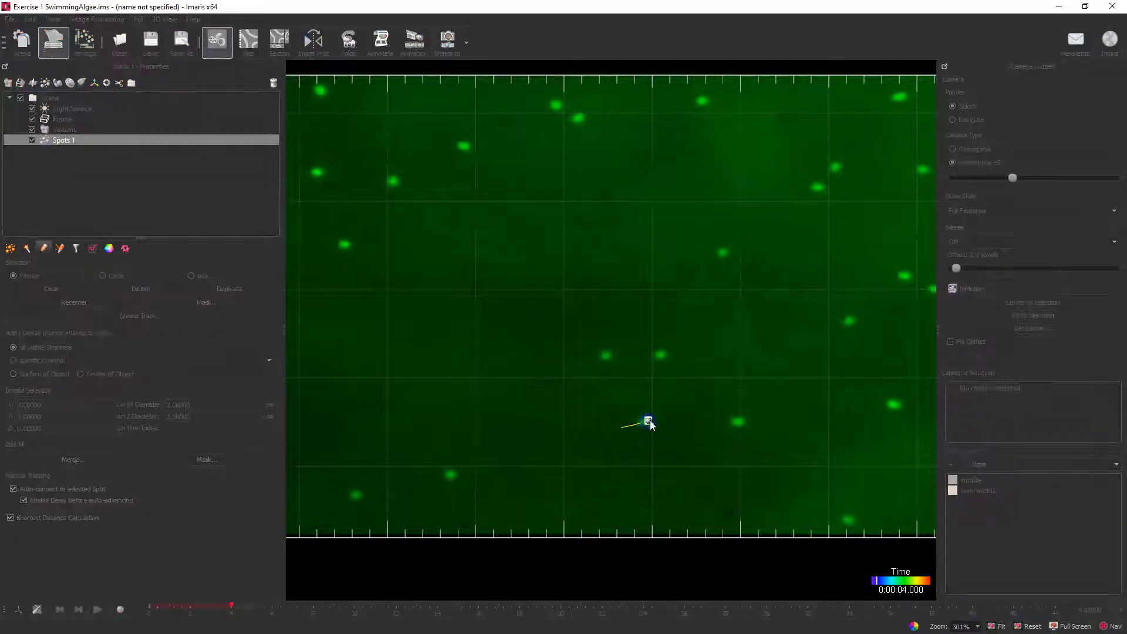
{"action": "left_click", "coordinate": [651, 417], "text": "shift"}
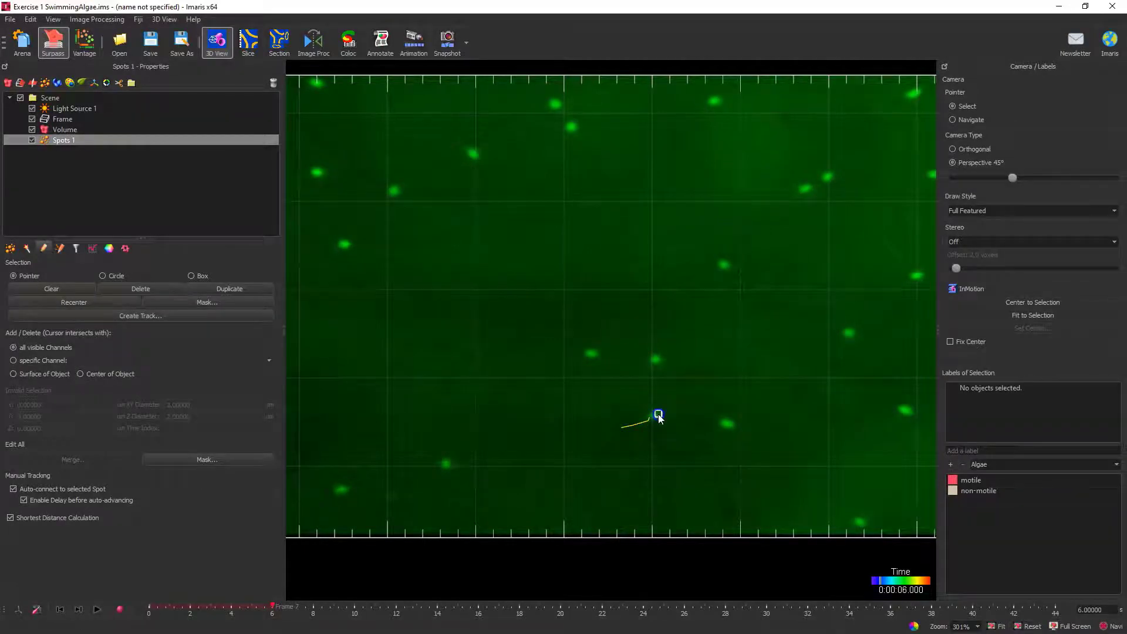
{"action": "left_click", "coordinate": [661, 415], "text": "shift"}
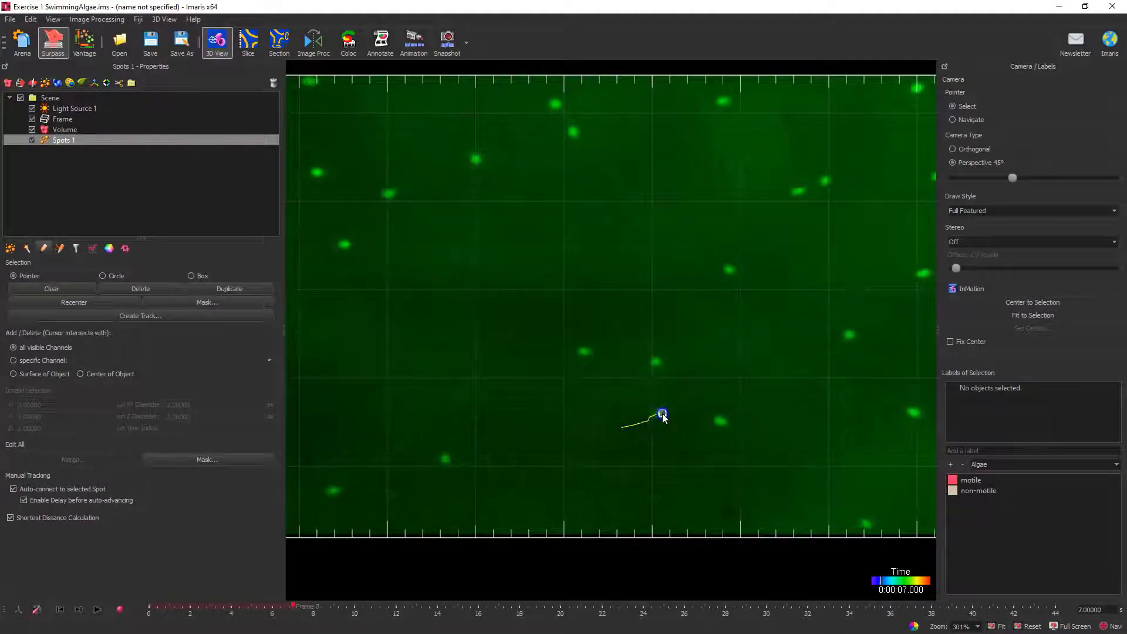
{"action": "left_click", "coordinate": [666, 408], "text": "shift"}
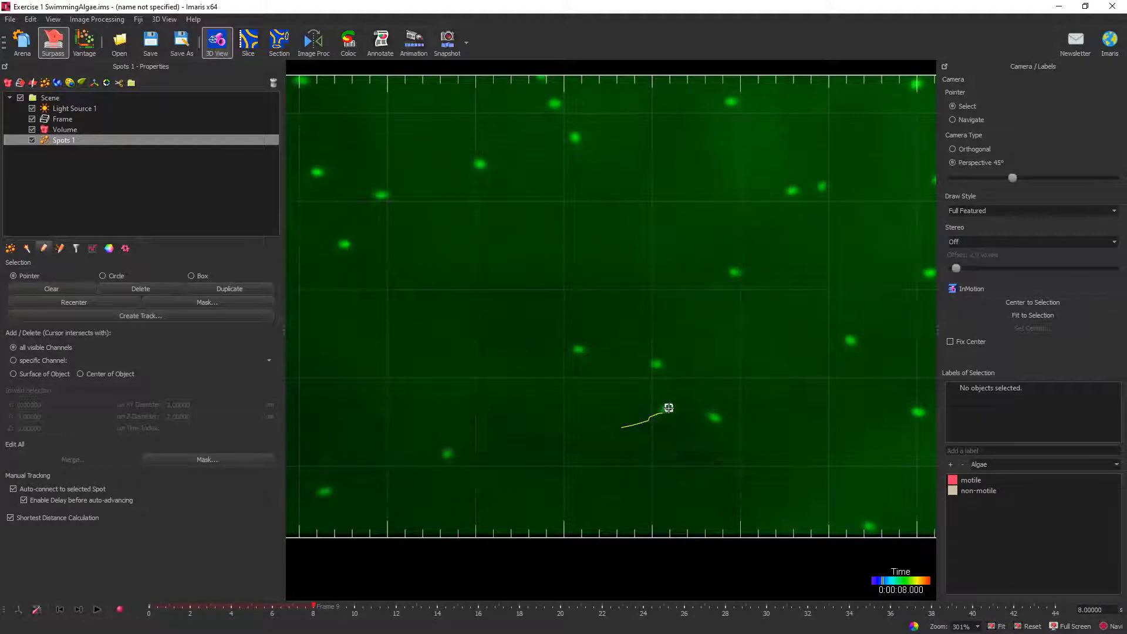
{"action": "left_click", "coordinate": [670, 405], "text": "shift"}
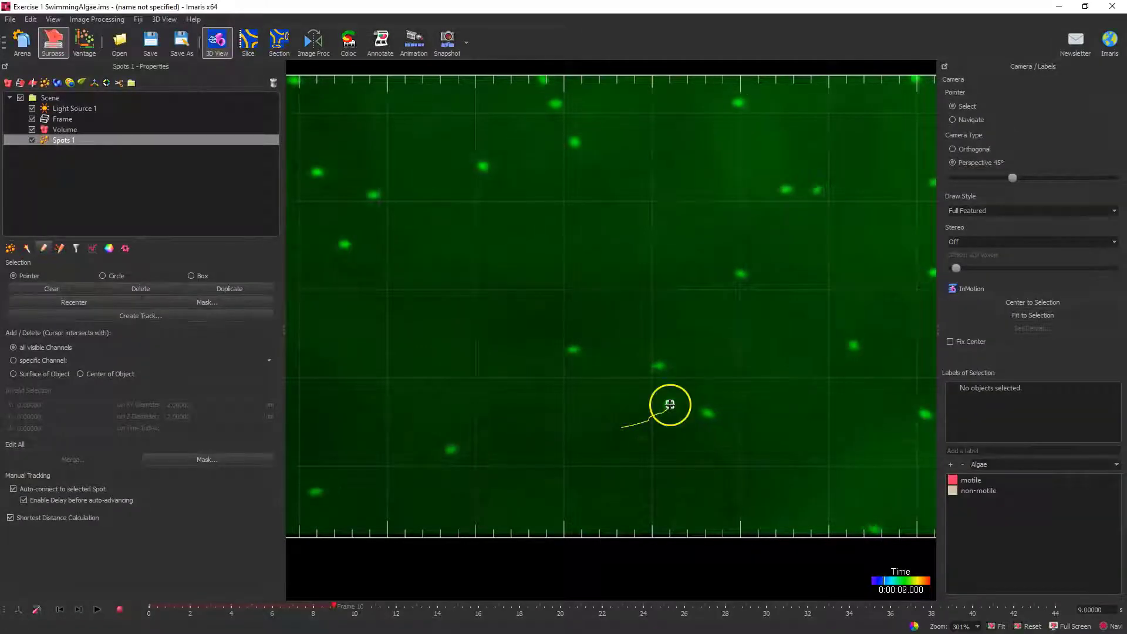
{"action": "left_click", "coordinate": [675, 402], "text": "shift"}
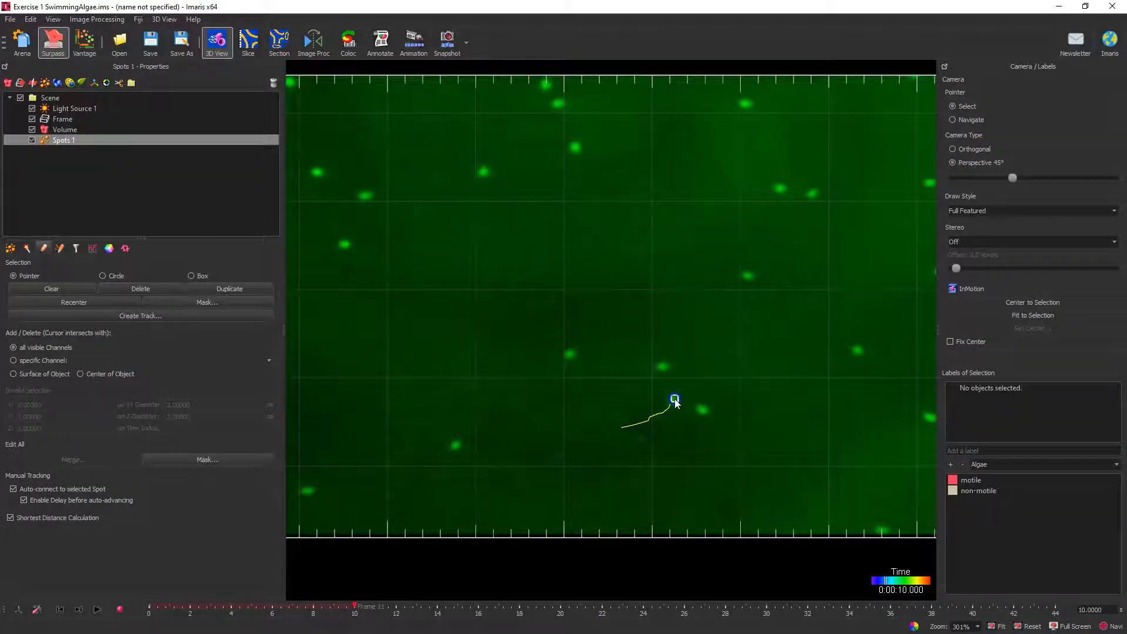
{"action": "left_click", "coordinate": [680, 396], "text": "shift"}
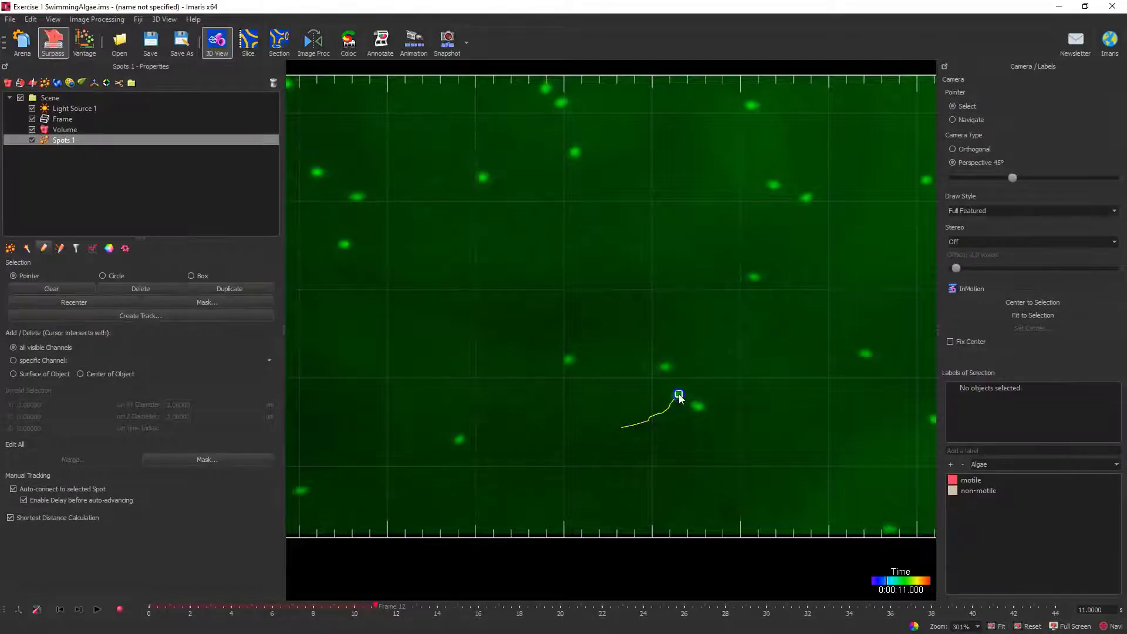
{"action": "left_click", "coordinate": [680, 389], "text": "shift"}
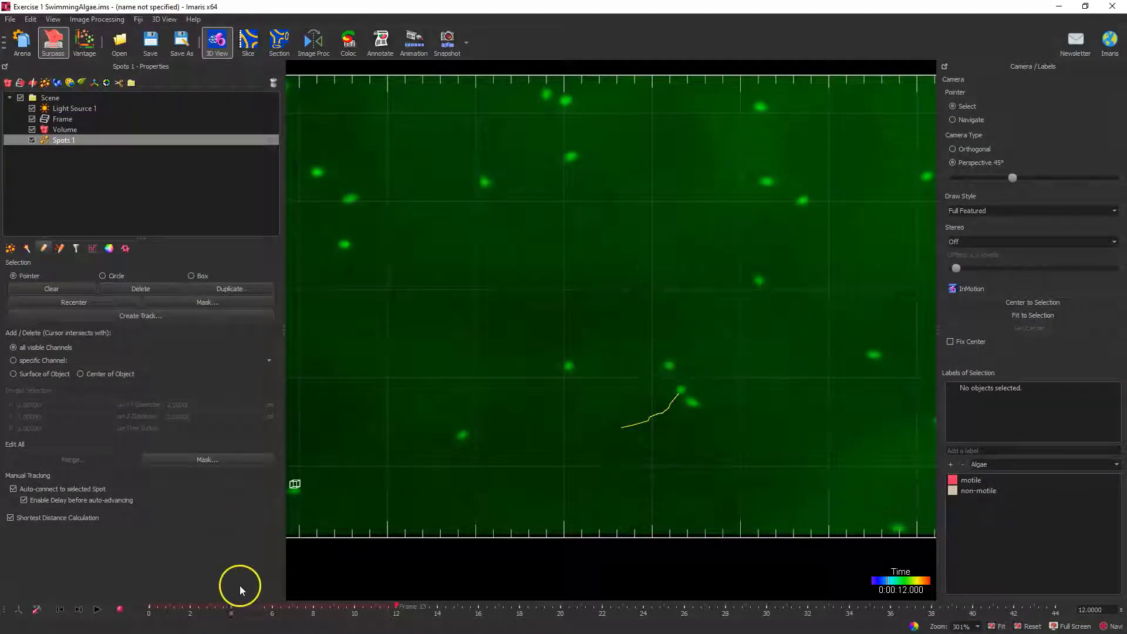
{"action": "left_click", "coordinate": [552, 460], "text": "shift"}
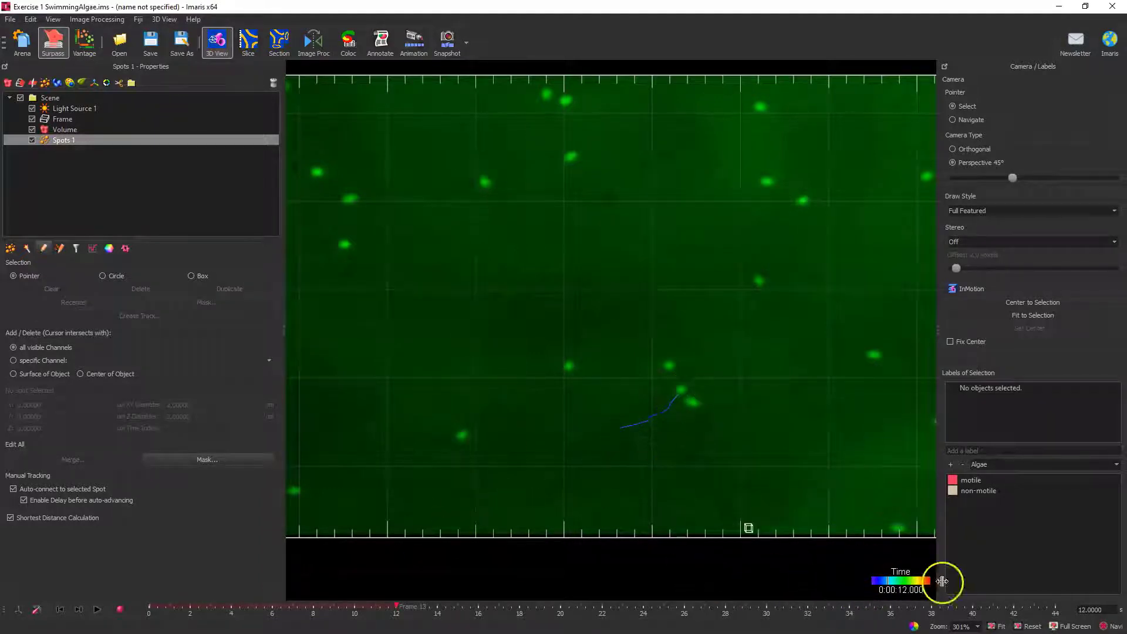
Step: Manually track the neighbouring alga to the right of the first track by placing connected spots from frame 1 to 10
{"action": "left_click_drag", "start_coordinate": [401, 609], "coordinate": [144, 612]}
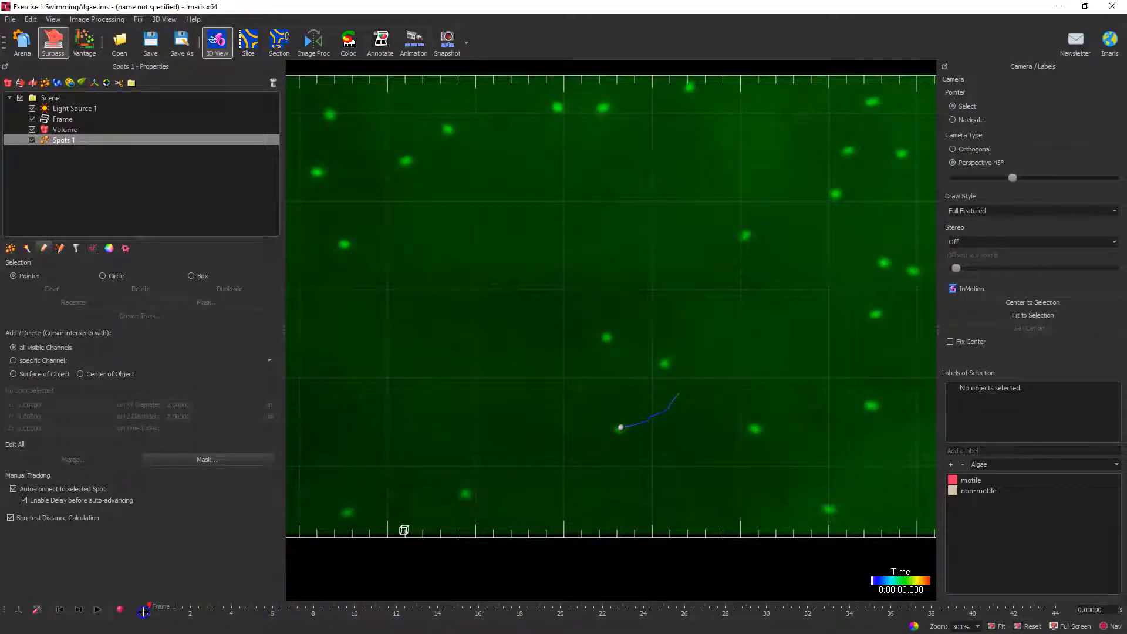
{"action": "left_click", "coordinate": [757, 432], "text": "shift"}
{"action": "left_click", "coordinate": [751, 422], "text": "shift"}
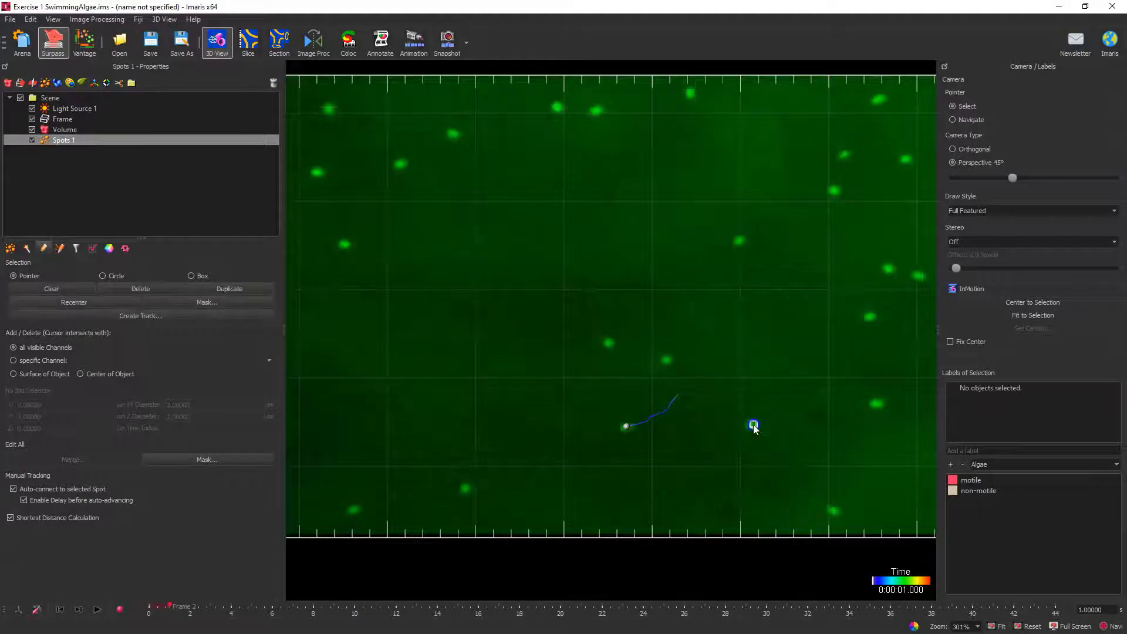
{"action": "left_click", "coordinate": [748, 419], "text": "shift"}
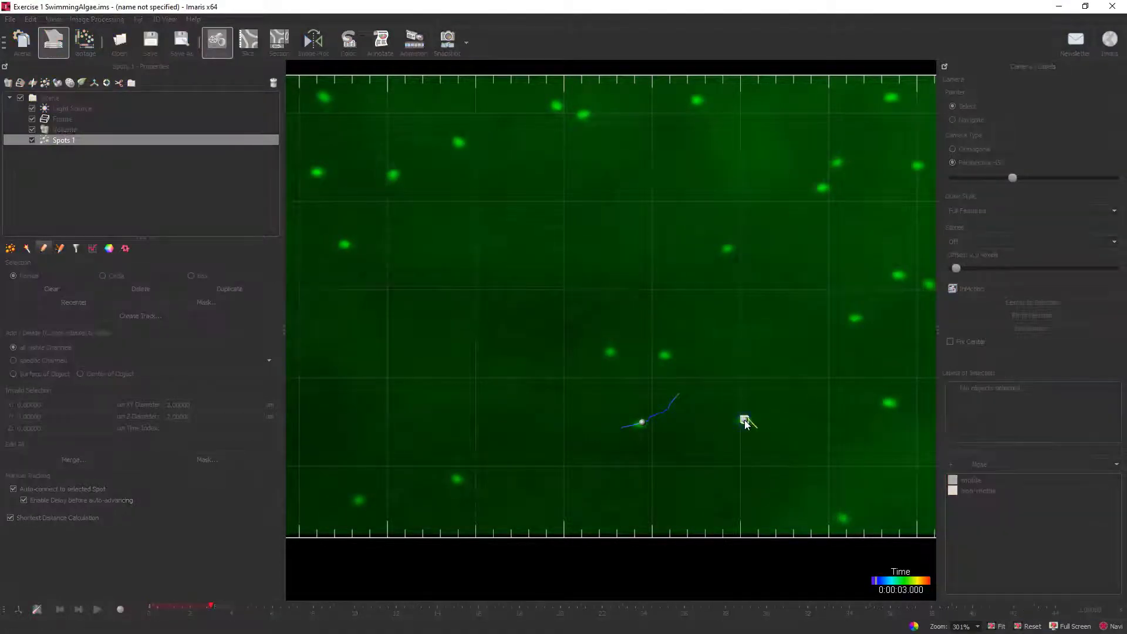
{"action": "left_click", "coordinate": [741, 423], "text": "shift"}
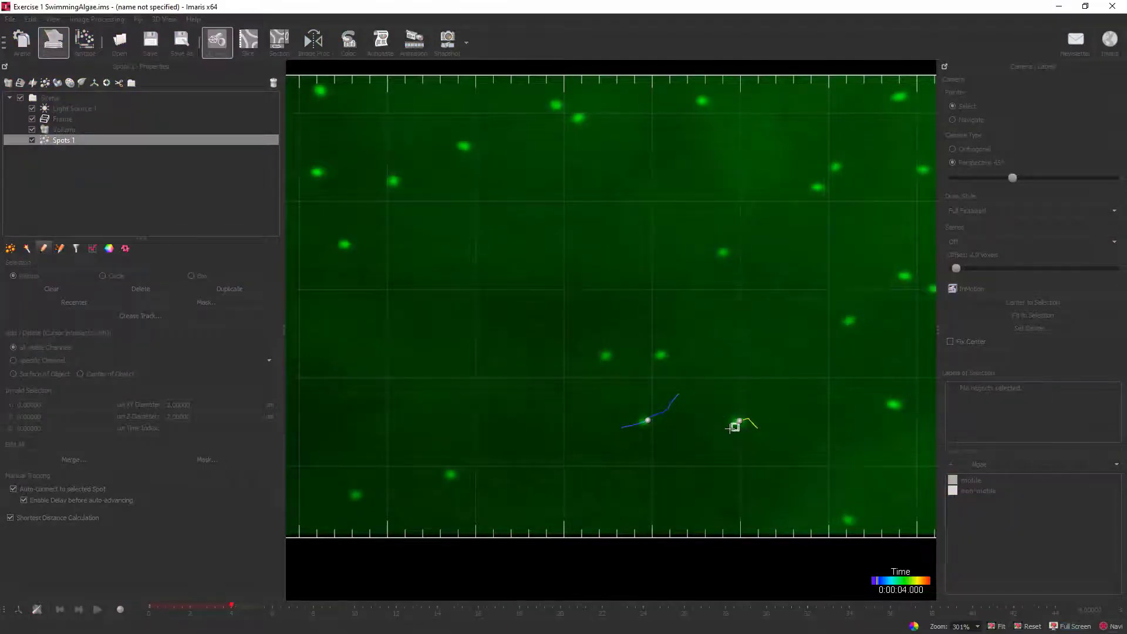
{"action": "left_click", "coordinate": [728, 423], "text": "shift"}
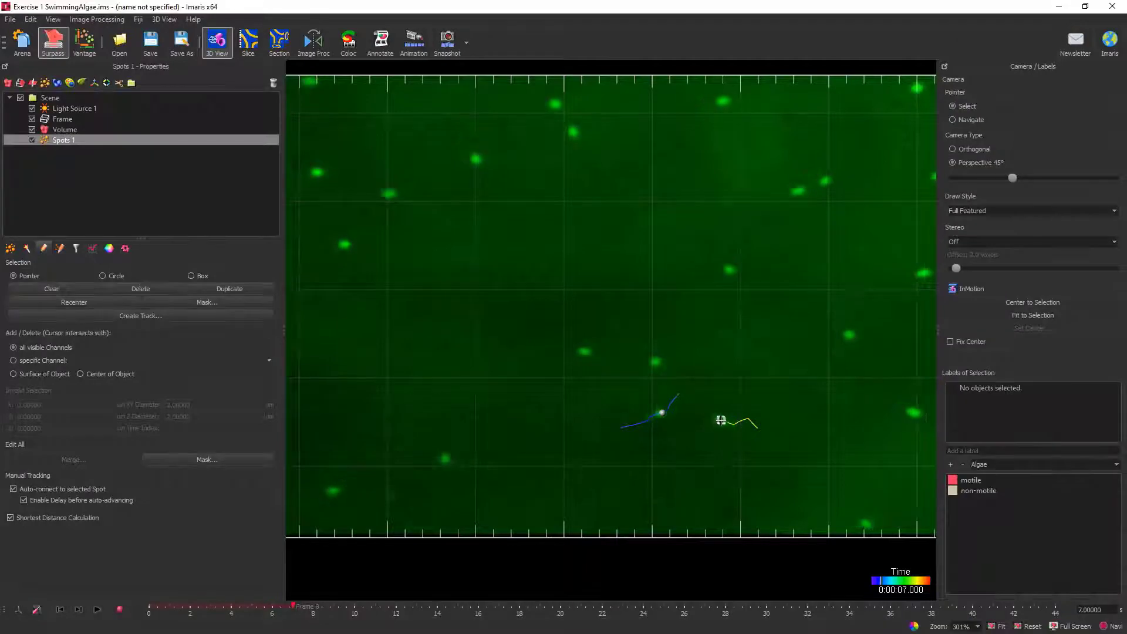
{"action": "left_click", "coordinate": [721, 422], "text": "shift"}
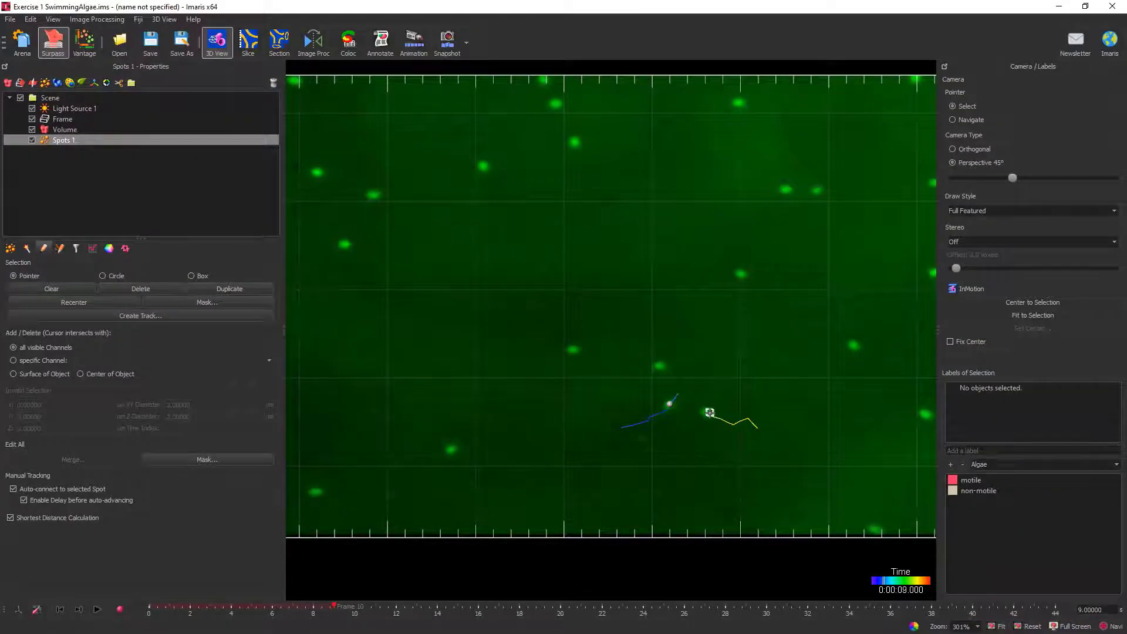
{"action": "left_click", "coordinate": [707, 413], "text": "shift"}
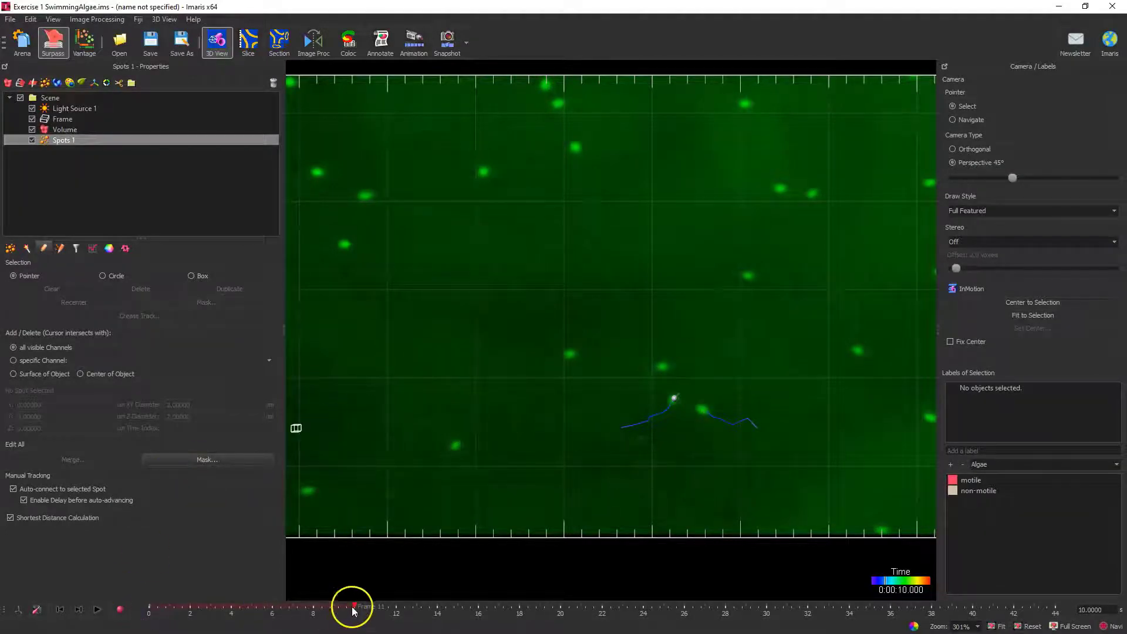
Step: Recenter the first alga's track on its signal and check its spots back to frame 2
{"action": "left_click_drag", "start_coordinate": [354, 607], "coordinate": [314, 606]}
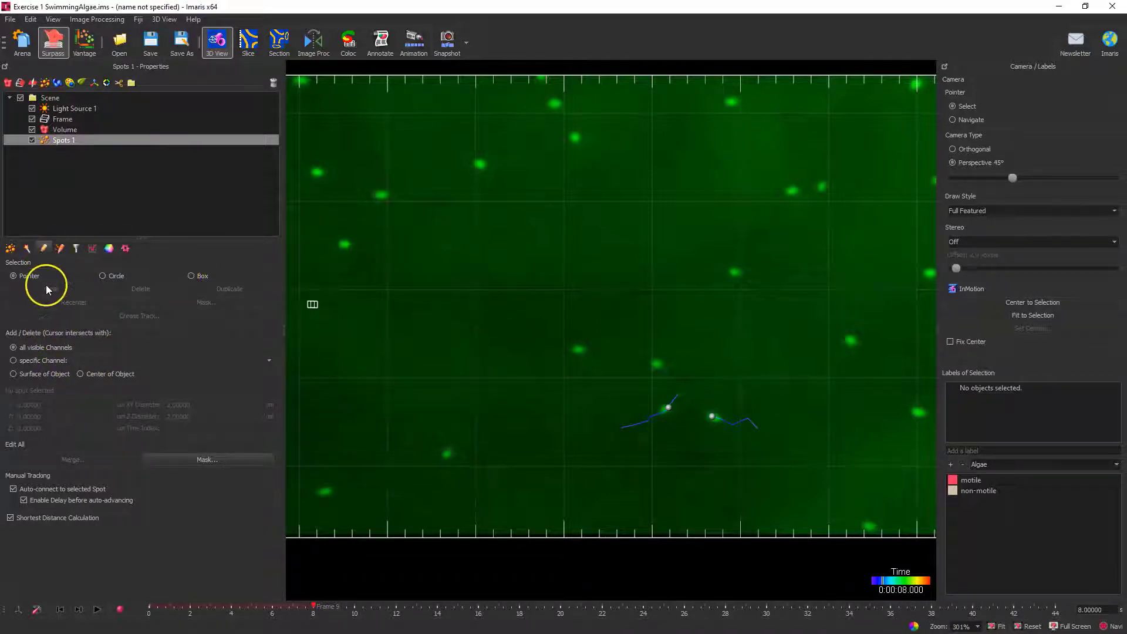
{"action": "left_click", "coordinate": [667, 410], "text": "shift"}
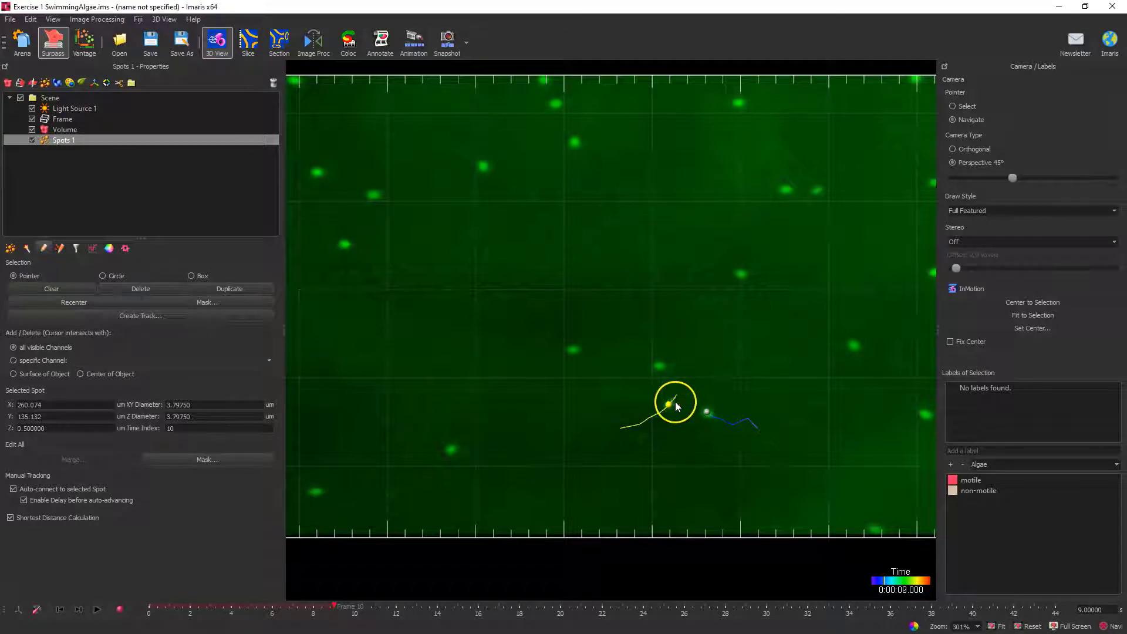
{"action": "key", "text": "Escape"}
{"action": "scroll", "coordinate": [660, 417], "scroll_direction": "up", "scroll_amount": 6}
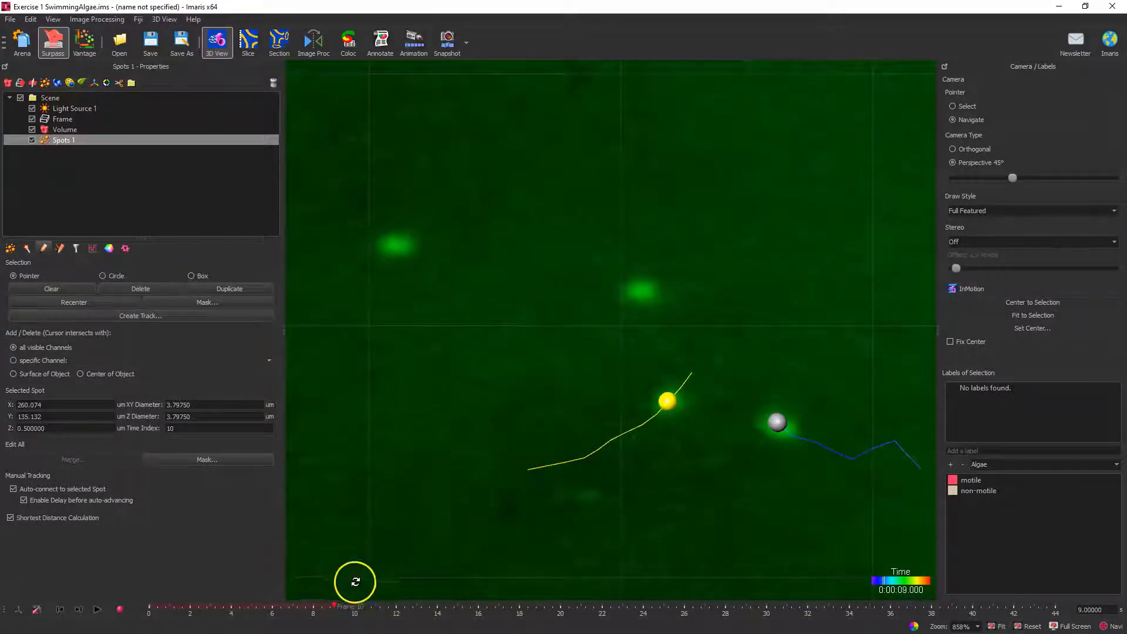
{"action": "left_click_drag", "start_coordinate": [332, 608], "coordinate": [177, 608]}
{"action": "key", "text": "Escape"}
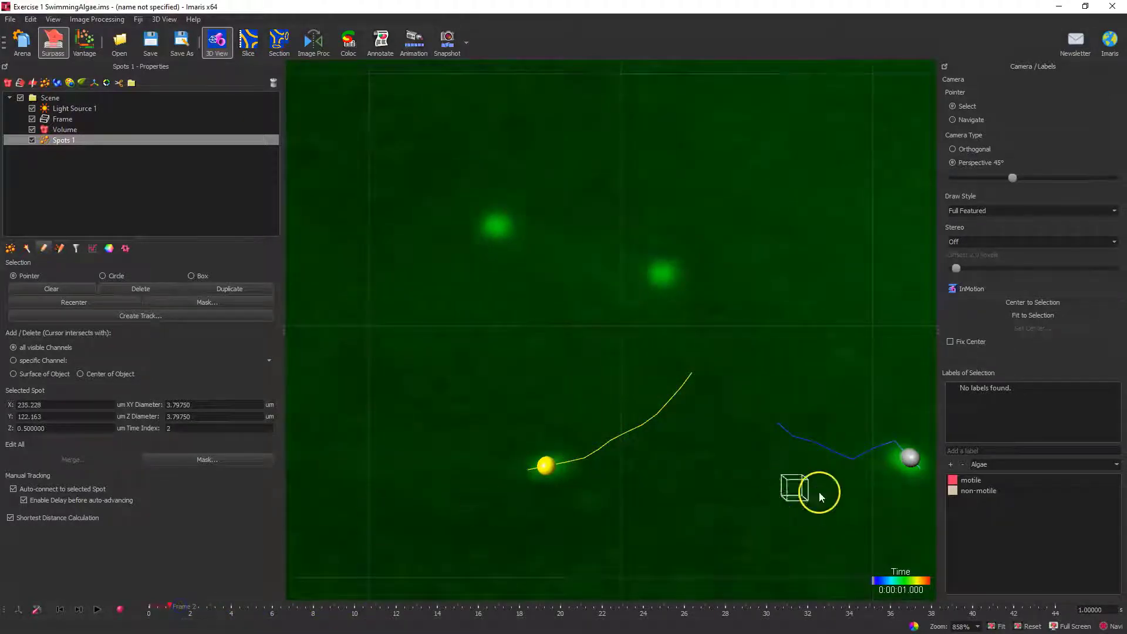
Step: Recenter the second alga's track on its signal, and set the camera type to Orthogonal for checking it up to frame 6
{"action": "left_click", "coordinate": [909, 458]}
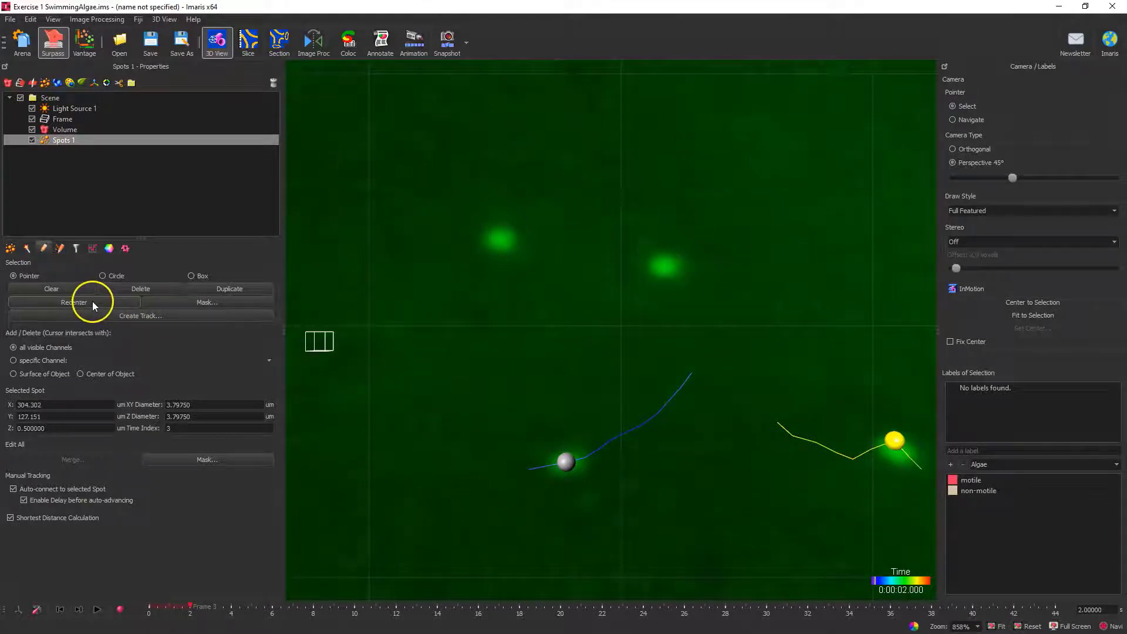
{"action": "left_click", "coordinate": [94, 302]}
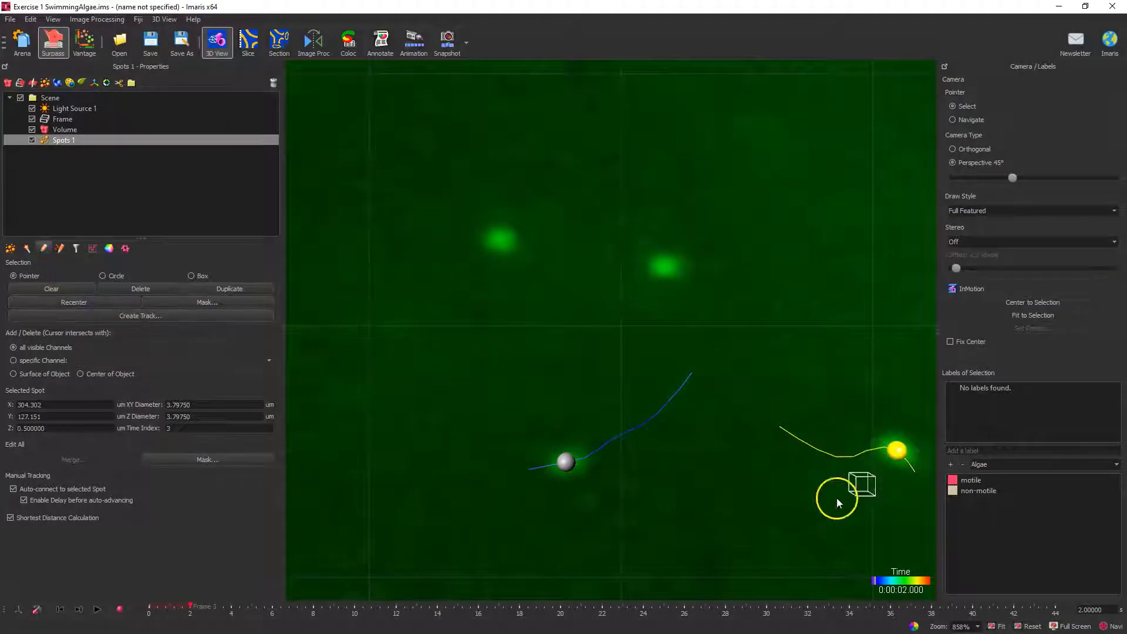
{"action": "left_click", "coordinate": [973, 150]}
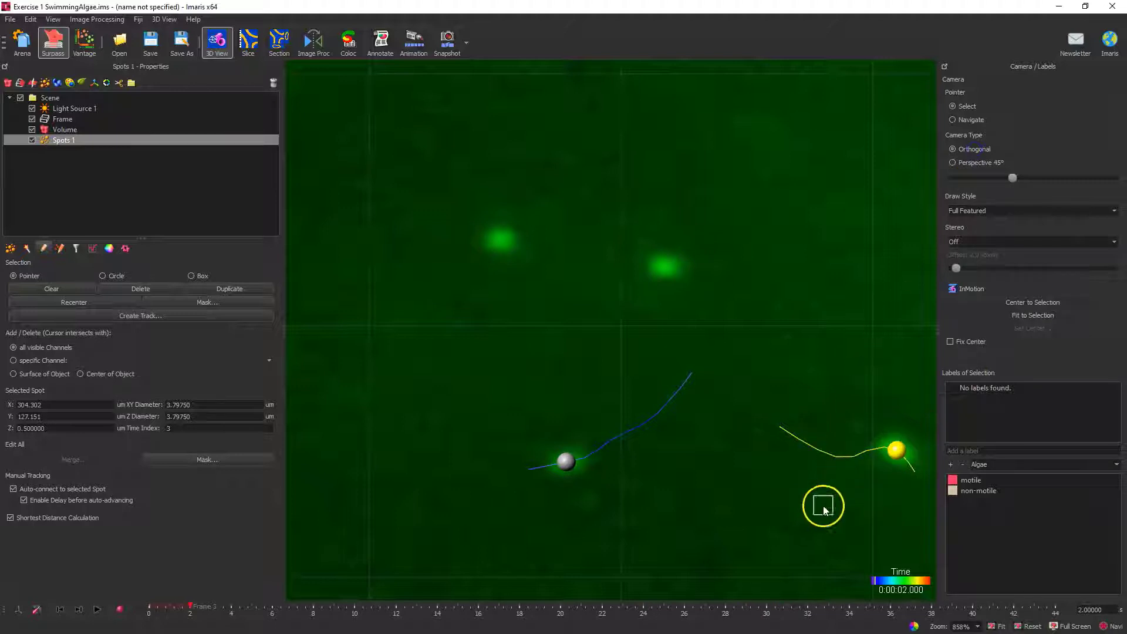
{"action": "key", "text": "Escape"}
{"action": "left_click_drag", "start_coordinate": [191, 609], "coordinate": [256, 603]}
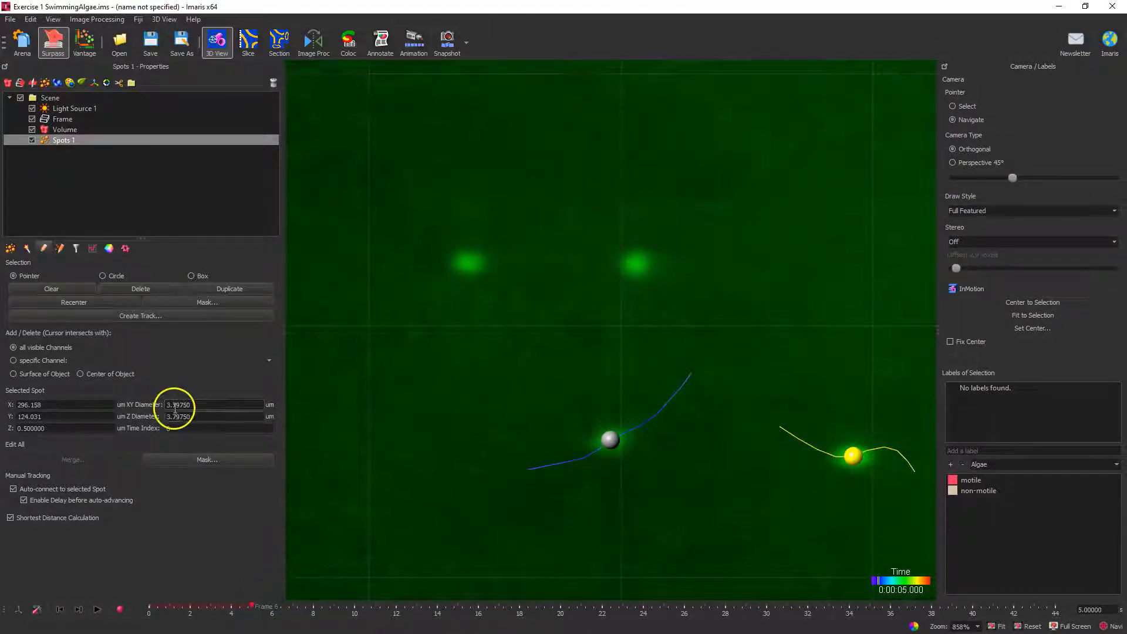
{"action": "key", "text": "Escape"}
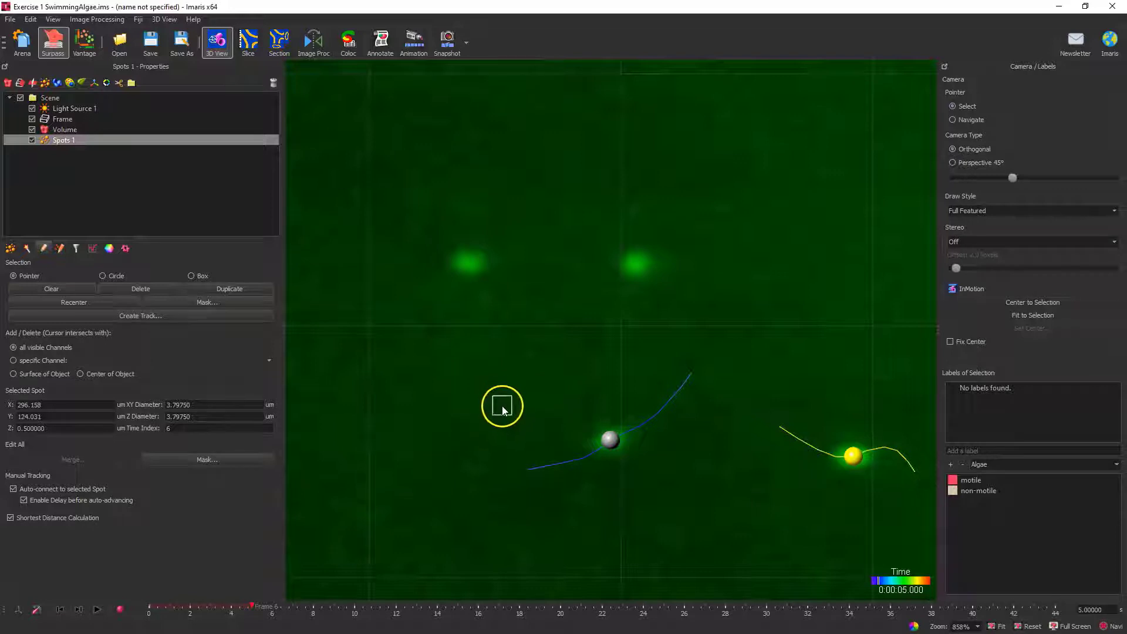
Step: Place a short auto-connected track of one enlarged spot in frame 6 and one small spot in frame 7, near the two untracked algae
{"action": "scroll", "coordinate": [520, 417], "scroll_direction": "up", "scroll_amount": 8}
{"action": "scroll", "coordinate": [513, 412], "scroll_direction": "down", "scroll_amount": 7}
{"action": "left_click", "coordinate": [453, 361]}
{"action": "scroll", "coordinate": [453, 361], "scroll_direction": "down", "scroll_amount": 3}
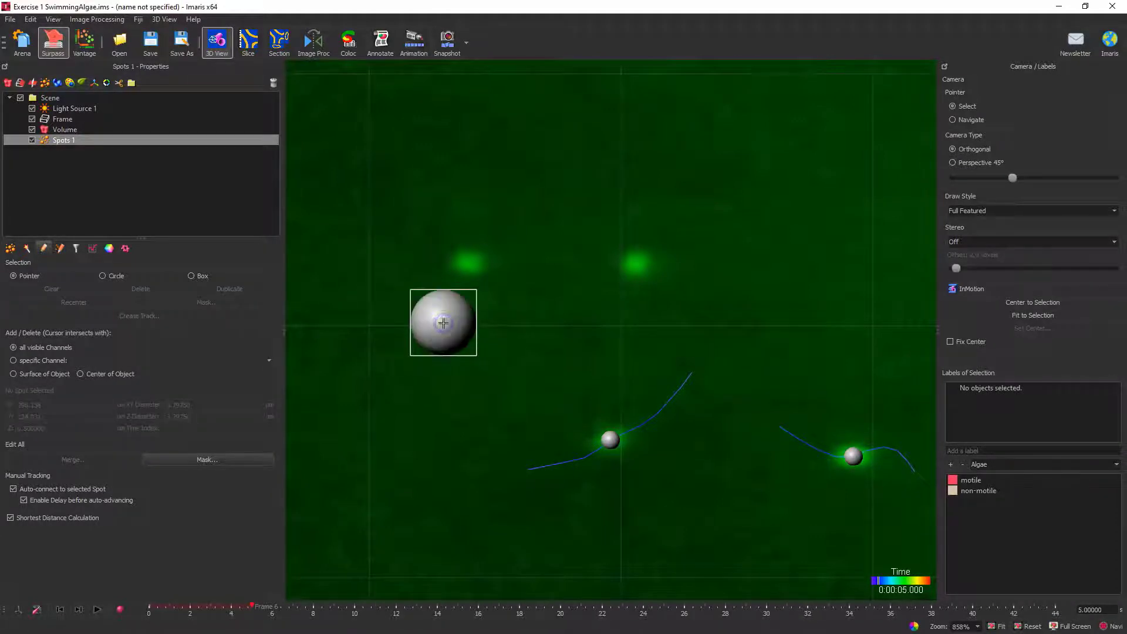
{"action": "left_click", "coordinate": [443, 322], "text": "shift"}
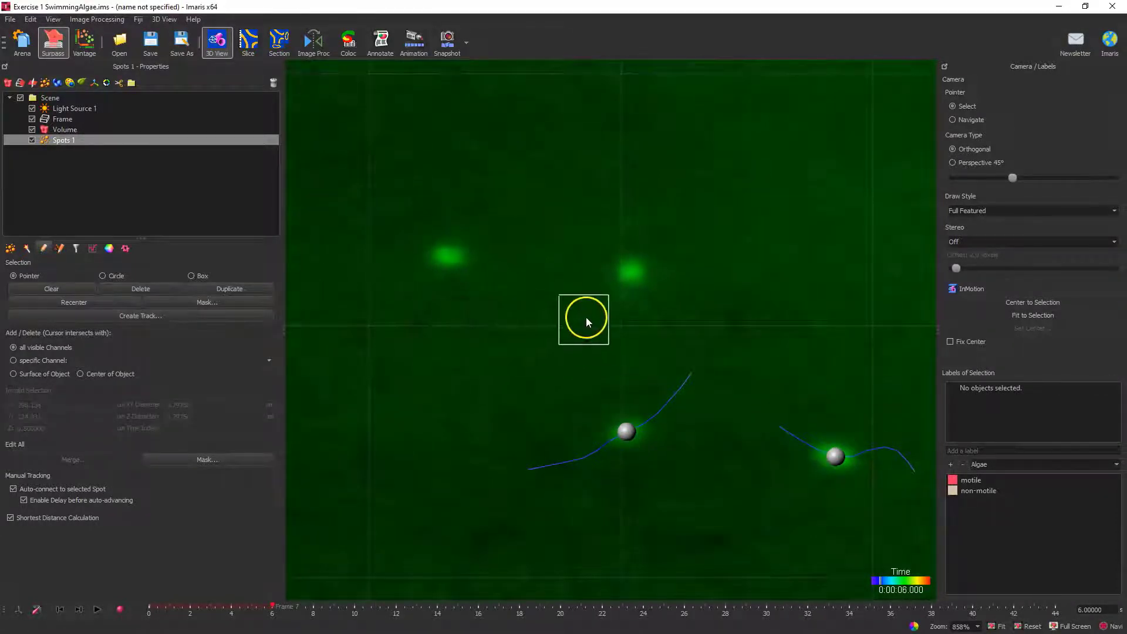
{"action": "left_click", "coordinate": [633, 274], "text": "shift"}
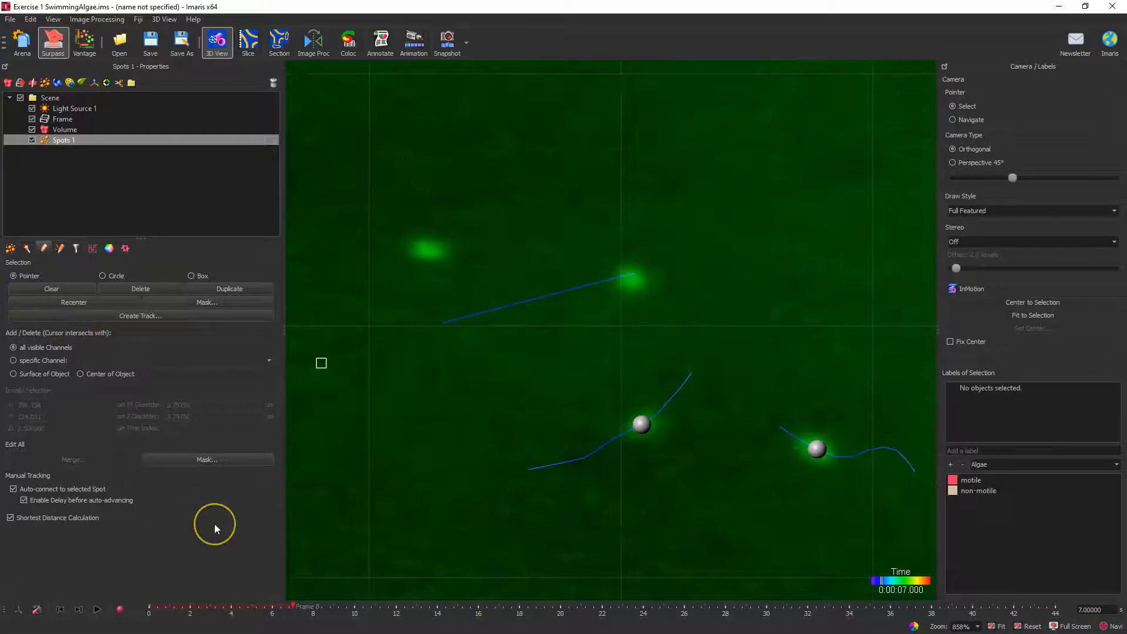
Step: Examine the three tracks in the track editor by selecting their spots at different time points with Track selection
{"action": "left_click", "coordinate": [59, 248]}
{"action": "left_click", "coordinate": [158, 473]}
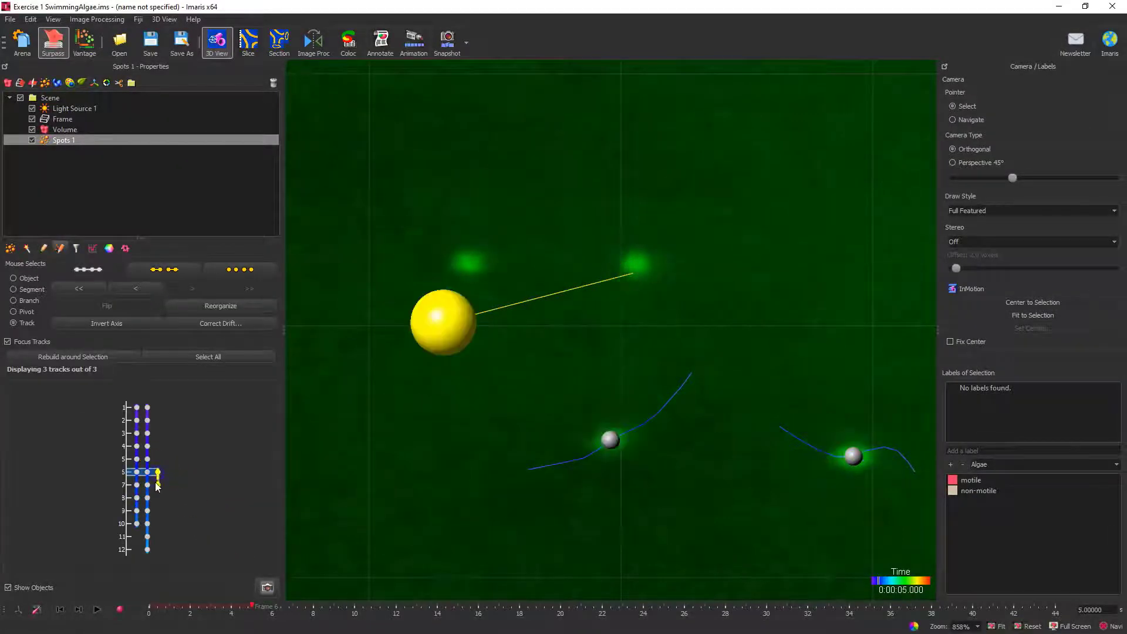
{"action": "left_click", "coordinate": [157, 485]}
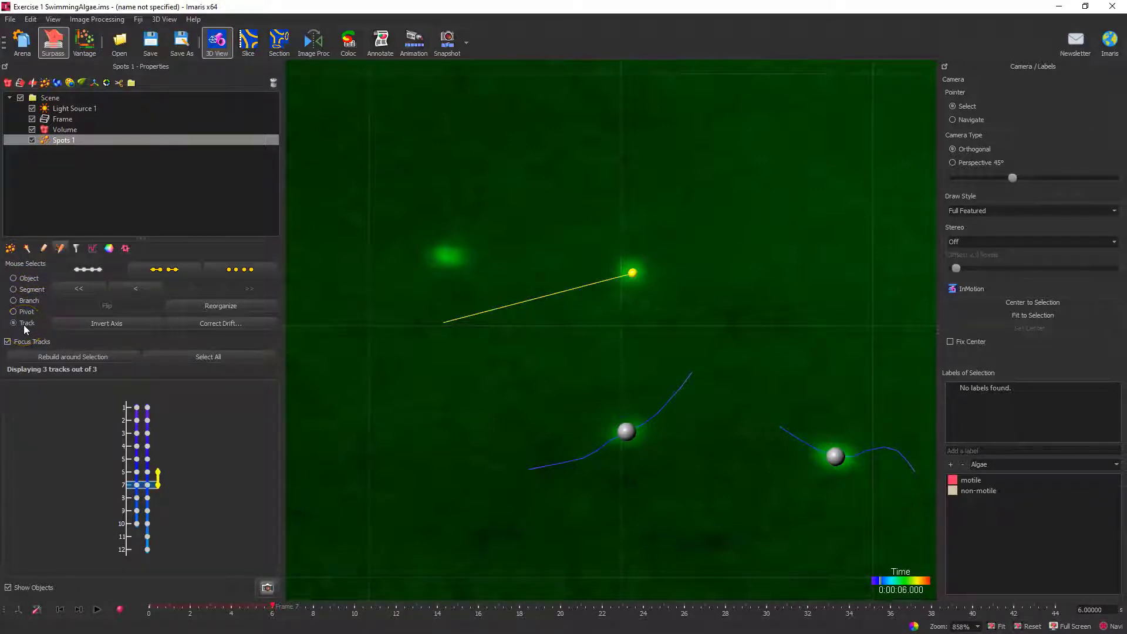
{"action": "left_click", "coordinate": [148, 467]}
{"action": "left_click", "coordinate": [137, 447]}
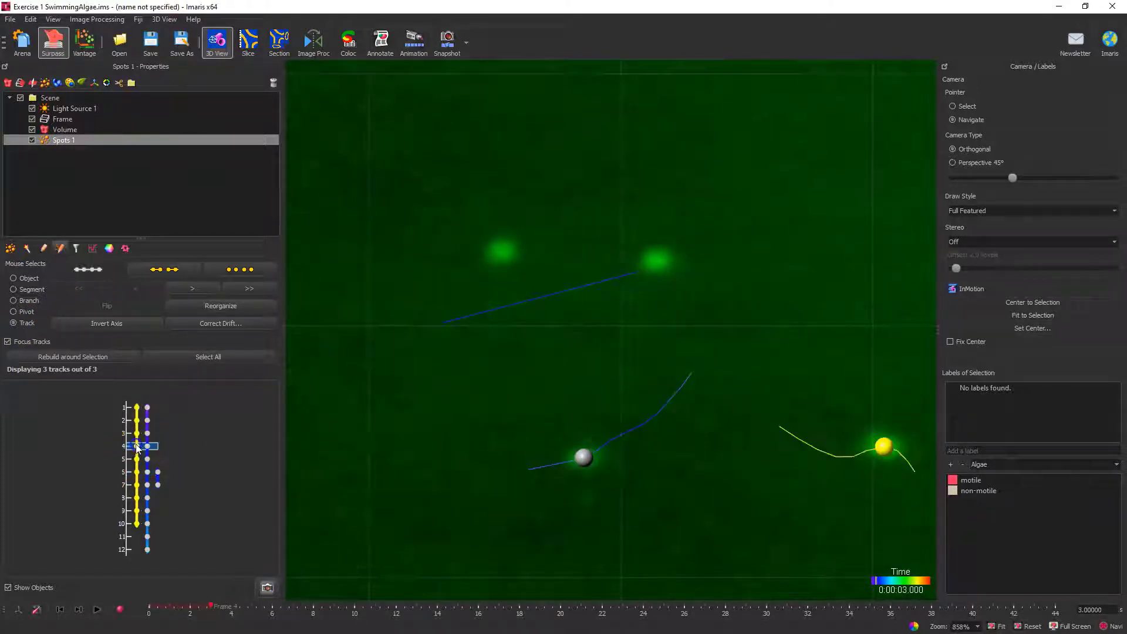
{"action": "left_click", "coordinate": [148, 486]}
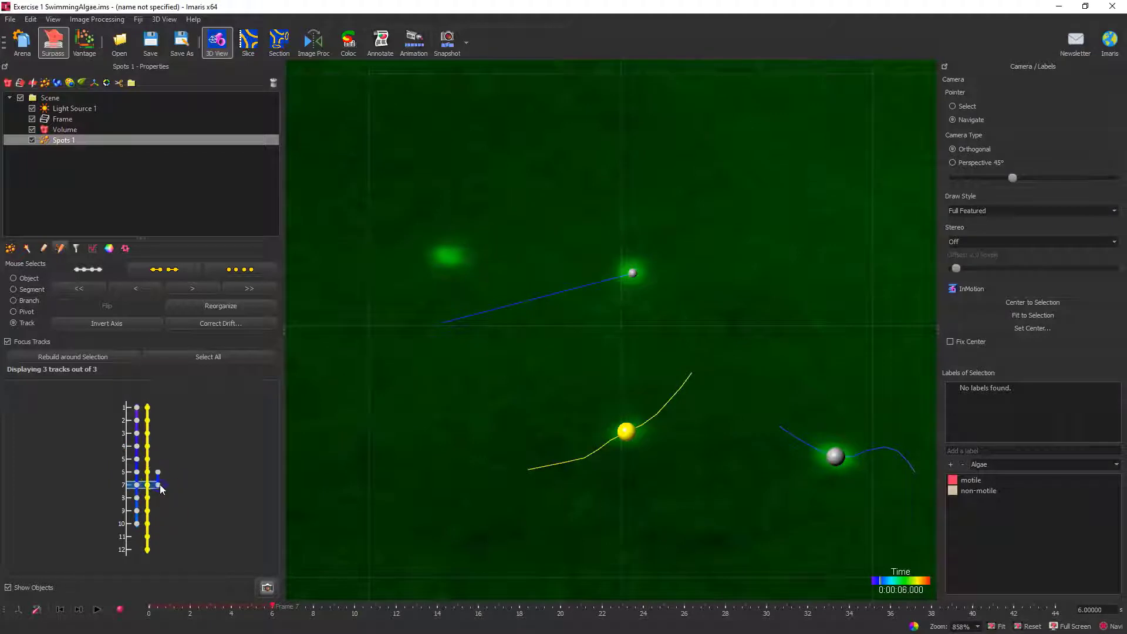
Step: Delete the short two-spot track spanning frames 6 and 7, and check the remaining tracks
{"action": "left_click", "coordinate": [159, 484]}
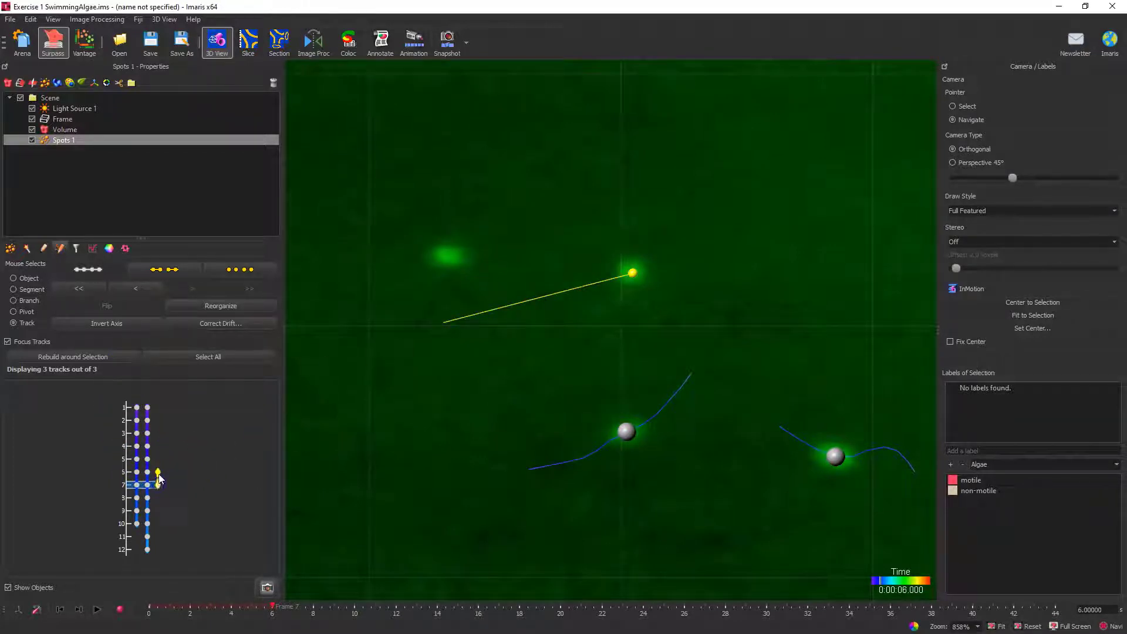
{"action": "left_click", "coordinate": [156, 482]}
{"action": "left_click", "coordinate": [43, 248]}
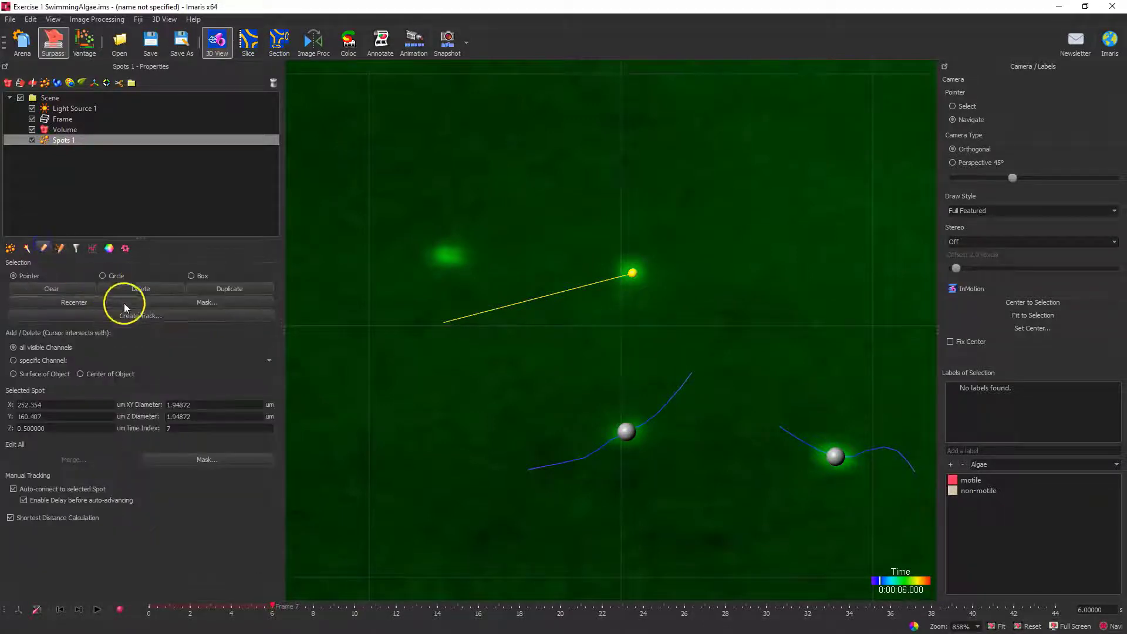
{"action": "left_click", "coordinate": [141, 289]}
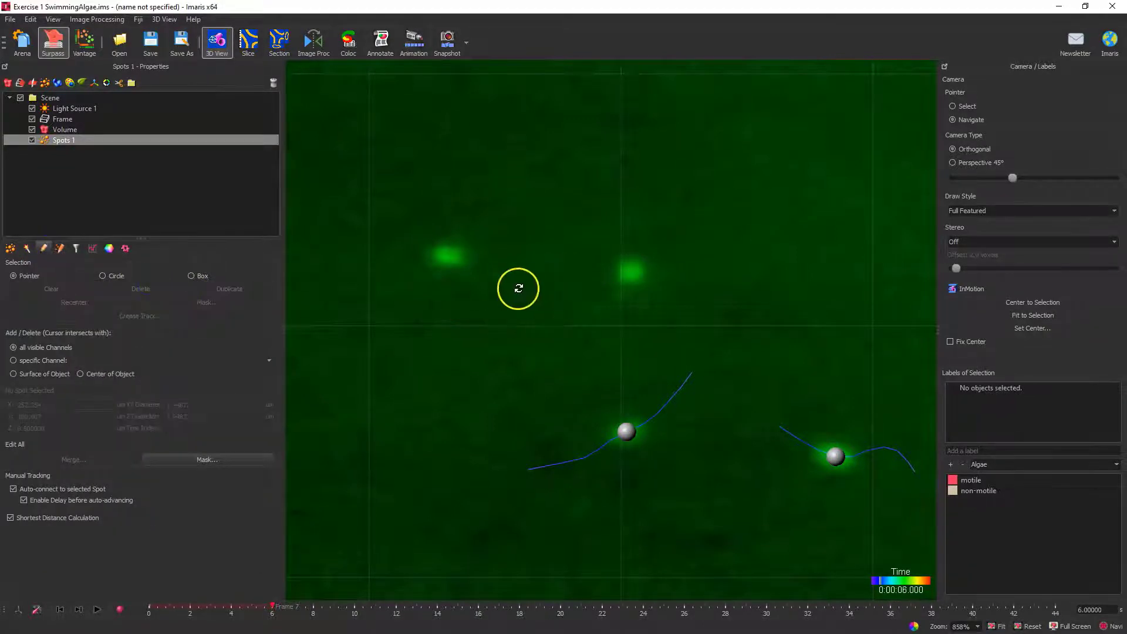
{"action": "left_click", "coordinate": [61, 248]}
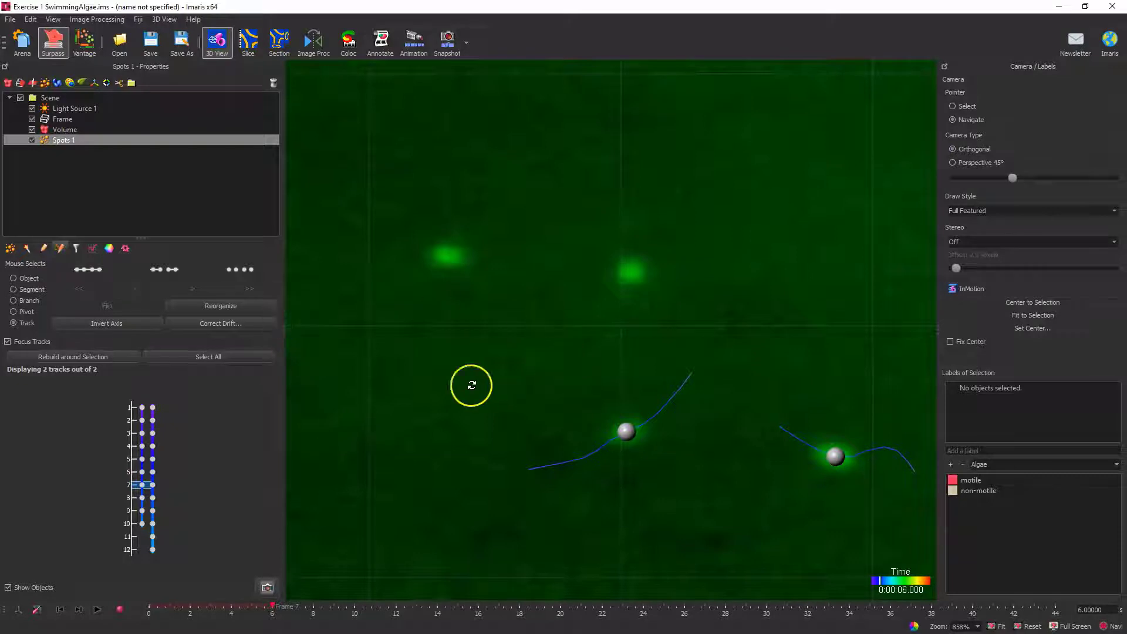
{"action": "left_click", "coordinate": [44, 249]}
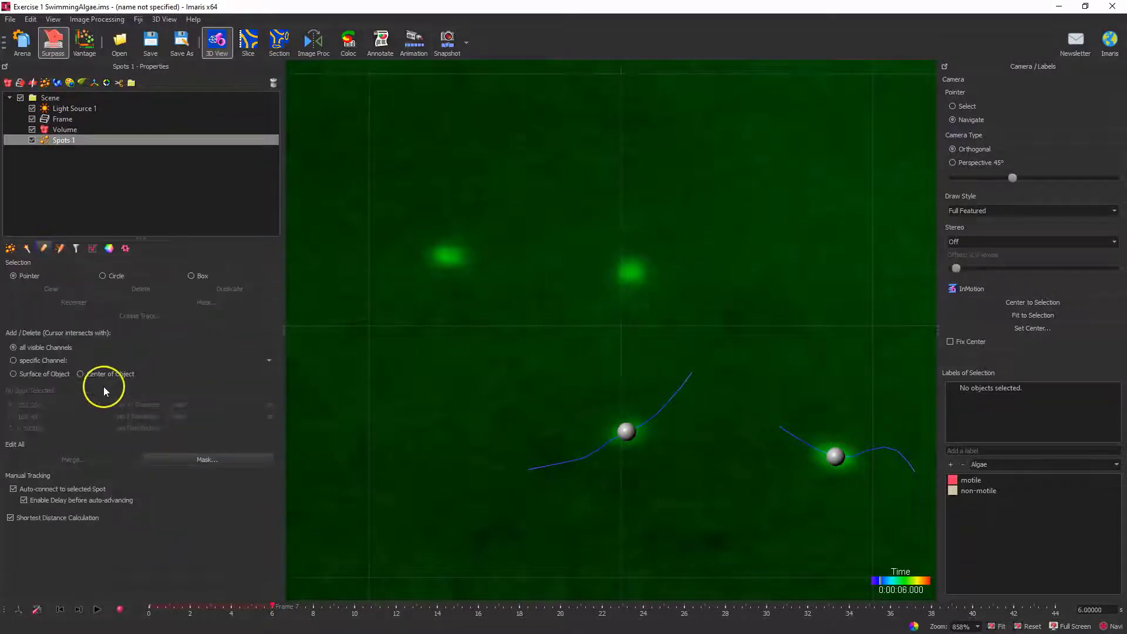
Step: Return to frame 1 and place a spot on an untracked alga to the upper right of the two existing tracks
{"action": "scroll", "coordinate": [549, 335], "scroll_direction": "down", "scroll_amount": 3}
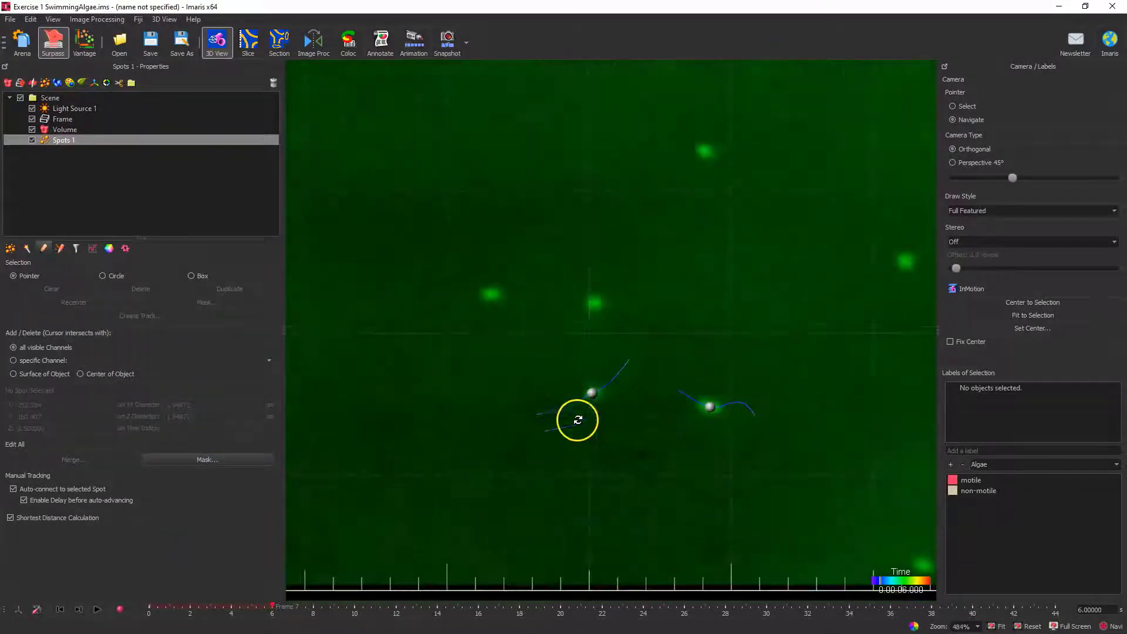
{"action": "scroll", "coordinate": [578, 419], "scroll_direction": "down", "scroll_amount": 2}
{"action": "key", "text": "Escape"}
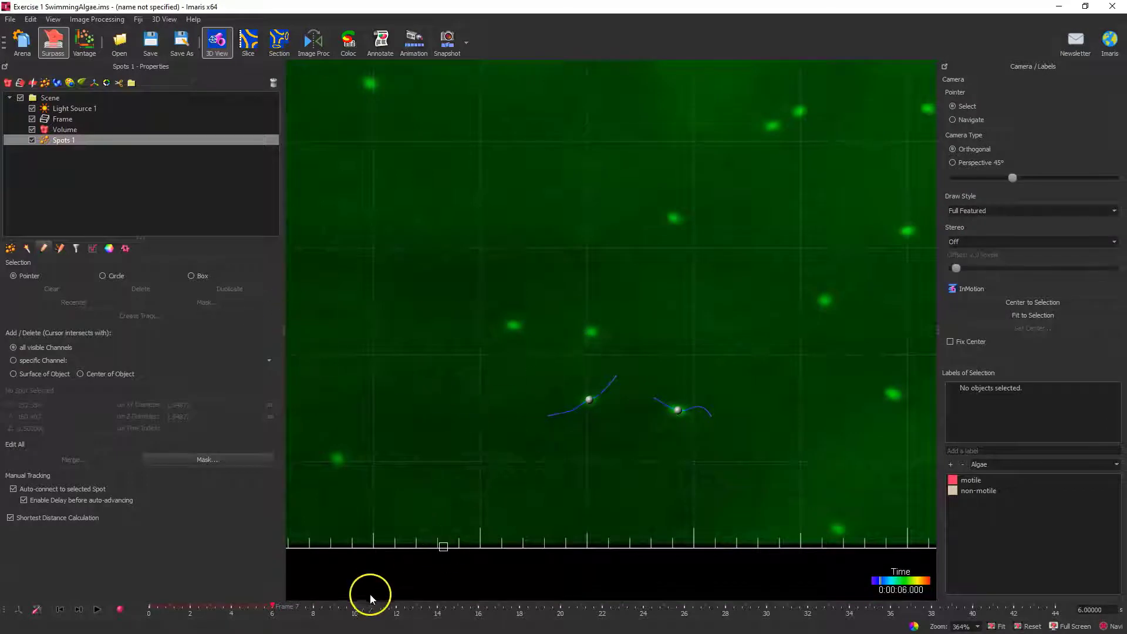
{"action": "left_click_drag", "start_coordinate": [272, 607], "coordinate": [144, 581]}
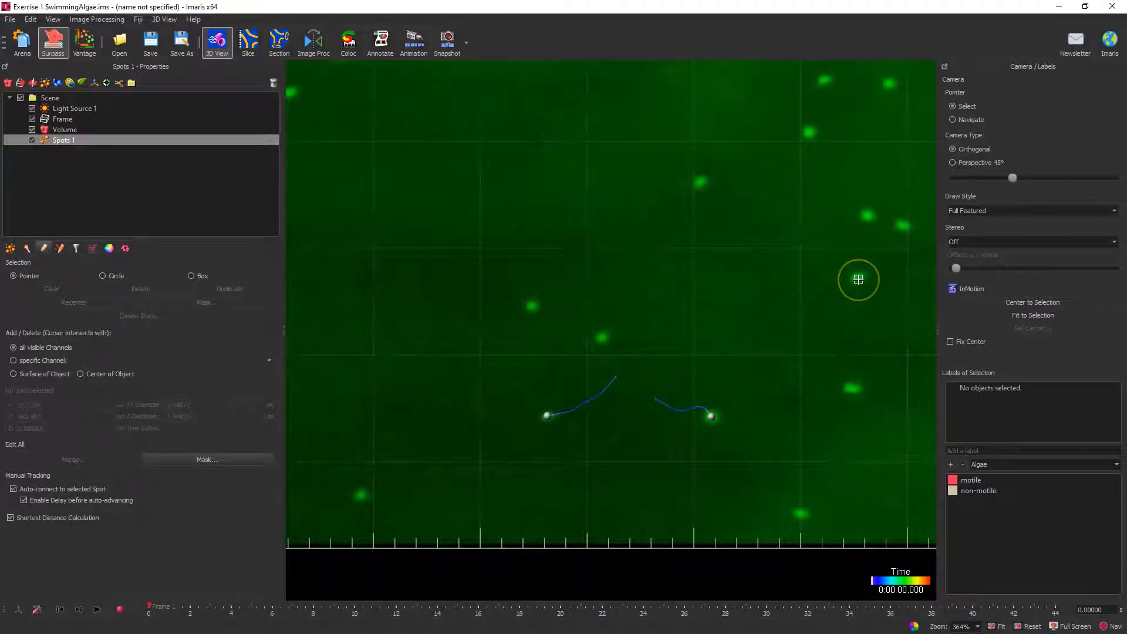
{"action": "left_click", "coordinate": [859, 282], "text": "shift"}
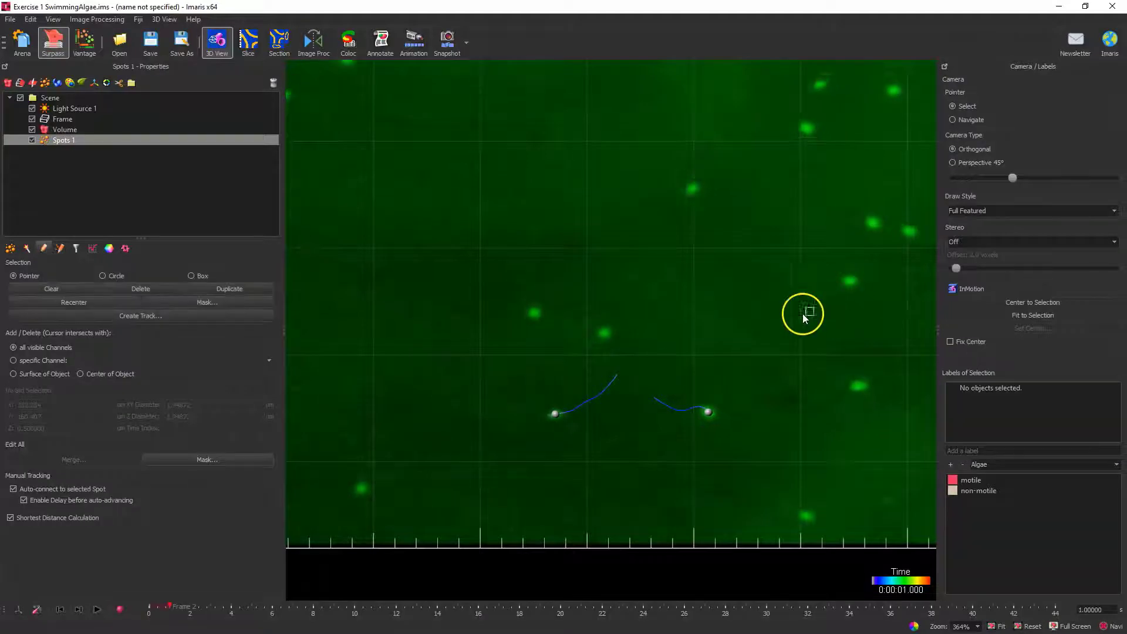
Step: Turn off auto-connecting to the selected spot, and select the new spot in frame 1
{"action": "left_click", "coordinate": [24, 500]}
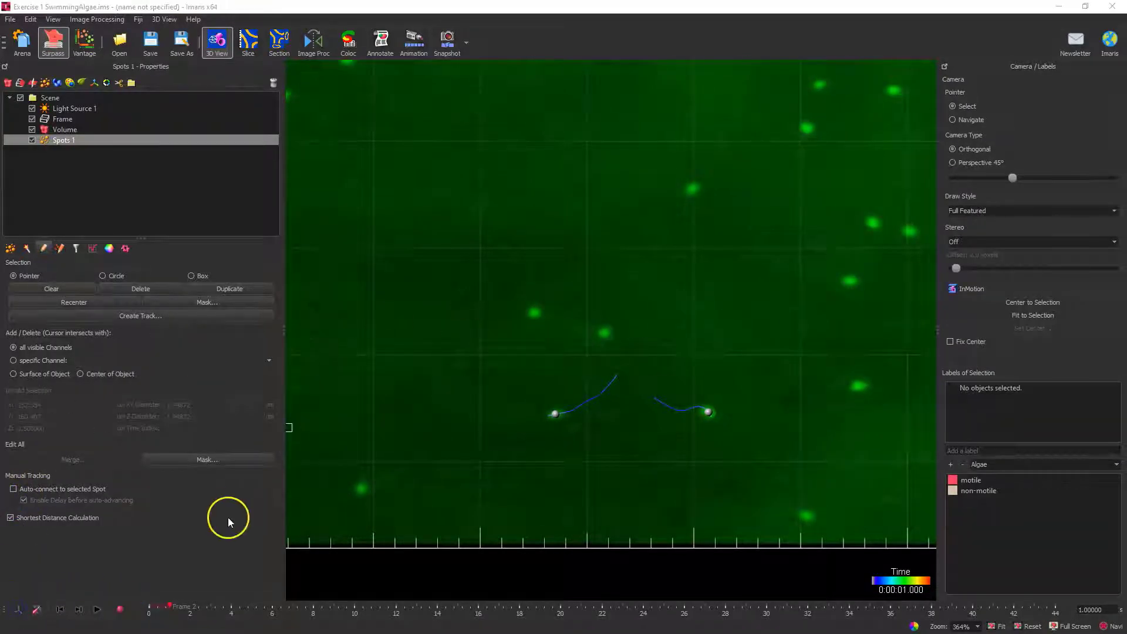
{"action": "left_click_drag", "start_coordinate": [169, 606], "coordinate": [157, 606]}
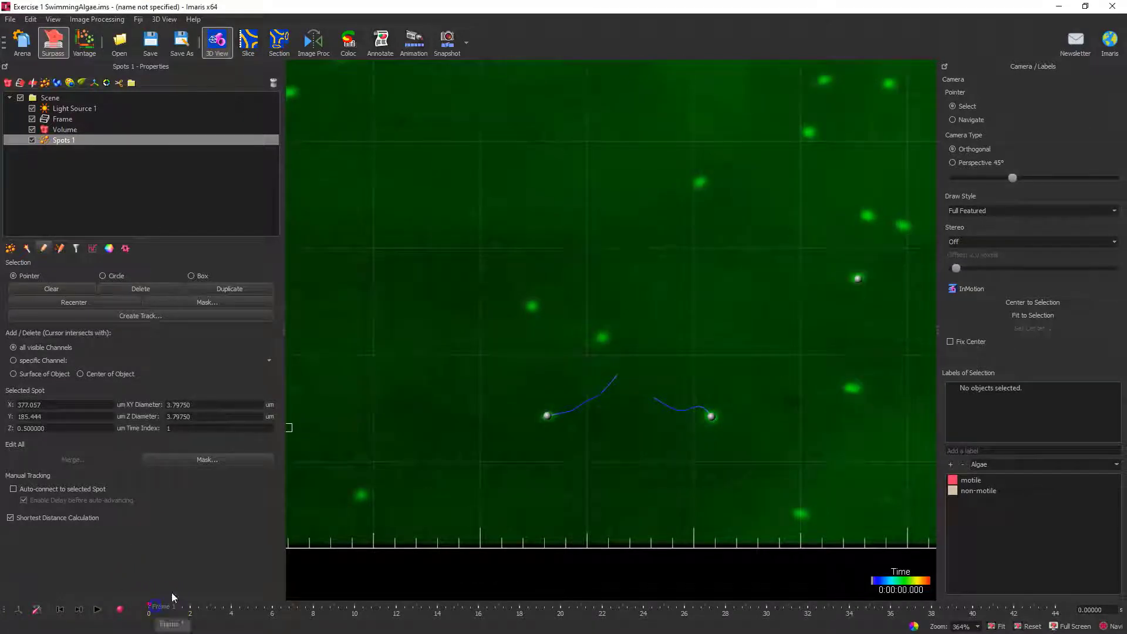
{"action": "left_click", "coordinate": [858, 278]}
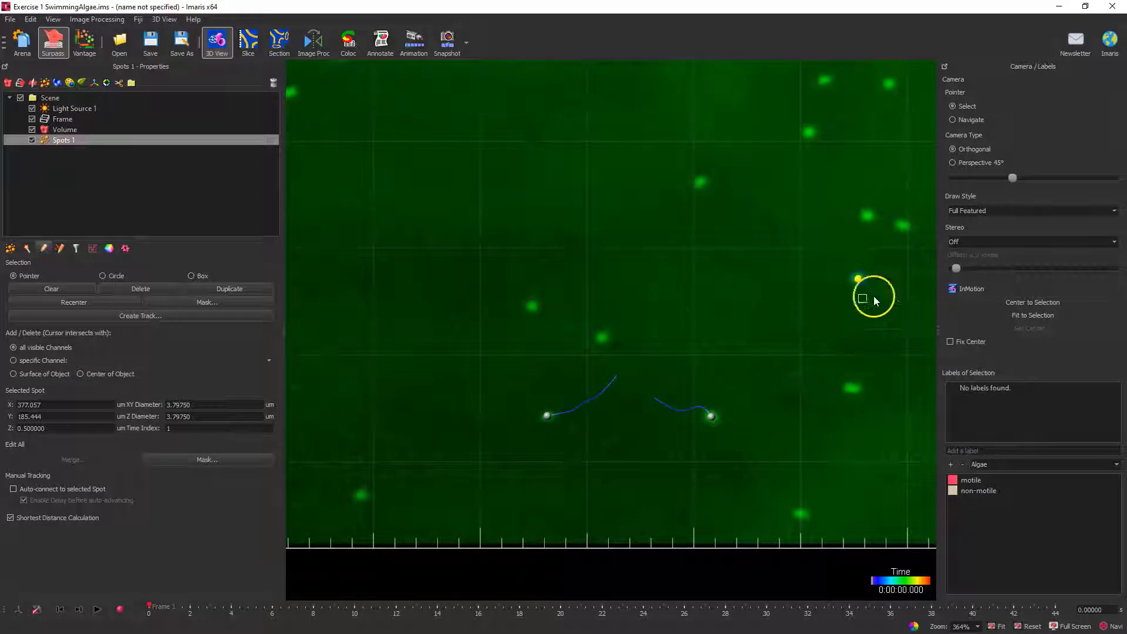
Step: Create a track from the selected spot on Channel 1 using Autoregressive Motion, max distance 5 um, max gap size 3 and end time point 45
{"action": "key", "text": "Escape"}
{"action": "scroll", "coordinate": [861, 273], "scroll_direction": "up", "scroll_amount": 5}
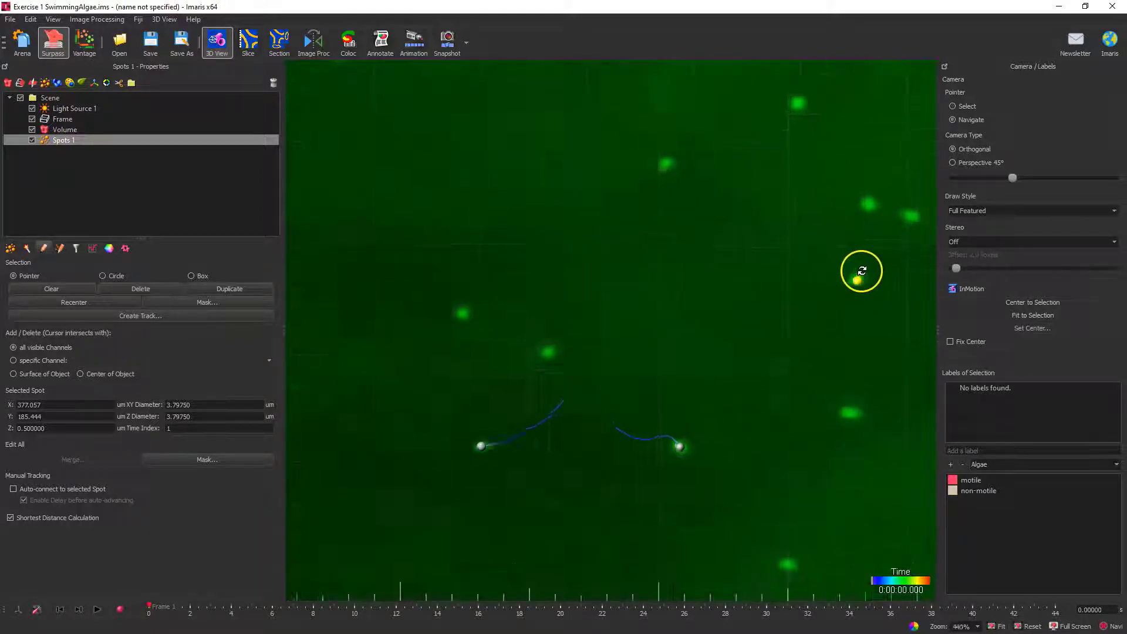
{"action": "left_click", "coordinate": [132, 318]}
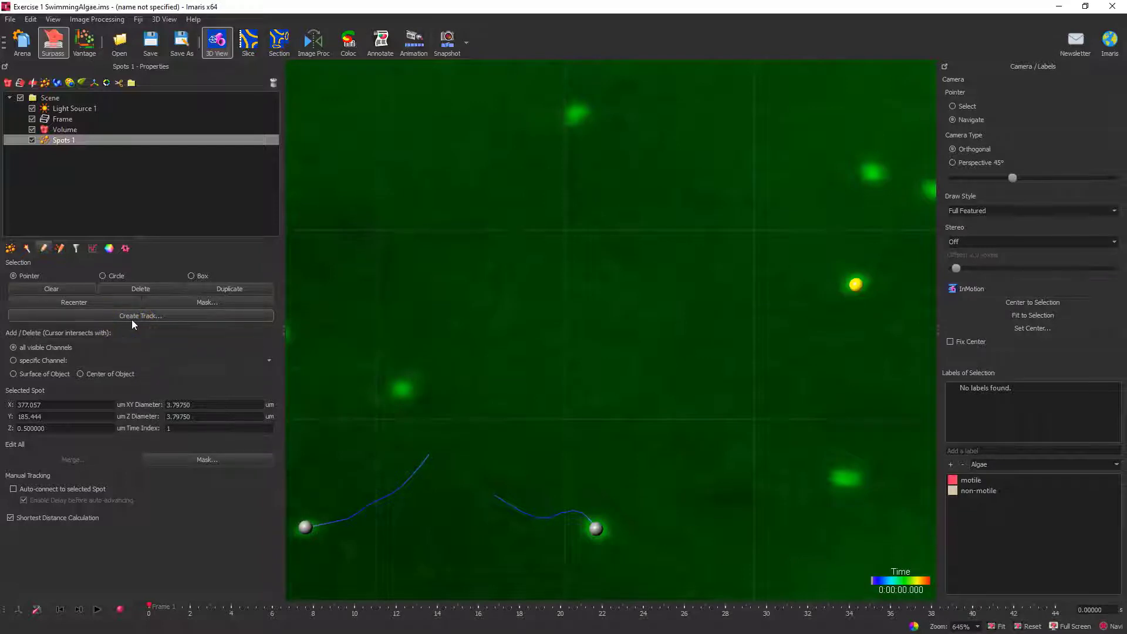
{"action": "left_click", "coordinate": [133, 320]}
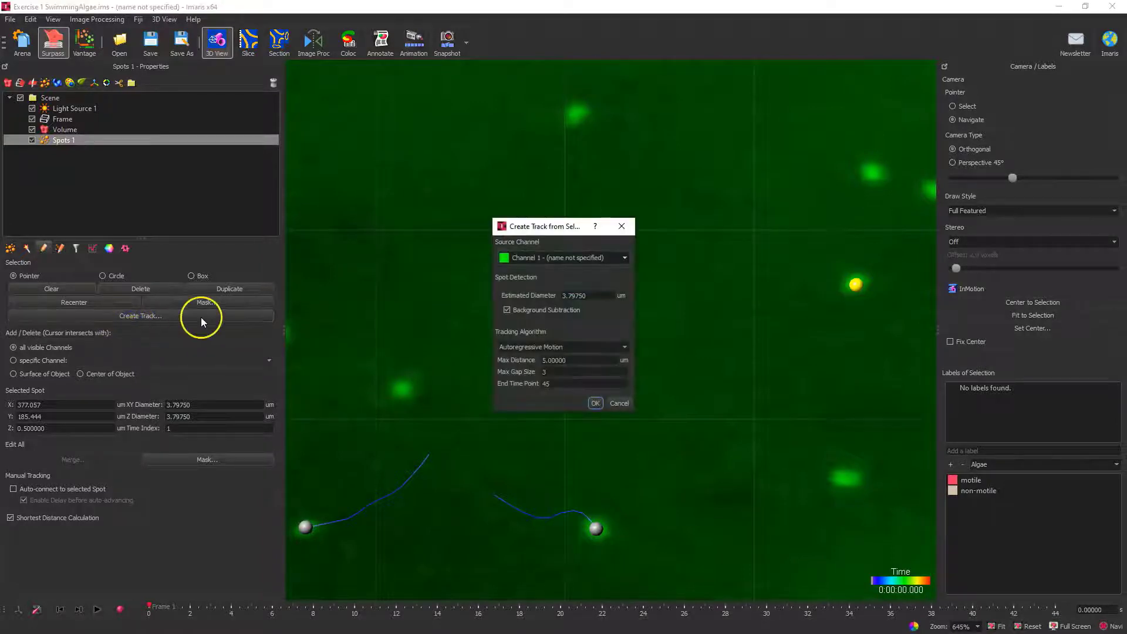
{"action": "left_click_drag", "start_coordinate": [527, 233], "coordinate": [516, 210]}
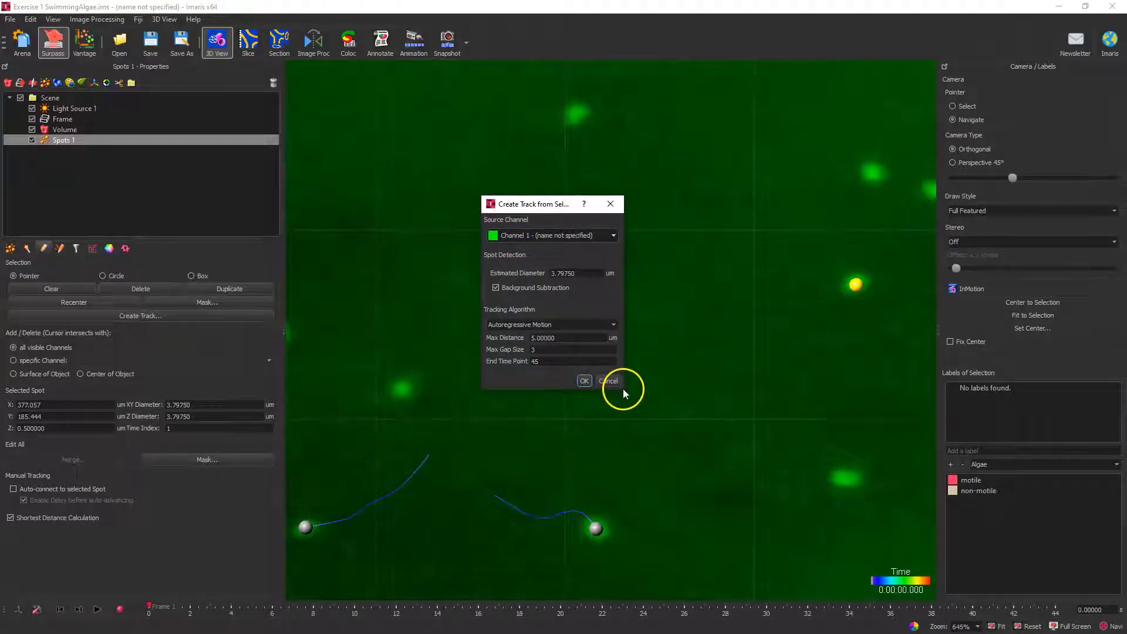
{"action": "left_click_drag", "start_coordinate": [621, 390], "coordinate": [649, 399]}
{"action": "left_click", "coordinate": [543, 338]}
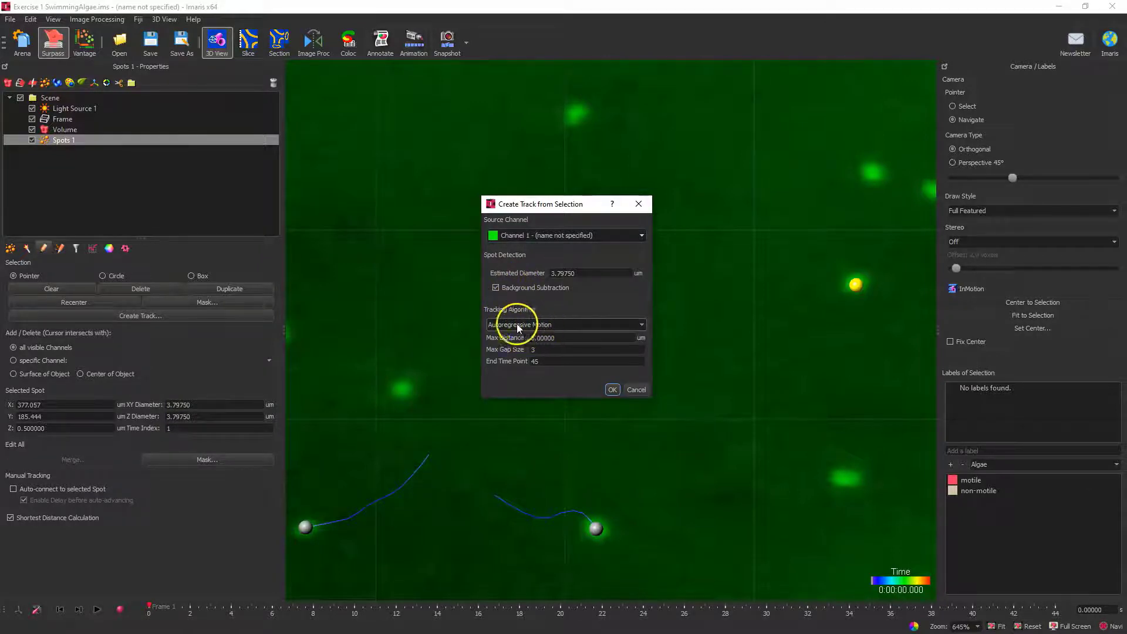
{"action": "left_click", "coordinate": [568, 326]}
{"action": "left_click", "coordinate": [568, 327]}
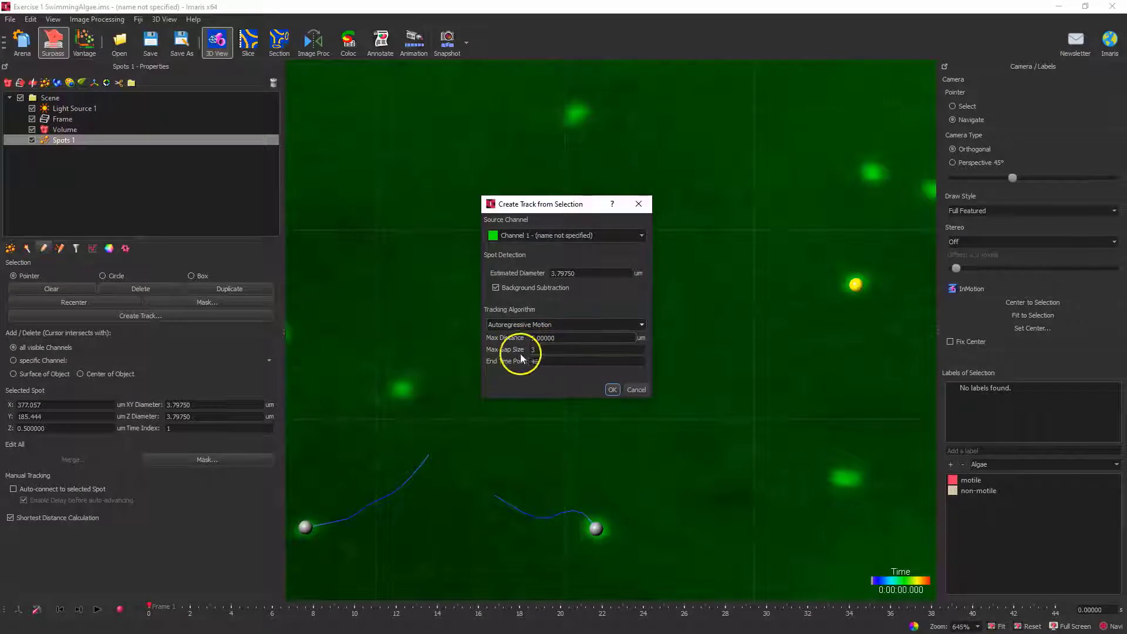
{"action": "left_click", "coordinate": [543, 363]}
{"action": "left_click", "coordinate": [613, 391]}
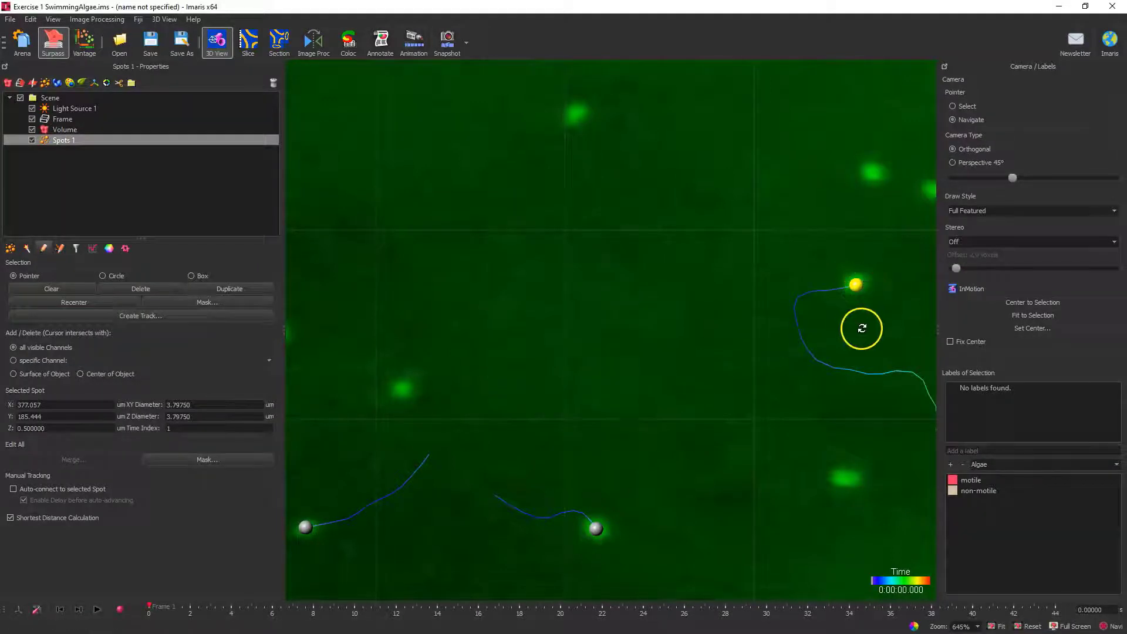
Step: Inspect the generated track's path and follow its spot from frame 1 to frame 18
{"action": "right_click_drag", "start_coordinate": [862, 328], "coordinate": [562, 322]}
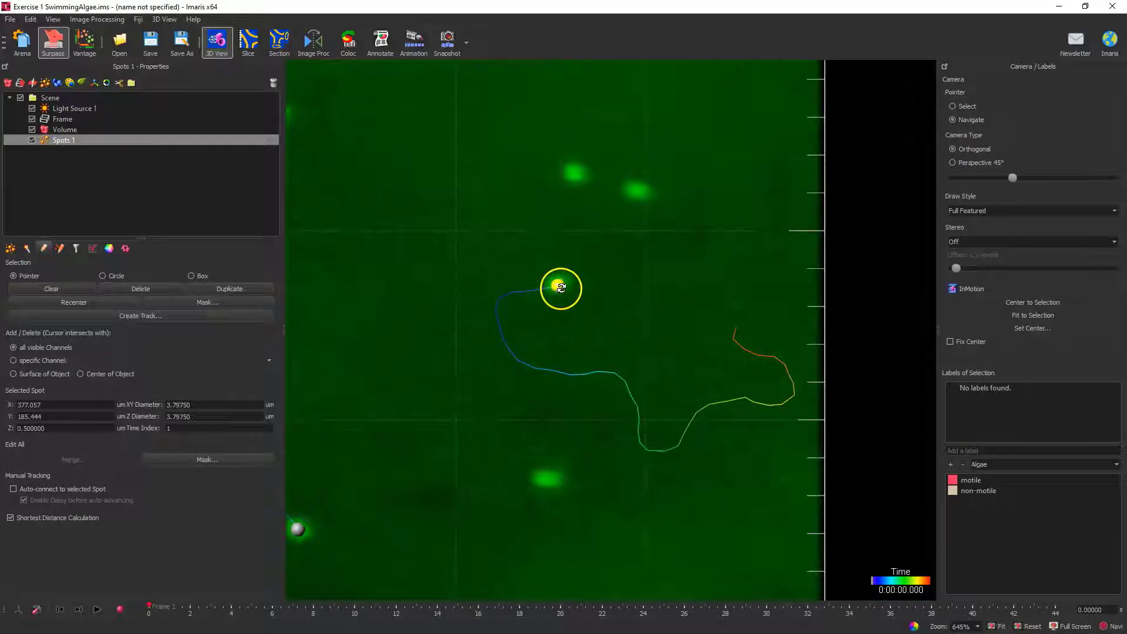
{"action": "mouse_move", "coordinate": [150, 607]}
{"action": "left_mouse_down"}
{"action": "mouse_move", "coordinate": [548, 630]}
{"action": "mouse_move", "coordinate": [1069, 627]}
{"action": "mouse_move", "coordinate": [483, 573]}
{"action": "mouse_move", "coordinate": [345, 538]}
{"action": "mouse_move", "coordinate": [164, 569]}
{"action": "mouse_move", "coordinate": [221, 518]}
{"action": "mouse_move", "coordinate": [818, 628]}
{"action": "mouse_move", "coordinate": [856, 617]}
{"action": "mouse_move", "coordinate": [175, 548]}
{"action": "mouse_move", "coordinate": [111, 553]}
{"action": "mouse_move", "coordinate": [697, 621]}
{"action": "mouse_move", "coordinate": [1051, 623]}
{"action": "mouse_move", "coordinate": [210, 616]}
{"action": "mouse_move", "coordinate": [150, 613]}
{"action": "mouse_move", "coordinate": [355, 611]}
{"action": "mouse_move", "coordinate": [117, 600]}
{"action": "mouse_move", "coordinate": [856, 627]}
{"action": "mouse_move", "coordinate": [253, 608]}
{"action": "mouse_move", "coordinate": [213, 596]}
{"action": "mouse_move", "coordinate": [498, 605]}
{"action": "left_mouse_up"}
{"action": "scroll", "coordinate": [478, 475], "scroll_direction": "down", "scroll_amount": 5}
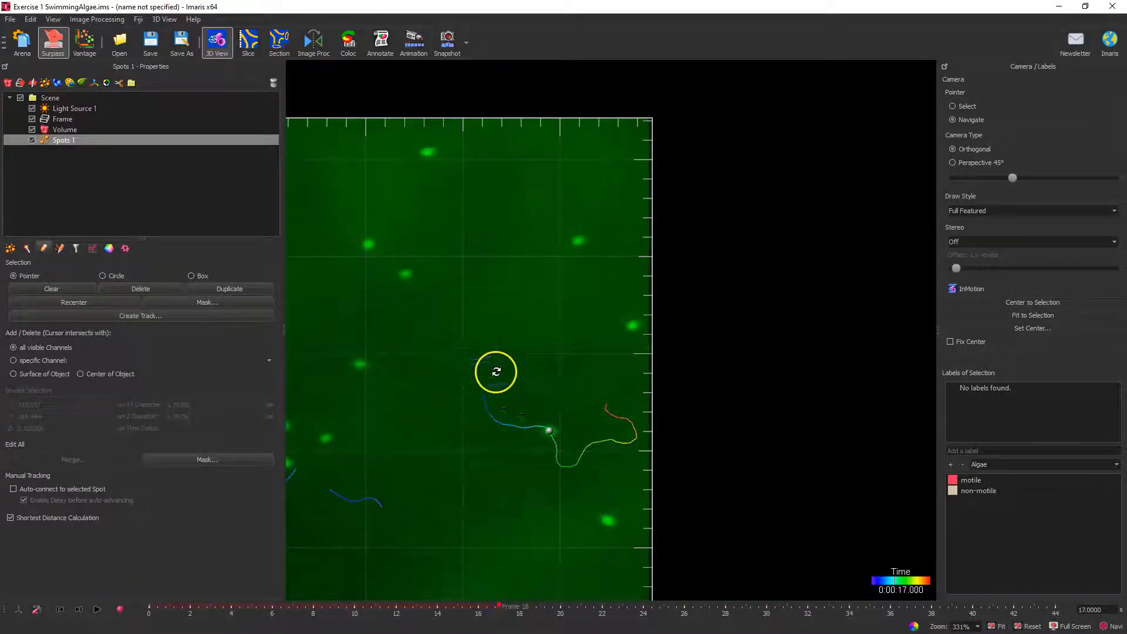
{"action": "scroll", "coordinate": [520, 395], "scroll_direction": "up", "scroll_amount": 4}
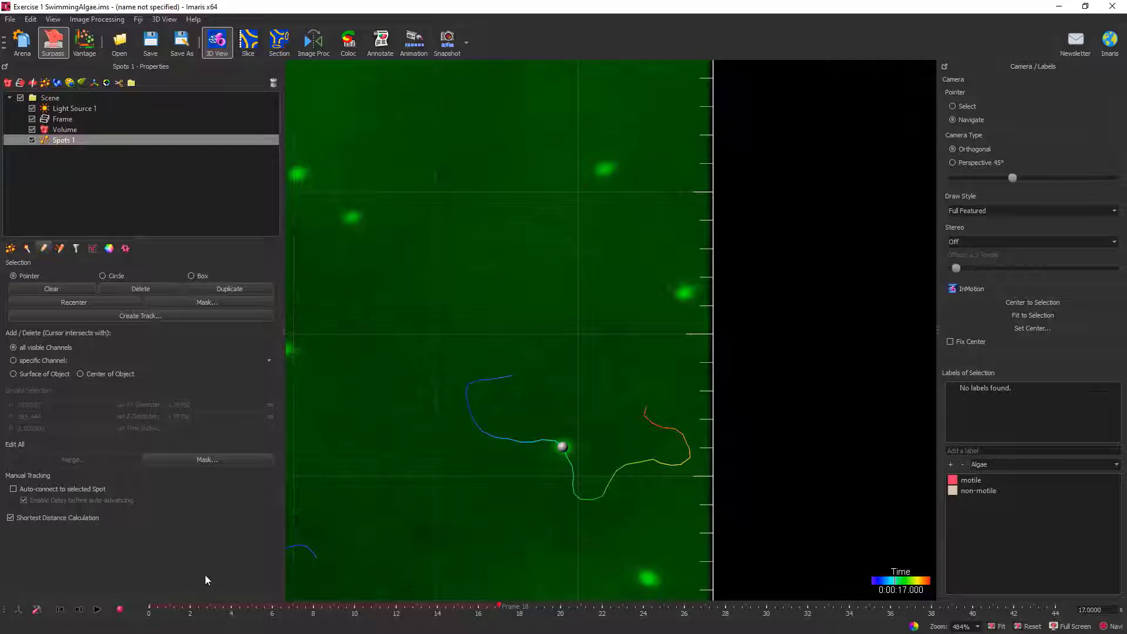
Step: Compare the generated track with the two manual tracks in the volume and in the track editor
{"action": "scroll", "coordinate": [433, 425], "scroll_direction": "down", "scroll_amount": 5}
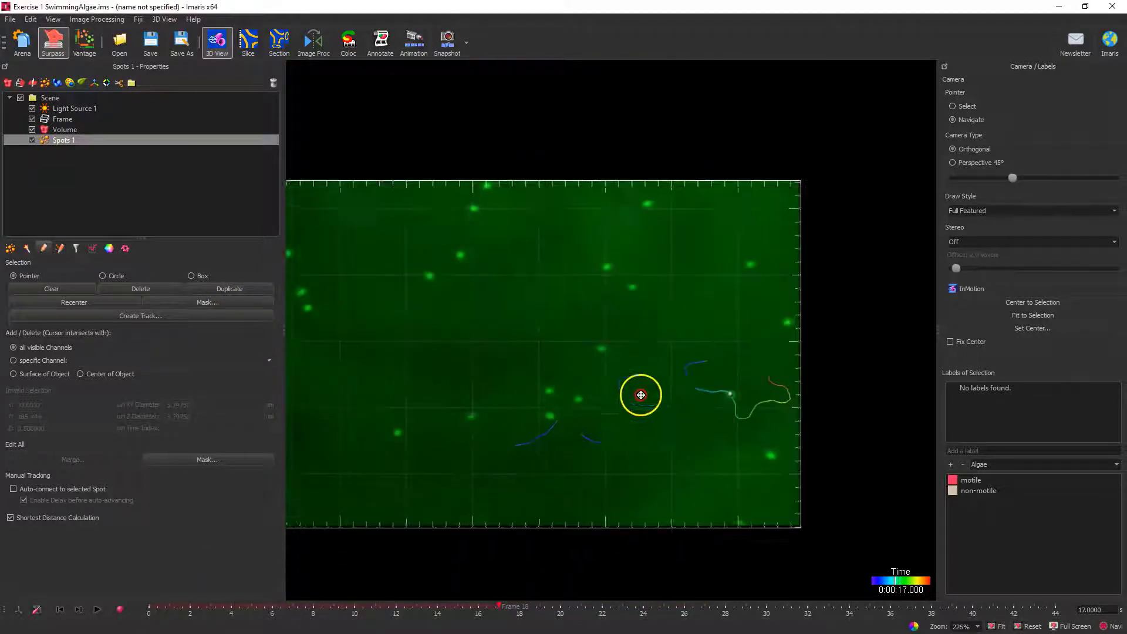
{"action": "right_click_drag", "start_coordinate": [413, 493], "coordinate": [492, 429]}
{"action": "right_click_drag", "start_coordinate": [593, 400], "coordinate": [545, 453]}
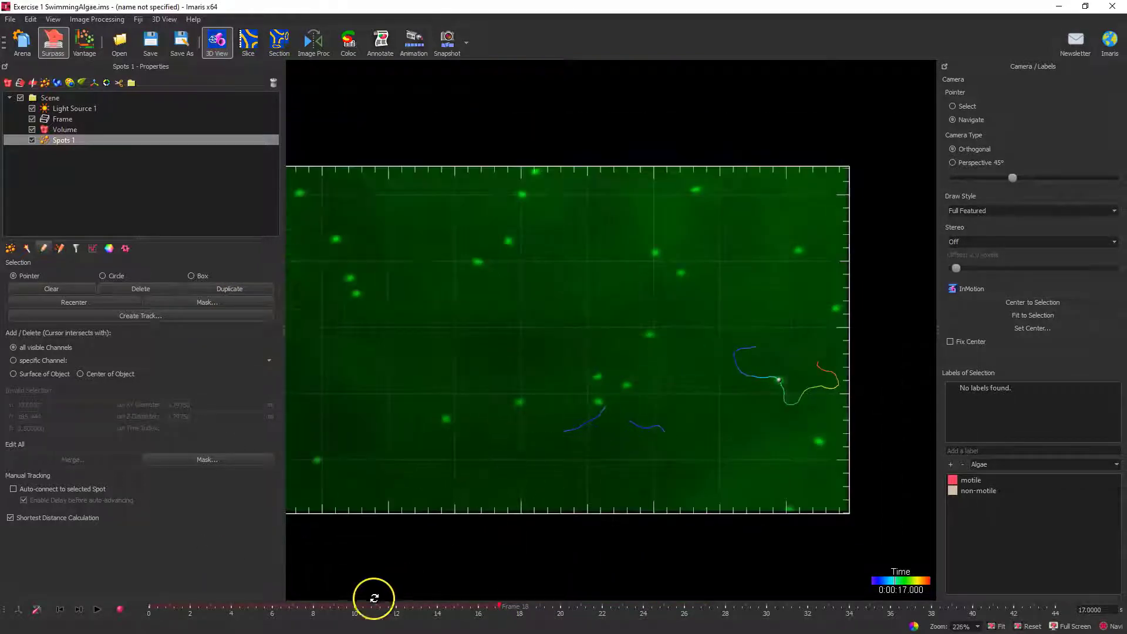
{"action": "left_click", "coordinate": [60, 248]}
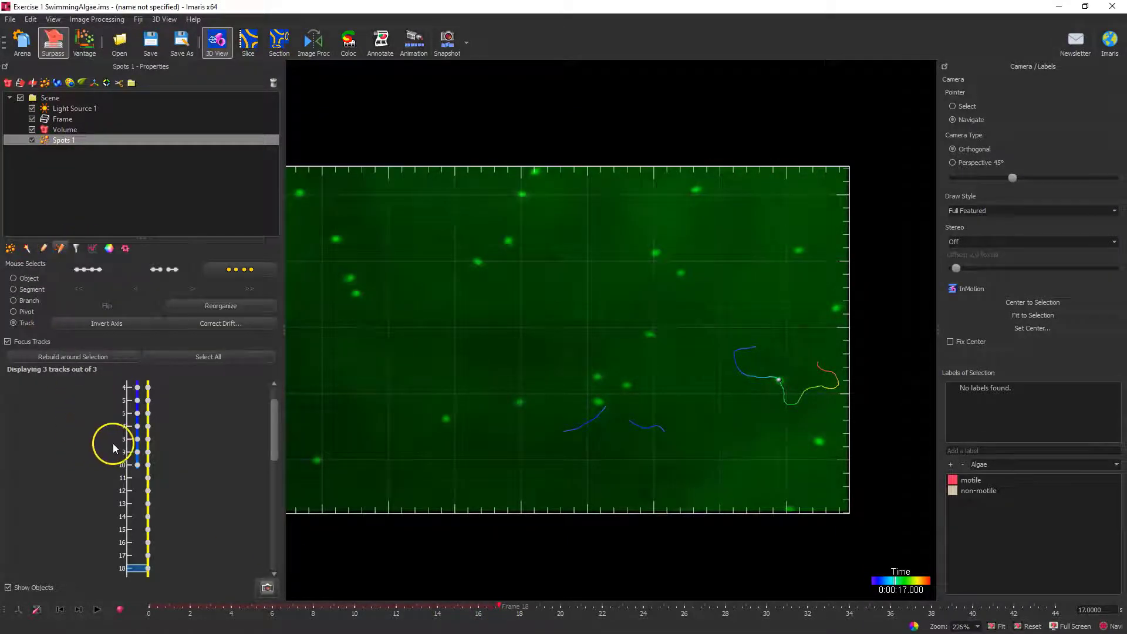
{"action": "scroll", "coordinate": [493, 374], "scroll_direction": "up", "scroll_amount": 2}
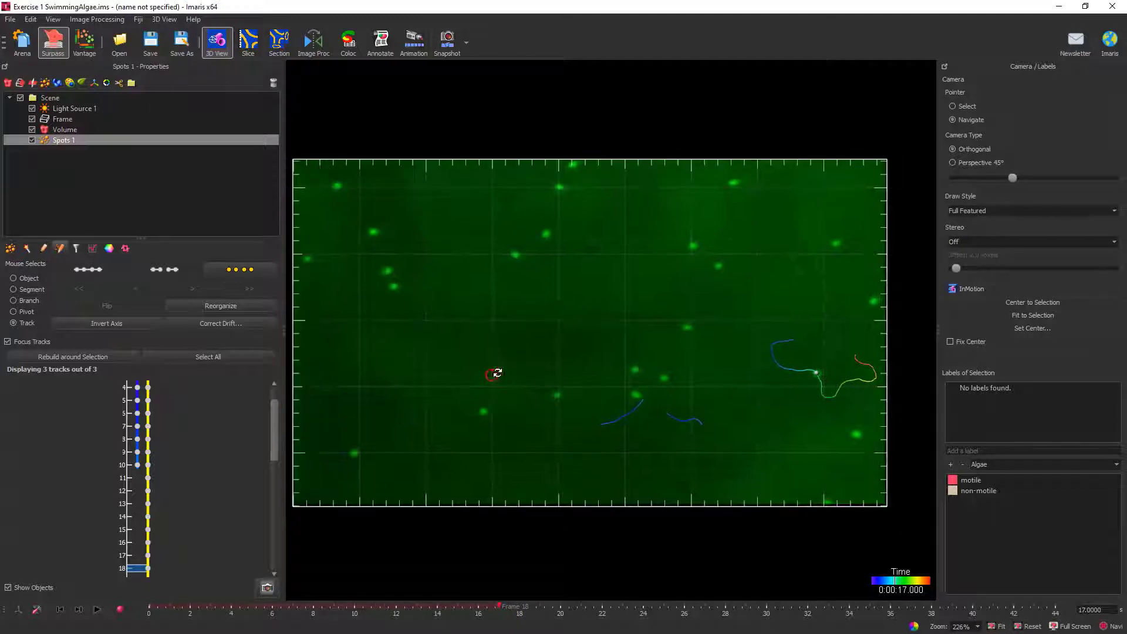
{"action": "scroll", "coordinate": [654, 374], "scroll_direction": "up", "scroll_amount": 2}
{"action": "right_click_drag", "start_coordinate": [686, 416], "coordinate": [576, 382]}
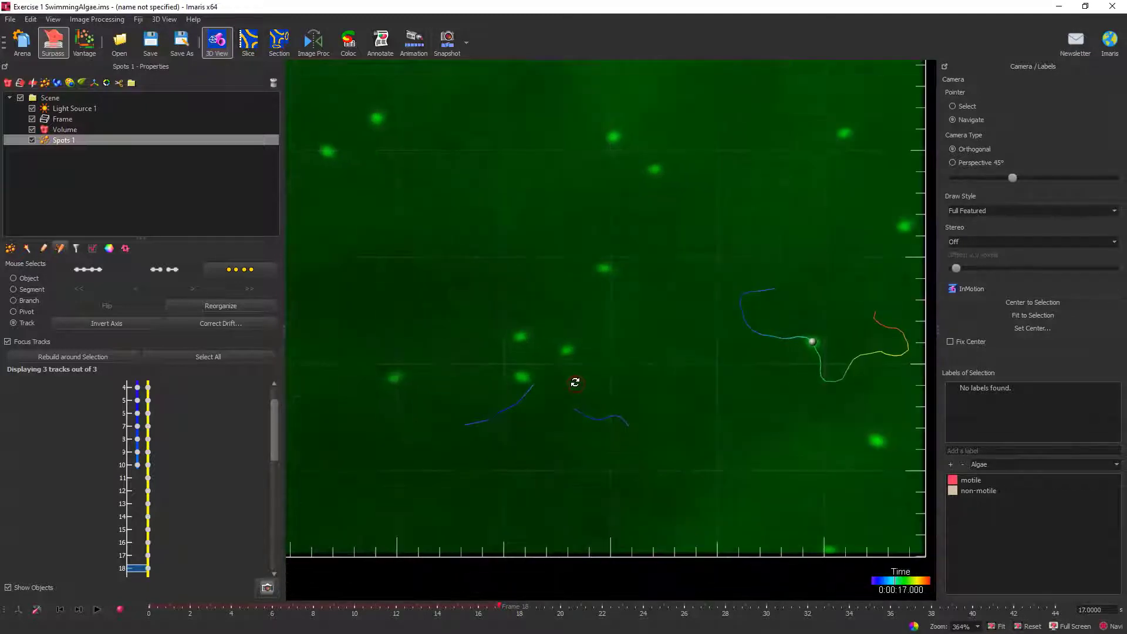
{"action": "scroll", "coordinate": [138, 450], "scroll_direction": "down", "scroll_amount": 3}
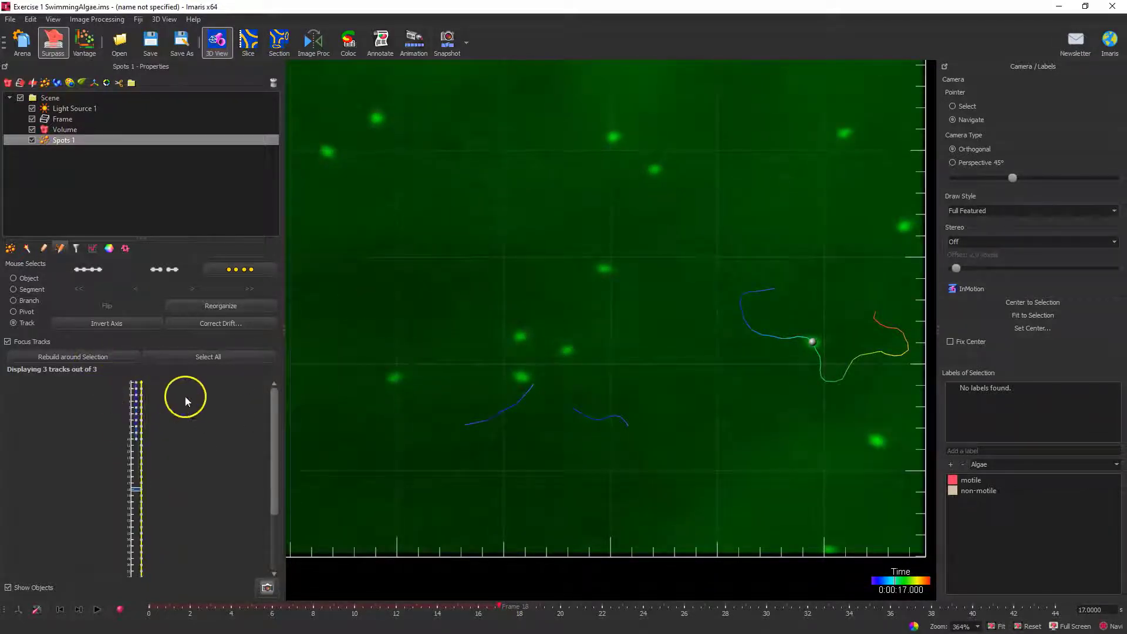
Step: Rebuild the track editor around the selected generated track and select that track at frame 9
{"action": "scroll", "coordinate": [149, 453], "scroll_direction": "down", "scroll_amount": 3}
{"action": "scroll", "coordinate": [124, 451], "scroll_direction": "up", "scroll_amount": 1}
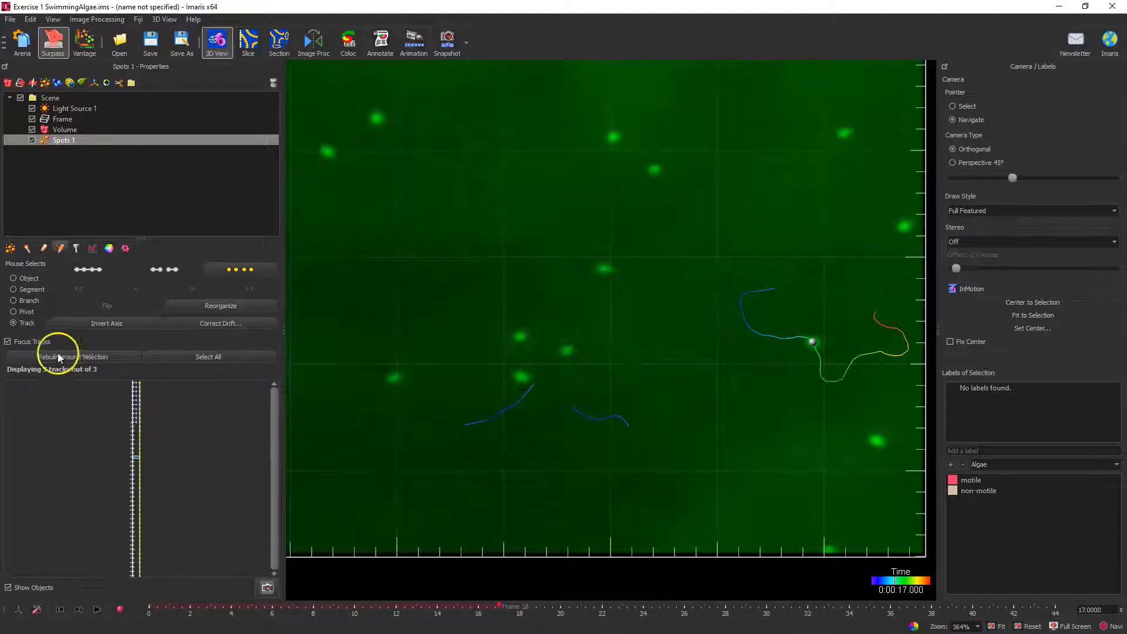
{"action": "left_click", "coordinate": [53, 358]}
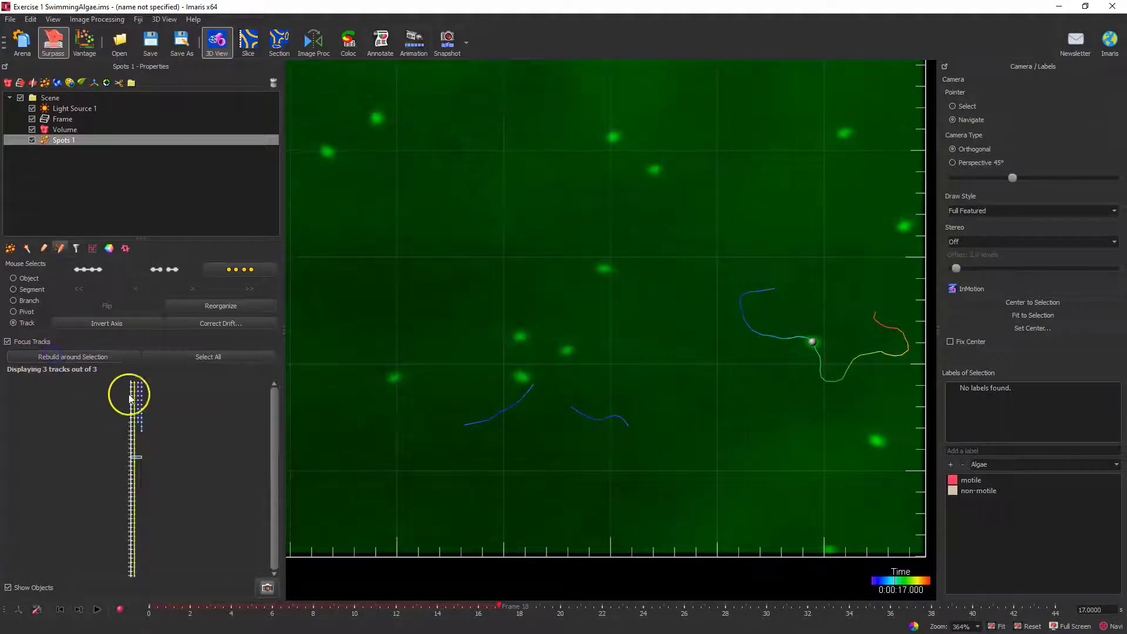
{"action": "scroll", "coordinate": [135, 405], "scroll_direction": "up", "scroll_amount": 4}
{"action": "scroll", "coordinate": [149, 464], "scroll_direction": "down", "scroll_amount": 2}
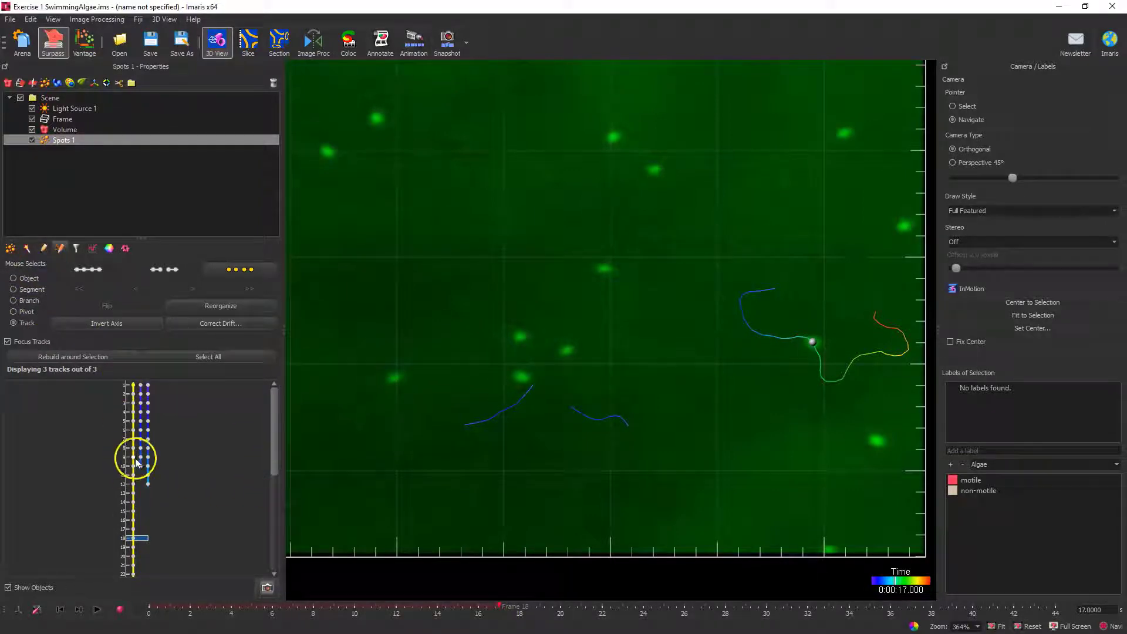
{"action": "left_click", "coordinate": [137, 456]}
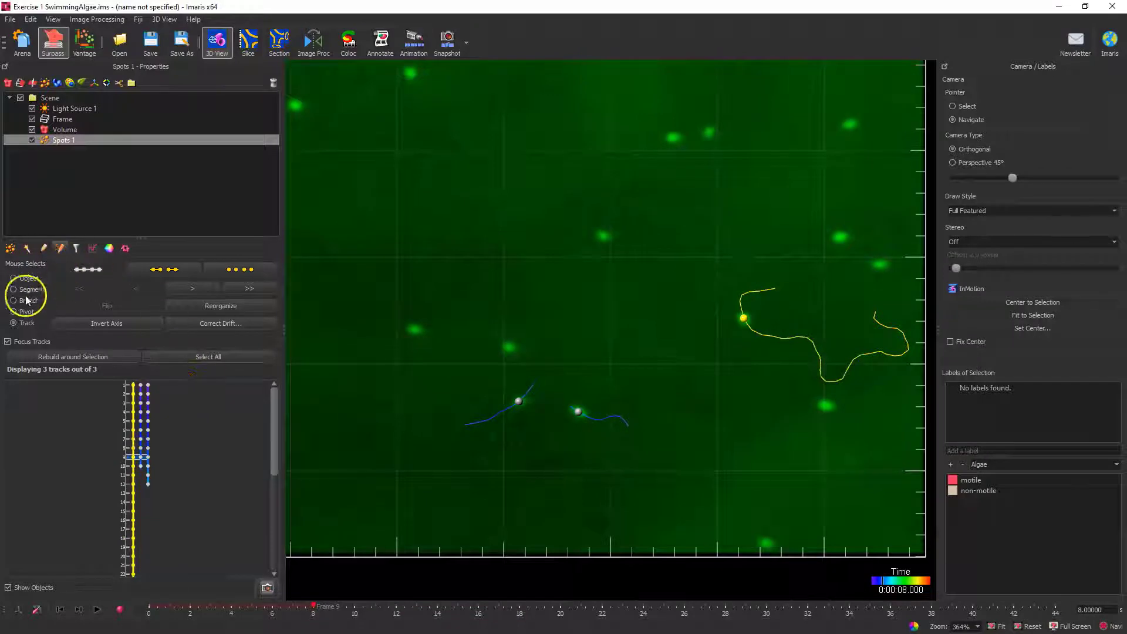
Step: Switch the pointer to Select mode and select the whole ten-frame manual track from its spot in the volume
{"action": "scroll", "coordinate": [753, 381], "scroll_direction": "up", "scroll_amount": 4}
{"action": "right_click_drag", "start_coordinate": [710, 415], "coordinate": [617, 495]}
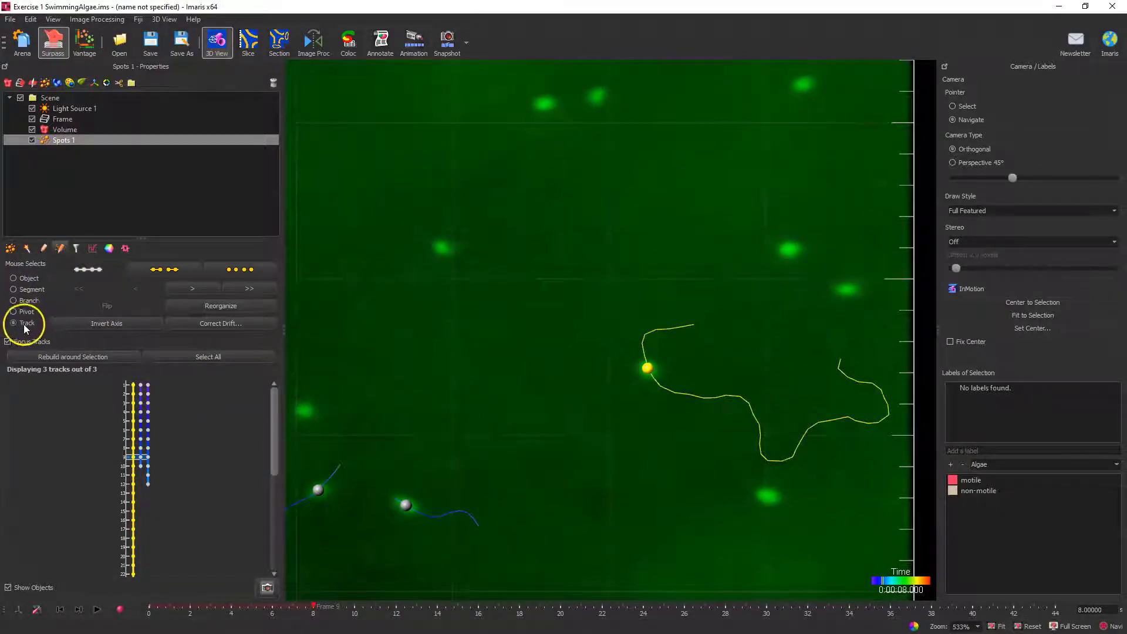
{"action": "key", "text": "Escape"}
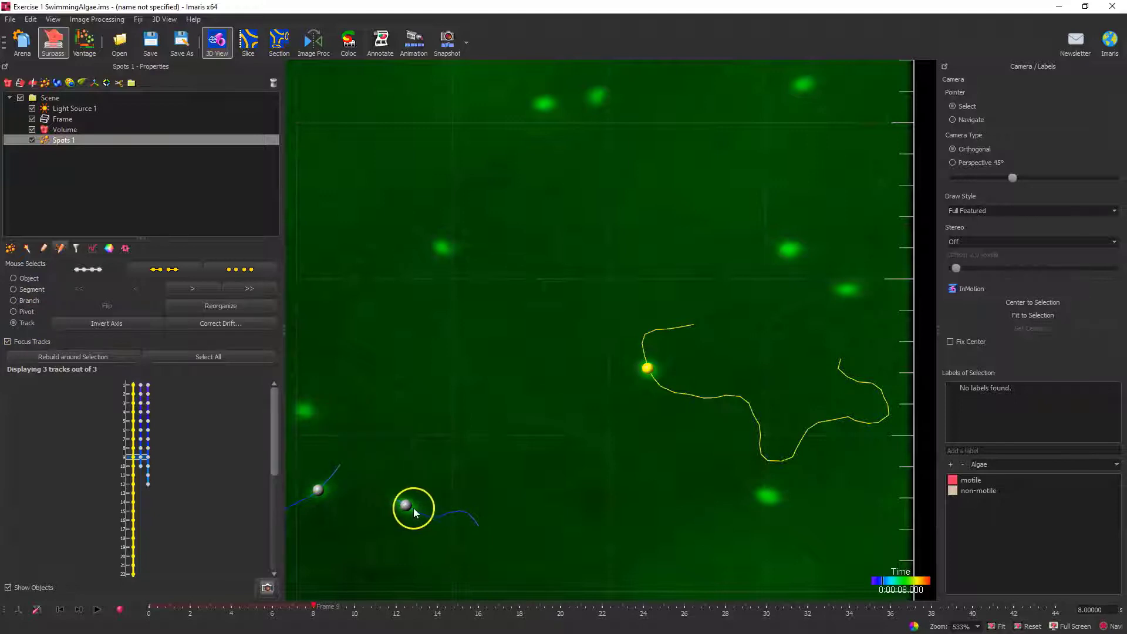
{"action": "left_click", "coordinate": [409, 507]}
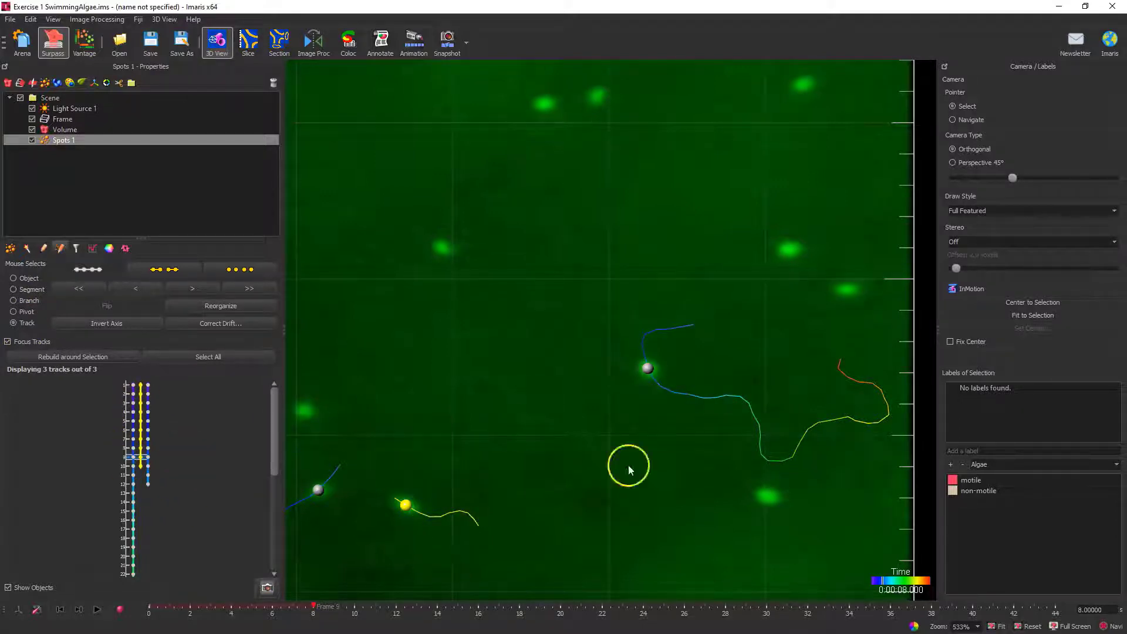
Step: Set the mouse selection to Object and select individual spots of the different tracks at frame 9
{"action": "left_click", "coordinate": [25, 280]}
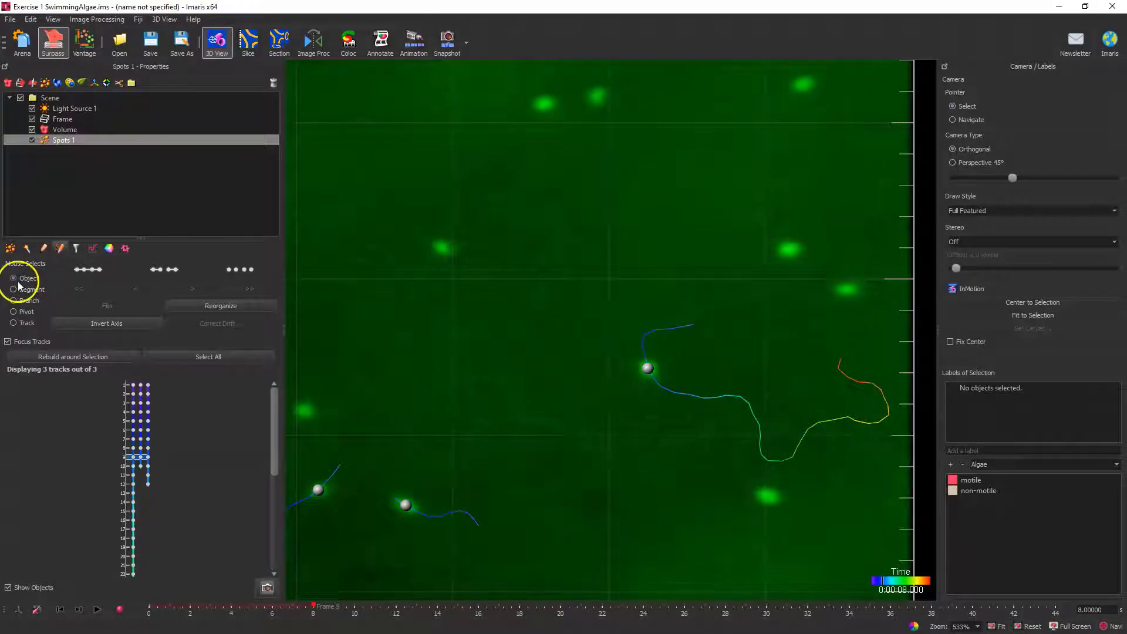
{"action": "left_click", "coordinate": [647, 368]}
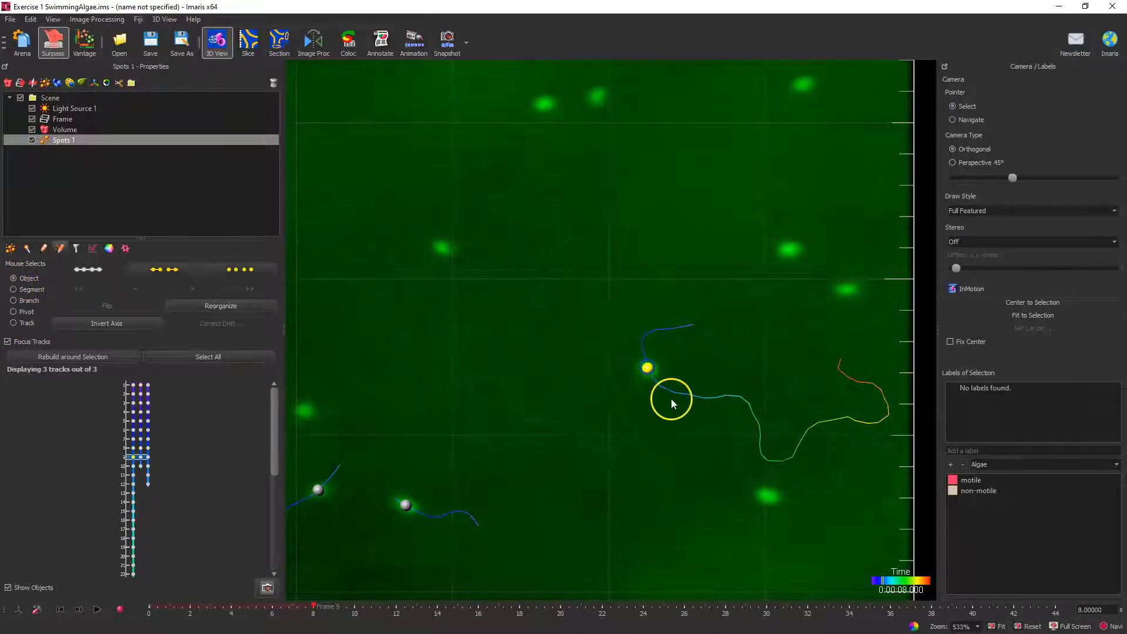
{"action": "scroll", "coordinate": [150, 463], "scroll_direction": "up", "scroll_amount": 5}
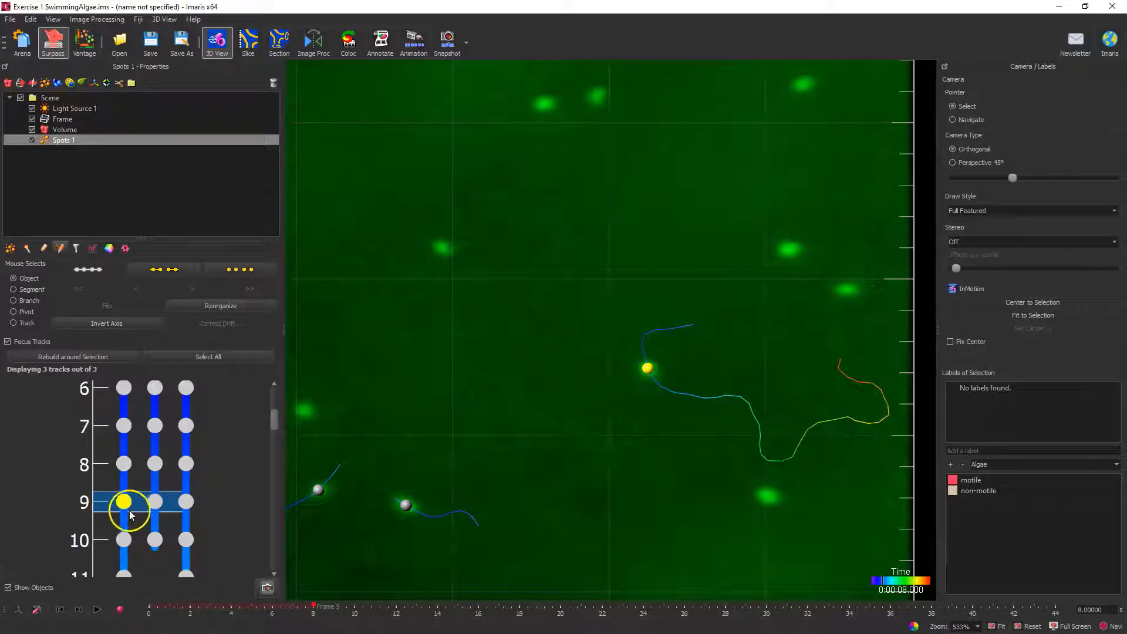
{"action": "left_click", "coordinate": [155, 501]}
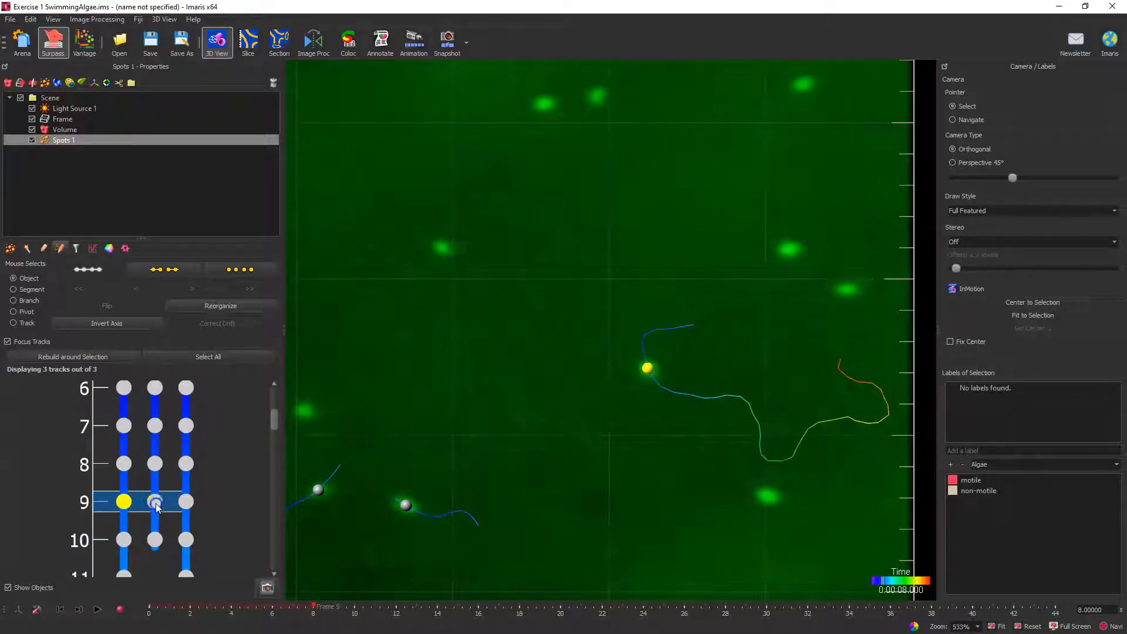
{"action": "left_click", "coordinate": [189, 503]}
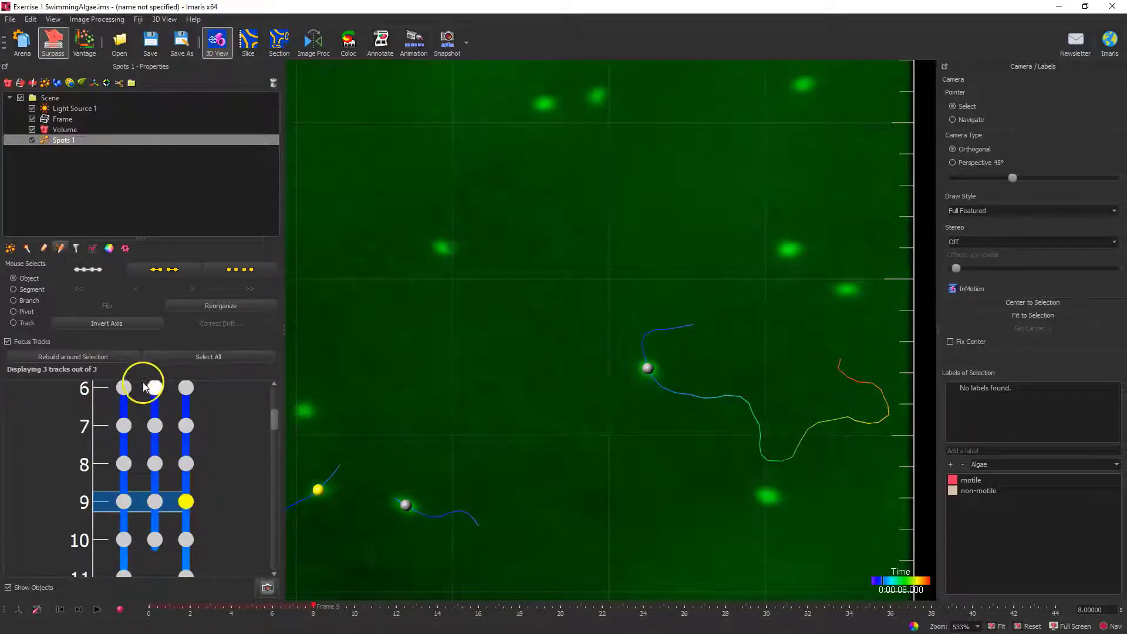
{"action": "scroll", "coordinate": [186, 462], "scroll_direction": "down", "scroll_amount": 5}
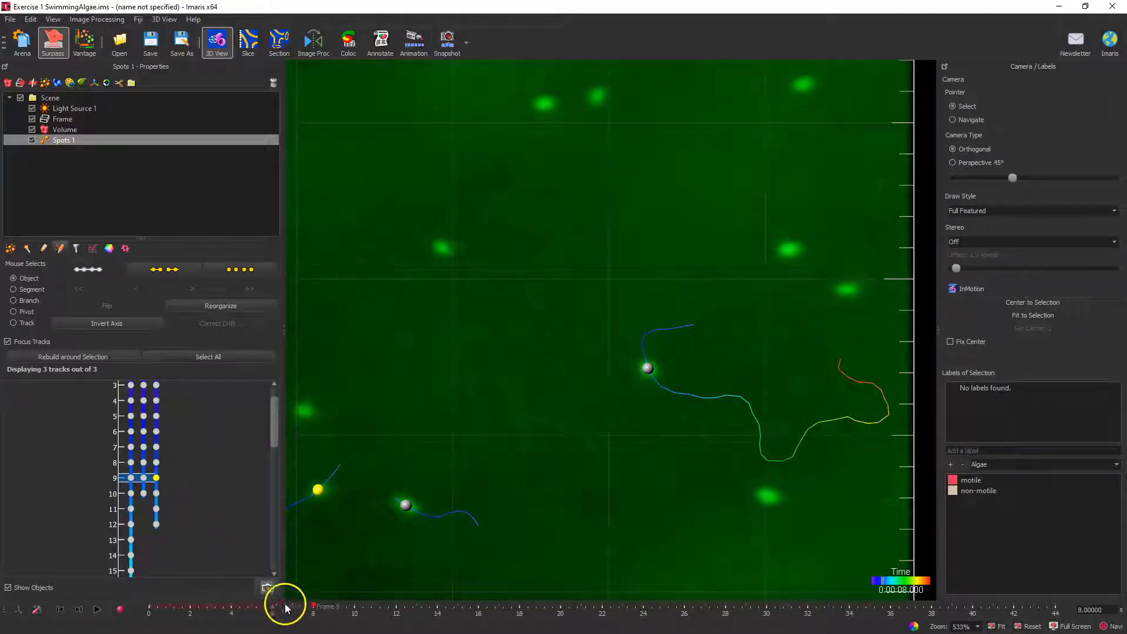
Step: Go to frame 11 and disconnect the twelve-frame manual track's spot there from its spot in frame 10
{"action": "left_click_drag", "start_coordinate": [312, 605], "coordinate": [354, 599]}
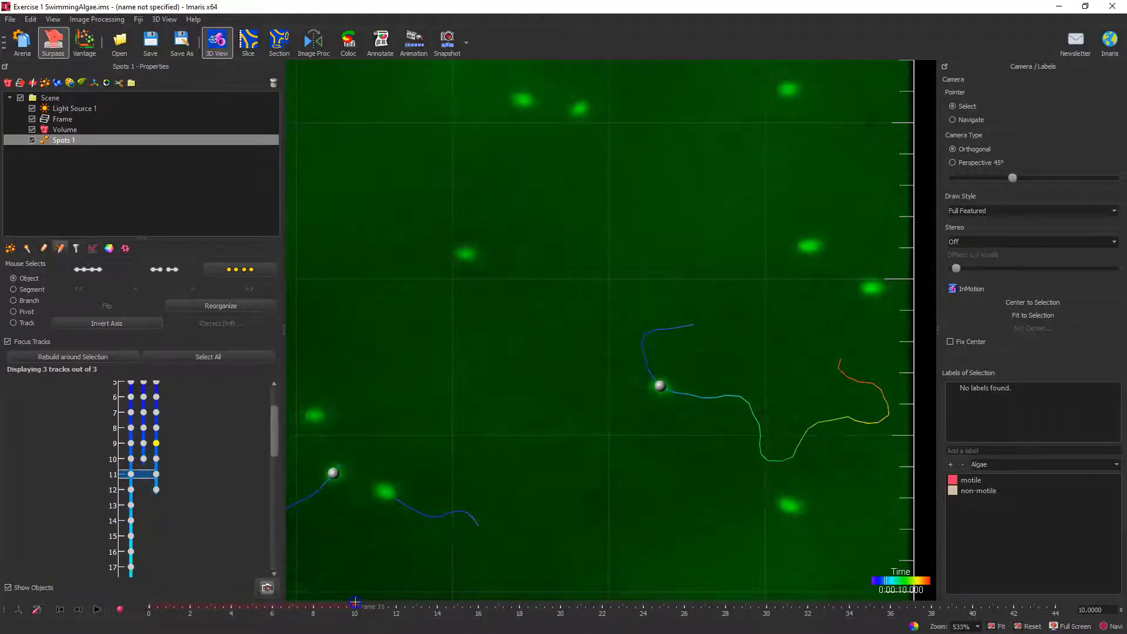
{"action": "left_click", "coordinate": [156, 474]}
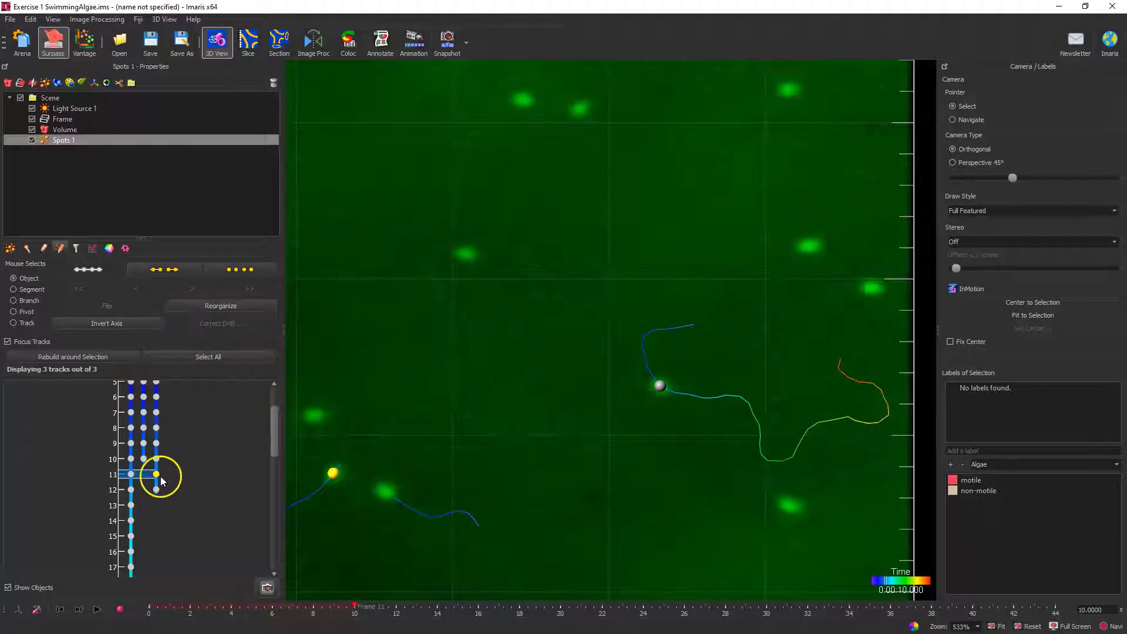
{"action": "left_click", "coordinate": [155, 271]}
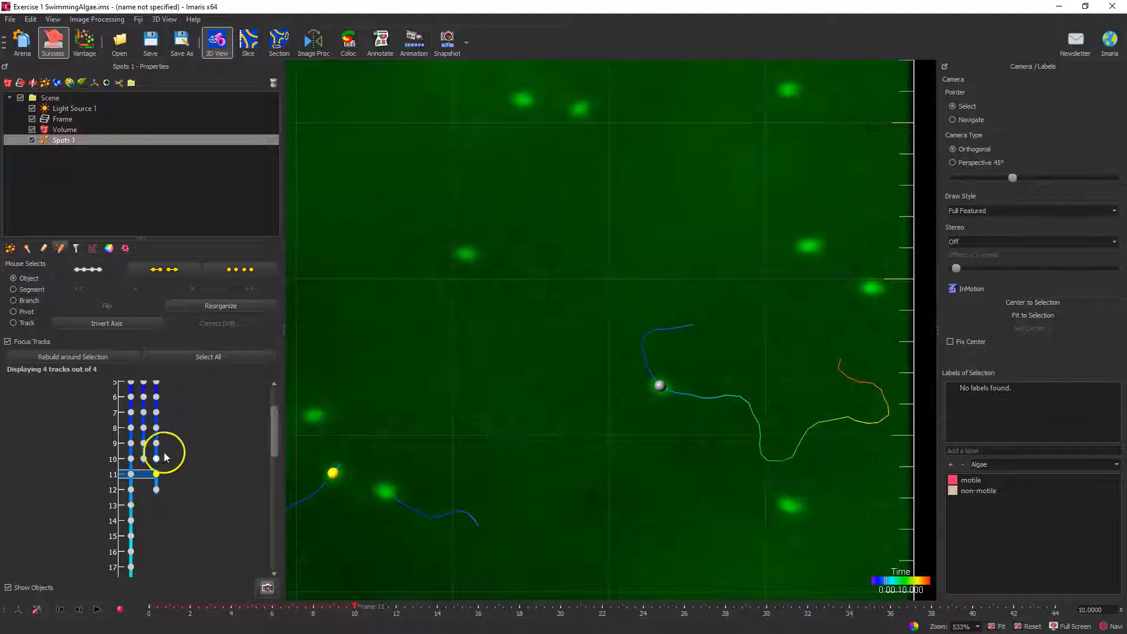
Step: Select both spots at the gap between frames 10 and 11 and connect them again
{"action": "left_click", "coordinate": [157, 461]}
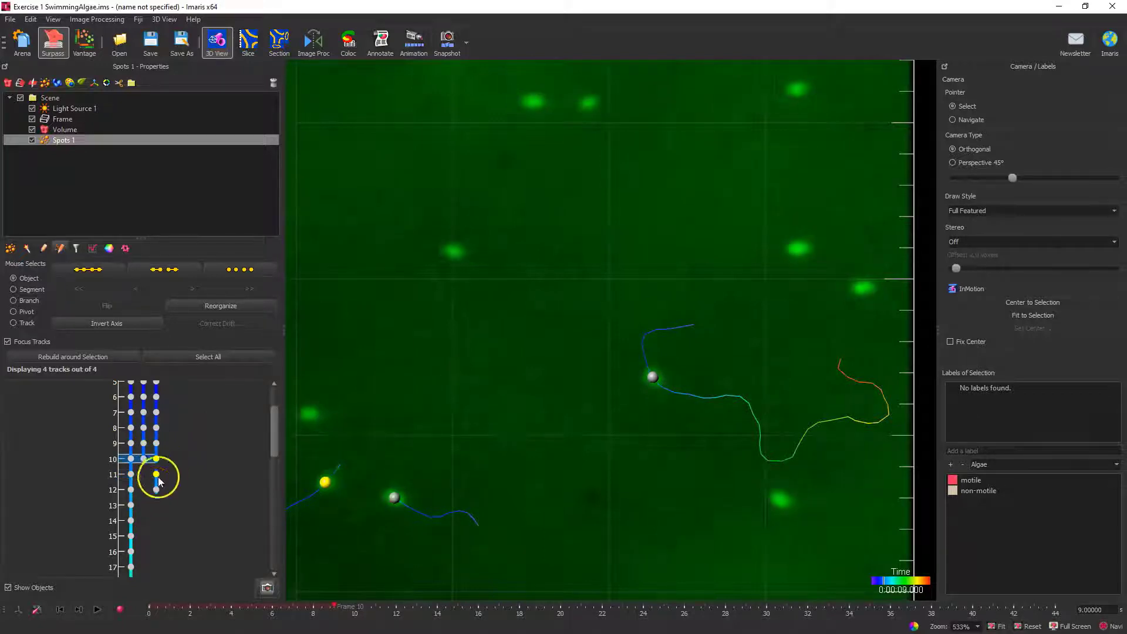
{"action": "scroll", "coordinate": [157, 472], "scroll_direction": "up", "scroll_amount": 3}
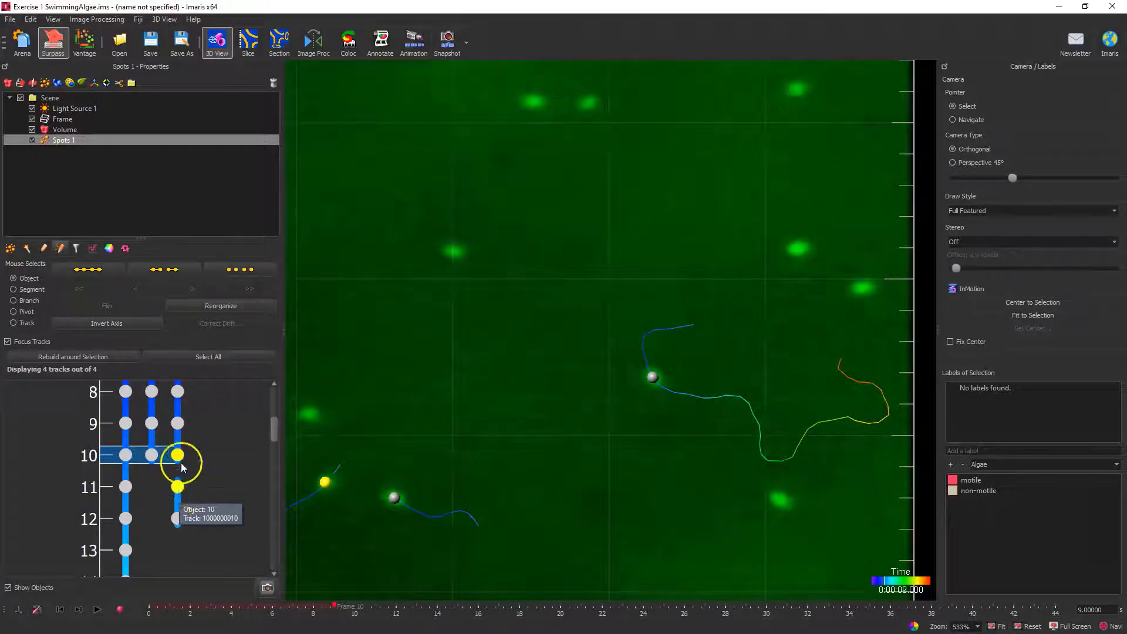
{"action": "left_click", "coordinate": [97, 270]}
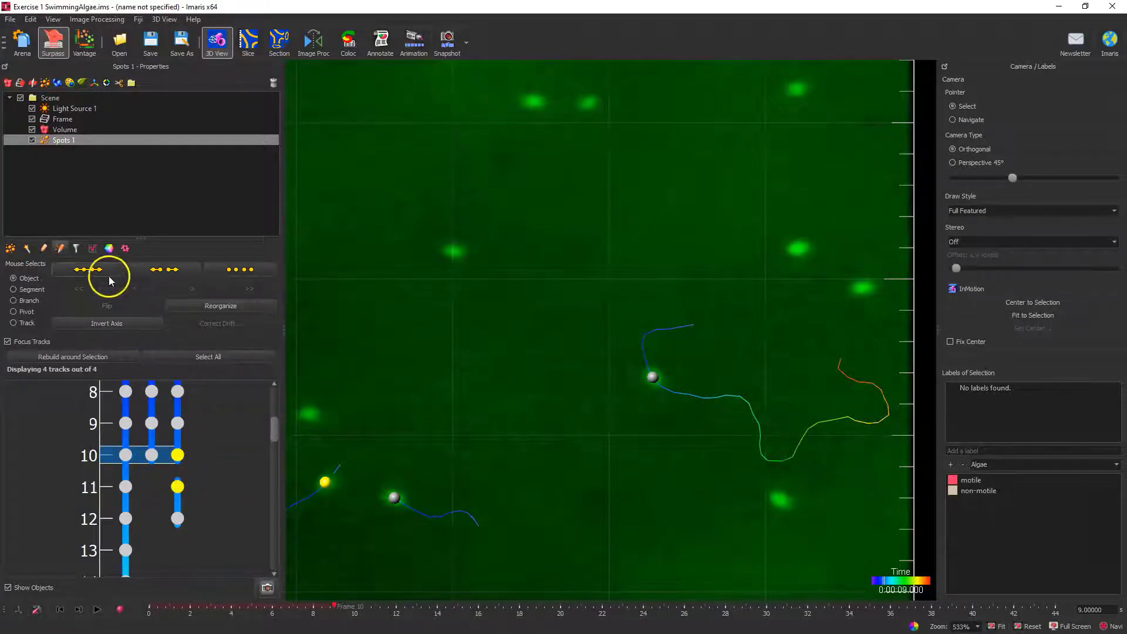
Step: Split the twelve-frame track before frame 11 again, and rejoin its two parts by selecting them as whole tracks
{"action": "left_click", "coordinate": [176, 488]}
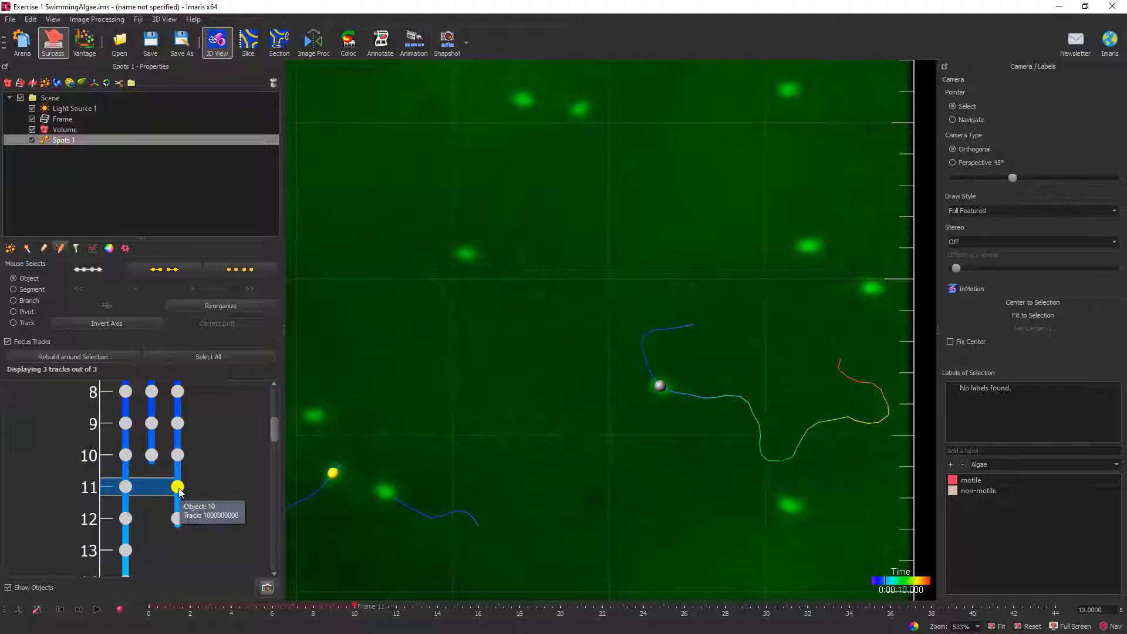
{"action": "left_click", "coordinate": [172, 271]}
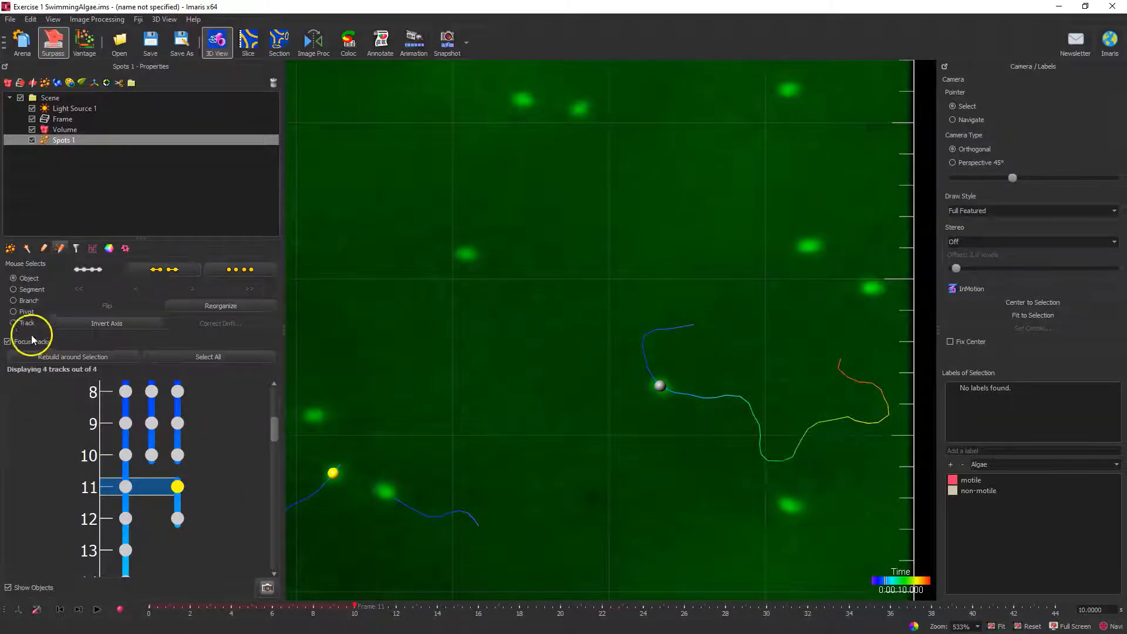
{"action": "left_click", "coordinate": [25, 323]}
{"action": "left_click", "coordinate": [176, 453]}
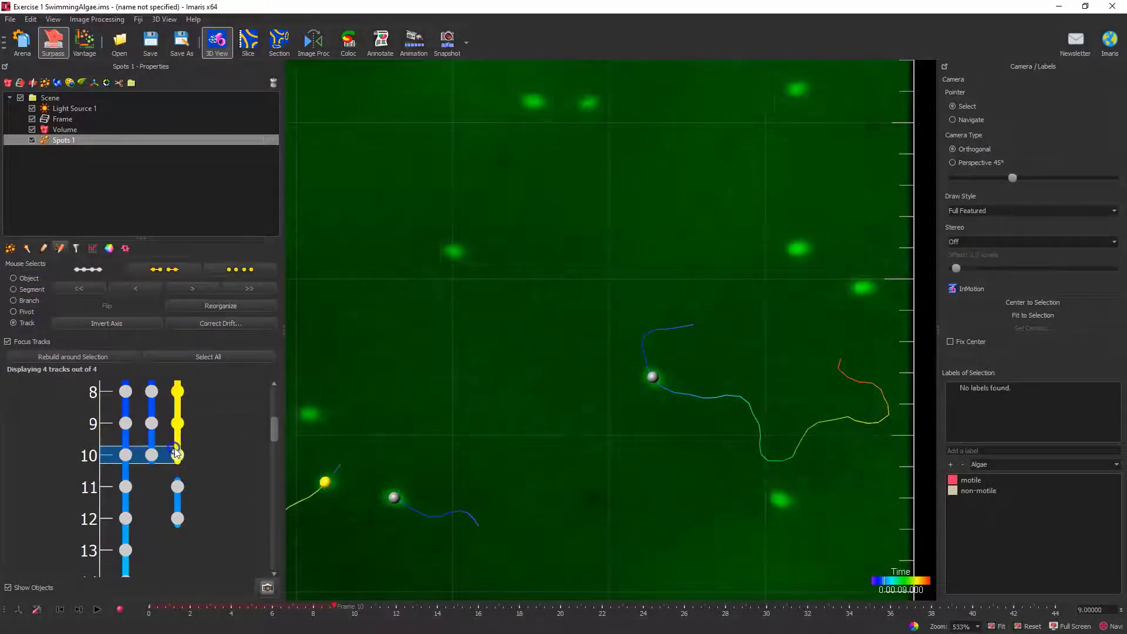
{"action": "left_click", "coordinate": [177, 488], "text": "ctrl"}
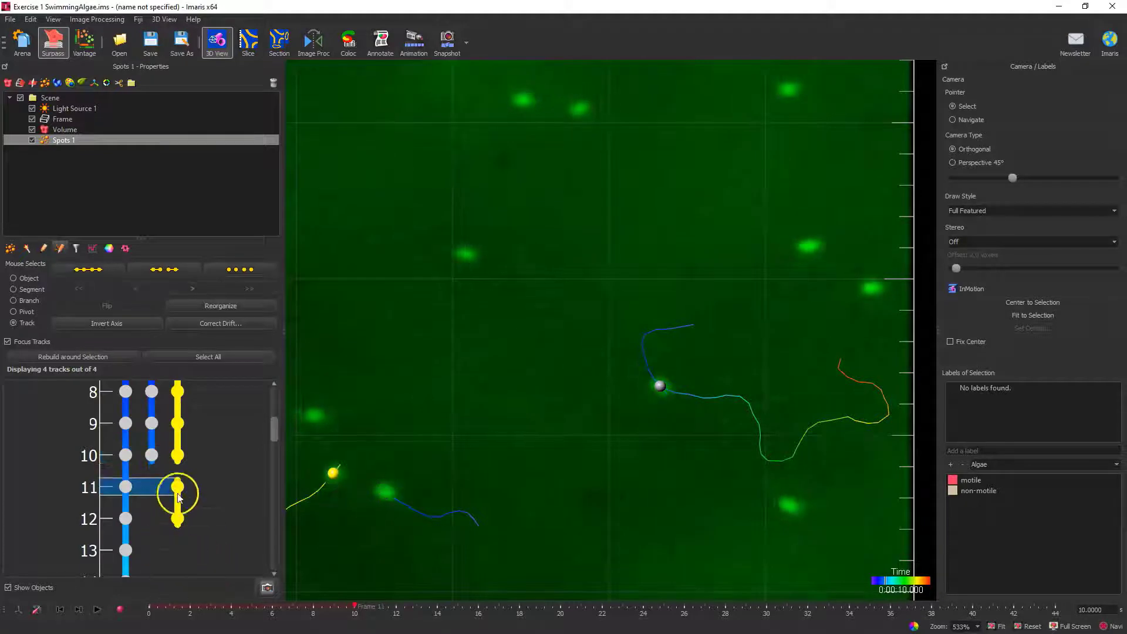
{"action": "left_click", "coordinate": [84, 270]}
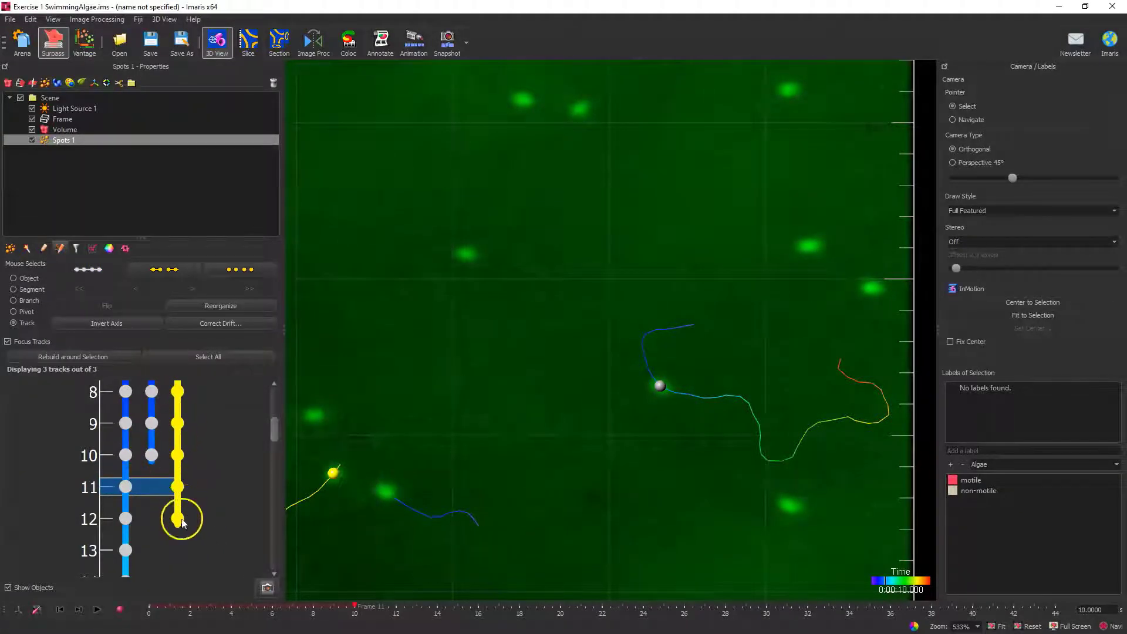
Step: Examine the option for disconnecting all spots of the selected twelve-frame track, and select the ten-frame track at frame 3
{"action": "scroll", "coordinate": [170, 450], "scroll_direction": "down", "scroll_amount": 2}
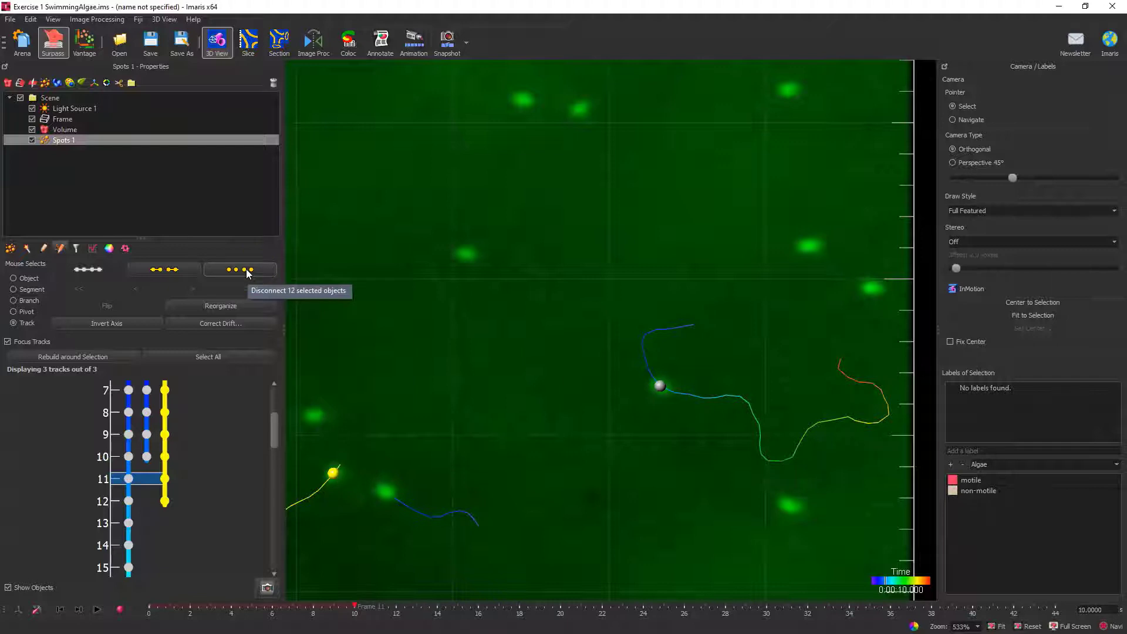
{"action": "left_click_drag", "start_coordinate": [274, 439], "coordinate": [274, 428]}
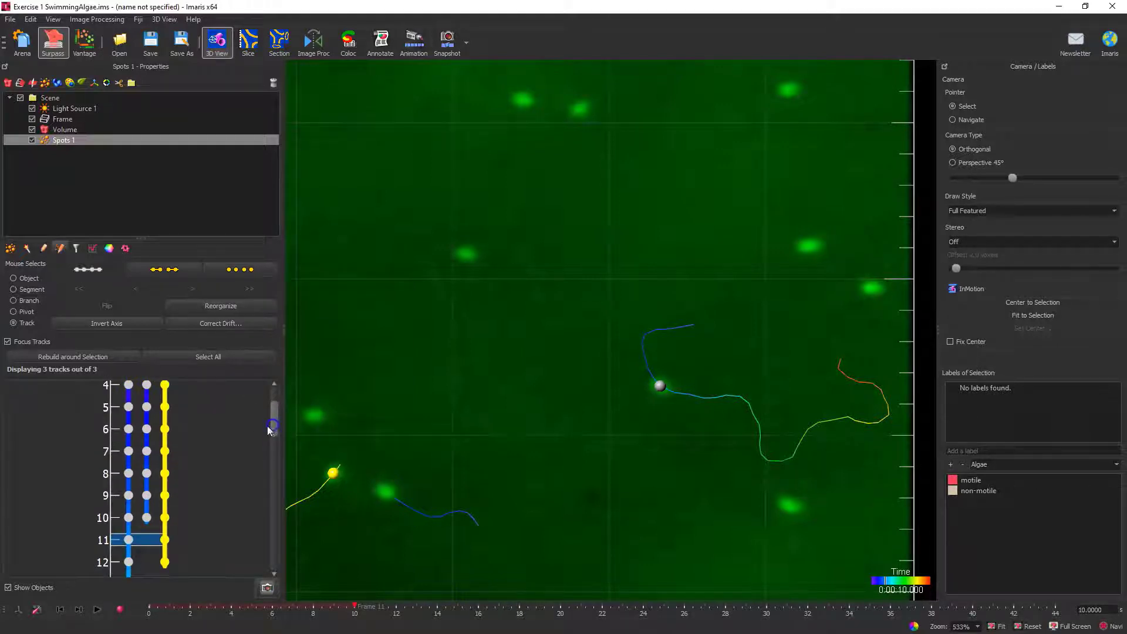
{"action": "scroll", "coordinate": [258, 423], "scroll_direction": "down", "scroll_amount": 3}
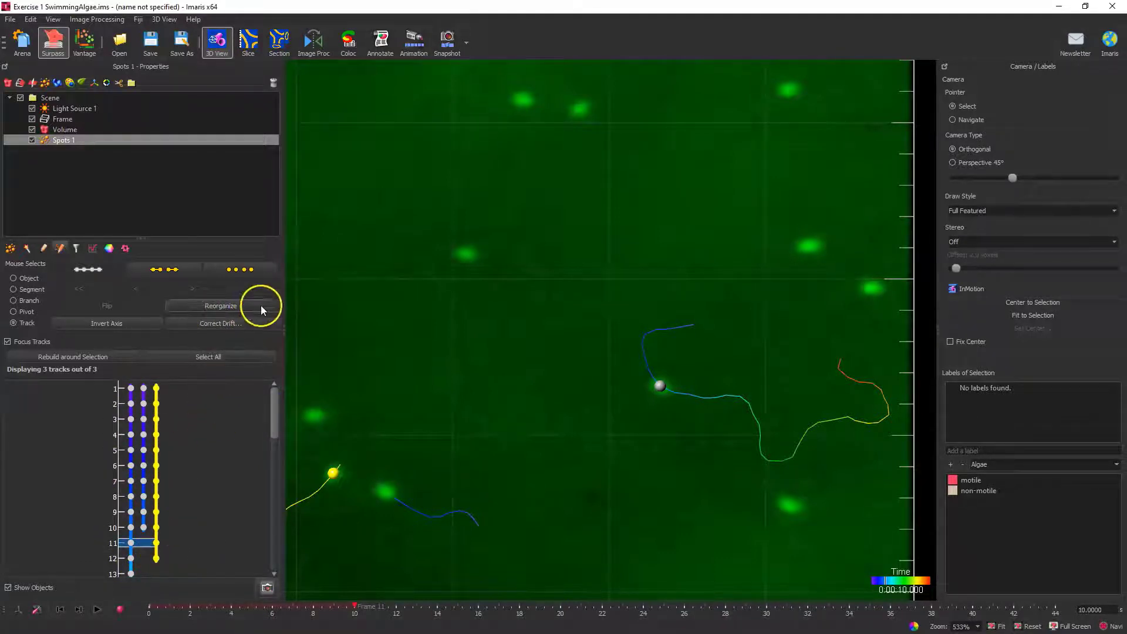
{"action": "left_click", "coordinate": [241, 269]}
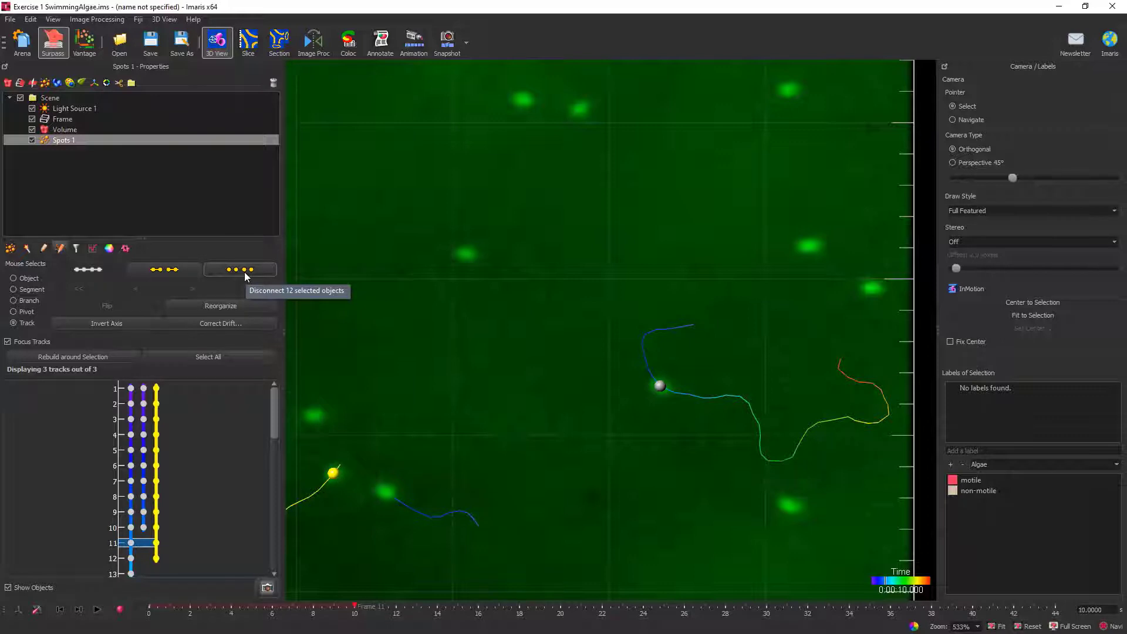
{"action": "left_click", "coordinate": [246, 275]}
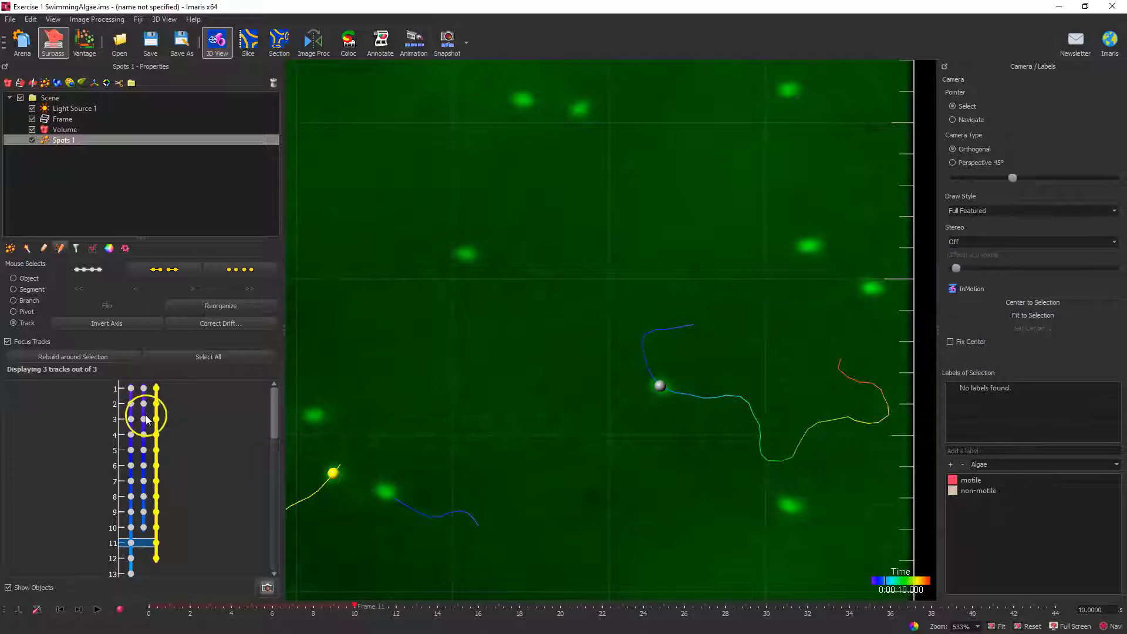
{"action": "left_click", "coordinate": [145, 419]}
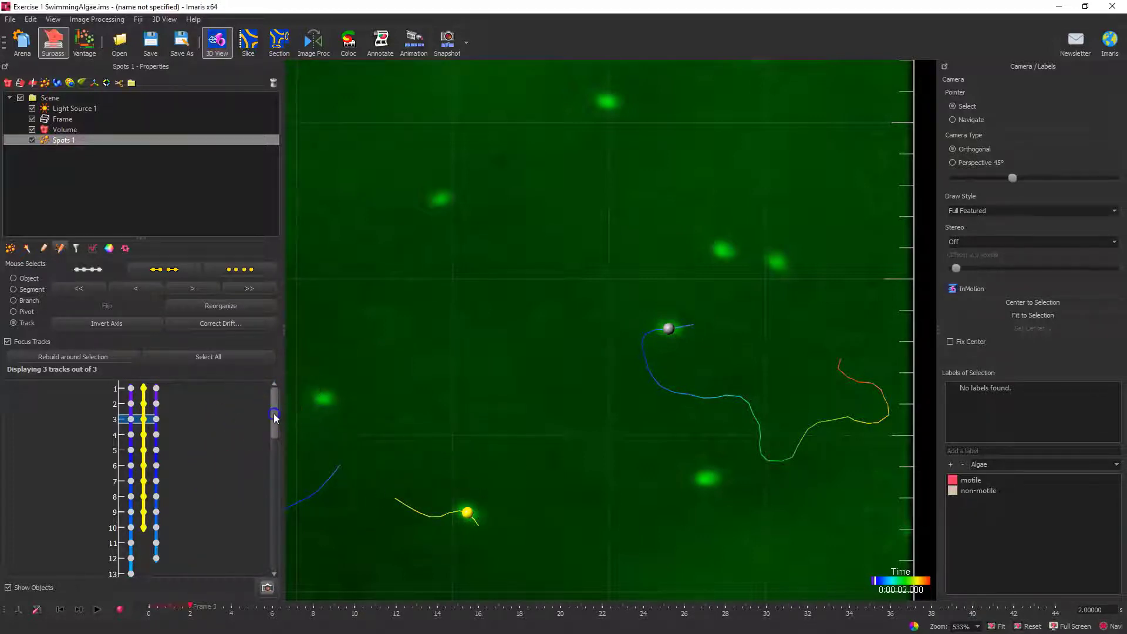
{"action": "left_click_drag", "start_coordinate": [274, 414], "coordinate": [274, 425]}
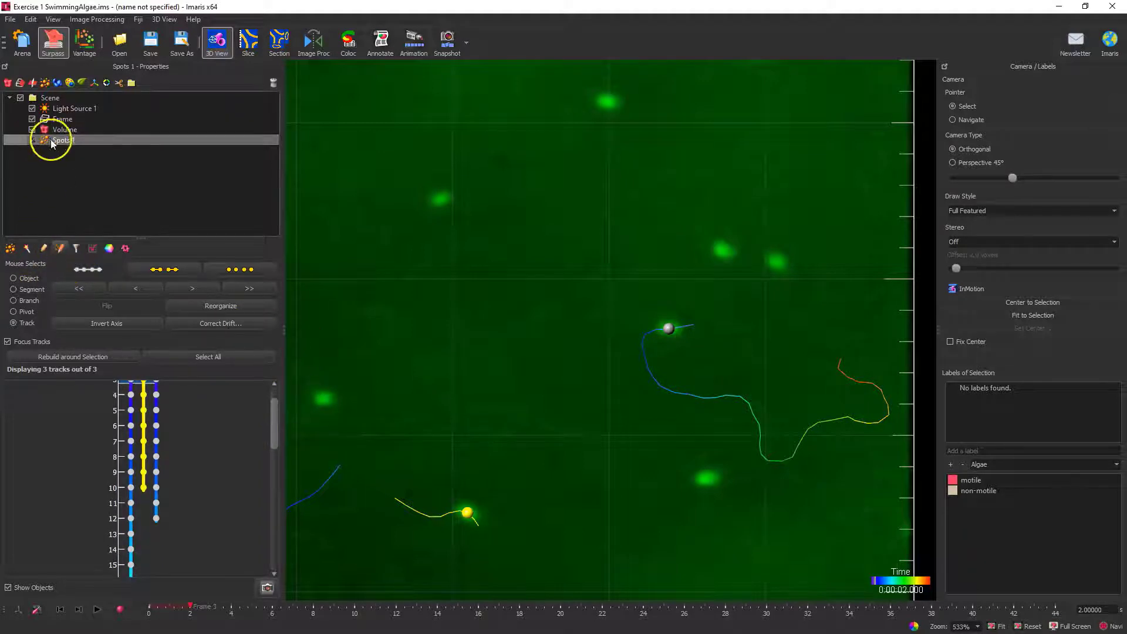
Step: Delete Spots 1 and automatically create a new Spots object with the Default creation parameters and spot tracking over time
{"action": "left_click", "coordinate": [273, 83]}
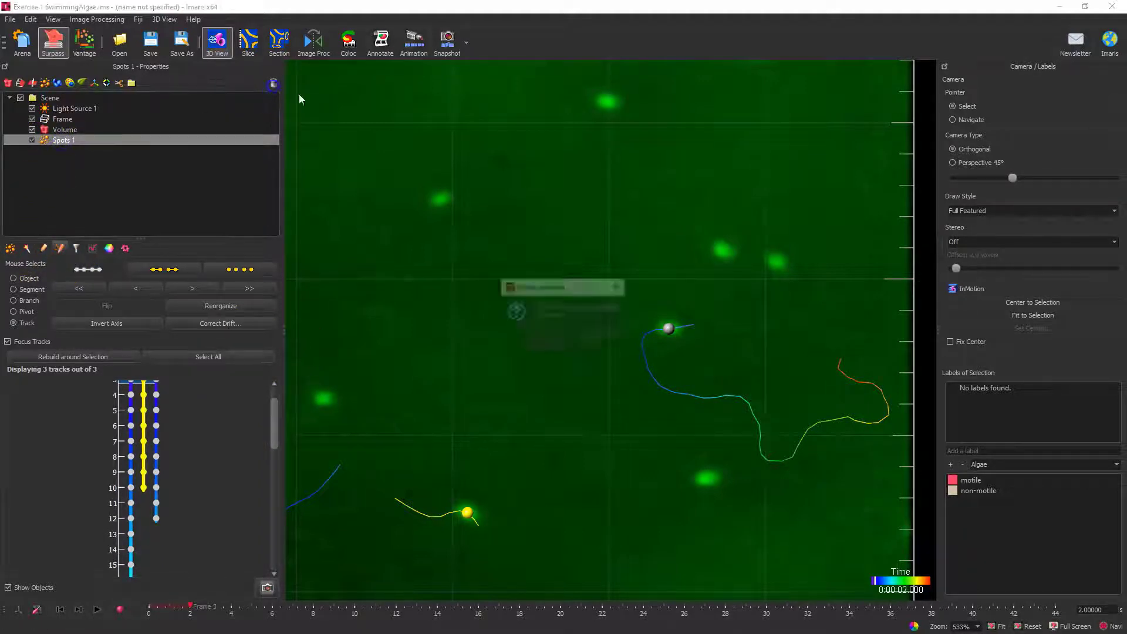
{"action": "left_click", "coordinate": [613, 352]}
{"action": "left_click", "coordinate": [70, 129]}
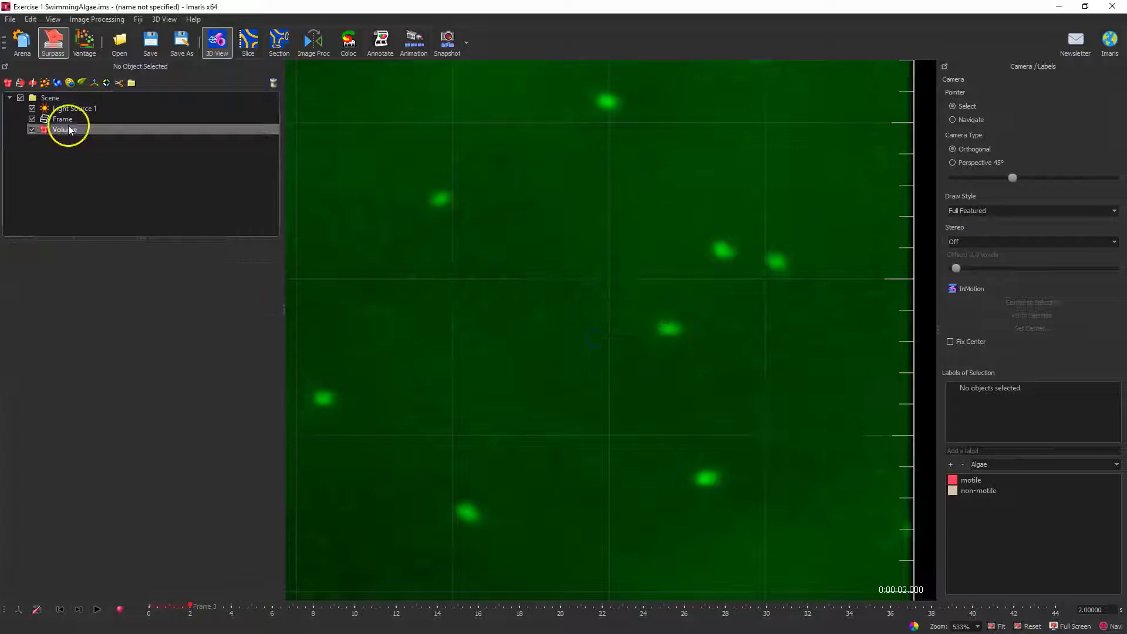
{"action": "left_click", "coordinate": [45, 83]}
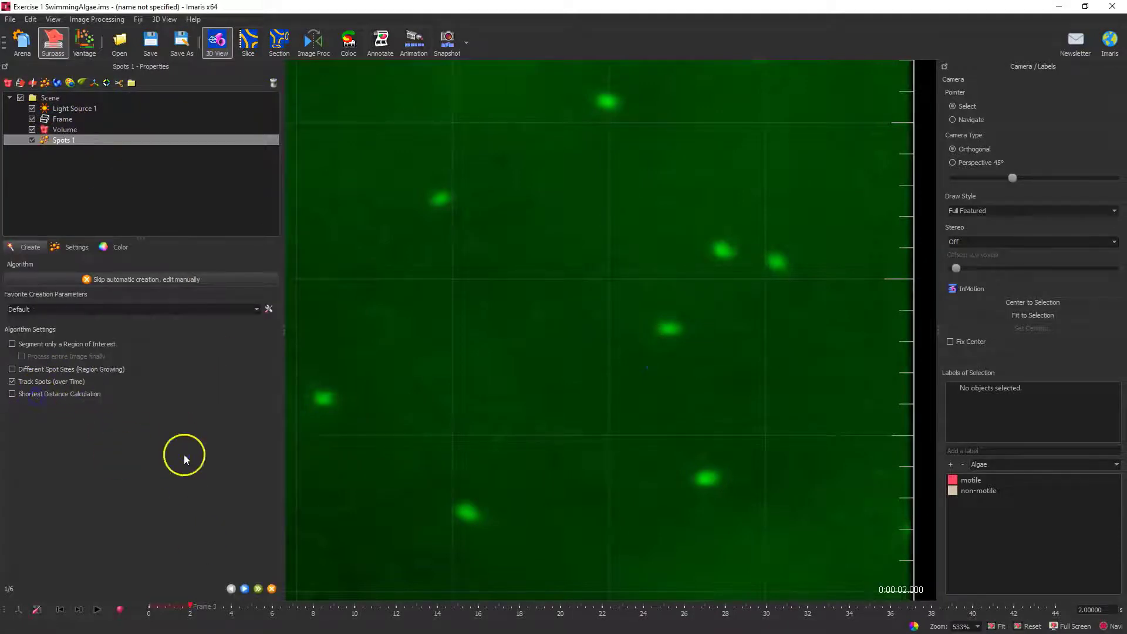
{"action": "left_click", "coordinate": [258, 588]}
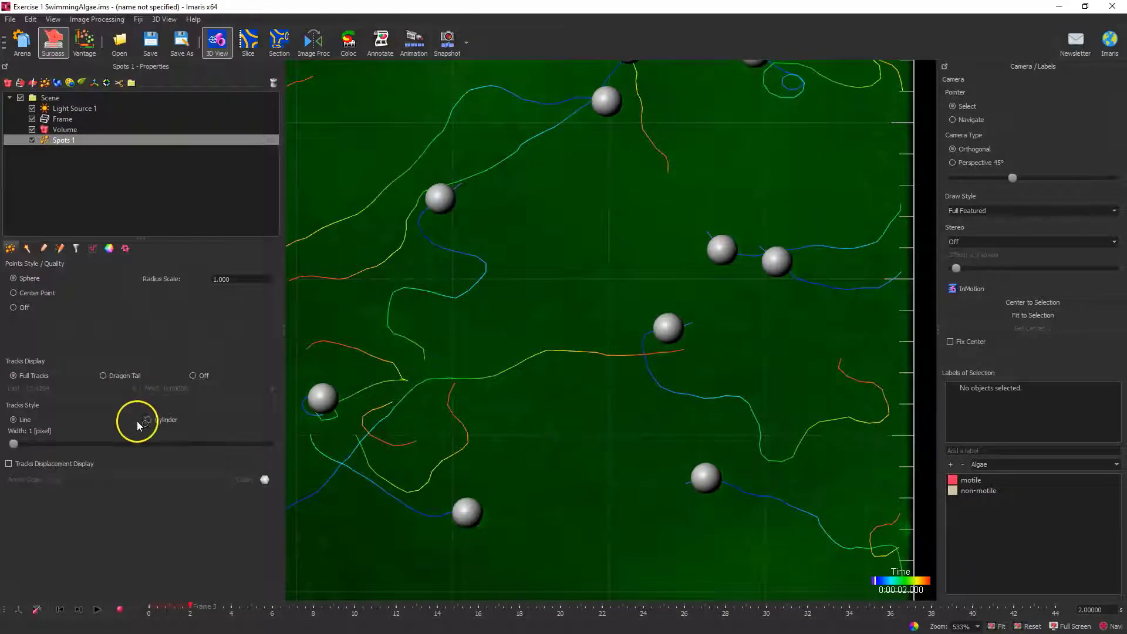
Step: Open the track editor of Spots 1, widen the properties pane and examine the track graph at different magnifications
{"action": "left_click", "coordinate": [61, 248]}
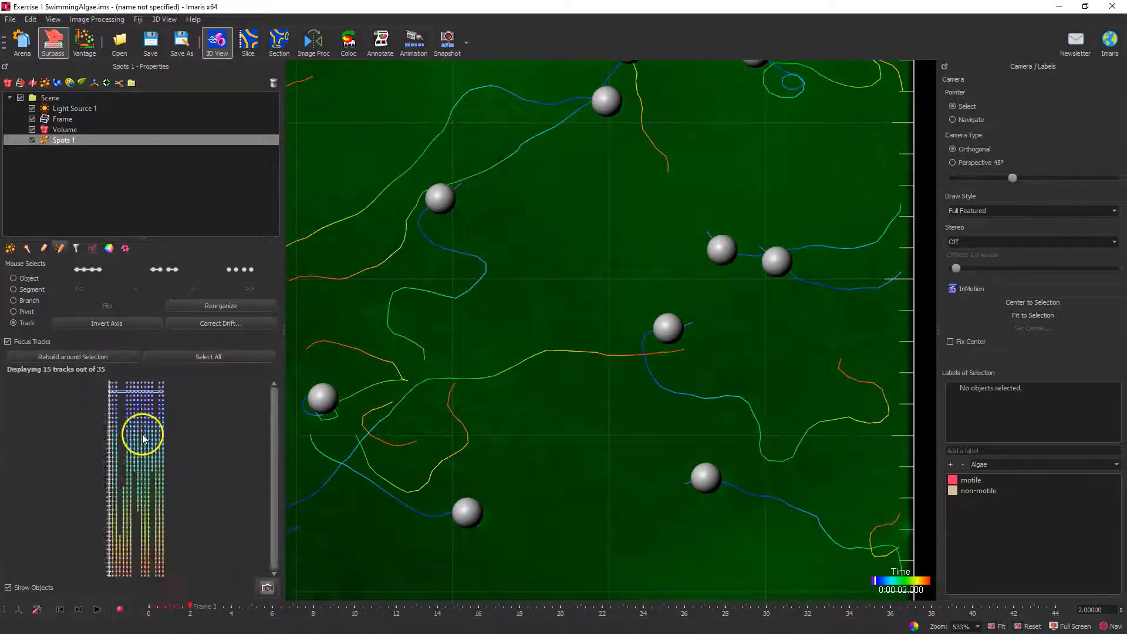
{"action": "scroll", "coordinate": [235, 442], "scroll_direction": "up", "scroll_amount": 3}
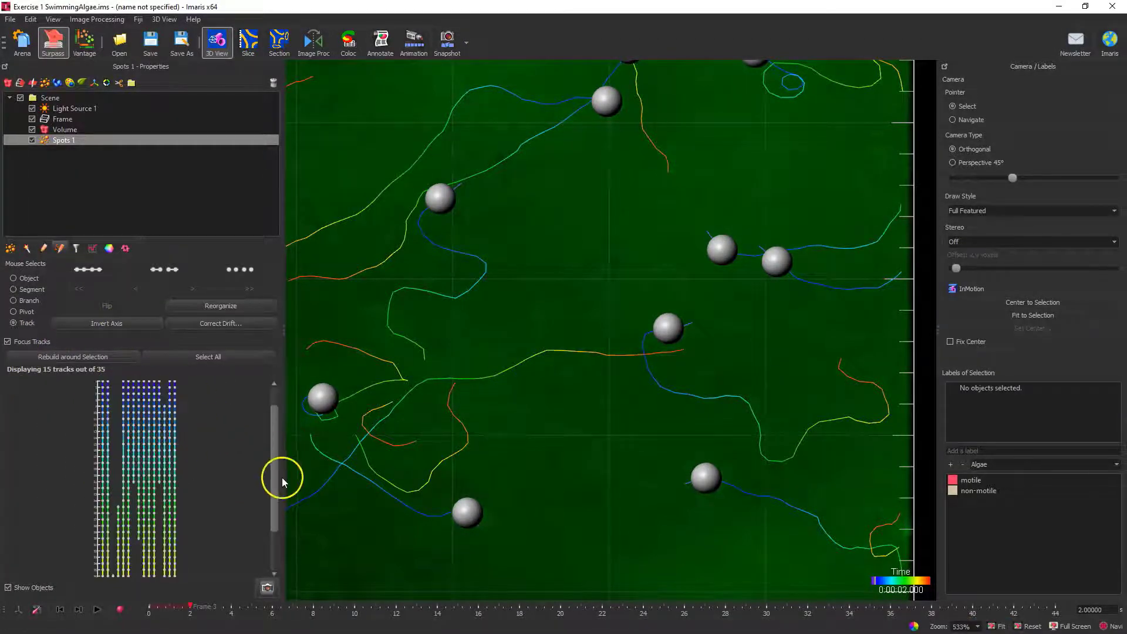
{"action": "left_click_drag", "start_coordinate": [285, 477], "coordinate": [483, 475]}
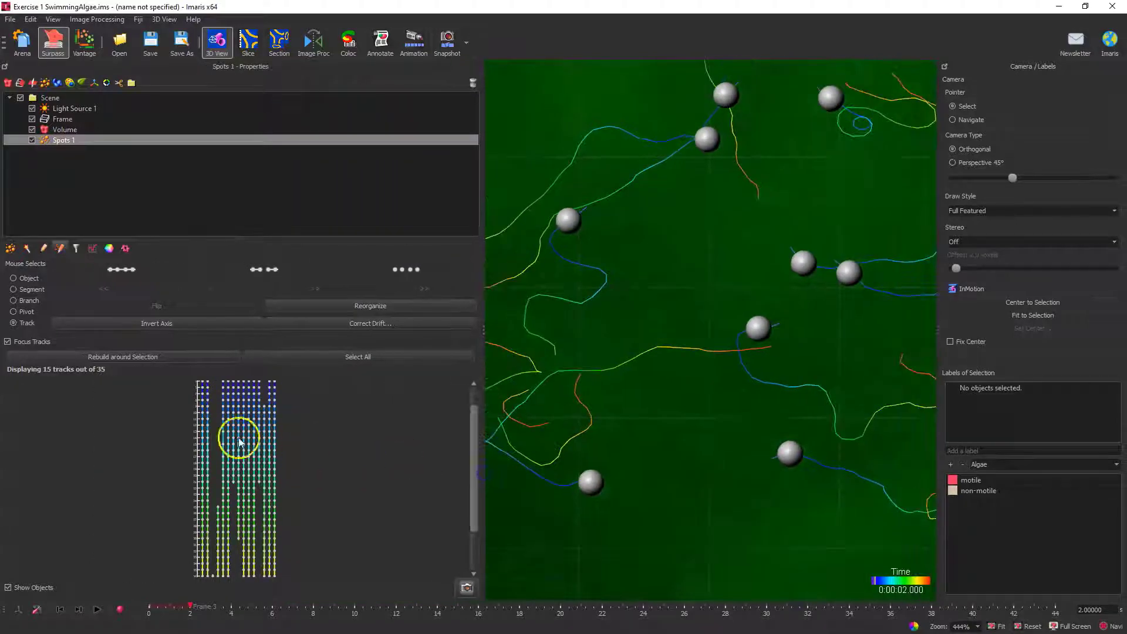
{"action": "scroll", "coordinate": [247, 416], "scroll_direction": "up", "scroll_amount": 2}
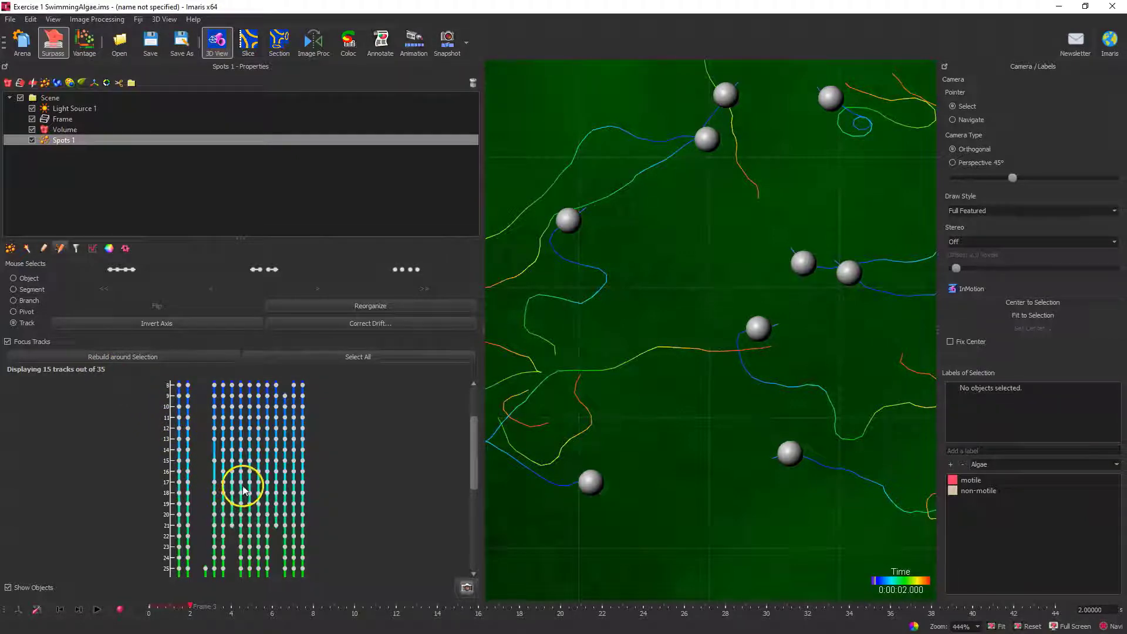
{"action": "mouse_move", "coordinate": [245, 482]}
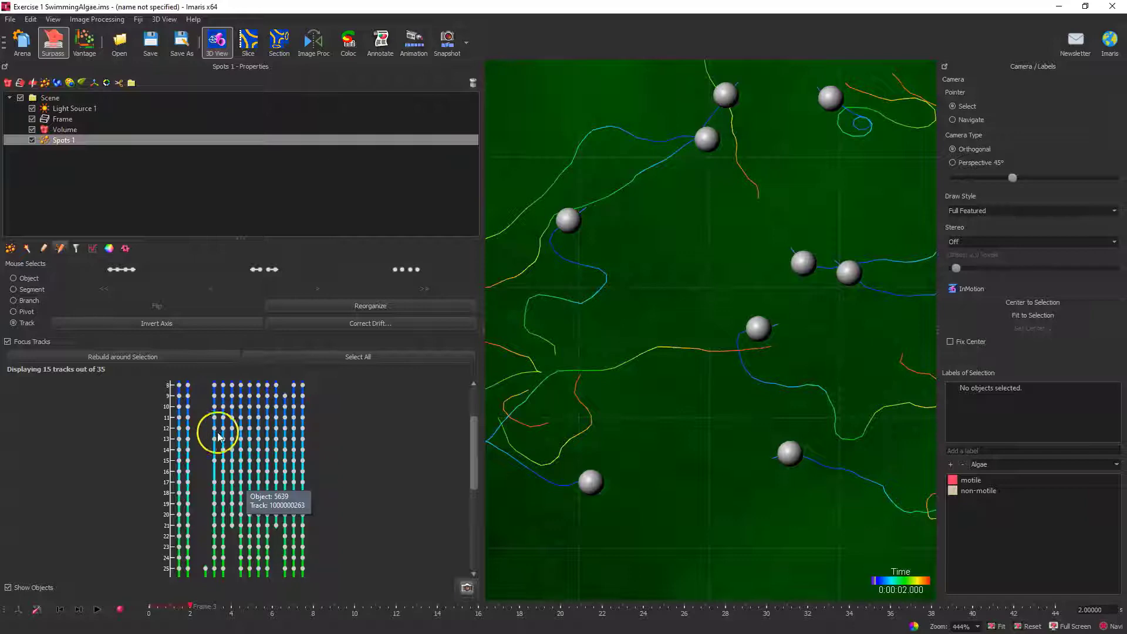
{"action": "scroll", "coordinate": [237, 481], "scroll_direction": "down", "scroll_amount": 2}
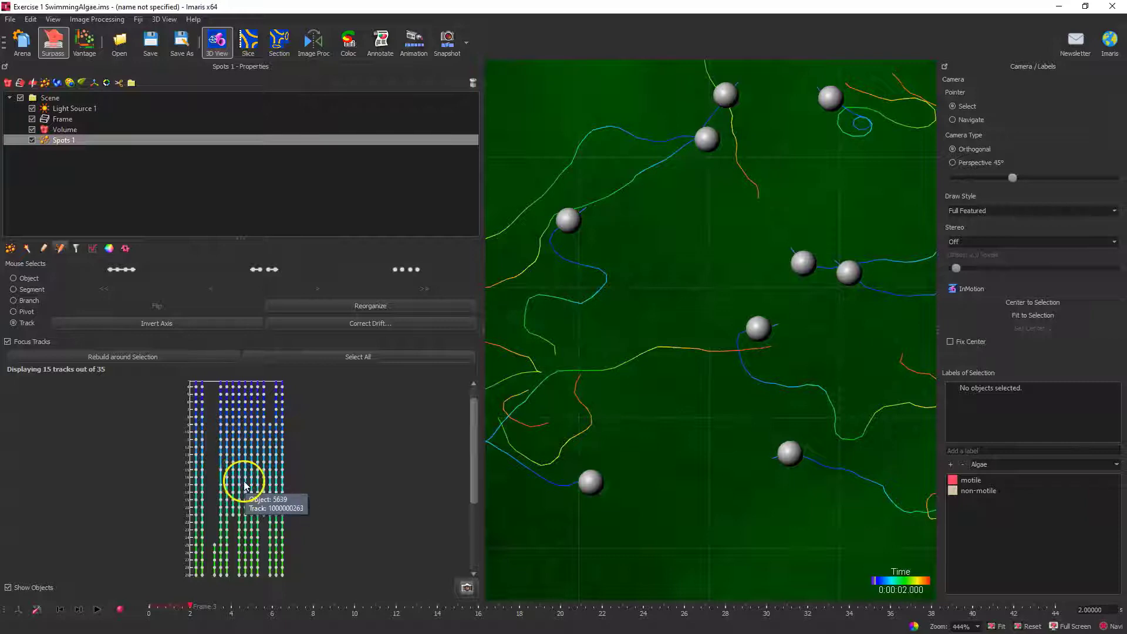
{"action": "scroll", "coordinate": [247, 442], "scroll_direction": "down", "scroll_amount": 2}
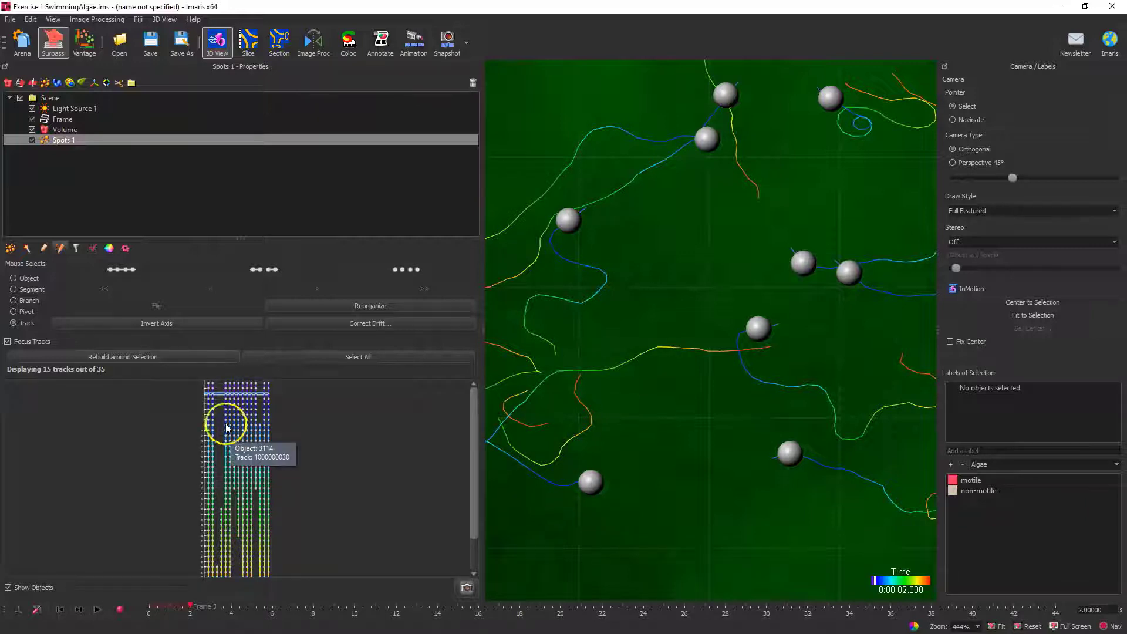
Step: Turn Focus Tracks off to view every track in the graph, and turn it back on
{"action": "left_click", "coordinate": [8, 341]}
{"action": "scroll", "coordinate": [252, 461], "scroll_direction": "down", "scroll_amount": 2}
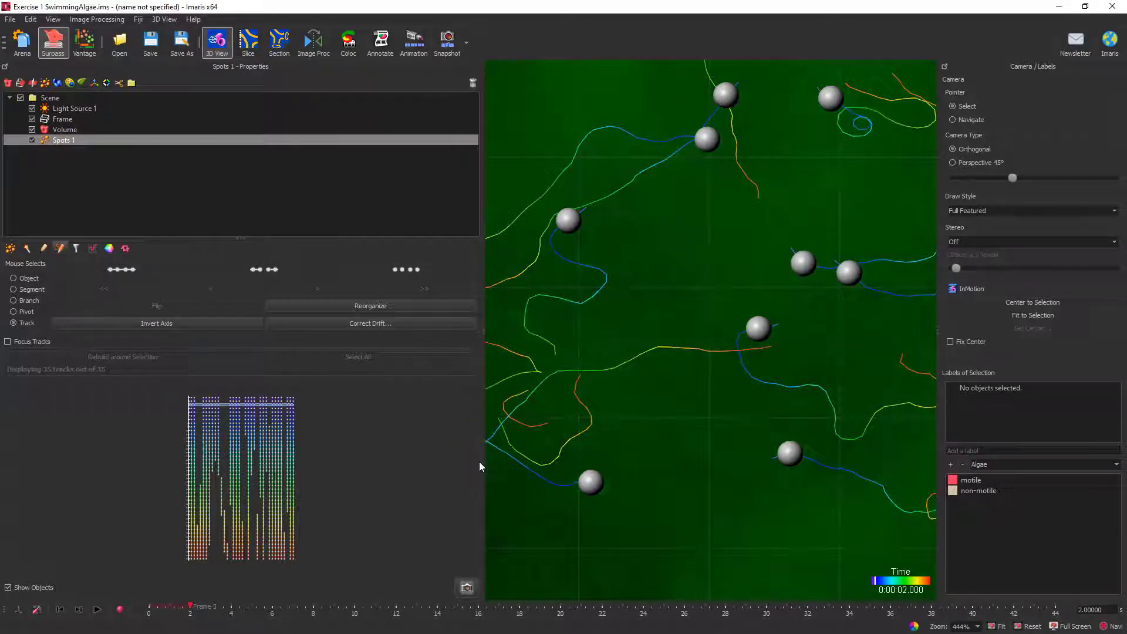
{"action": "left_click", "coordinate": [49, 346]}
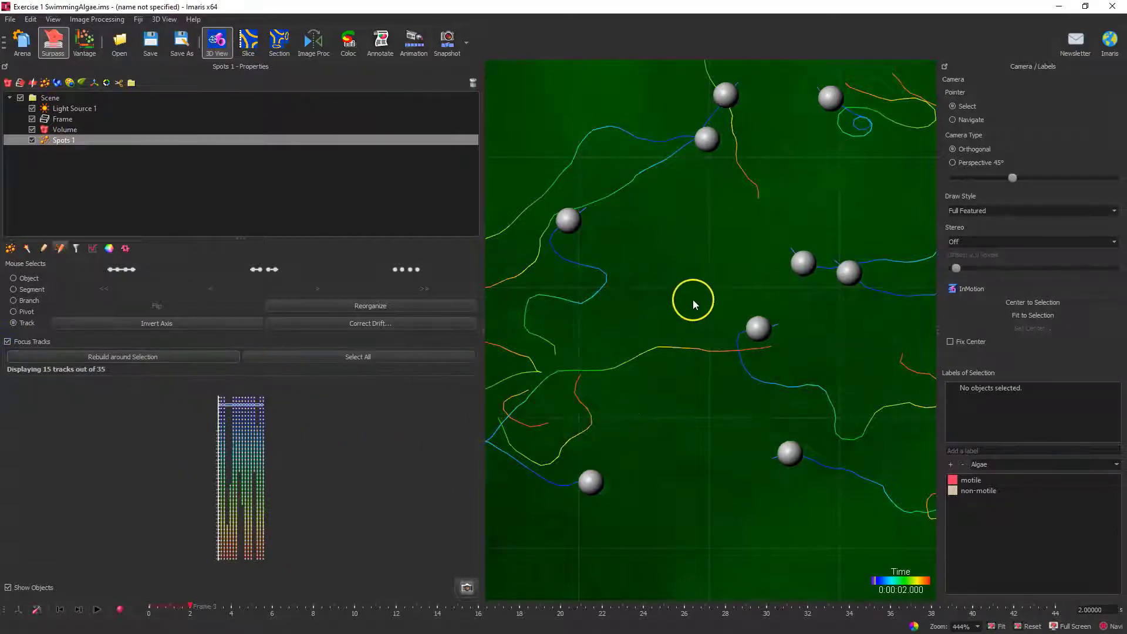
Step: Select the spot at the junction of tracks near the volume's upper right and rebuild the track graph around it
{"action": "scroll", "coordinate": [717, 280], "scroll_direction": "down", "scroll_amount": 5}
{"action": "right_click_drag", "start_coordinate": [730, 275], "coordinate": [722, 362]}
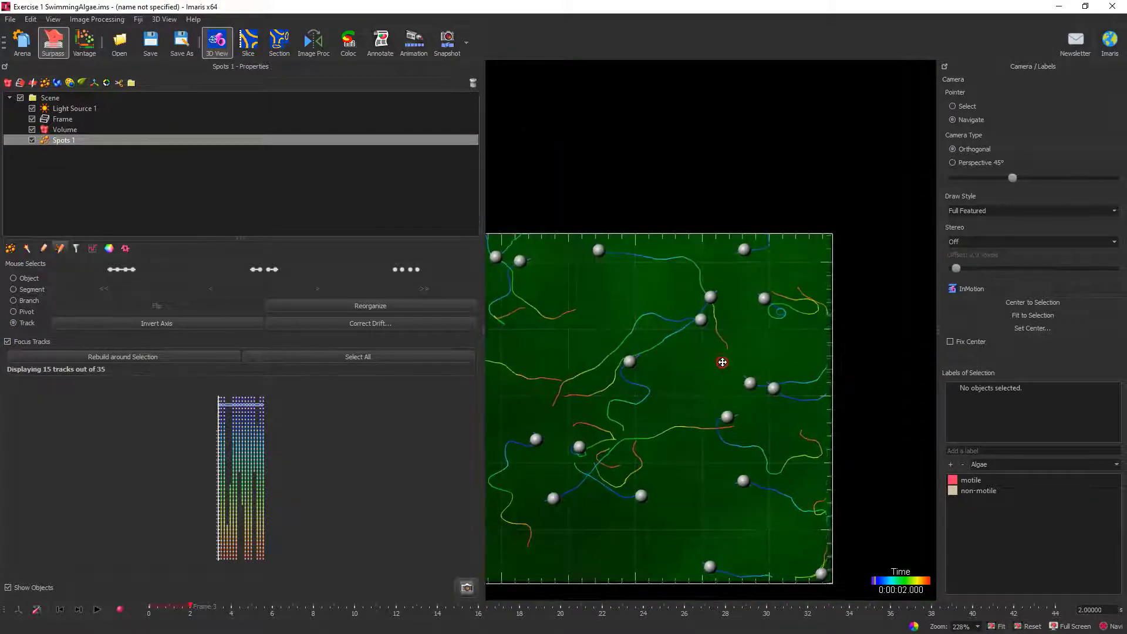
{"action": "key", "text": "Escape"}
{"action": "left_click", "coordinate": [706, 301]}
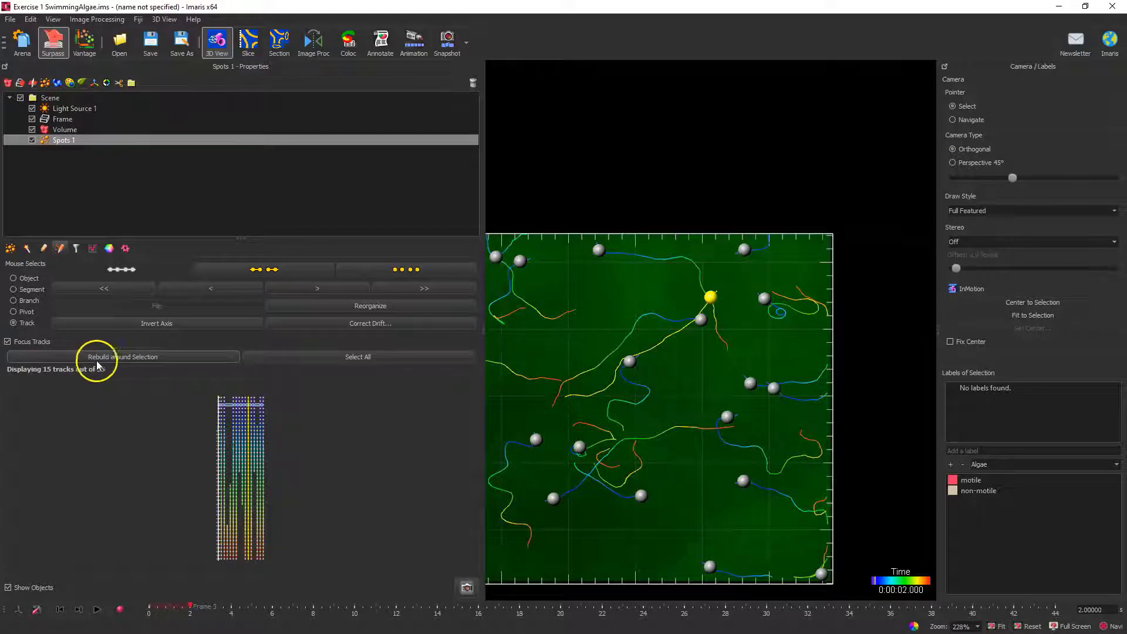
{"action": "left_click", "coordinate": [120, 358]}
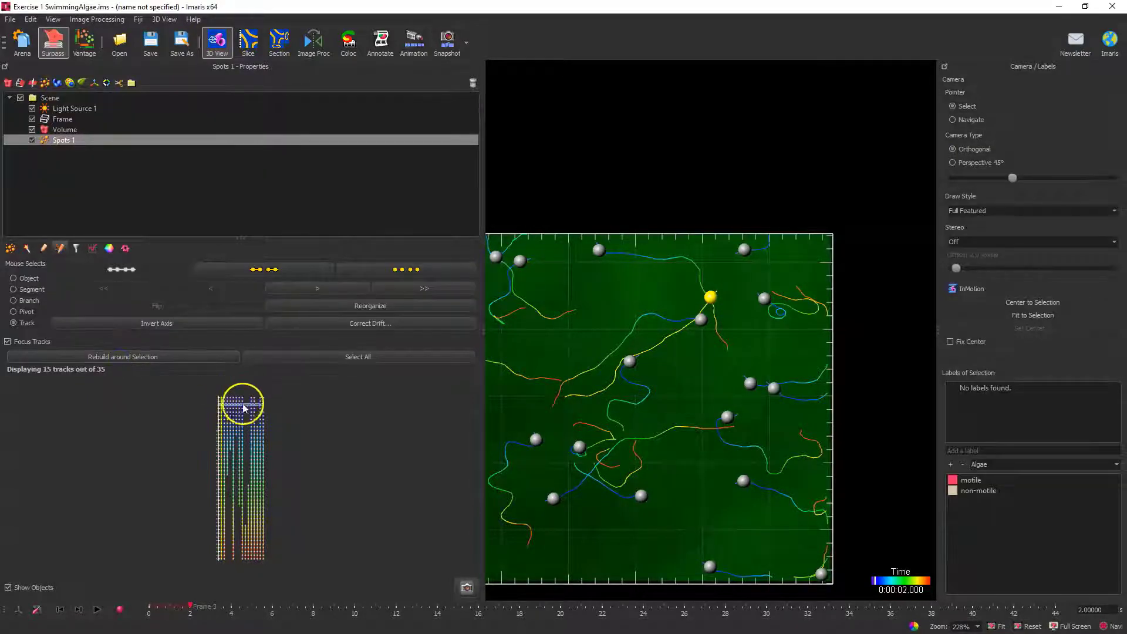
Step: Select the displayed tracks one after another at frames 10 to 13 in the track graph to locate each in the 3D view
{"action": "scroll", "coordinate": [230, 424], "scroll_direction": "up", "scroll_amount": 5}
{"action": "scroll", "coordinate": [179, 405], "scroll_direction": "down", "scroll_amount": 3}
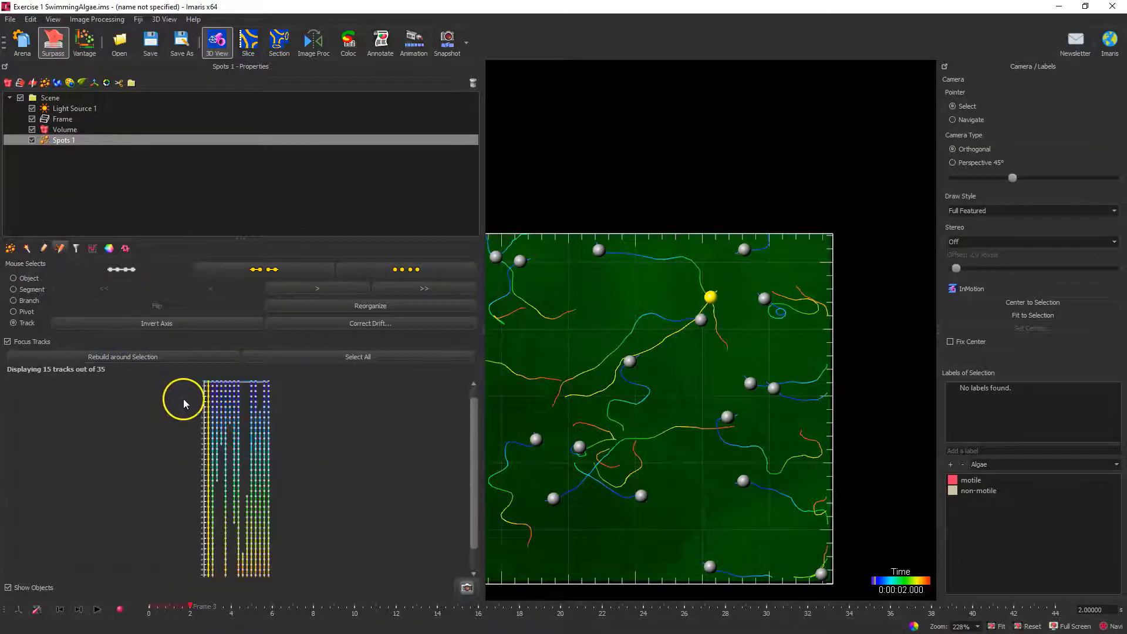
{"action": "scroll", "coordinate": [205, 405], "scroll_direction": "up", "scroll_amount": 1}
{"action": "scroll", "coordinate": [209, 410], "scroll_direction": "up", "scroll_amount": 2}
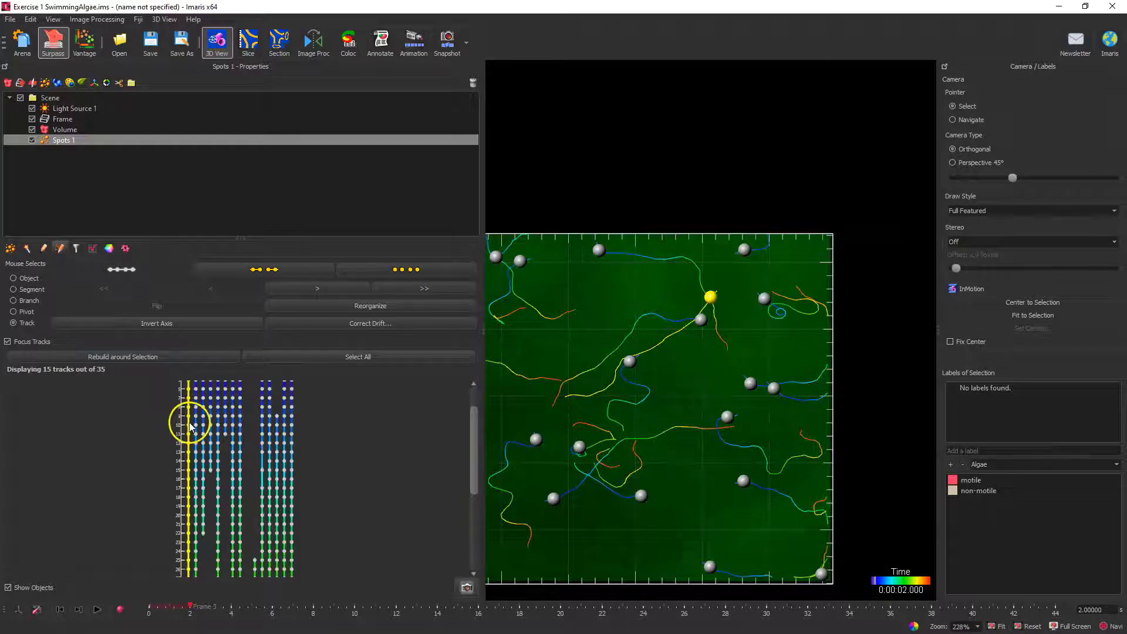
{"action": "left_click", "coordinate": [190, 425]}
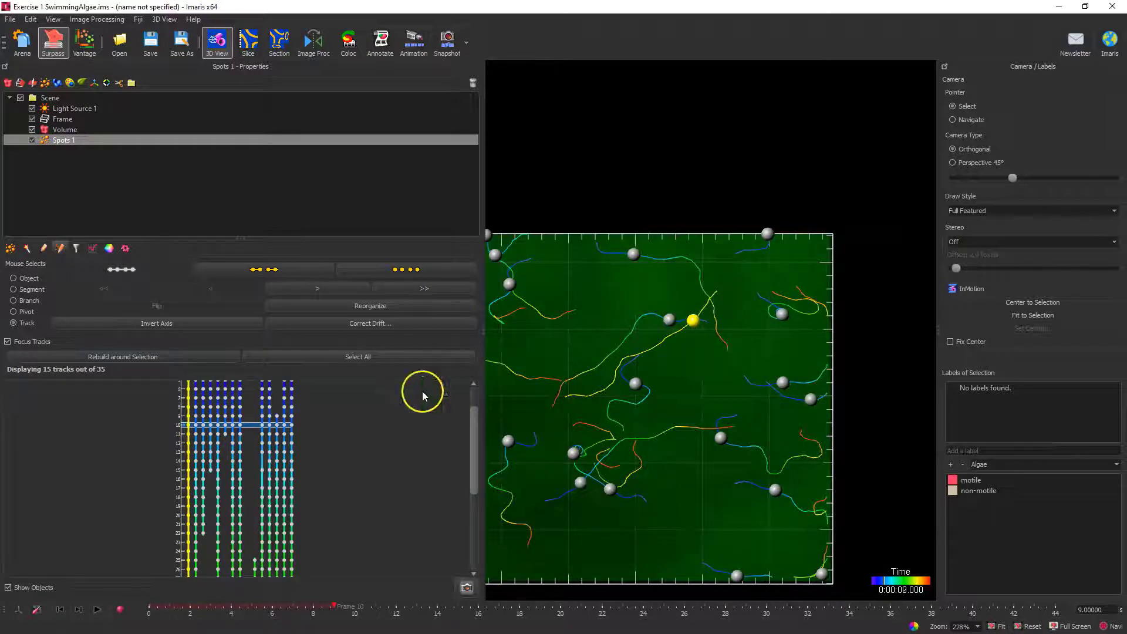
{"action": "left_click", "coordinate": [197, 453]}
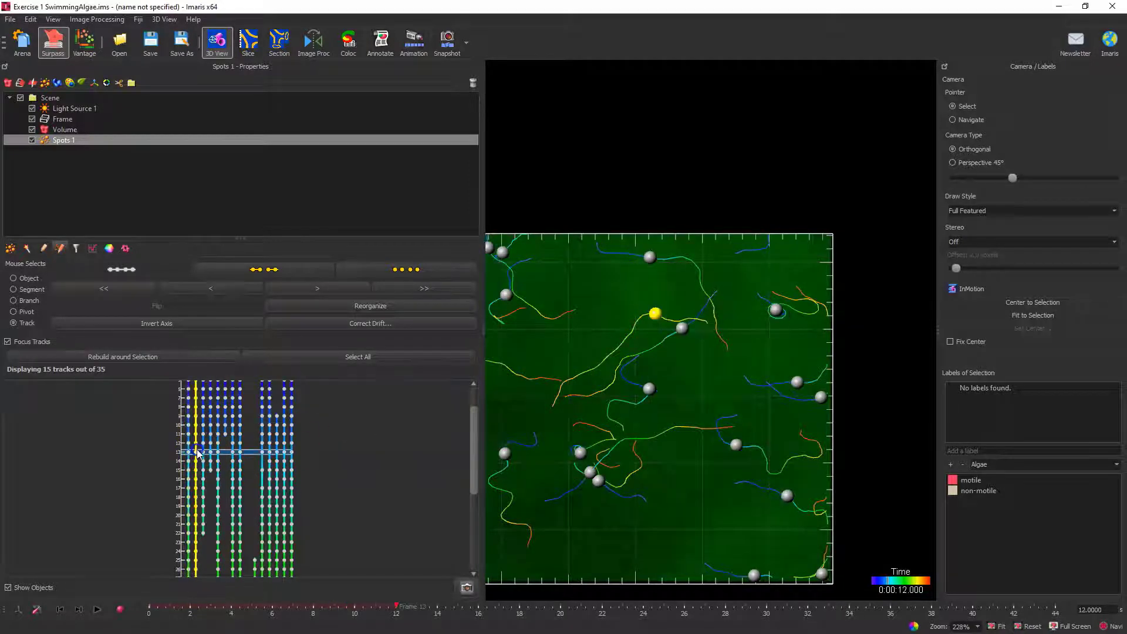
{"action": "left_click", "coordinate": [204, 455]}
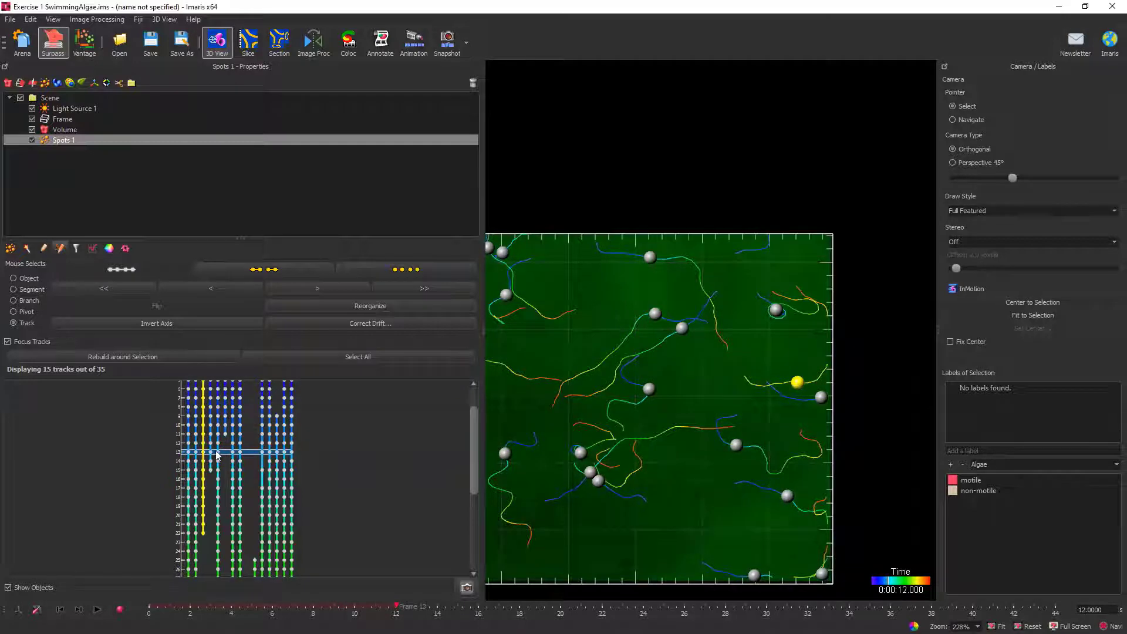
{"action": "left_click", "coordinate": [212, 454]}
{"action": "left_click", "coordinate": [218, 454]}
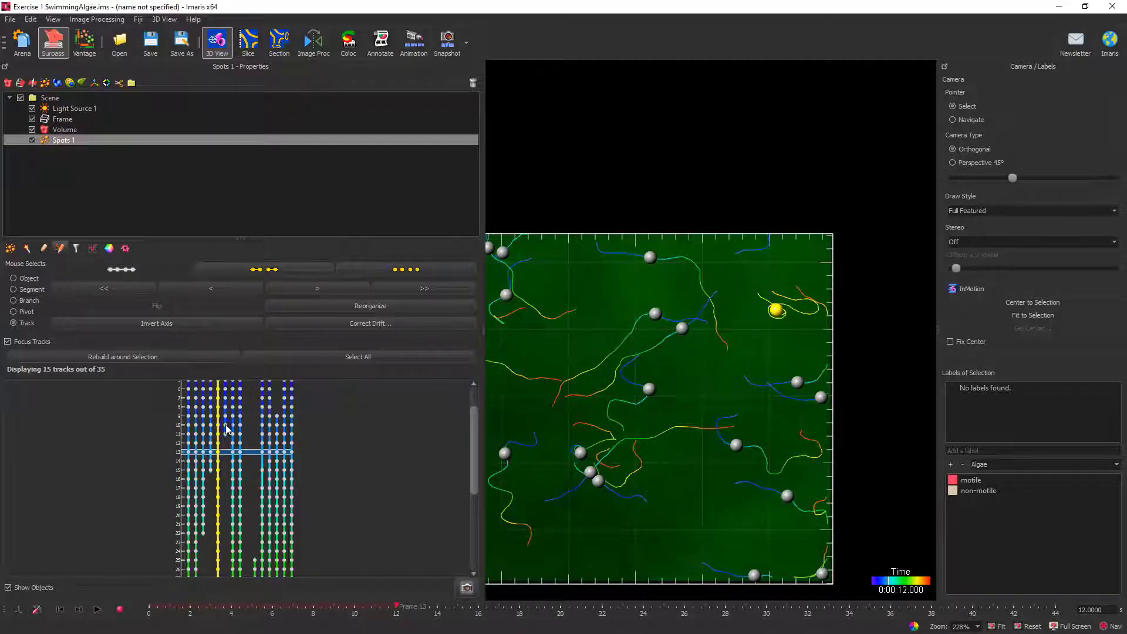
{"action": "left_click", "coordinate": [225, 425]}
{"action": "left_click", "coordinate": [234, 426]}
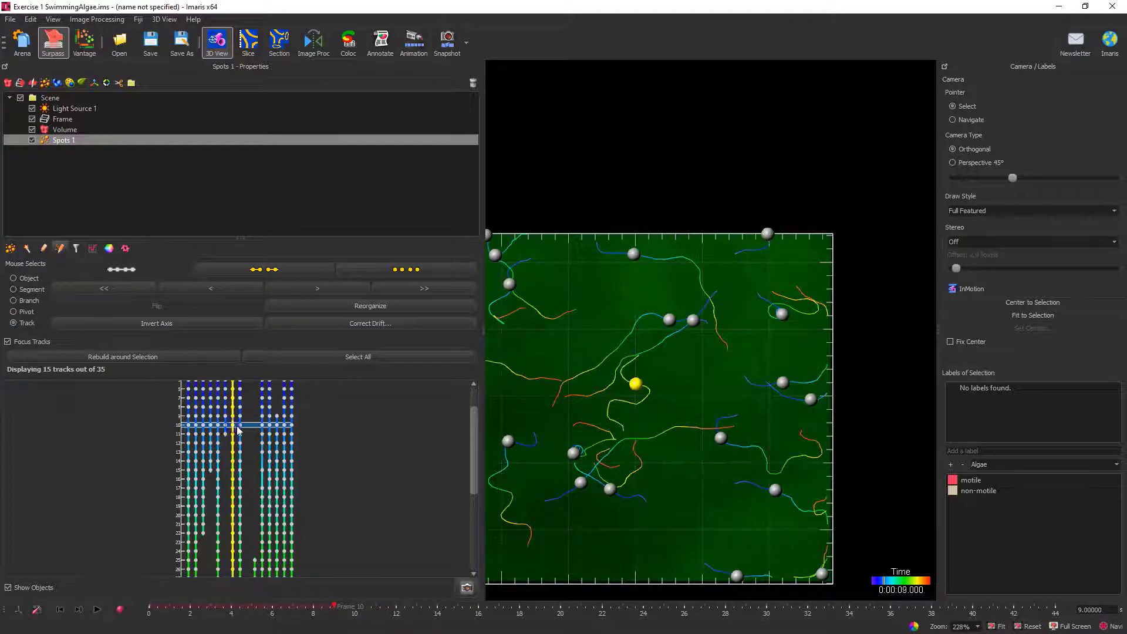
{"action": "left_click", "coordinate": [240, 426]}
{"action": "left_click", "coordinate": [264, 427]}
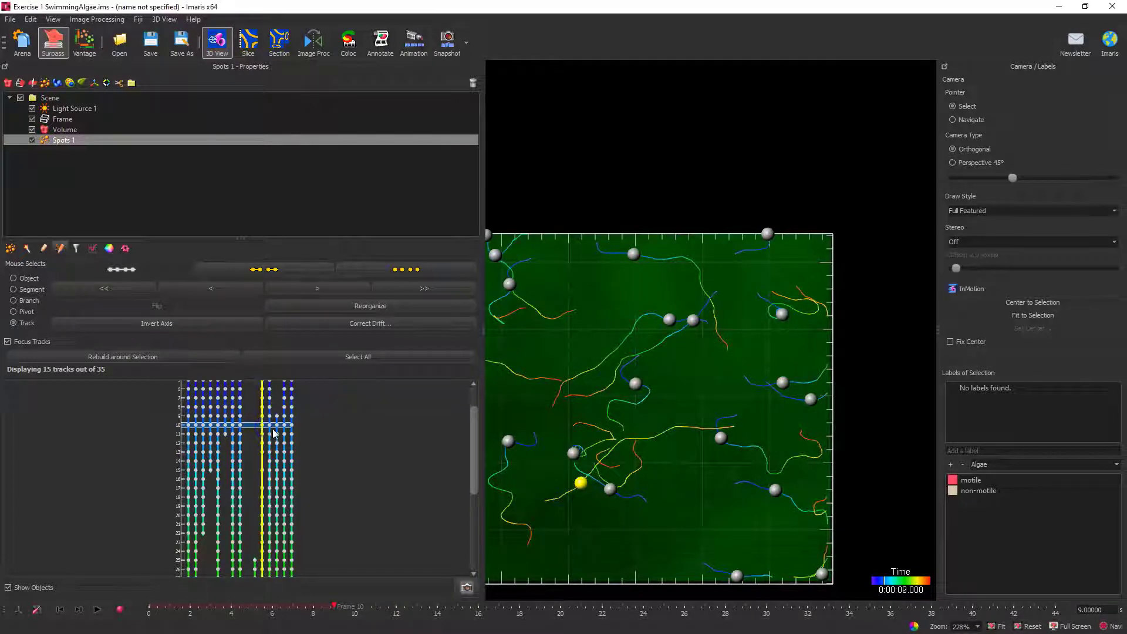
{"action": "left_click", "coordinate": [270, 426]}
{"action": "left_click", "coordinate": [280, 431]}
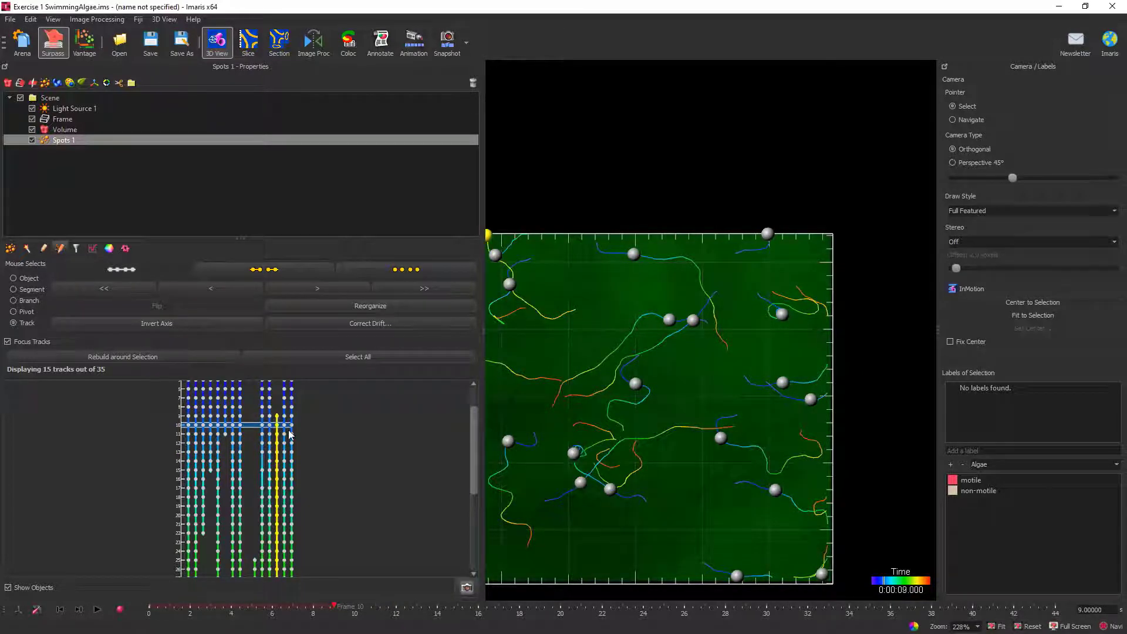
{"action": "left_click", "coordinate": [292, 434]}
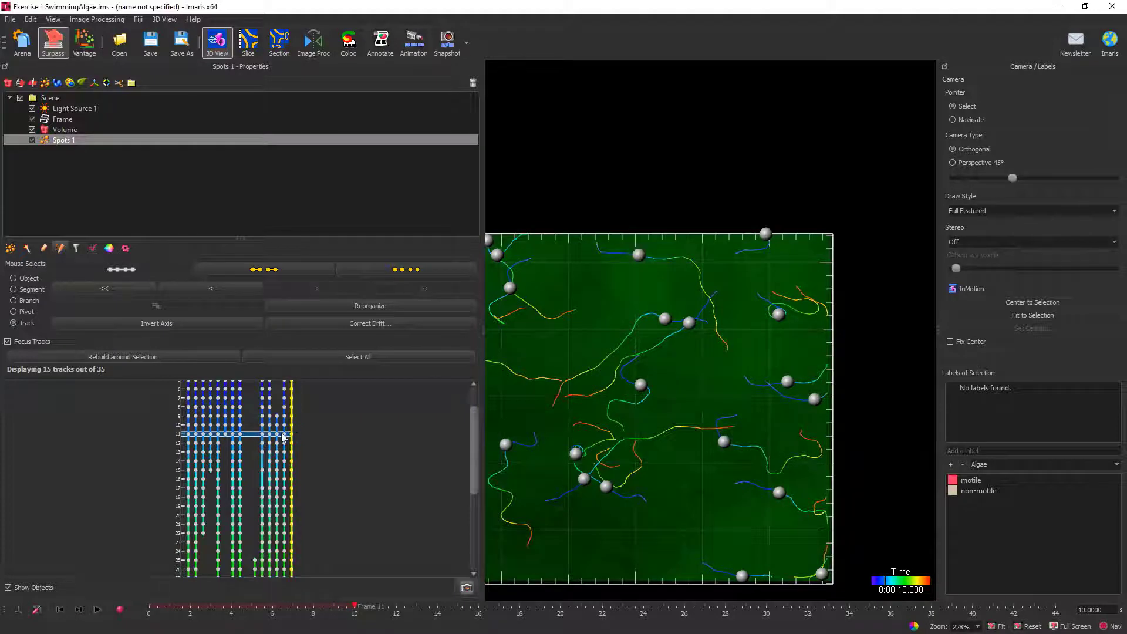
{"action": "left_click", "coordinate": [284, 434]}
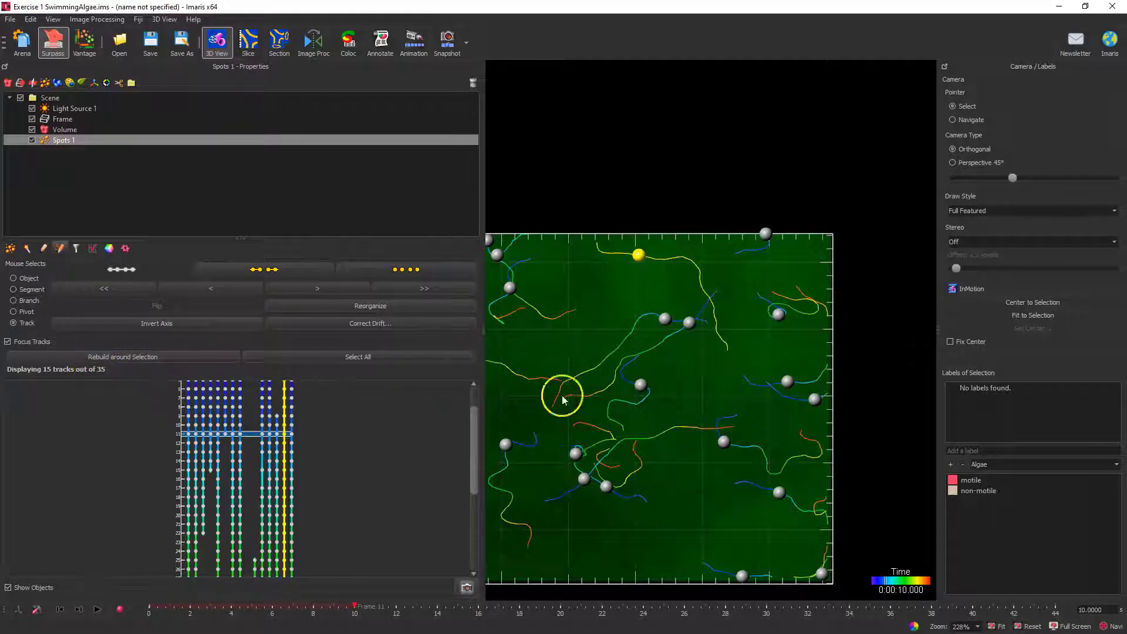
Step: Invert the axis of the track graph so that time runs horizontally
{"action": "scroll", "coordinate": [187, 482], "scroll_direction": "down", "scroll_amount": 5}
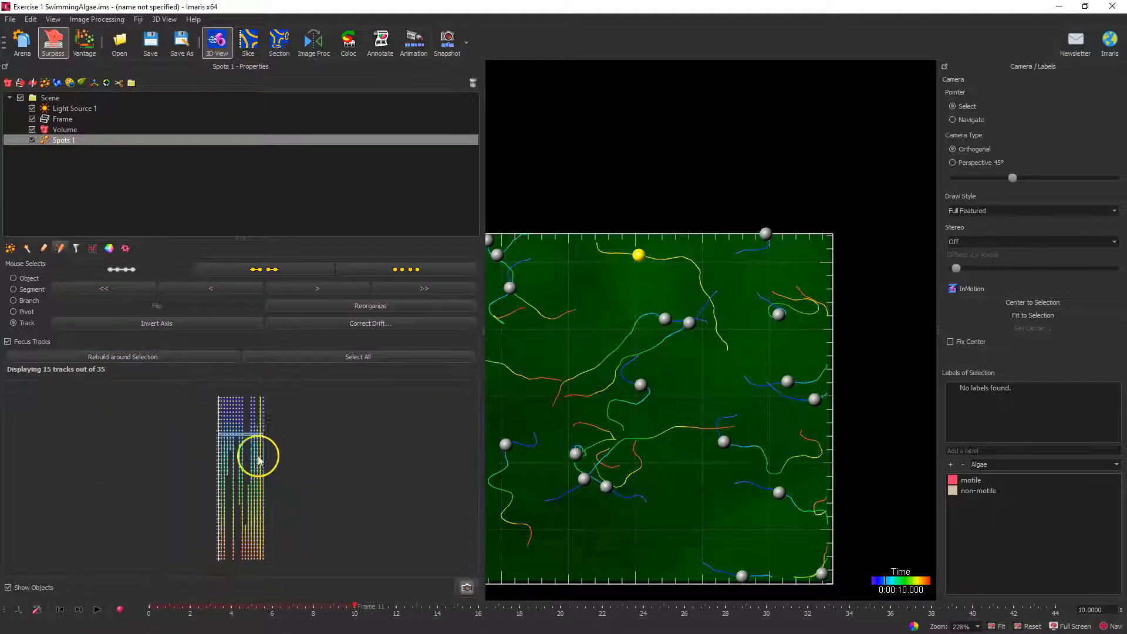
{"action": "scroll", "coordinate": [229, 411], "scroll_direction": "up", "scroll_amount": 5}
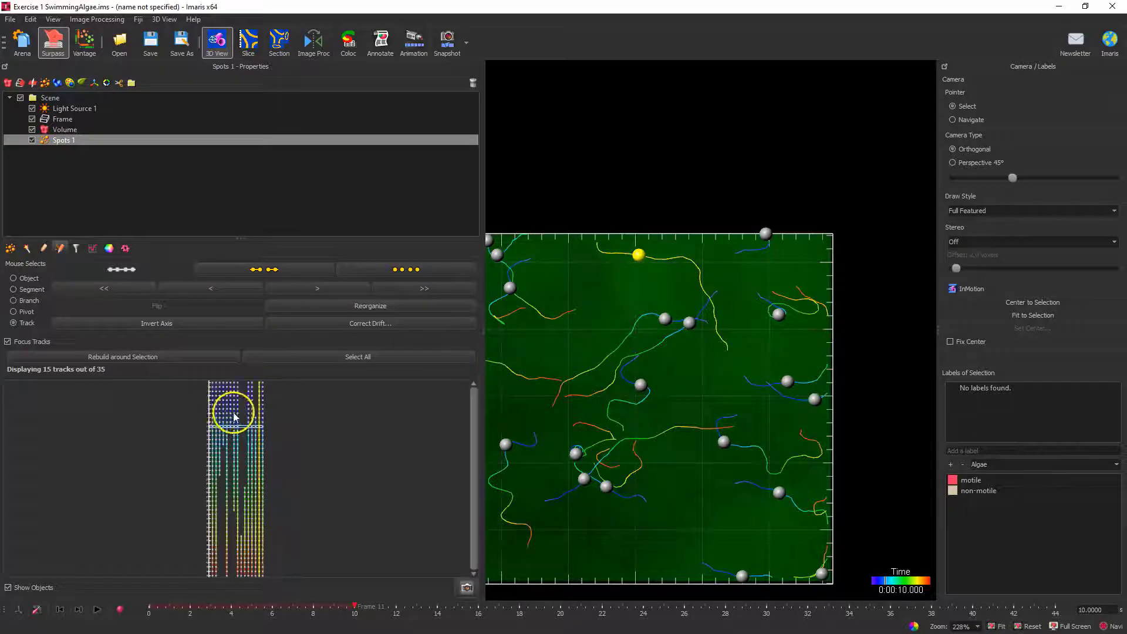
{"action": "scroll", "coordinate": [156, 447], "scroll_direction": "down", "scroll_amount": 1}
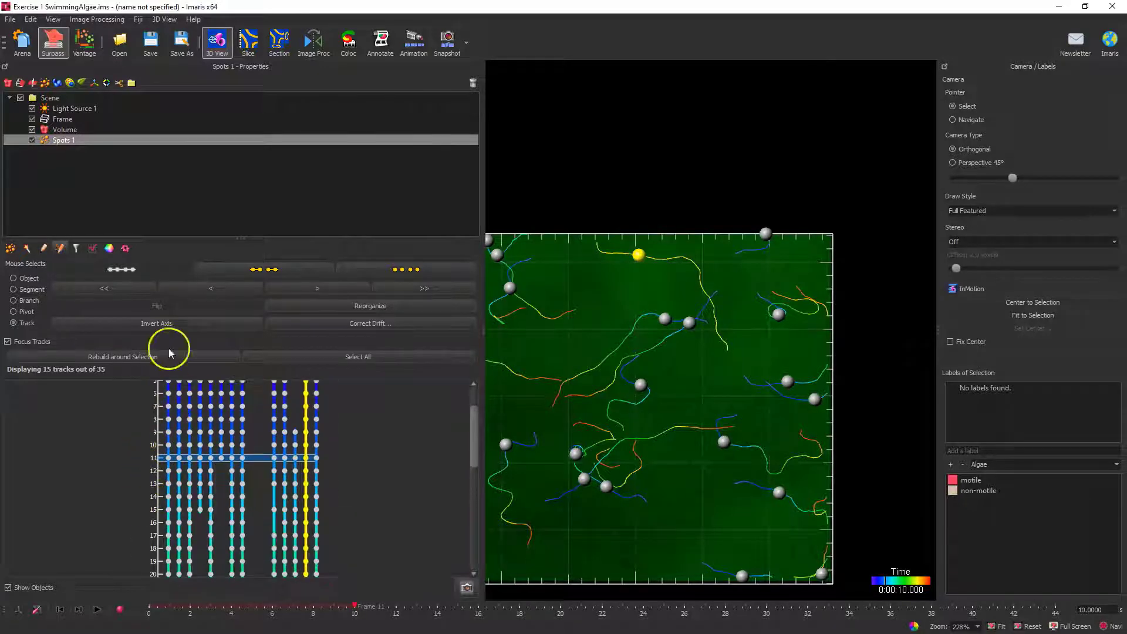
{"action": "left_click", "coordinate": [125, 327]}
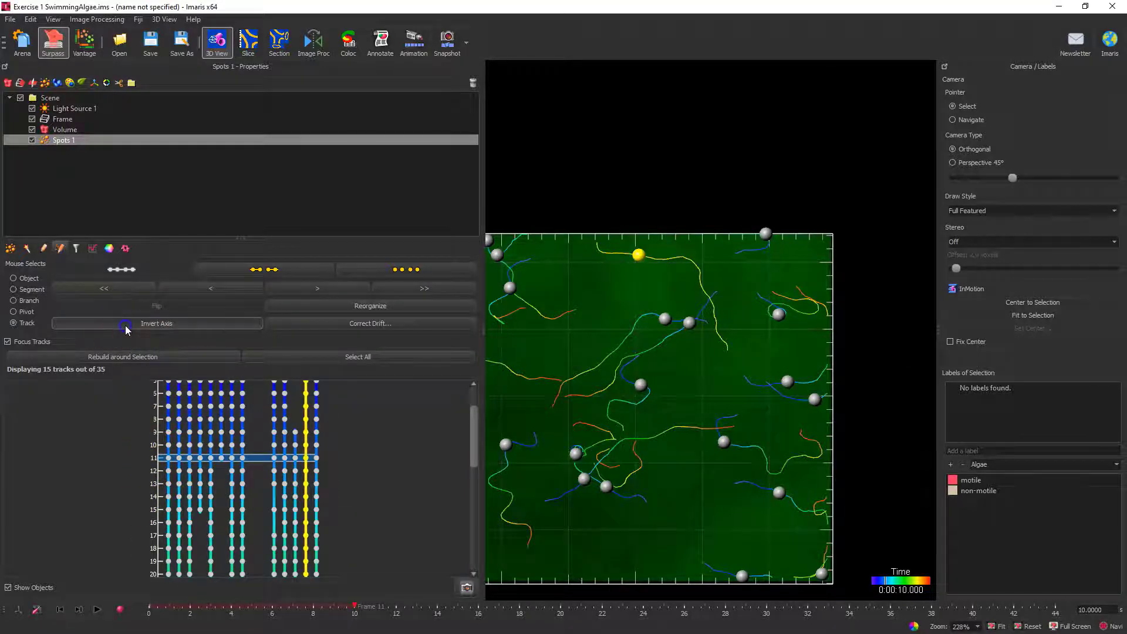
{"action": "scroll", "coordinate": [171, 452], "scroll_direction": "down", "scroll_amount": 2}
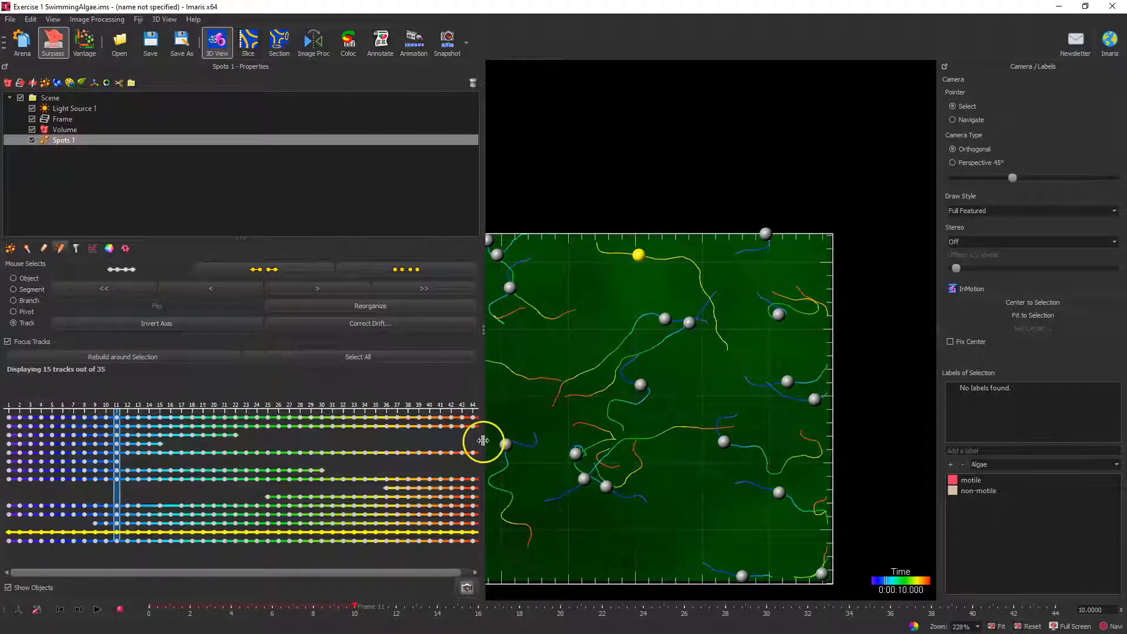
Step: Widen the properties pane to fit all 45 frames of the graph, and narrow the Camera / Labels pane to enlarge the 3D view
{"action": "left_click_drag", "start_coordinate": [484, 443], "coordinate": [564, 433]}
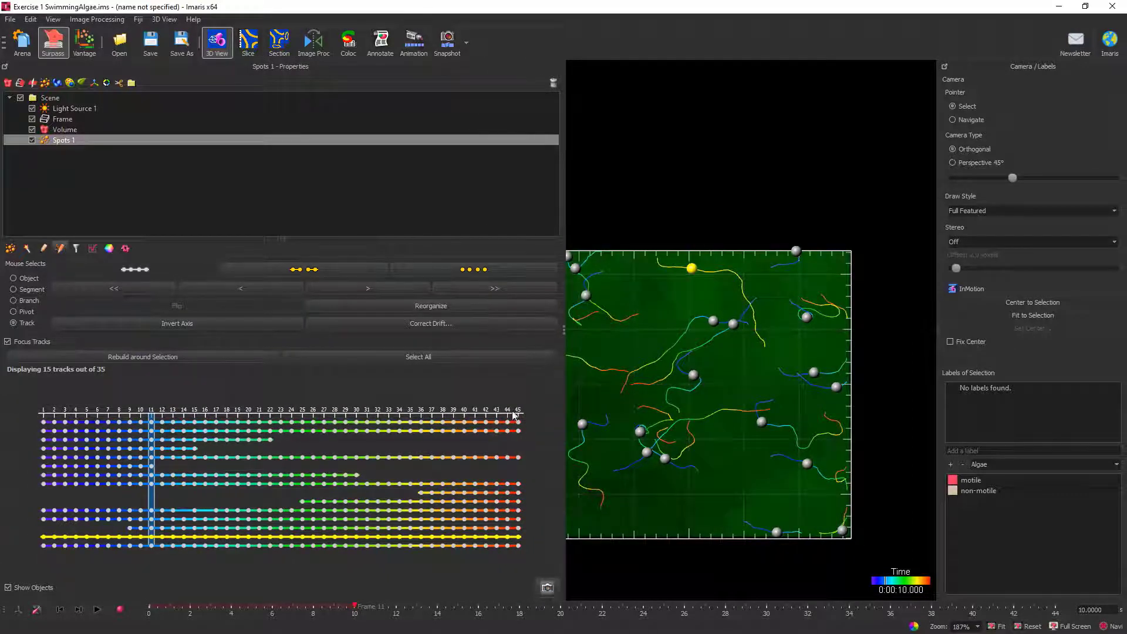
{"action": "key", "text": "Escape"}
{"action": "right_click_drag", "start_coordinate": [748, 364], "coordinate": [791, 345]}
{"action": "left_click_drag", "start_coordinate": [939, 344], "coordinate": [1037, 353]}
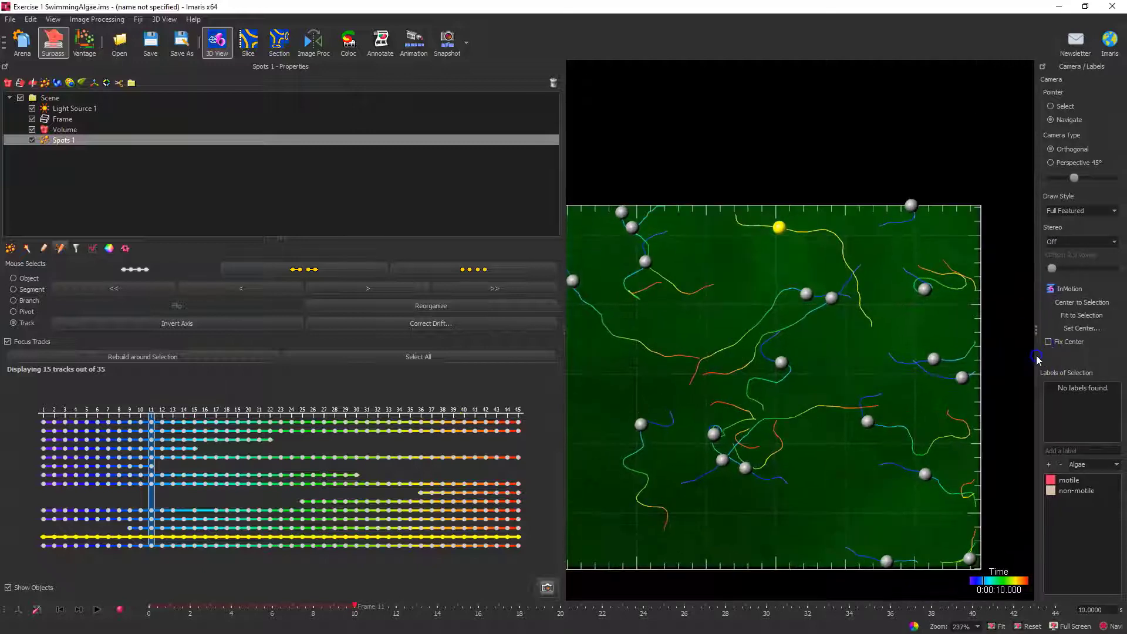
{"action": "right_click_drag", "start_coordinate": [833, 372], "coordinate": [886, 335]}
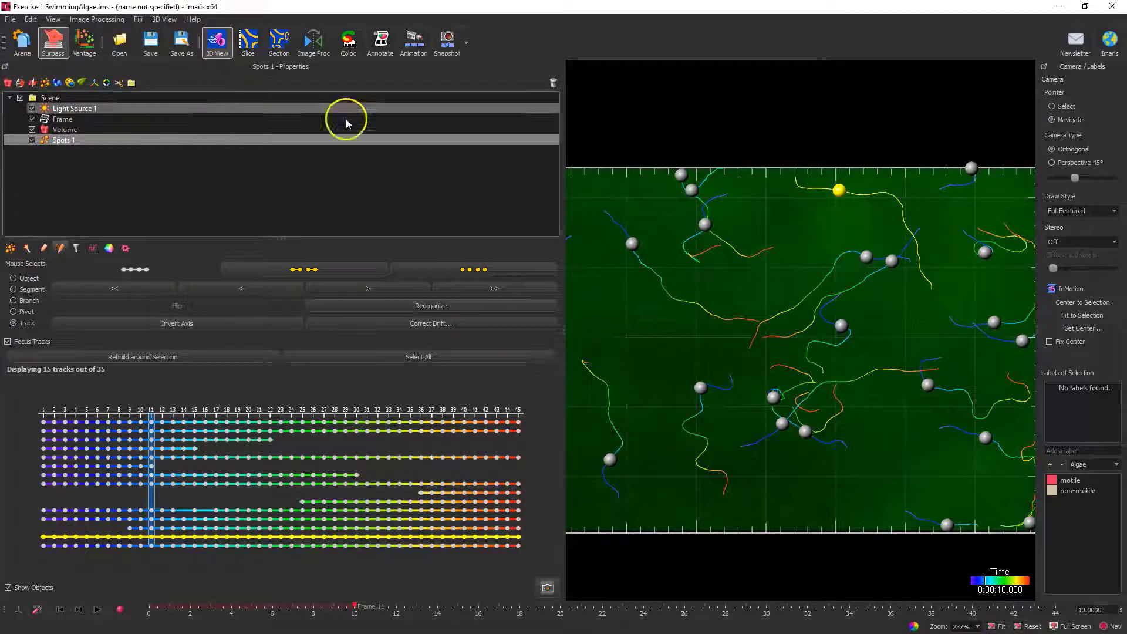
Step: Undock the Spots 1 properties pane as a floating window, widen it across the screen and lower its upper edge below the main toolbar
{"action": "left_click", "coordinate": [6, 68]}
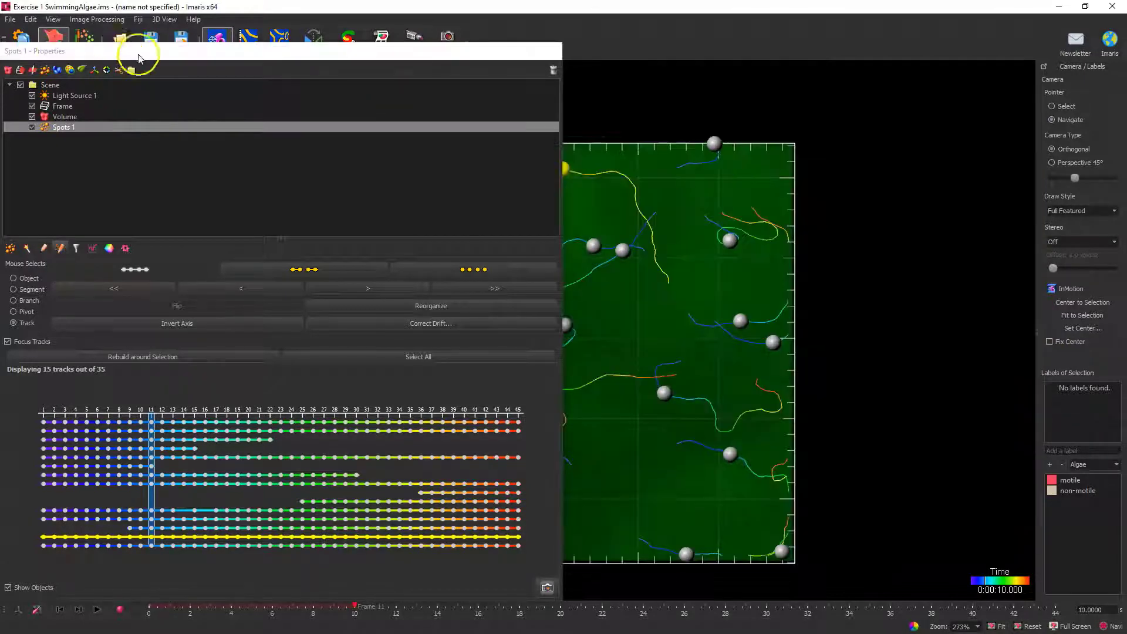
{"action": "left_click_drag", "start_coordinate": [139, 51], "coordinate": [207, 48]}
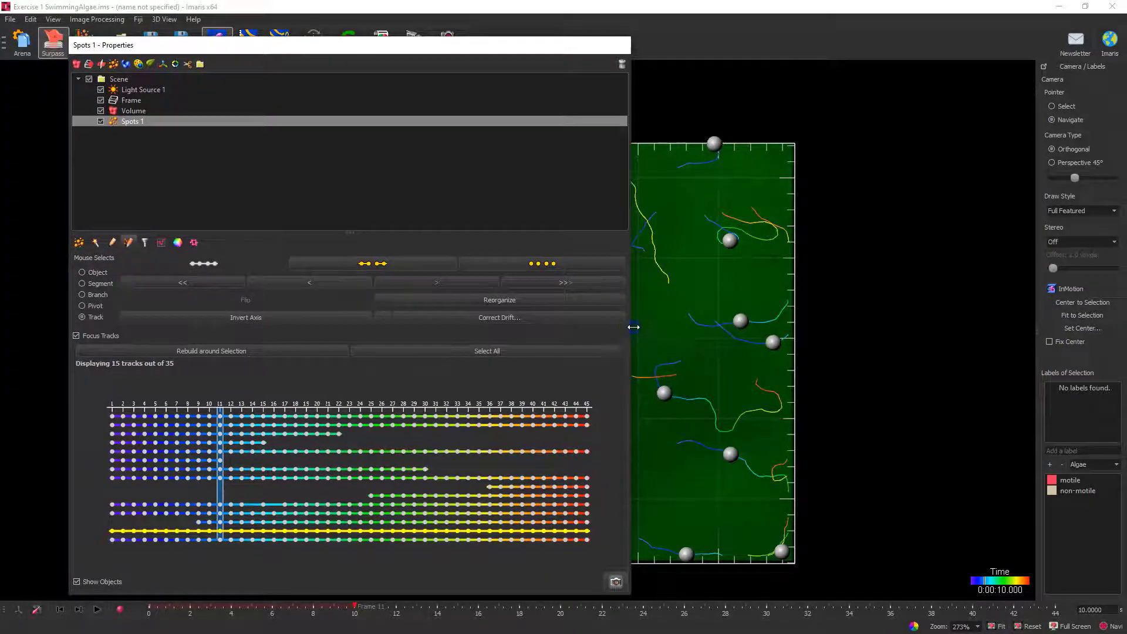
{"action": "left_click_drag", "start_coordinate": [634, 327], "coordinate": [1104, 348]}
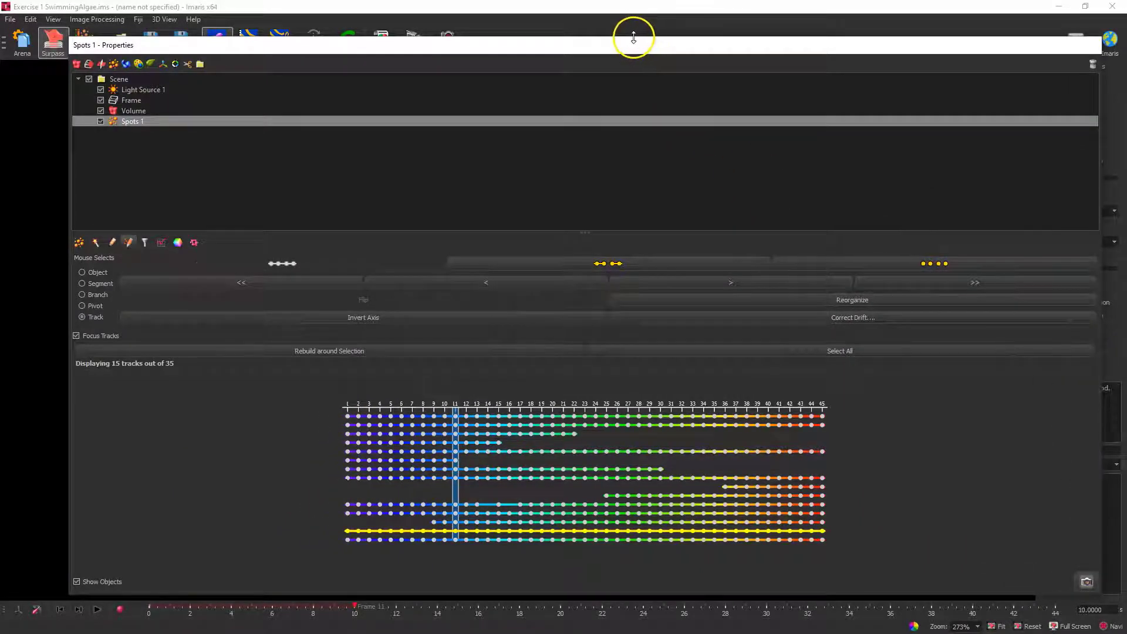
{"action": "left_click_drag", "start_coordinate": [633, 38], "coordinate": [628, 79]}
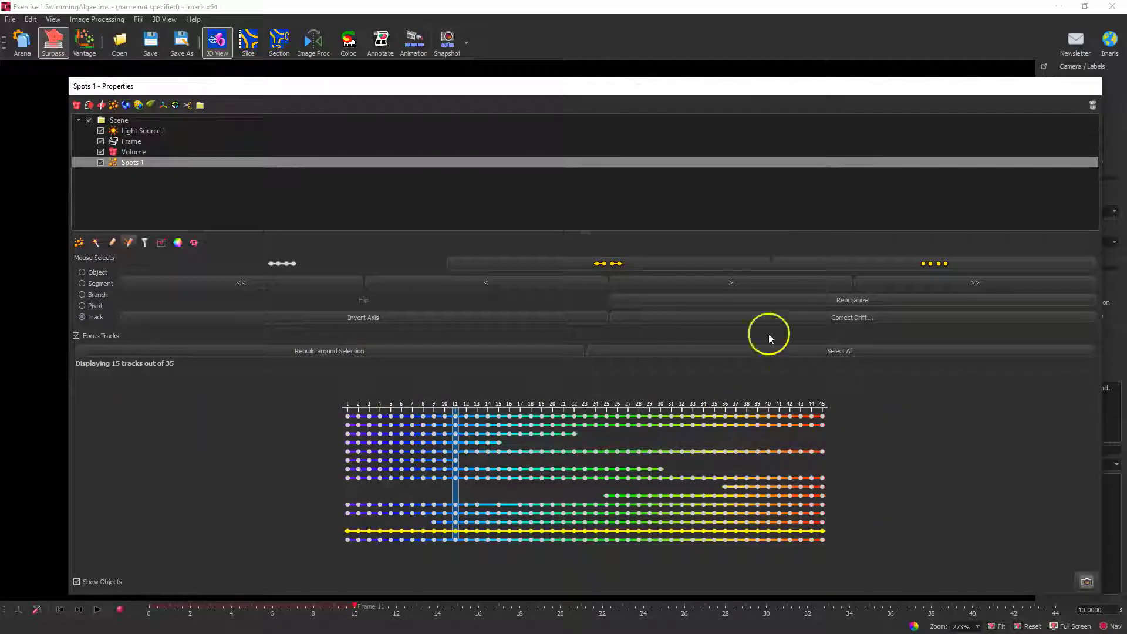
Step: Dock the floating Spots 1 properties pane back beside the 3D view and narrow it to just fit the 45 frames
{"action": "left_click_drag", "start_coordinate": [624, 89], "coordinate": [38, 139]}
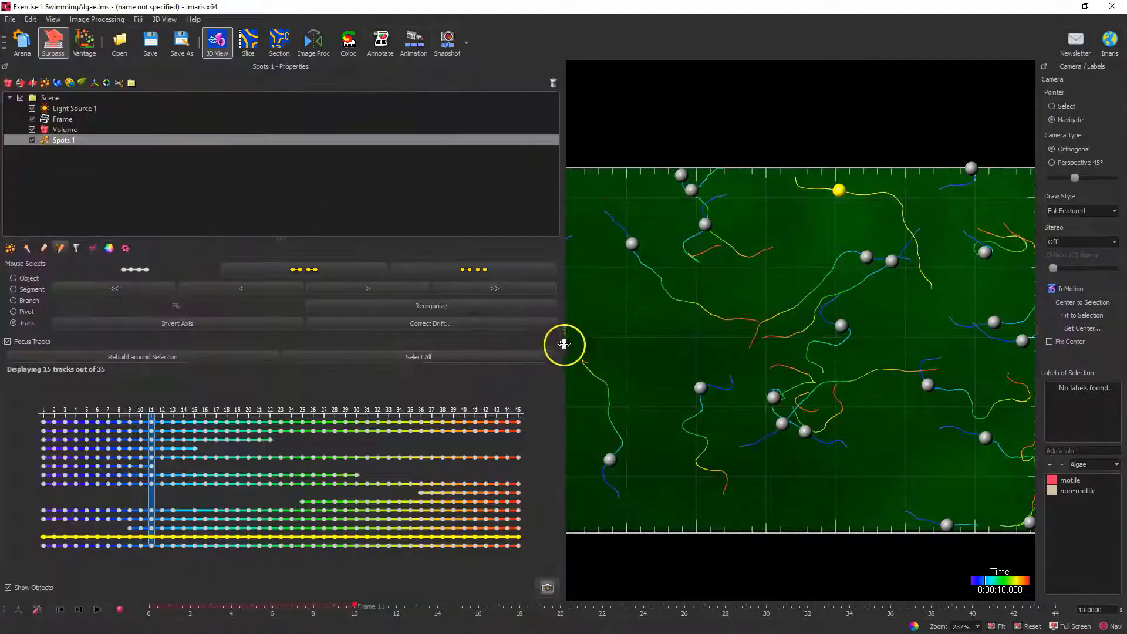
{"action": "left_click_drag", "start_coordinate": [564, 344], "coordinate": [515, 345]}
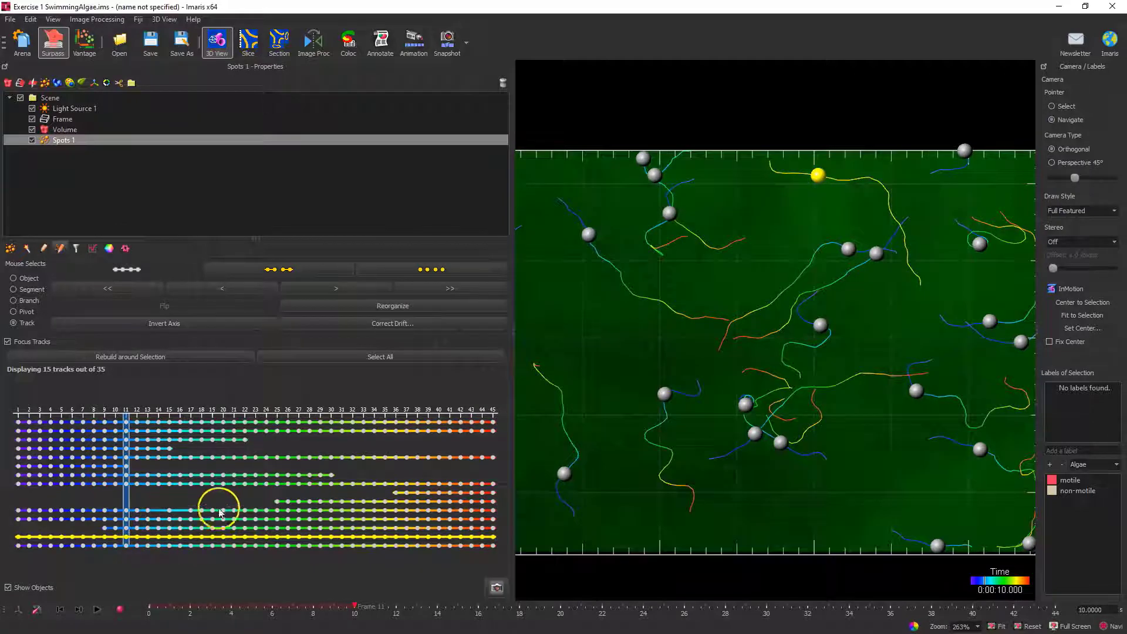
Step: Select the track that circles near the centre and follow it between frames 12 and 27 in an enlarged 3D view, then clear the selection
{"action": "left_click", "coordinate": [255, 483]}
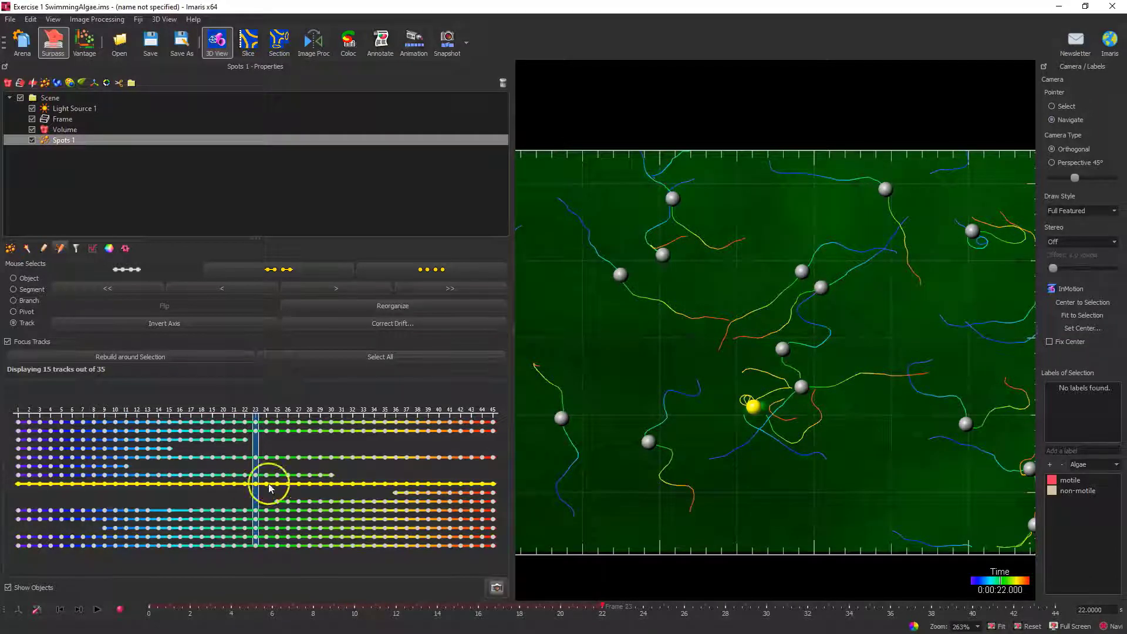
{"action": "scroll", "coordinate": [805, 420], "scroll_direction": "up", "scroll_amount": 3}
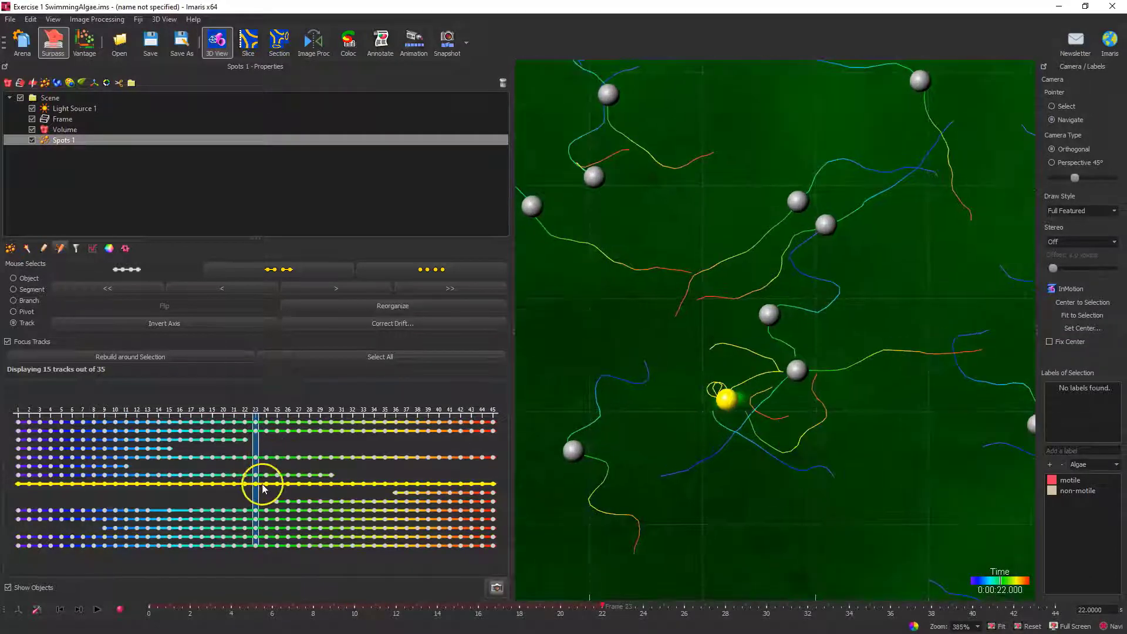
{"action": "left_click", "coordinate": [233, 485]}
{"action": "left_click", "coordinate": [380, 610]}
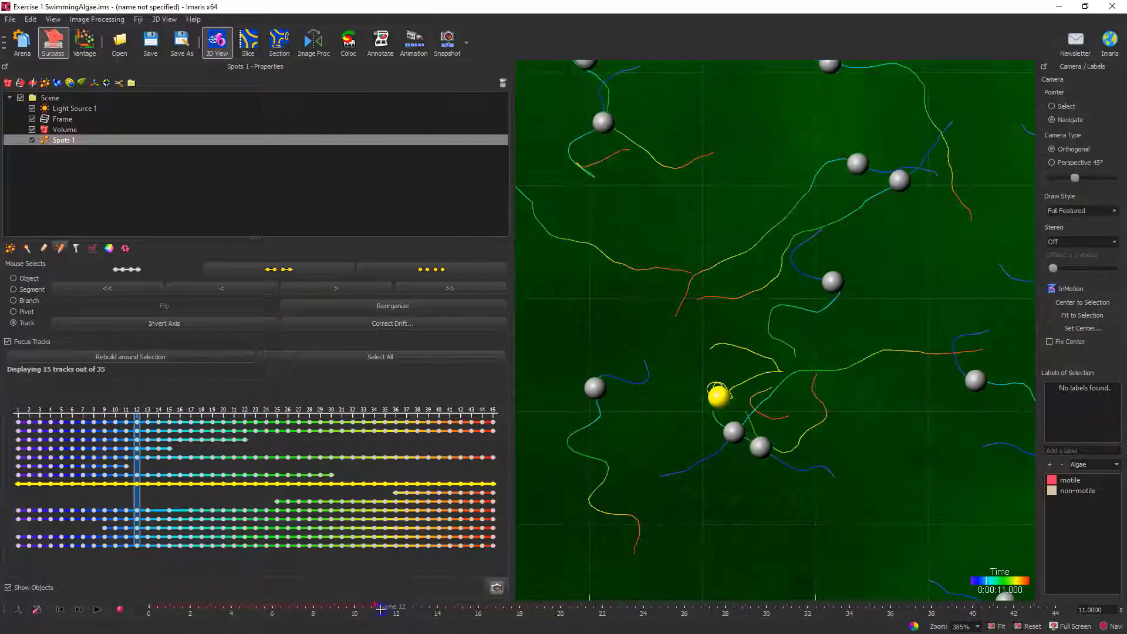
{"action": "left_click_drag", "start_coordinate": [367, 611], "coordinate": [684, 607]}
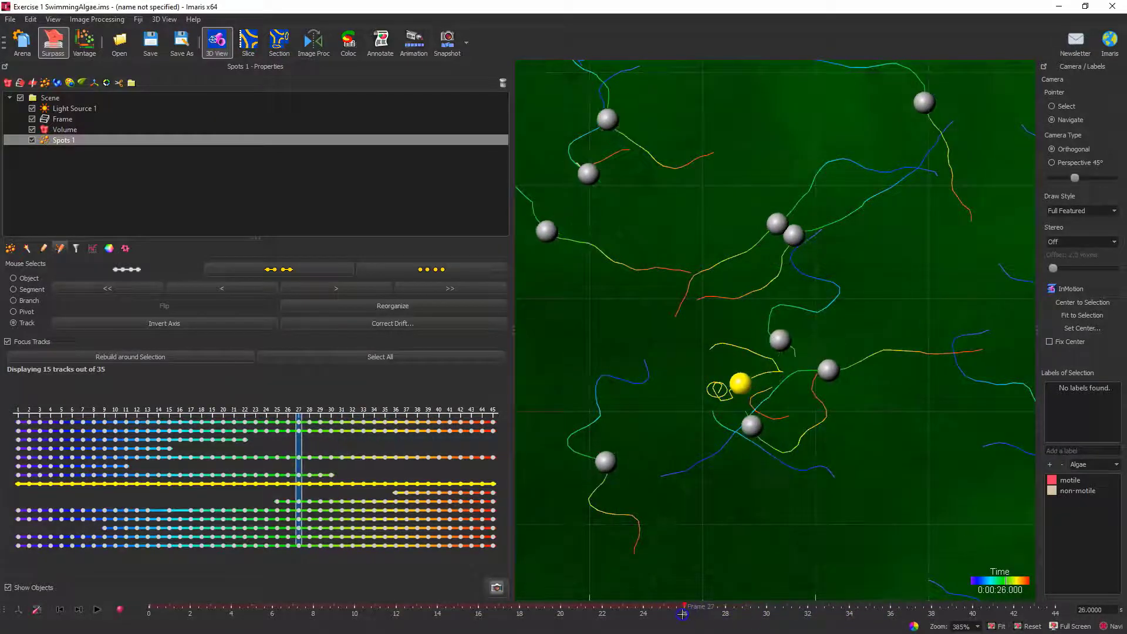
{"action": "scroll", "coordinate": [848, 310], "scroll_direction": "up", "scroll_amount": 6}
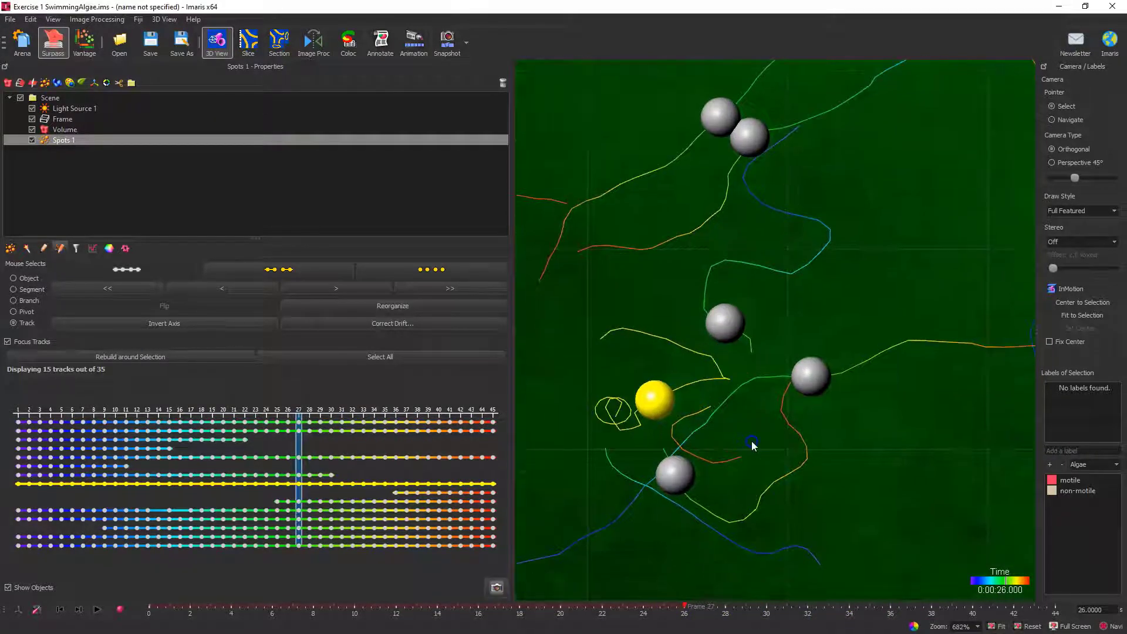
{"action": "left_click", "coordinate": [667, 410]}
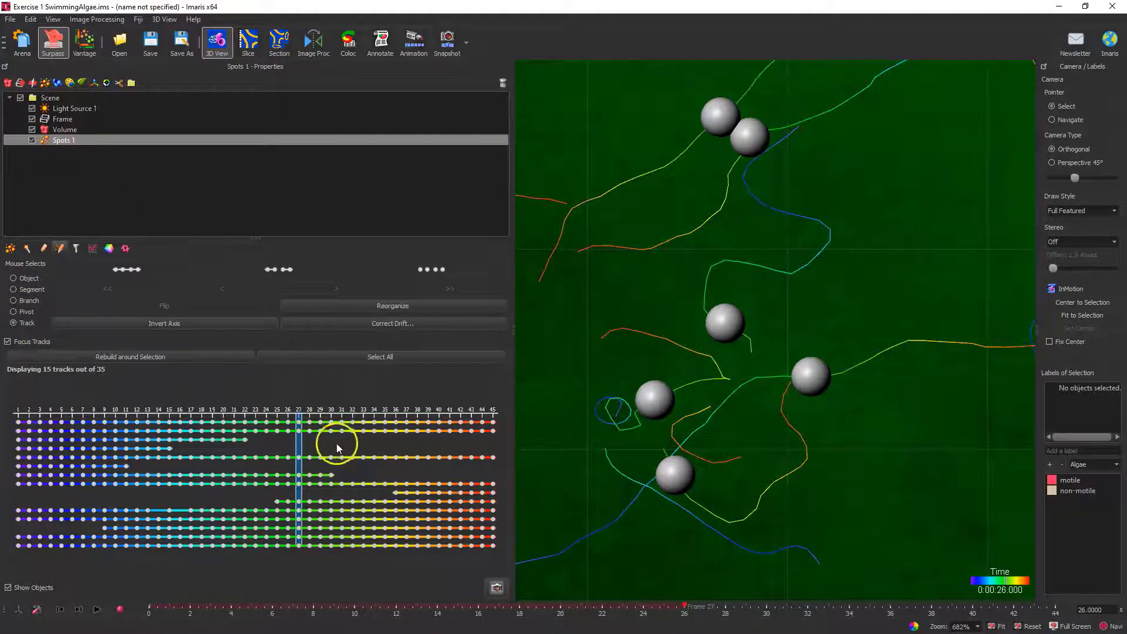
Step: Set the radius scale of the spheres to 0.25
{"action": "left_click", "coordinate": [11, 249]}
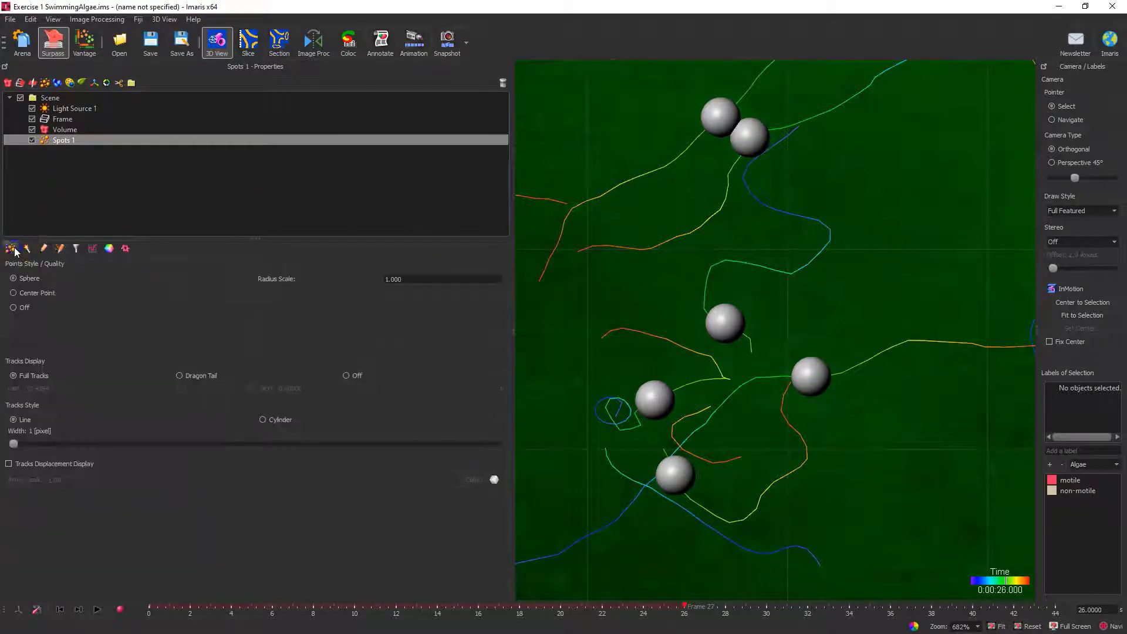
{"action": "left_click", "coordinate": [402, 282]}
{"action": "type", "text": ".25"}
{"action": "key", "text": "Return"}
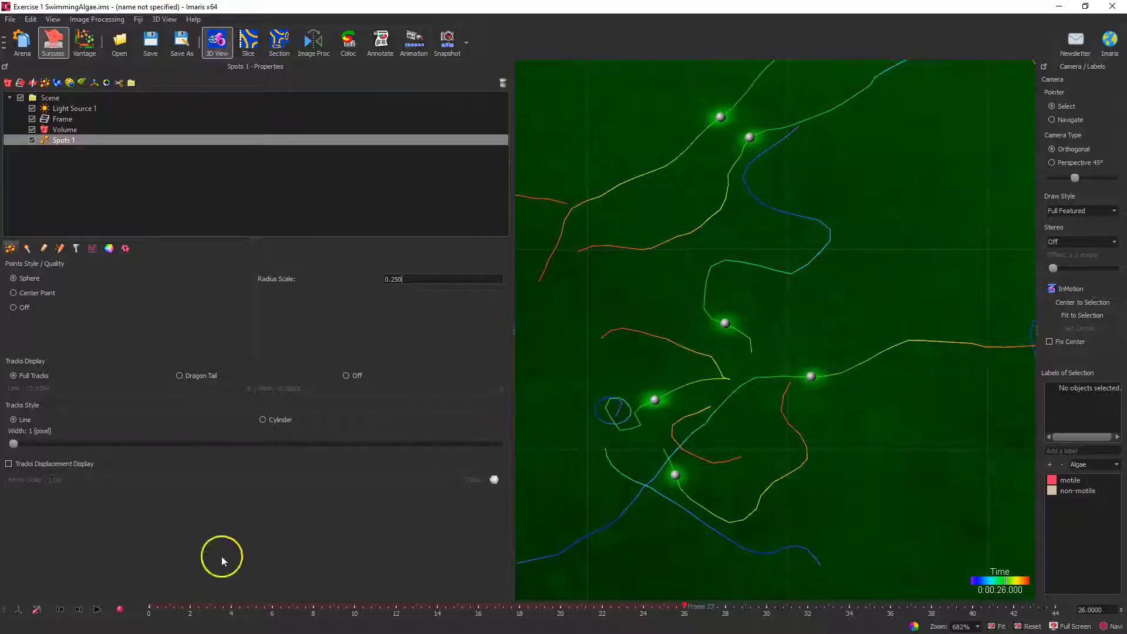
Step: Go to frame 26, return to the track editor and select the lower spot in the 3D view to locate its track in the graph
{"action": "mouse_move", "coordinate": [684, 608]}
{"action": "left_mouse_down"}
{"action": "mouse_move", "coordinate": [801, 607]}
{"action": "mouse_move", "coordinate": [645, 605]}
{"action": "mouse_move", "coordinate": [666, 596]}
{"action": "left_mouse_up"}
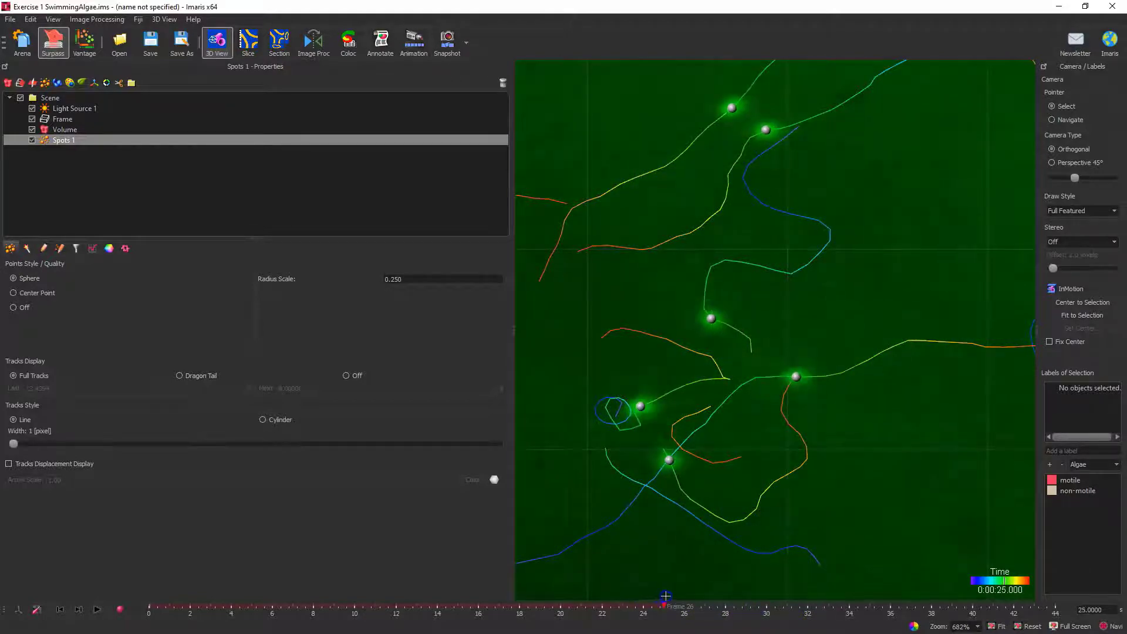
{"action": "left_click", "coordinate": [59, 249]}
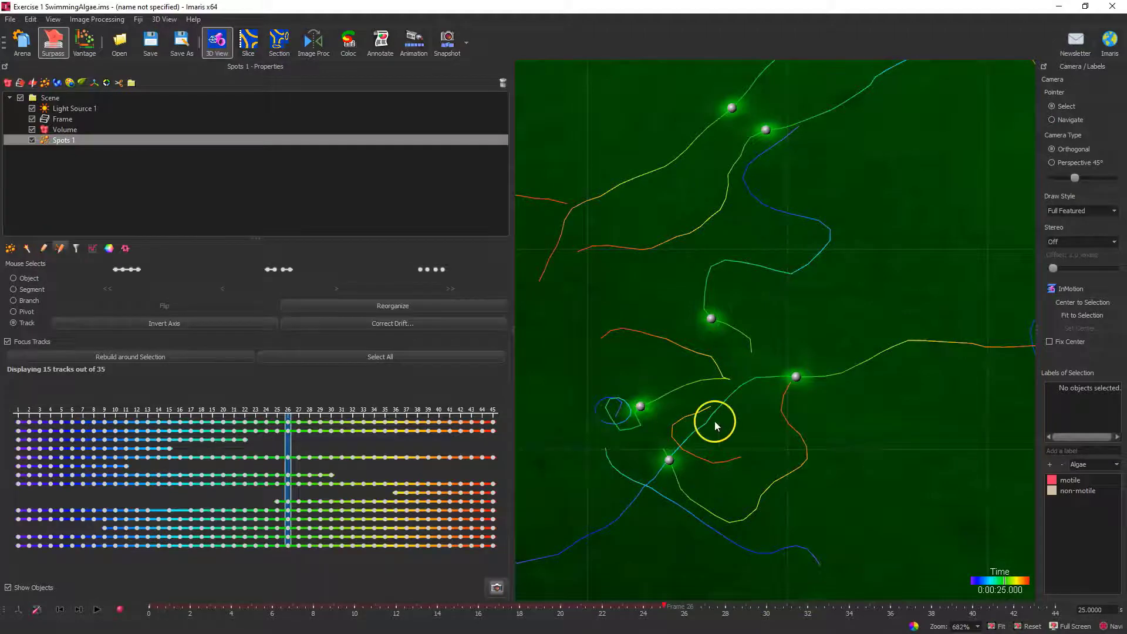
{"action": "key", "text": "Escape"}
{"action": "scroll", "coordinate": [672, 468], "scroll_direction": "up", "scroll_amount": 2}
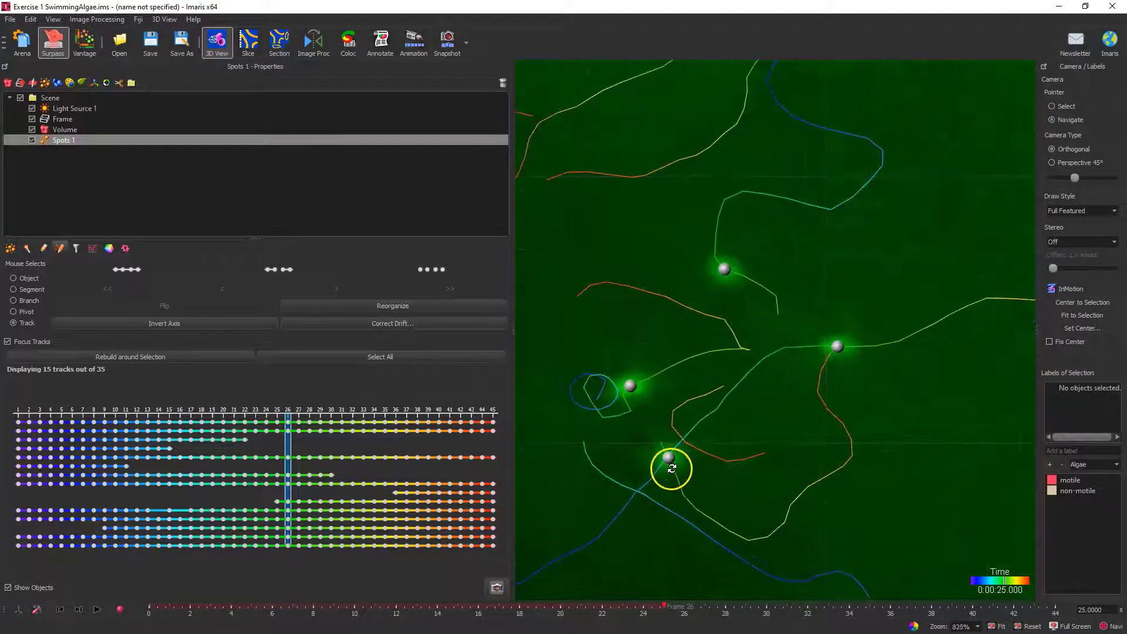
{"action": "scroll", "coordinate": [672, 468], "scroll_direction": "up", "scroll_amount": 2}
{"action": "key", "text": "Escape"}
{"action": "left_click", "coordinate": [669, 457]}
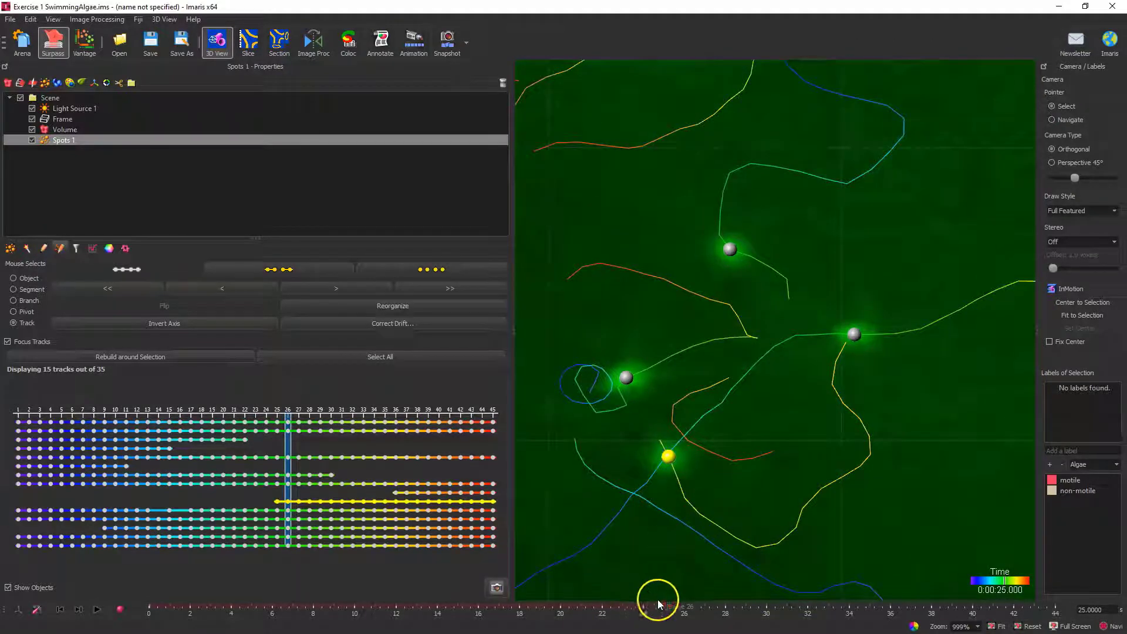
Step: Go back to frame 21, select the circling alga's track in the 3D view and rebuild the track graph around it
{"action": "left_click_drag", "start_coordinate": [659, 601], "coordinate": [565, 629]}
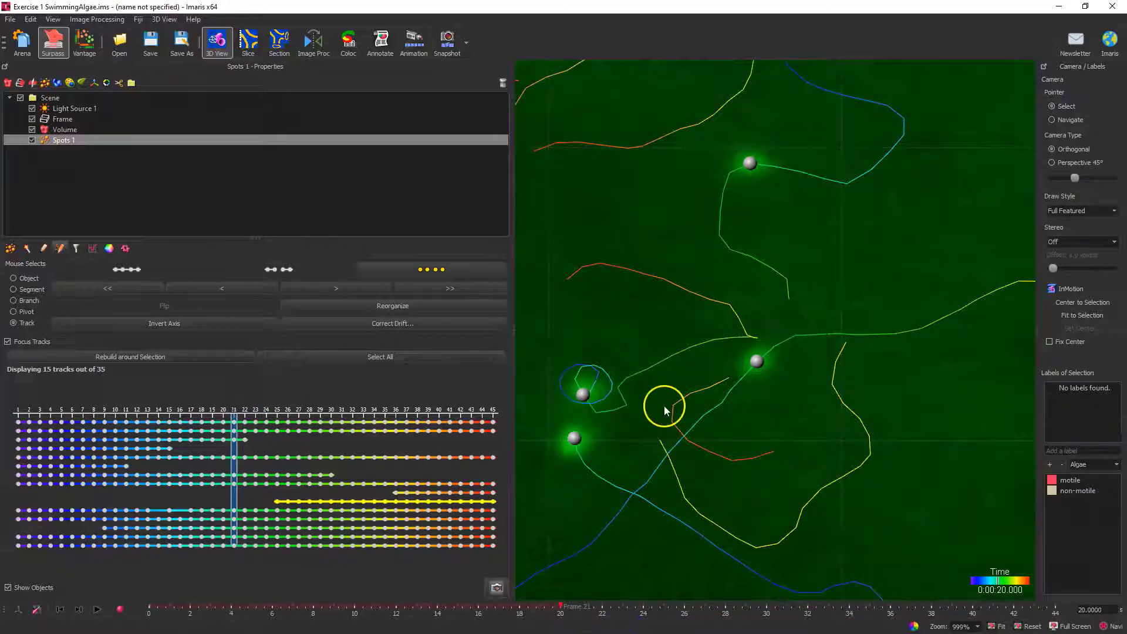
{"action": "key", "text": "Escape"}
{"action": "right_click_drag", "start_coordinate": [664, 407], "coordinate": [755, 421]}
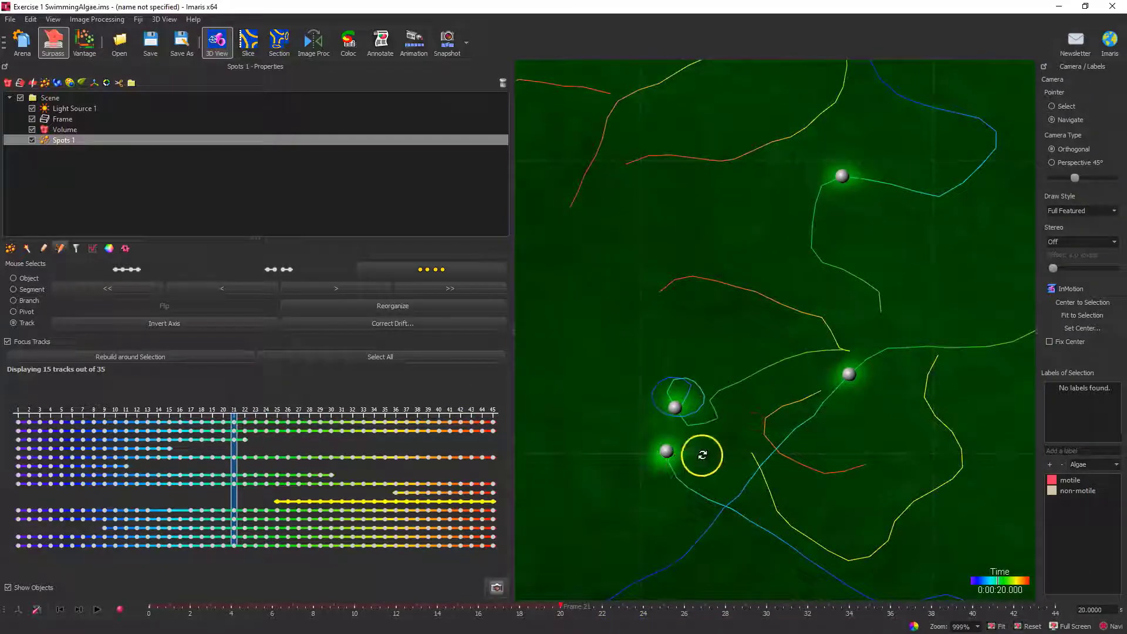
{"action": "key", "text": "Escape"}
{"action": "left_click", "coordinate": [667, 452]}
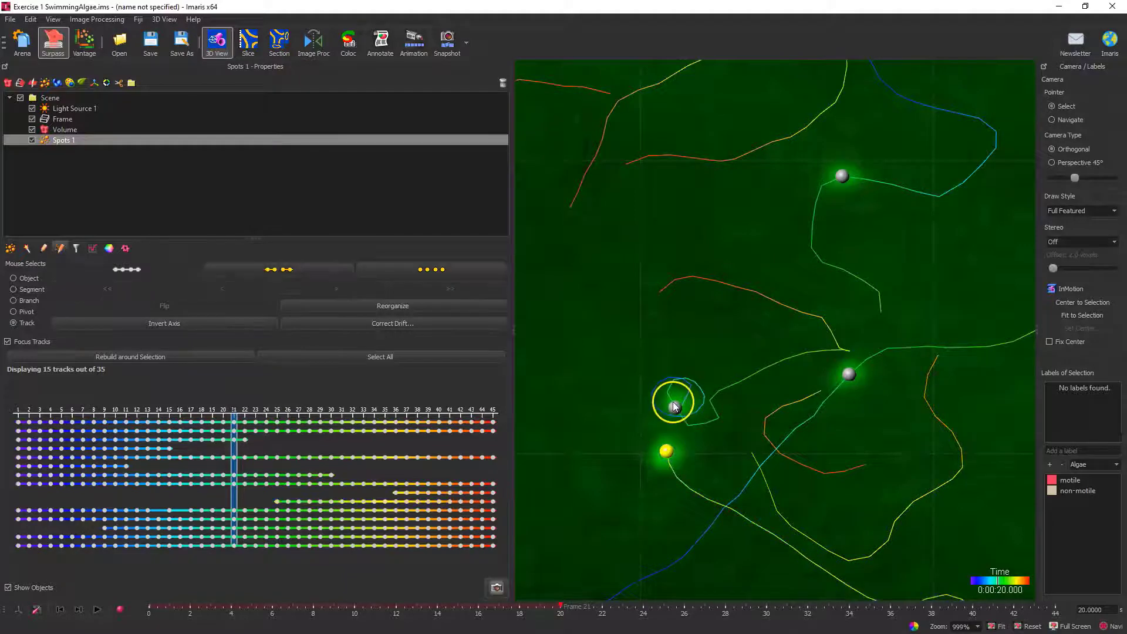
{"action": "left_click", "coordinate": [675, 408]}
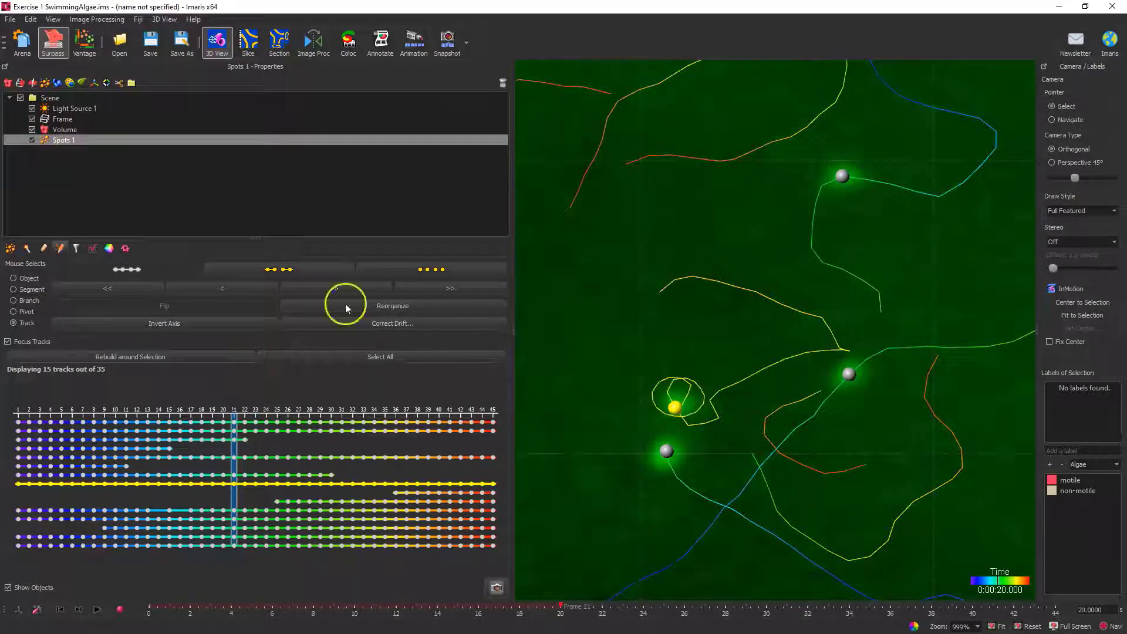
{"action": "left_click", "coordinate": [72, 356]}
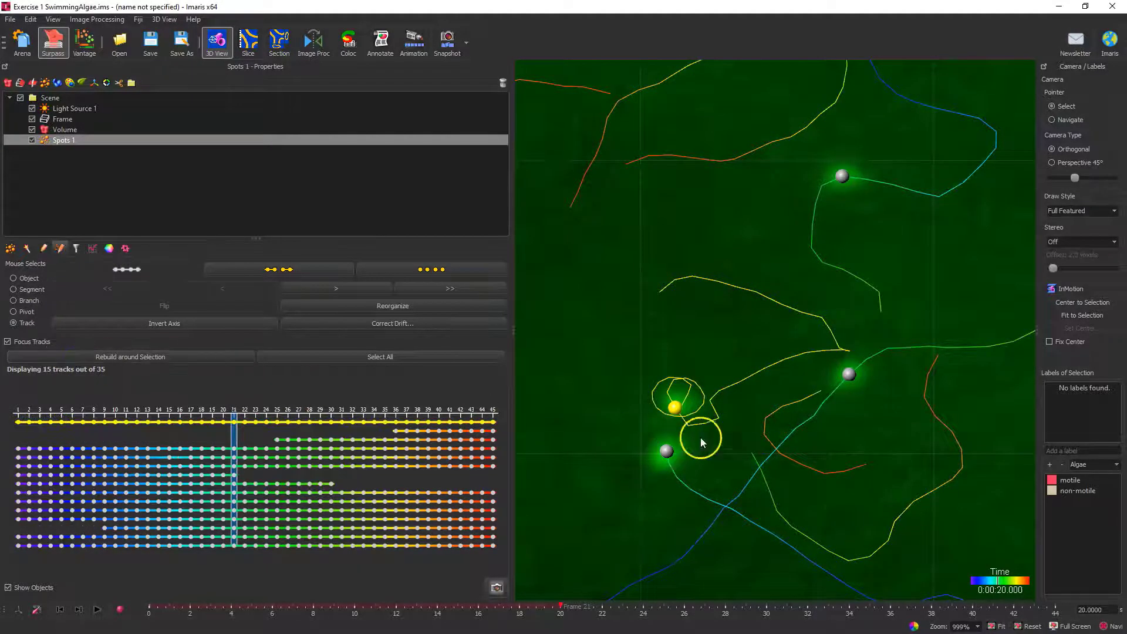
Step: Select the neighbouring spots at frame 21 to locate their tracks in the graph, ending with the circling alga's track
{"action": "left_click", "coordinate": [667, 453]}
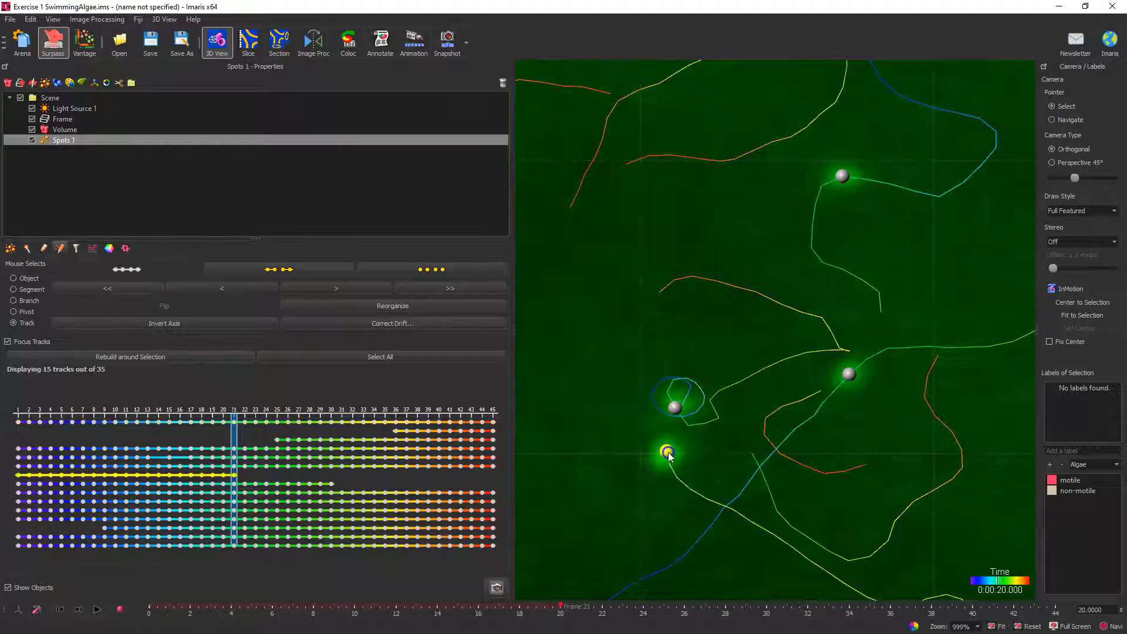
{"action": "left_click", "coordinate": [849, 375]}
{"action": "left_click", "coordinate": [841, 176]}
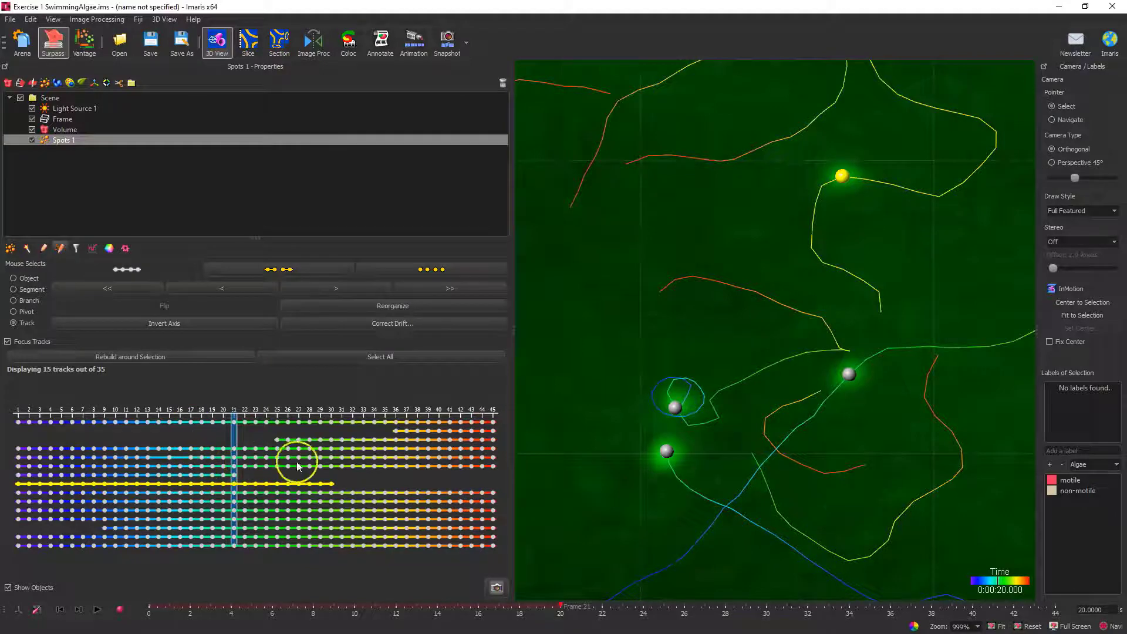
{"action": "left_click", "coordinate": [674, 407]}
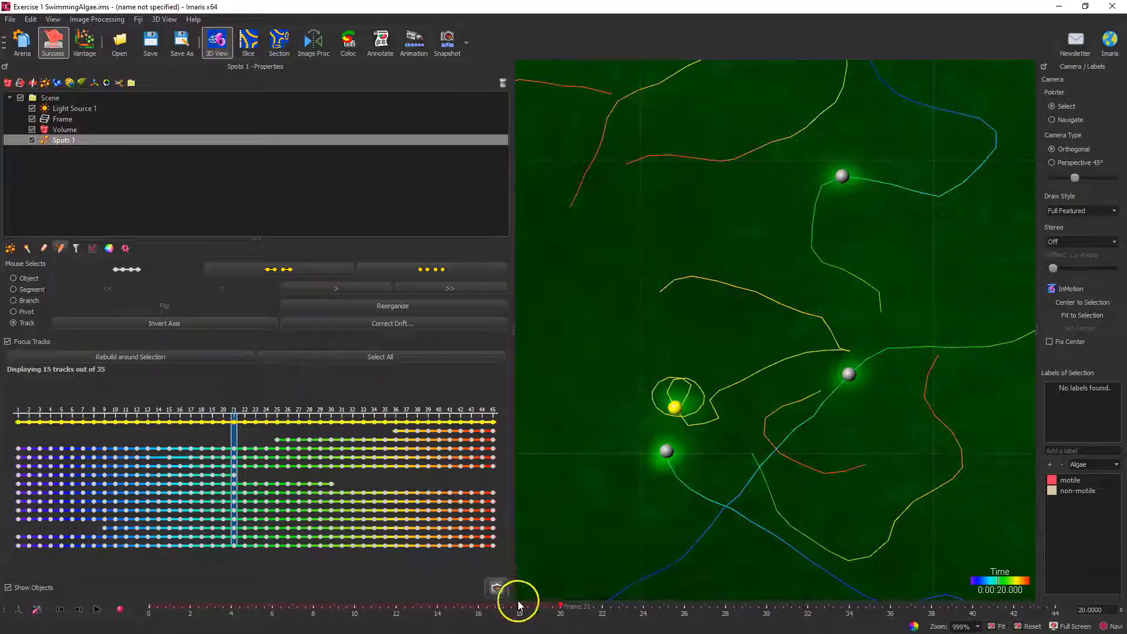
Step: Advance to frame 22, set the mouse selection to Object and disconnect the circling track at its frame 22 spot
{"action": "left_click", "coordinate": [78, 613]}
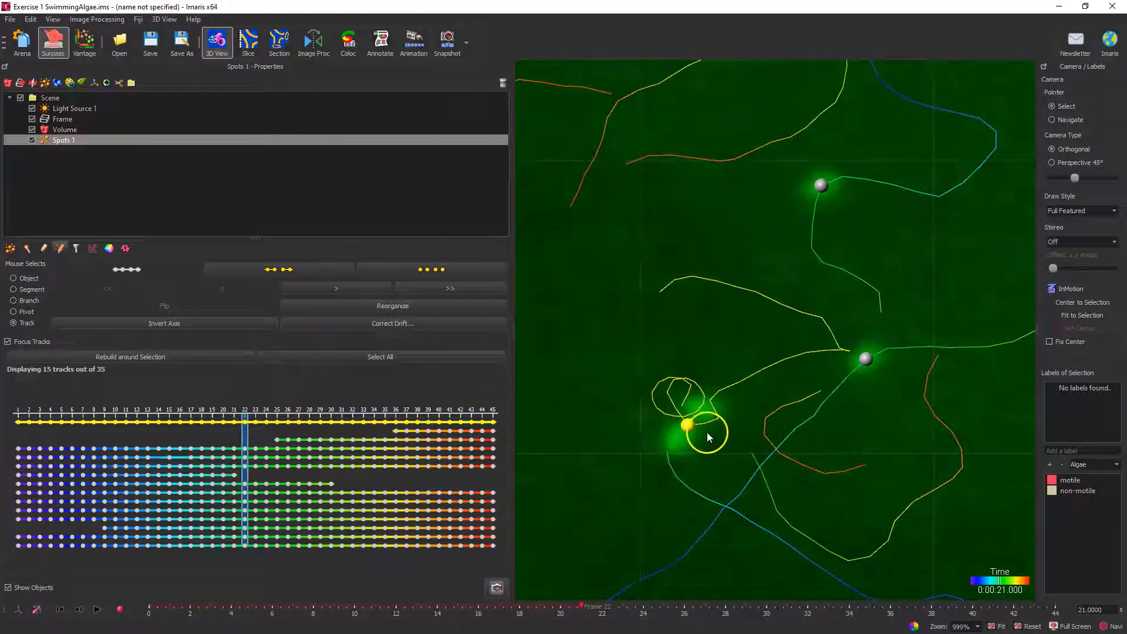
{"action": "key", "text": "Escape"}
{"action": "scroll", "coordinate": [686, 421], "scroll_direction": "up", "scroll_amount": 4}
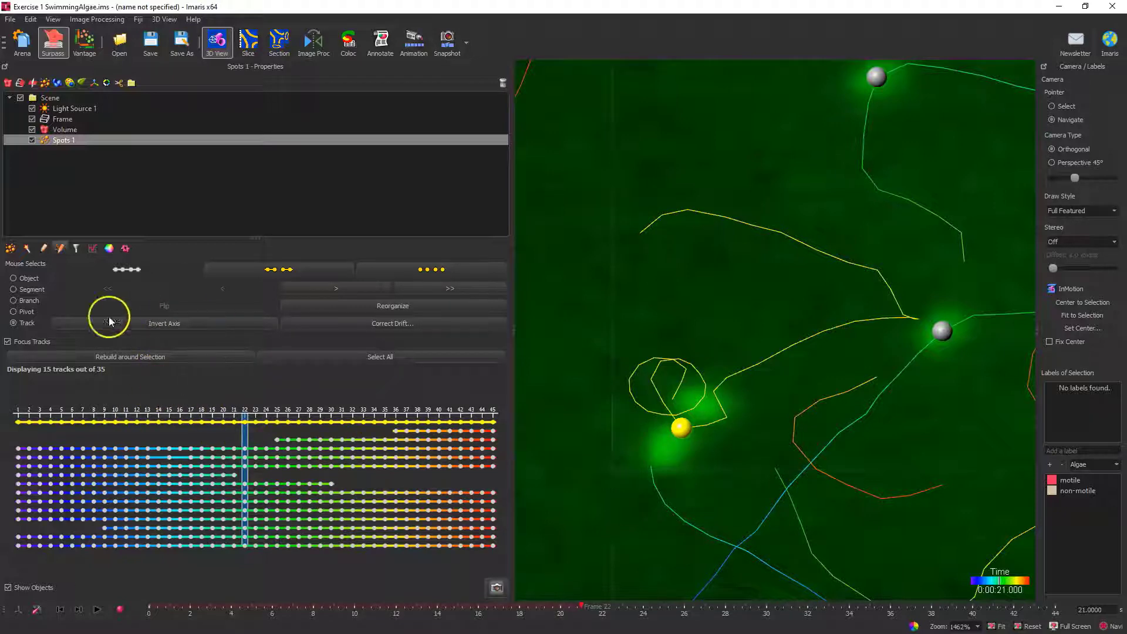
{"action": "left_click", "coordinate": [24, 278]}
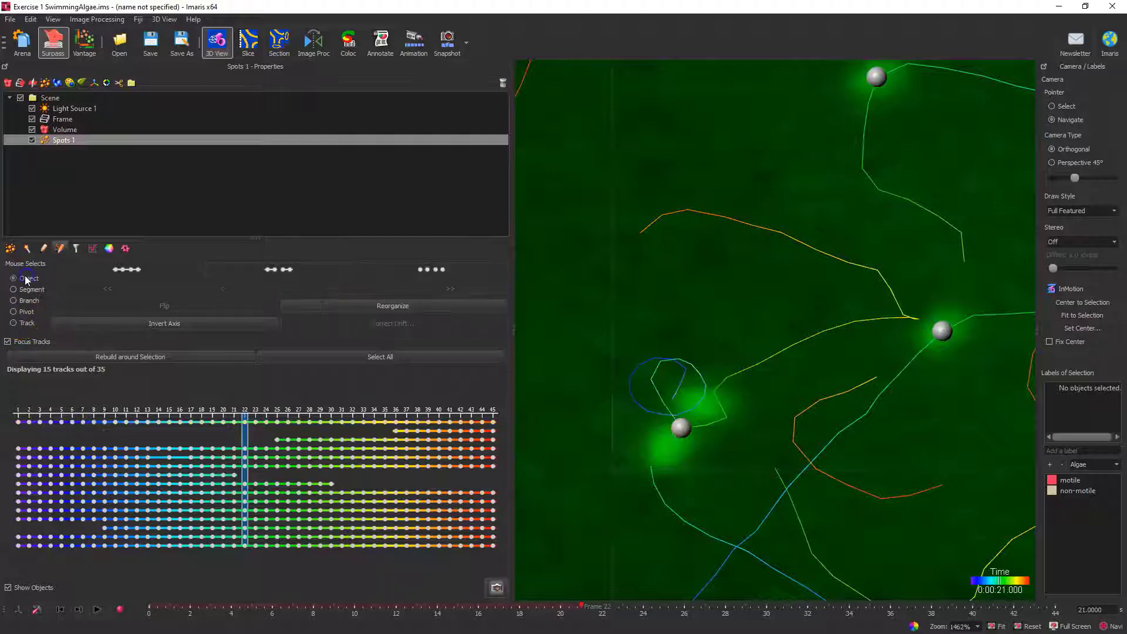
{"action": "left_click", "coordinate": [681, 429]}
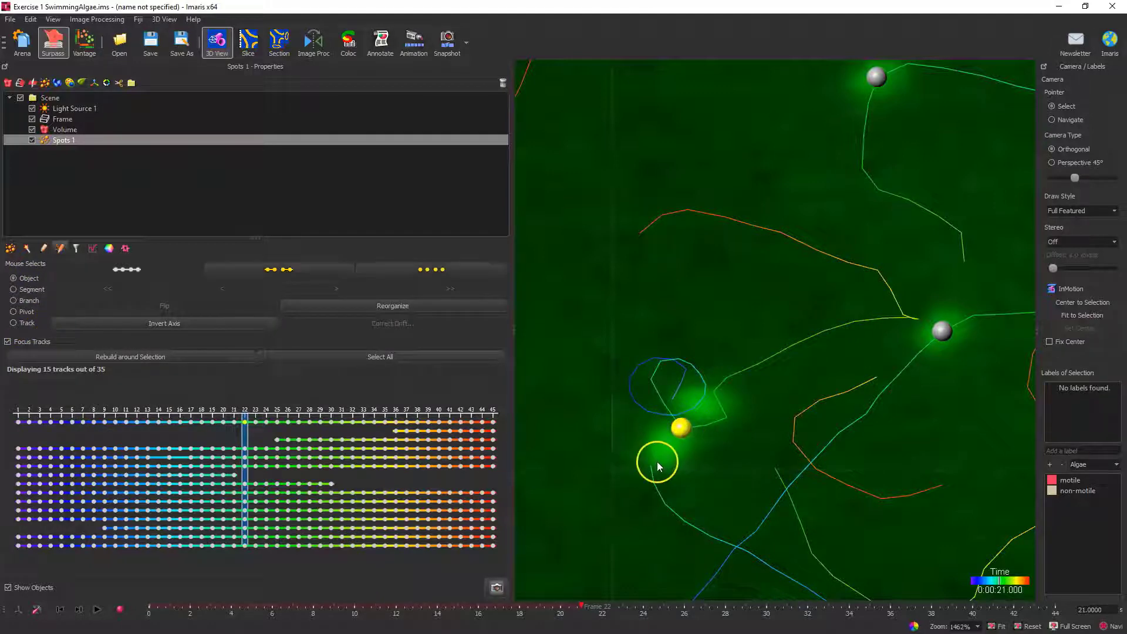
{"action": "left_click", "coordinate": [297, 271]}
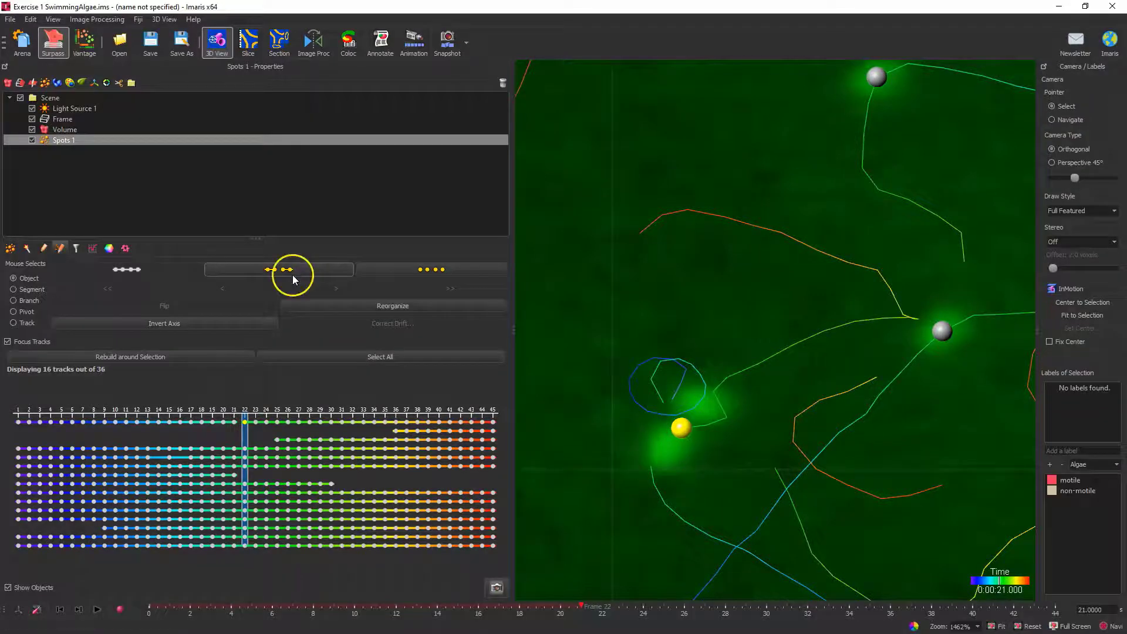
Step: Check the same track's spots at frames 23 to 25 in the enlarged graph and disconnect the track at frame 25
{"action": "scroll", "coordinate": [252, 415], "scroll_direction": "up", "scroll_amount": 3}
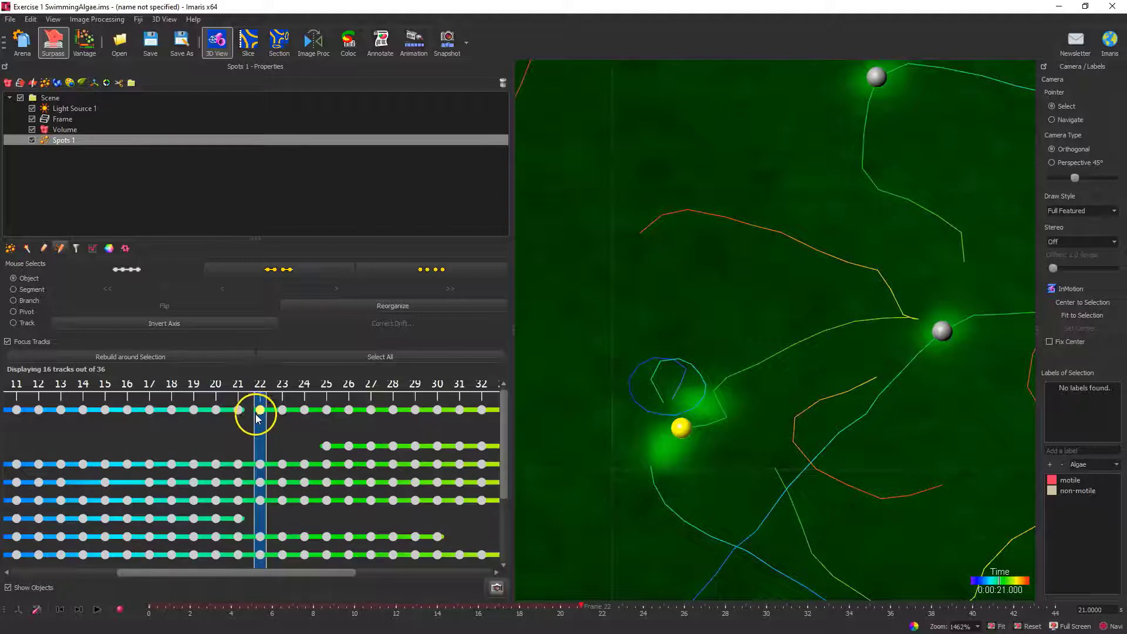
{"action": "scroll", "coordinate": [258, 417], "scroll_direction": "down", "scroll_amount": 1}
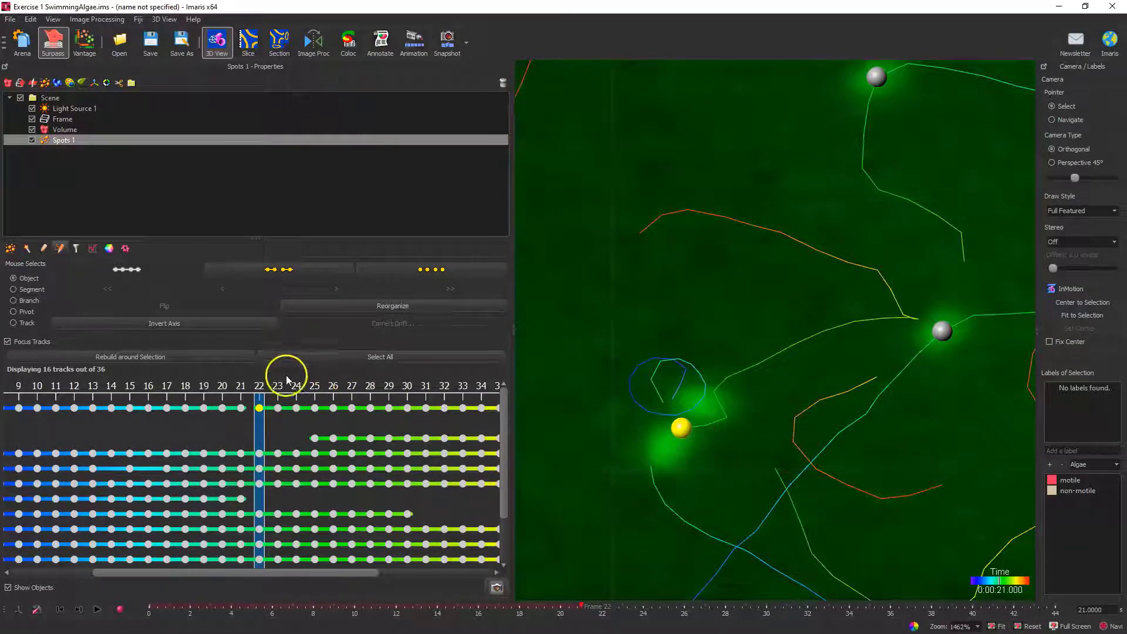
{"action": "left_click", "coordinate": [277, 408]}
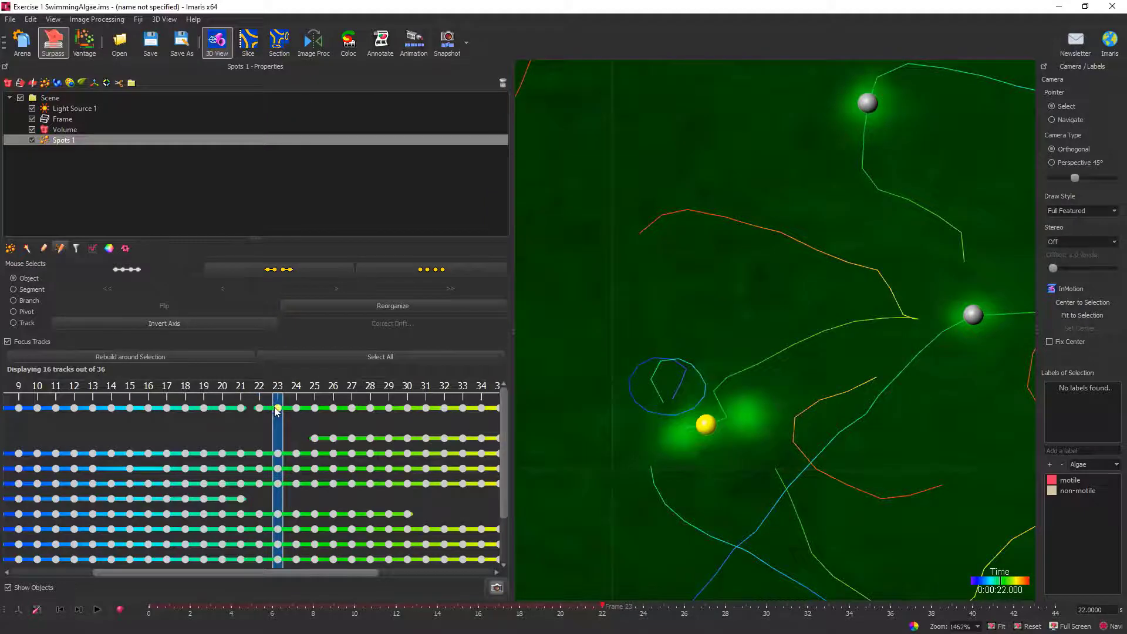
{"action": "left_click", "coordinate": [296, 408]}
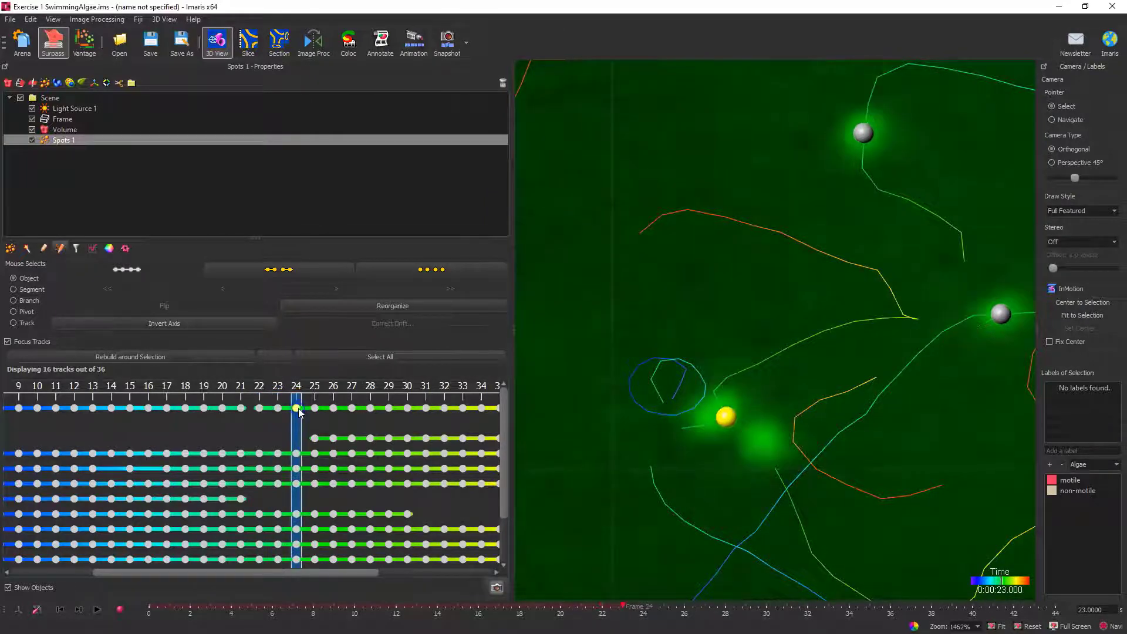
{"action": "left_click", "coordinate": [315, 408]}
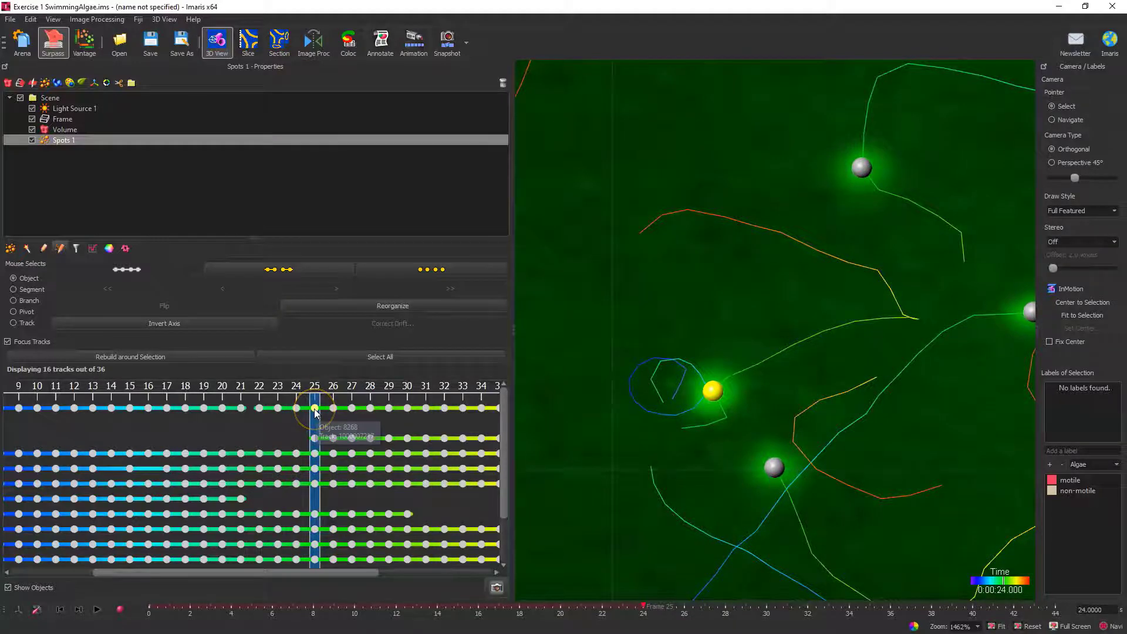
{"action": "left_click", "coordinate": [292, 268]}
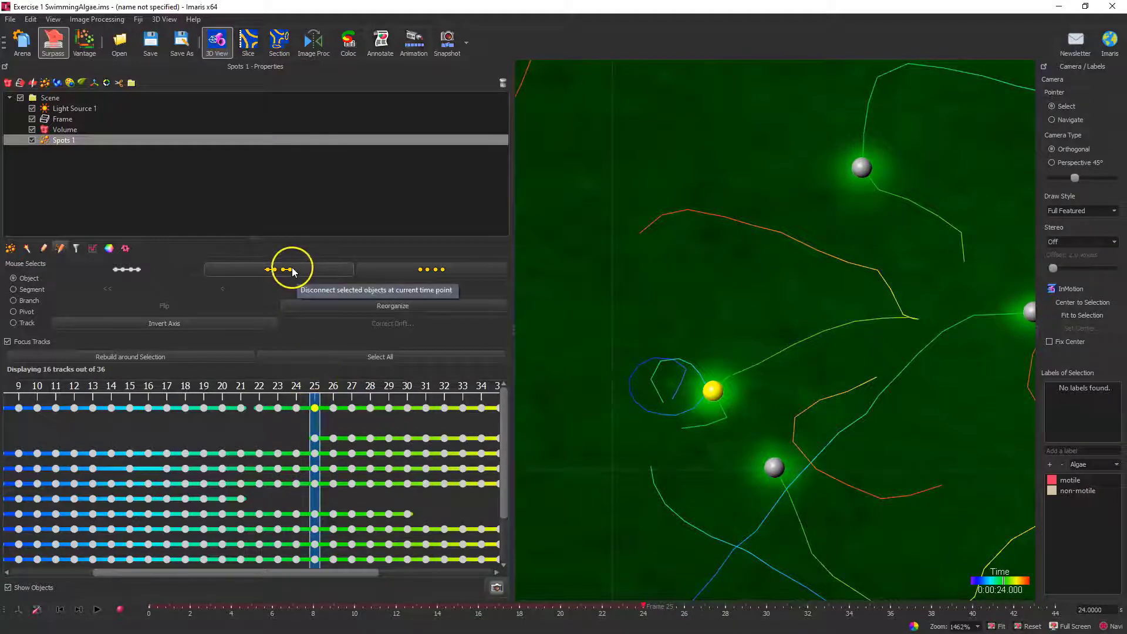
Step: Set the mouse selection to Track, select the short track segment spanning frames 22 to 24 and delete it
{"action": "left_click", "coordinate": [297, 407]}
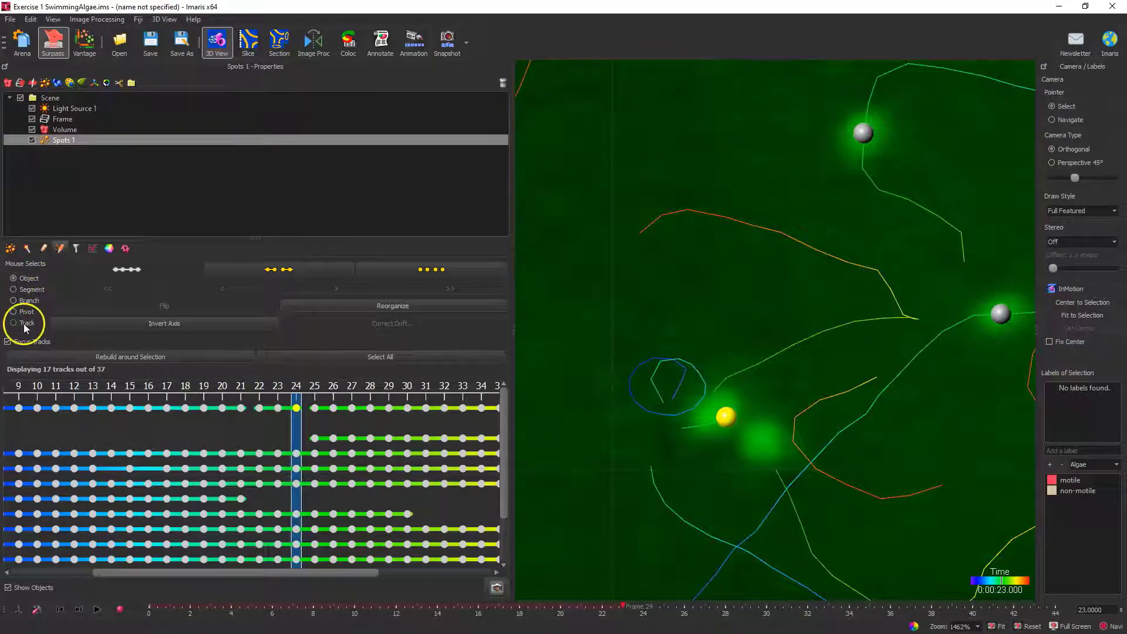
{"action": "left_click", "coordinate": [24, 324]}
{"action": "left_click", "coordinate": [278, 408]}
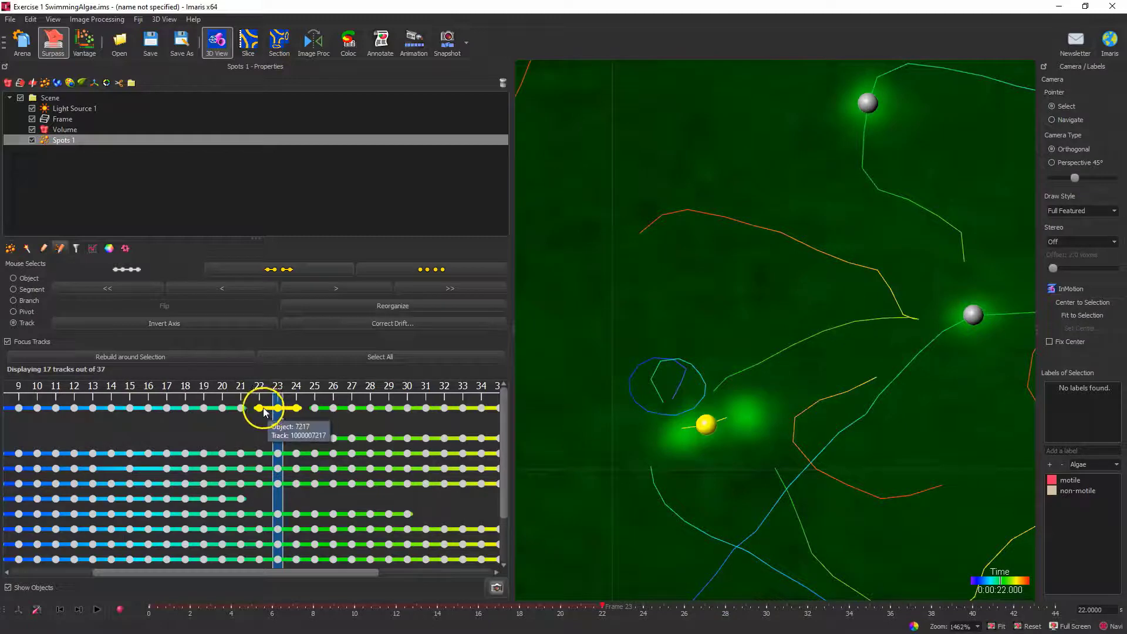
{"action": "left_click", "coordinate": [296, 408]}
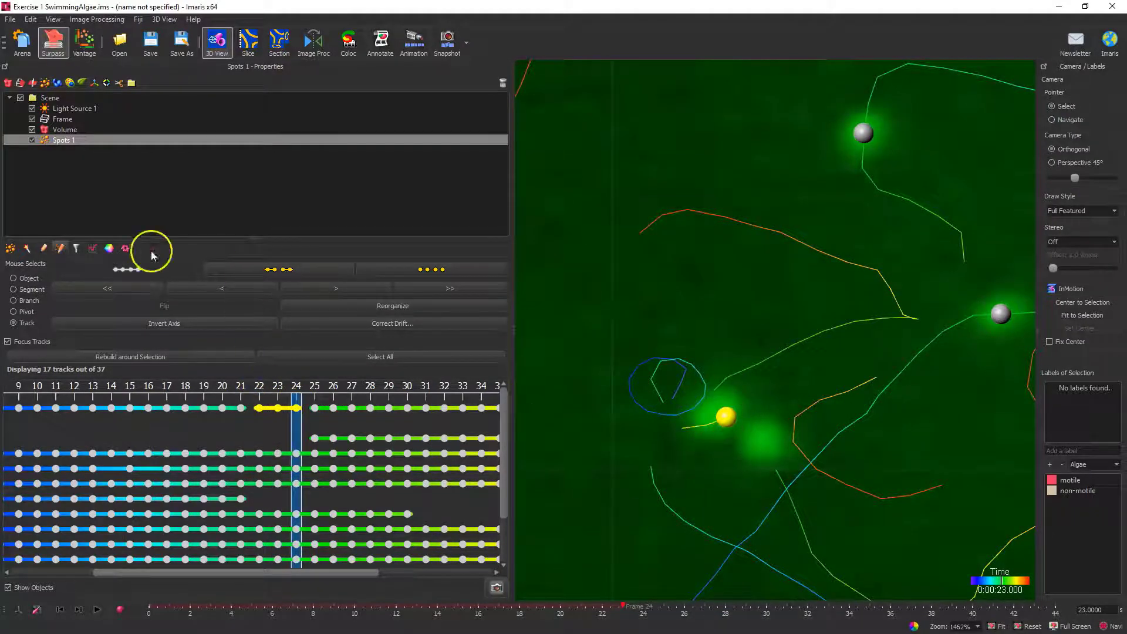
{"action": "left_click", "coordinate": [44, 248]}
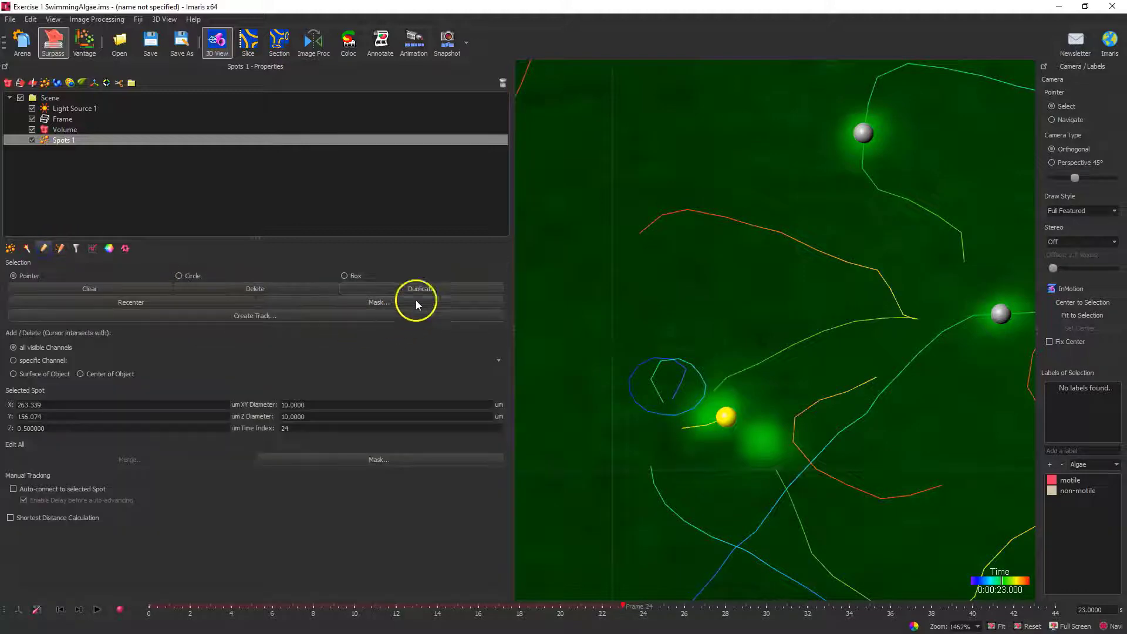
{"action": "left_click", "coordinate": [261, 289]}
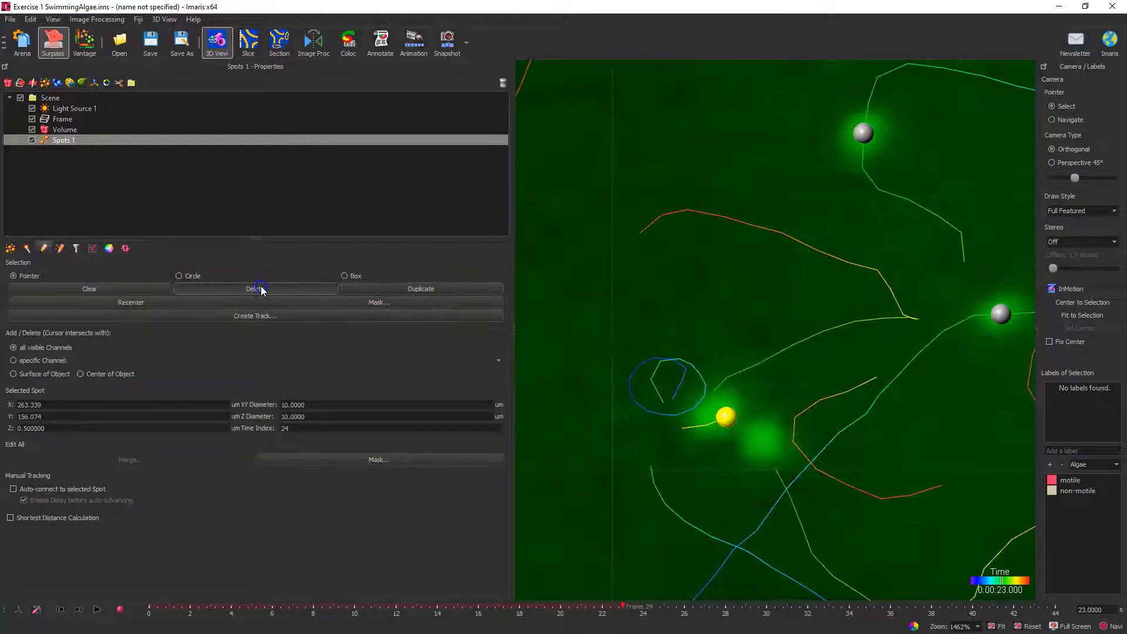
{"action": "left_click", "coordinate": [59, 248]}
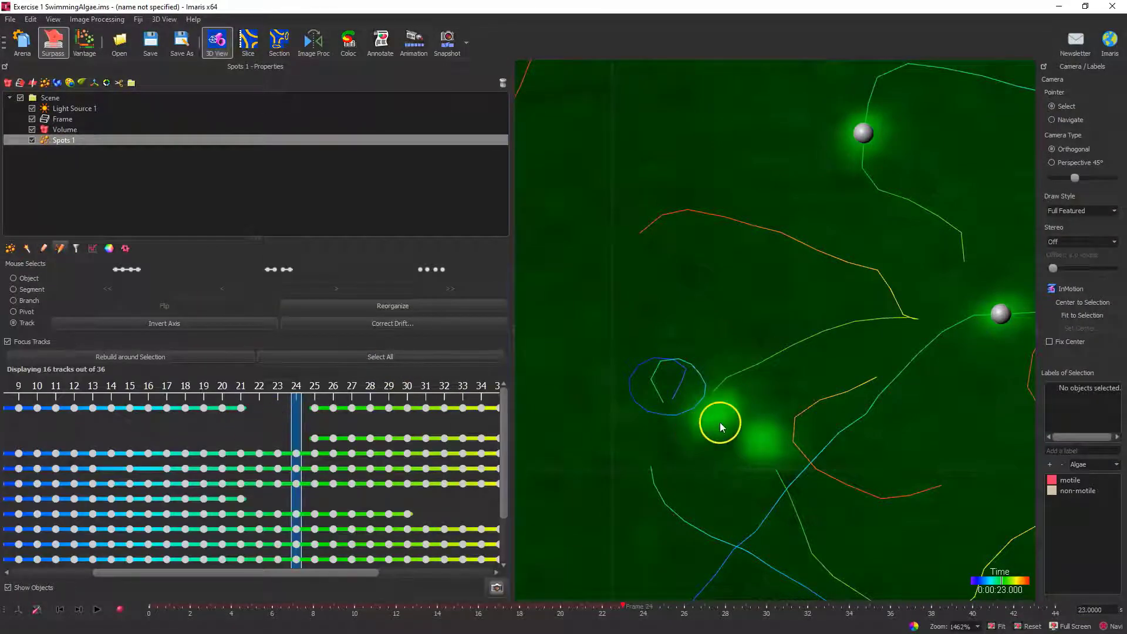
Step: Compare frames 21 and 22 around the gap and enable Auto-connect to selected Spot for manual tracking
{"action": "left_click_drag", "start_coordinate": [620, 605], "coordinate": [557, 609]}
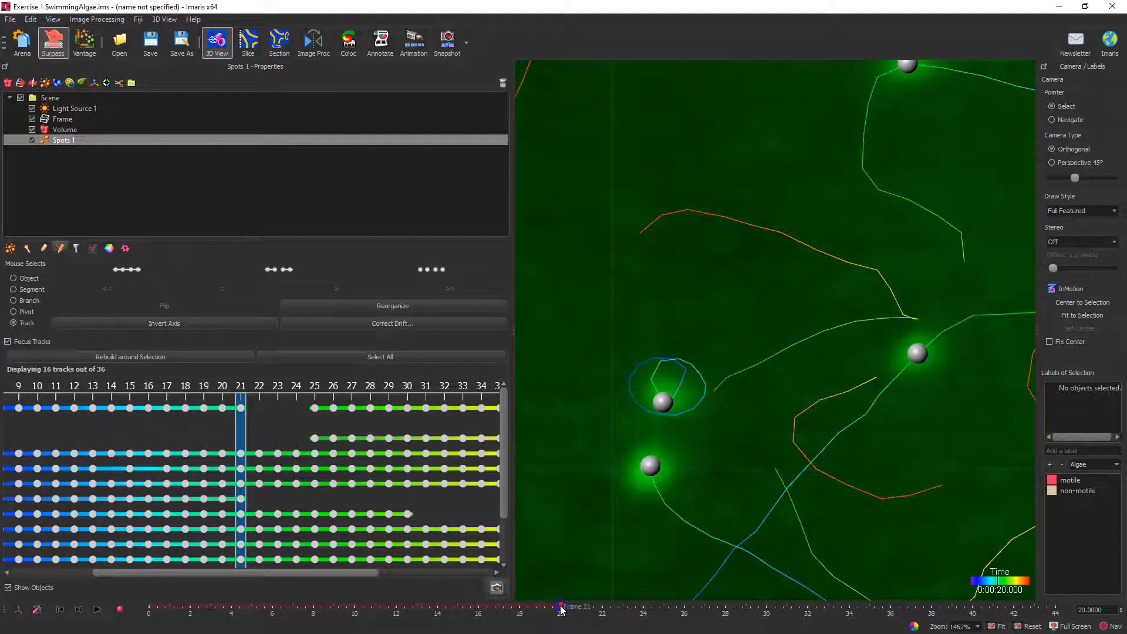
{"action": "left_click_drag", "start_coordinate": [567, 605], "coordinate": [577, 605]}
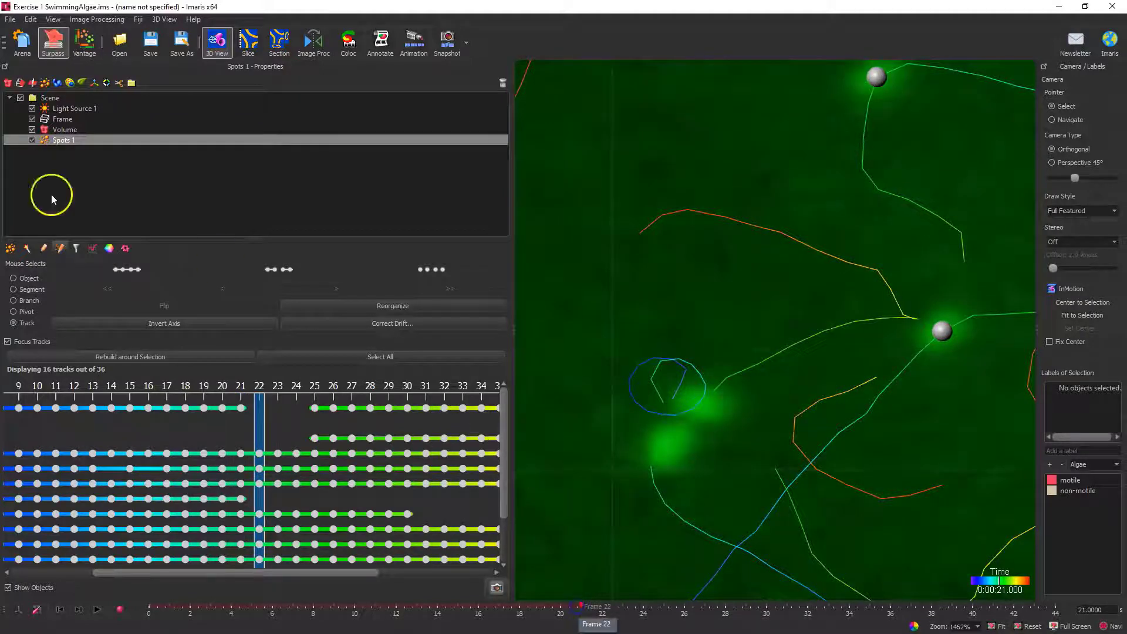
{"action": "left_click", "coordinate": [44, 248]}
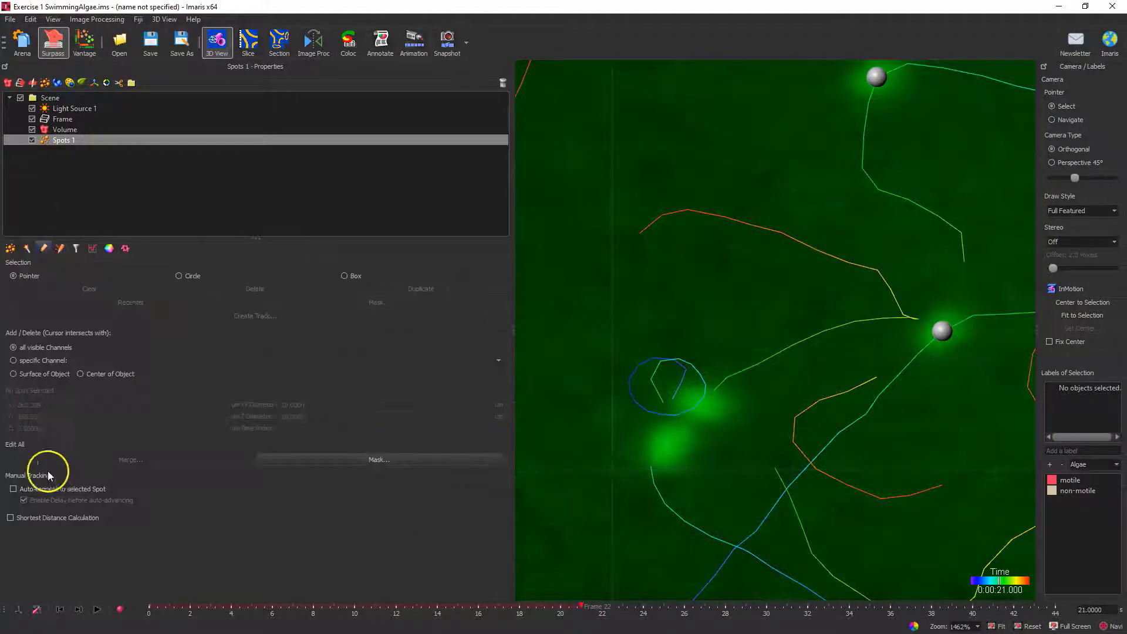
{"action": "left_click", "coordinate": [57, 489]}
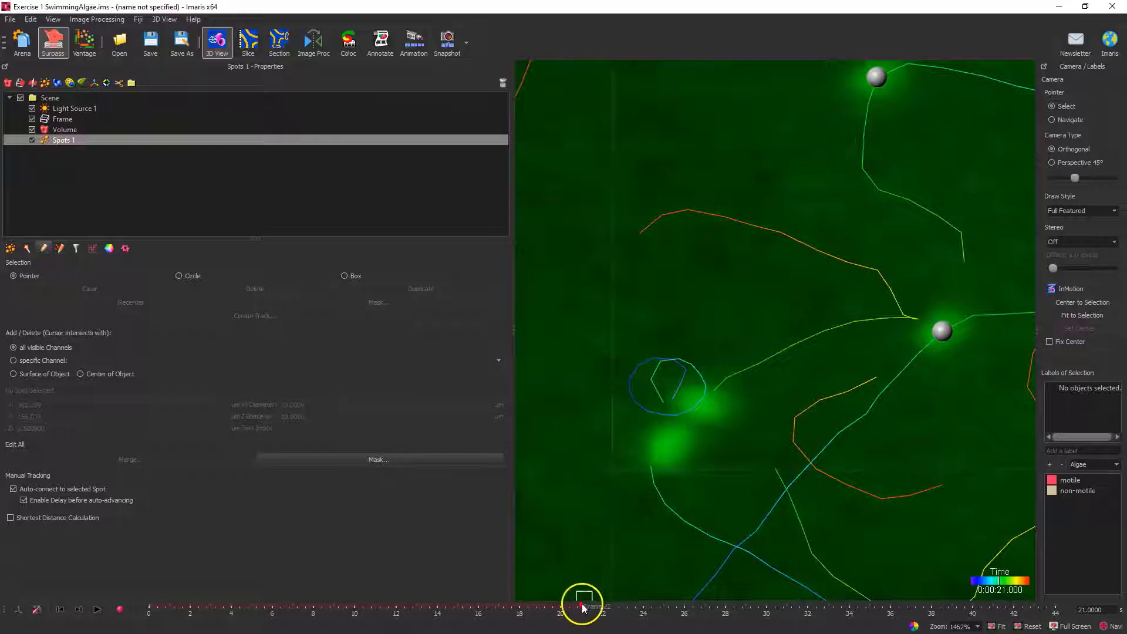
Step: Extend the track of the alga below the circling one from frame 21 with auto-connected spots at frames 22 to 24, and try frame 25
{"action": "left_click_drag", "start_coordinate": [582, 607], "coordinate": [561, 607]}
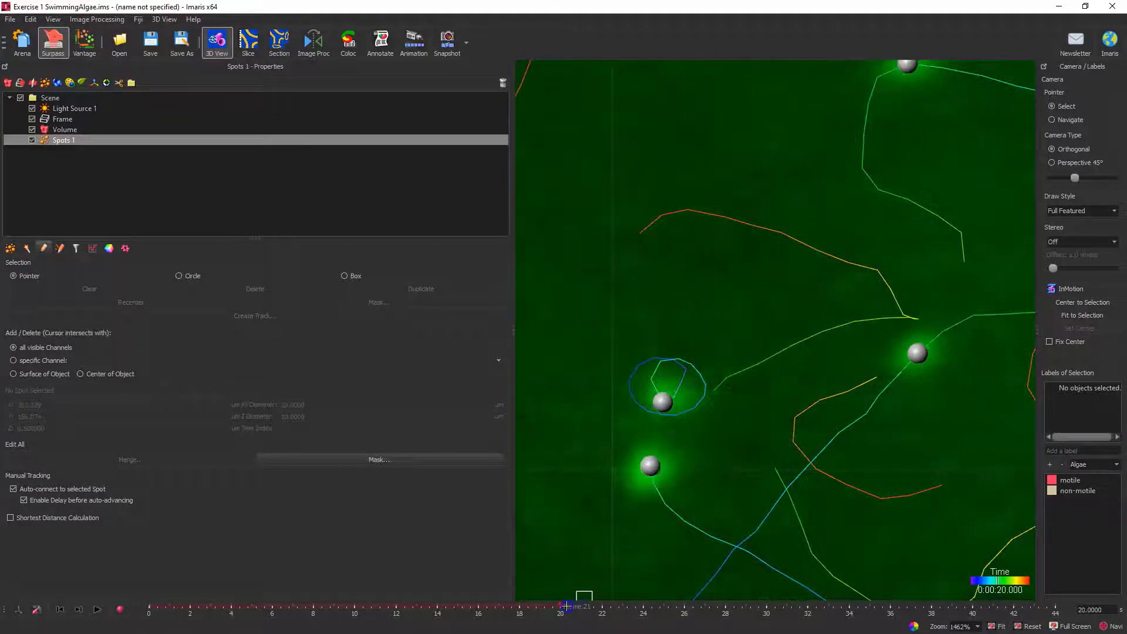
{"action": "left_click", "coordinate": [642, 456]}
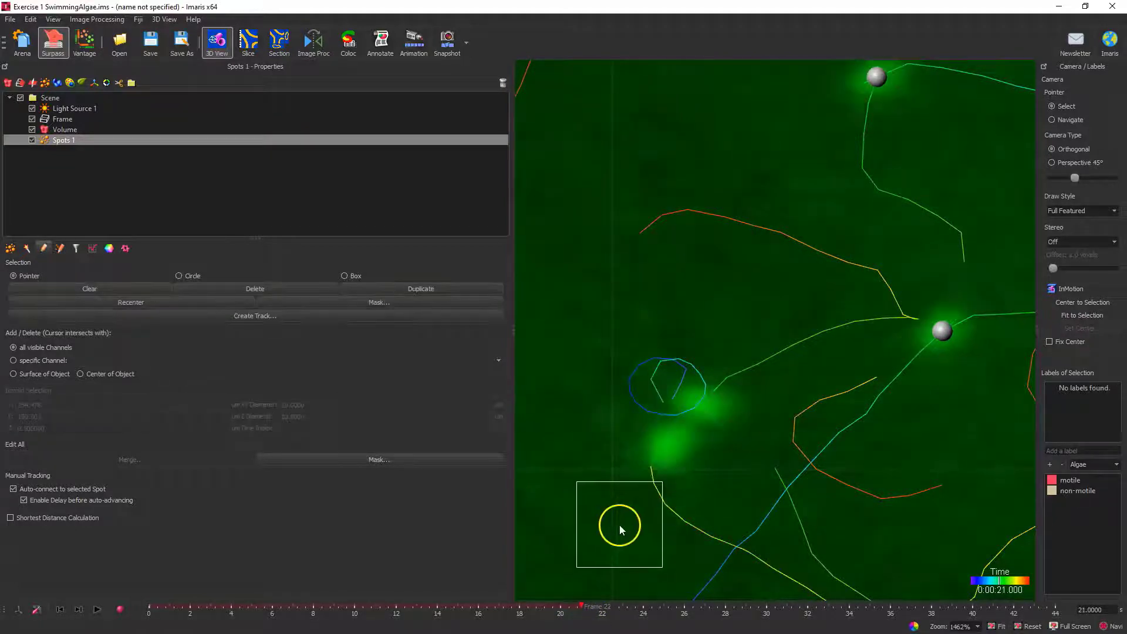
{"action": "left_click", "coordinate": [670, 449], "text": "shift"}
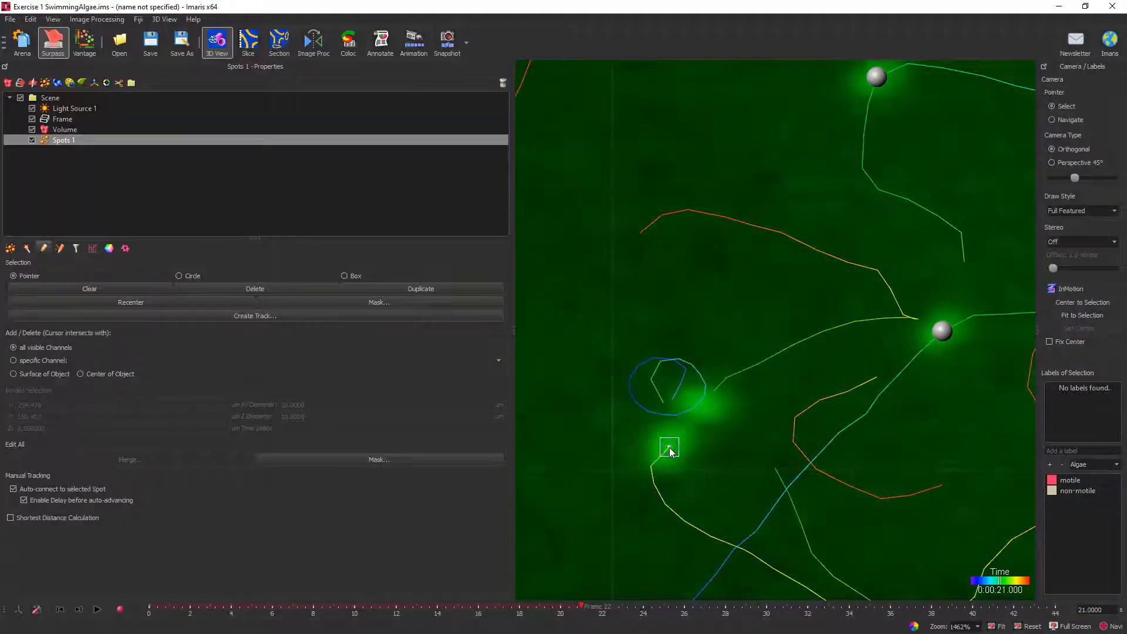
{"action": "left_click", "coordinate": [687, 436], "text": "shift"}
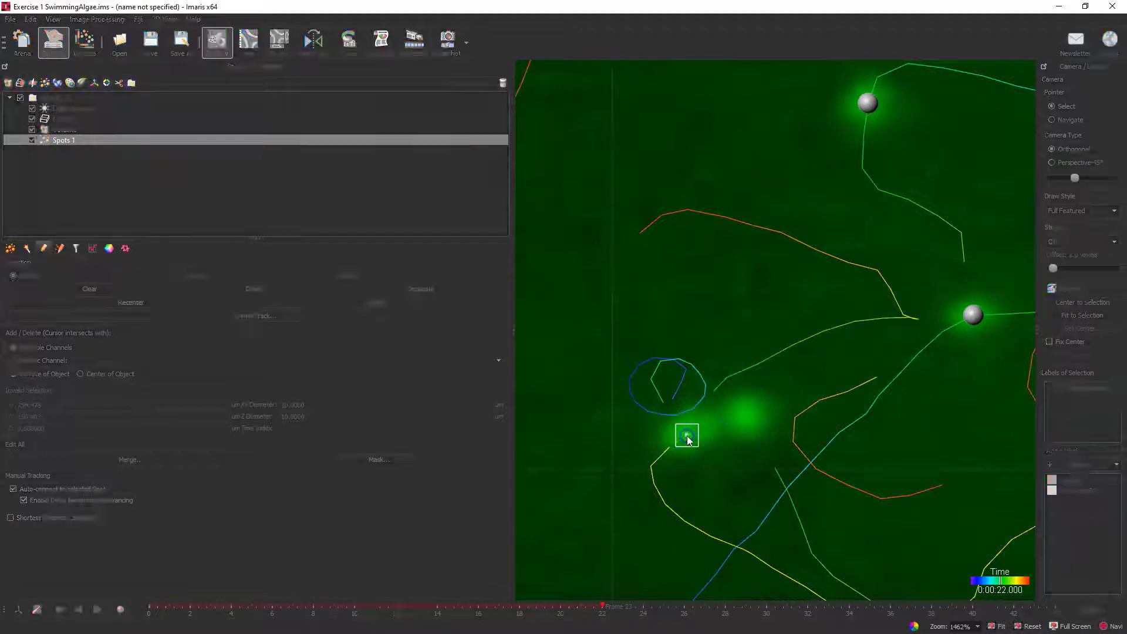
{"action": "left_click", "coordinate": [716, 409], "text": "shift"}
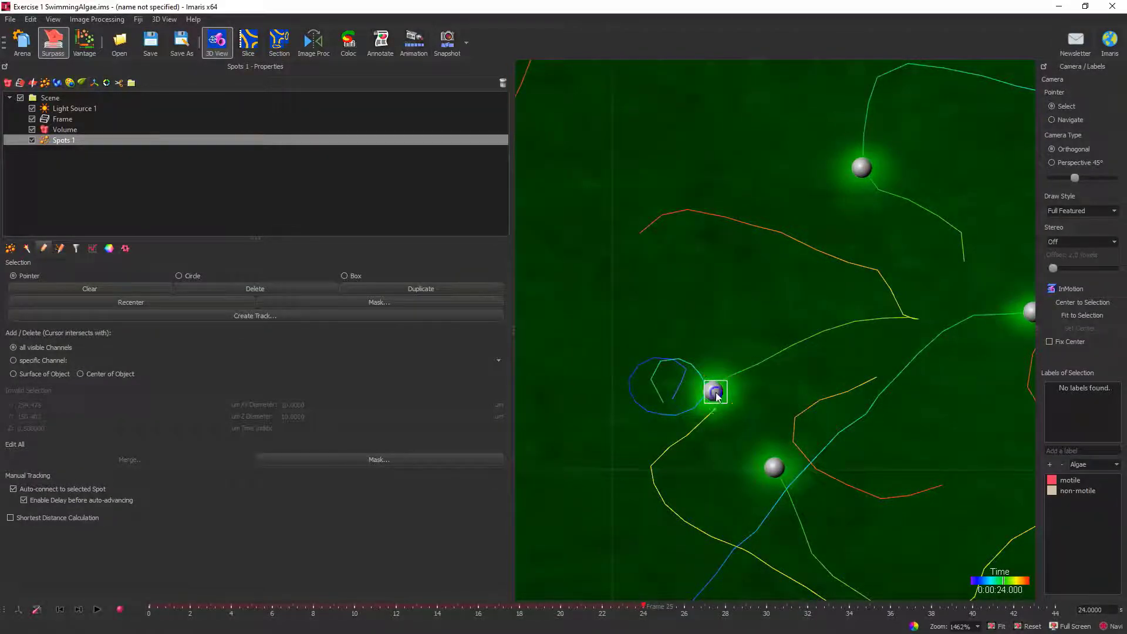
{"action": "left_click", "coordinate": [715, 397], "text": "shift"}
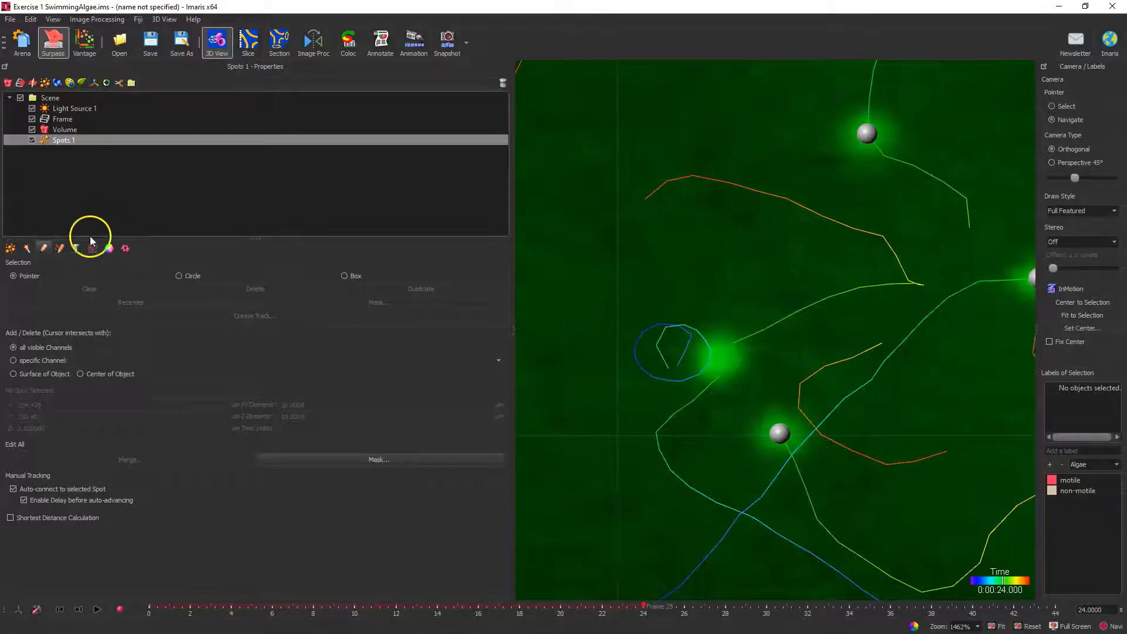
Step: Reselect the extended track at its frame 24 spot and add an auto-connected spot on the same alga at frame 25
{"action": "left_click", "coordinate": [59, 248]}
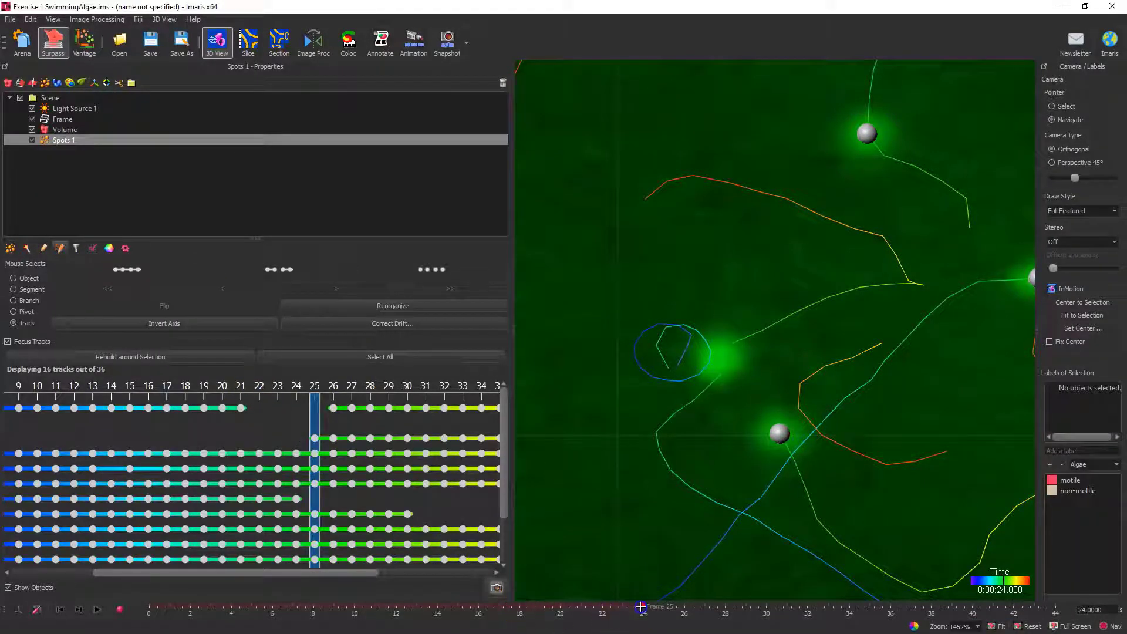
{"action": "left_click_drag", "start_coordinate": [641, 607], "coordinate": [622, 607]}
{"action": "key", "text": "Escape"}
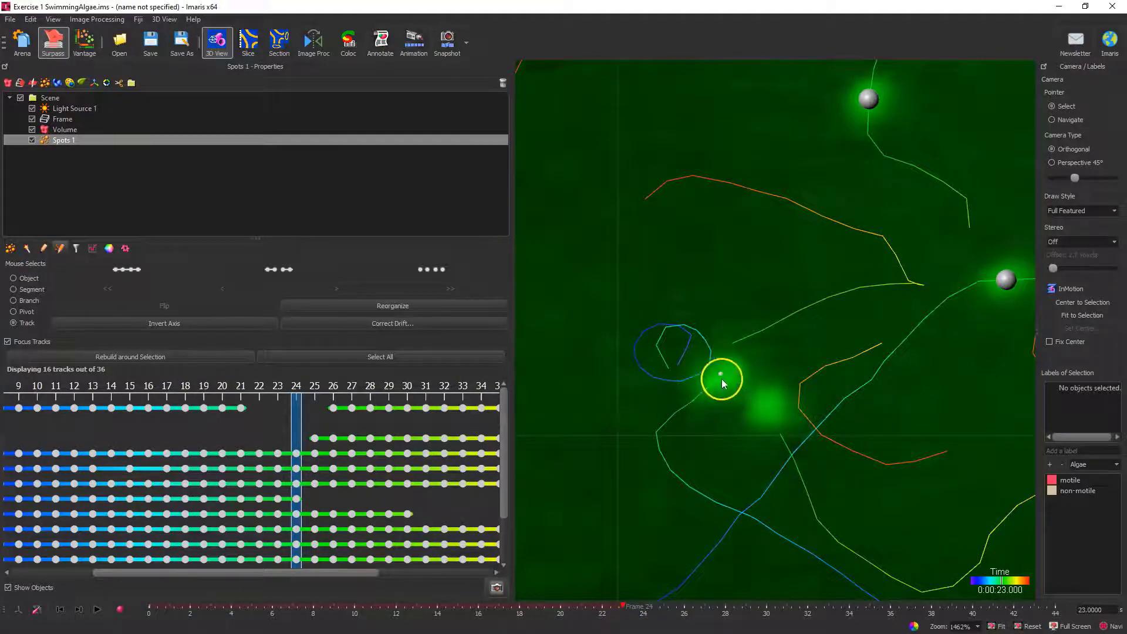
{"action": "left_click", "coordinate": [722, 379]}
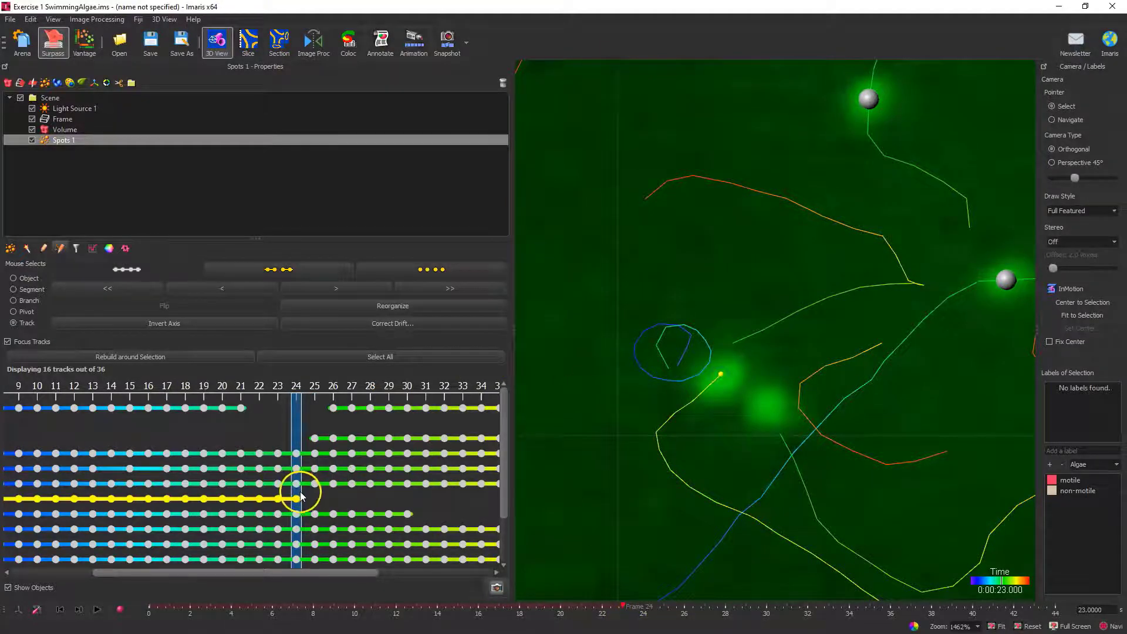
{"action": "left_click", "coordinate": [78, 611]}
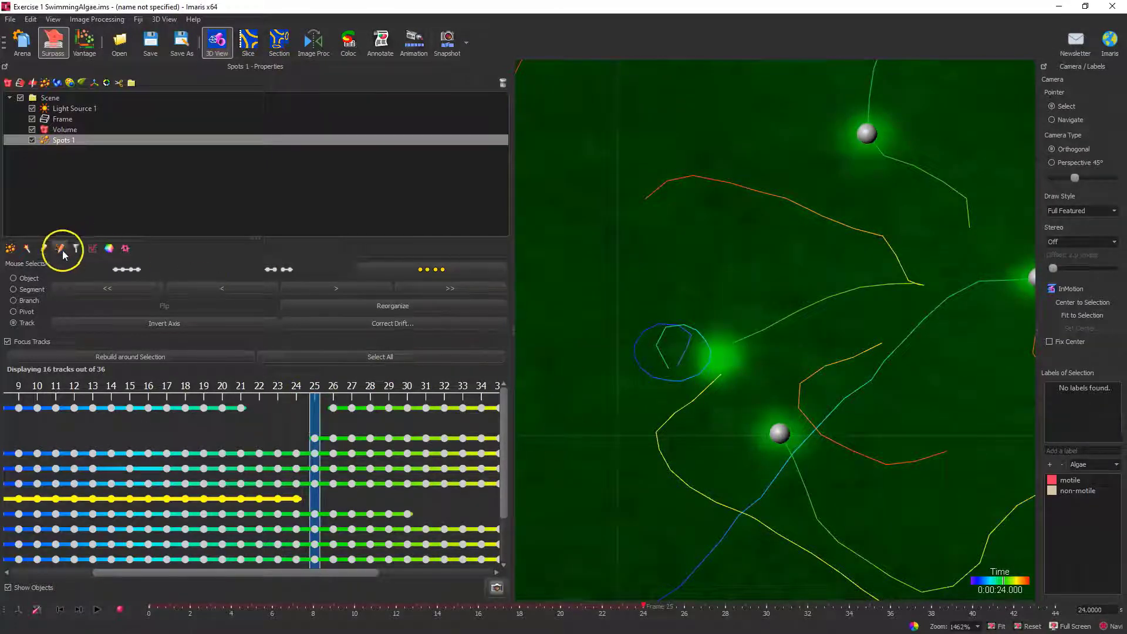
{"action": "left_click", "coordinate": [43, 248]}
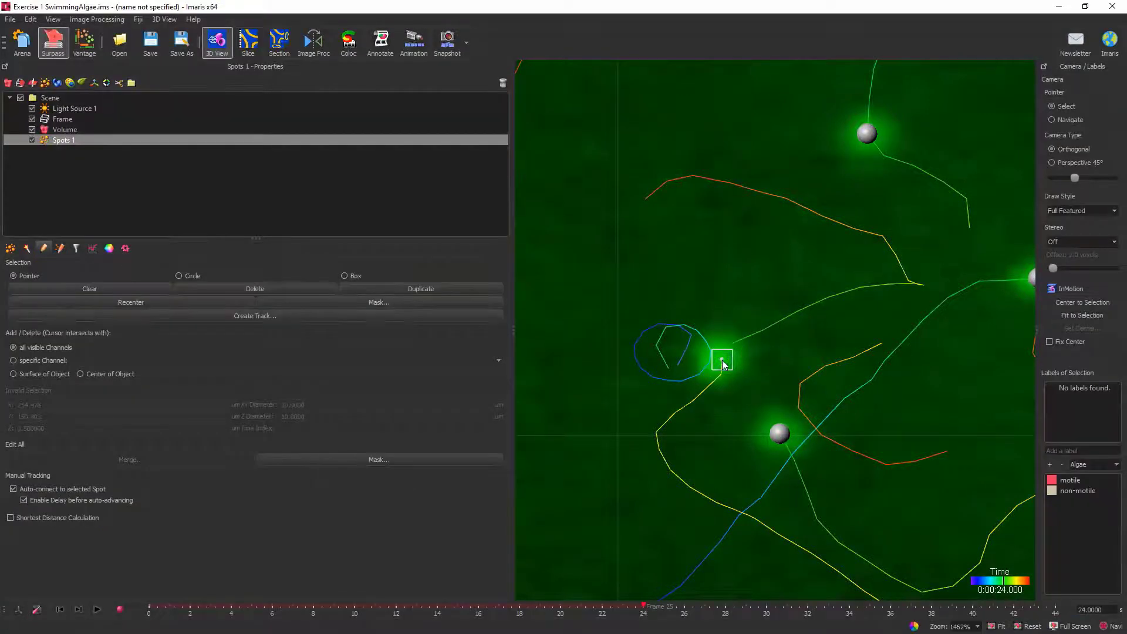
{"action": "left_click", "coordinate": [723, 360], "text": "shift"}
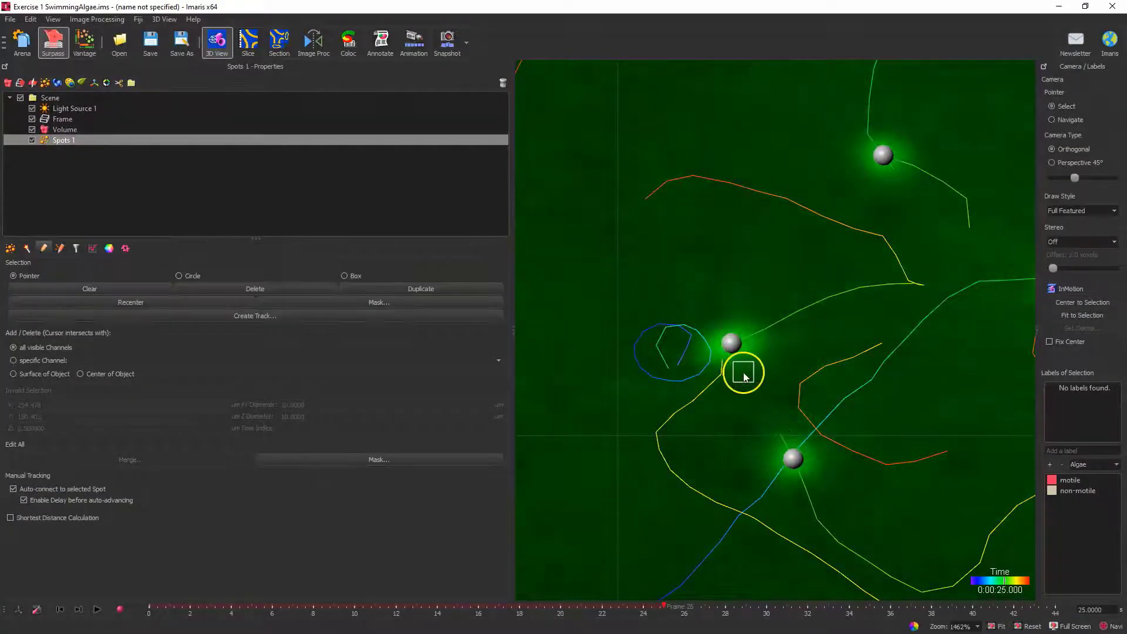
Step: Connect the extended track to the track starting at frame 26 and reorganize the track graph
{"action": "left_click", "coordinate": [59, 248]}
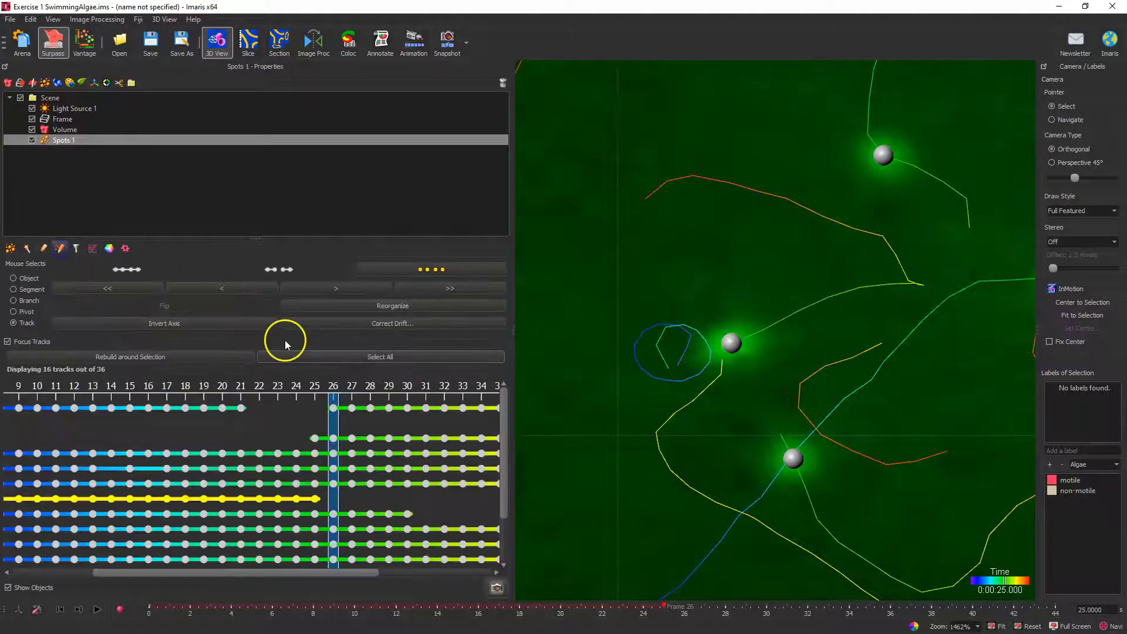
{"action": "left_click", "coordinate": [351, 409]}
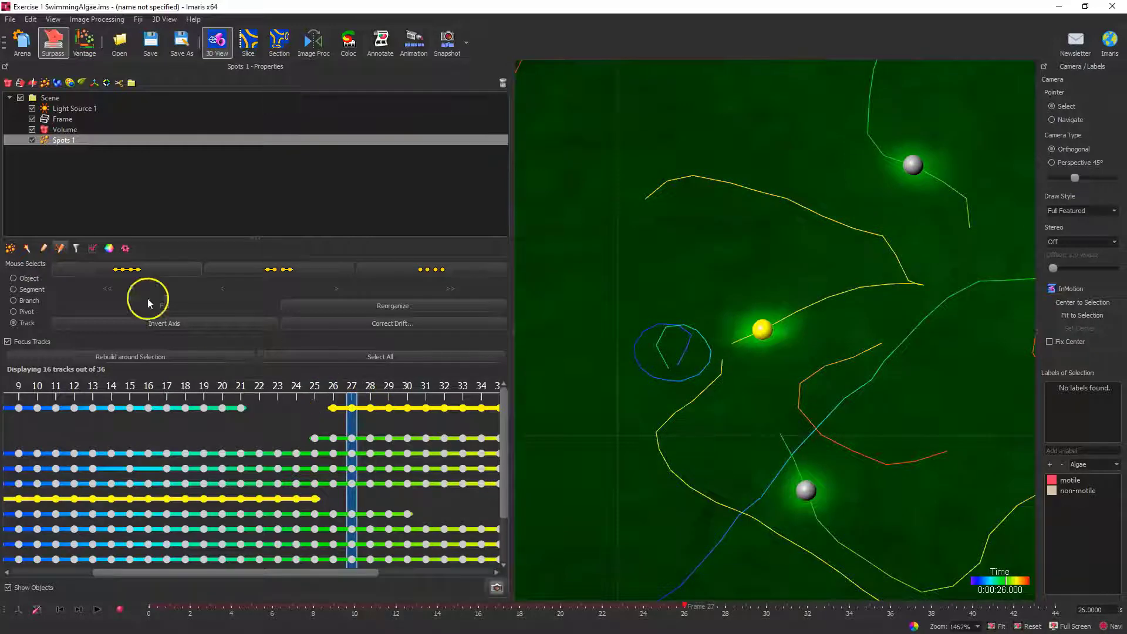
{"action": "left_click", "coordinate": [127, 270]}
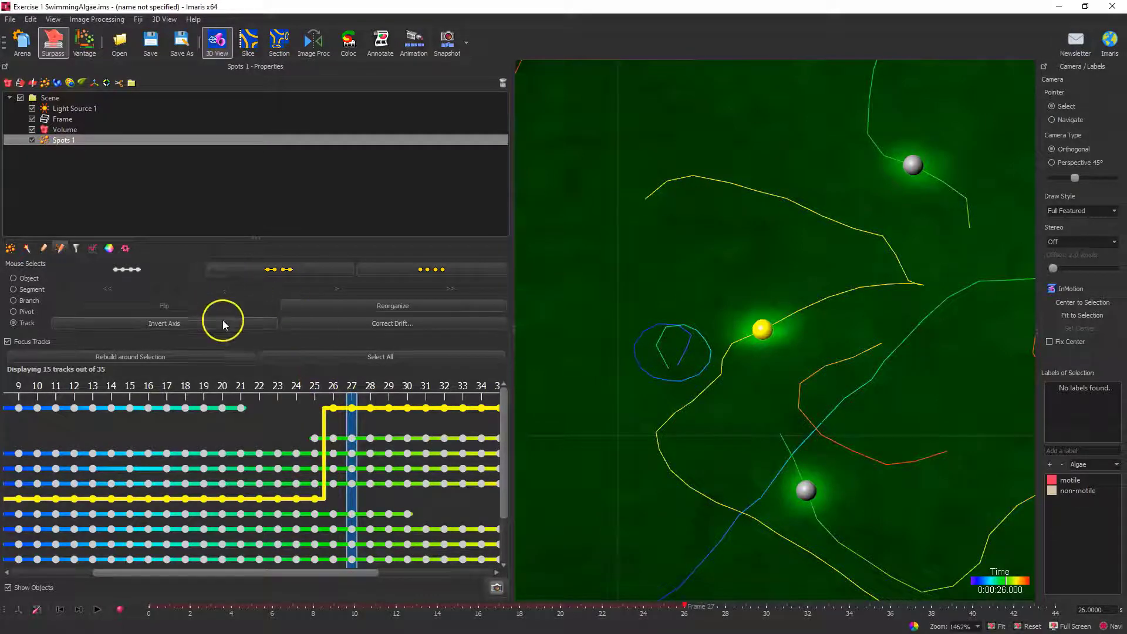
{"action": "left_click", "coordinate": [356, 306]}
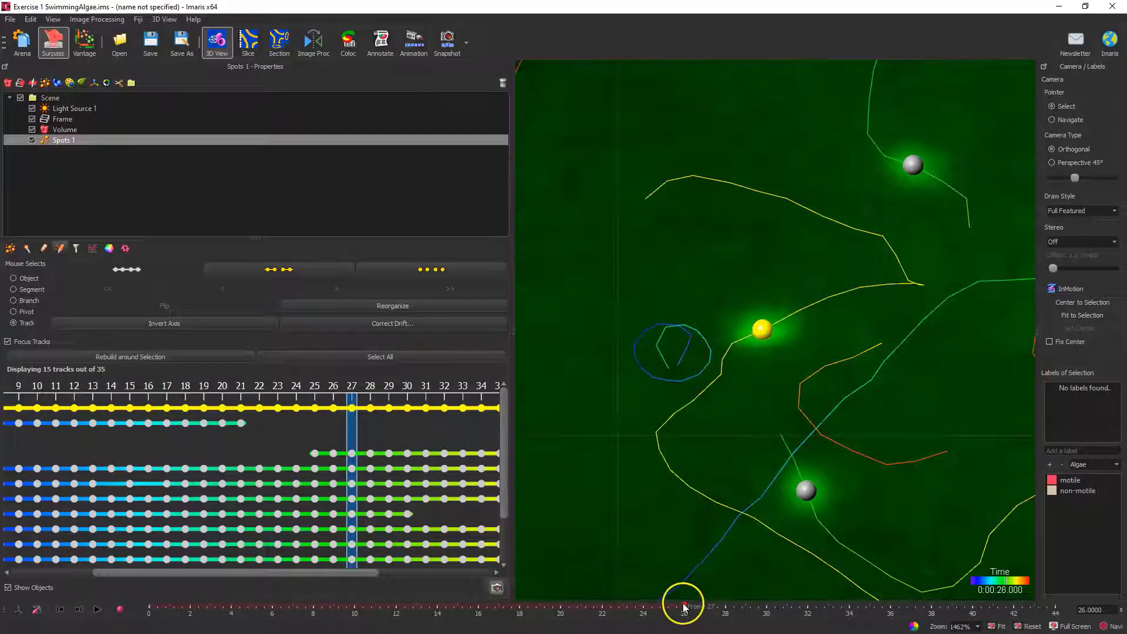
Step: Select the circling alga's track at frame 21 and extend it with auto-connected spots at frames 22, 23 and 24
{"action": "left_click_drag", "start_coordinate": [685, 609], "coordinate": [567, 619]}
{"action": "key", "text": "Escape"}
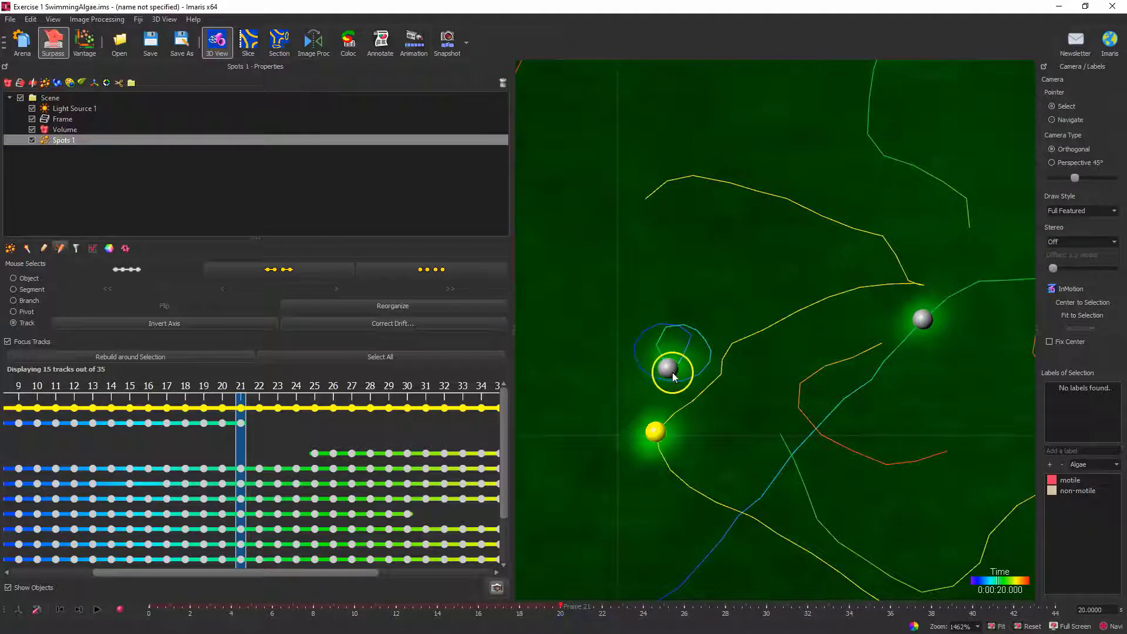
{"action": "left_click", "coordinate": [673, 371]}
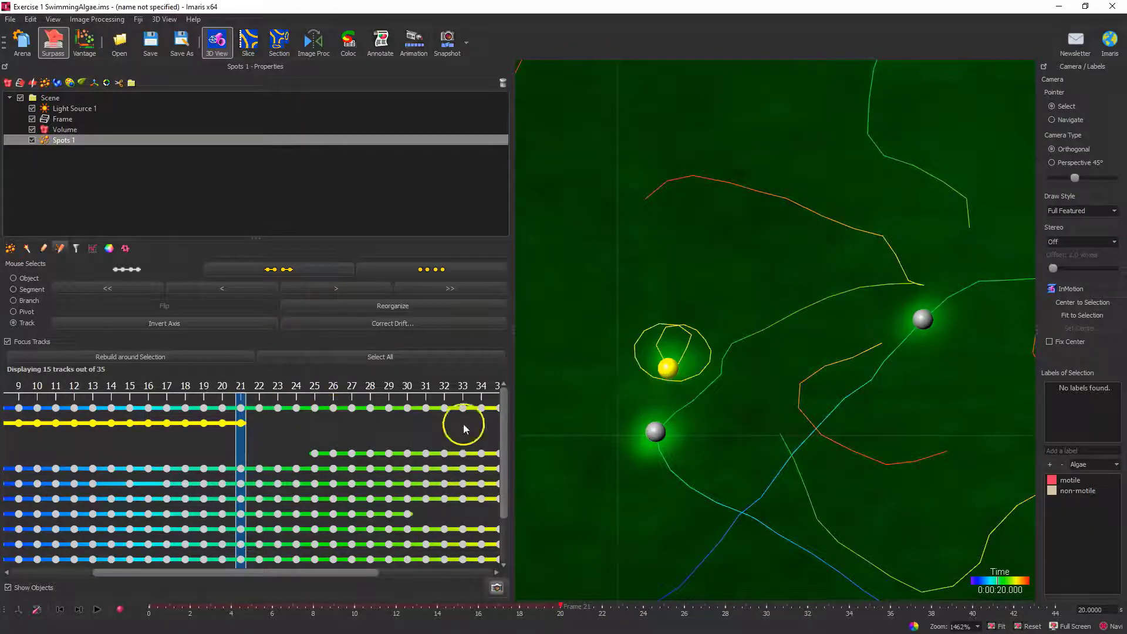
{"action": "left_click", "coordinate": [44, 248]}
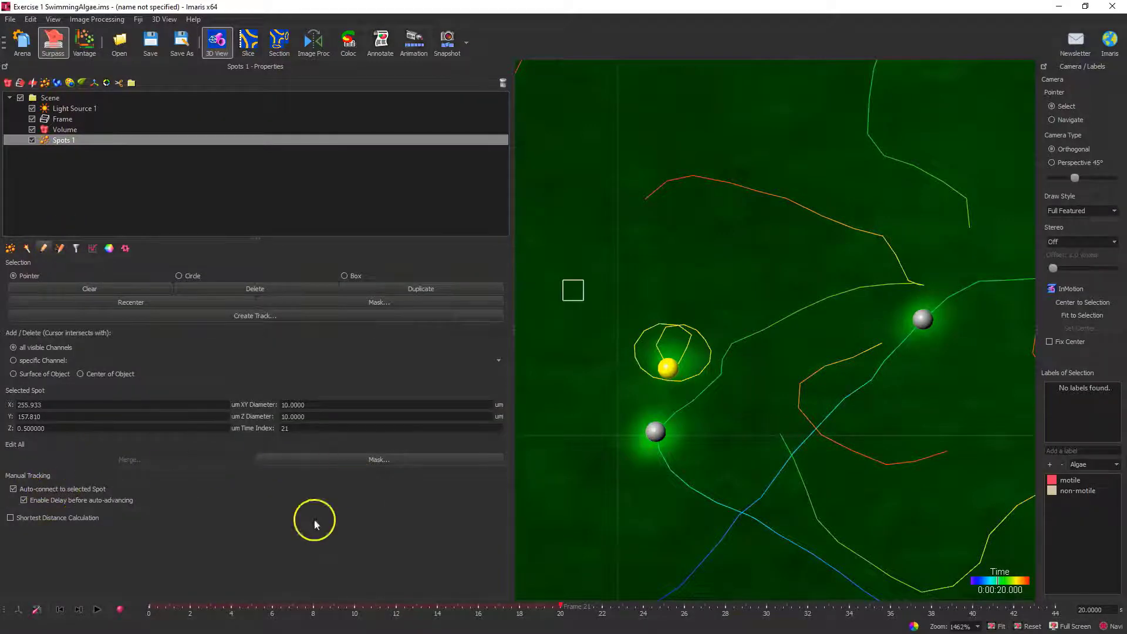
{"action": "left_click", "coordinate": [79, 611]}
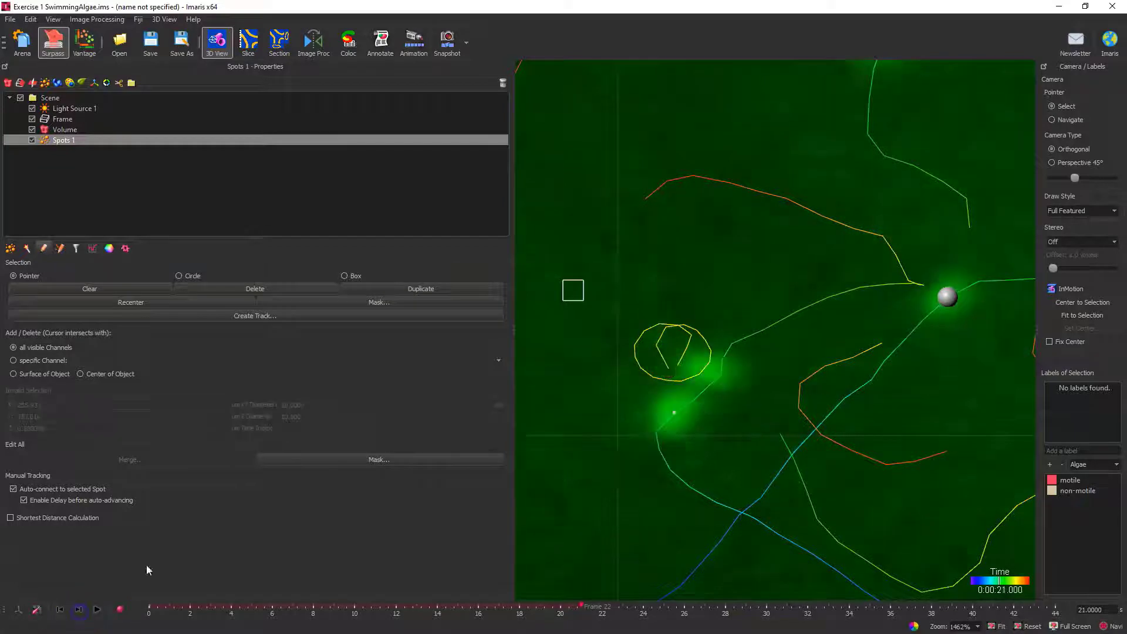
{"action": "left_click", "coordinate": [714, 376], "text": "shift"}
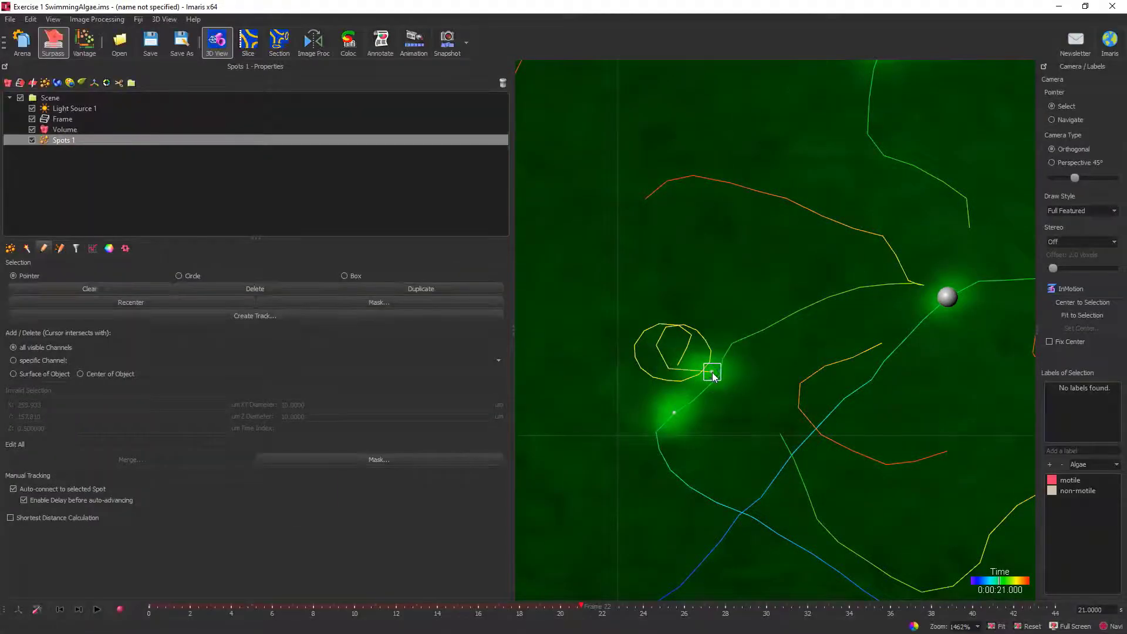
{"action": "left_click", "coordinate": [752, 386], "text": "shift"}
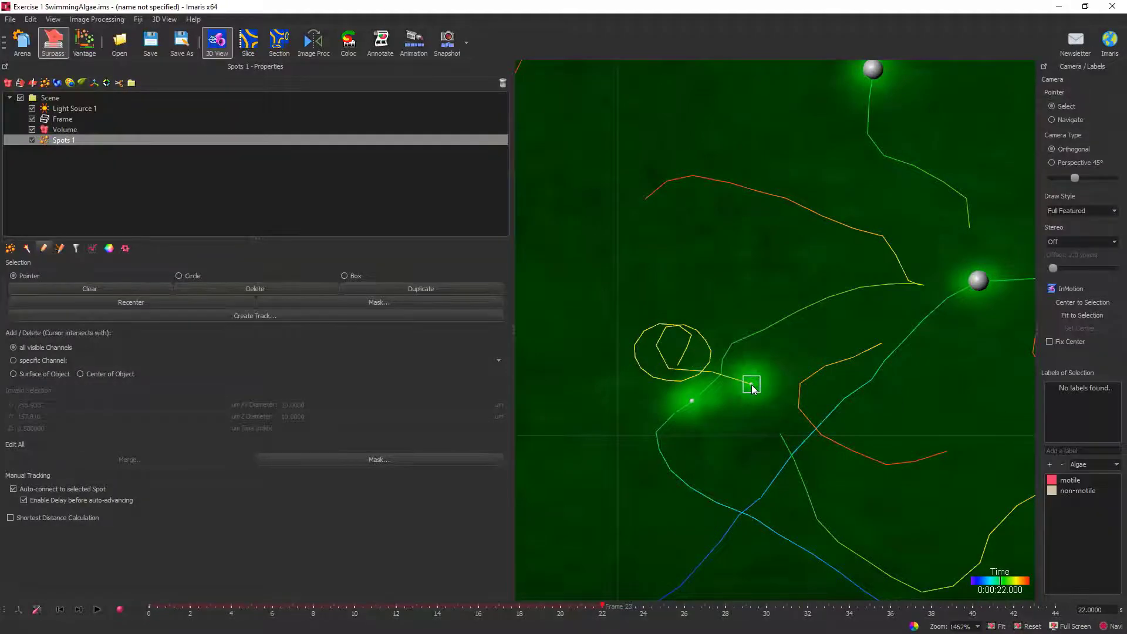
{"action": "left_click", "coordinate": [772, 411], "text": "shift"}
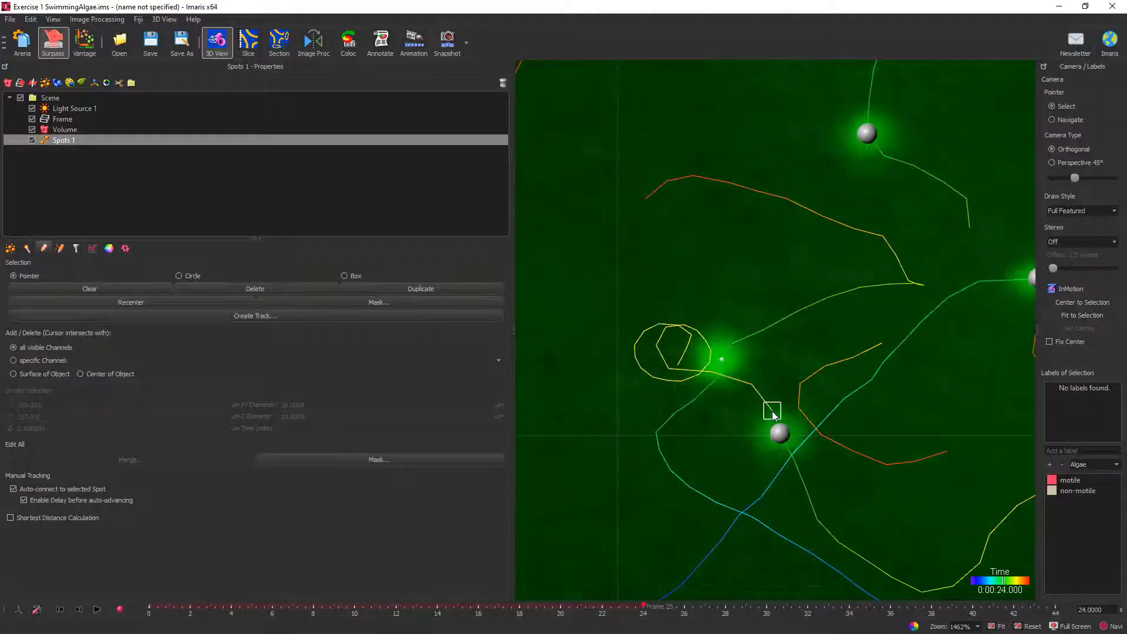
Step: Connect the circling alga's track ending at frame 24 to the track starting at frame 25, and reorganize the track graph
{"action": "left_click", "coordinate": [61, 248]}
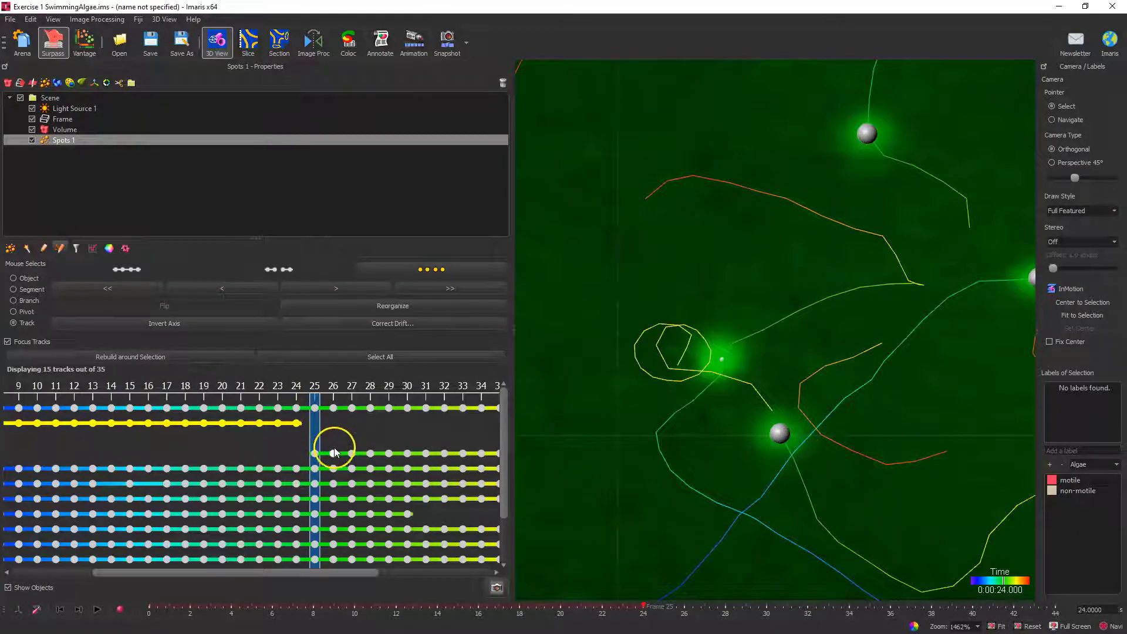
{"action": "key", "text": "Escape"}
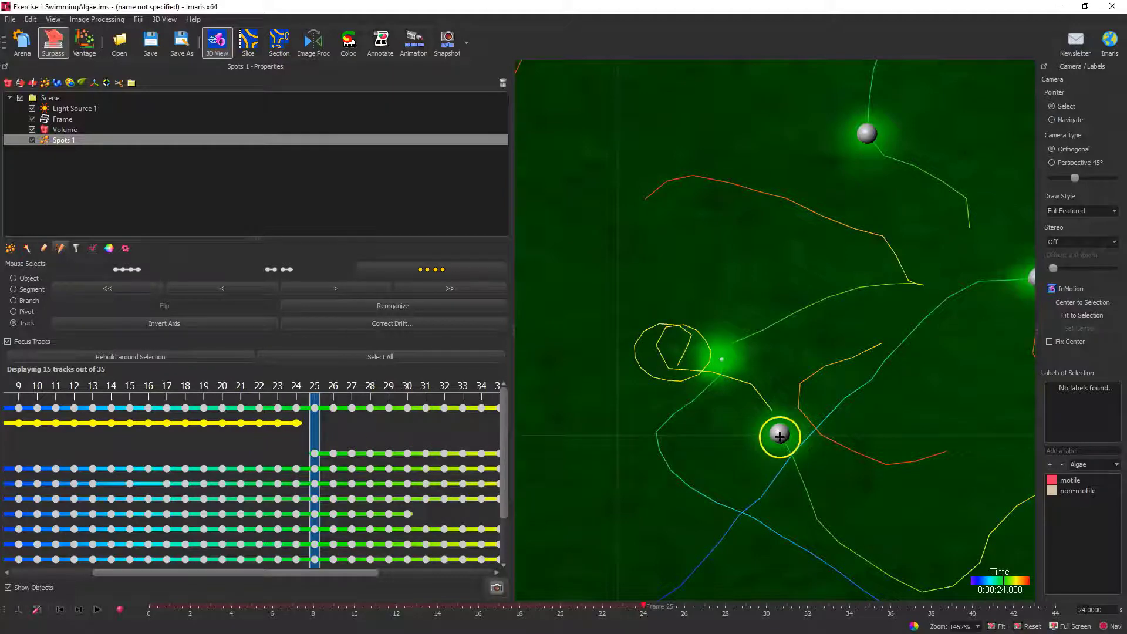
{"action": "left_click", "coordinate": [587, 426]}
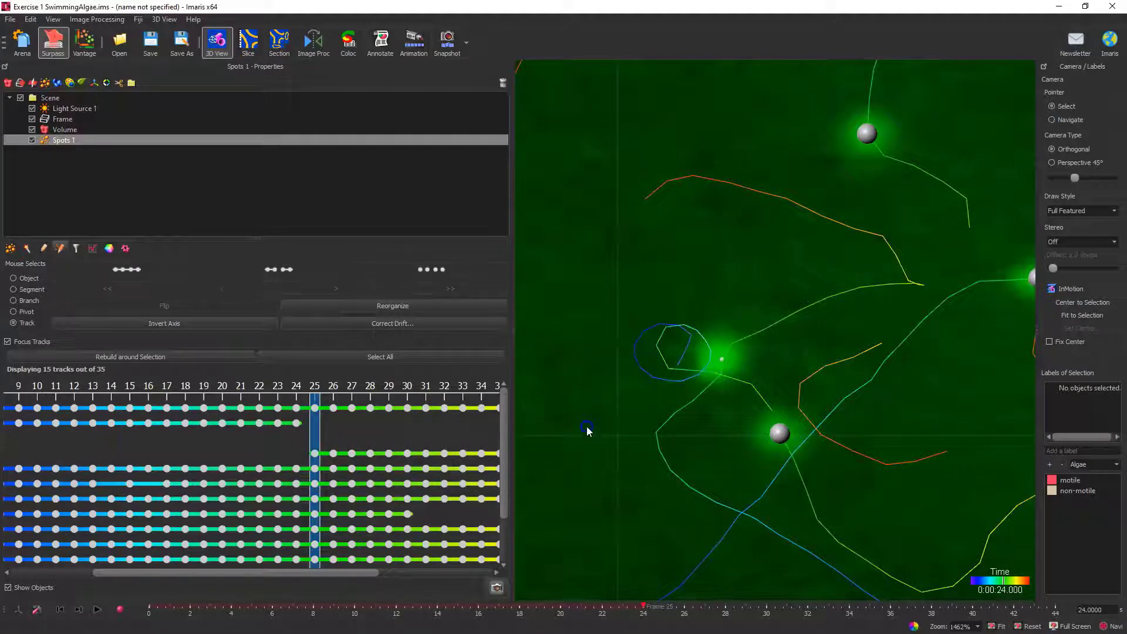
{"action": "left_click", "coordinate": [749, 387]}
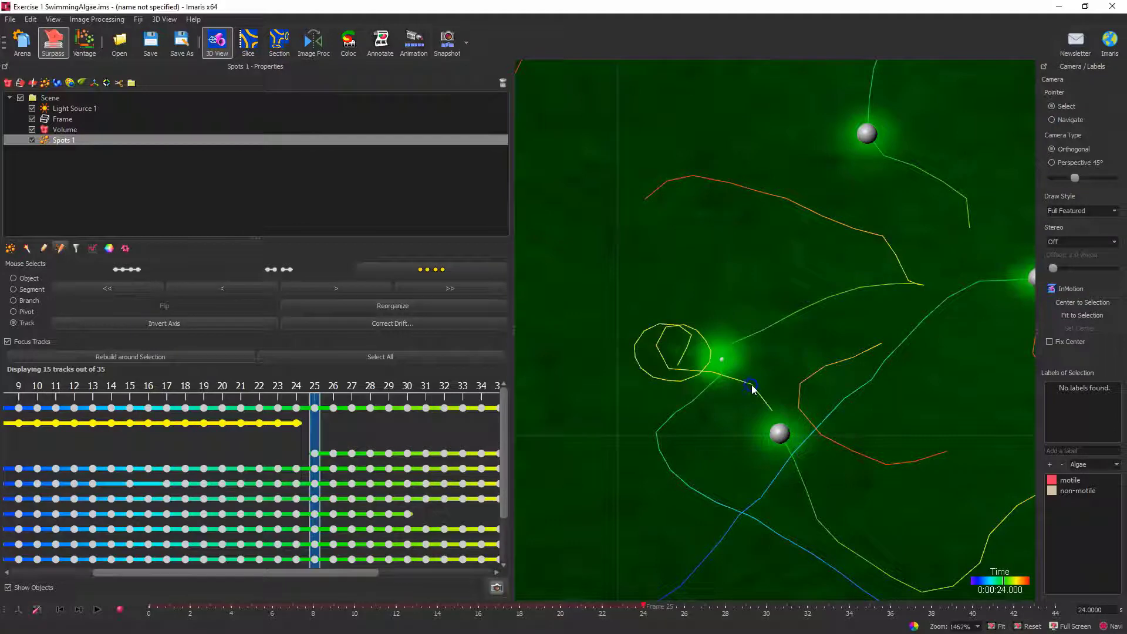
{"action": "left_click", "coordinate": [781, 433]}
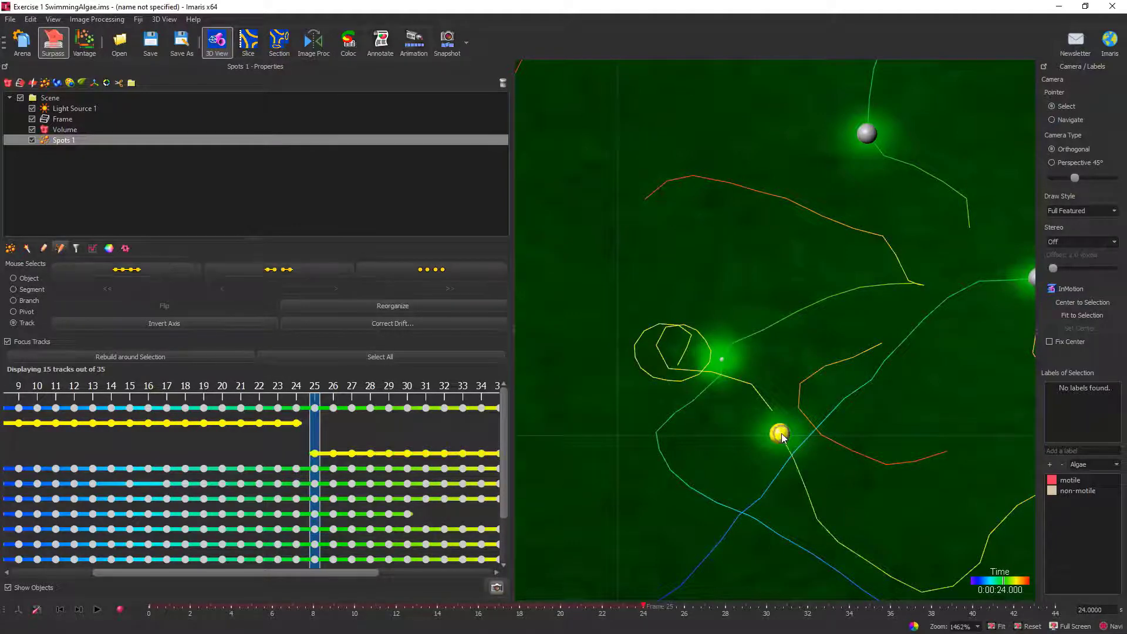
{"action": "left_click", "coordinate": [135, 268]}
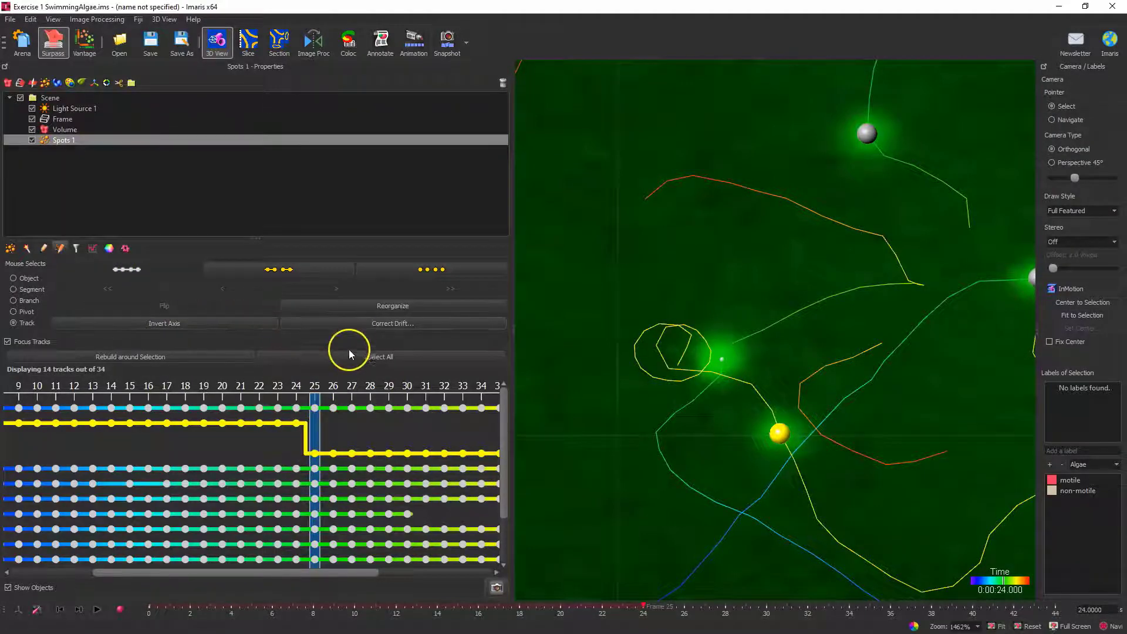
{"action": "left_click", "coordinate": [382, 306]}
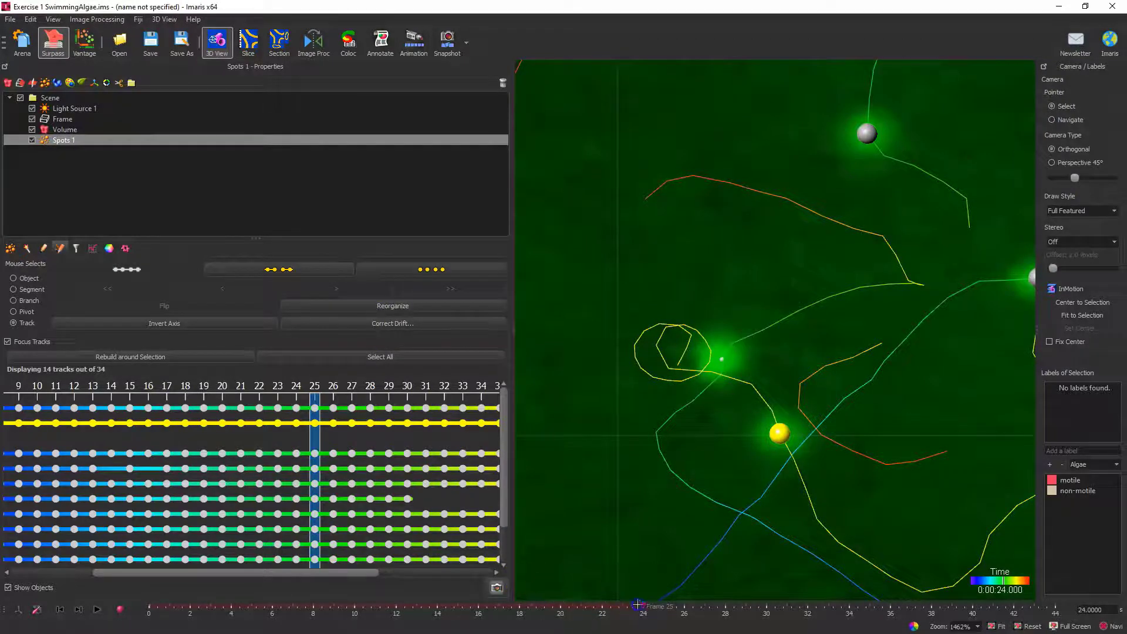
Step: Go to frames 36 and 37 and examine the neighbouring tracks where a new track starts at frame 36
{"action": "left_click_drag", "start_coordinate": [637, 604], "coordinate": [868, 611]}
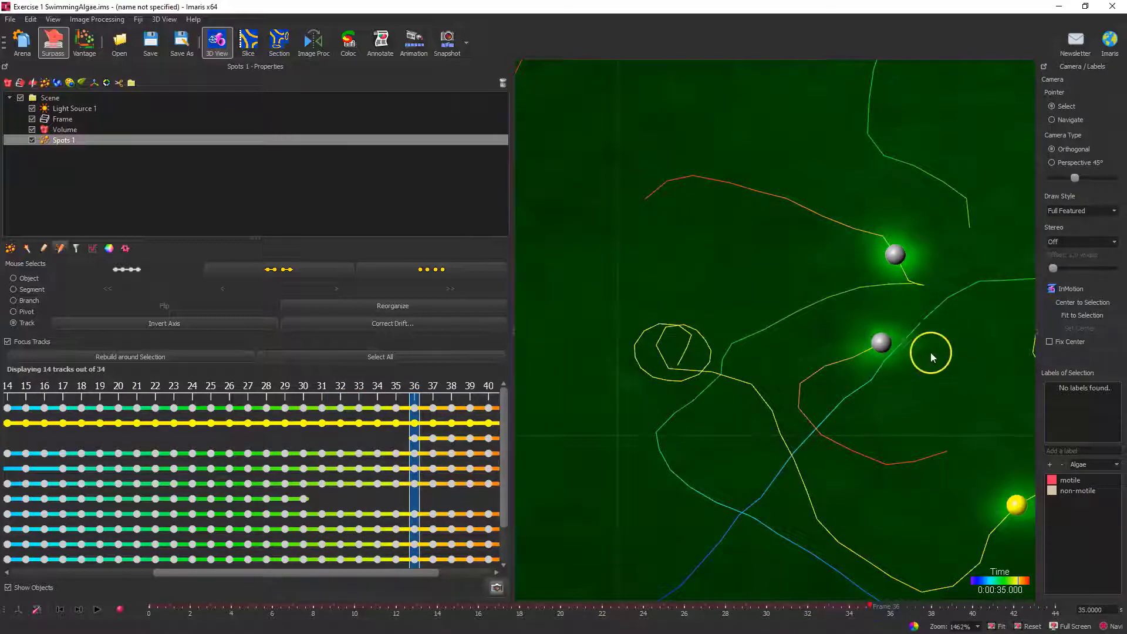
{"action": "scroll", "coordinate": [966, 323], "scroll_direction": "up", "scroll_amount": 4}
{"action": "right_click_drag", "start_coordinate": [943, 334], "coordinate": [738, 400]}
{"action": "scroll", "coordinate": [742, 370], "scroll_direction": "down", "scroll_amount": 4}
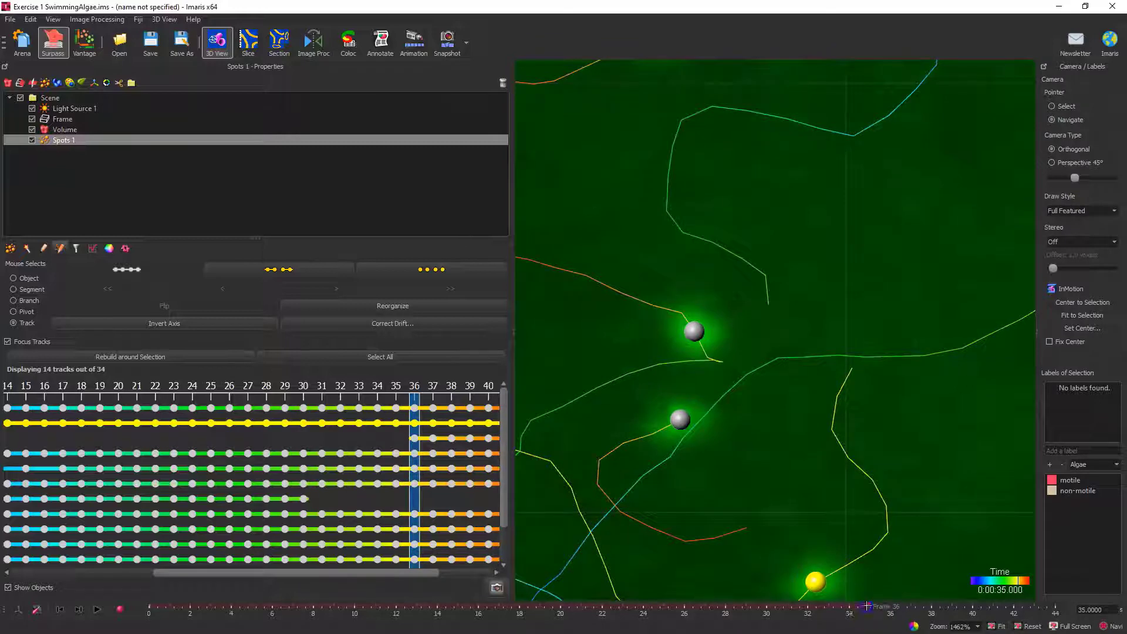
{"action": "left_click_drag", "start_coordinate": [868, 611], "coordinate": [886, 592]}
{"action": "key", "text": "Escape"}
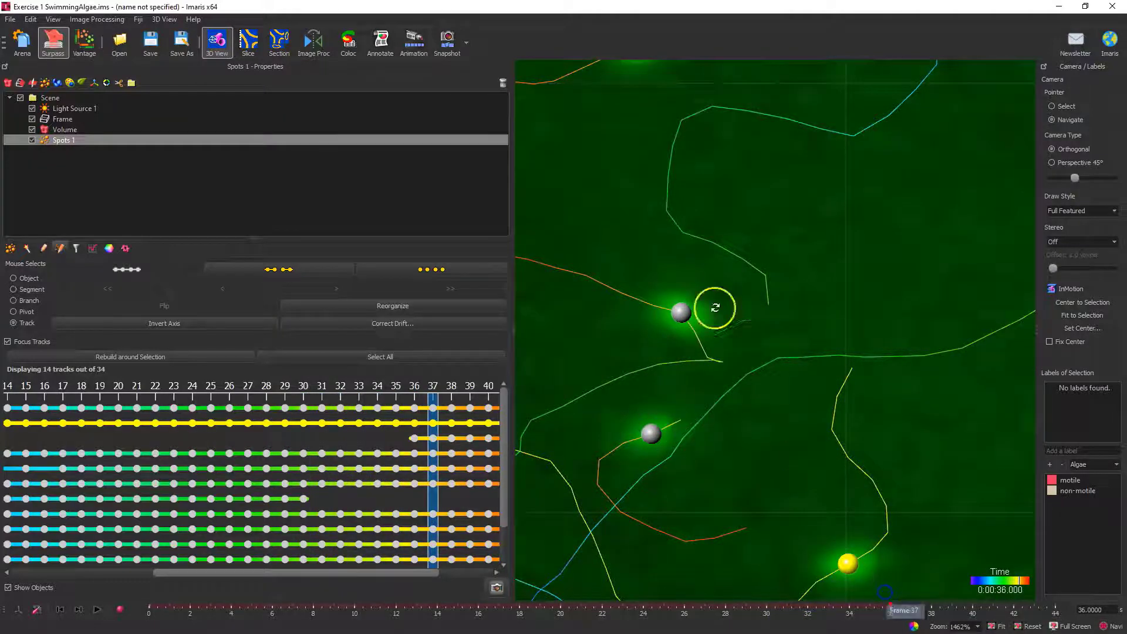
Step: Step back from frame 37 to frame 30 and return to frame 31, examining how the two algae cross
{"action": "left_click", "coordinate": [60, 610]}
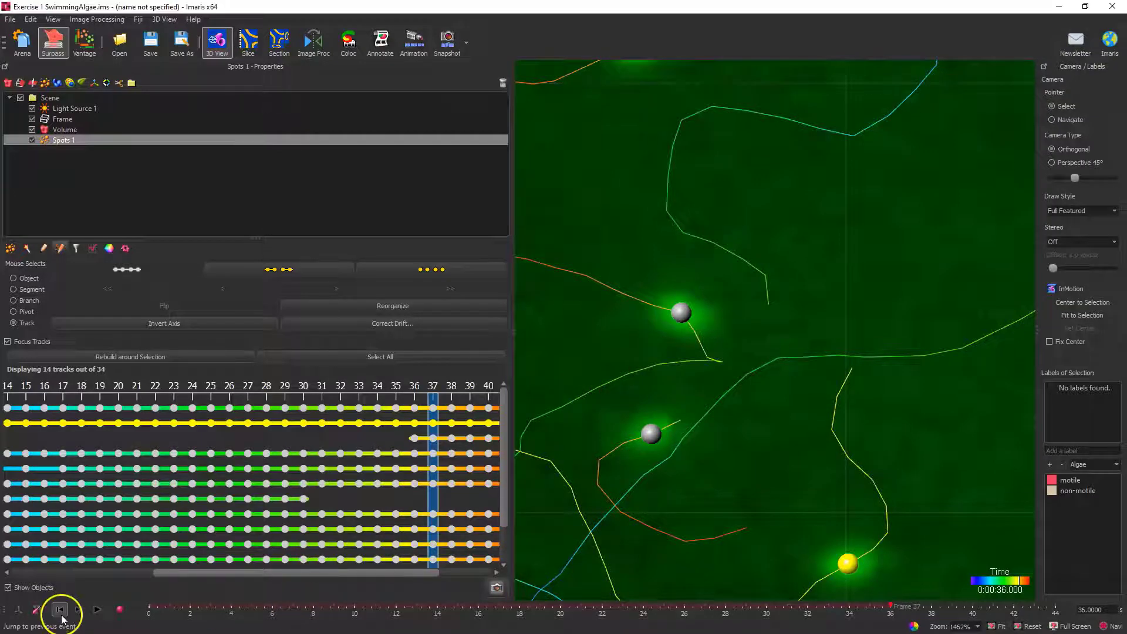
{"action": "left_click", "coordinate": [60, 610]}
{"action": "left_click", "coordinate": [60, 610]}
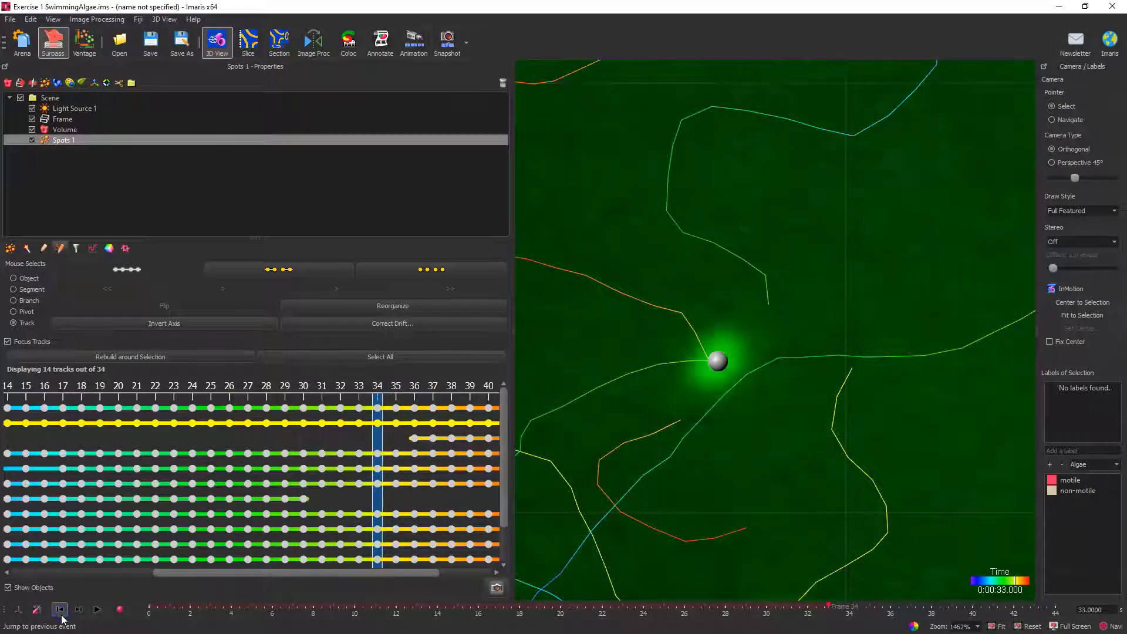
{"action": "left_click", "coordinate": [60, 610]}
{"action": "left_click", "coordinate": [61, 613]}
{"action": "left_click", "coordinate": [61, 613]}
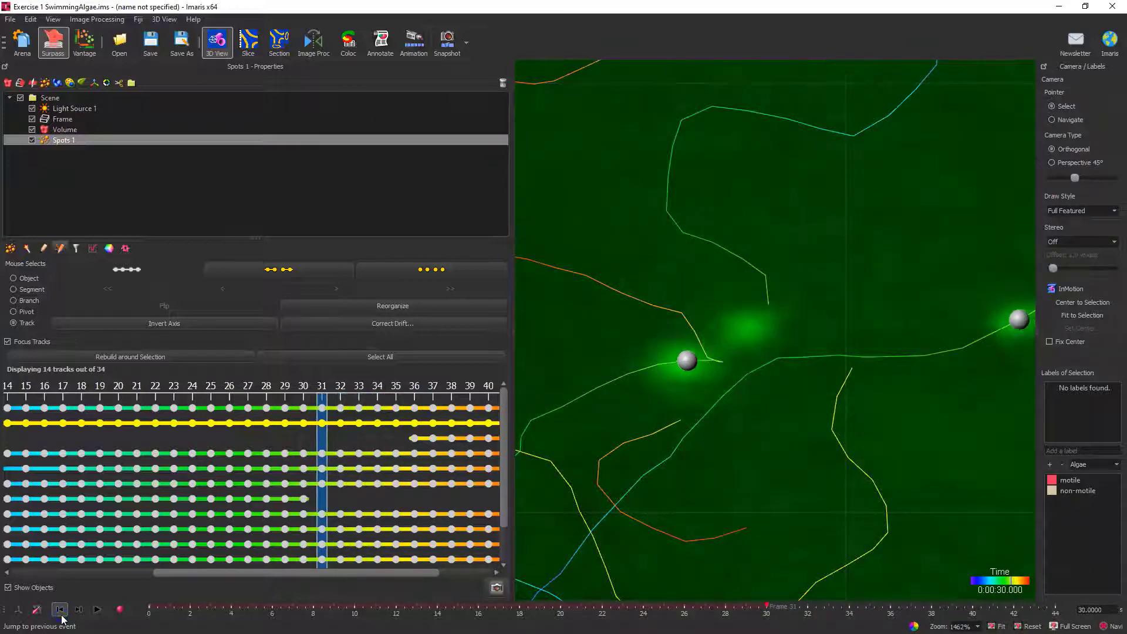
{"action": "left_click", "coordinate": [61, 610]}
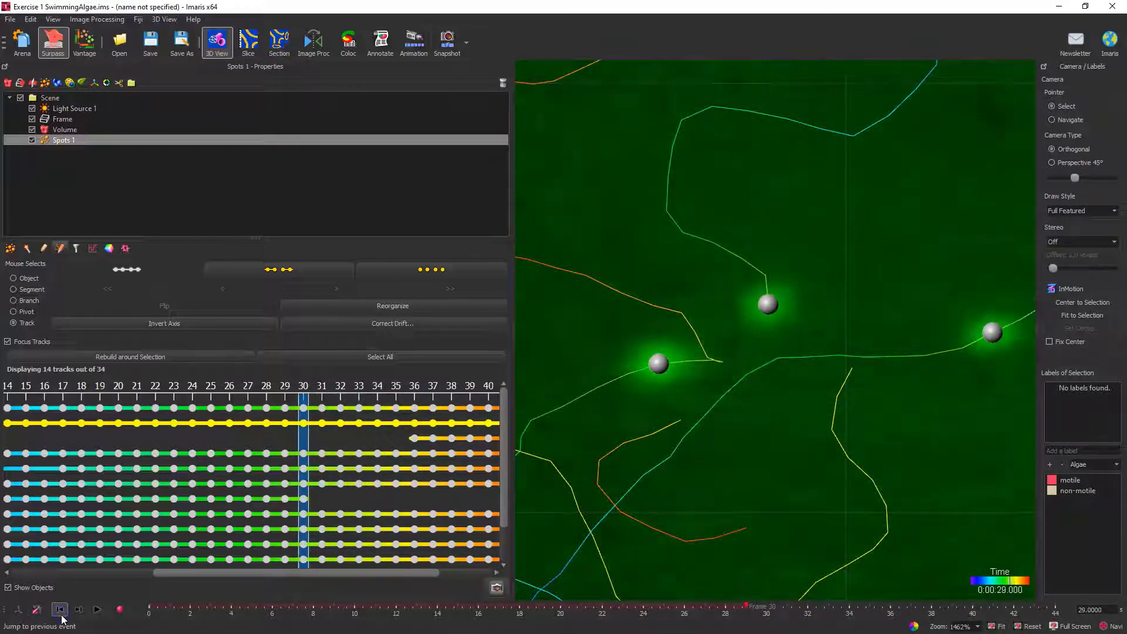
{"action": "left_click", "coordinate": [79, 610]}
{"action": "left_click", "coordinate": [78, 611]}
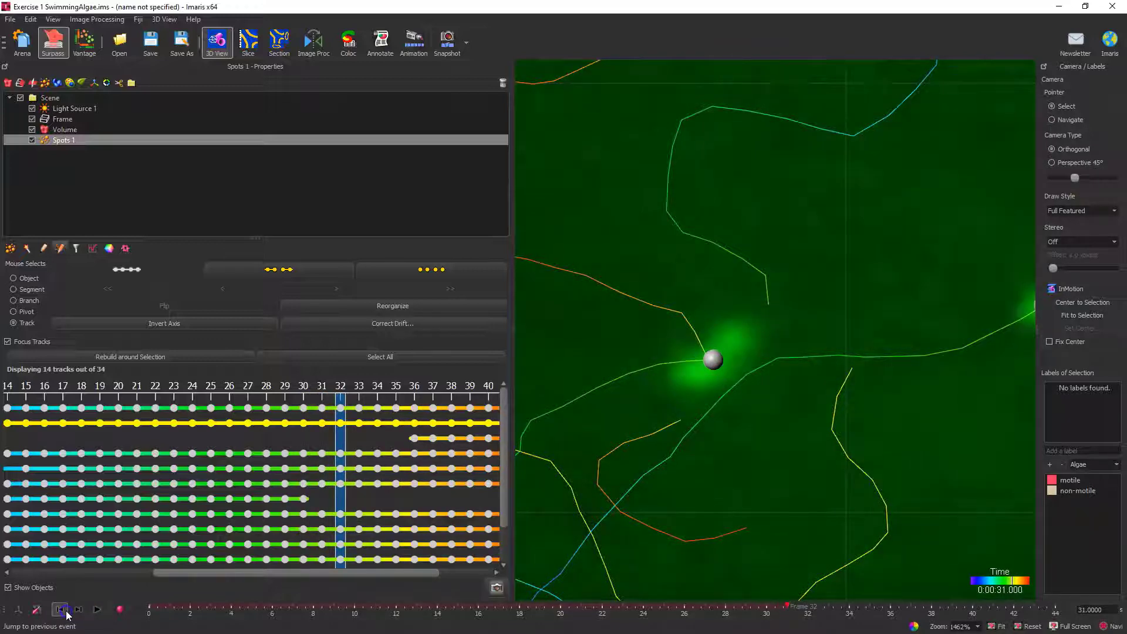
{"action": "left_click", "coordinate": [61, 611]}
Step: Select the track of the alga entering the crossing at frame 31 and disconnect it between frames 31 and 32
{"action": "left_click", "coordinate": [299, 577]}
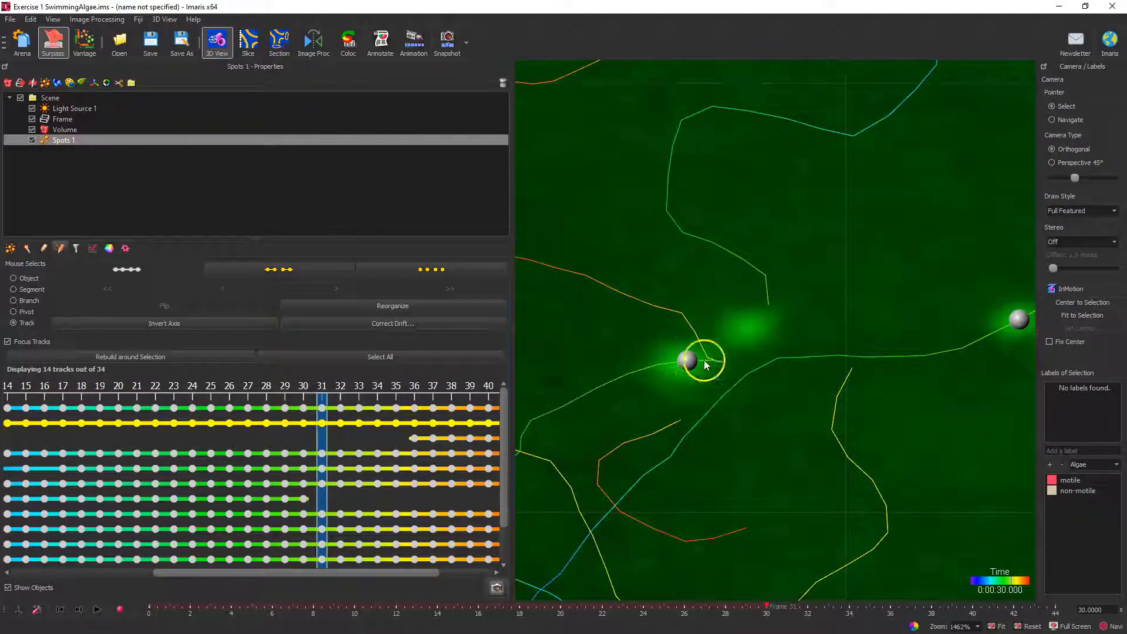
{"action": "left_click", "coordinate": [688, 360]}
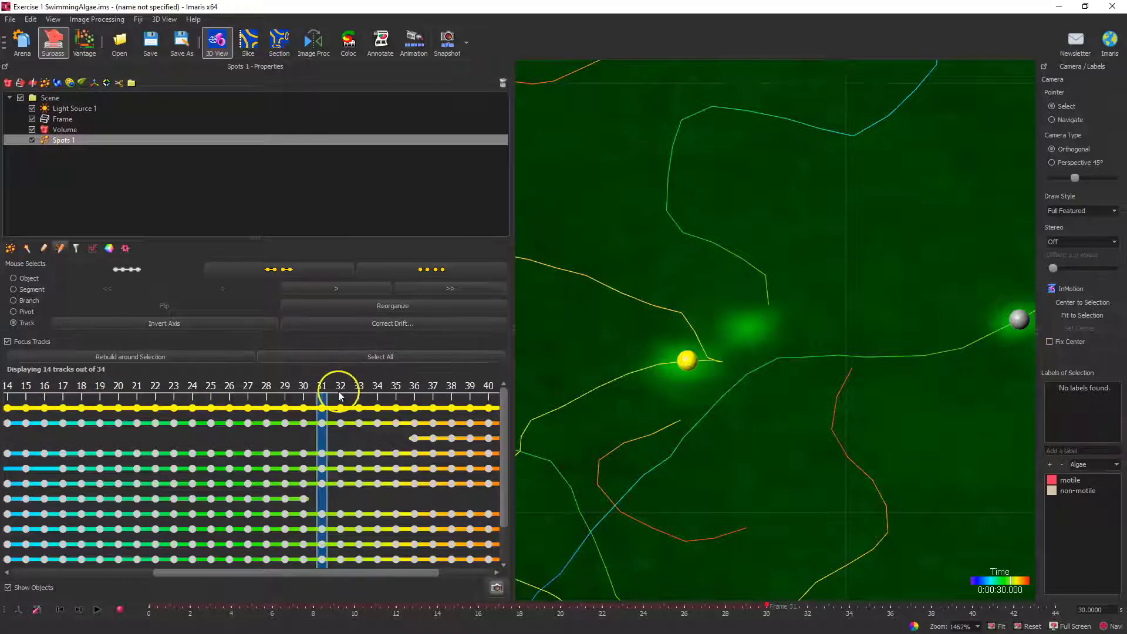
{"action": "left_click", "coordinate": [228, 532]}
{"action": "left_click", "coordinate": [78, 609]}
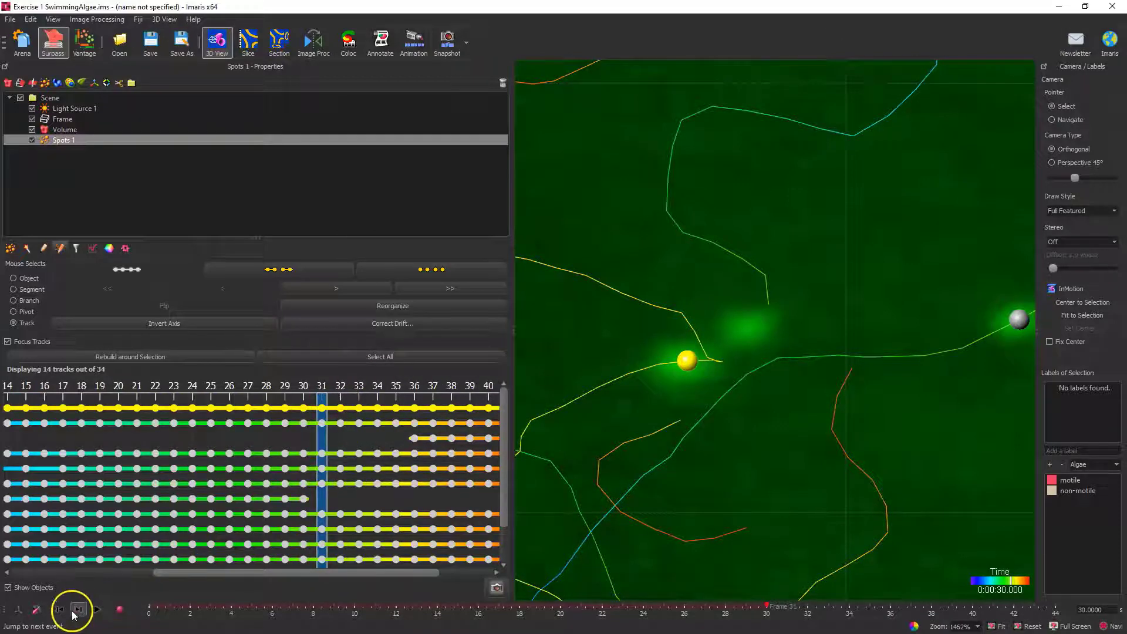
{"action": "left_click", "coordinate": [287, 267]}
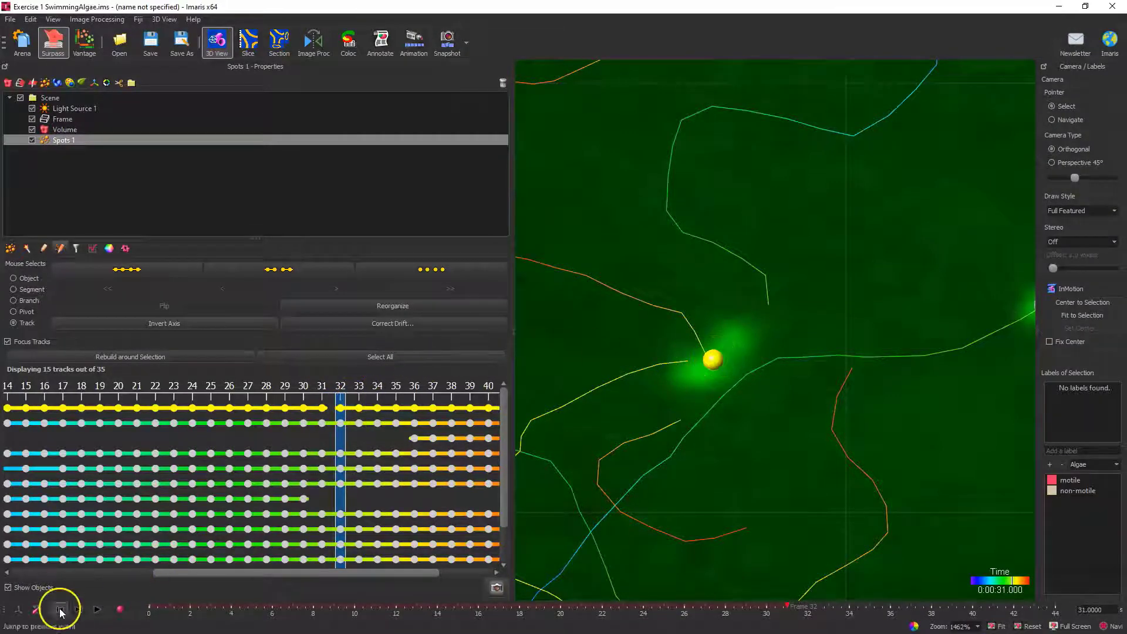
Step: Advance to frame 36 and disconnect the selected track between frames 35 and 36
{"action": "left_click", "coordinate": [78, 609]}
{"action": "left_click", "coordinate": [78, 609]}
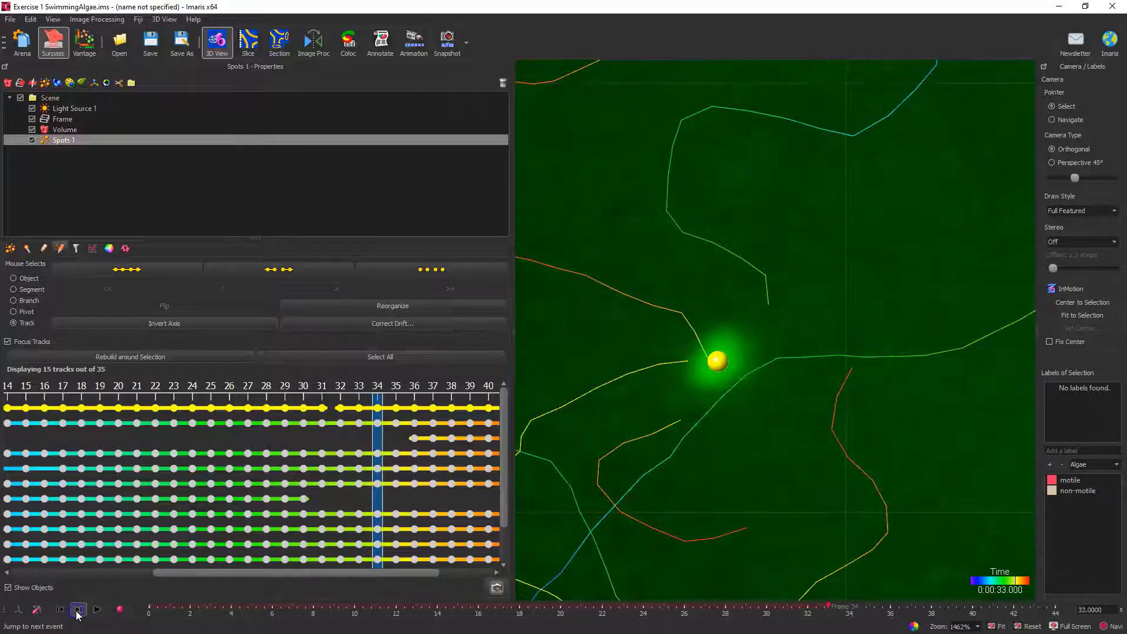
{"action": "left_click", "coordinate": [78, 609]}
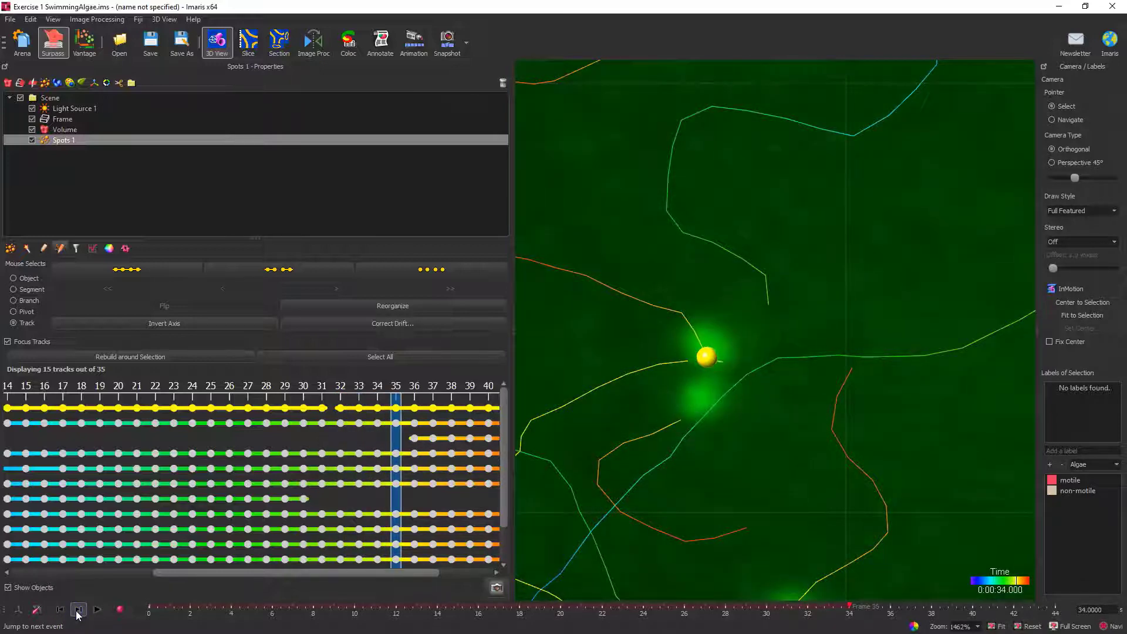
{"action": "left_click", "coordinate": [78, 610]}
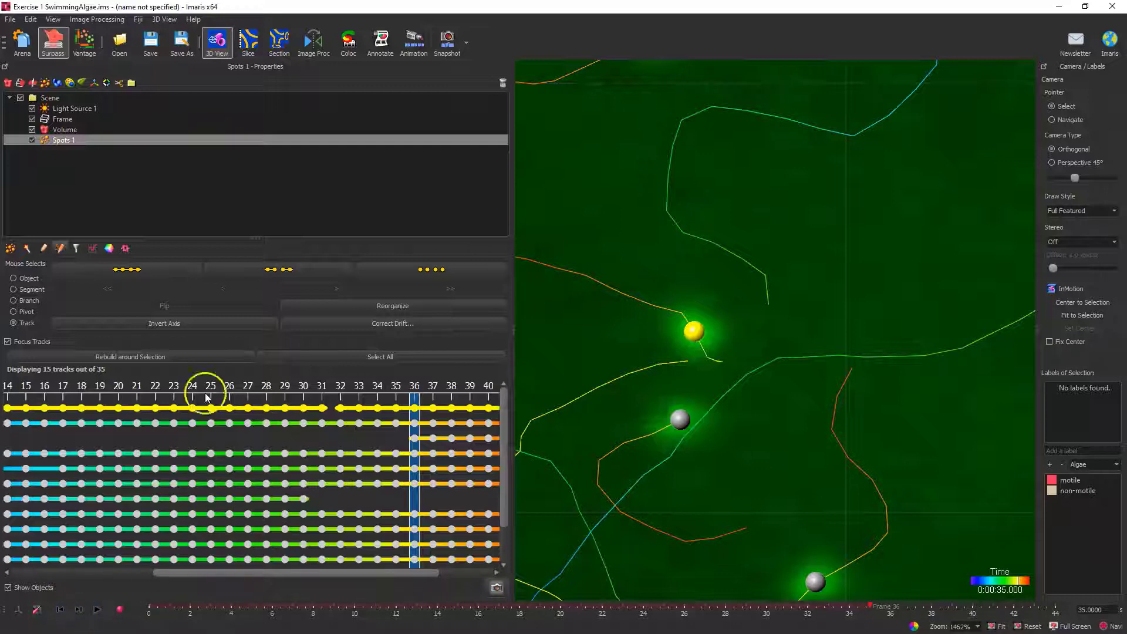
{"action": "left_click", "coordinate": [267, 270]}
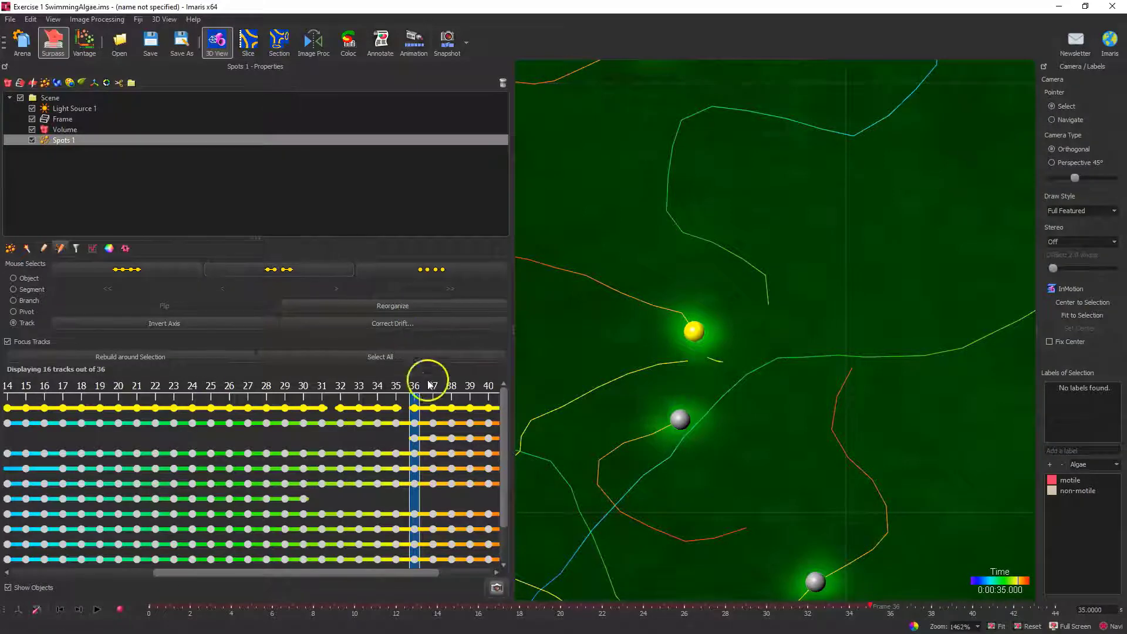
Step: Select the isolated track piece spanning frames 32 to 35 and delete its spots
{"action": "left_click", "coordinate": [376, 409]}
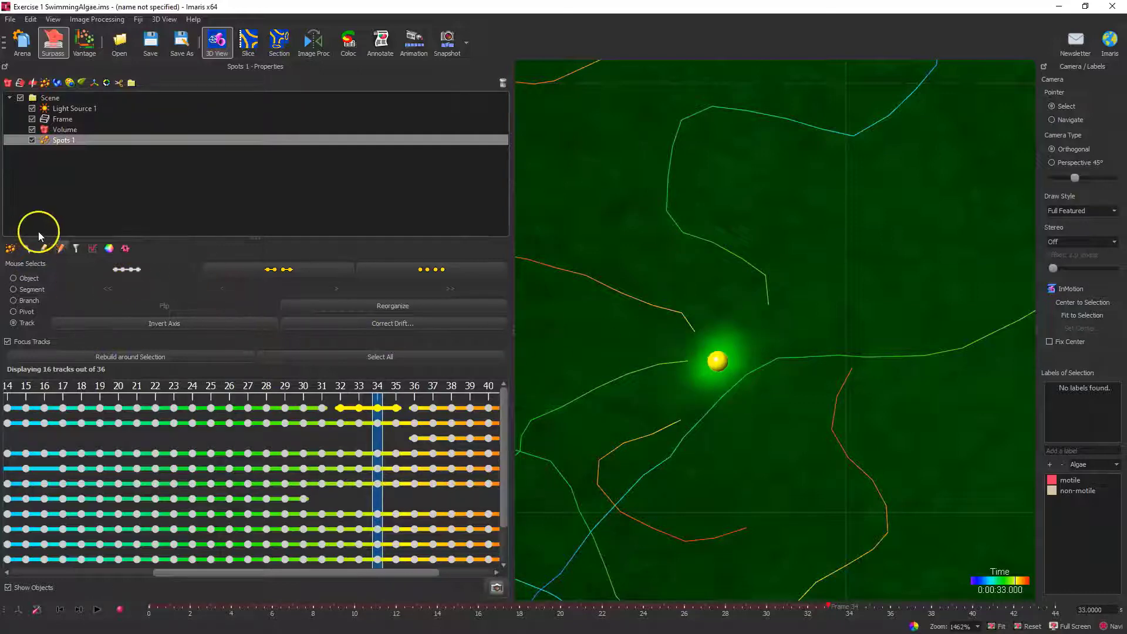
{"action": "left_click", "coordinate": [44, 249]}
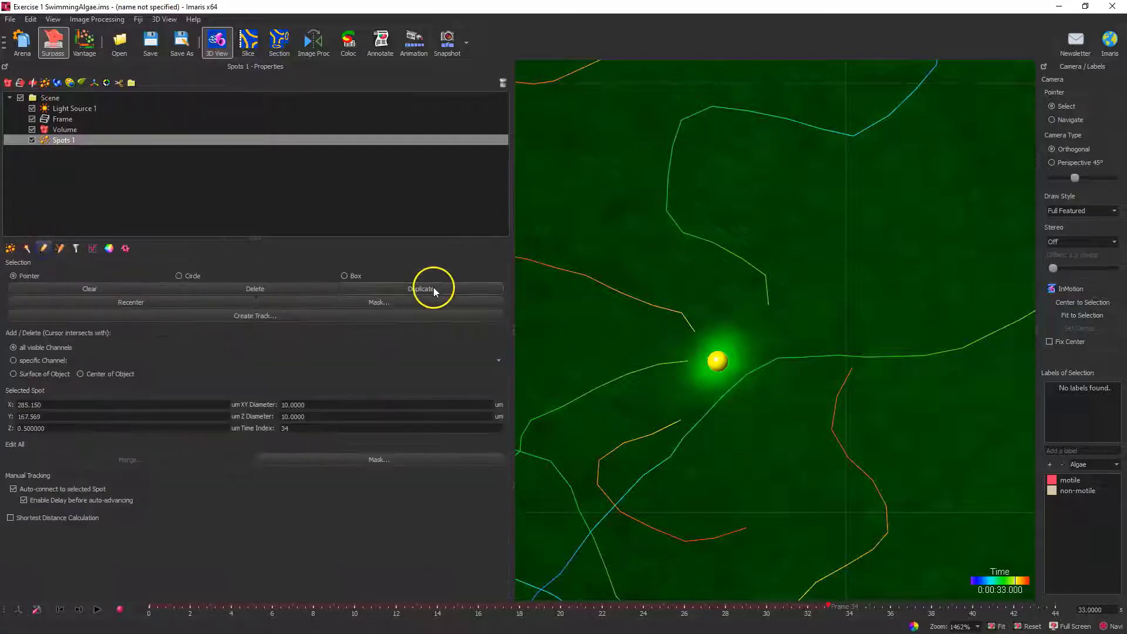
{"action": "left_click", "coordinate": [268, 288]}
{"action": "key", "text": "Escape"}
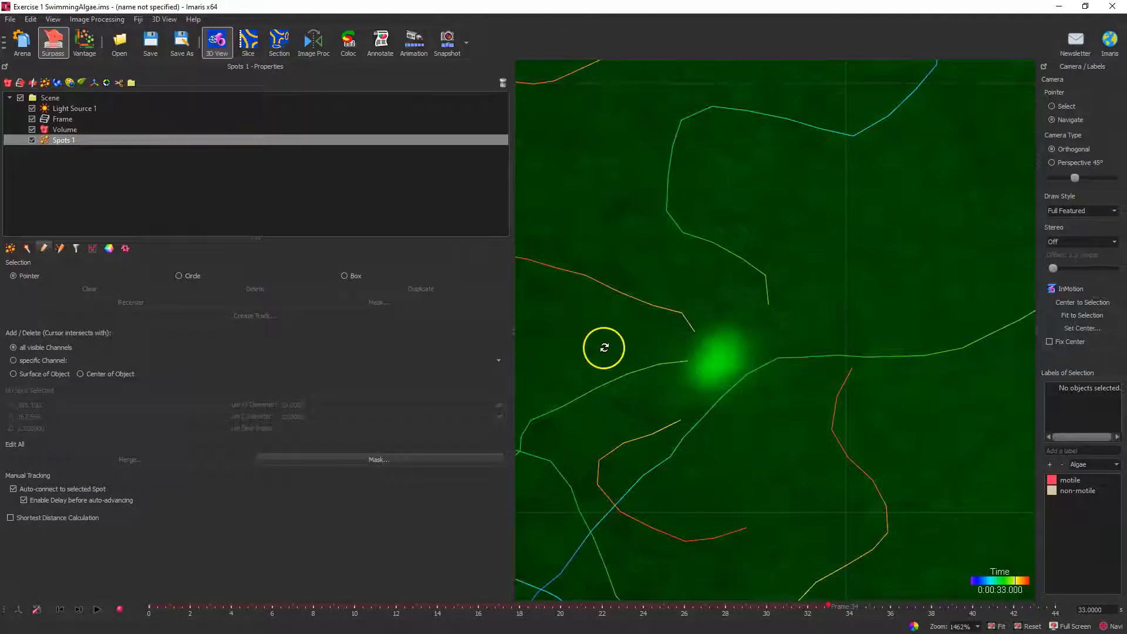
Step: Connect the track ending at frame 31 to the upper track starting at frame 36, bridging the deleted spots
{"action": "left_click", "coordinate": [61, 247]}
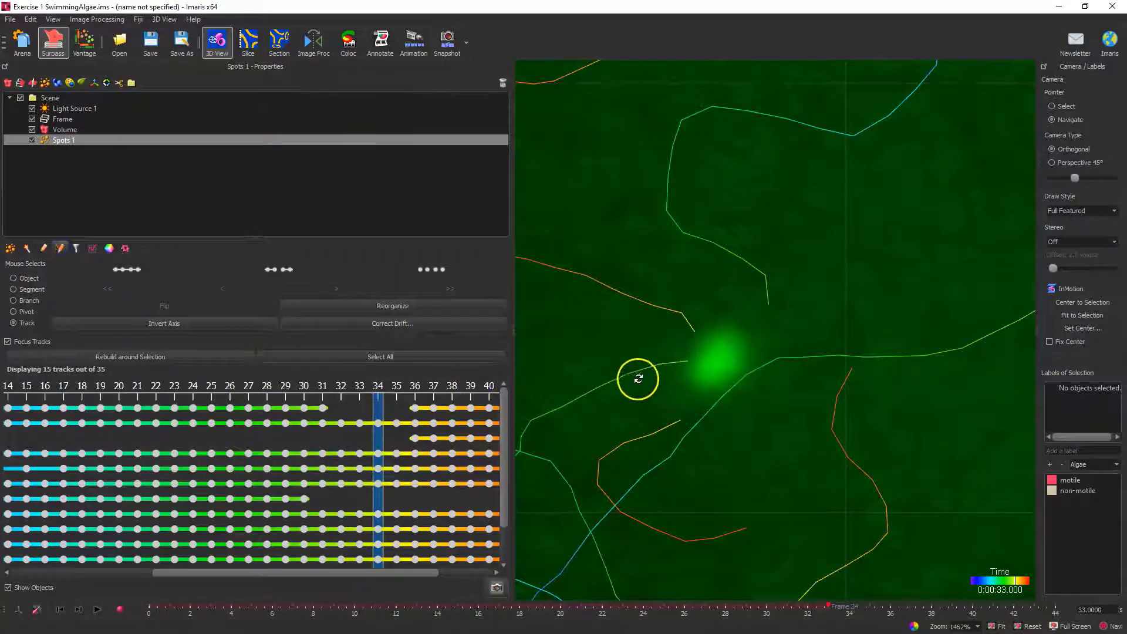
{"action": "key", "text": "Escape"}
{"action": "left_click", "coordinate": [642, 368]}
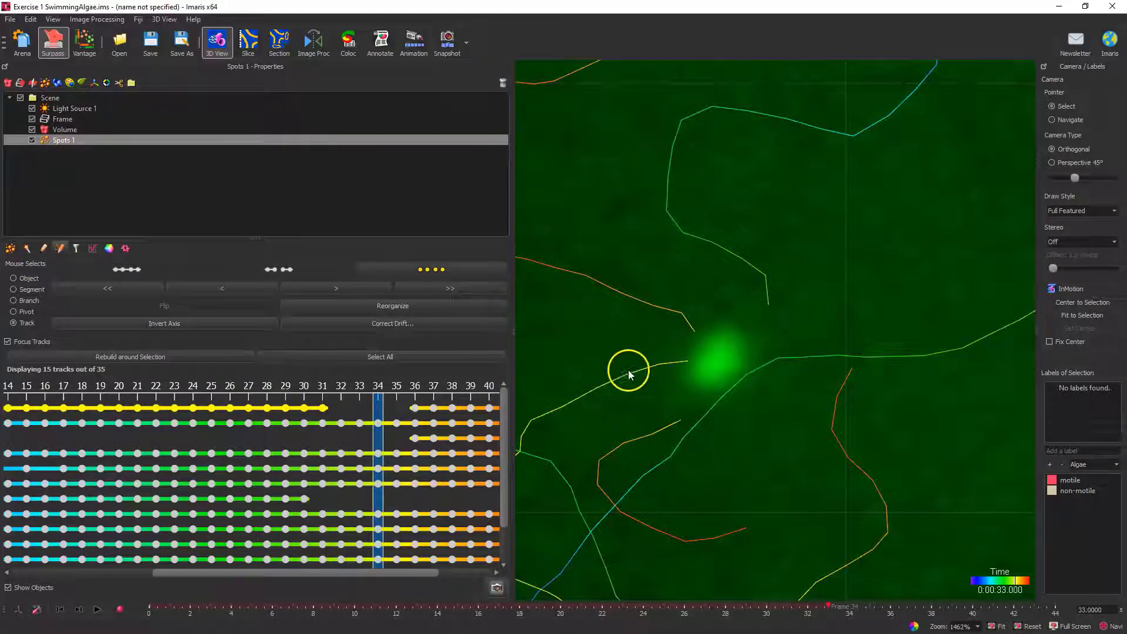
{"action": "left_click", "coordinate": [688, 320]}
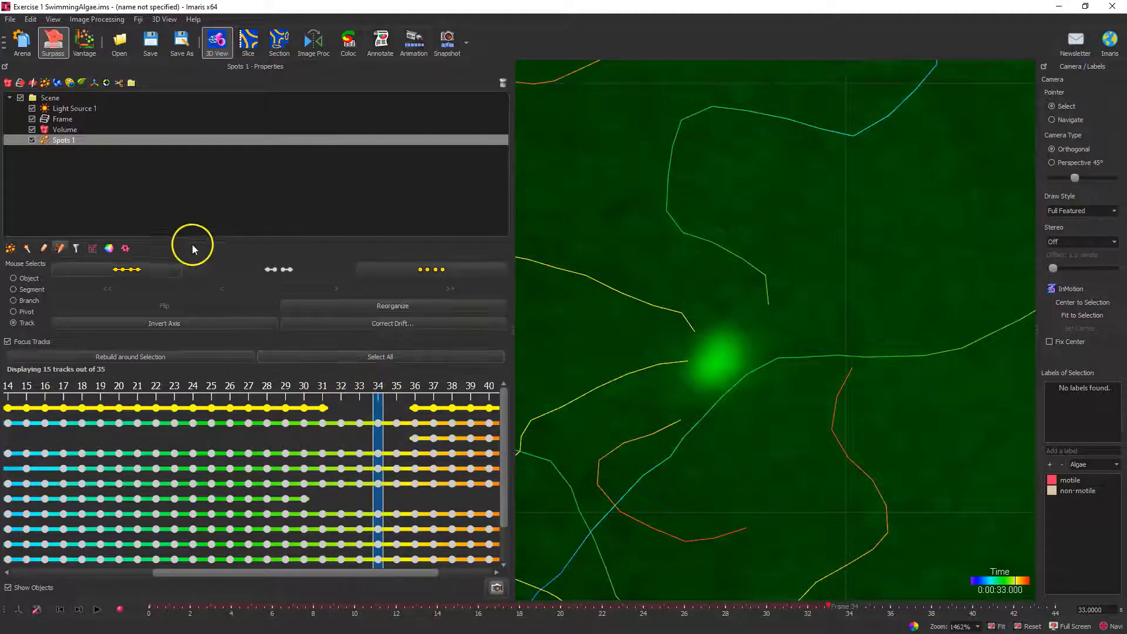
{"action": "left_click", "coordinate": [142, 270]}
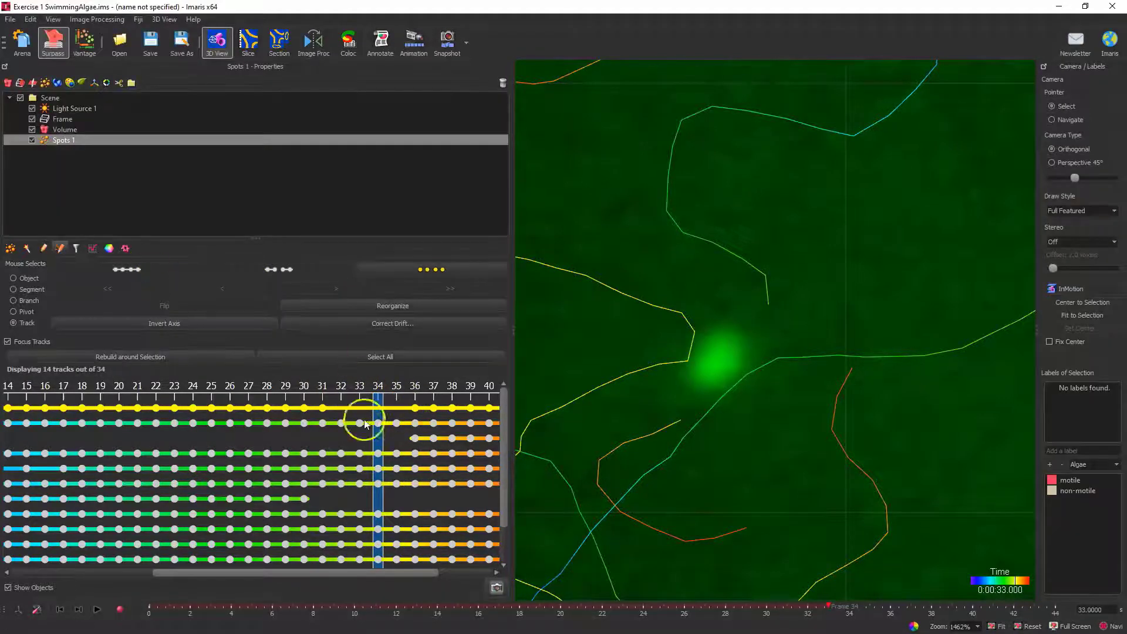
Step: Connect the track ending at frame 30 to the lower track starting at frame 36 across the crossing
{"action": "scroll", "coordinate": [340, 411], "scroll_direction": "up", "scroll_amount": 2}
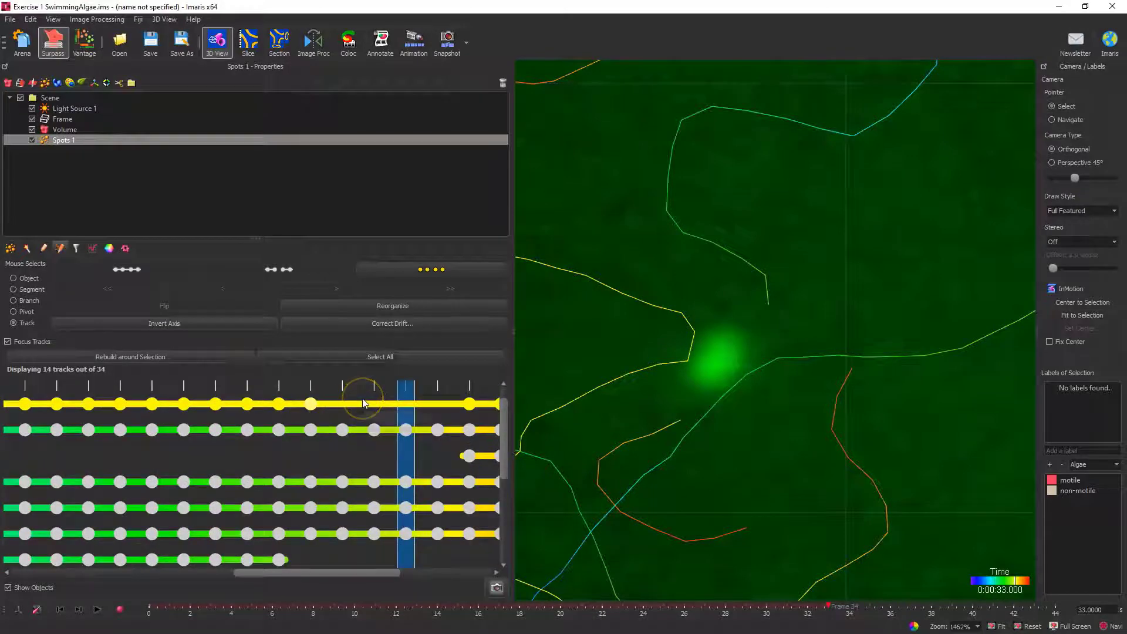
{"action": "left_click", "coordinate": [649, 403]}
{"action": "left_click", "coordinate": [737, 352]}
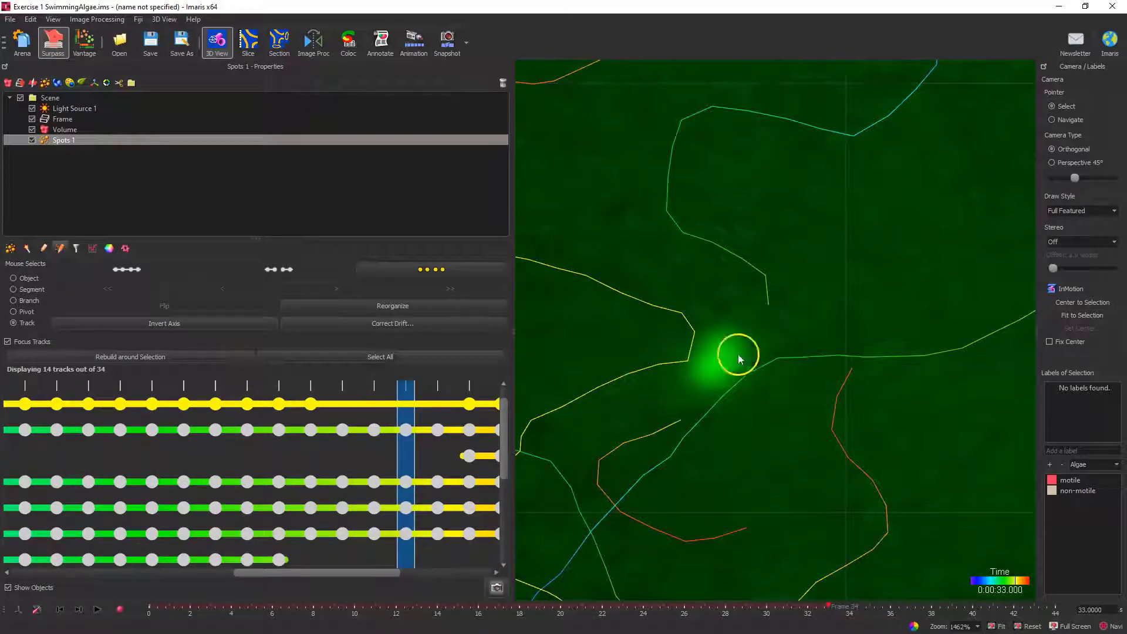
{"action": "left_click", "coordinate": [665, 429]}
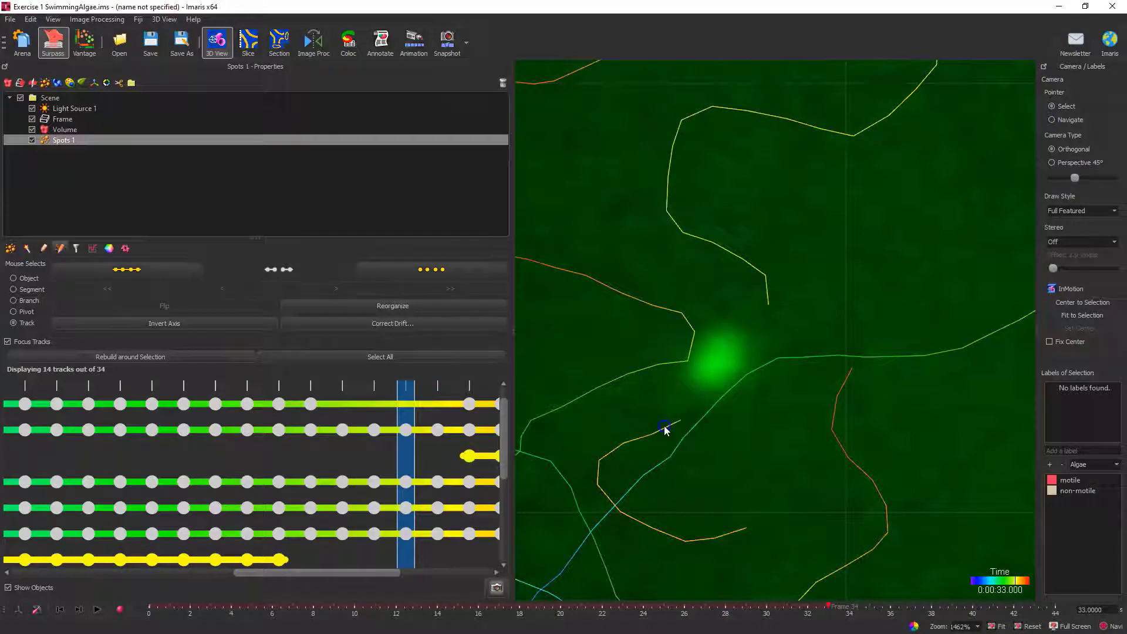
{"action": "scroll", "coordinate": [423, 439], "scroll_direction": "down", "scroll_amount": 4}
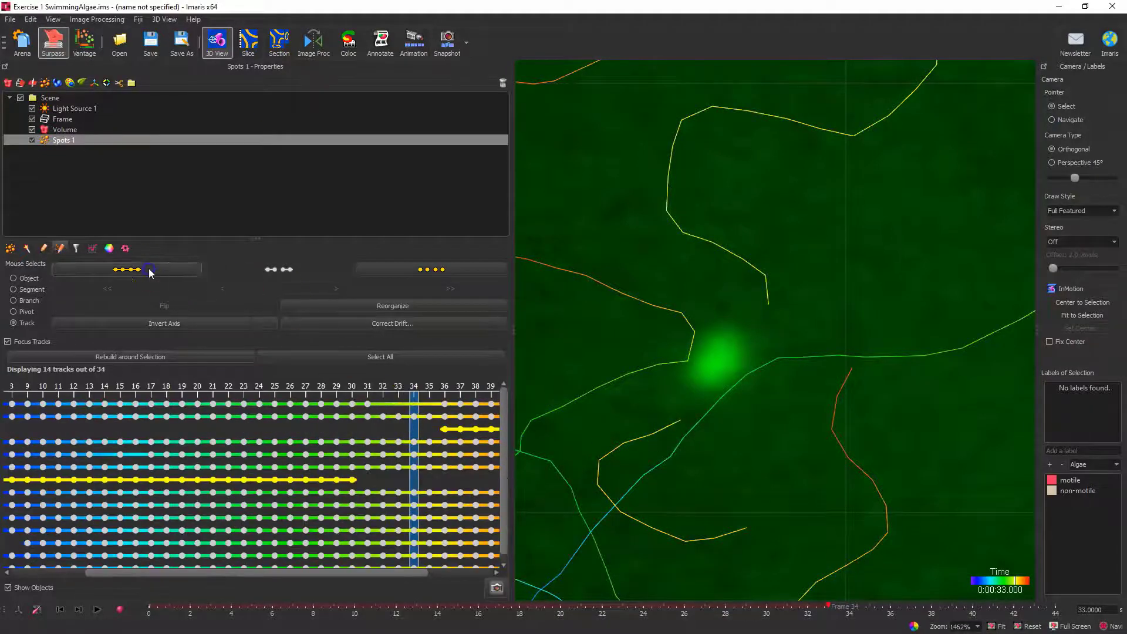
{"action": "left_click", "coordinate": [151, 272]}
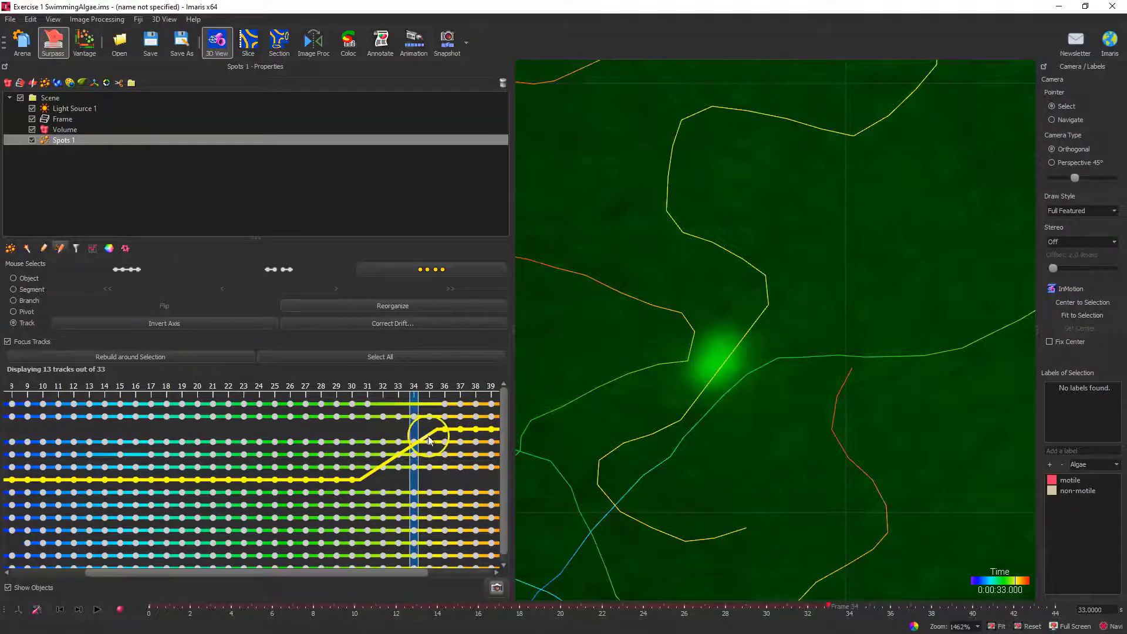
Step: Reorganize the track editor's rows after reconnecting the tracks at the crossing
{"action": "left_click", "coordinate": [357, 306]}
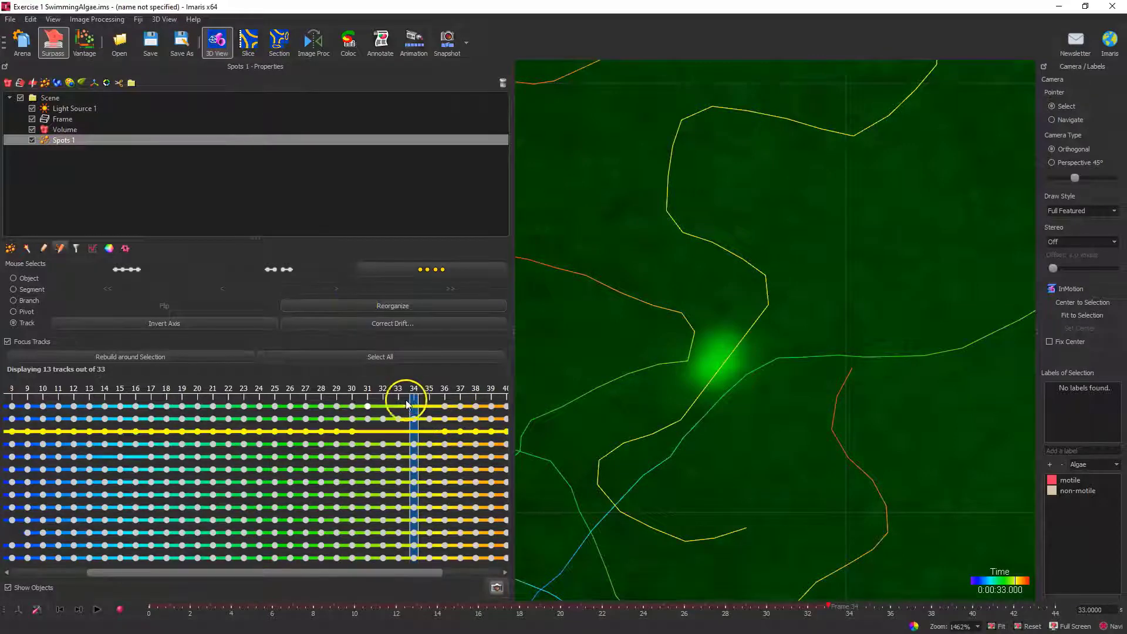
{"action": "scroll", "coordinate": [411, 400], "scroll_direction": "up", "scroll_amount": 2}
{"action": "key", "text": "Escape"}
{"action": "scroll", "coordinate": [684, 348], "scroll_direction": "down", "scroll_amount": 3}
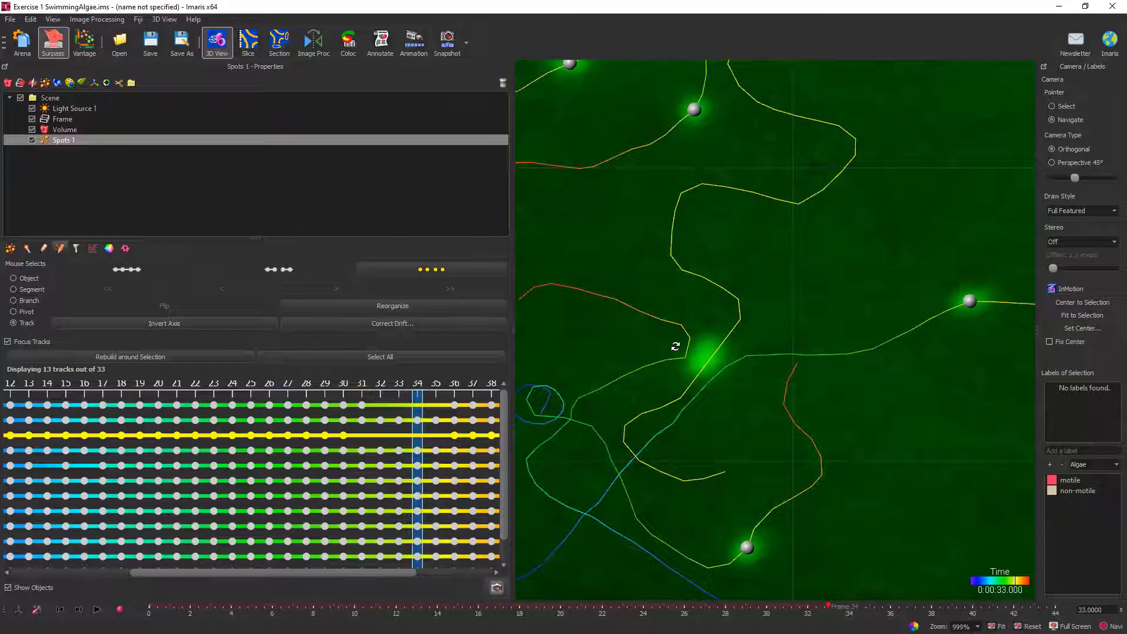
{"action": "scroll", "coordinate": [805, 323], "scroll_direction": "down", "scroll_amount": 5}
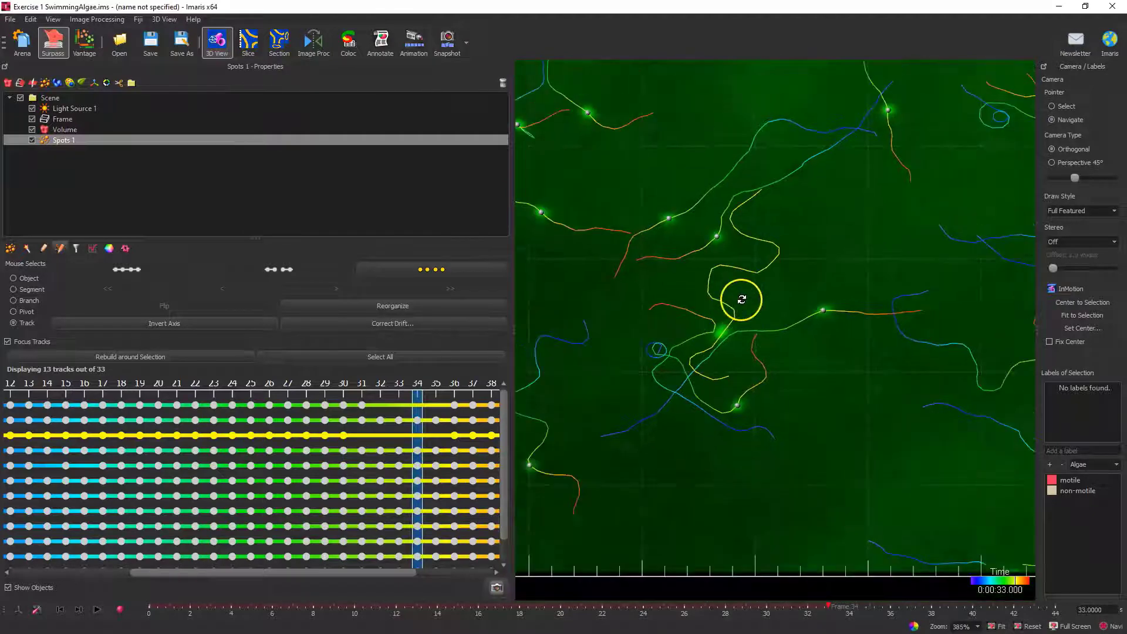
{"action": "scroll", "coordinate": [746, 332], "scroll_direction": "down", "scroll_amount": 2}
{"action": "scroll", "coordinate": [382, 435], "scroll_direction": "down", "scroll_amount": 3}
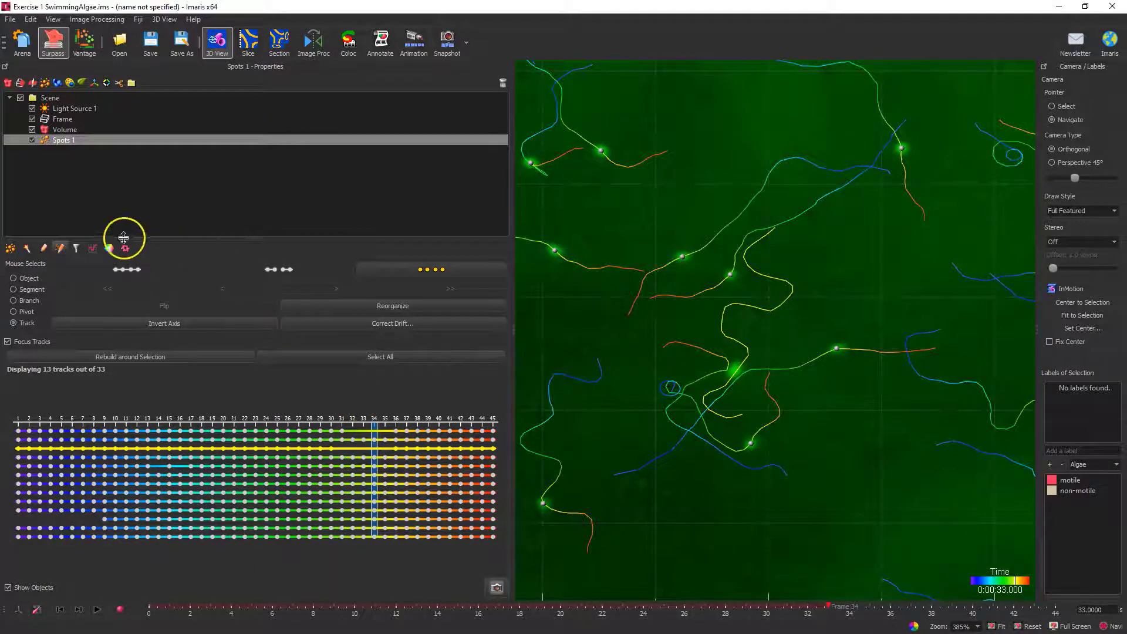
Step: Open the Spots statistics, select the track just above the crossing and list its detailed Acceleration values
{"action": "left_click", "coordinate": [91, 249]}
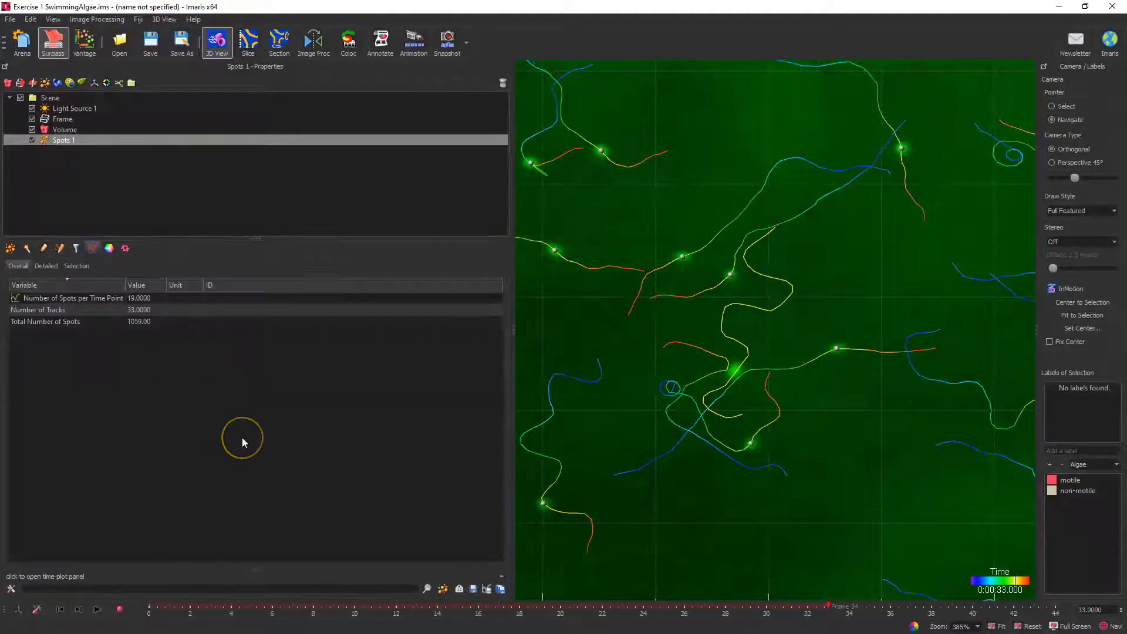
{"action": "key", "text": "Escape"}
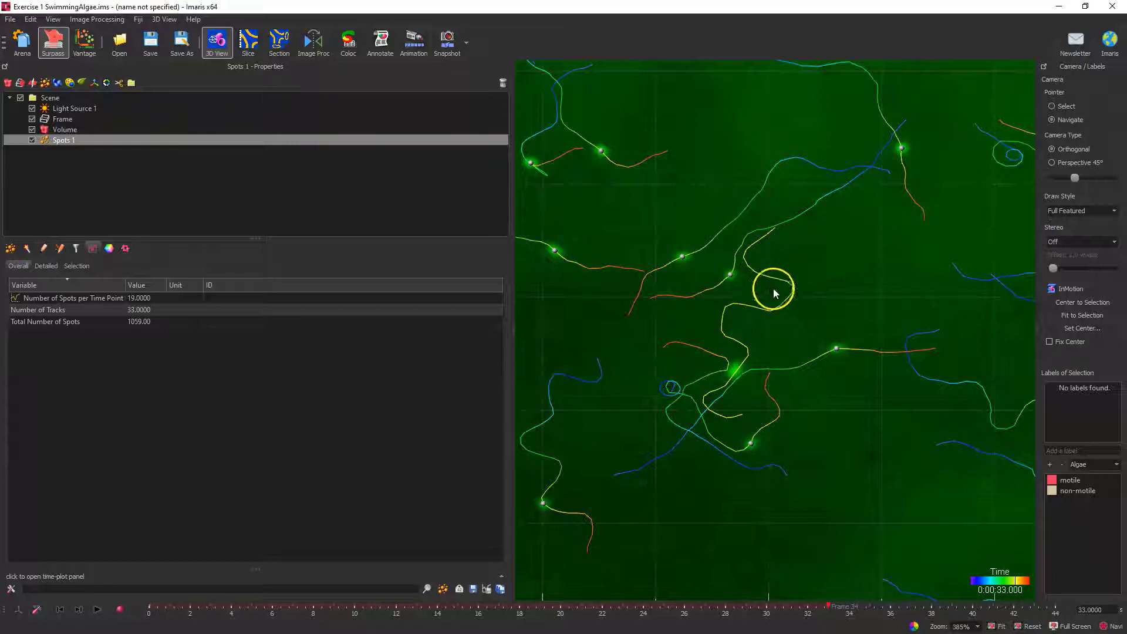
{"action": "left_click", "coordinate": [725, 280]}
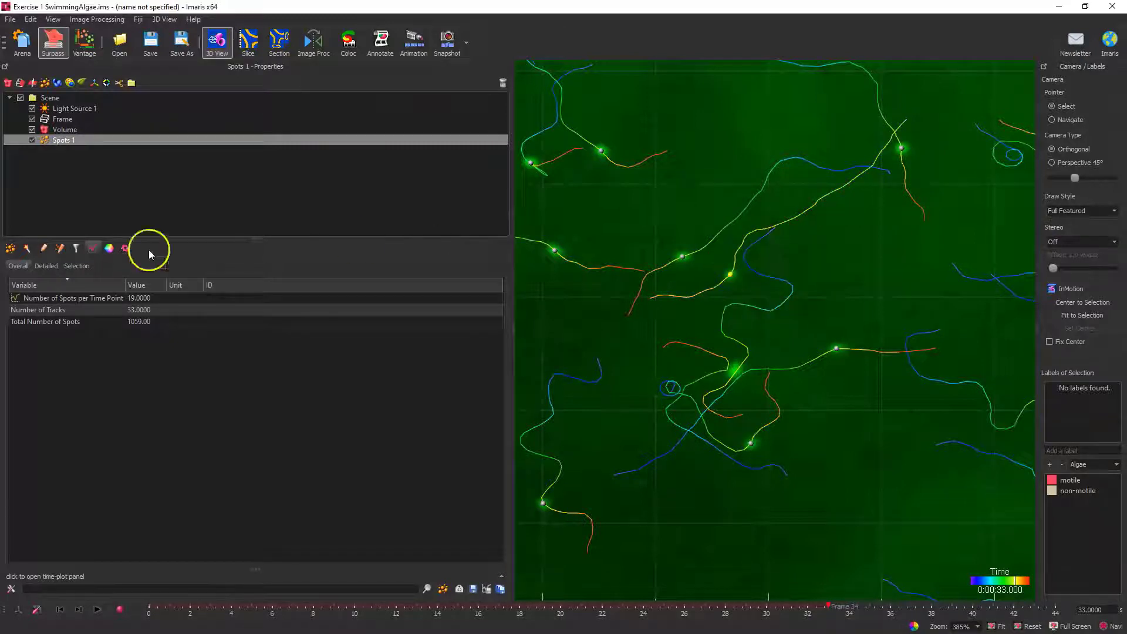
{"action": "left_click", "coordinate": [45, 266]}
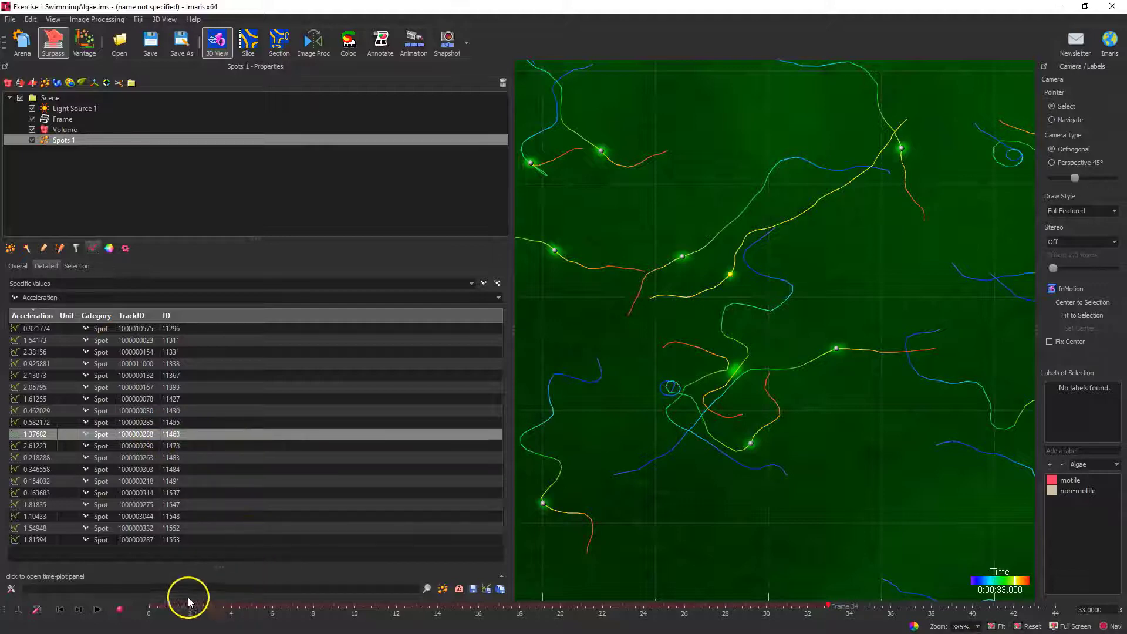
Step: Step back to frame 29 and select the spot of the winding track just before it enters the crossing
{"action": "left_click", "coordinate": [61, 610]}
{"action": "left_click", "coordinate": [61, 613]}
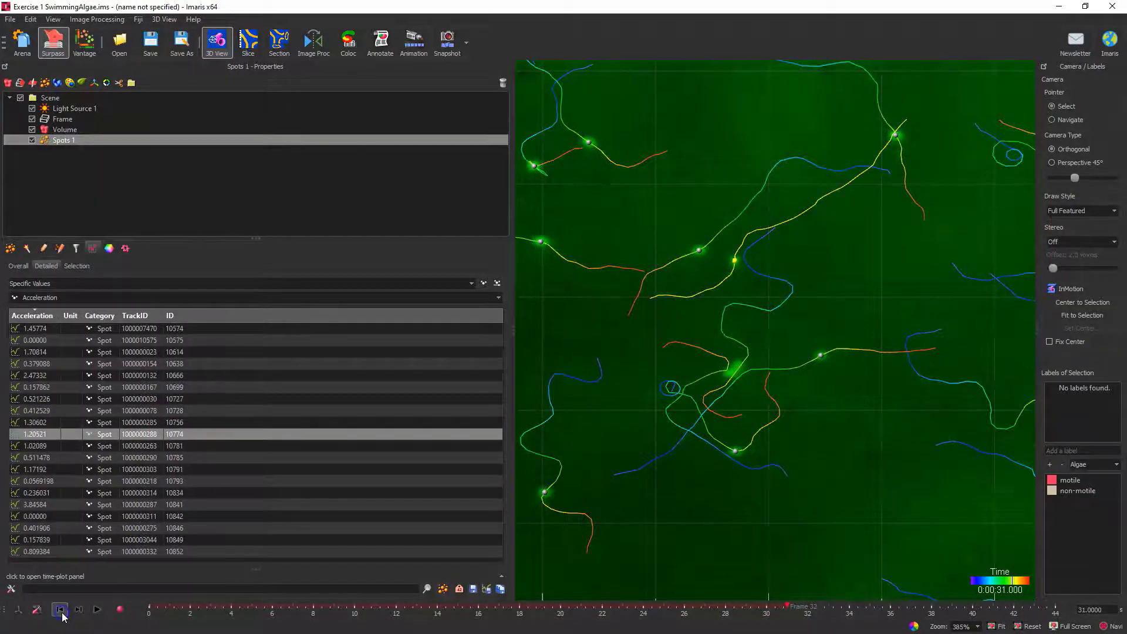
{"action": "left_click", "coordinate": [62, 613]}
{"action": "left_click", "coordinate": [61, 610]}
{"action": "left_click", "coordinate": [61, 611]}
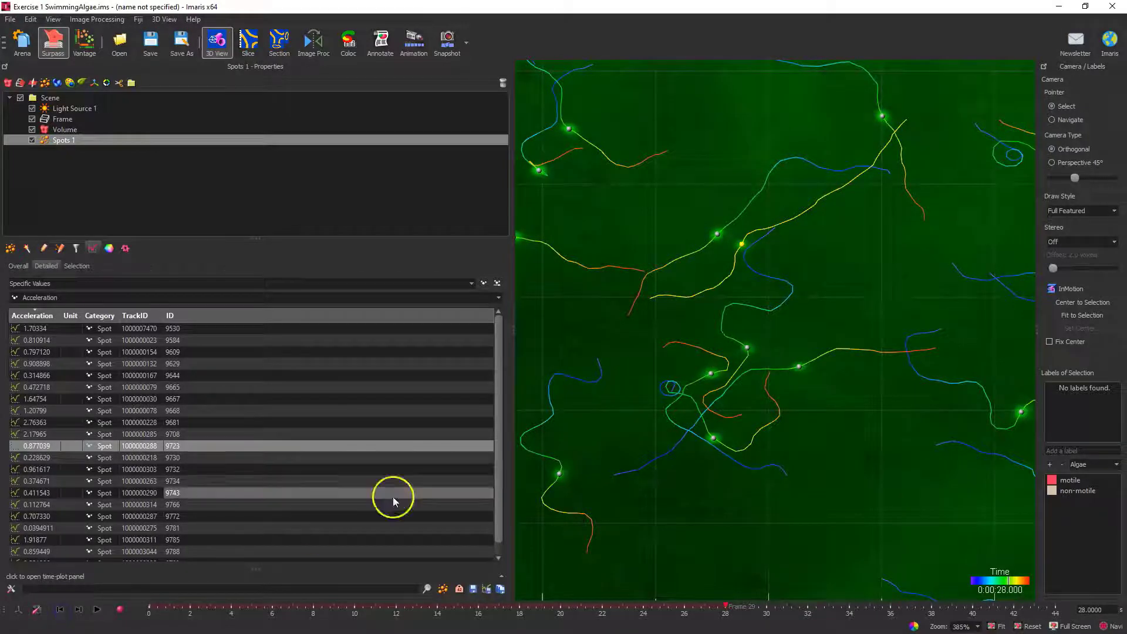
{"action": "left_click", "coordinate": [750, 358]}
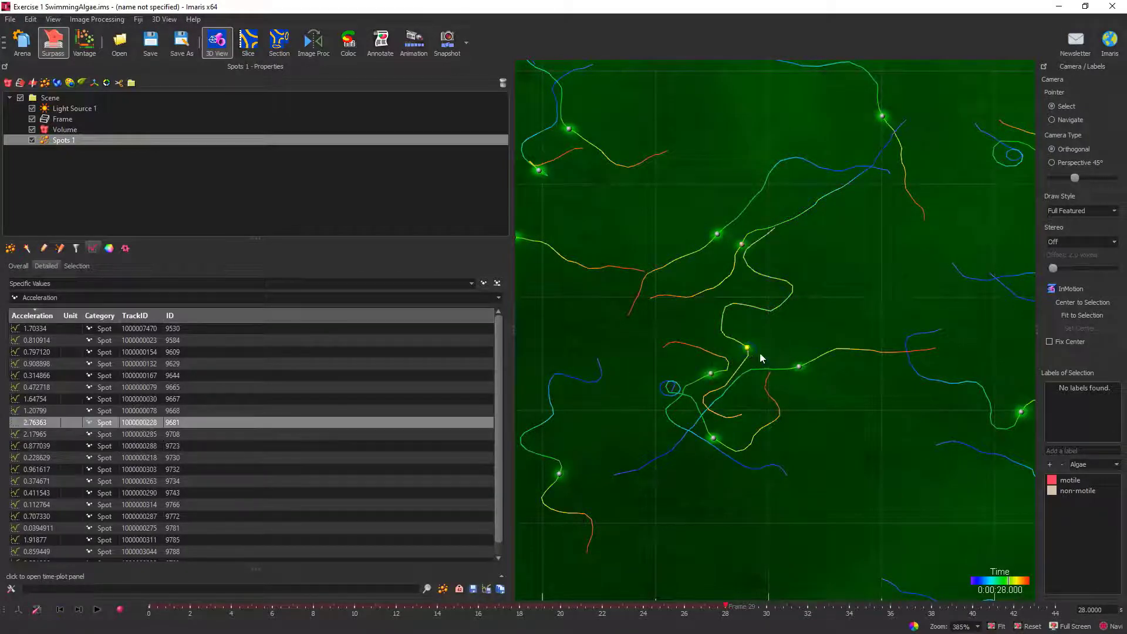
Step: Step forward frame by frame to frame 36 to follow the selected track's ID in the detailed table across the gap
{"action": "left_click", "coordinate": [79, 611]}
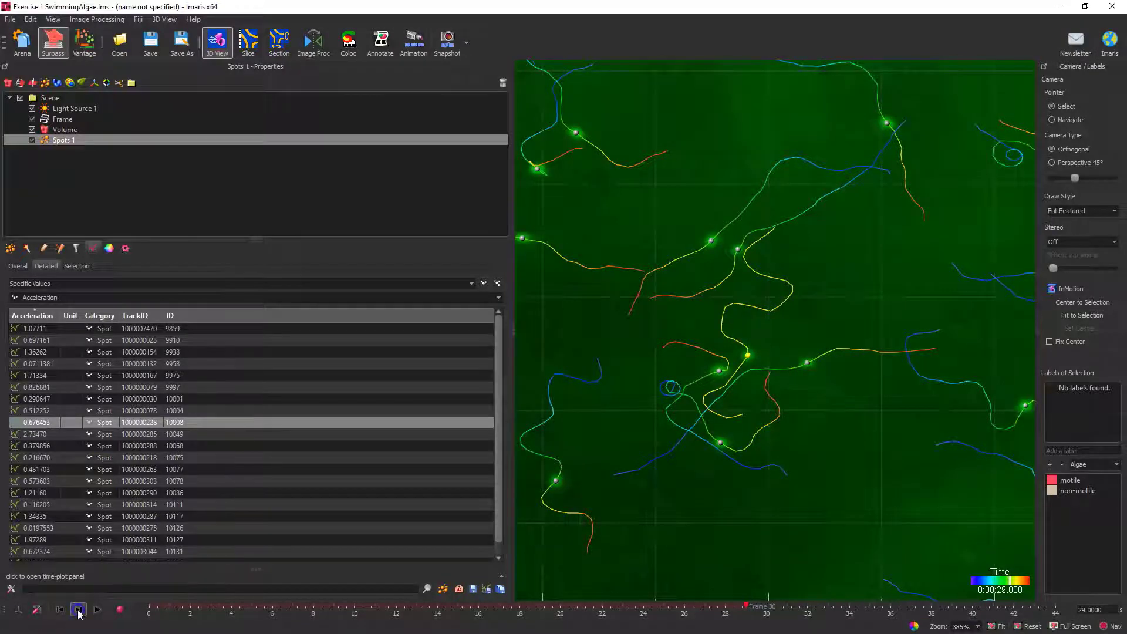
{"action": "left_click", "coordinate": [79, 611]}
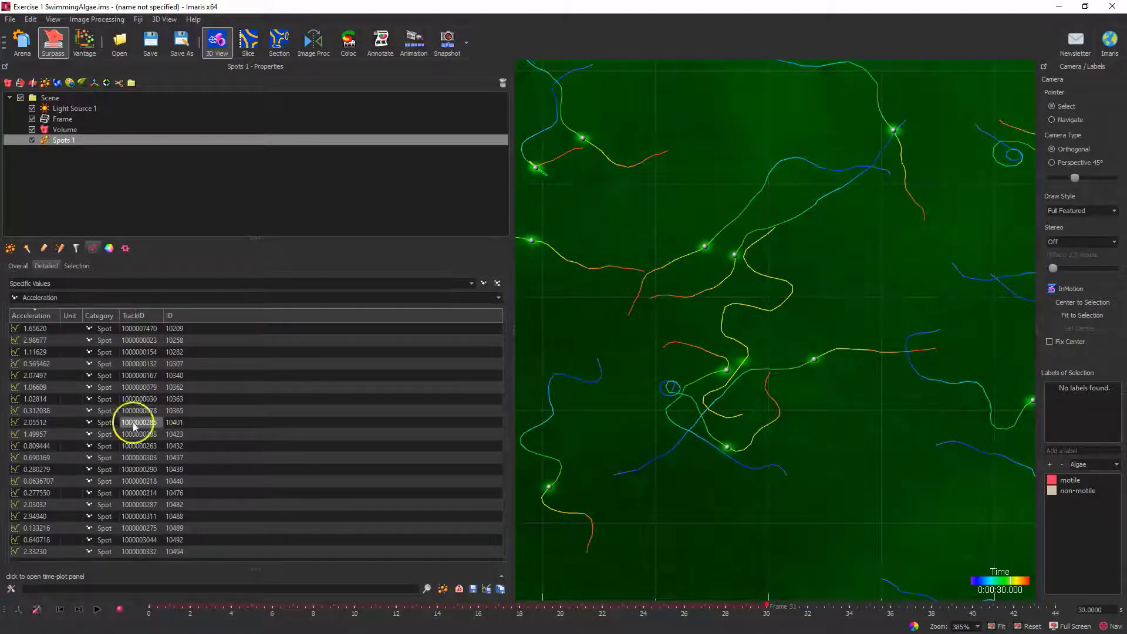
{"action": "left_click", "coordinate": [79, 610]}
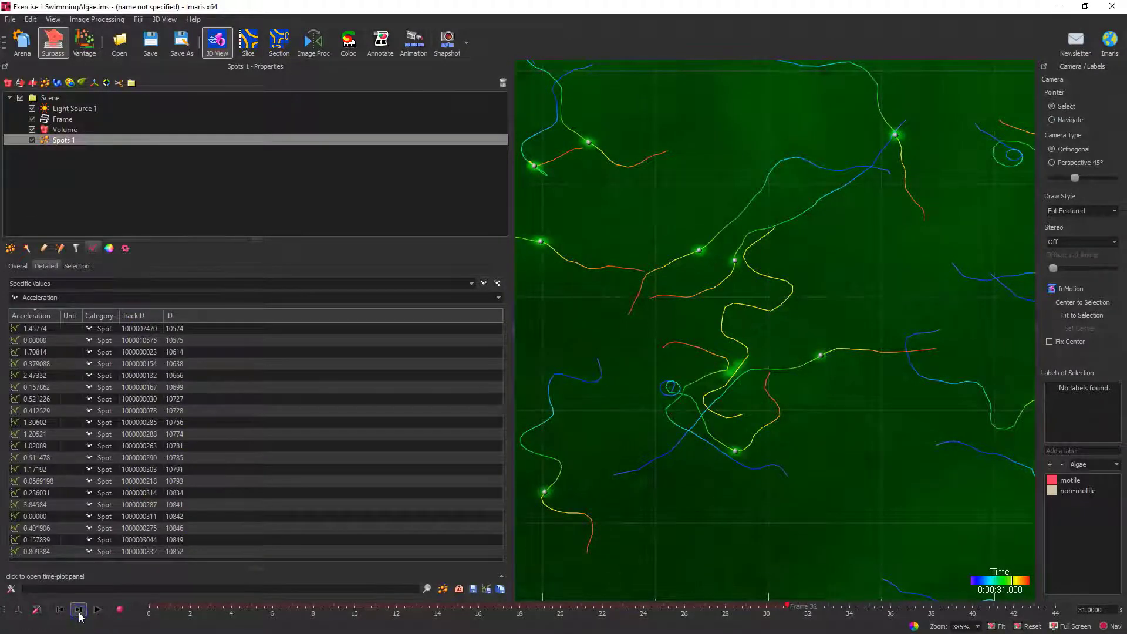
{"action": "left_click", "coordinate": [79, 610]}
{"action": "left_click", "coordinate": [78, 610]}
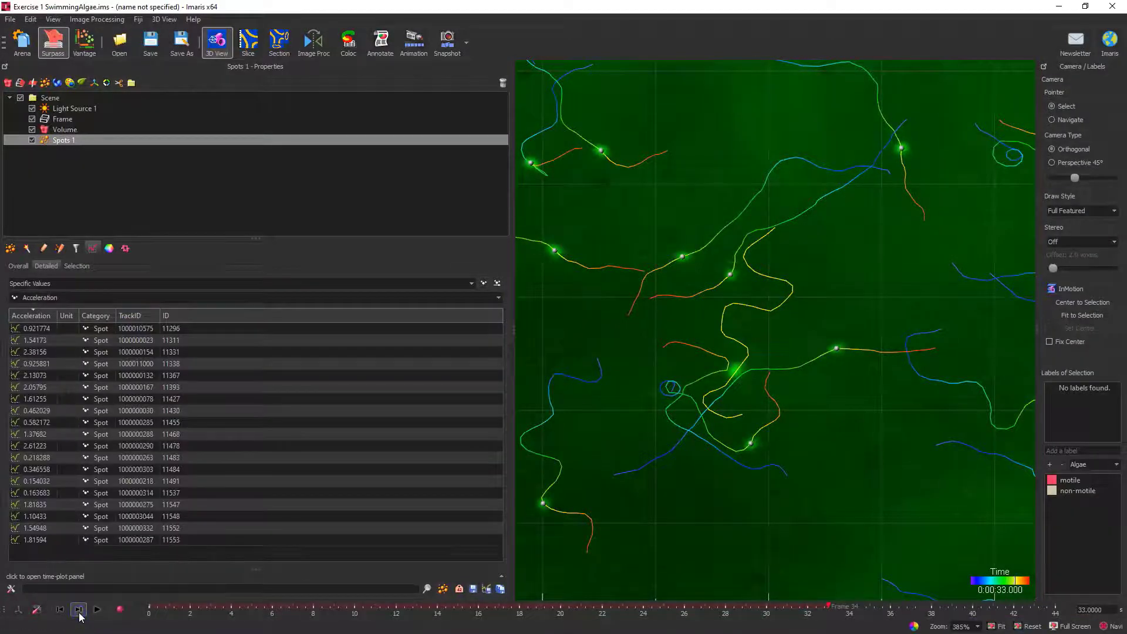
{"action": "left_click", "coordinate": [79, 611]}
{"action": "left_click", "coordinate": [79, 610]}
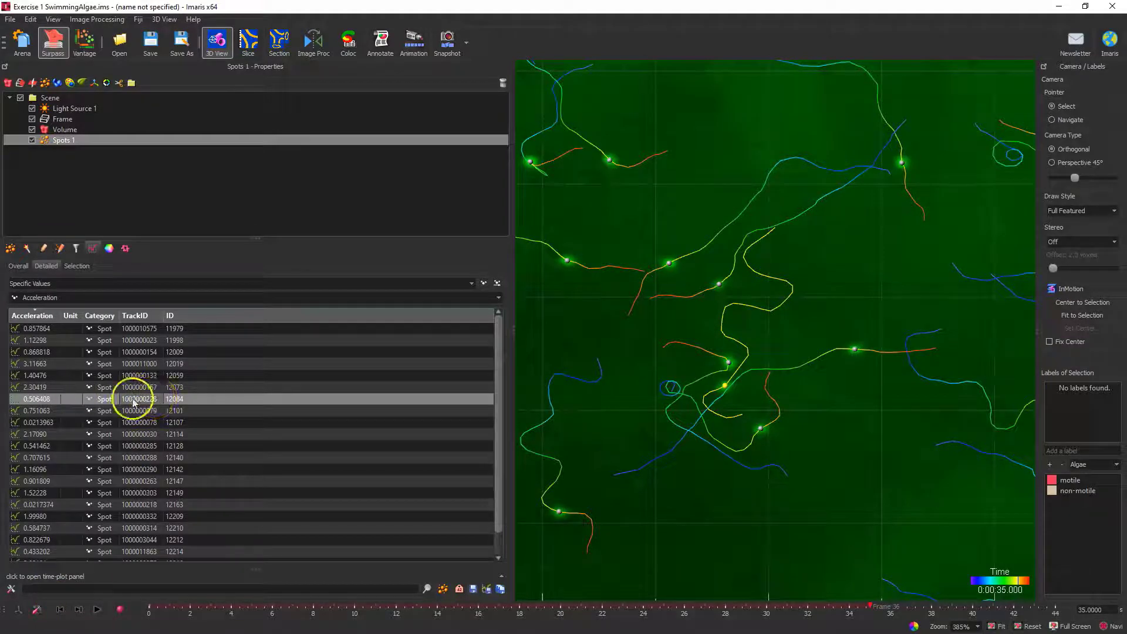
Step: Step back frame by frame to frame 30, checking the table entries across the gap again
{"action": "left_click", "coordinate": [62, 611]}
{"action": "left_click", "coordinate": [62, 612]}
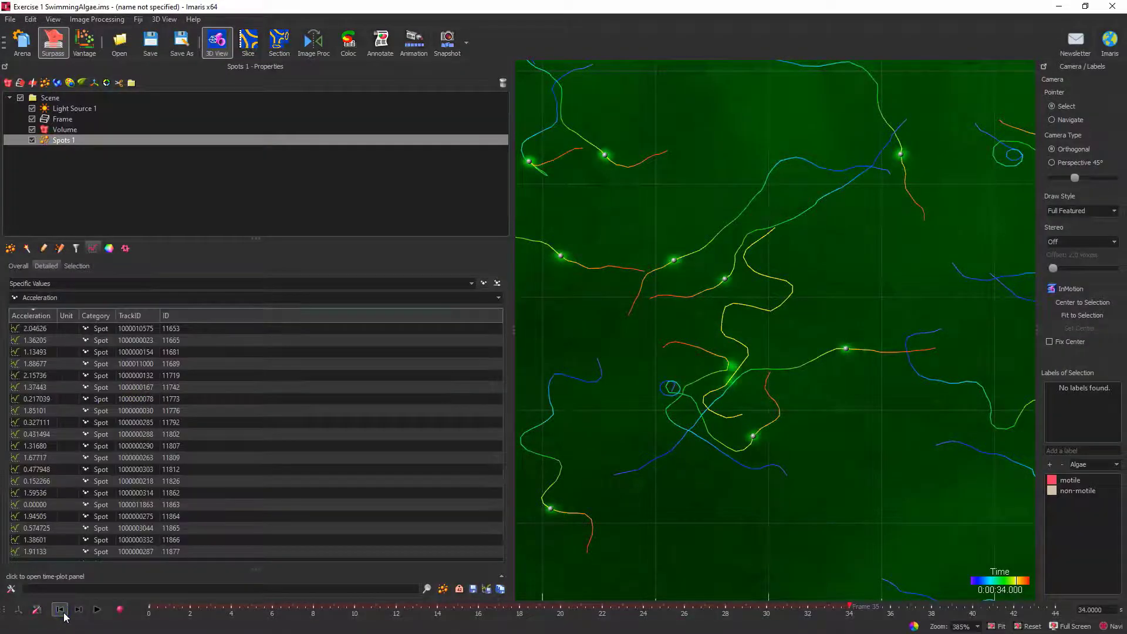
{"action": "left_click", "coordinate": [61, 610]}
{"action": "left_click", "coordinate": [61, 610]}
{"action": "left_click", "coordinate": [62, 611]}
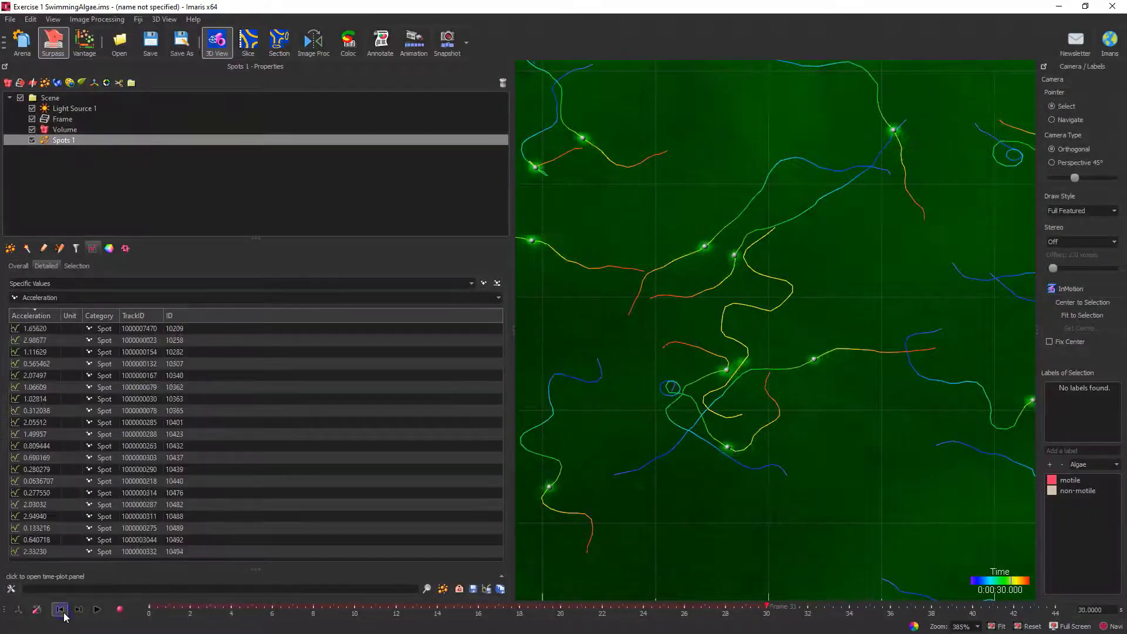
{"action": "left_click", "coordinate": [63, 612]}
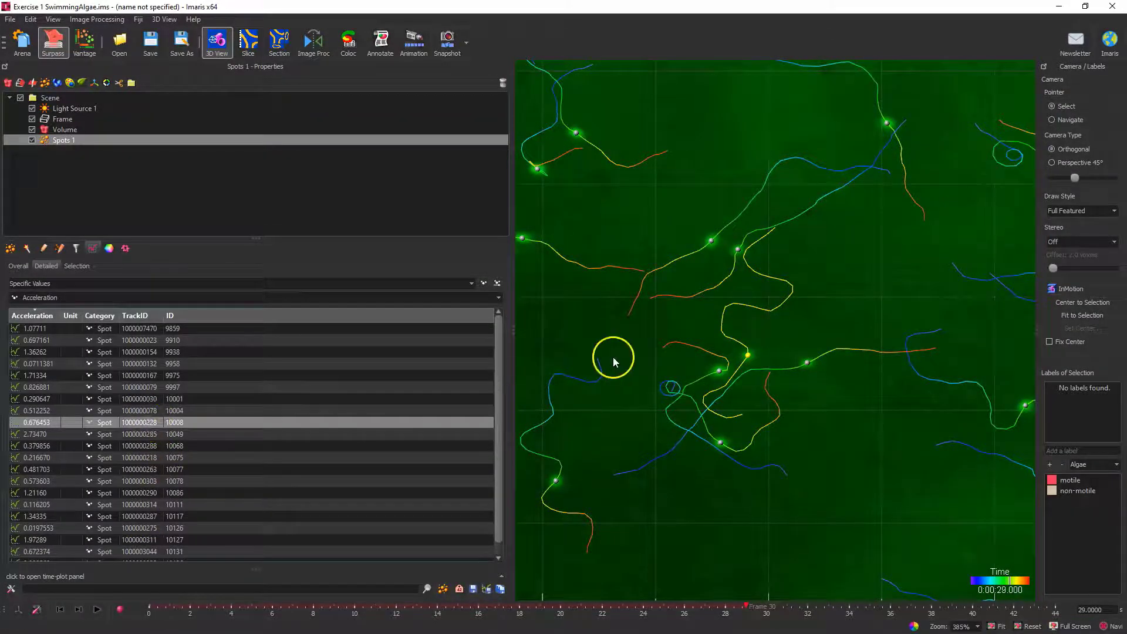
Step: List the Track Straightness values for all tracks in the detailed statistics
{"action": "left_click", "coordinate": [68, 297]}
{"action": "scroll", "coordinate": [64, 322], "scroll_direction": "down", "scroll_amount": 15}
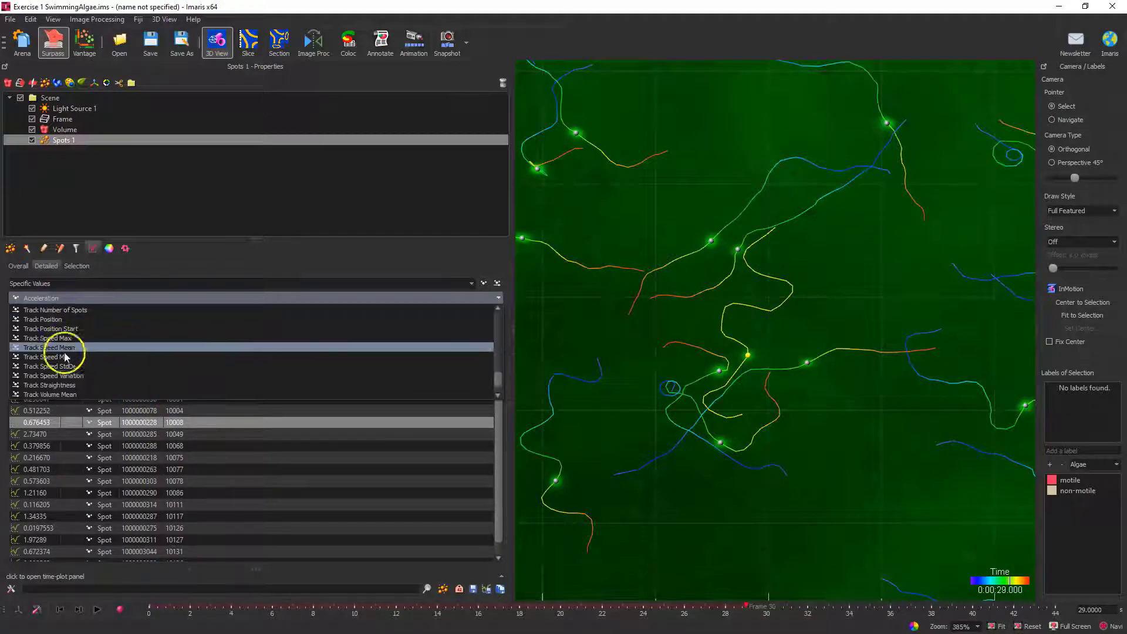
{"action": "left_click", "coordinate": [64, 385]}
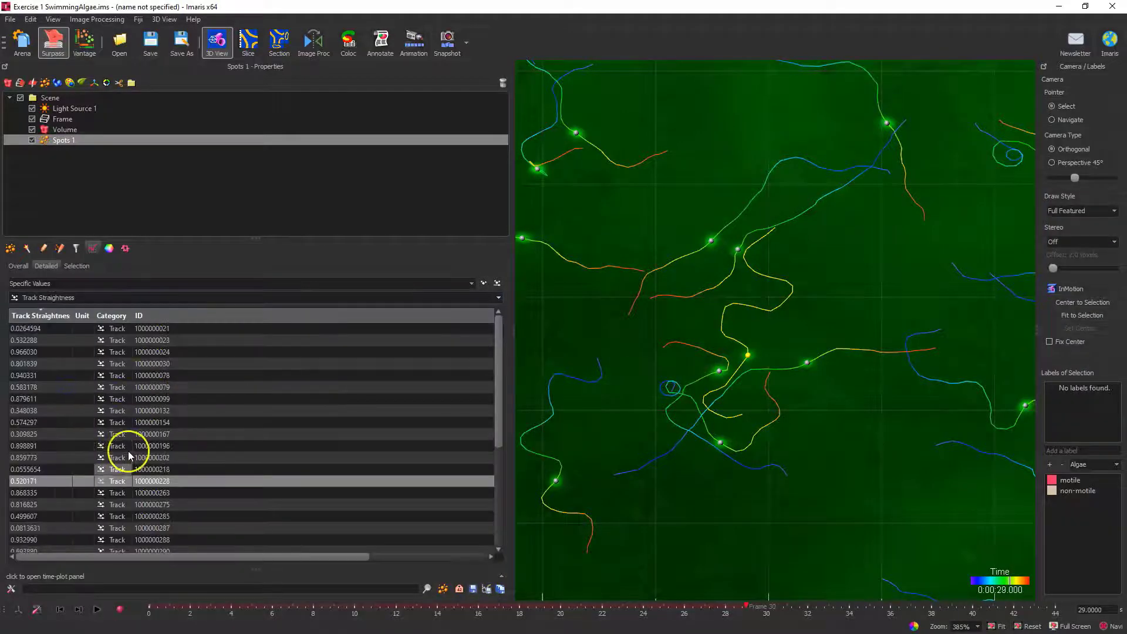
{"action": "scroll", "coordinate": [94, 478], "scroll_direction": "down", "scroll_amount": 2}
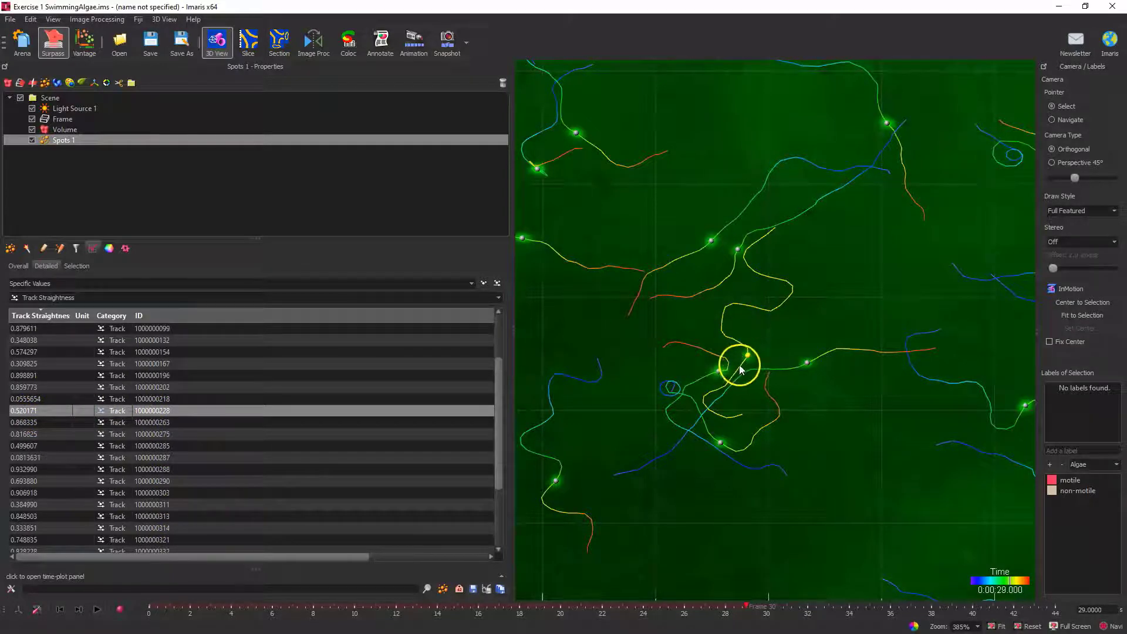
Step: Return from the statistics to the track editing tools of the Spots object
{"action": "left_click", "coordinate": [699, 391]}
{"action": "left_click", "coordinate": [692, 385]}
{"action": "left_click", "coordinate": [718, 355]}
{"action": "key", "text": "Escape"}
{"action": "scroll", "coordinate": [610, 340], "scroll_direction": "down", "scroll_amount": 1}
{"action": "left_click", "coordinate": [59, 248]}
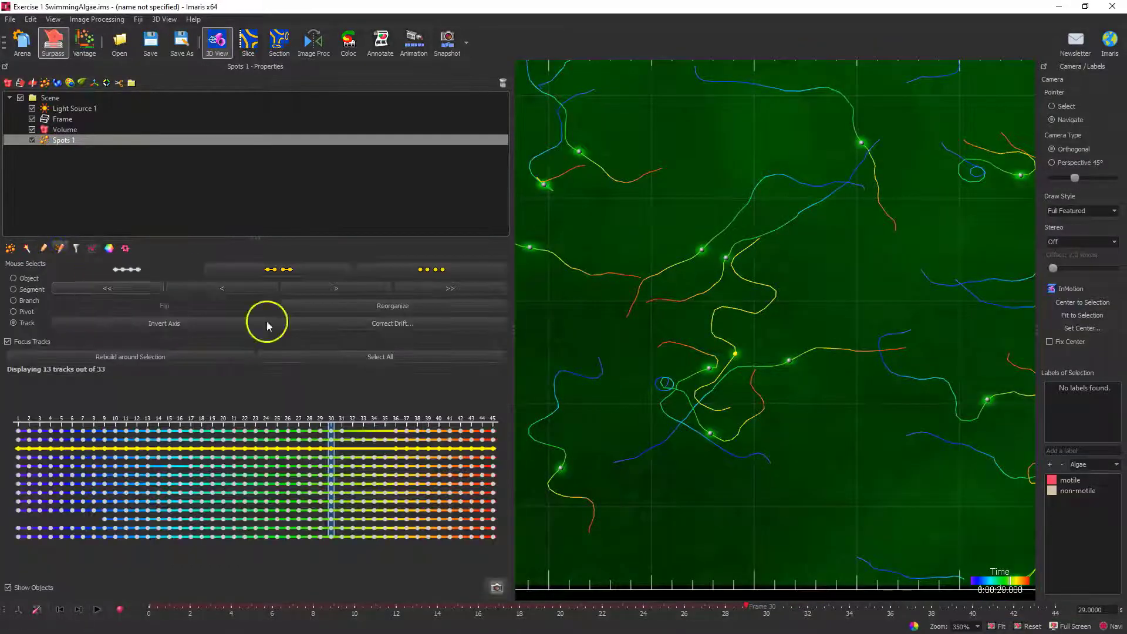
Step: Locate the isolated non-moving alga among the tracks on the image's left side and view it at frames 32 and 31
{"action": "scroll", "coordinate": [693, 358], "scroll_direction": "down", "scroll_amount": 8}
{"action": "right_click_drag", "start_coordinate": [689, 352], "coordinate": [871, 367]}
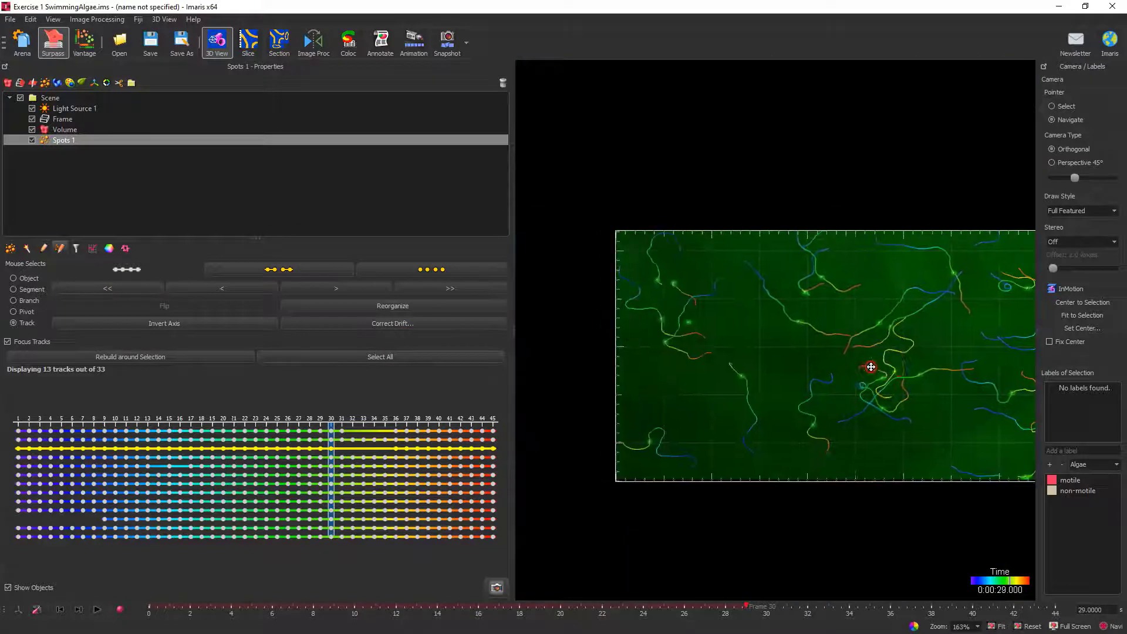
{"action": "scroll", "coordinate": [787, 331], "scroll_direction": "up", "scroll_amount": 4}
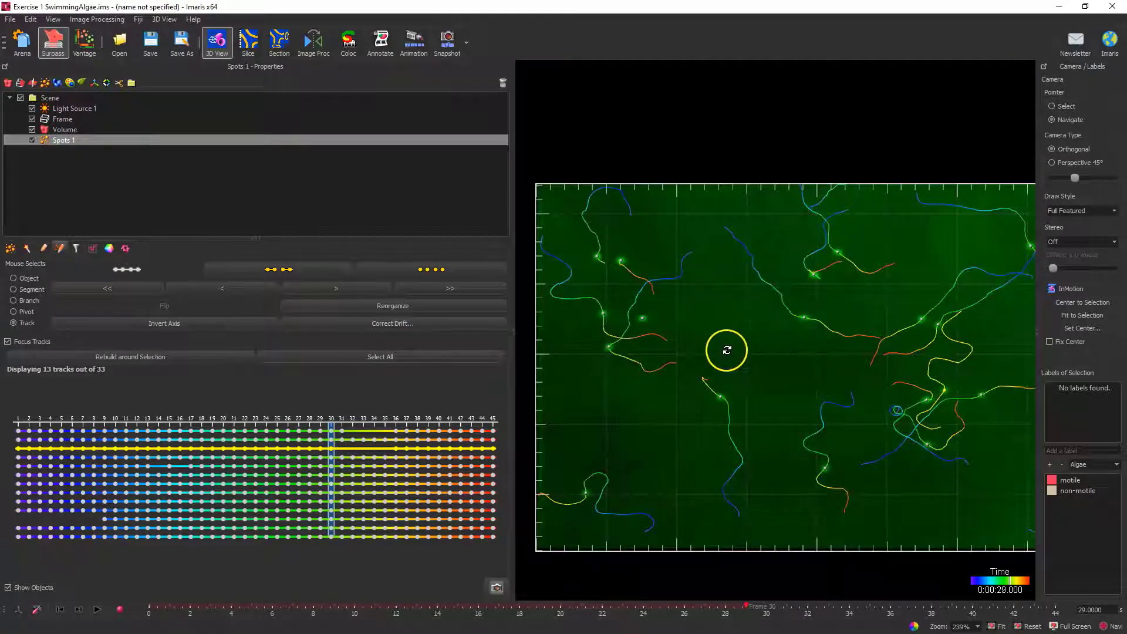
{"action": "scroll", "coordinate": [737, 345], "scroll_direction": "up", "scroll_amount": 4}
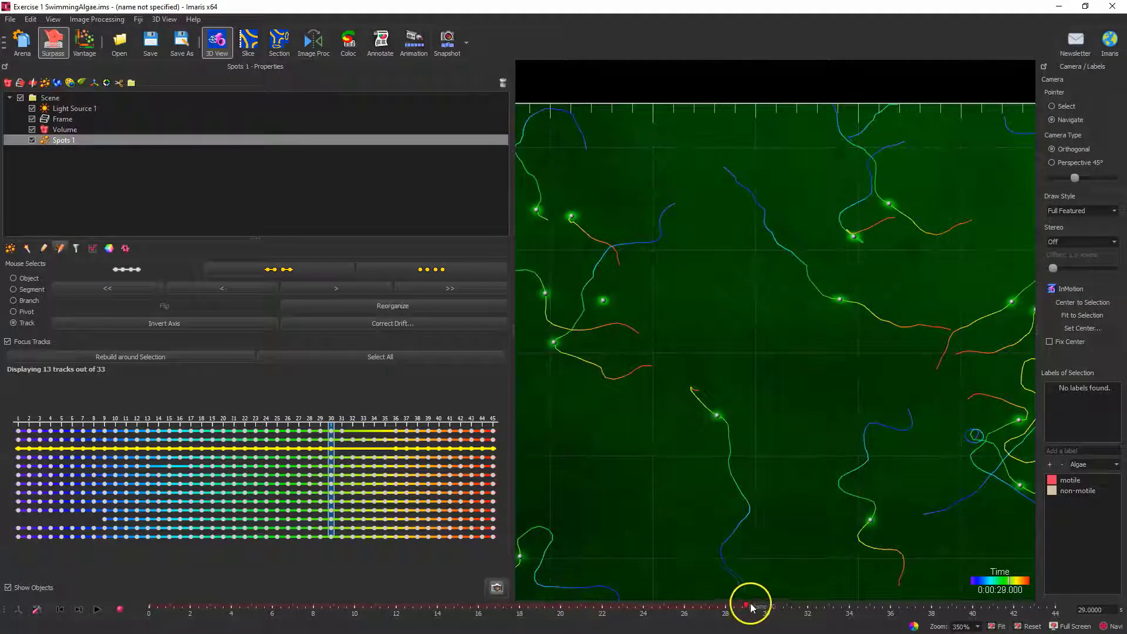
{"action": "mouse_move", "coordinate": [746, 605]}
{"action": "left_mouse_down"}
{"action": "mouse_move", "coordinate": [379, 586]}
{"action": "mouse_move", "coordinate": [272, 608]}
{"action": "mouse_move", "coordinate": [148, 608]}
{"action": "mouse_move", "coordinate": [854, 604]}
{"action": "mouse_move", "coordinate": [787, 594]}
{"action": "left_mouse_up"}
{"action": "scroll", "coordinate": [604, 289], "scroll_direction": "up", "scroll_amount": 12}
{"action": "scroll", "coordinate": [697, 350], "scroll_direction": "up", "scroll_amount": 1}
{"action": "scroll", "coordinate": [747, 350], "scroll_direction": "up", "scroll_amount": 6}
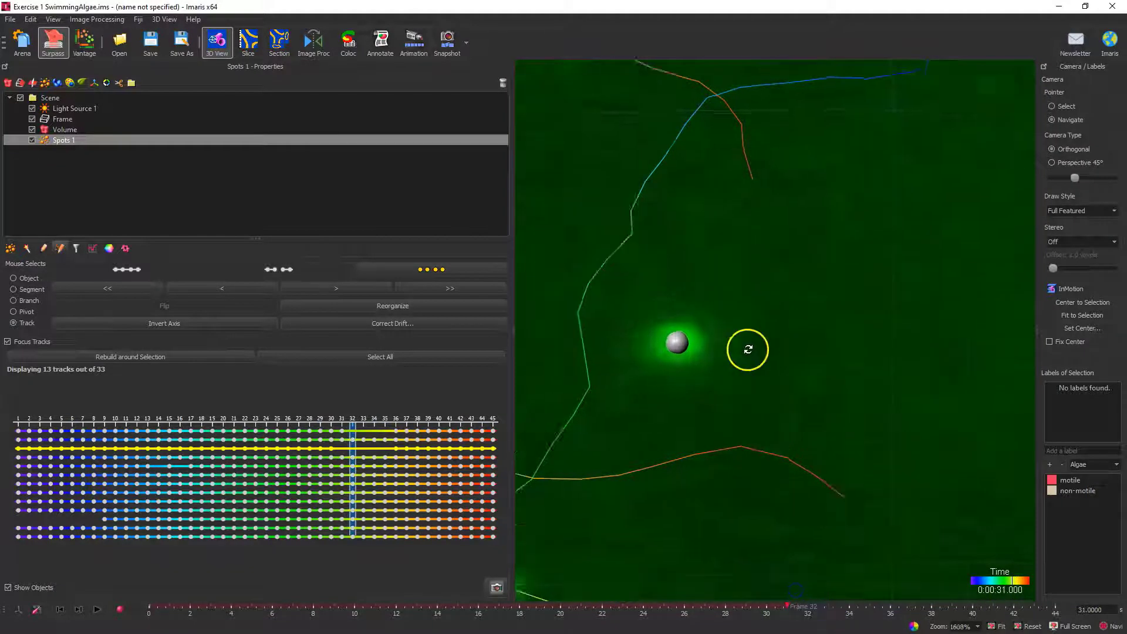
{"action": "right_click_drag", "start_coordinate": [681, 369], "coordinate": [783, 417]}
{"action": "left_click_drag", "start_coordinate": [567, 613], "coordinate": [768, 612]}
{"action": "scroll", "coordinate": [752, 371], "scroll_direction": "down", "scroll_amount": 1}
{"action": "scroll", "coordinate": [751, 372], "scroll_direction": "down", "scroll_amount": 3}
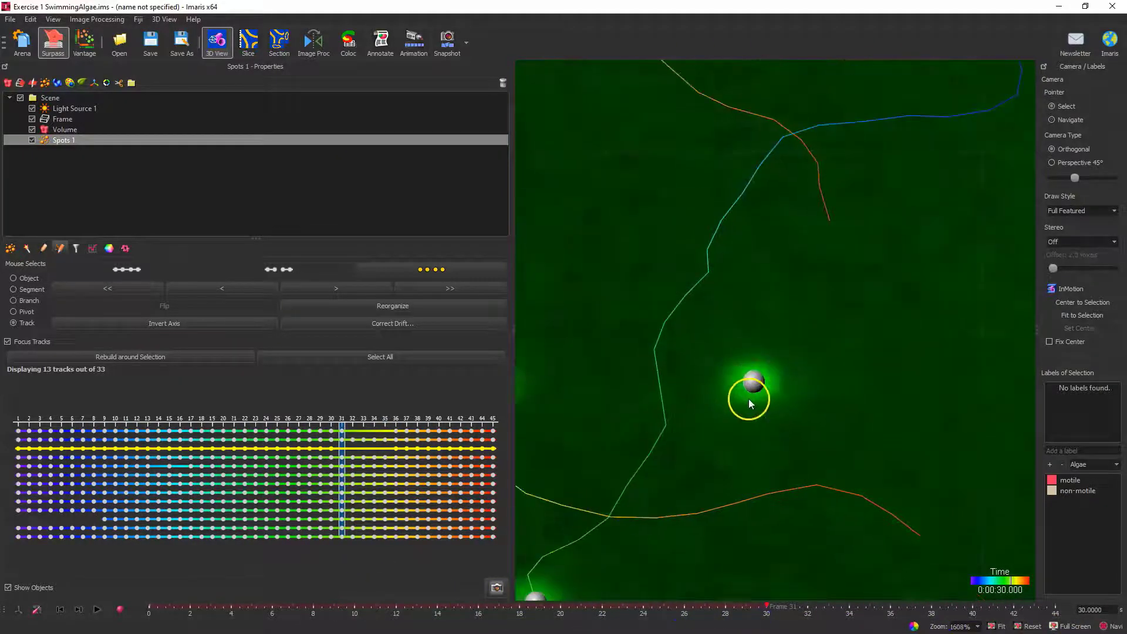
Step: Select the non-moving alga's track and rebuild the track display around this selection
{"action": "key", "text": "Escape"}
{"action": "left_click", "coordinate": [752, 382]}
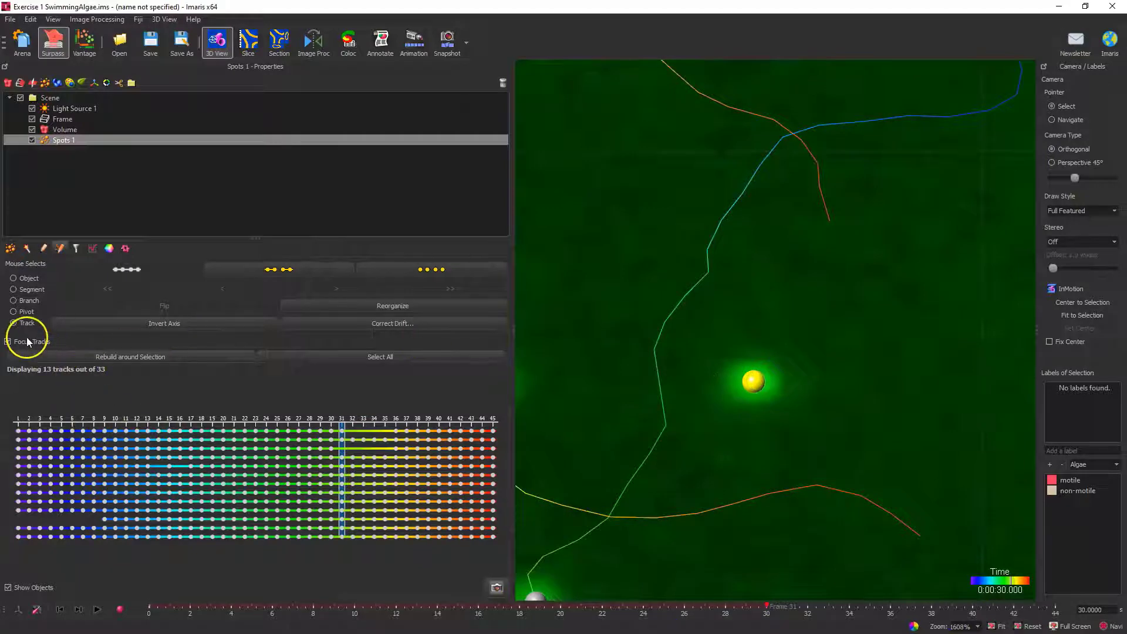
{"action": "left_click", "coordinate": [113, 358]}
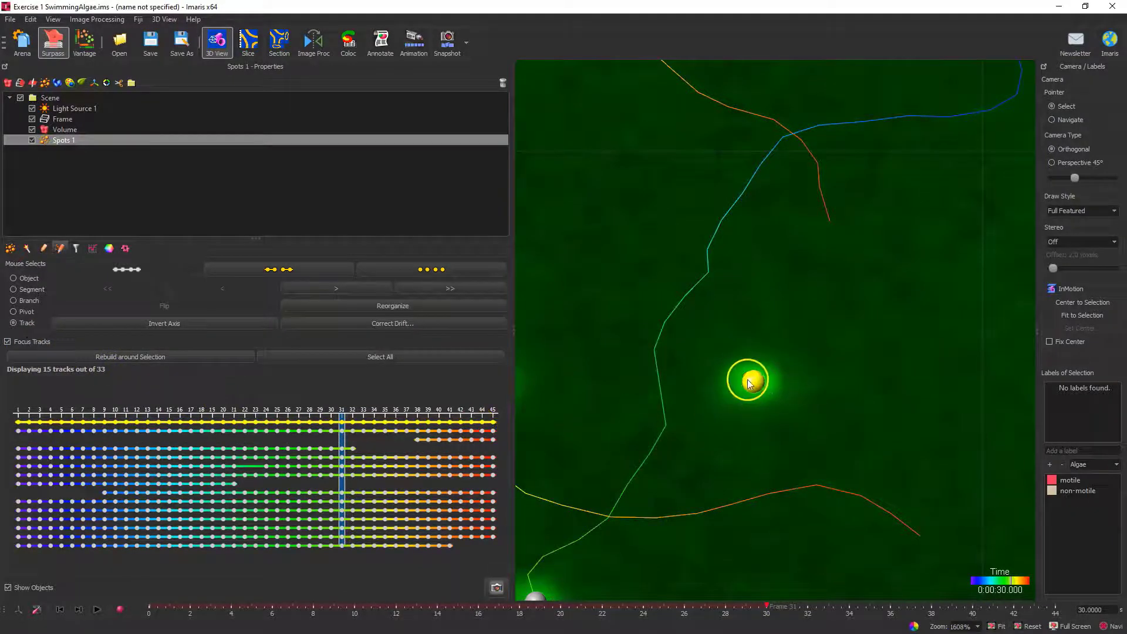
Step: Scrub the time line back to frame 18 and inspect the selected non-moving spot beside the passing alga
{"action": "scroll", "coordinate": [757, 385], "scroll_direction": "down", "scroll_amount": 10}
{"action": "key", "text": "Escape"}
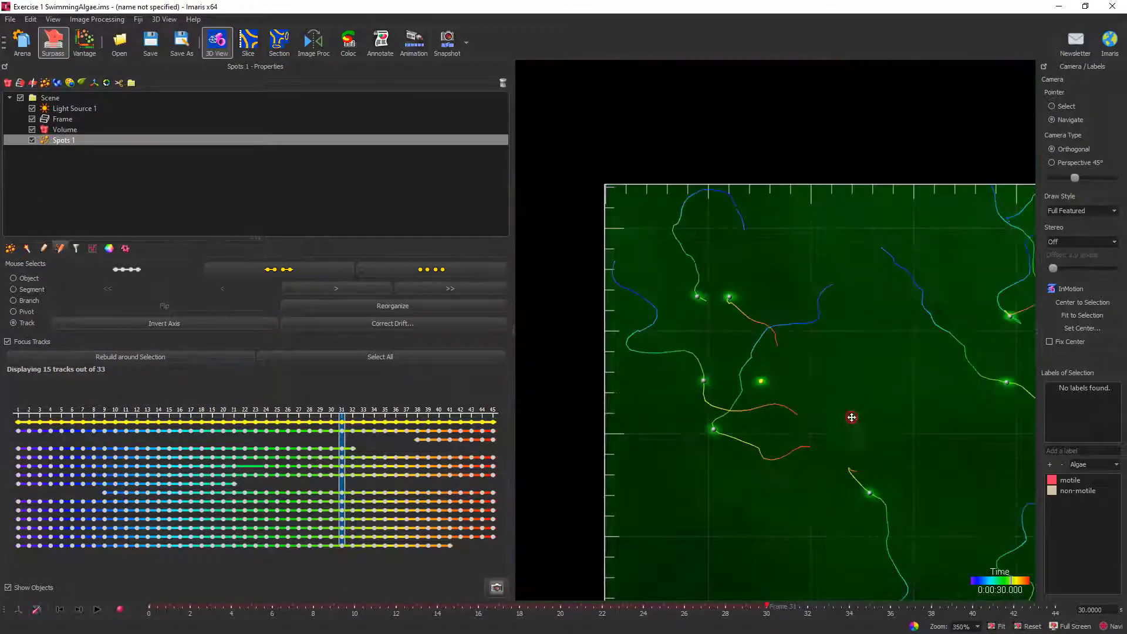
{"action": "scroll", "coordinate": [663, 319], "scroll_direction": "down", "scroll_amount": 5}
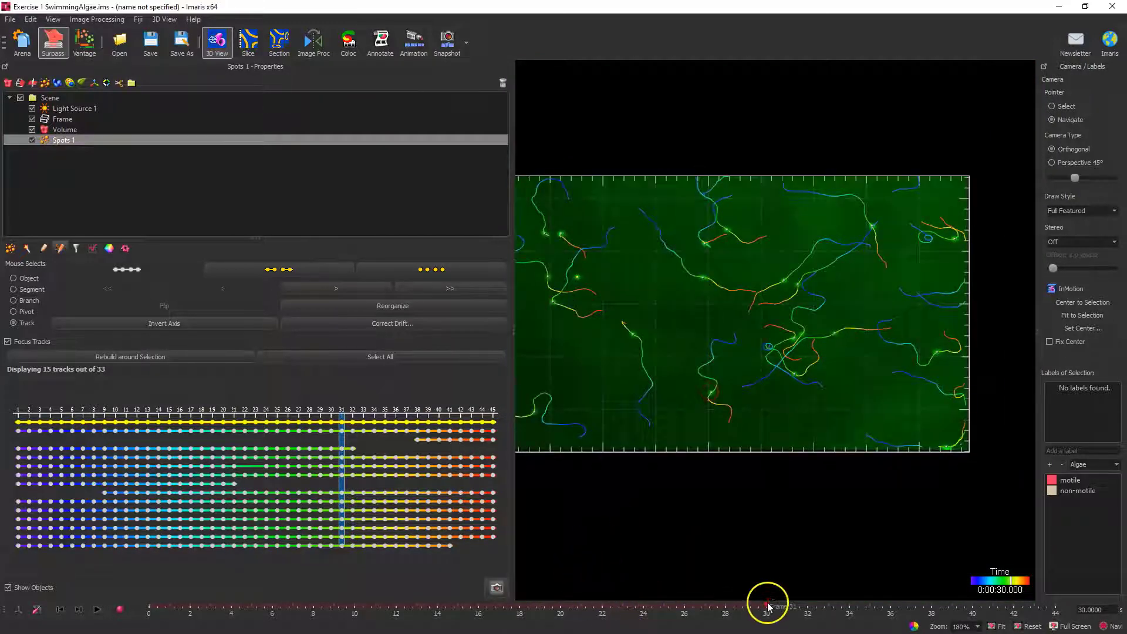
{"action": "left_click_drag", "start_coordinate": [766, 606], "coordinate": [391, 608]}
{"action": "left_click_drag", "start_coordinate": [517, 612], "coordinate": [502, 587]}
{"action": "scroll", "coordinate": [548, 281], "scroll_direction": "up", "scroll_amount": 5}
{"action": "scroll", "coordinate": [740, 307], "scroll_direction": "up", "scroll_amount": 12}
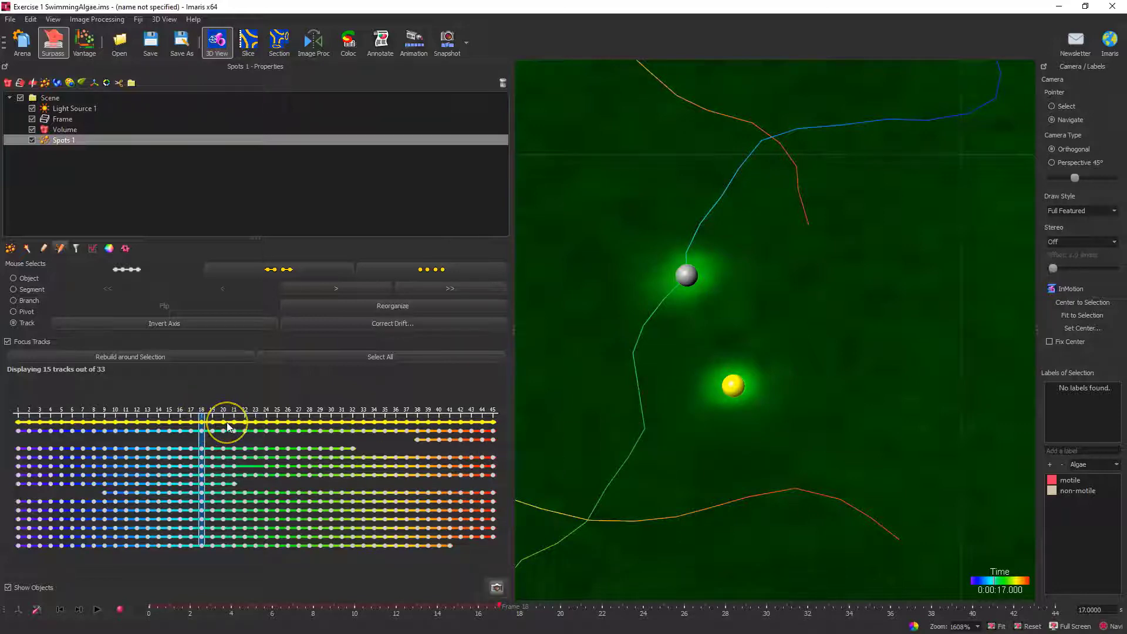
Step: Open the drift correction options for the selected track and compare the objects options, including Reference Frame correction and Correct image only
{"action": "mouse_move", "coordinate": [227, 422]}
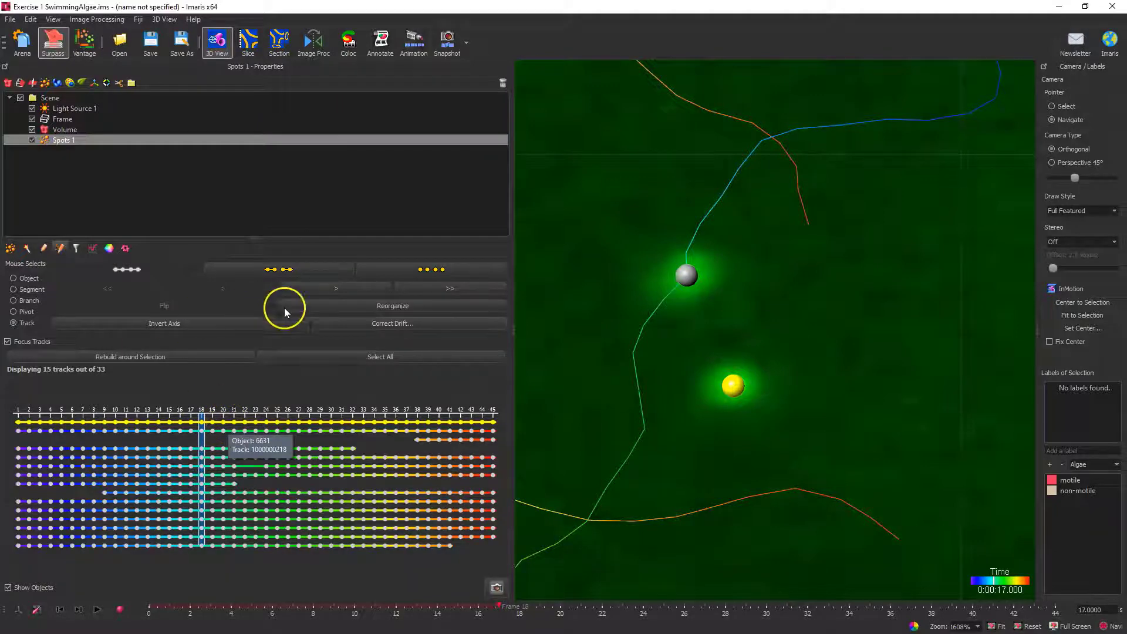
{"action": "left_click", "coordinate": [329, 326]}
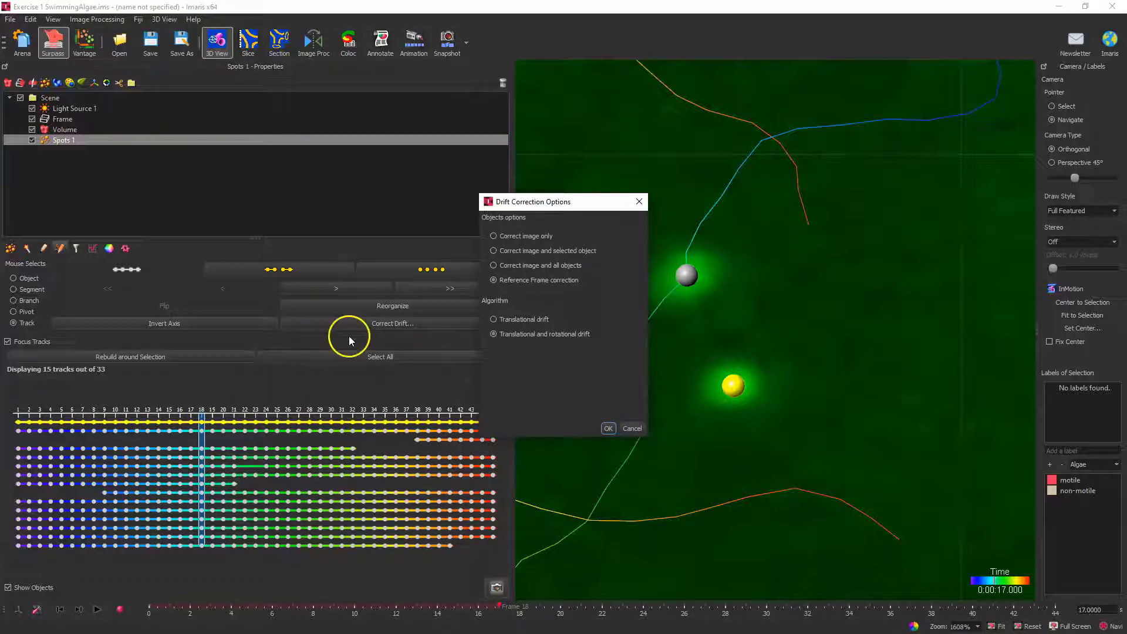
{"action": "left_click", "coordinate": [518, 236]}
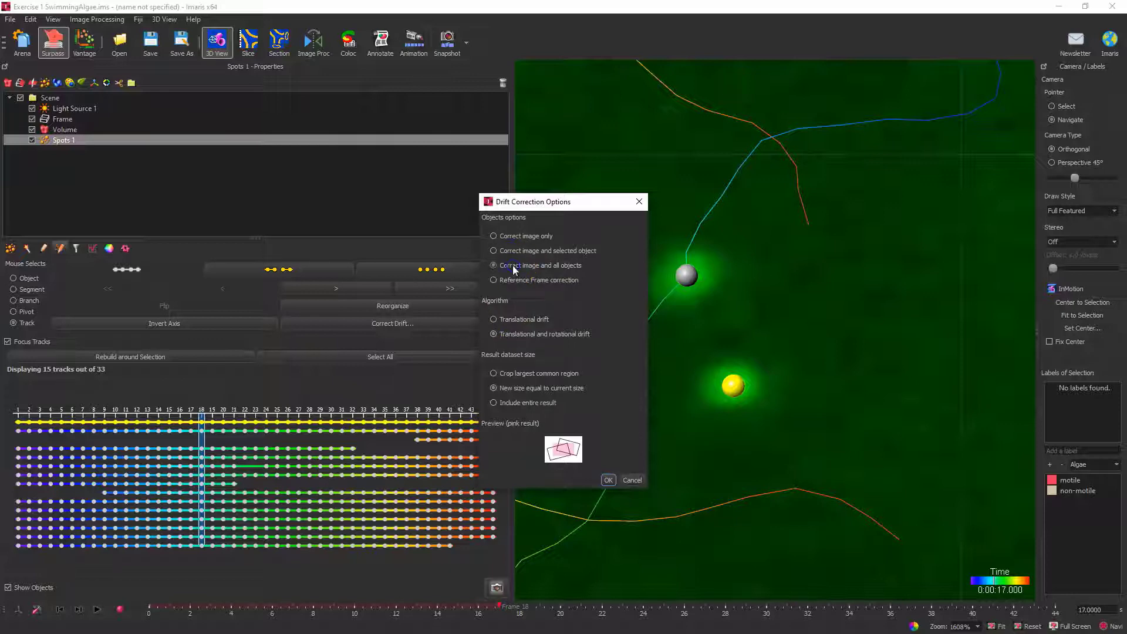
{"action": "left_click", "coordinate": [507, 279]}
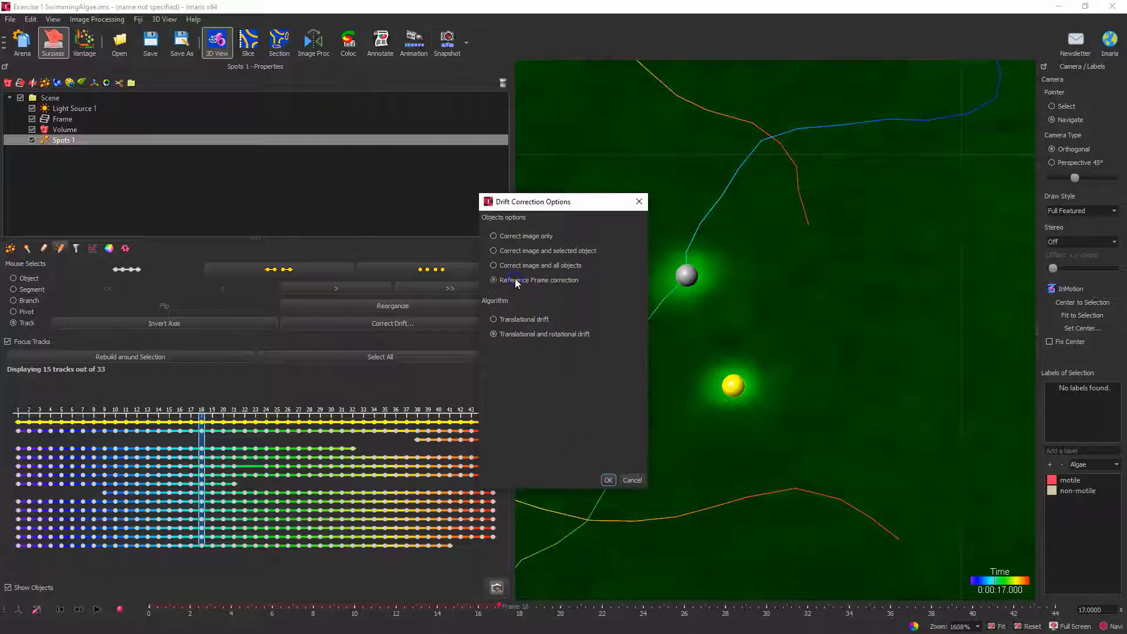
{"action": "left_click", "coordinate": [515, 242]}
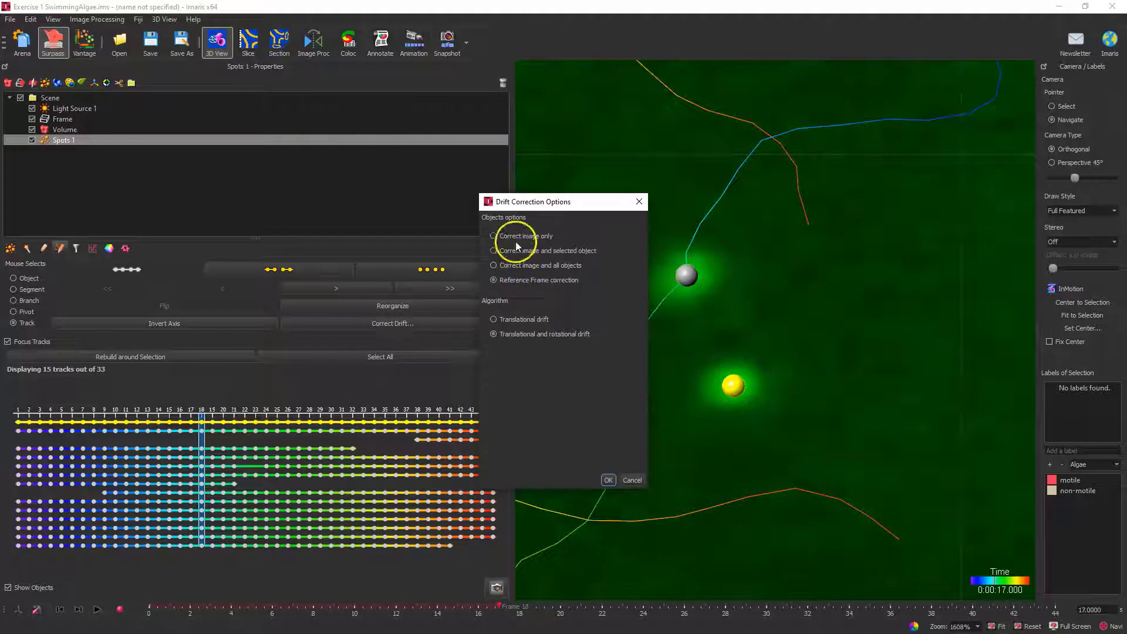
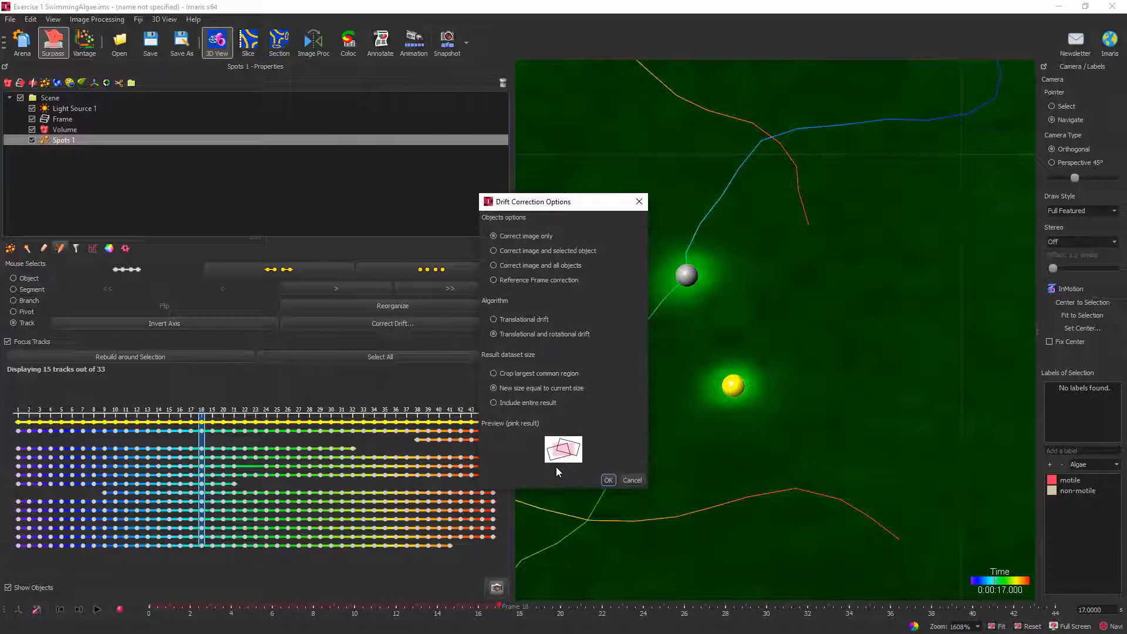
Step: Compare the drift correction's result dataset sizes, object choices and Translational drift algorithm, and close the options without applying a correction
{"action": "left_click", "coordinate": [505, 404]}
{"action": "left_click", "coordinate": [534, 389]}
{"action": "left_click", "coordinate": [516, 402]}
{"action": "left_click", "coordinate": [563, 453]}
{"action": "left_click", "coordinate": [544, 379]}
{"action": "left_click", "coordinate": [524, 252]}
{"action": "left_click", "coordinate": [523, 280]}
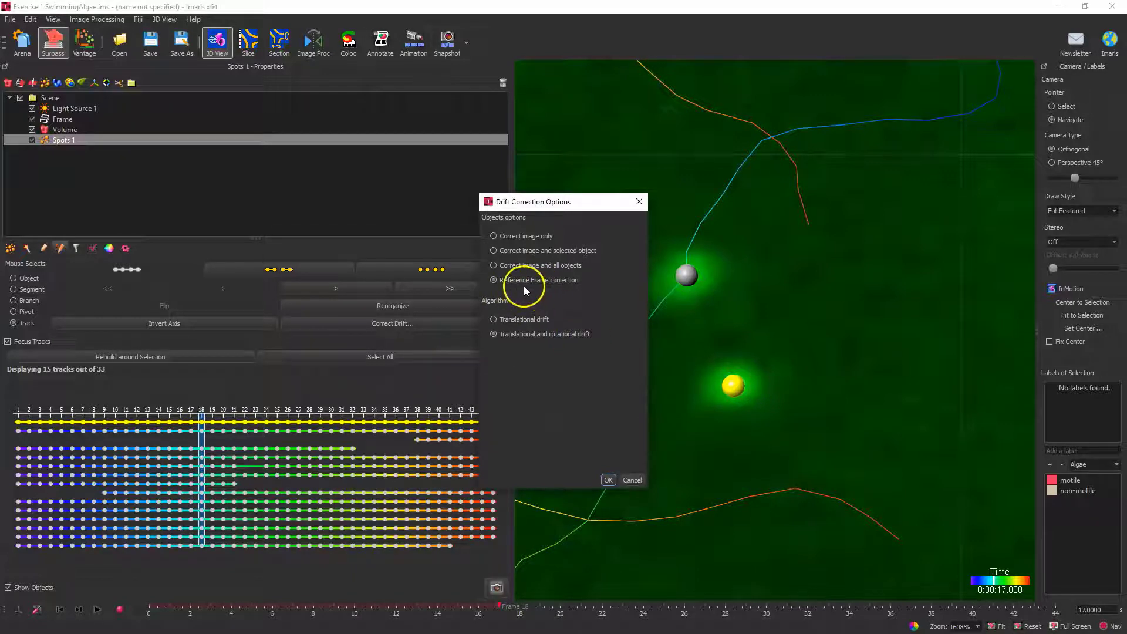
{"action": "left_click", "coordinate": [505, 319]}
{"action": "left_click", "coordinate": [633, 479]}
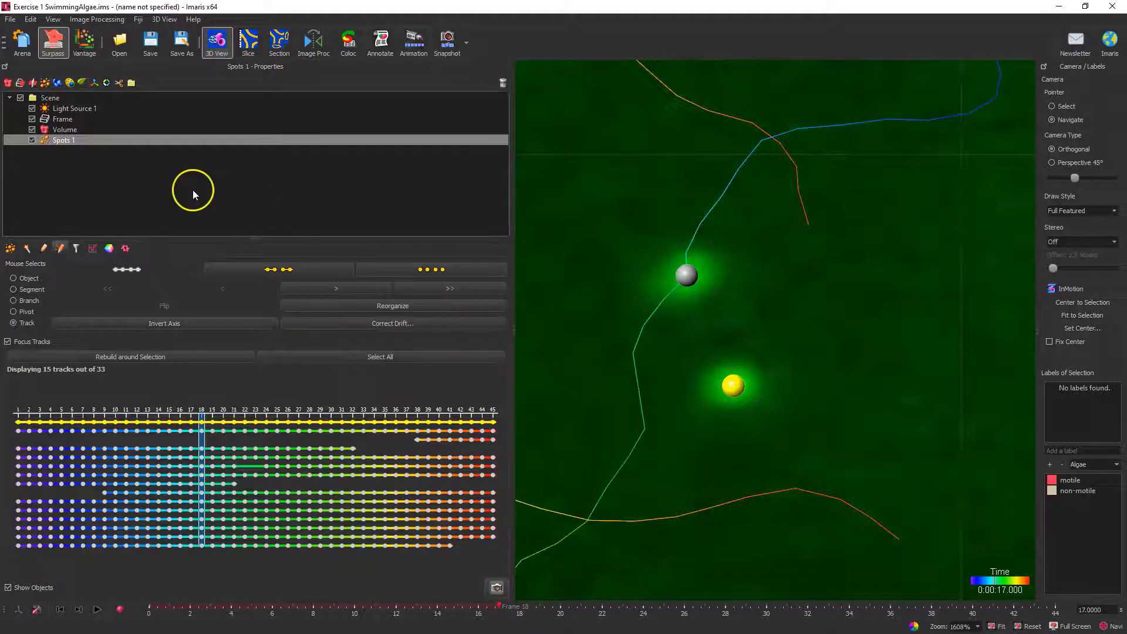
Step: Save the algae dataset and open weh02-8_Cropped_resample.ims from the 11 Cell Exercise folder in Arena
{"action": "left_click", "coordinate": [154, 189]}
{"action": "left_click", "coordinate": [153, 46]}
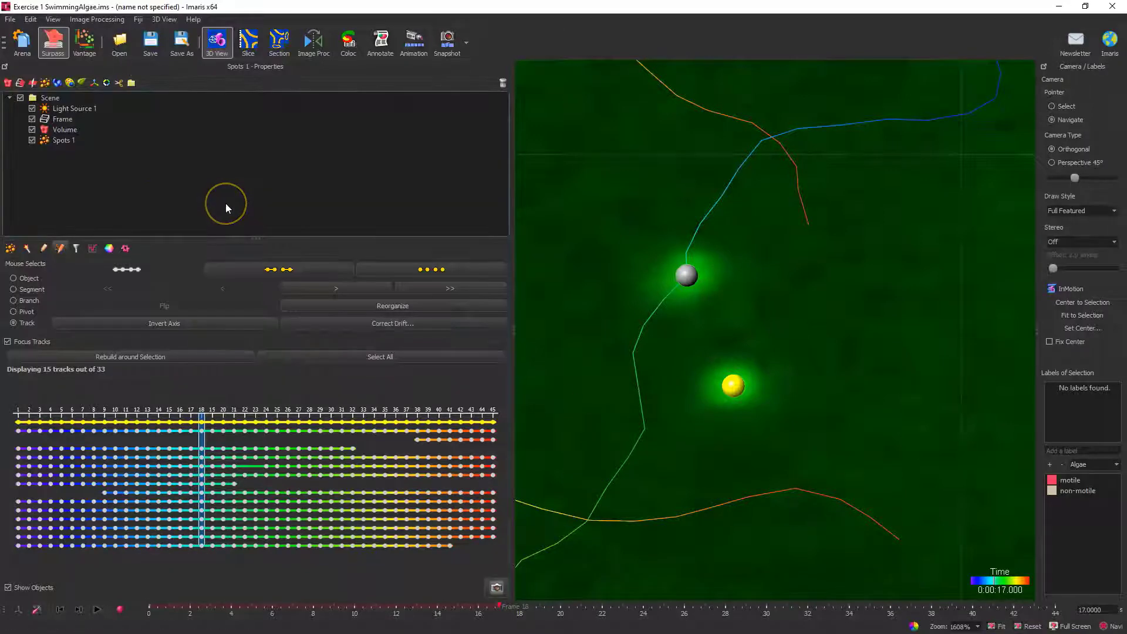
{"action": "left_click", "coordinate": [23, 43]}
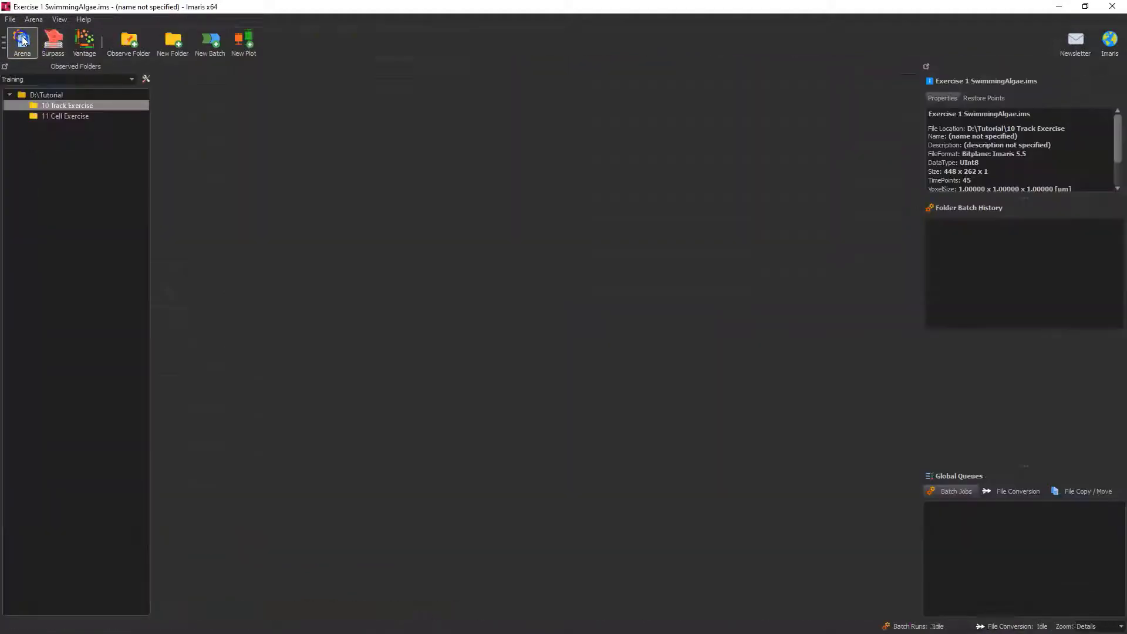
{"action": "left_click", "coordinate": [169, 184]}
{"action": "left_click", "coordinate": [71, 116]}
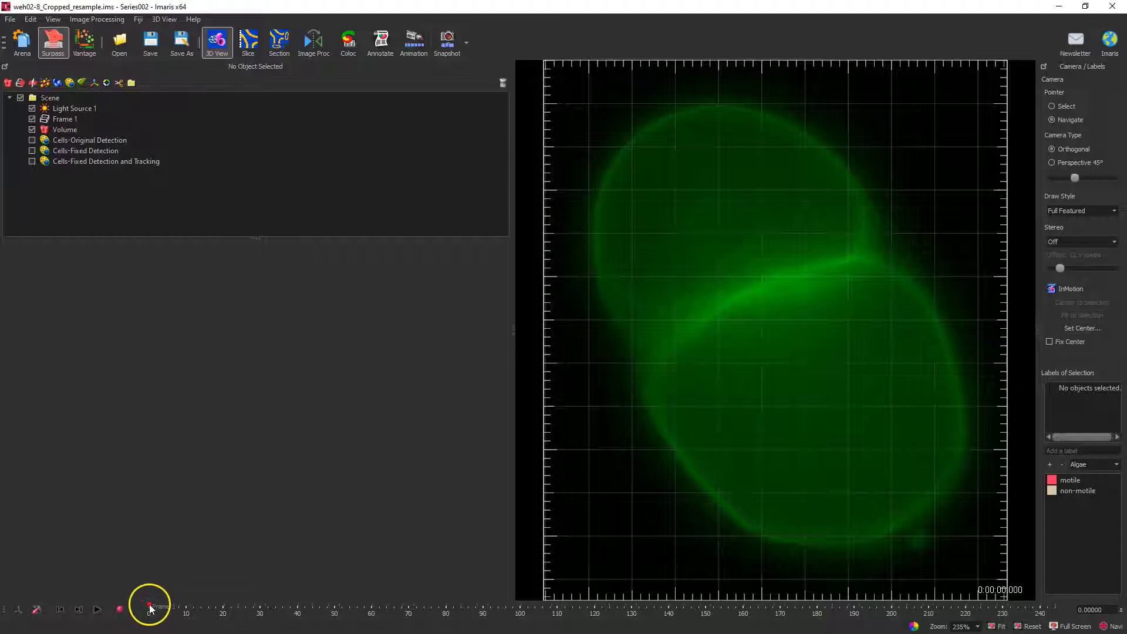
Step: Scrub the raw cell time-lapse from its first frame and show Cells-Original Detection with the slicer display
{"action": "left_click_drag", "start_coordinate": [150, 609], "coordinate": [149, 579]}
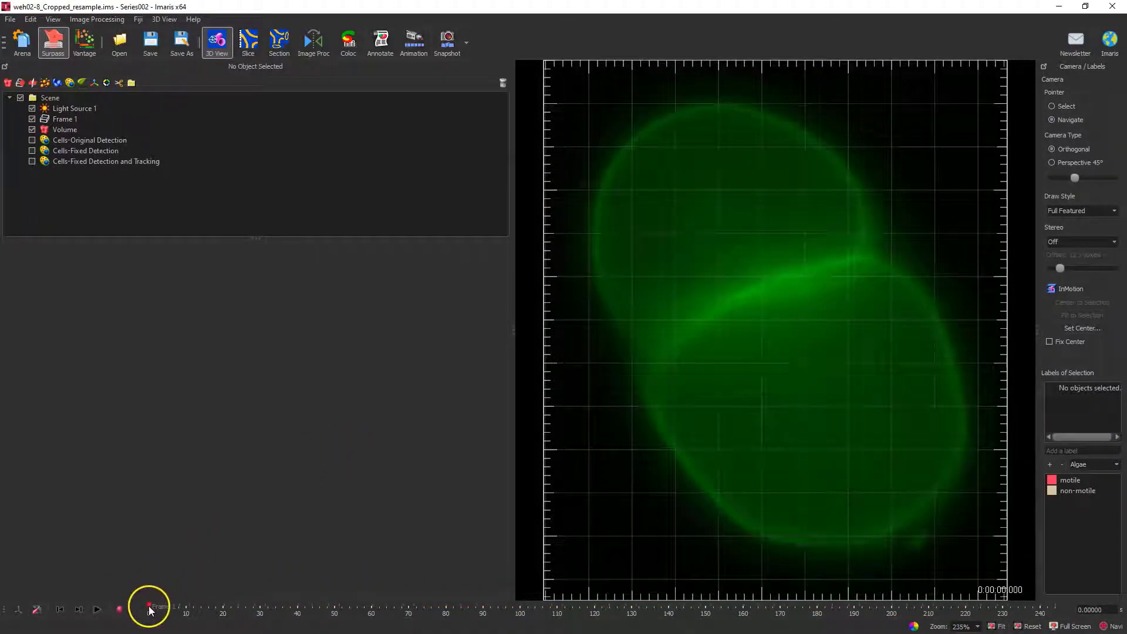
{"action": "left_click_drag", "start_coordinate": [149, 611], "coordinate": [206, 522]}
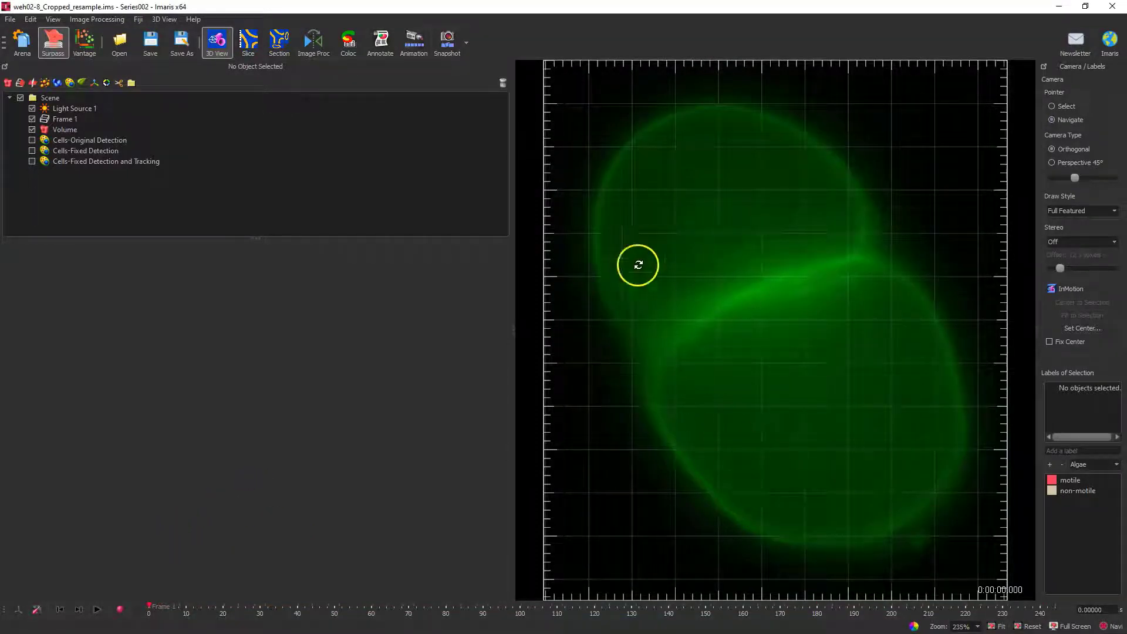
{"action": "left_click", "coordinate": [33, 140]}
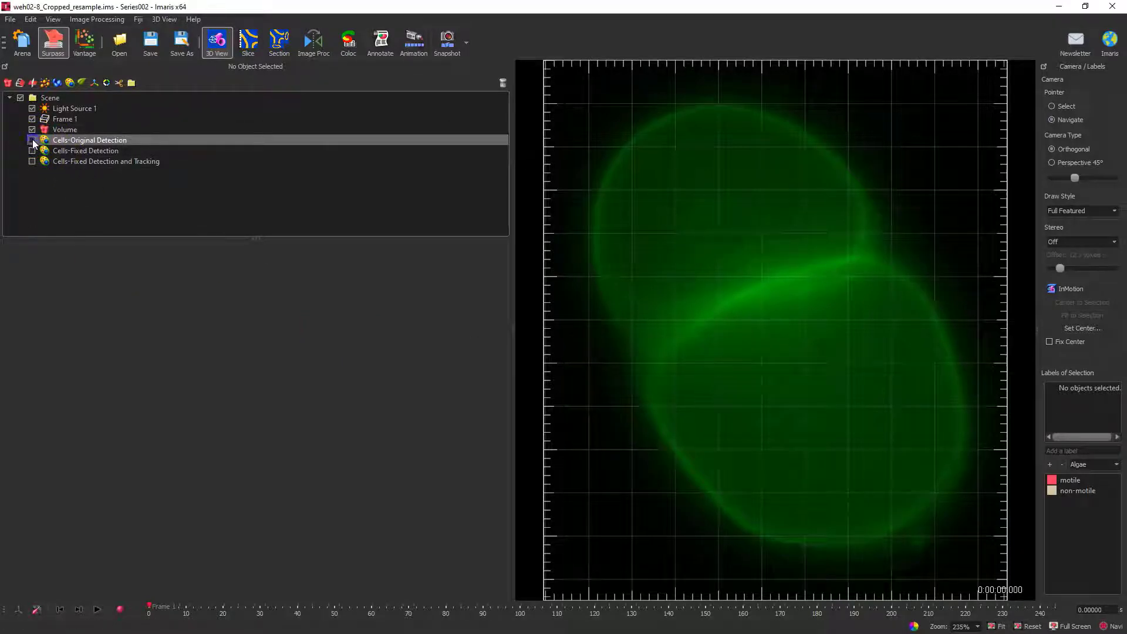
{"action": "left_click", "coordinate": [32, 140]}
{"action": "left_click", "coordinate": [19, 142]}
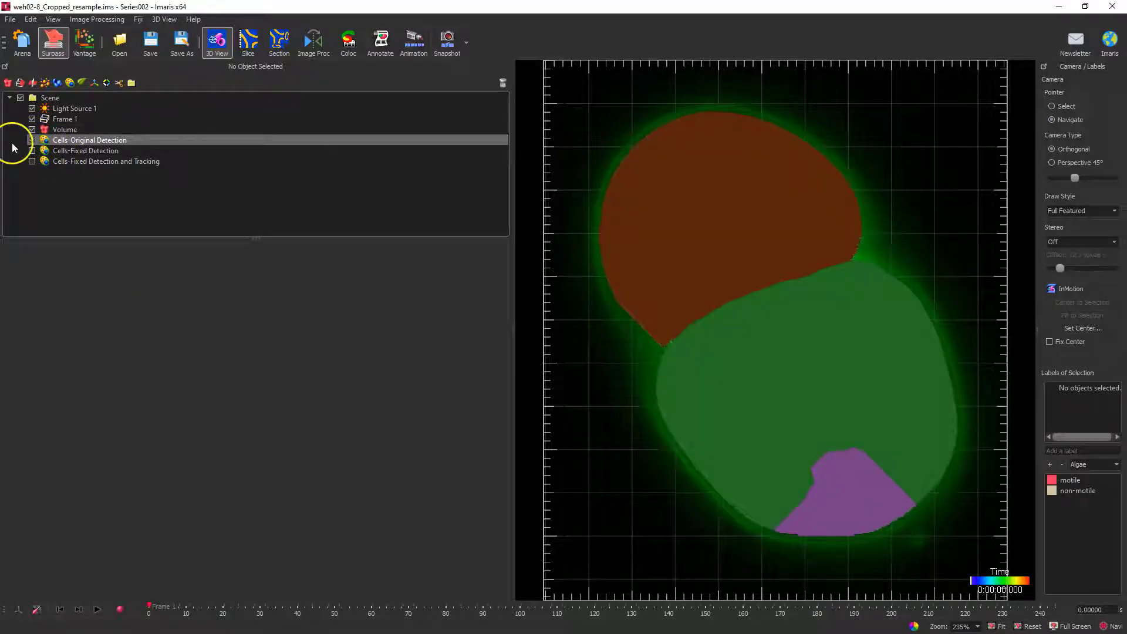
{"action": "left_click", "coordinate": [35, 271]}
{"action": "left_click", "coordinate": [20, 331]}
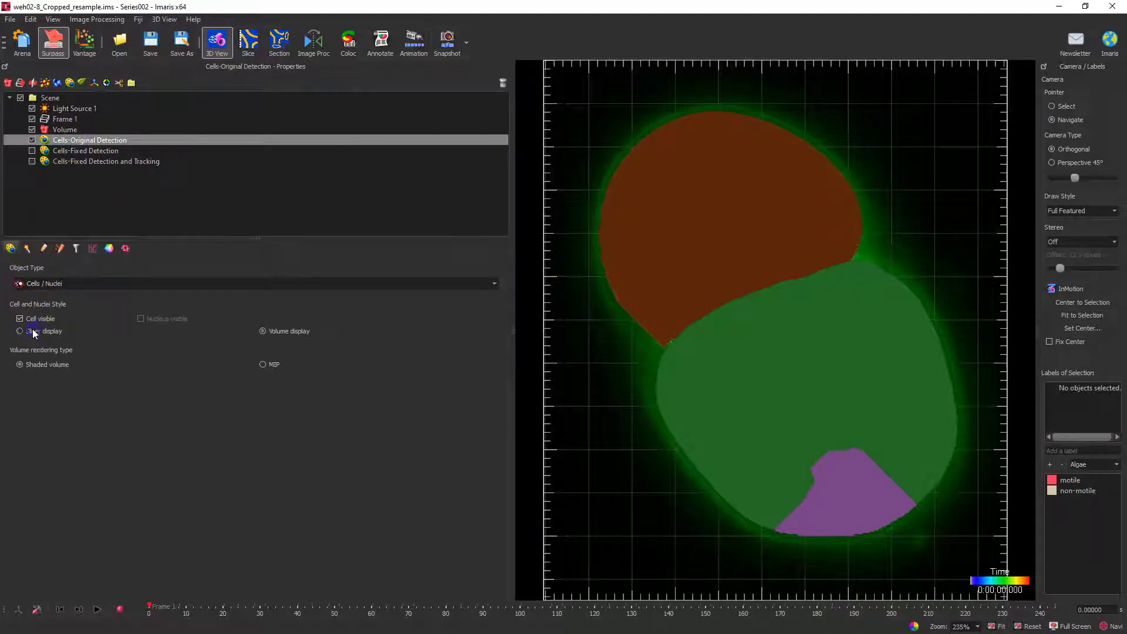
Step: Scrub through the original detection and inspect the uppermost lineage in its track tree at the first frames
{"action": "left_click_drag", "start_coordinate": [148, 611], "coordinate": [461, 608]}
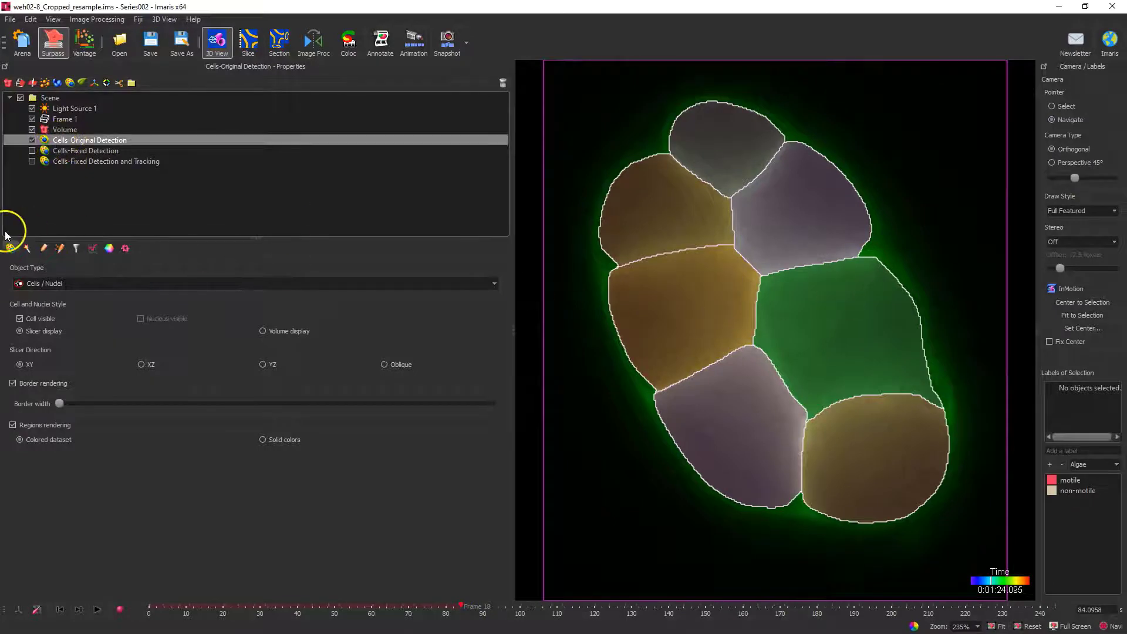
{"action": "left_click", "coordinate": [60, 248]}
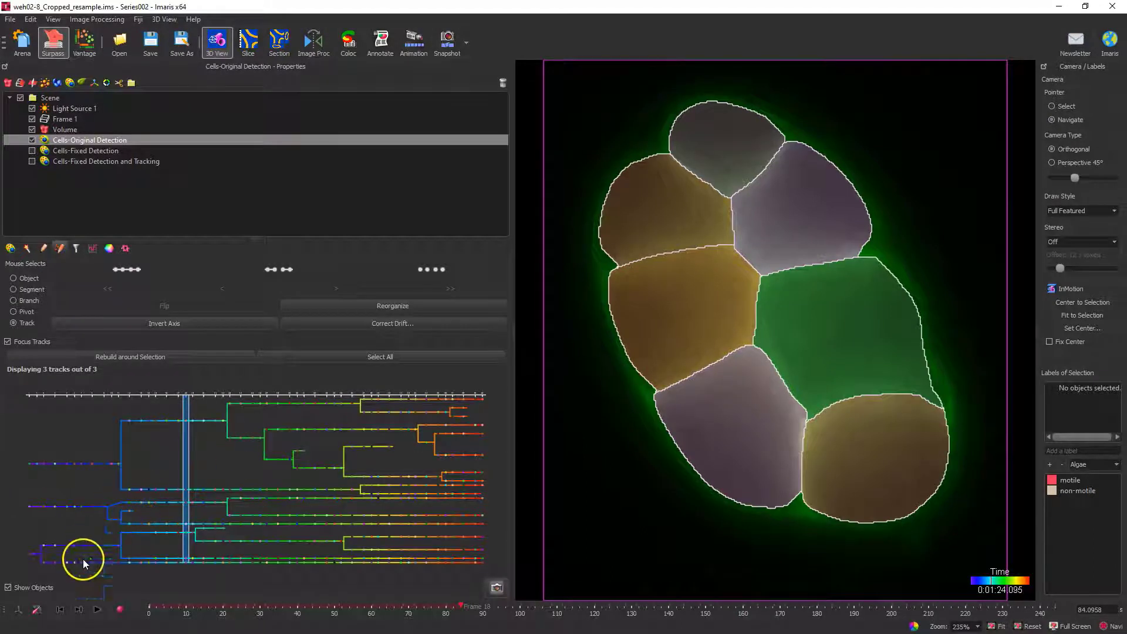
{"action": "left_click", "coordinate": [67, 463]}
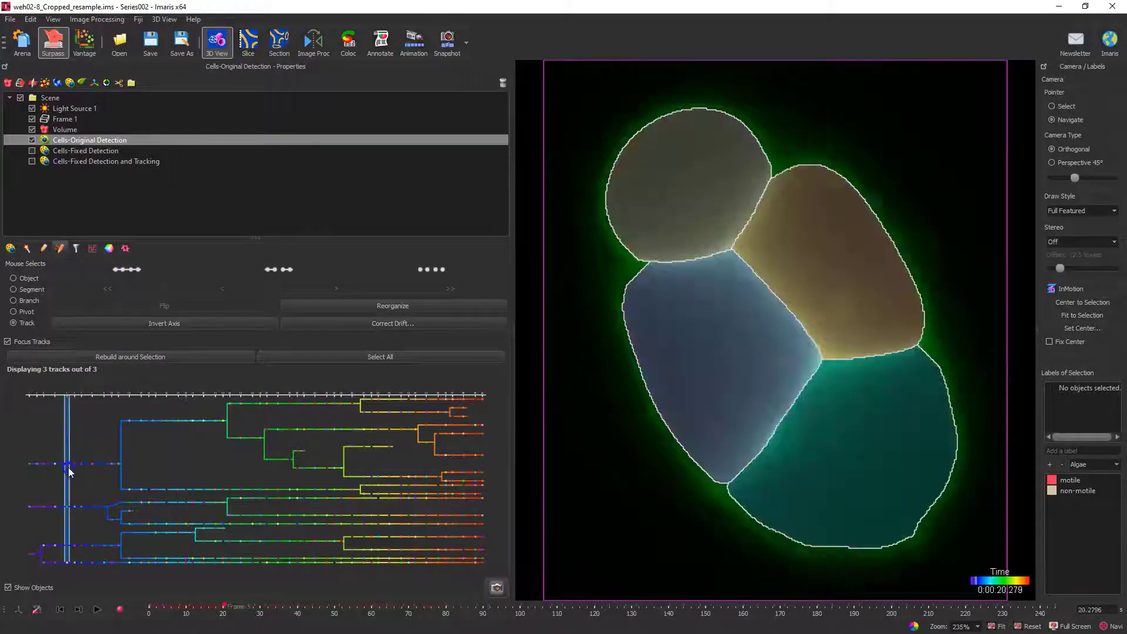
{"action": "left_click", "coordinate": [35, 464]}
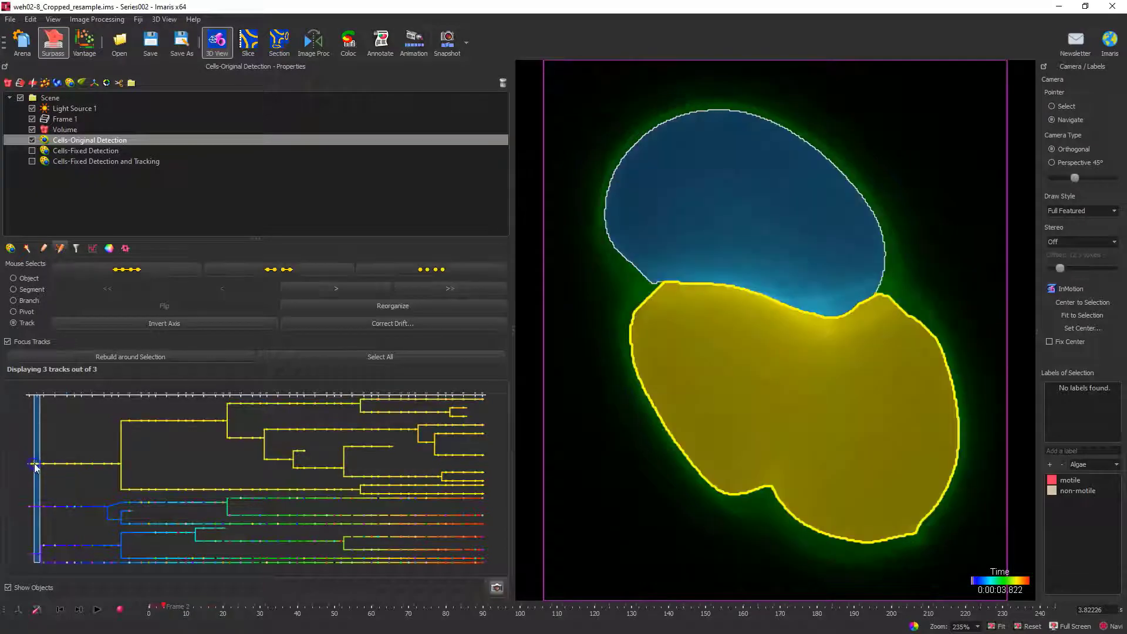
{"action": "left_click", "coordinate": [31, 463]}
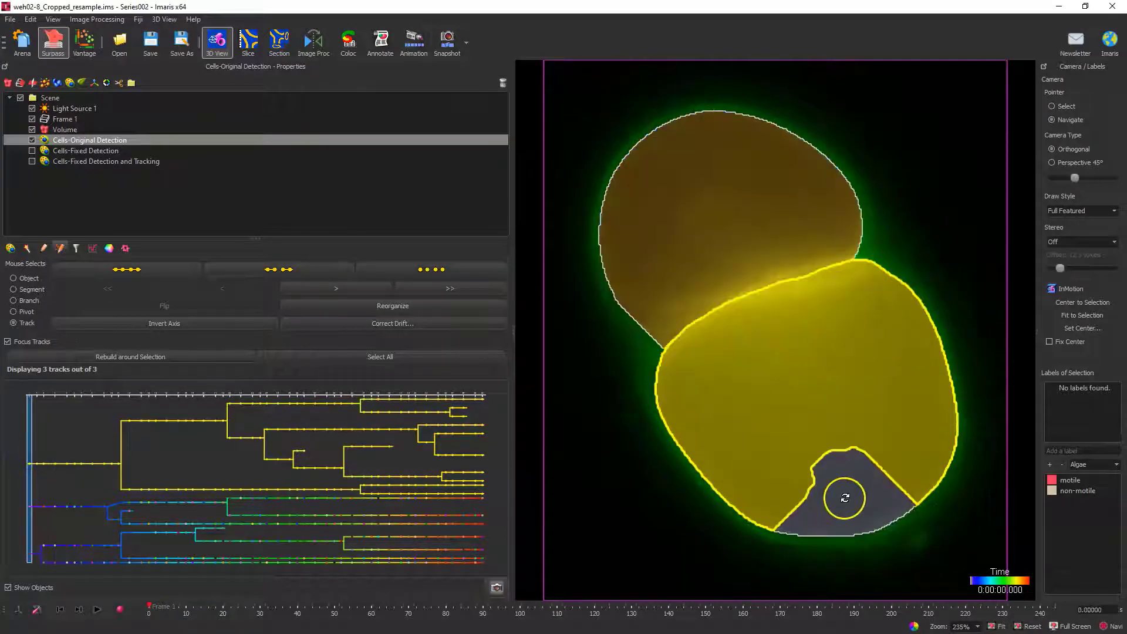
Step: Select the small extra cell segment inside the large lower cell at the first frame and follow its track forward in time
{"action": "key", "text": "Escape"}
{"action": "left_click", "coordinate": [837, 519]}
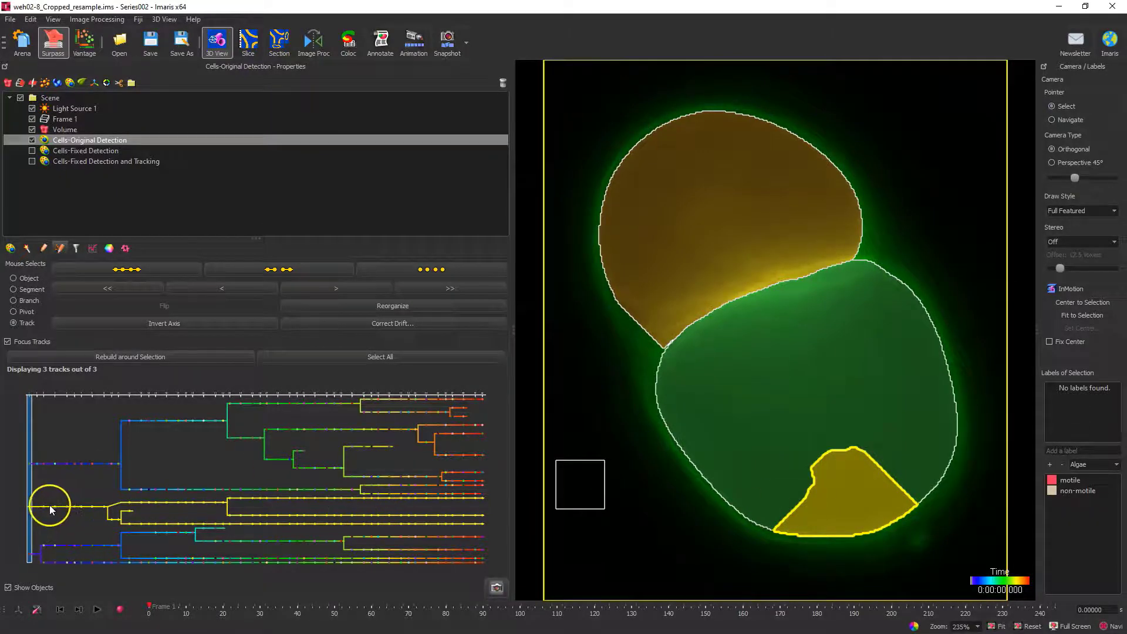
{"action": "left_click", "coordinate": [81, 610]}
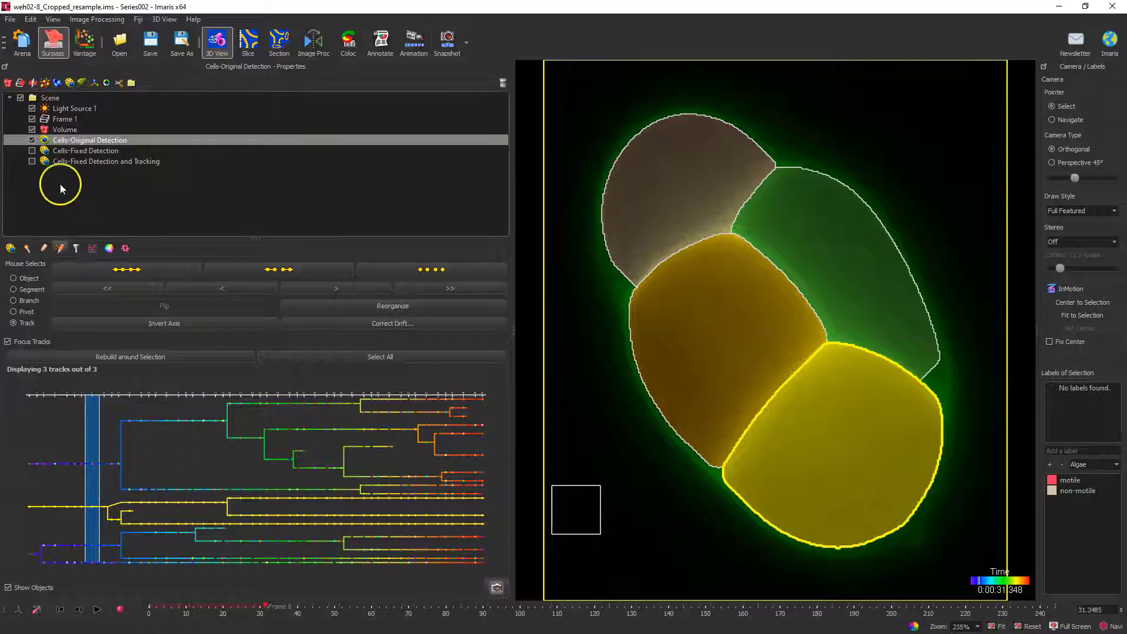
Step: Show Cells-Fixed Detection instead of Cells-Original Detection and review its cells from the first frame to about 140 seconds
{"action": "left_click", "coordinate": [32, 151]}
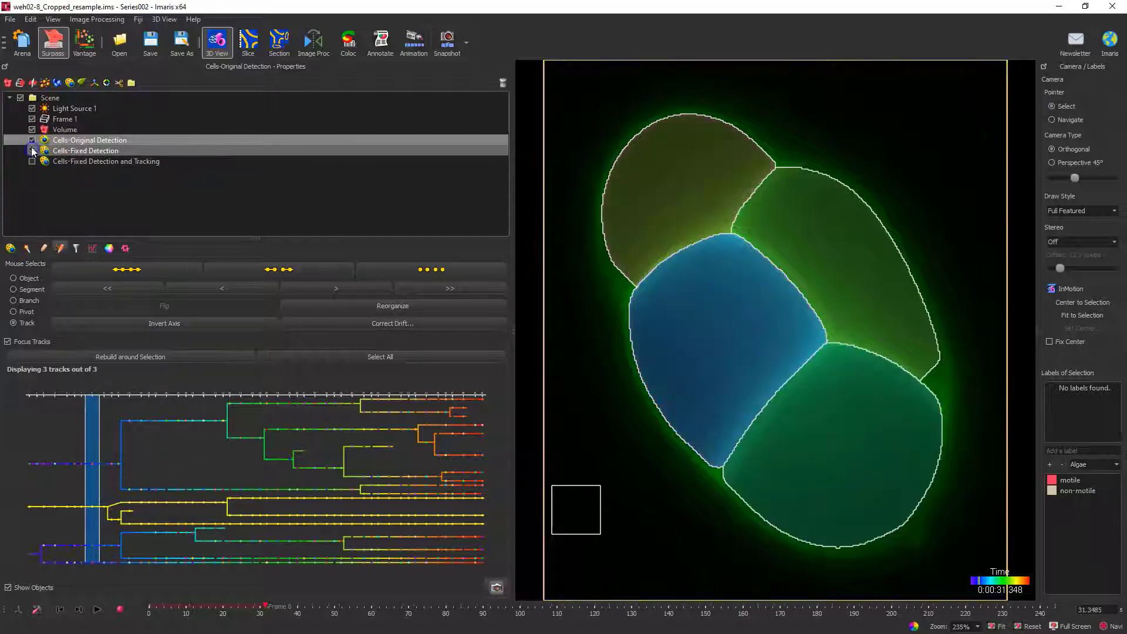
{"action": "left_click", "coordinate": [32, 140]}
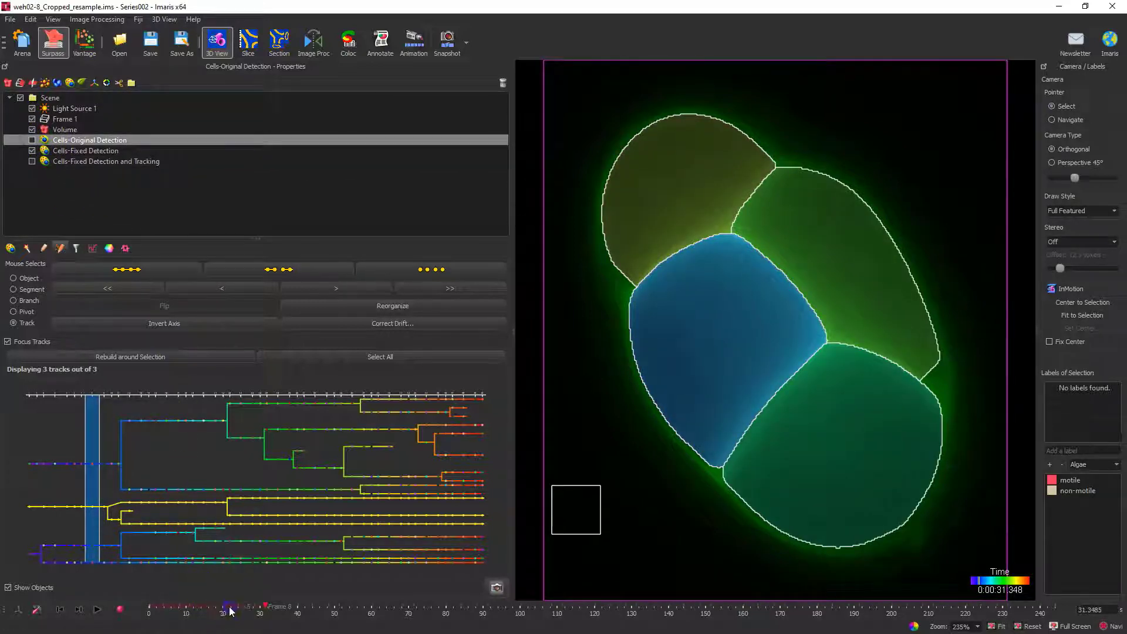
{"action": "left_click_drag", "start_coordinate": [229, 609], "coordinate": [115, 611]}
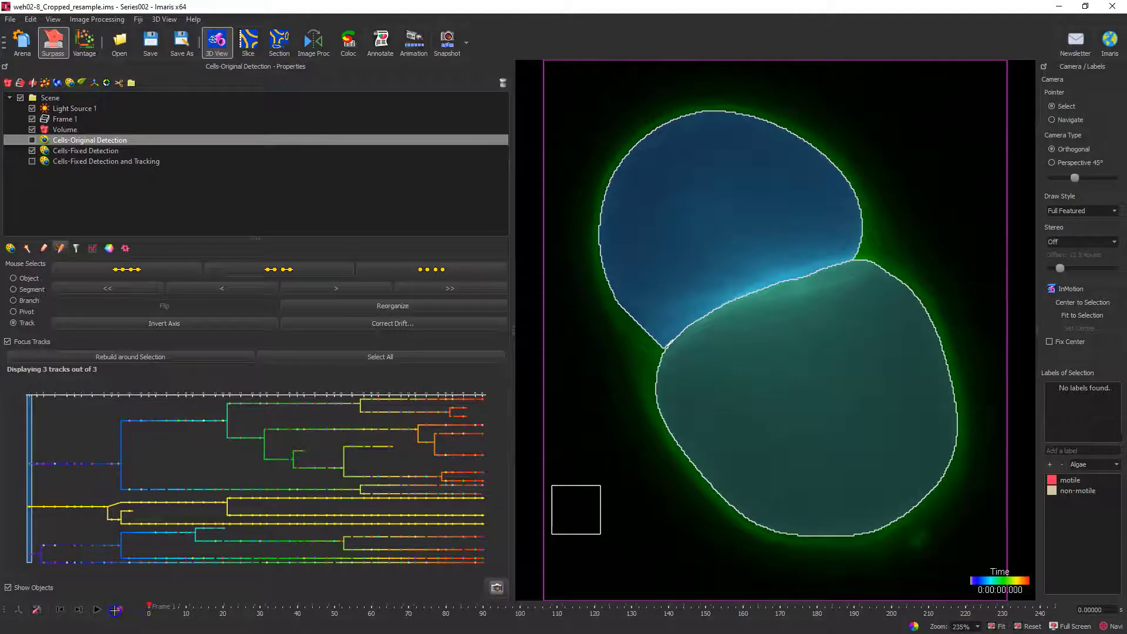
{"action": "left_click", "coordinate": [69, 151]}
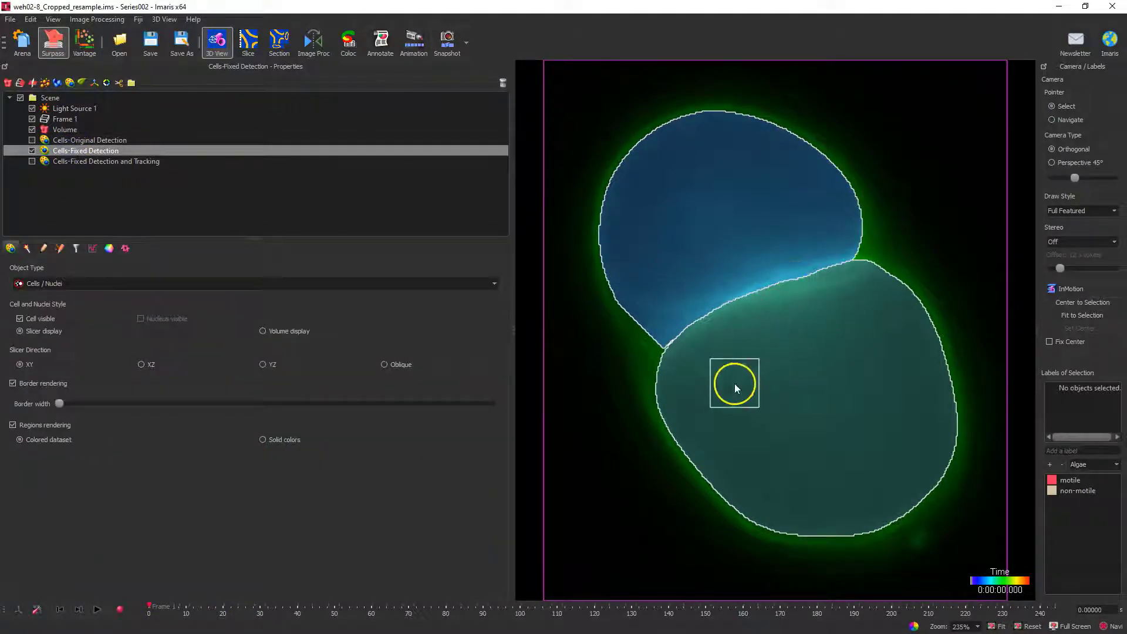
{"action": "left_click_drag", "start_coordinate": [151, 608], "coordinate": [669, 614]}
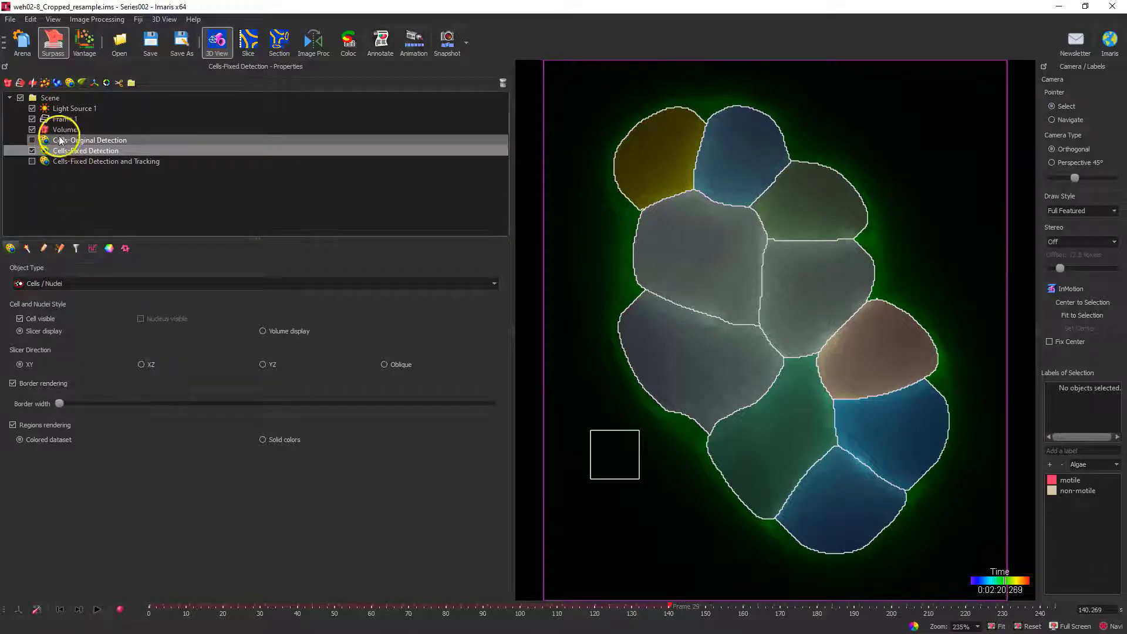
Step: Open the track editing view of Cells-Fixed Detection, invert the track tree's axis so time runs horizontally, and enlarge the tree
{"action": "left_click", "coordinate": [60, 249]}
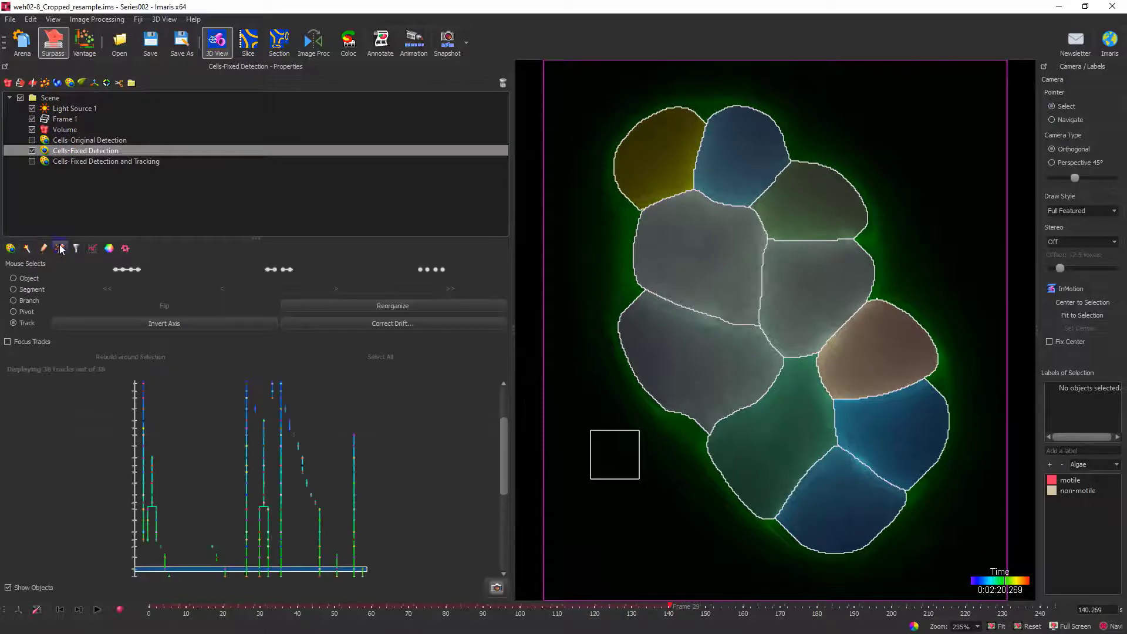
{"action": "scroll", "coordinate": [182, 463], "scroll_direction": "down", "scroll_amount": 3}
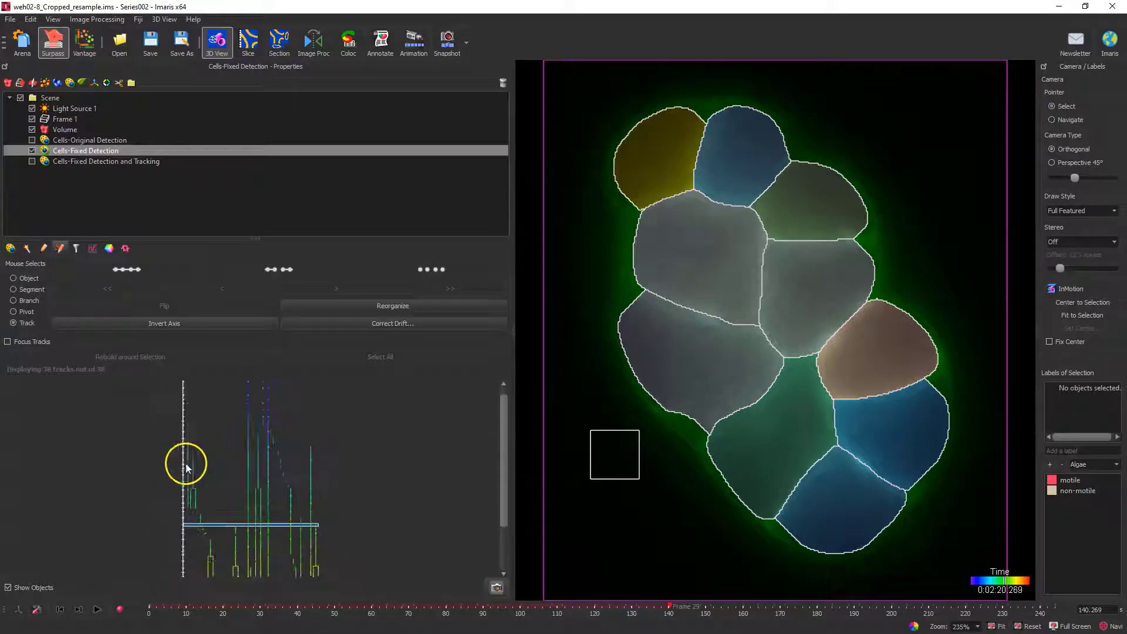
{"action": "scroll", "coordinate": [201, 463], "scroll_direction": "down", "scroll_amount": 2}
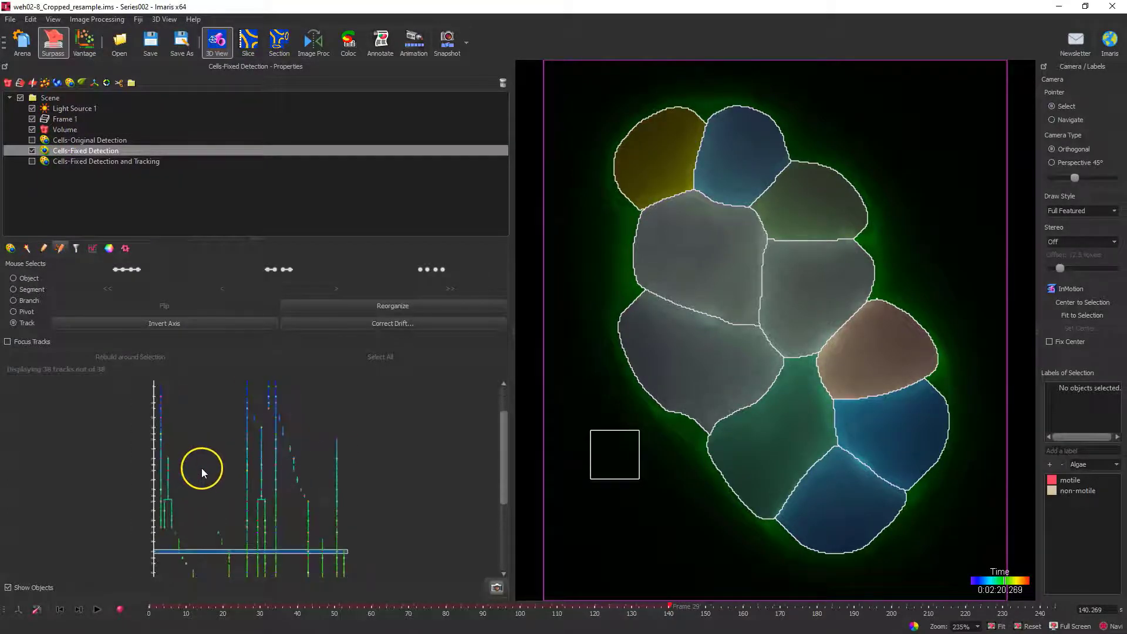
{"action": "scroll", "coordinate": [206, 441], "scroll_direction": "down", "scroll_amount": 1}
{"action": "left_click", "coordinate": [166, 324]}
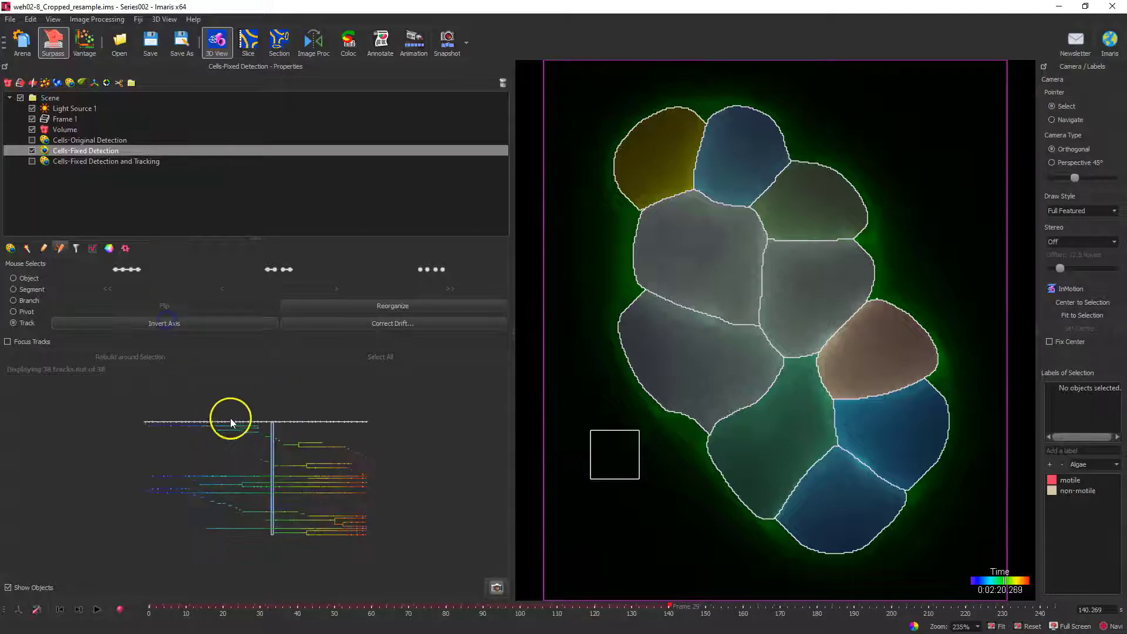
{"action": "scroll", "coordinate": [212, 464], "scroll_direction": "up", "scroll_amount": 3}
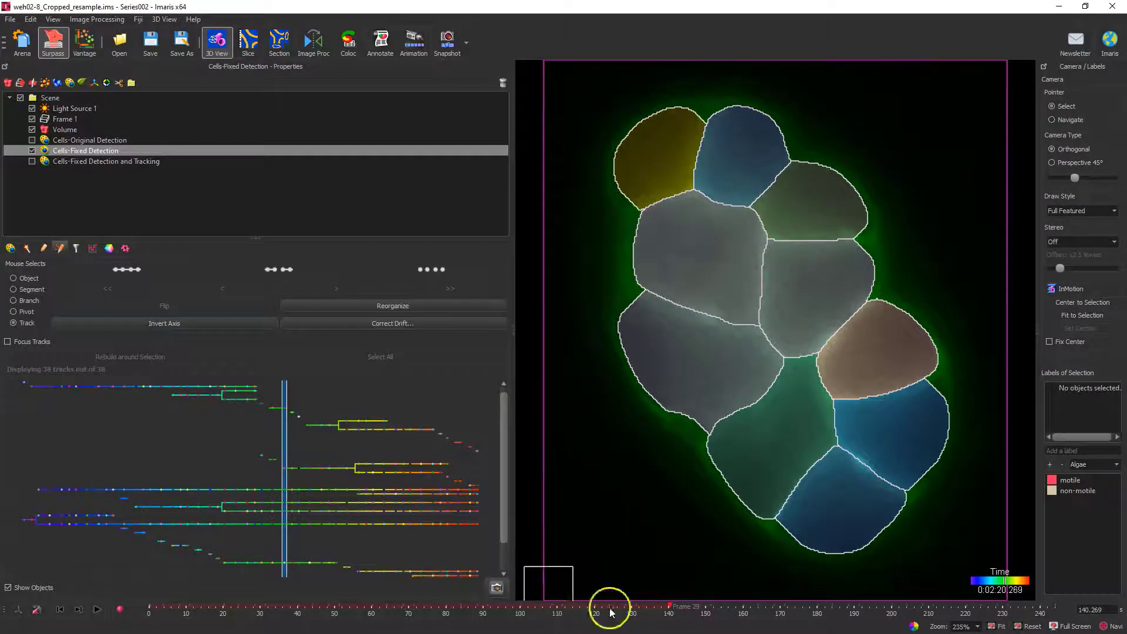
Step: Scrub the fixed detection back to about 24 seconds and compare its cells with the broken tracks
{"action": "left_click", "coordinate": [528, 605]}
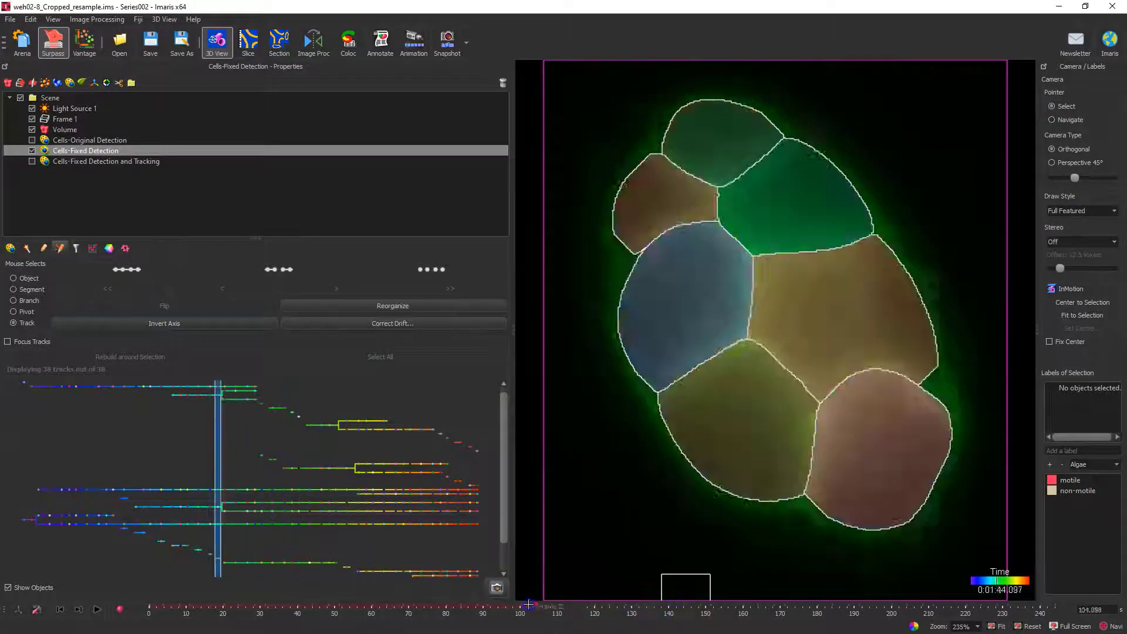
{"action": "left_click_drag", "start_coordinate": [528, 604], "coordinate": [247, 597]}
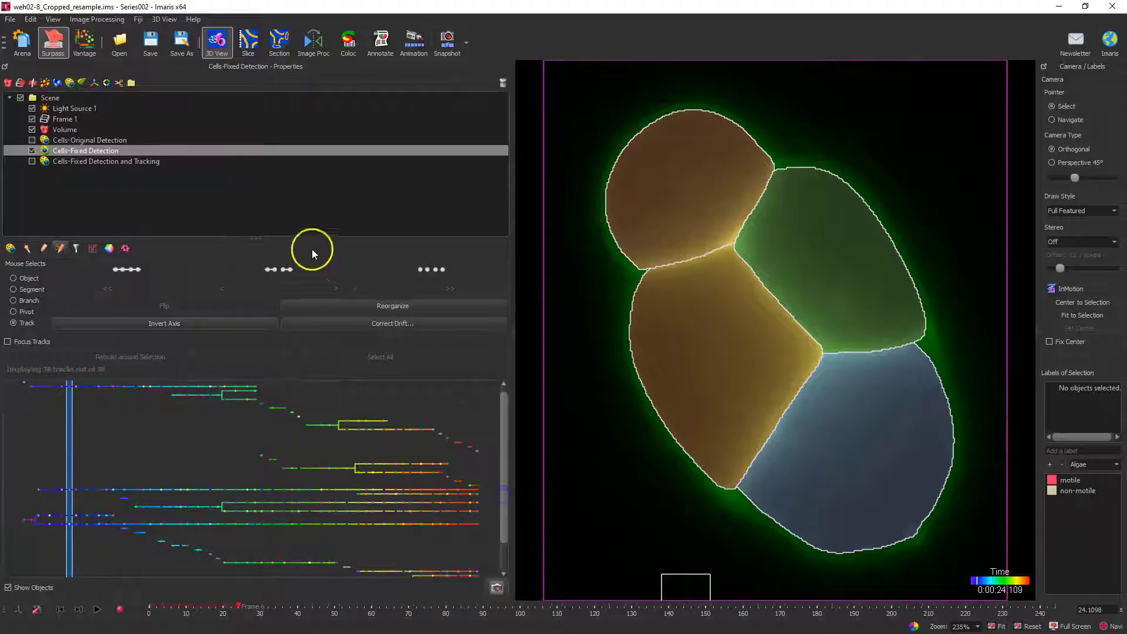
Step: Give the track tree more room in height and width and return the time-lapse to the first frame
{"action": "left_click_drag", "start_coordinate": [255, 236], "coordinate": [260, 197]}
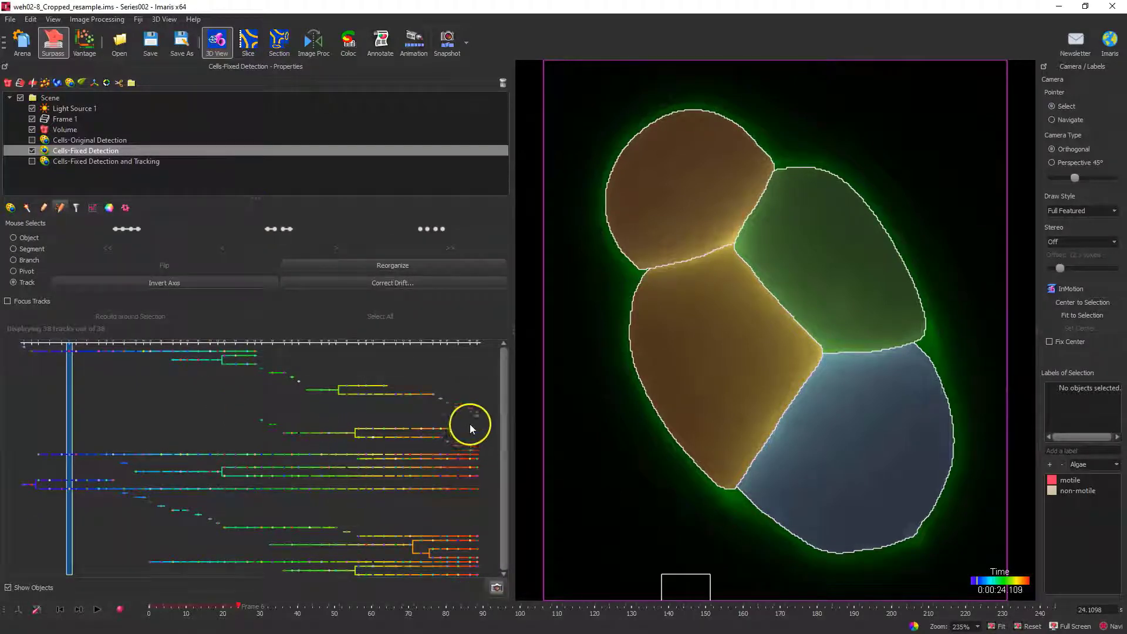
{"action": "scroll", "coordinate": [284, 399], "scroll_direction": "up", "scroll_amount": 2}
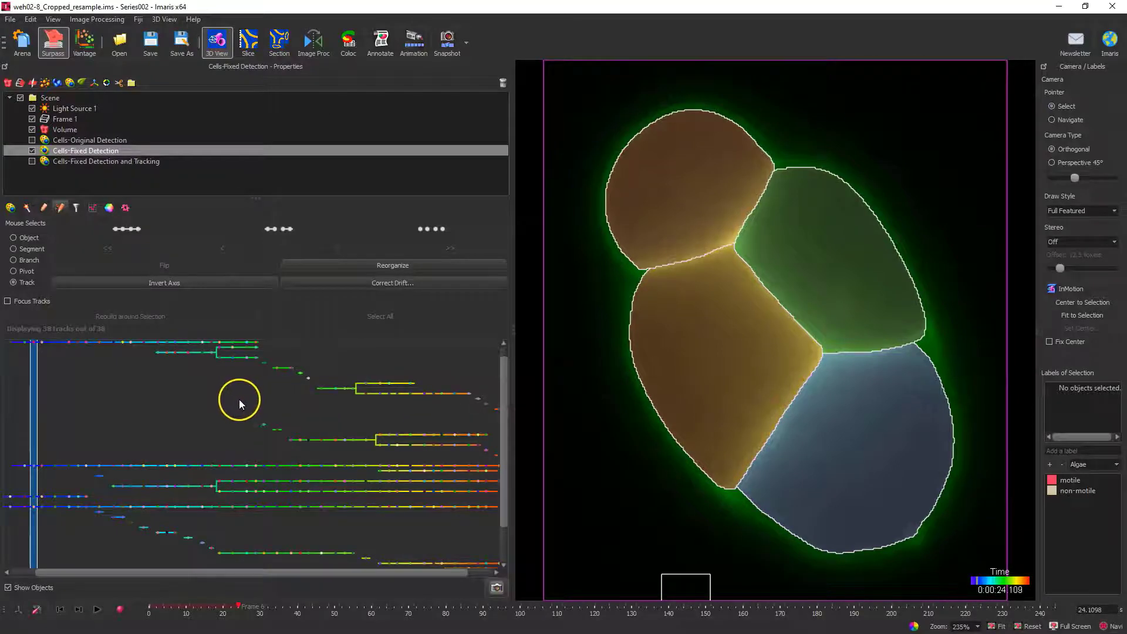
{"action": "scroll", "coordinate": [217, 399], "scroll_direction": "up", "scroll_amount": 2}
{"action": "scroll", "coordinate": [206, 398], "scroll_direction": "down", "scroll_amount": 4}
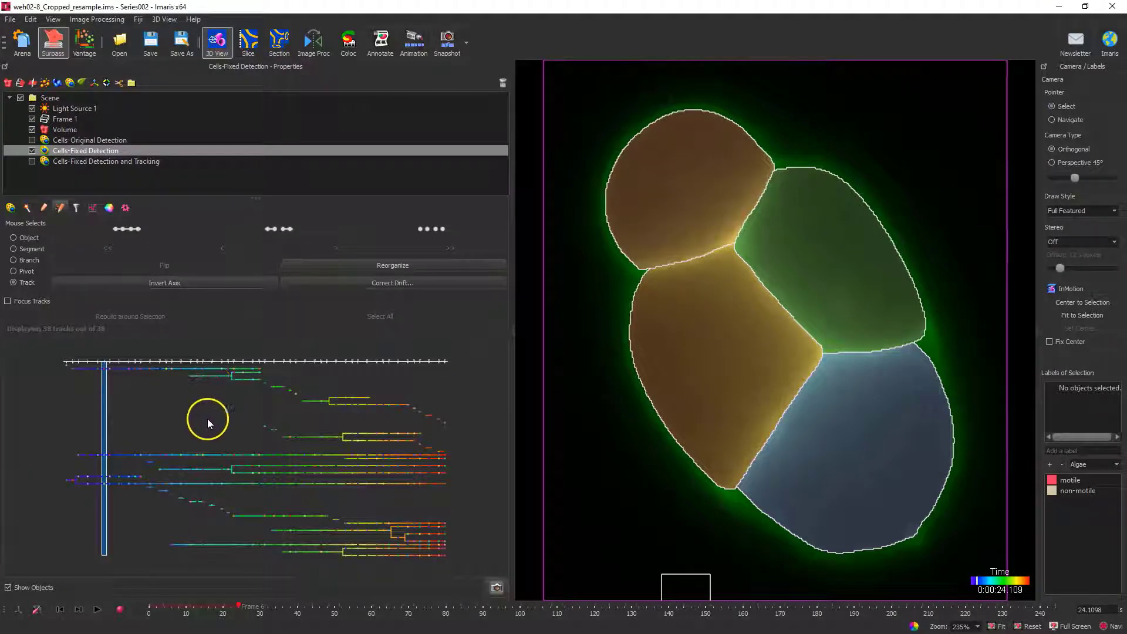
{"action": "scroll", "coordinate": [271, 399], "scroll_direction": "up", "scroll_amount": 1}
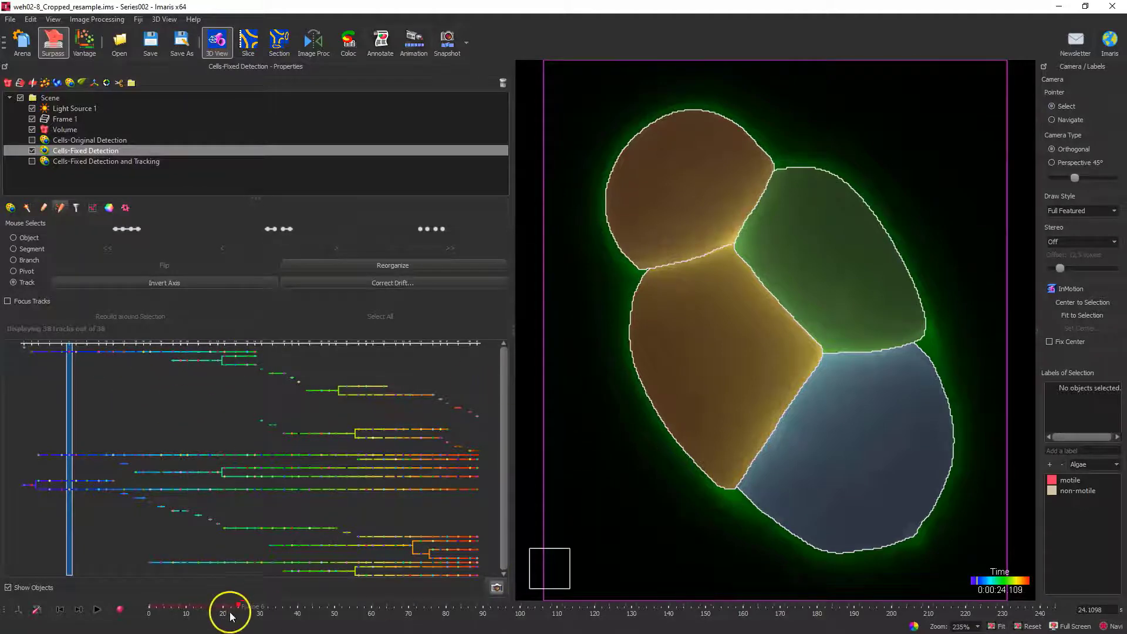
{"action": "left_click_drag", "start_coordinate": [240, 607], "coordinate": [149, 607]}
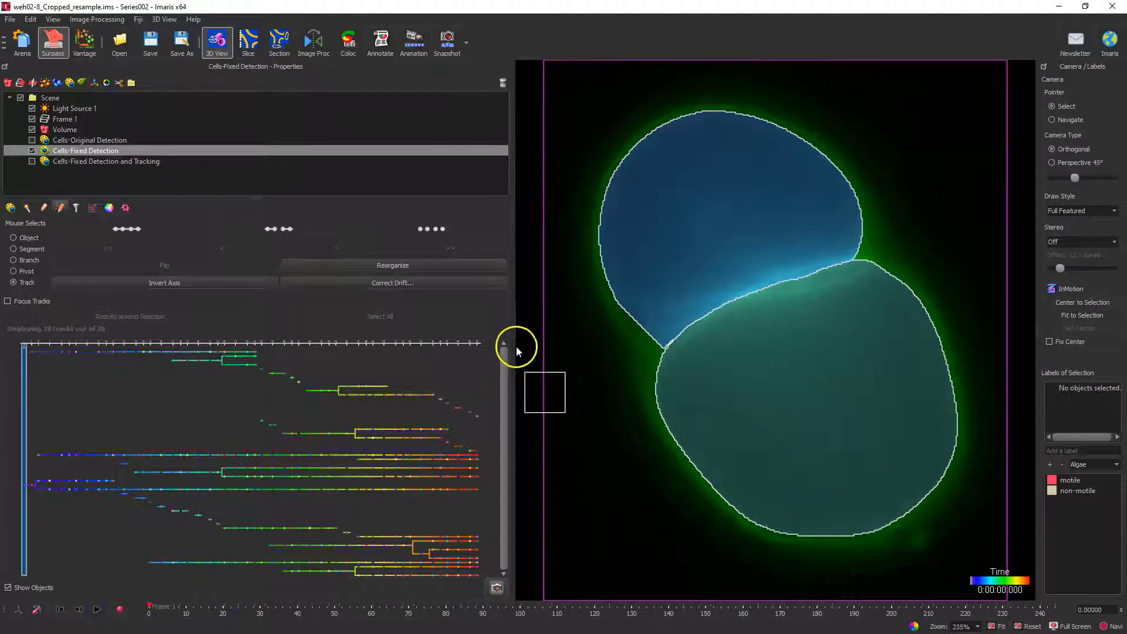
{"action": "left_click_drag", "start_coordinate": [515, 333], "coordinate": [569, 333]}
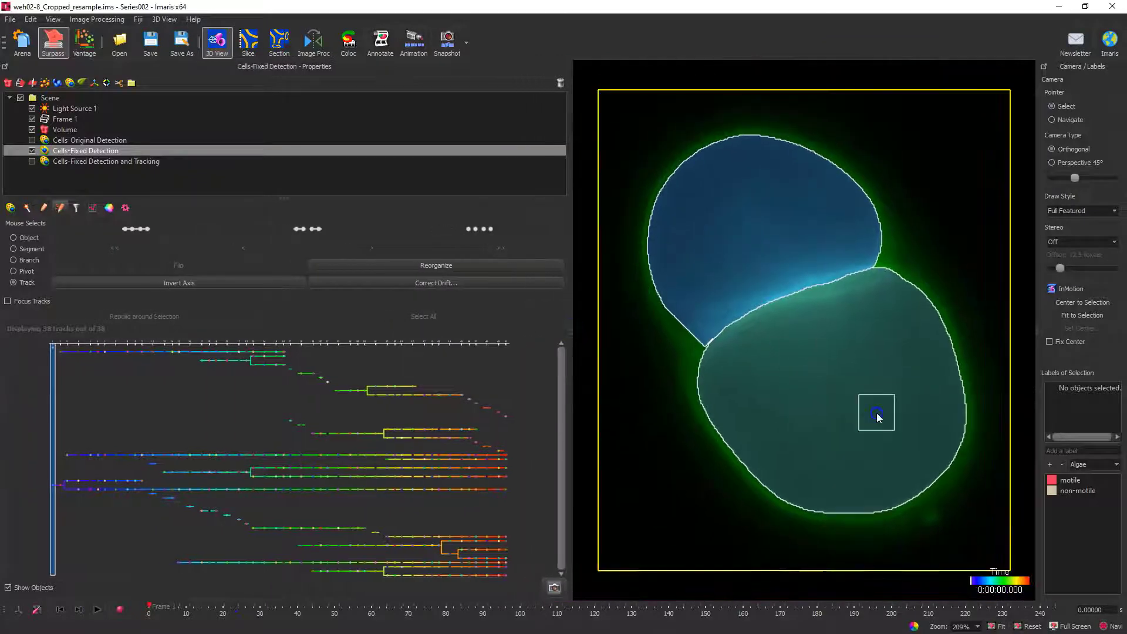
Step: Select the large lower cell at the first frame and compare it with the uppermost long track in the tree
{"action": "left_click", "coordinate": [814, 504]}
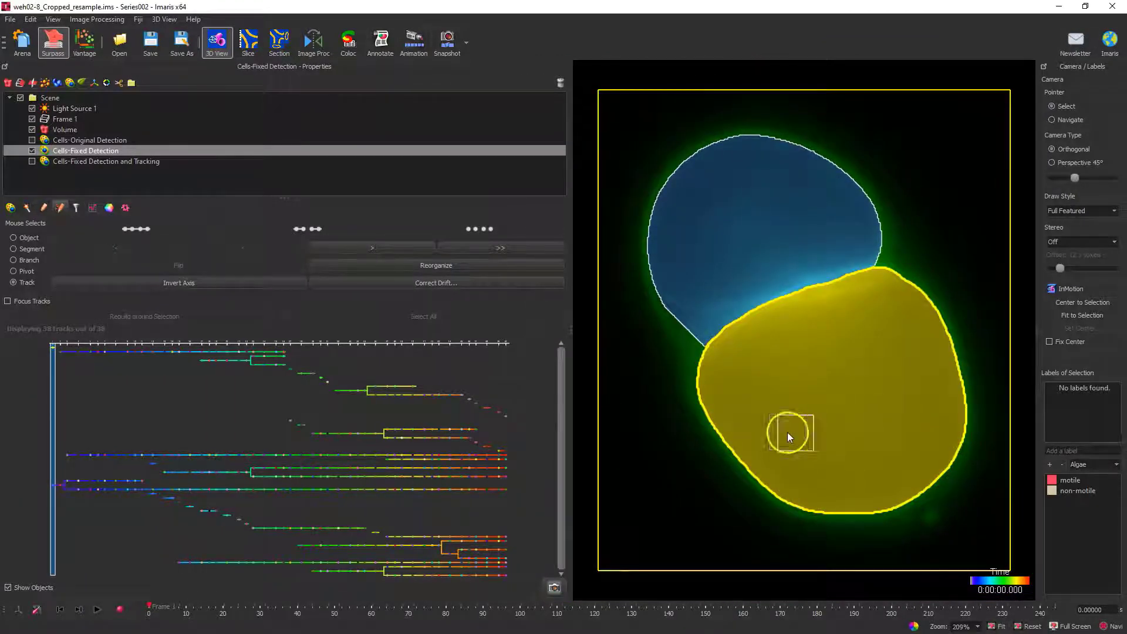
{"action": "left_click", "coordinate": [20, 283]}
{"action": "left_click", "coordinate": [68, 351]}
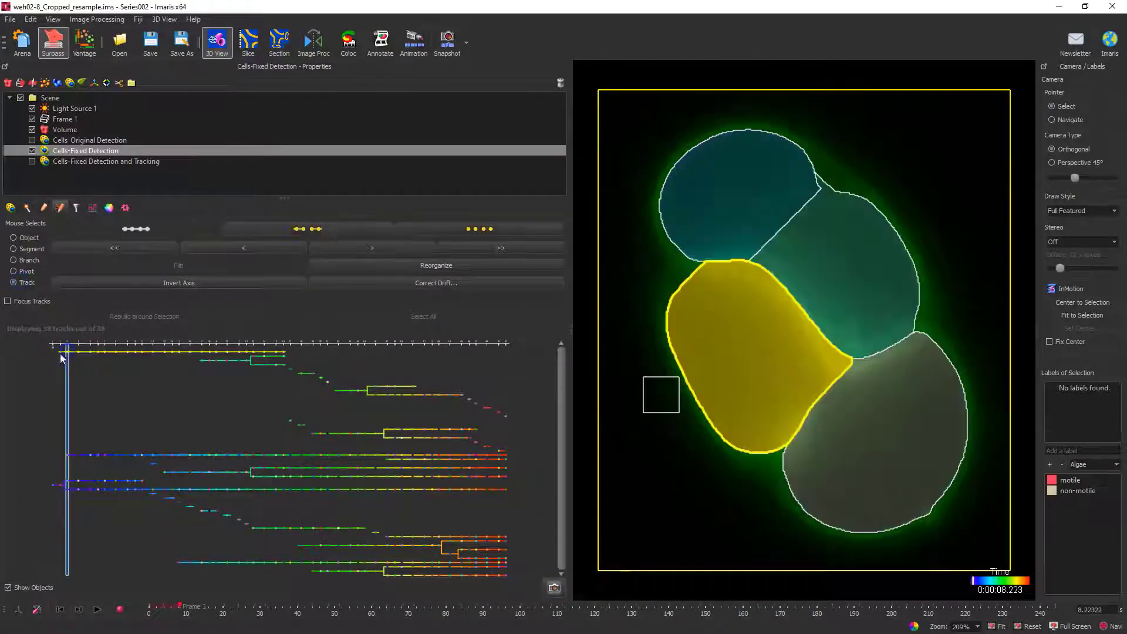
{"action": "scroll", "coordinate": [59, 358], "scroll_direction": "up", "scroll_amount": 3}
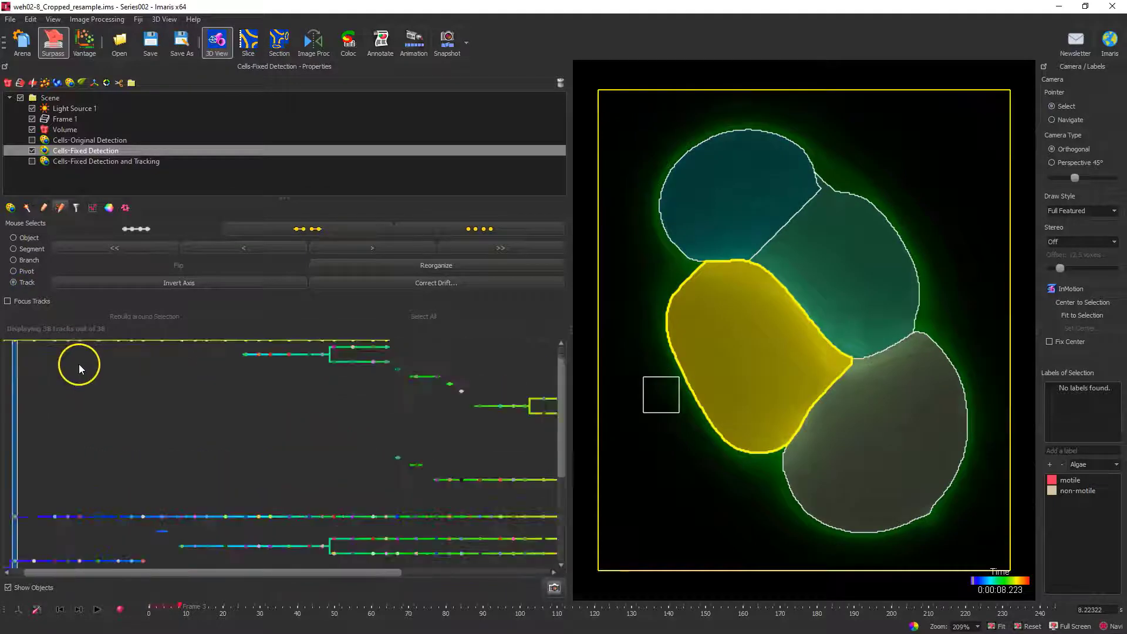
{"action": "scroll", "coordinate": [78, 365], "scroll_direction": "down", "scroll_amount": 3}
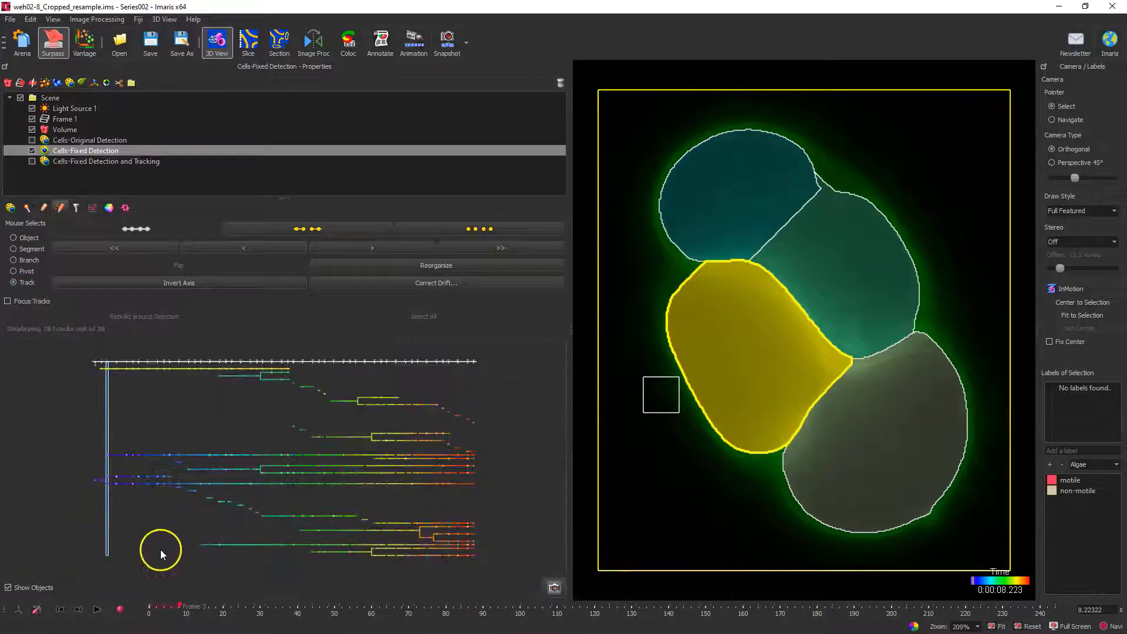
{"action": "left_click_drag", "start_coordinate": [179, 607], "coordinate": [128, 612]}
{"action": "scroll", "coordinate": [82, 355], "scroll_direction": "up", "scroll_amount": 5}
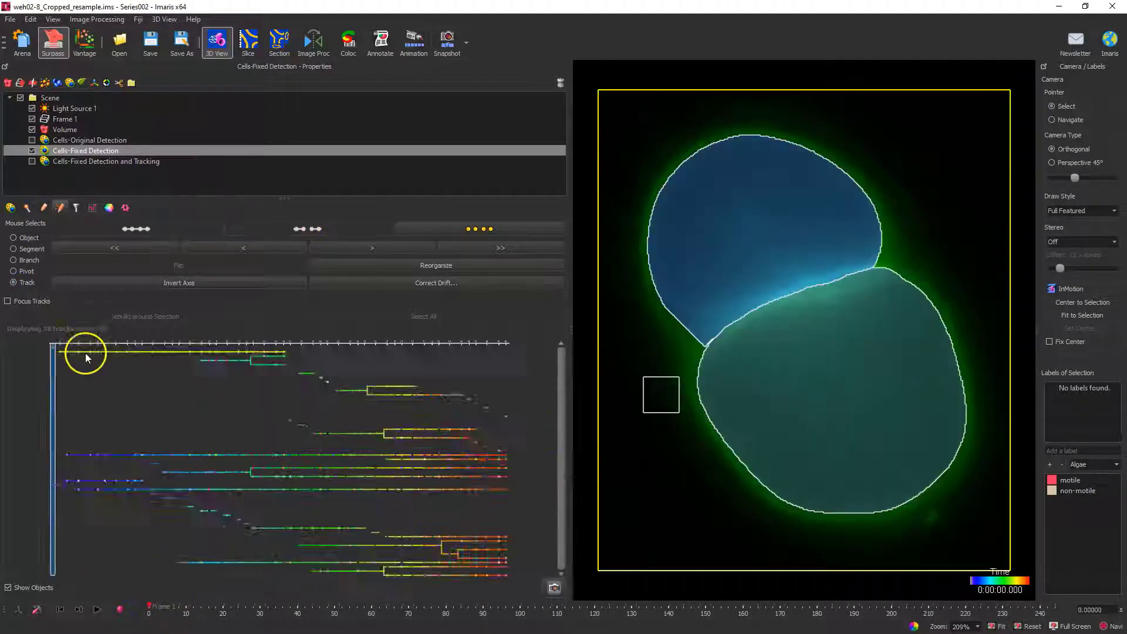
{"action": "scroll", "coordinate": [32, 444], "scroll_direction": "down", "scroll_amount": 5}
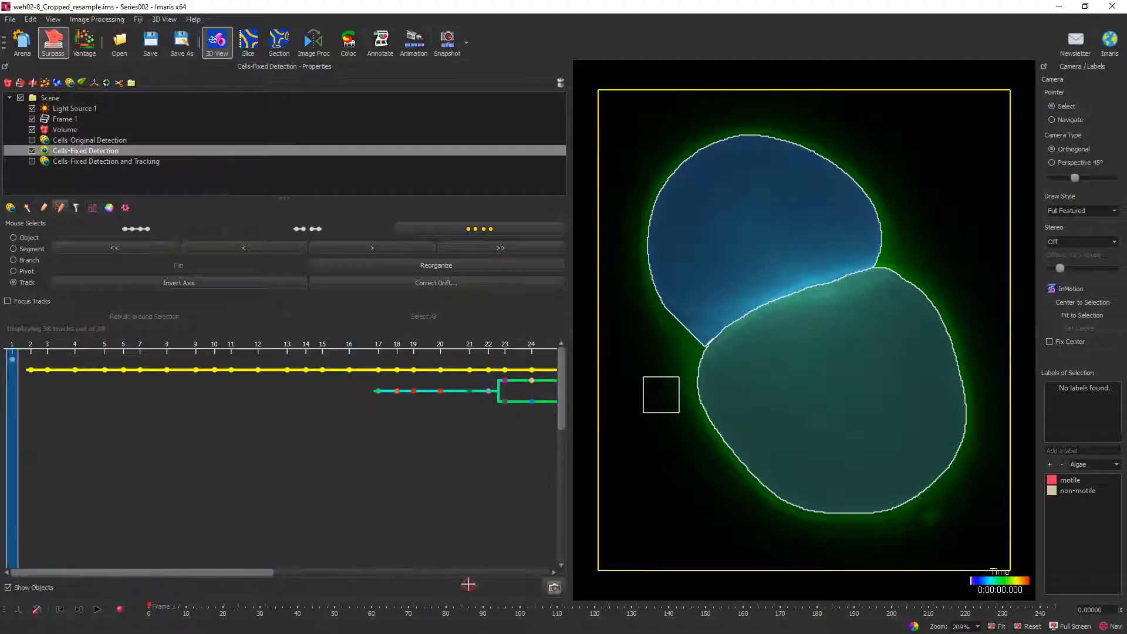
Step: Connect the lower cell's single object at frame 1 to the long track starting at frame 2, and reorganize the tree
{"action": "left_click", "coordinate": [11, 361]}
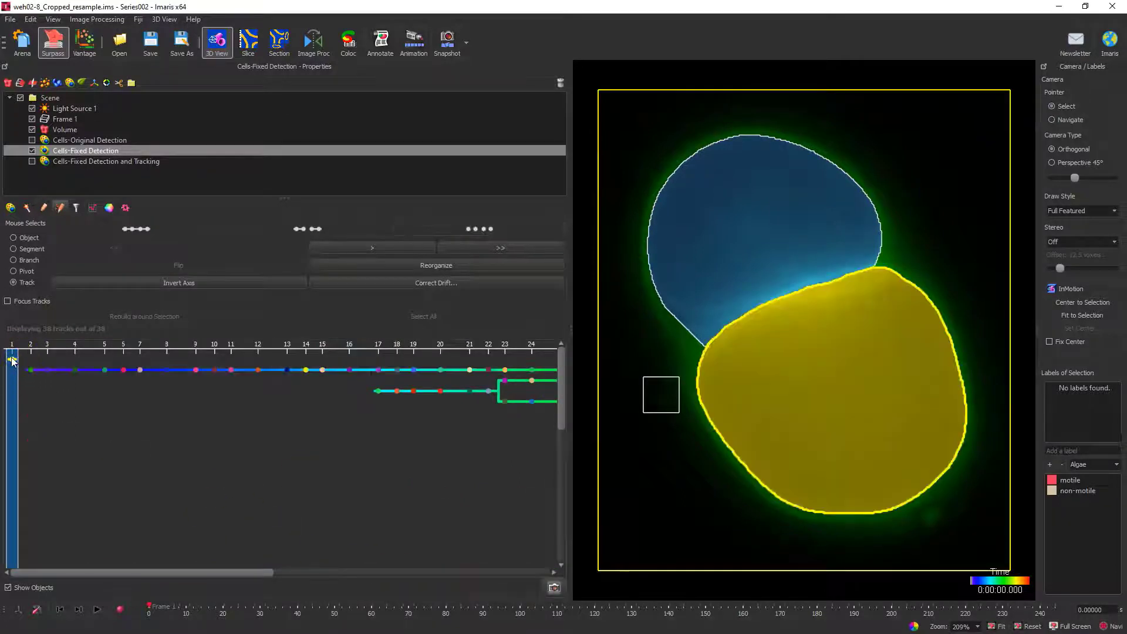
{"action": "left_click", "coordinate": [31, 371]}
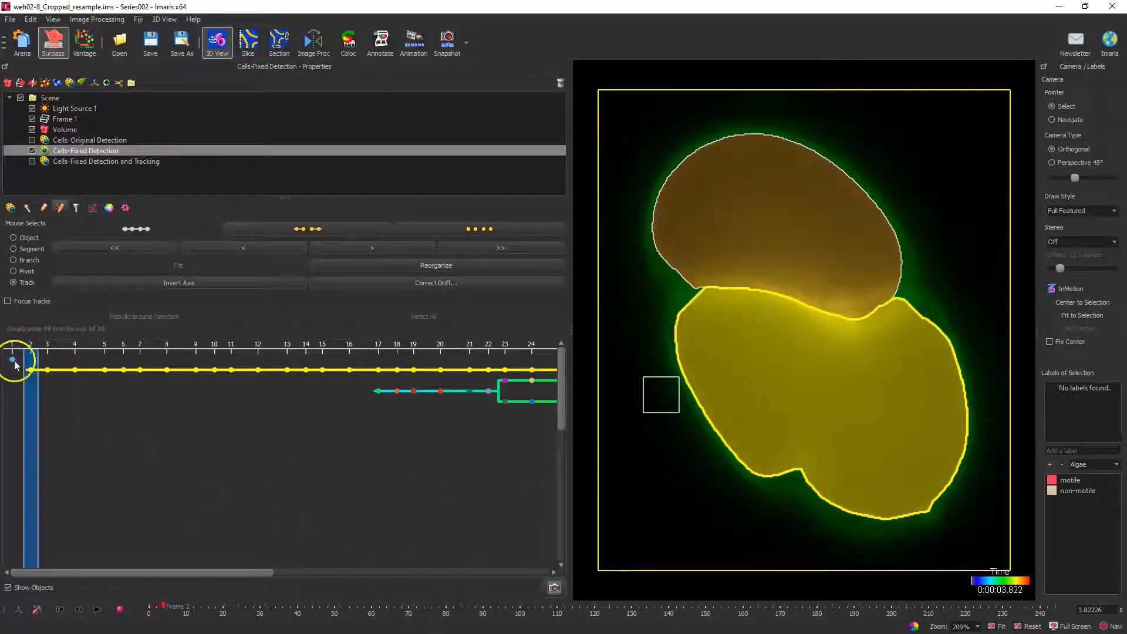
{"action": "left_click", "coordinate": [13, 361]}
{"action": "left_click", "coordinate": [33, 369]}
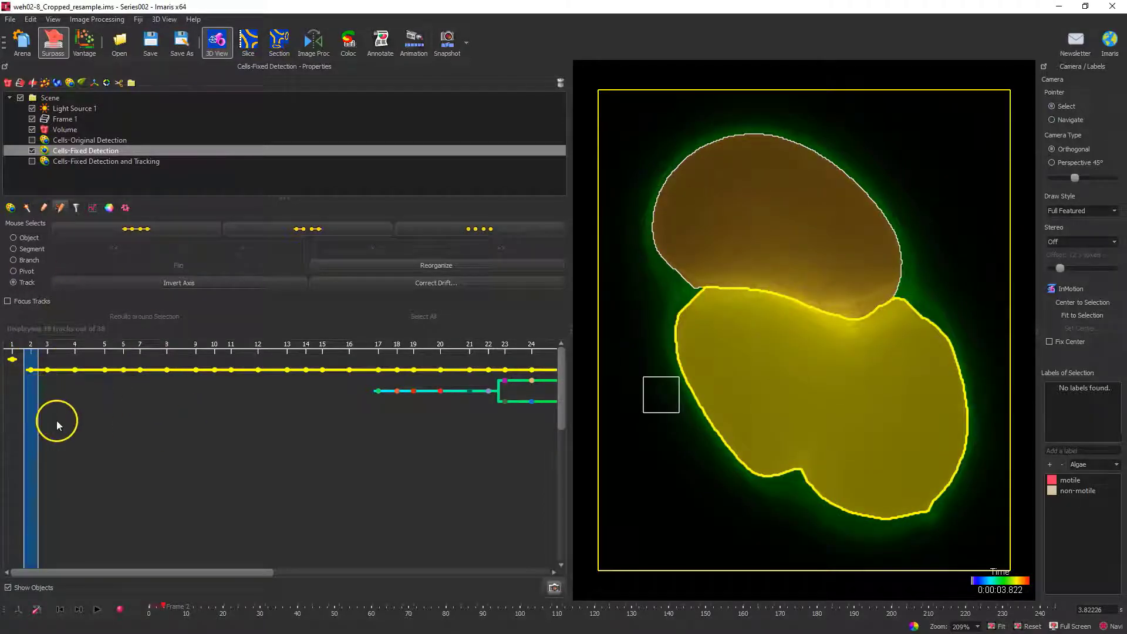
{"action": "left_click", "coordinate": [140, 229]}
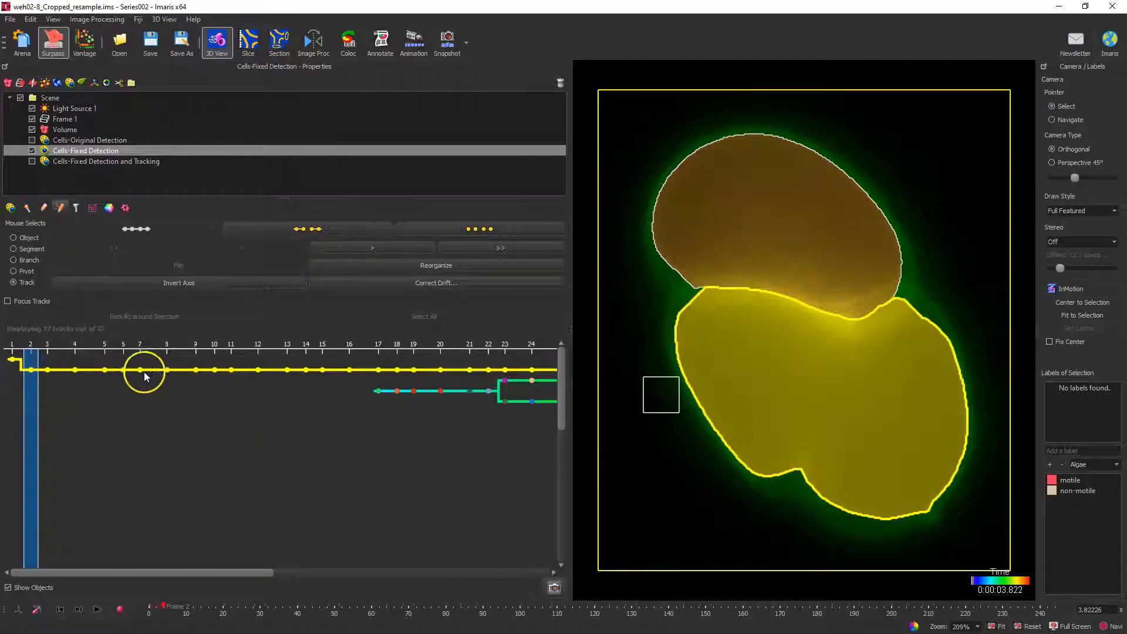
{"action": "left_click", "coordinate": [440, 265]}
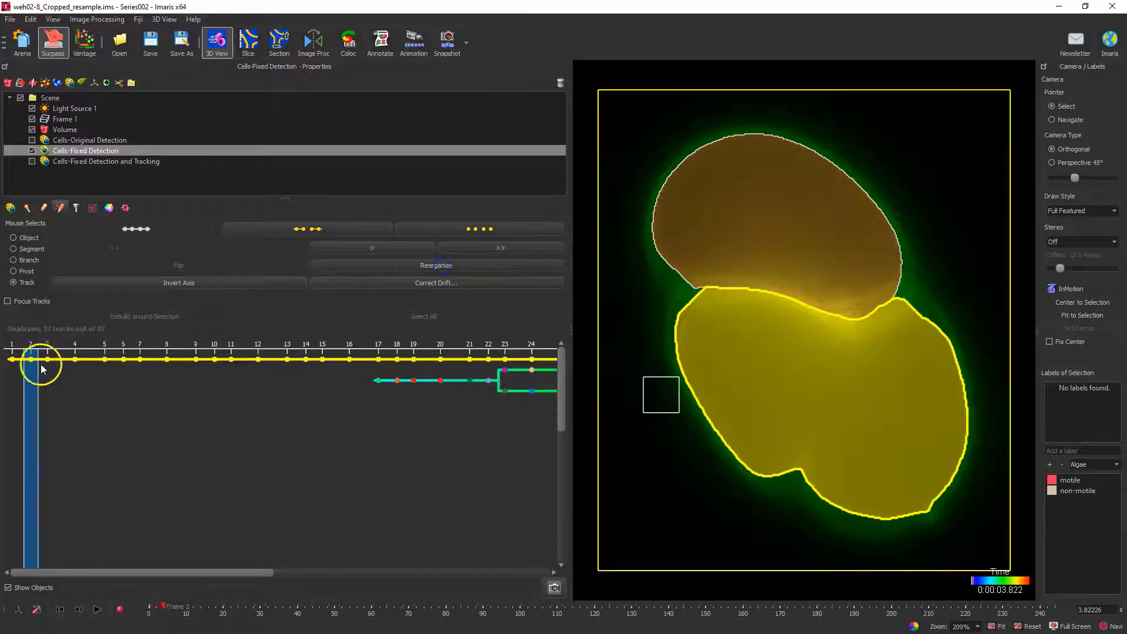
Step: Examine at frame 3 which tracks belong to the two lower cells produced by the division
{"action": "left_click", "coordinate": [49, 357]}
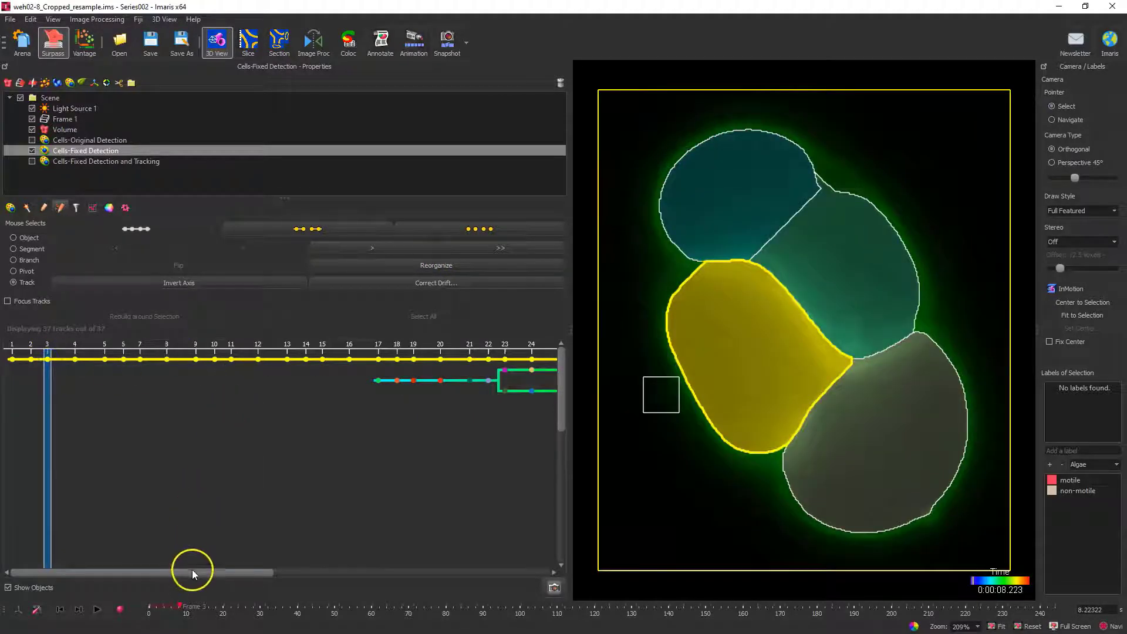
{"action": "scroll", "coordinate": [381, 452], "scroll_direction": "down", "scroll_amount": 2}
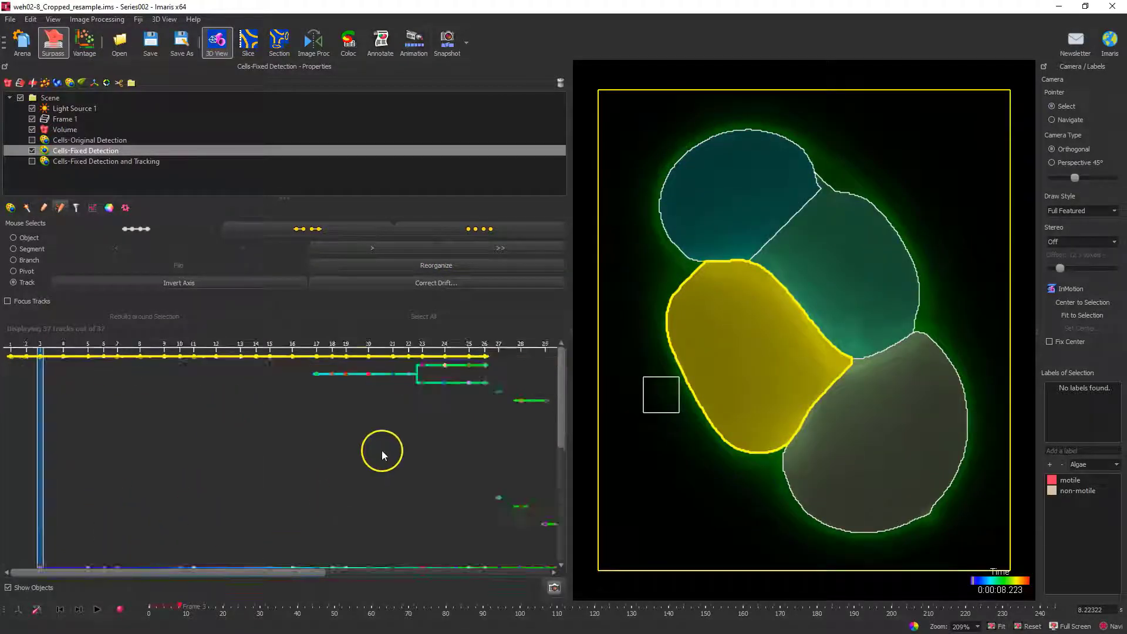
{"action": "left_click", "coordinate": [862, 438]}
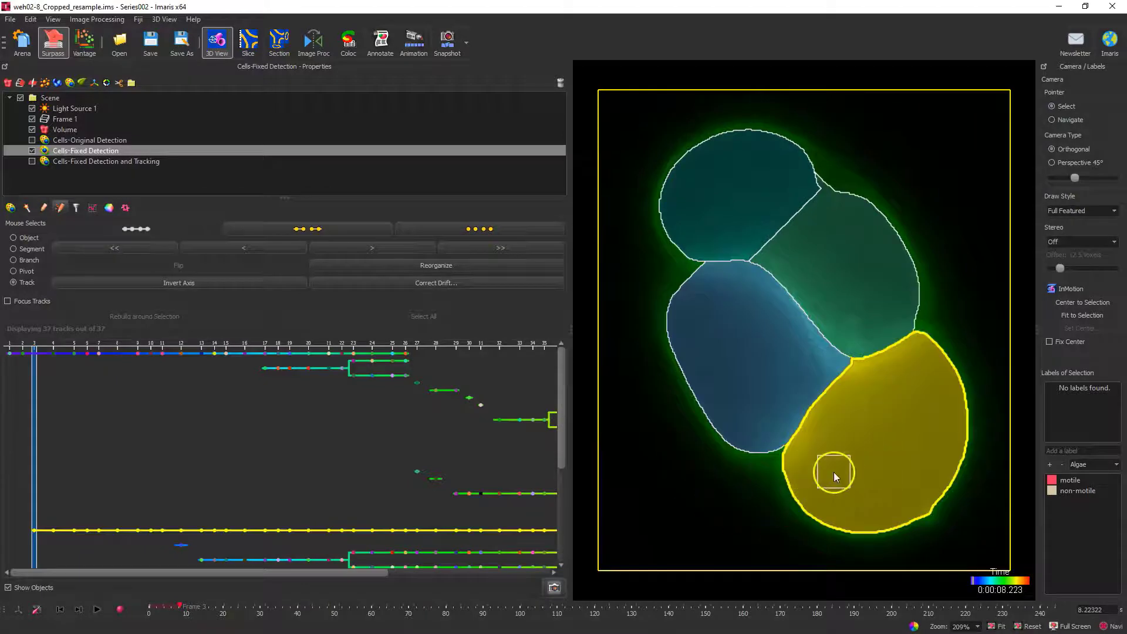
{"action": "left_click", "coordinate": [781, 364]}
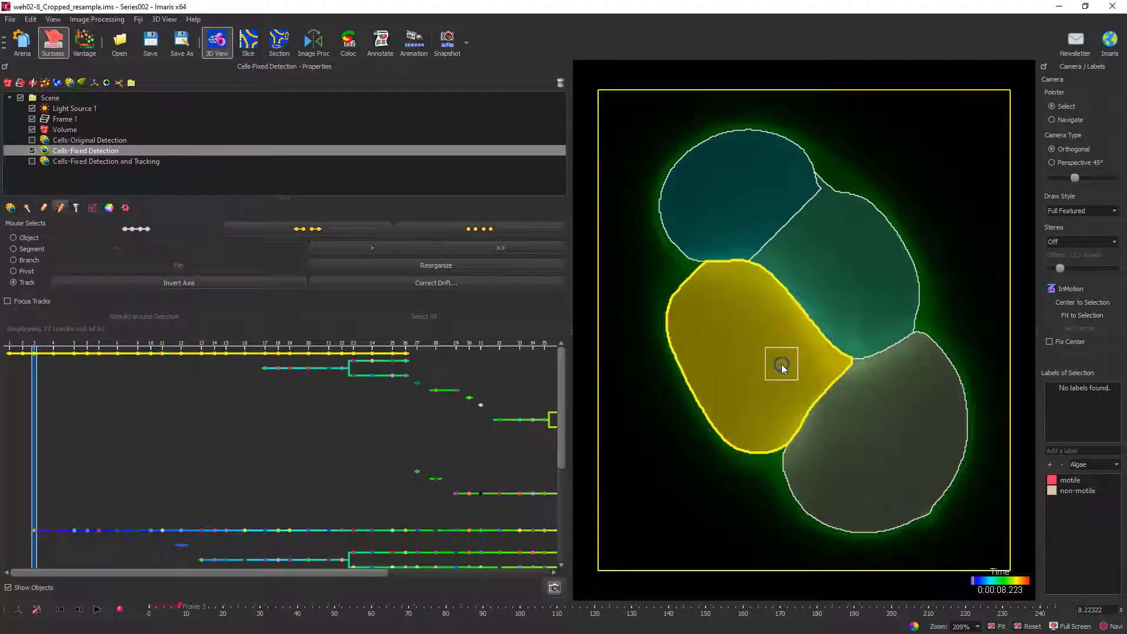
{"action": "left_click", "coordinate": [855, 428]}
{"action": "left_click_drag", "start_coordinate": [259, 605], "coordinate": [179, 605]}
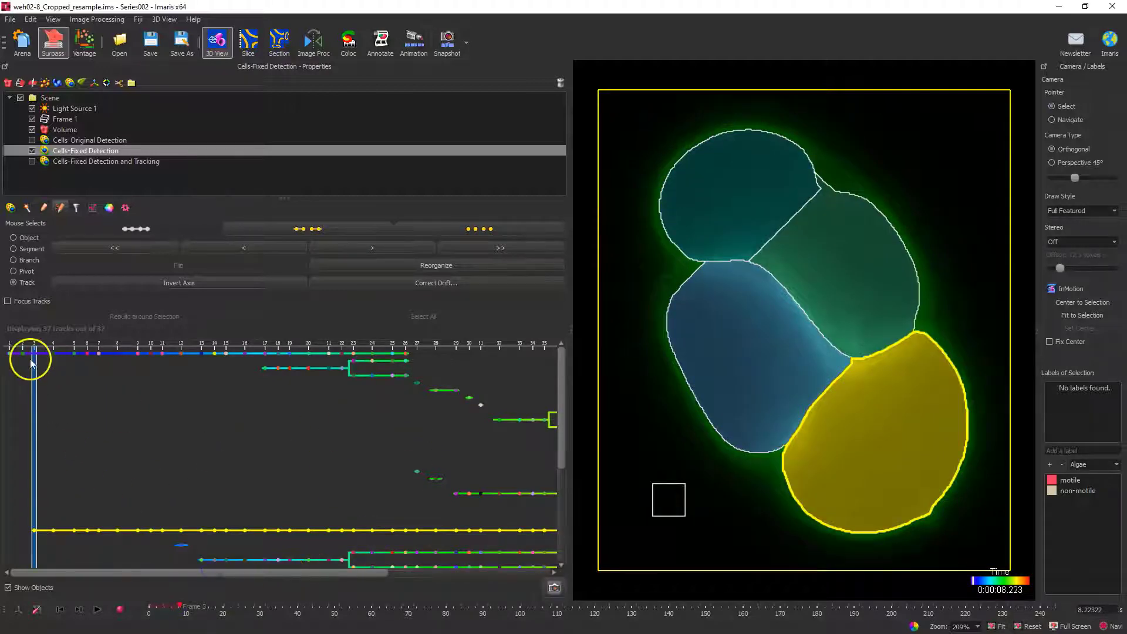
Step: Connect the lower-right daughter cell's track to the mother cell at frame 2, and reorganize the tree
{"action": "left_click", "coordinate": [82, 364]}
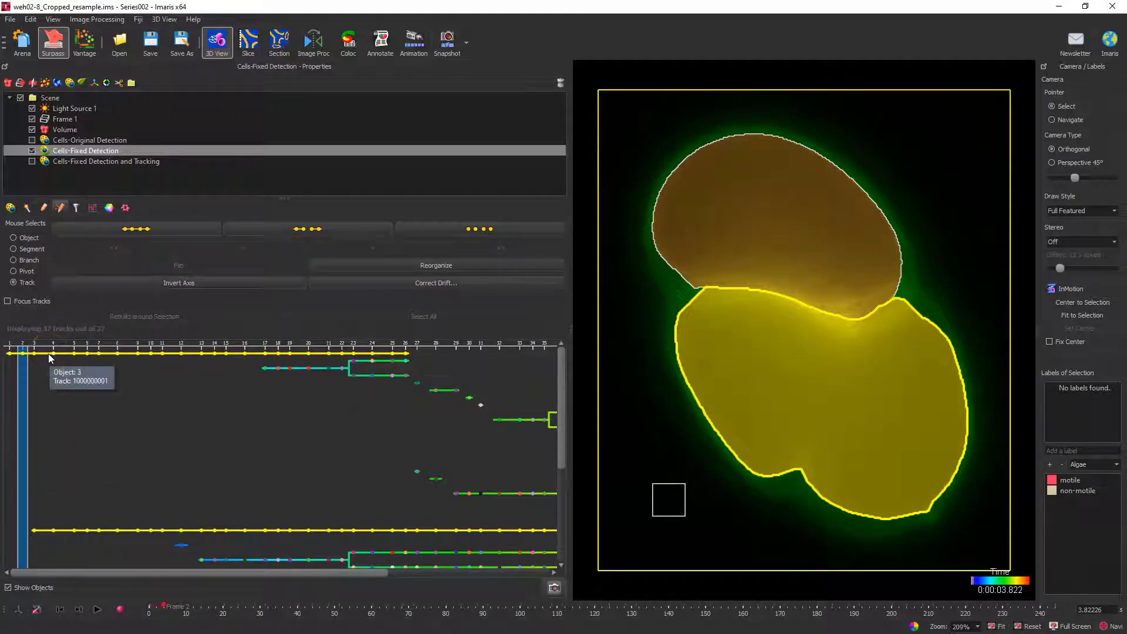
{"action": "left_click", "coordinate": [142, 229]}
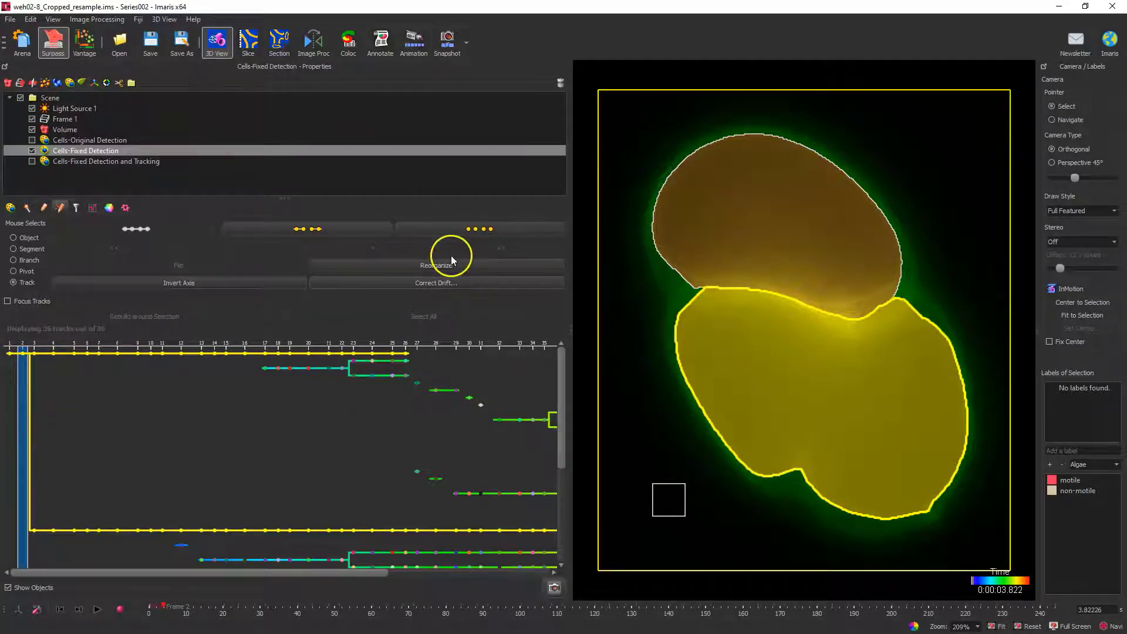
{"action": "left_click", "coordinate": [428, 264]}
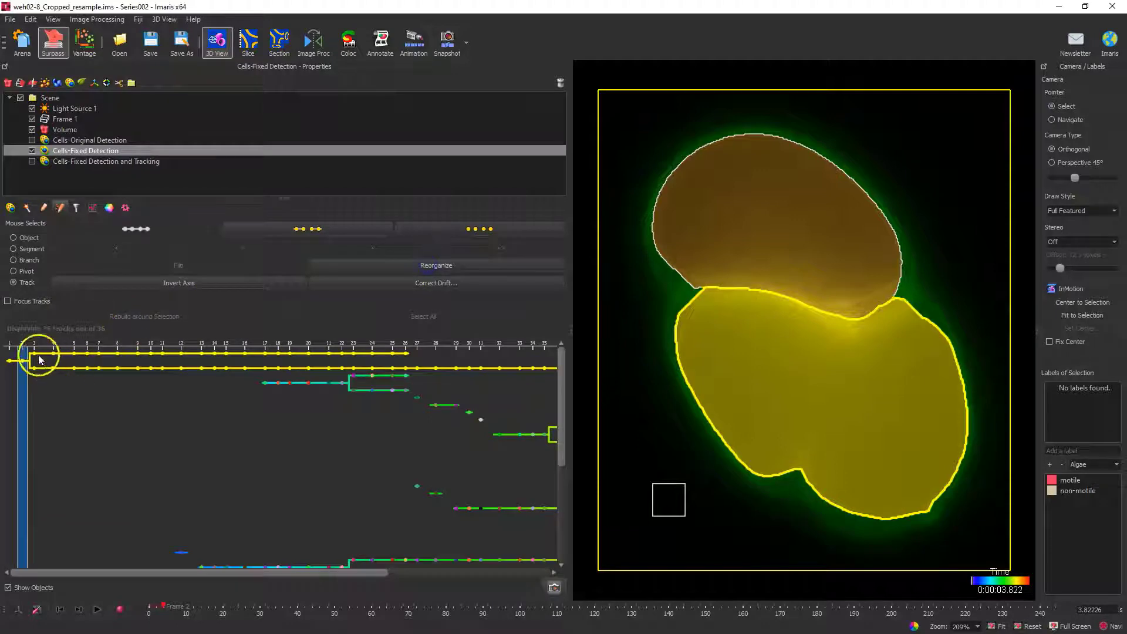
Step: Enlarge the start of the joined lineage and follow its two daughter cells forward from frame 3 to frame 17
{"action": "left_click_drag", "start_coordinate": [137, 573], "coordinate": [90, 572]}
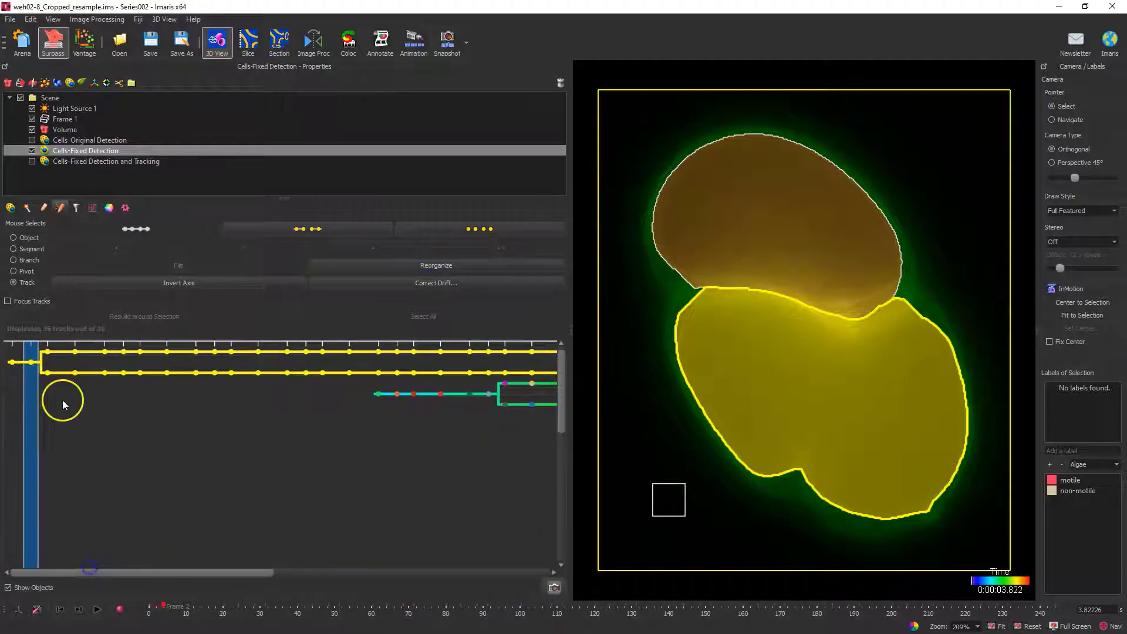
{"action": "left_click", "coordinate": [47, 376]}
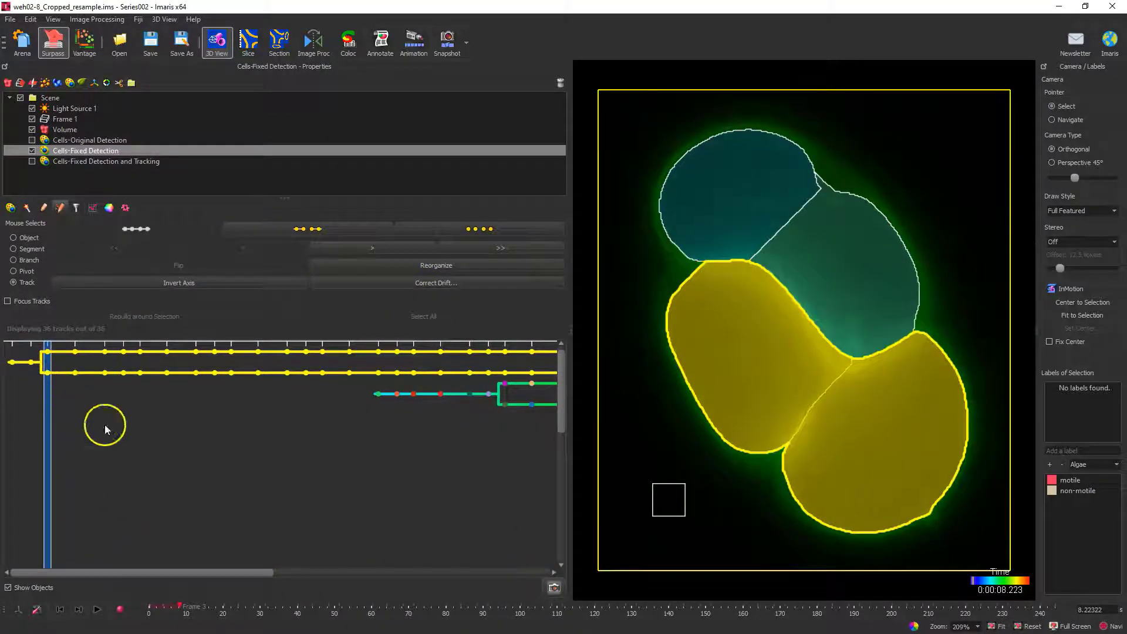
{"action": "left_click", "coordinate": [79, 609]}
{"action": "left_click", "coordinate": [79, 609]}
{"action": "left_click", "coordinate": [79, 610]}
{"action": "left_click", "coordinate": [79, 610]}
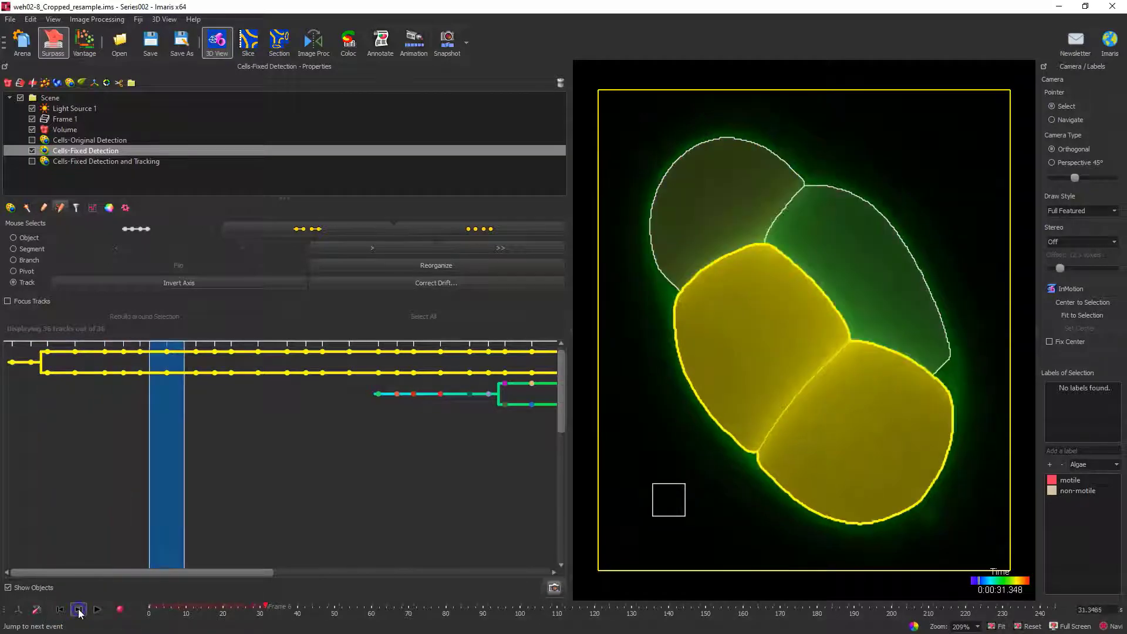
{"action": "left_click", "coordinate": [79, 610]}
{"action": "left_click", "coordinate": [79, 610]}
{"action": "left_click", "coordinate": [79, 610]}
{"action": "left_click", "coordinate": [79, 610]}
{"action": "left_click", "coordinate": [79, 610]}
{"action": "left_click", "coordinate": [79, 610]}
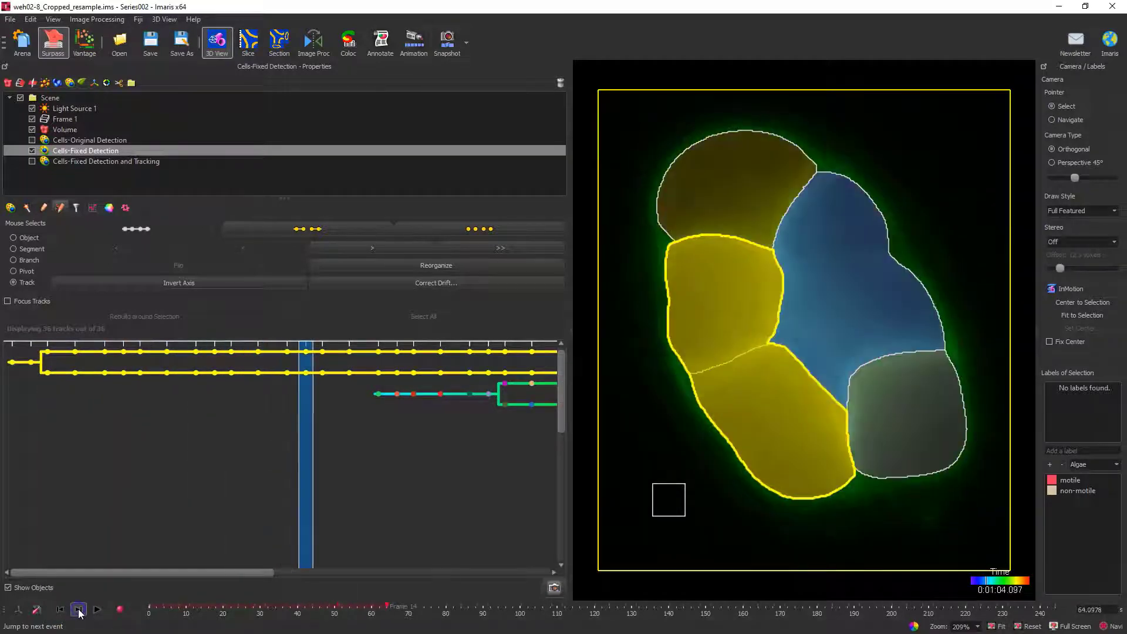
{"action": "left_click", "coordinate": [79, 609]}
{"action": "left_click", "coordinate": [79, 609]}
{"action": "left_click", "coordinate": [78, 609]}
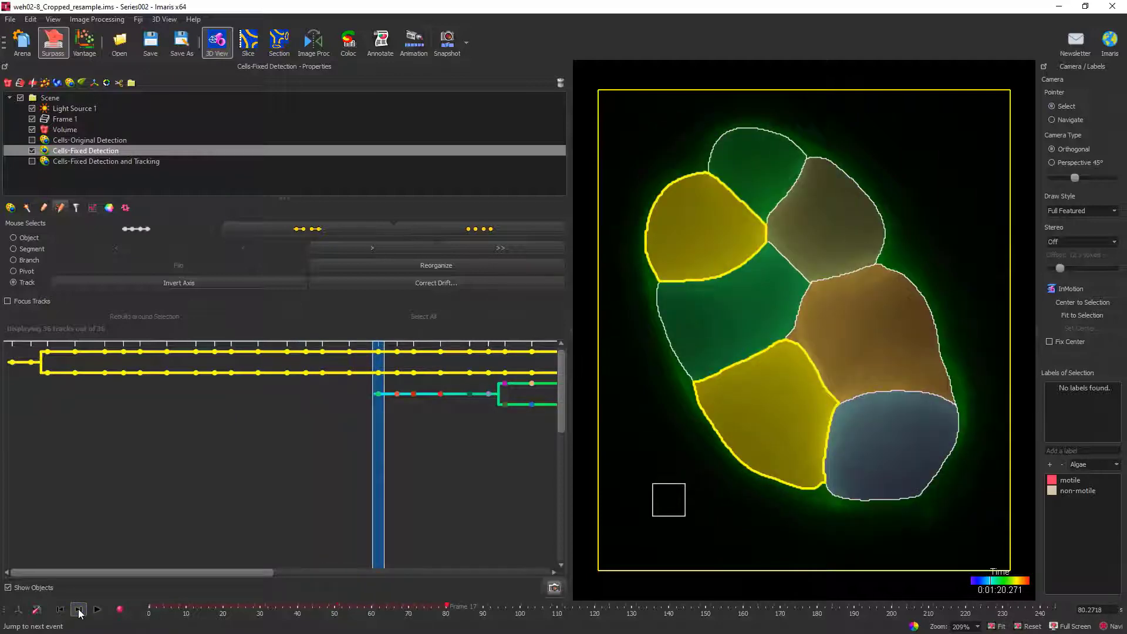
Step: Connect the middle-left cell's track starting at frame 17 to the lineage of the cell above it, and reorganize the tree
{"action": "left_click", "coordinate": [741, 329]}
{"action": "left_click", "coordinate": [235, 347]}
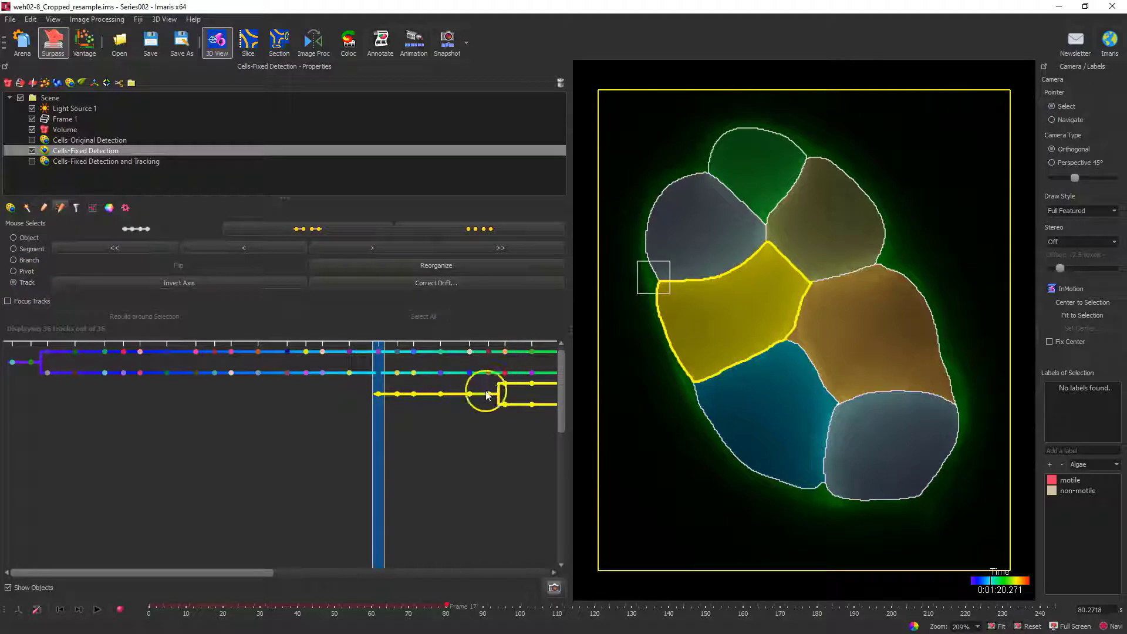
{"action": "left_click", "coordinate": [709, 250]}
{"action": "left_click", "coordinate": [723, 302]}
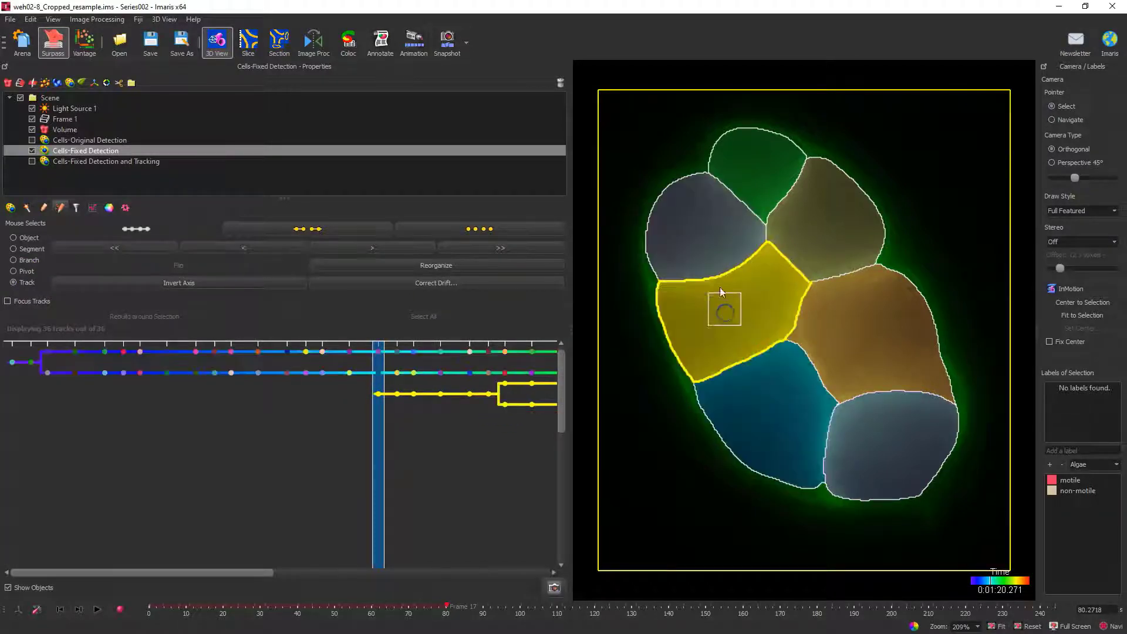
{"action": "left_click", "coordinate": [713, 251]}
{"action": "left_click", "coordinate": [721, 318]}
{"action": "left_click", "coordinate": [711, 253], "text": "ctrl"}
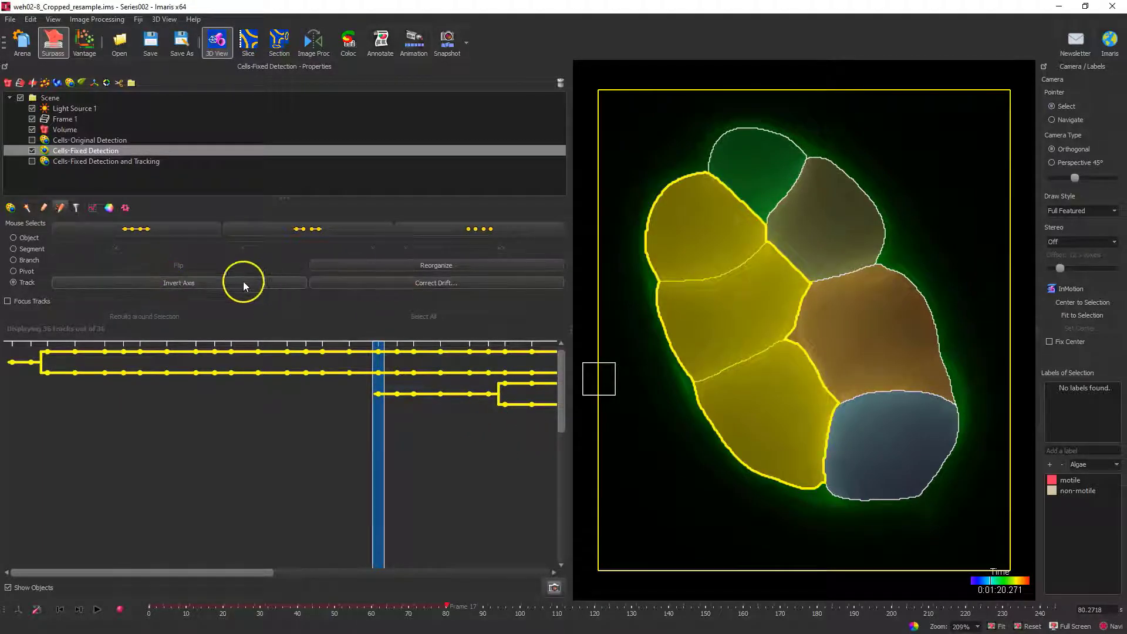
{"action": "left_click", "coordinate": [121, 228]}
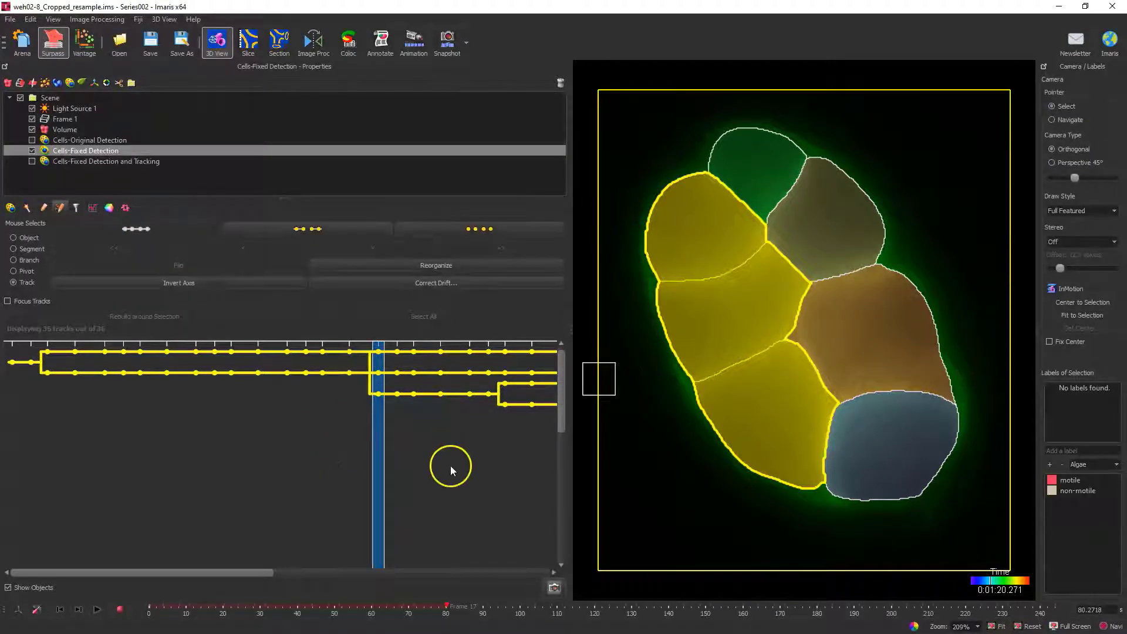
{"action": "left_click", "coordinate": [396, 265]}
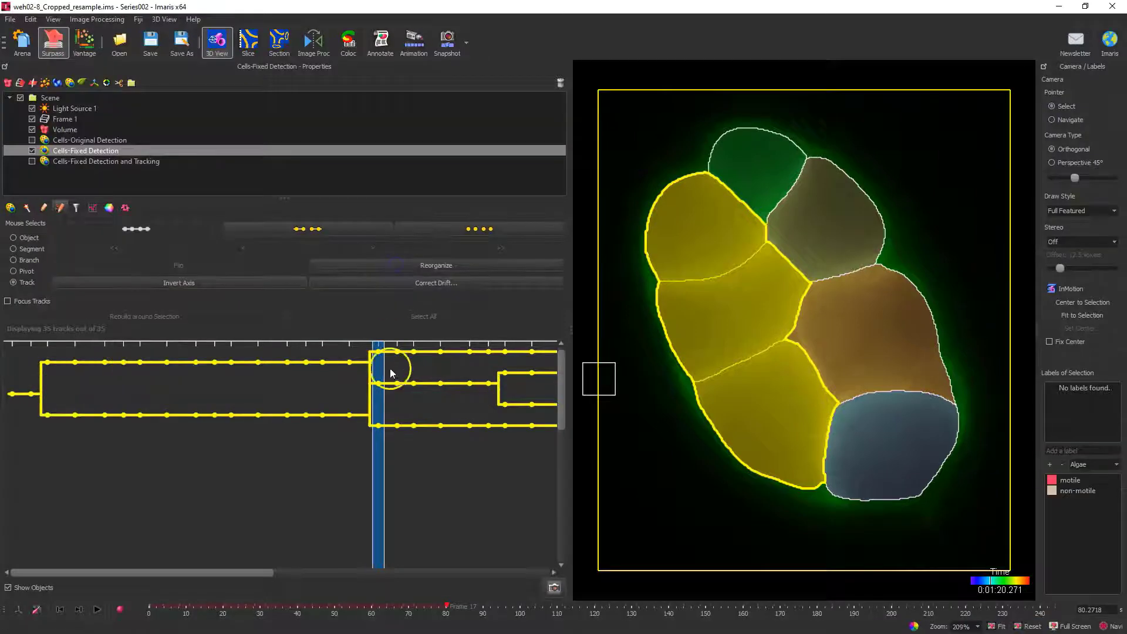
Step: Compare frames 16 and 17 of the joined lineage segment by segment to identify which cell each branch belongs to
{"action": "left_click", "coordinate": [346, 460]}
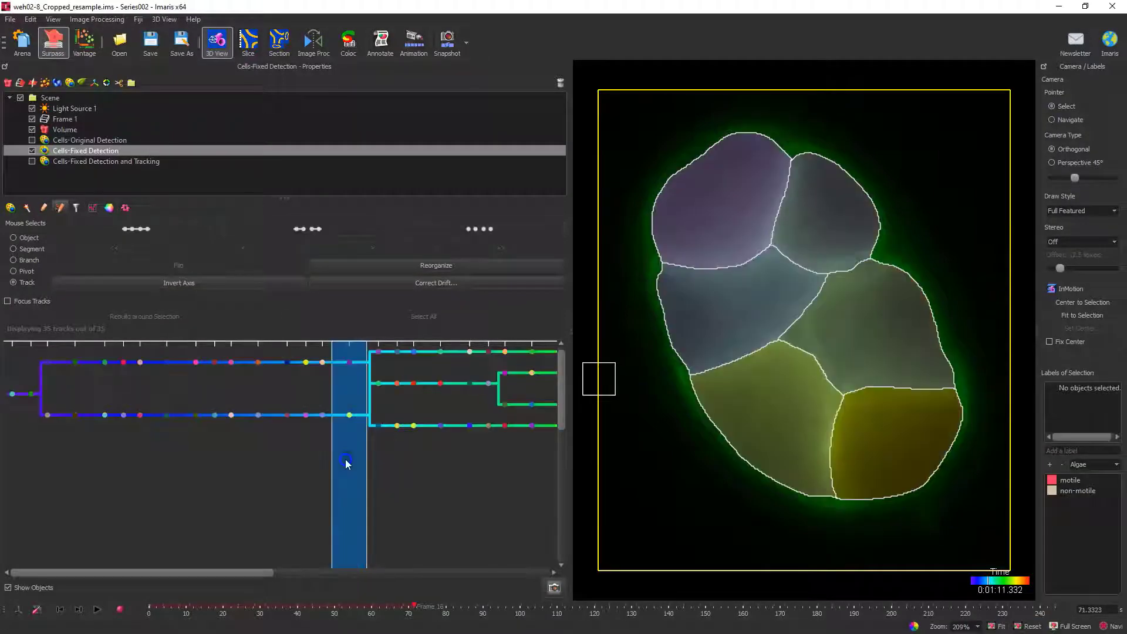
{"action": "left_click", "coordinate": [382, 389]}
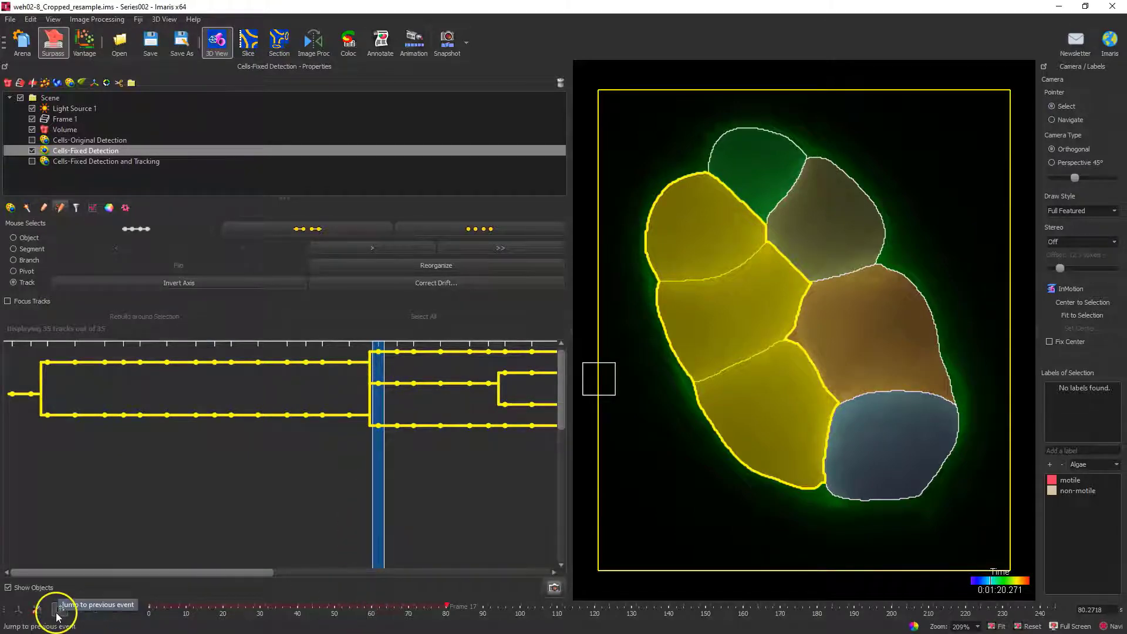
{"action": "left_click", "coordinate": [58, 610]}
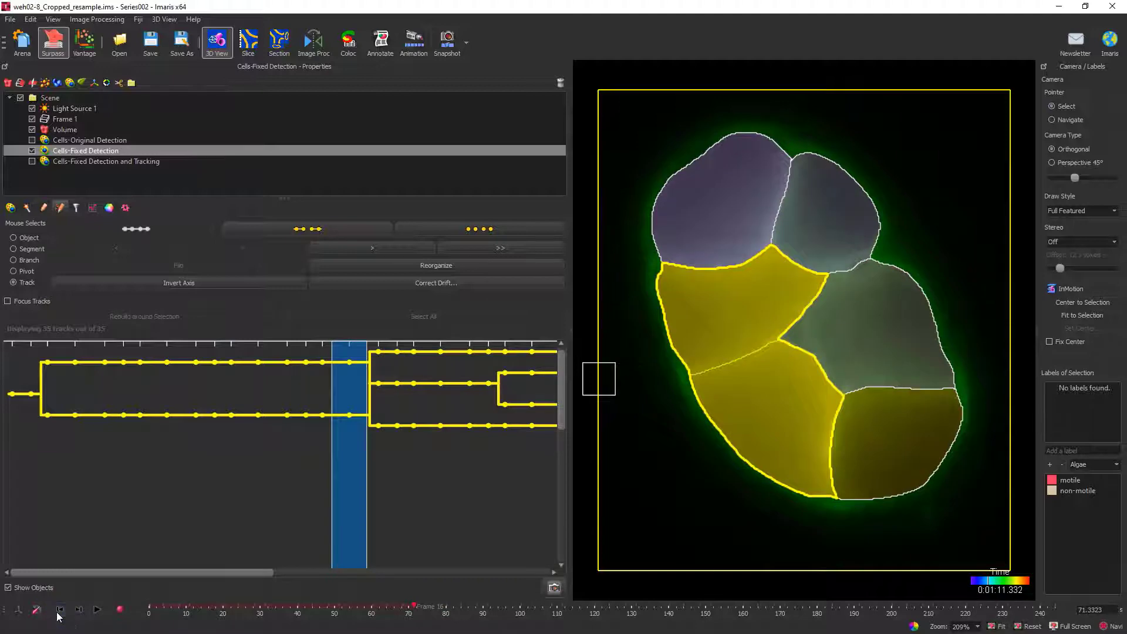
{"action": "left_click", "coordinate": [78, 610]}
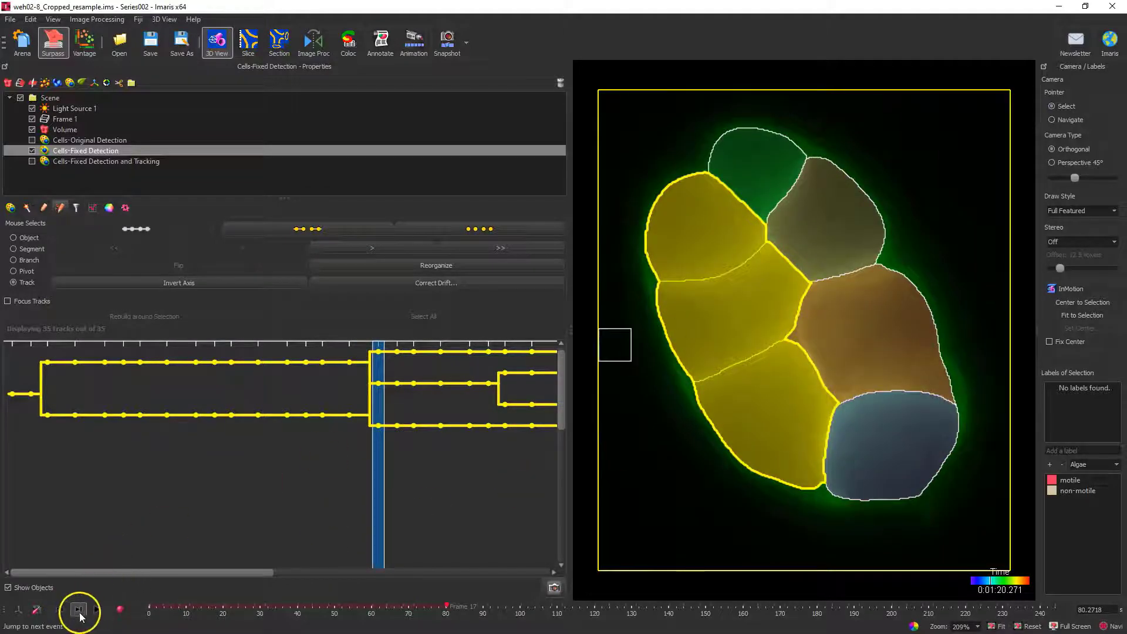
{"action": "left_click", "coordinate": [24, 249]}
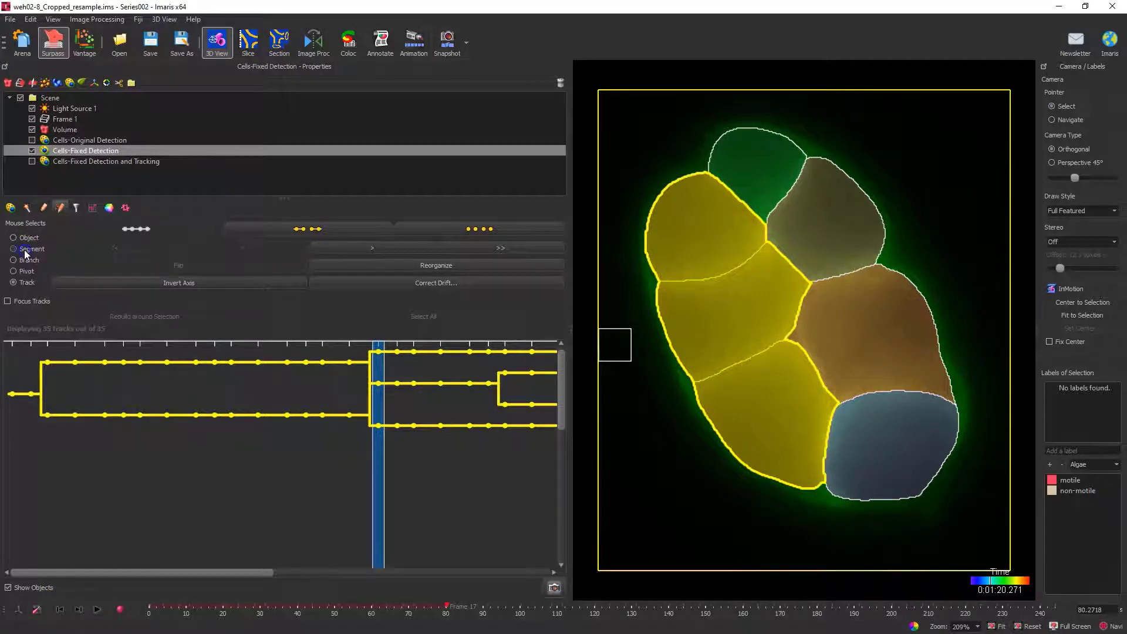
{"action": "left_click", "coordinate": [344, 362]}
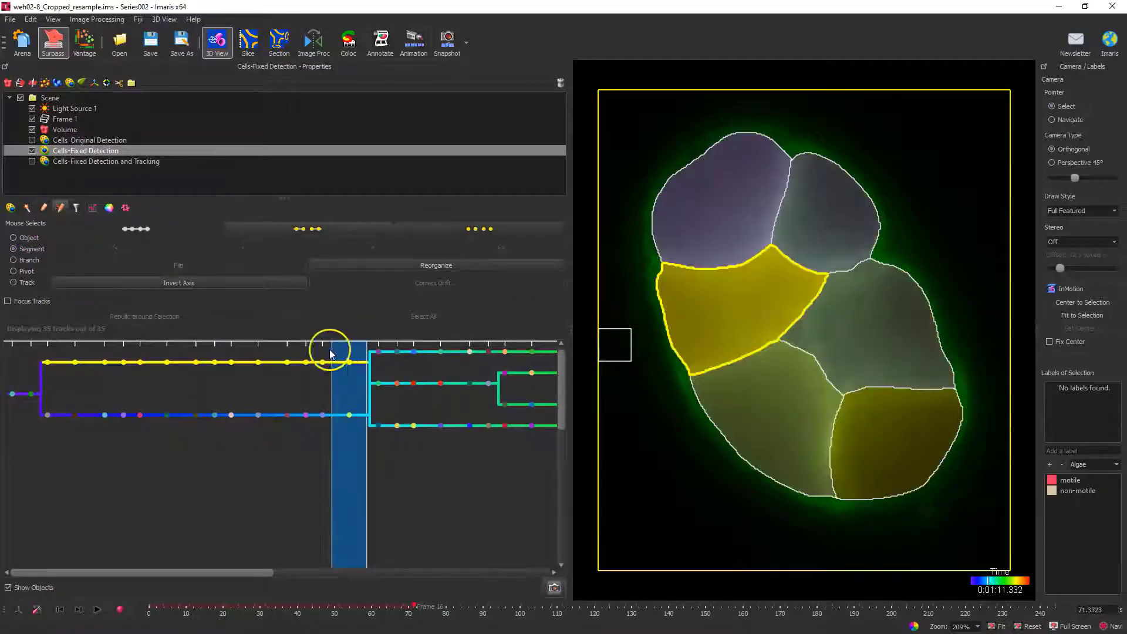
{"action": "left_click", "coordinate": [395, 353]}
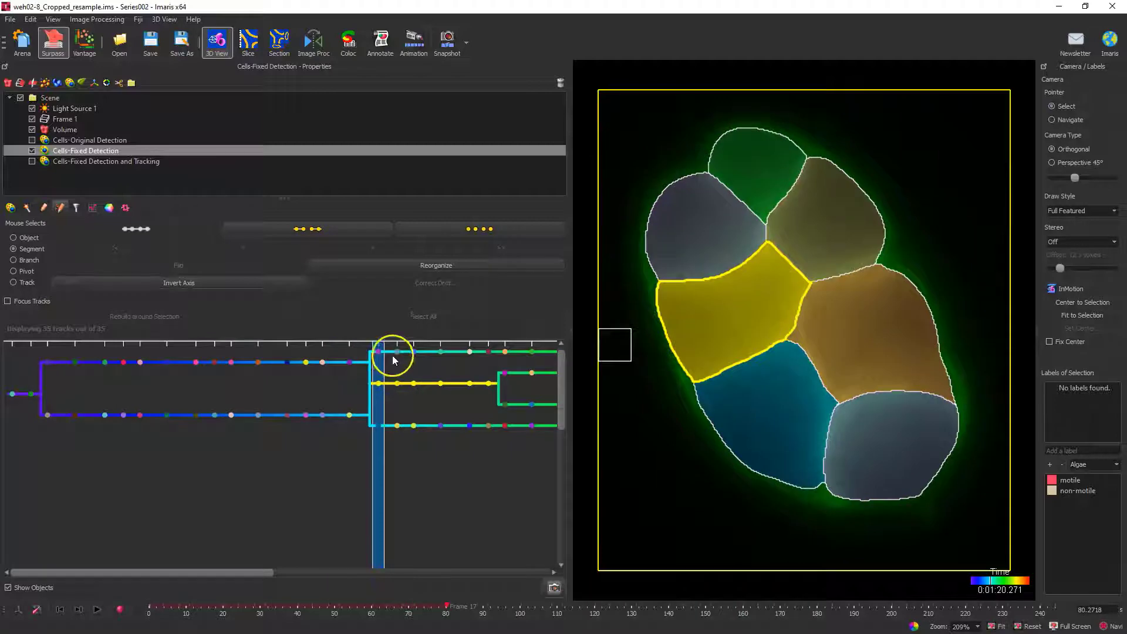
{"action": "left_click", "coordinate": [386, 383]}
{"action": "left_click", "coordinate": [374, 427]}
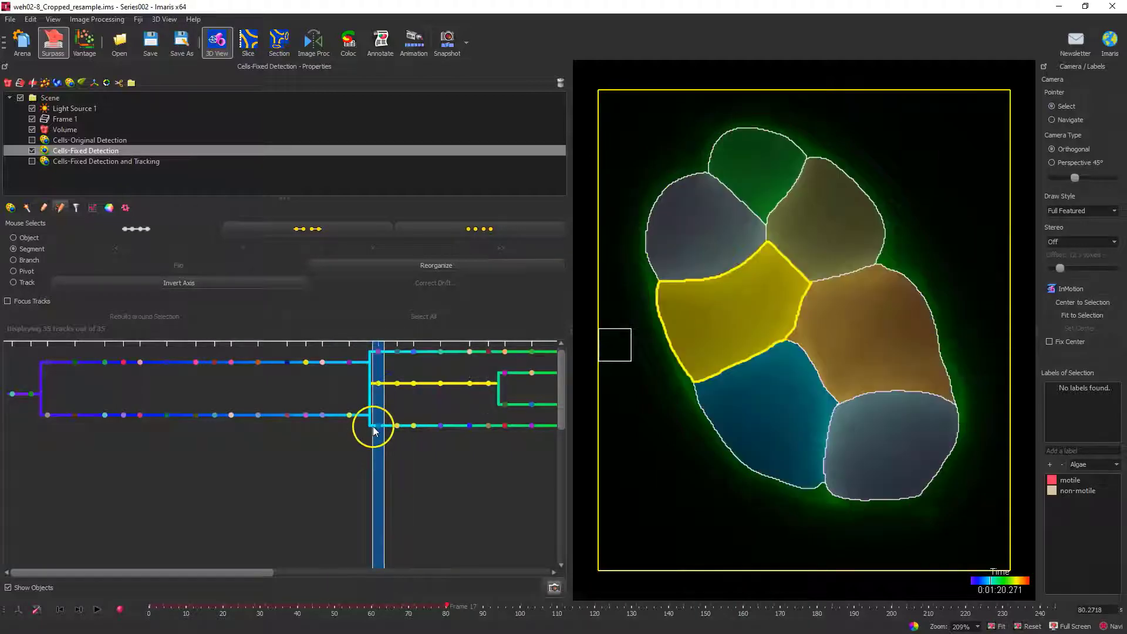
Step: Disconnect the segments of the lower-left and middle-left cells starting at frame 17 from the joined lineage
{"action": "left_click", "coordinate": [384, 424]}
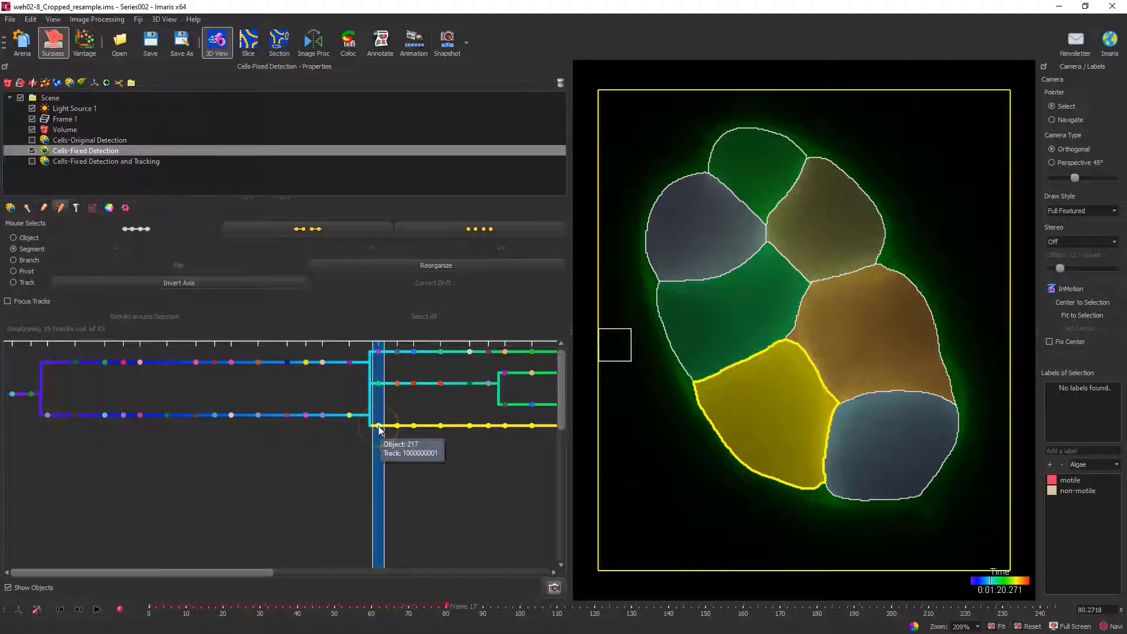
{"action": "left_click", "coordinate": [379, 427]}
{"action": "left_click", "coordinate": [313, 229]}
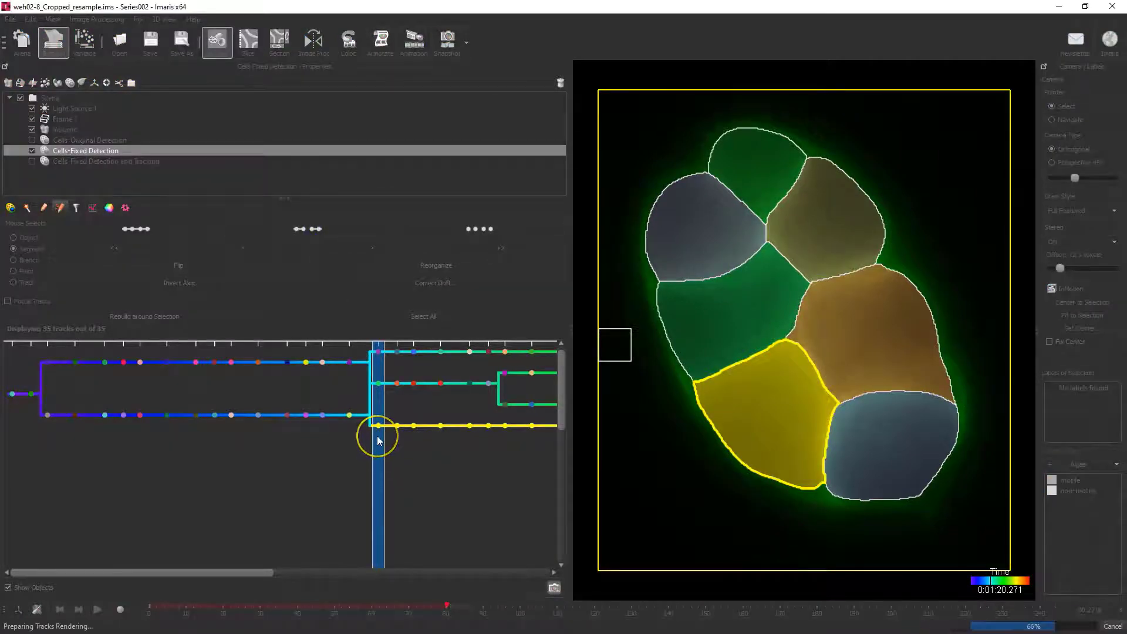
{"action": "left_click", "coordinate": [380, 384]}
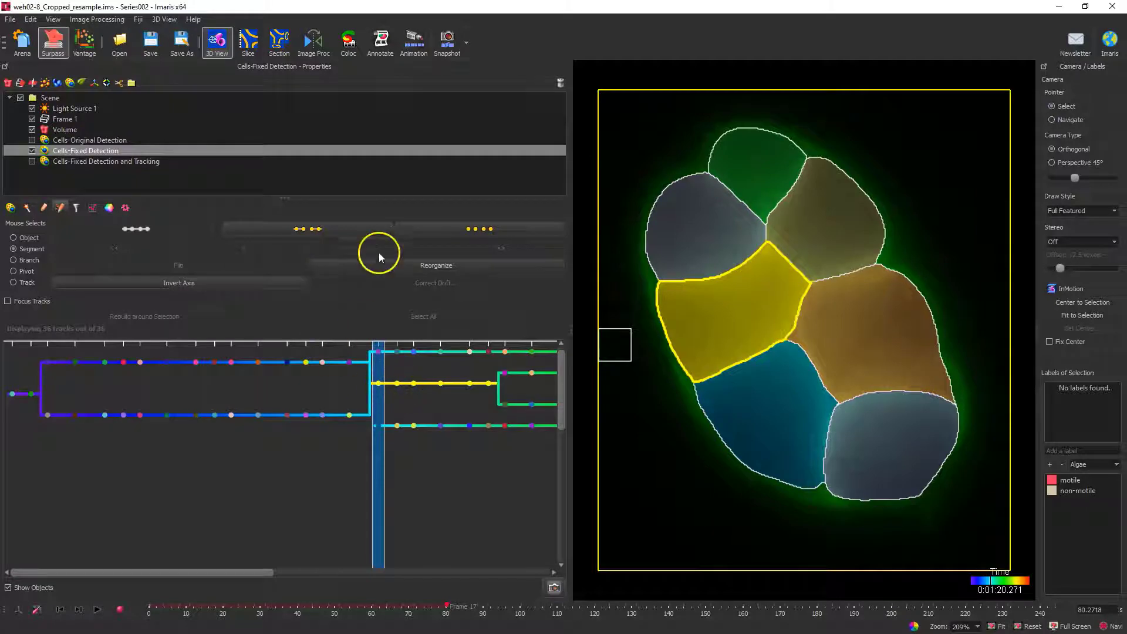
{"action": "left_click", "coordinate": [312, 230]}
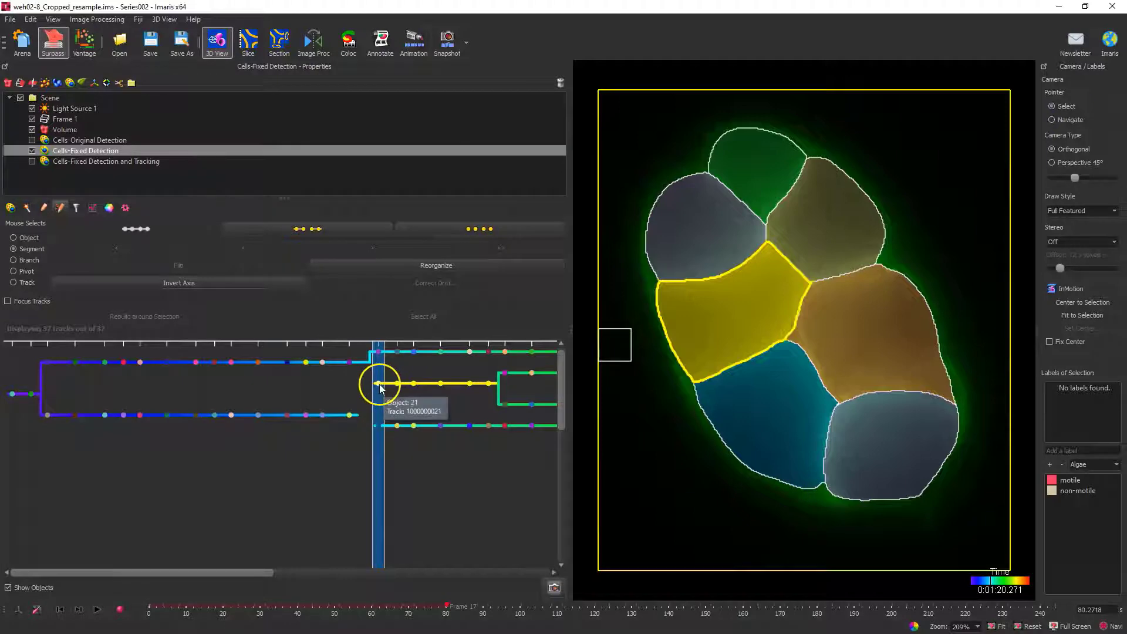
Step: Examine how the middle-left cell's detached segment at frame 17 relates to the mother segment ending at frame 16
{"action": "left_click", "coordinate": [32, 248]}
{"action": "left_click", "coordinate": [417, 384]}
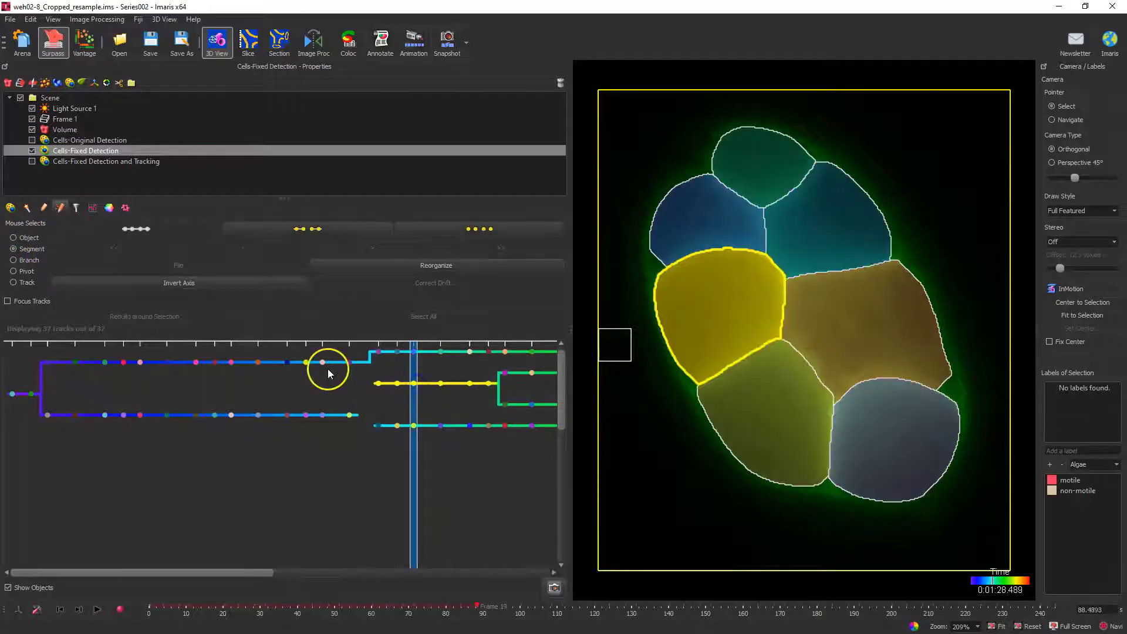
{"action": "left_click", "coordinate": [378, 383]}
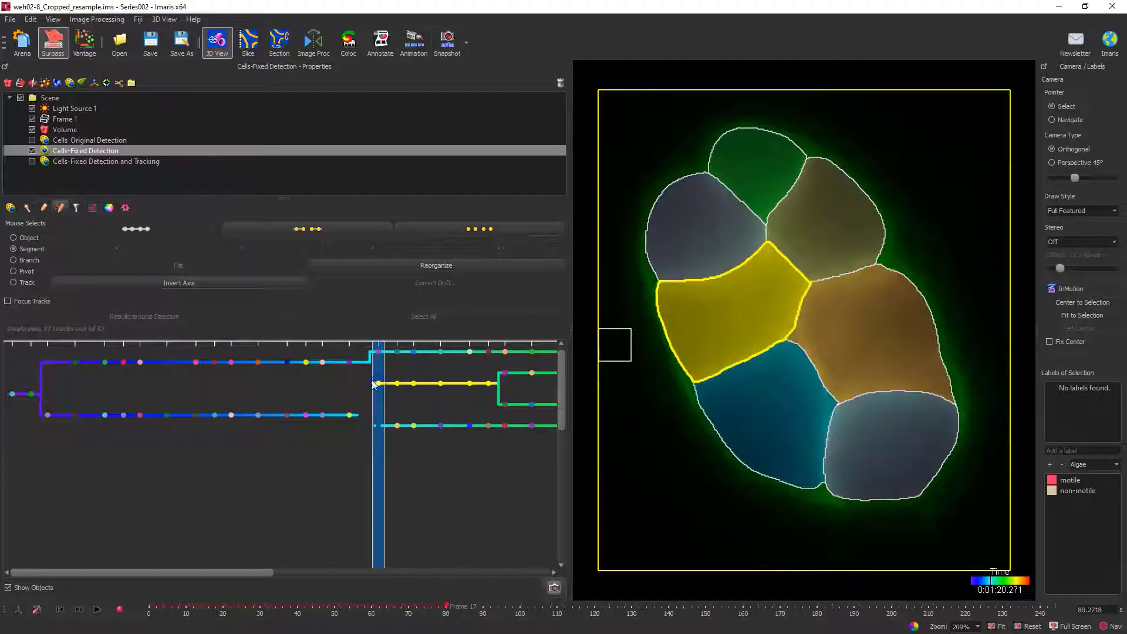
{"action": "left_click", "coordinate": [350, 362]}
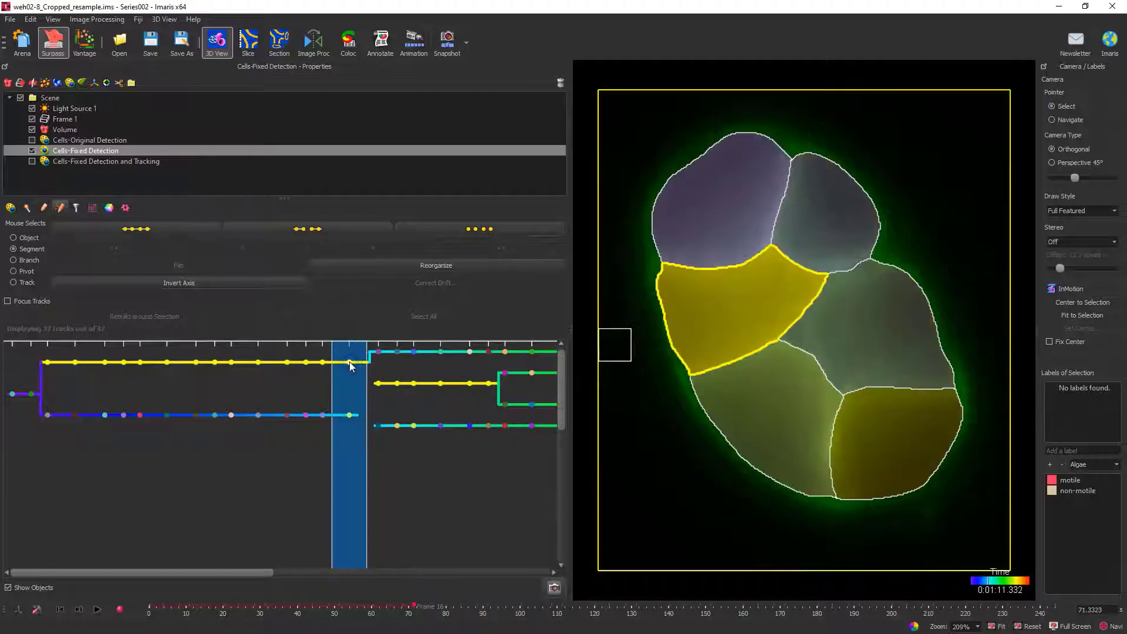
{"action": "left_click", "coordinate": [371, 362]}
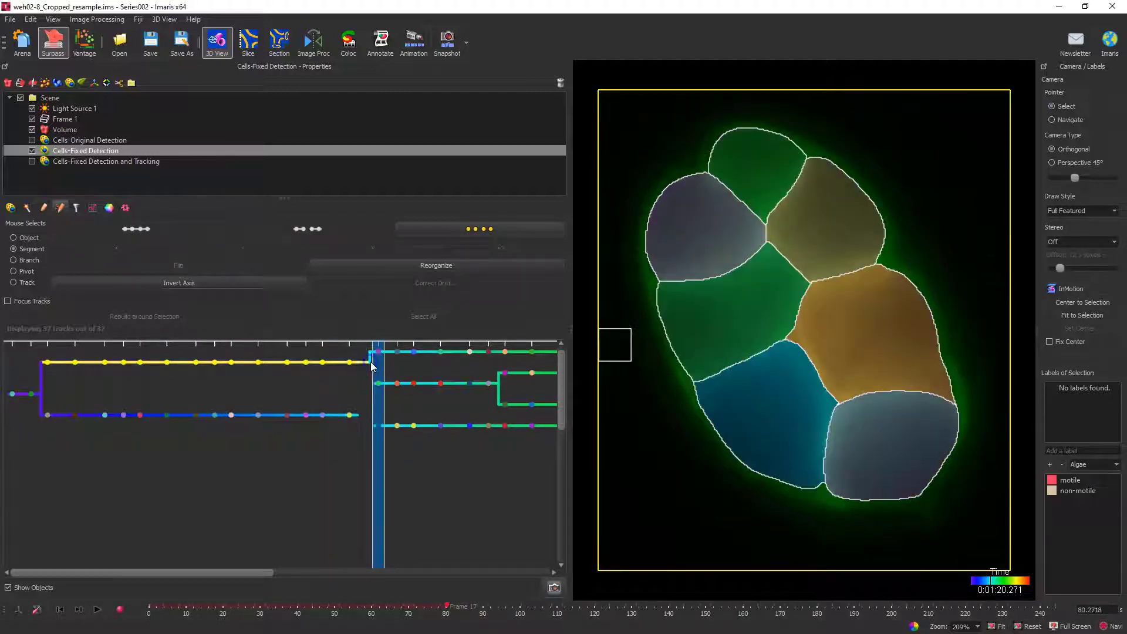
{"action": "left_click", "coordinate": [349, 363]}
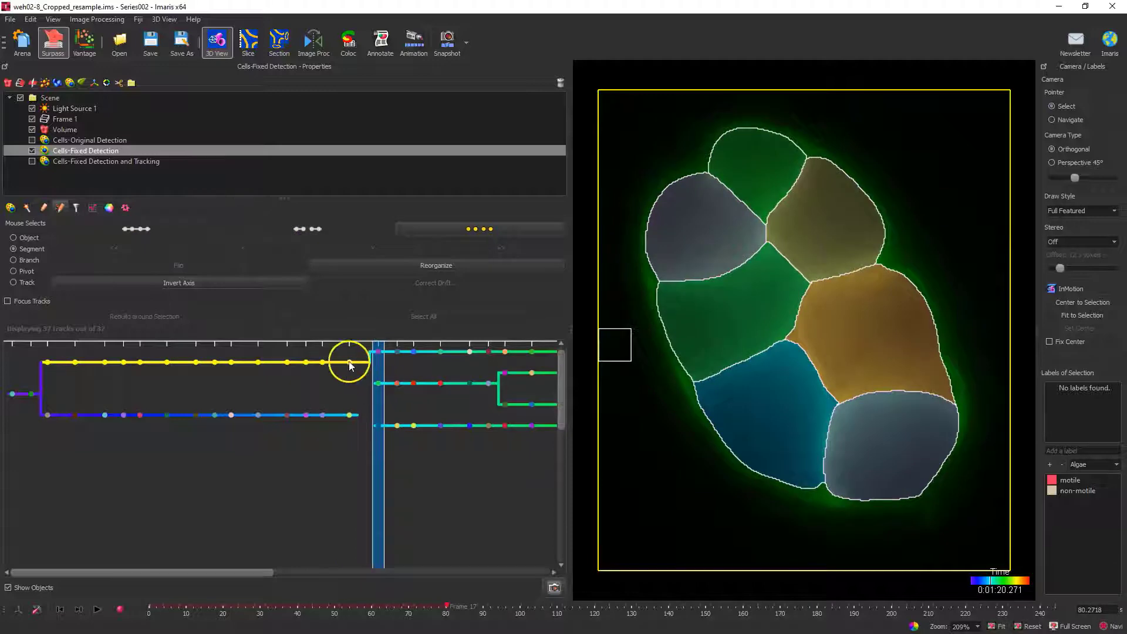
{"action": "left_click", "coordinate": [379, 383]}
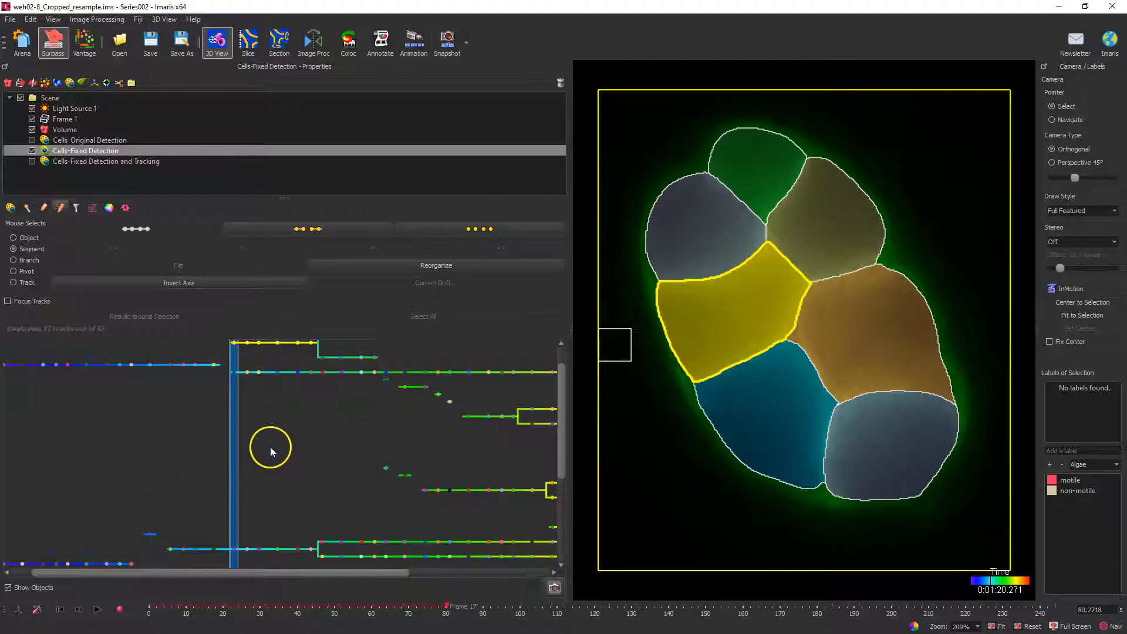
Step: Disconnect the upper-left cell's segment starting at frame 17 from the mother segment ending at frame 16
{"action": "scroll", "coordinate": [271, 448], "scroll_direction": "down", "scroll_amount": 1}
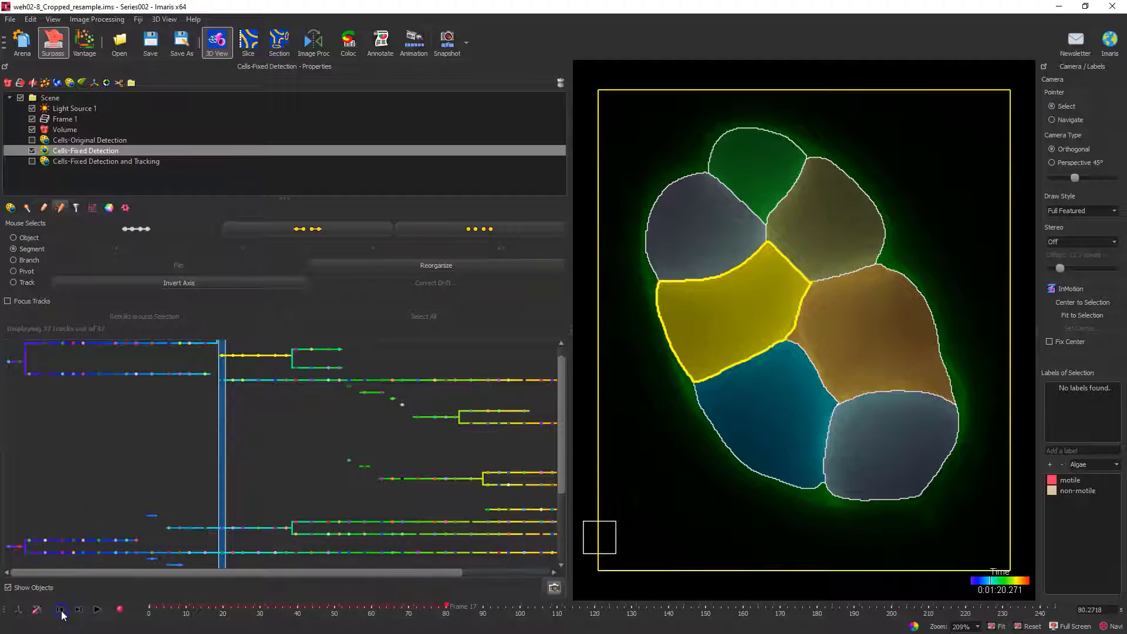
{"action": "scroll", "coordinate": [206, 403], "scroll_direction": "up", "scroll_amount": 4}
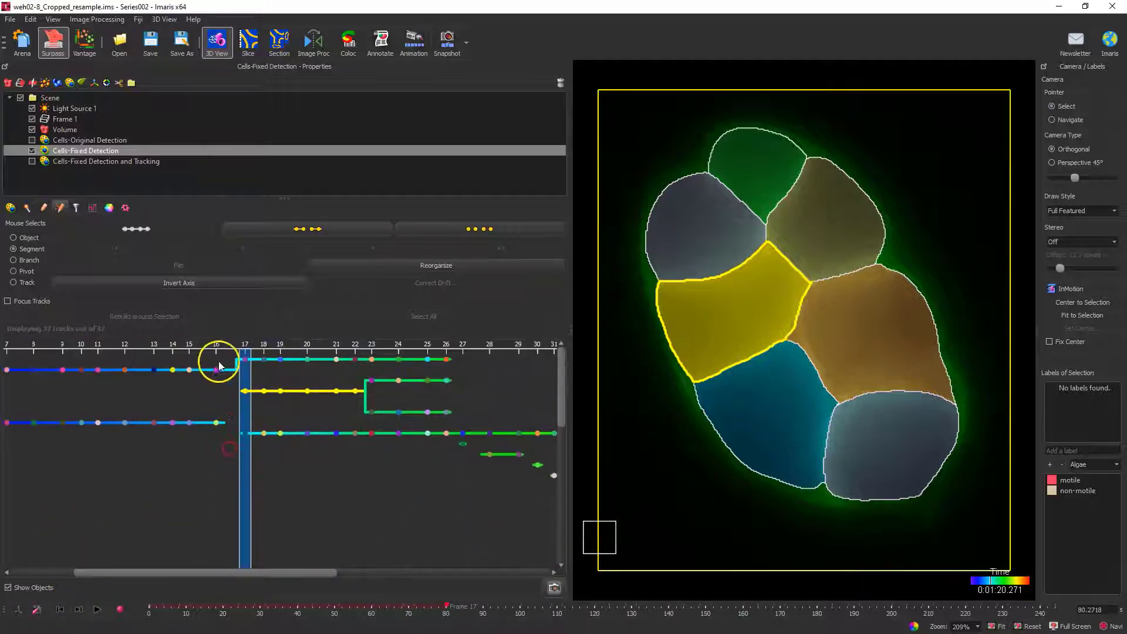
{"action": "left_click", "coordinate": [243, 359]}
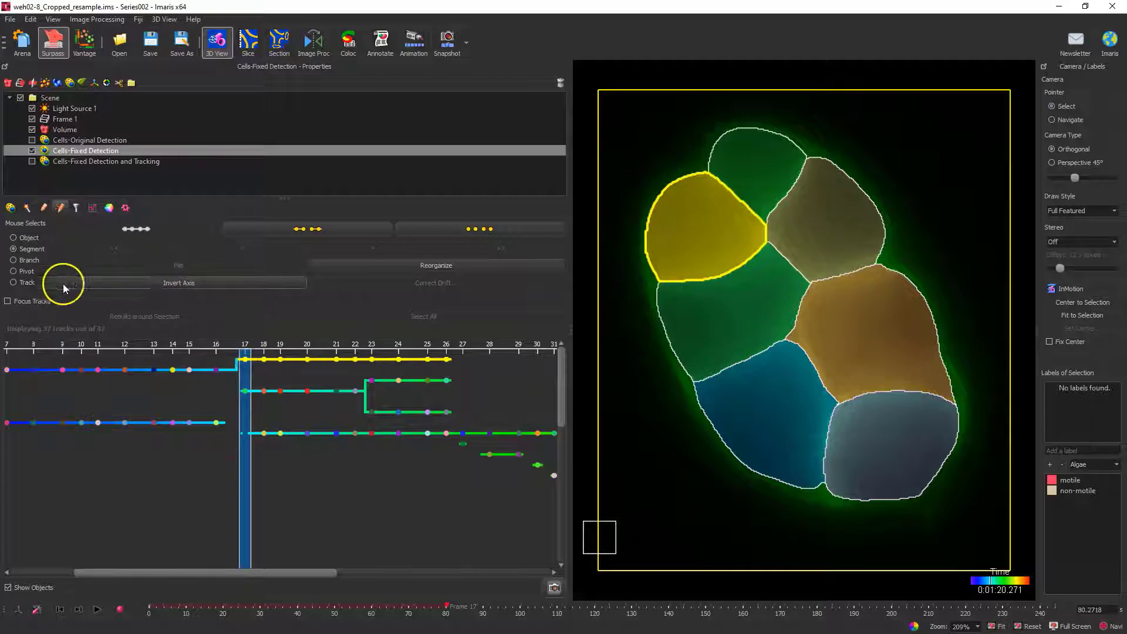
{"action": "left_click", "coordinate": [298, 229]}
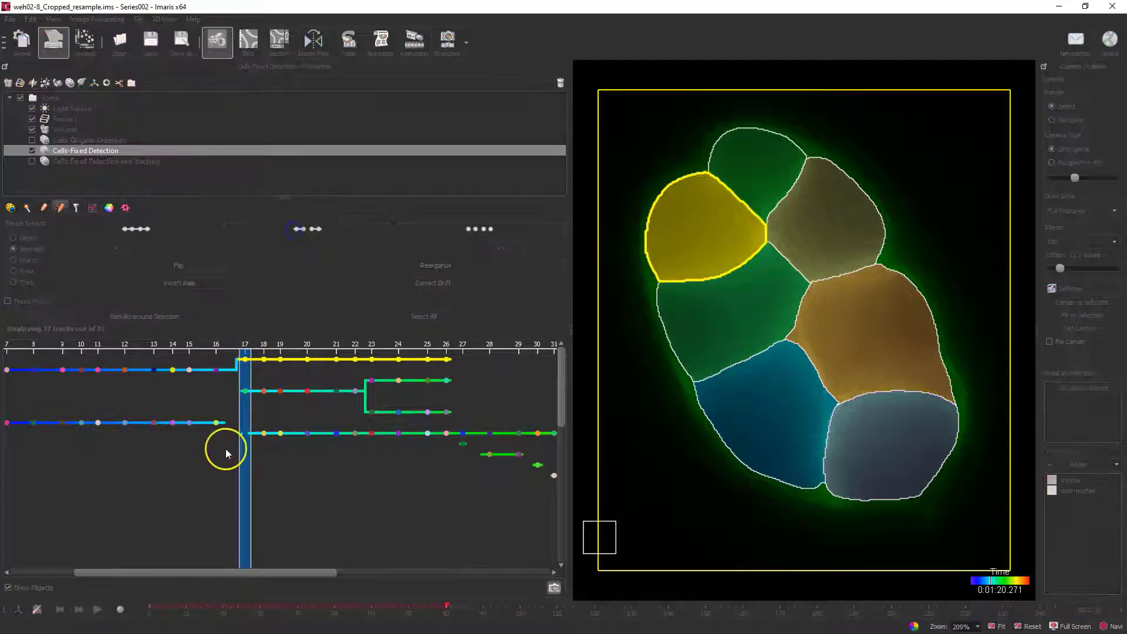
Step: Connect the middle-left mother cell at frame 16 to the upper-left and middle-left daughter cells at frame 17
{"action": "left_click", "coordinate": [217, 371]}
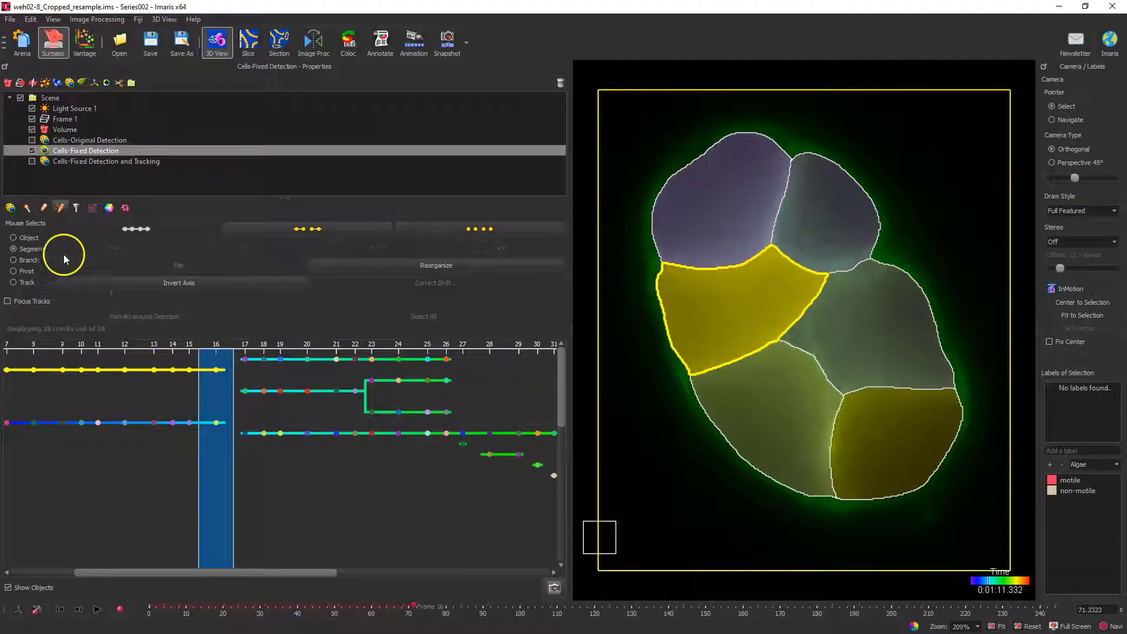
{"action": "left_click", "coordinate": [21, 238]}
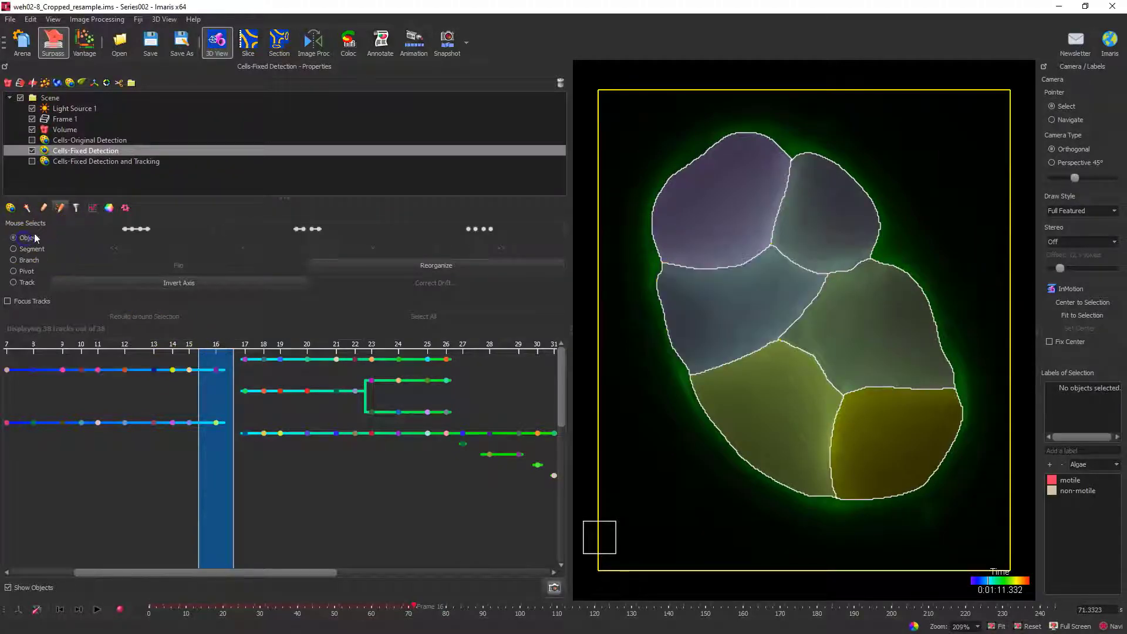
{"action": "left_click", "coordinate": [217, 370]}
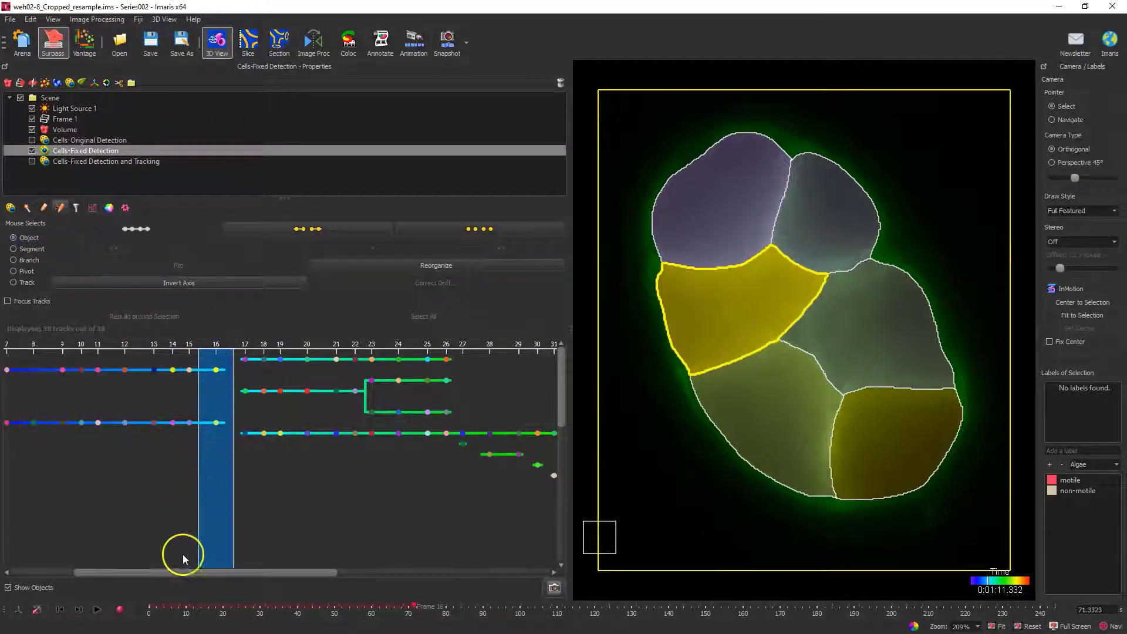
{"action": "left_click", "coordinate": [78, 610]}
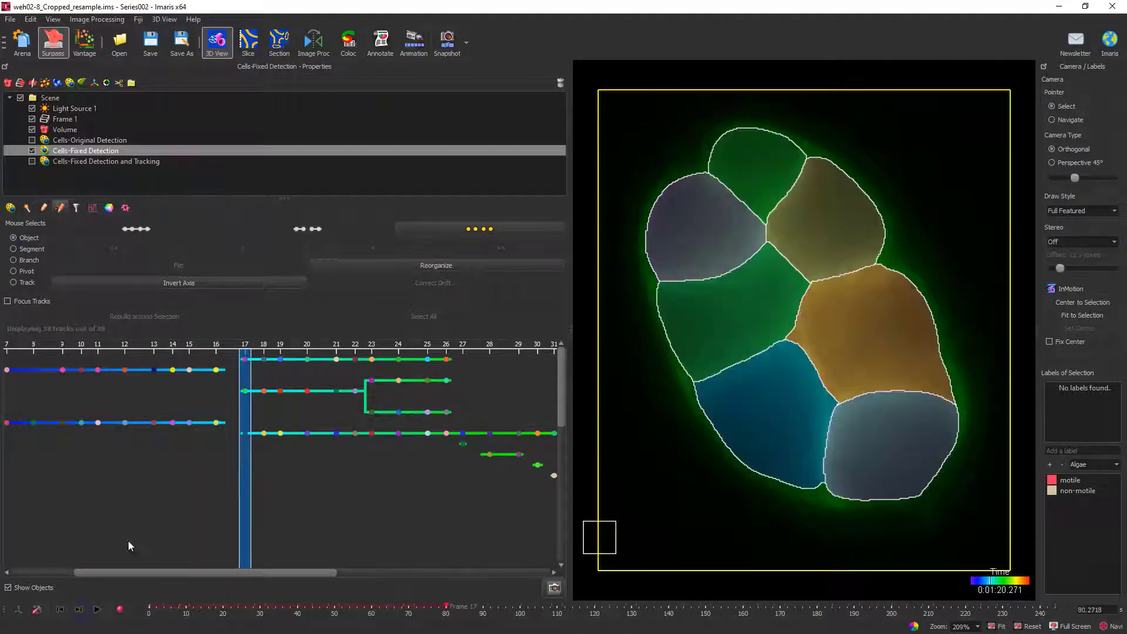
{"action": "left_click", "coordinate": [649, 347]}
{"action": "left_click", "coordinate": [698, 320]}
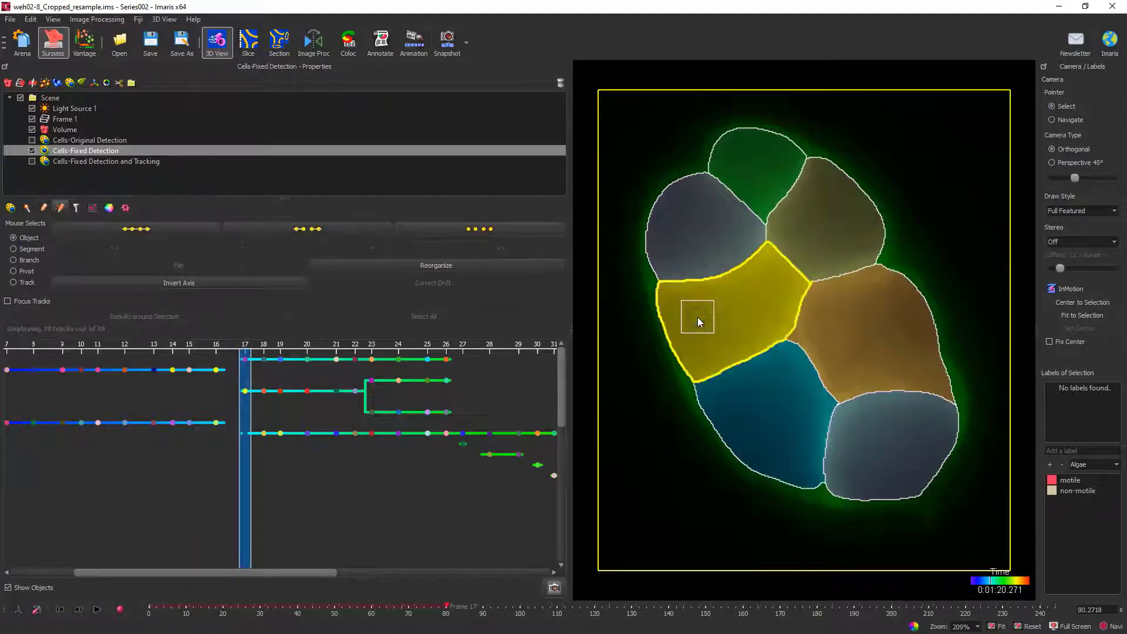
{"action": "left_click", "coordinate": [245, 360]}
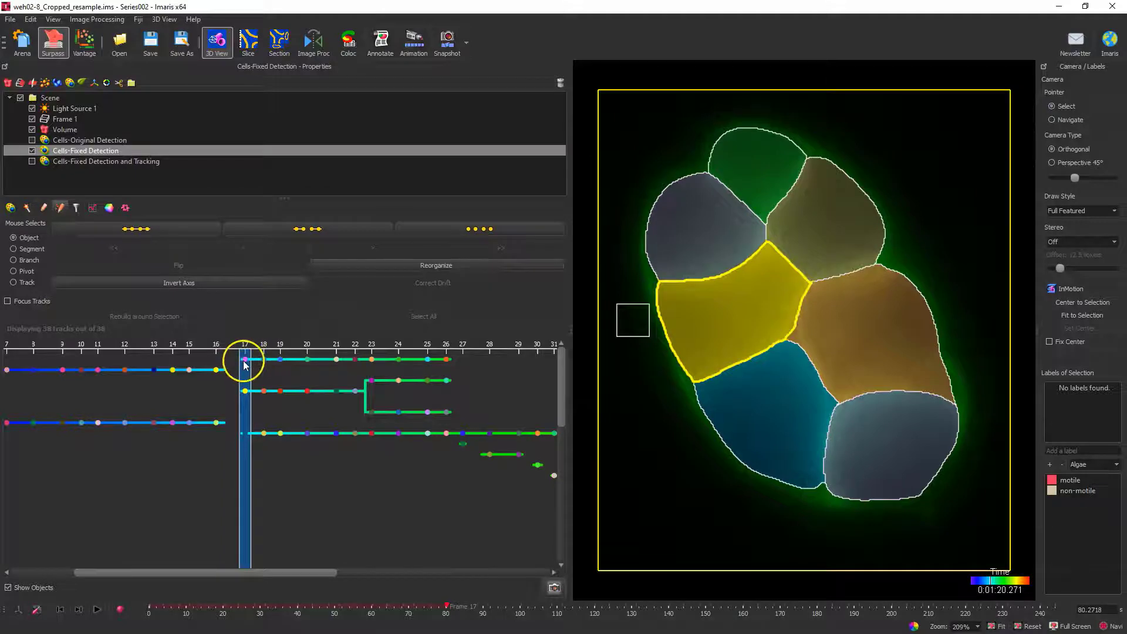
{"action": "left_click", "coordinate": [246, 391]}
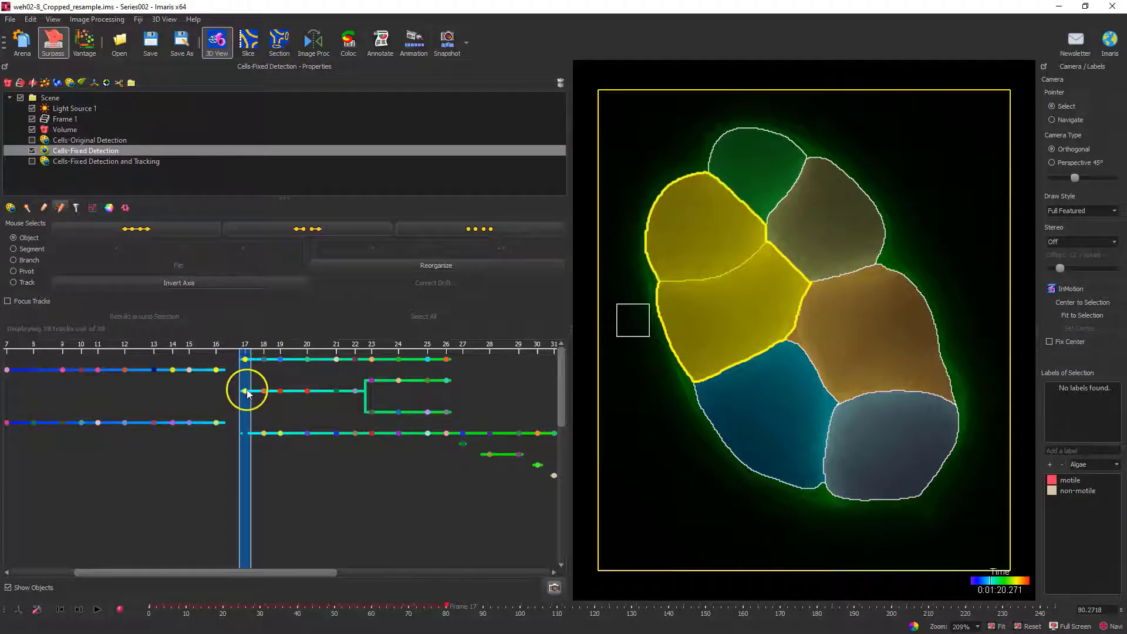
{"action": "left_click", "coordinate": [125, 209]}
{"action": "left_click", "coordinate": [135, 353]}
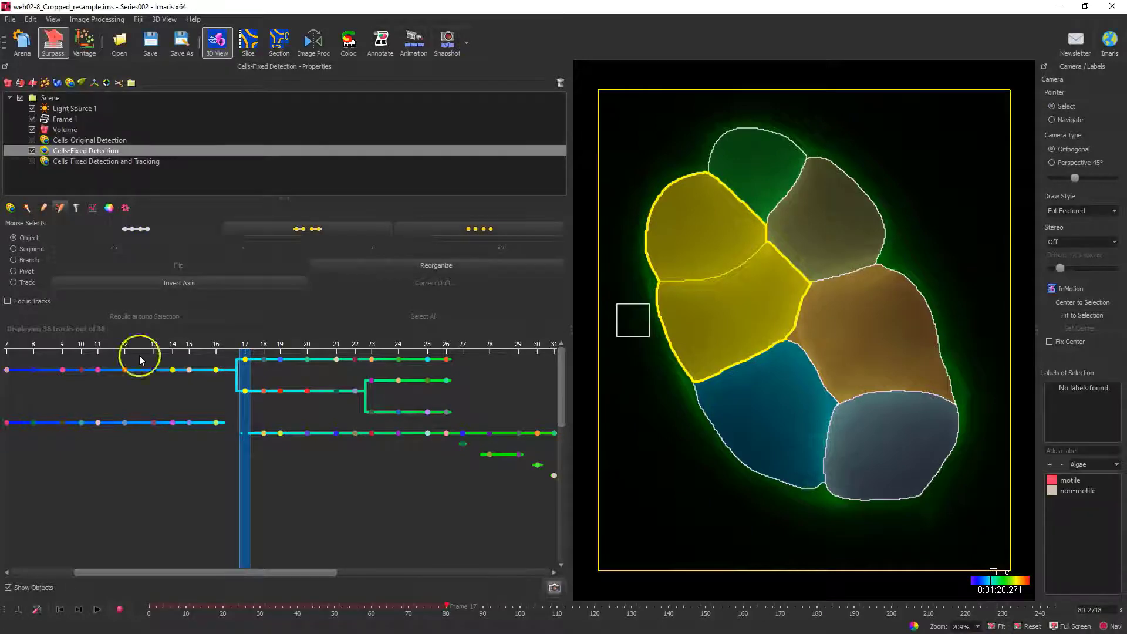
Step: Connect the lower-left cell's track between frames 16 and 17, and reorganize the tree
{"action": "left_click", "coordinate": [219, 375]}
{"action": "left_click", "coordinate": [218, 369]}
{"action": "left_click", "coordinate": [244, 360]}
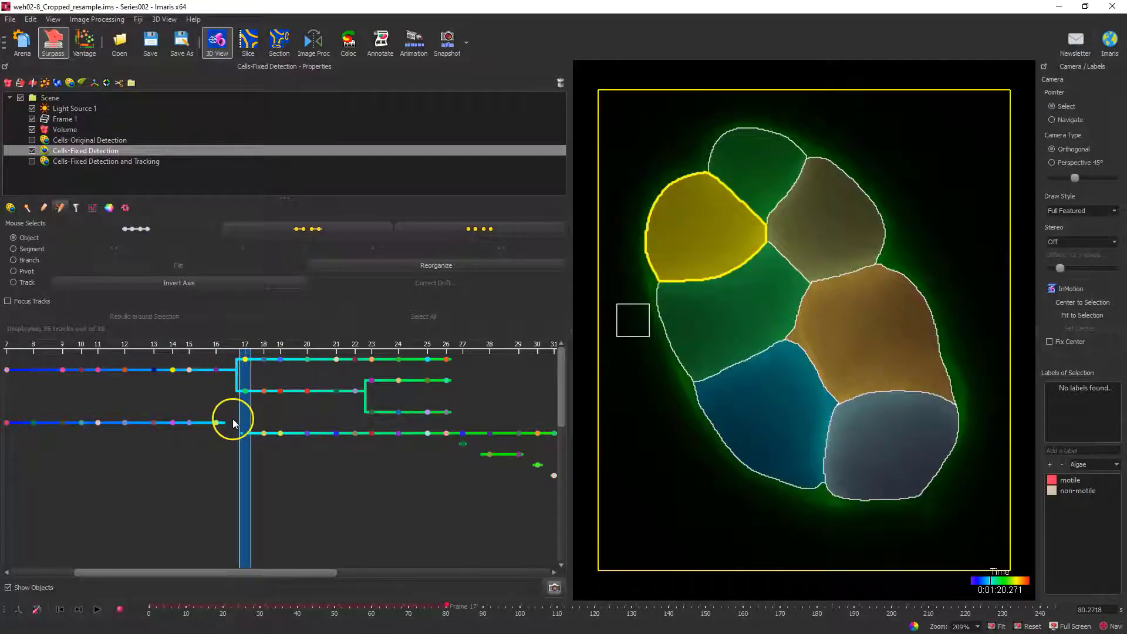
{"action": "left_click", "coordinate": [244, 434]}
{"action": "left_click", "coordinate": [216, 423]}
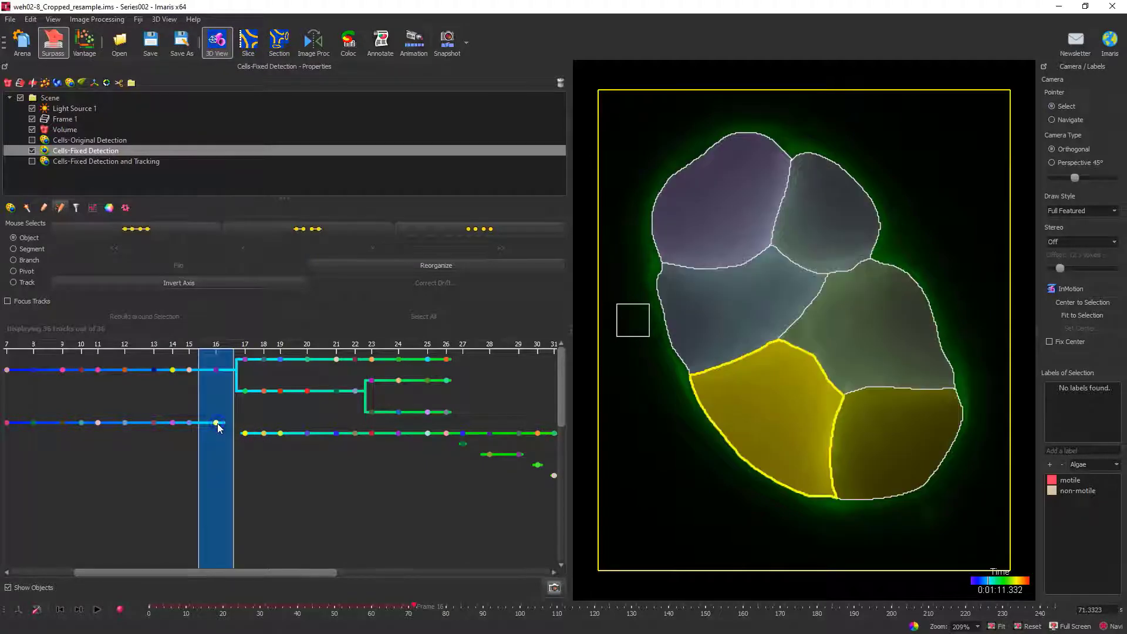
{"action": "left_click", "coordinate": [149, 230]}
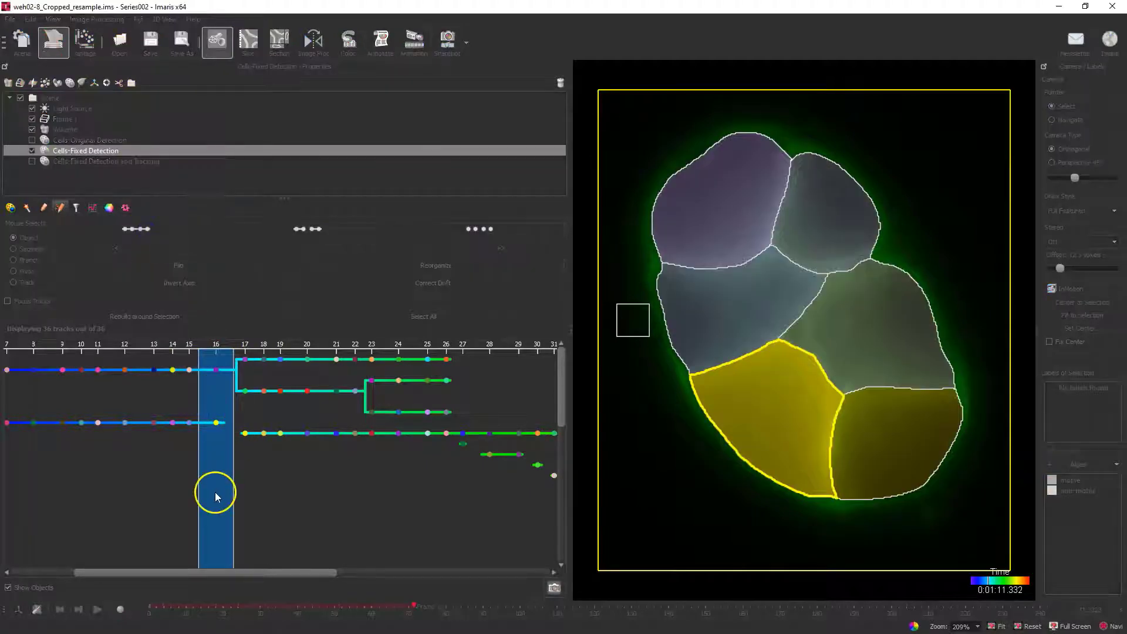
{"action": "left_click", "coordinate": [25, 251]}
{"action": "left_click", "coordinate": [432, 265]}
Step: Follow the lower-left cell's joined track forward from frame 16 to frame 18
{"action": "left_click", "coordinate": [215, 421]}
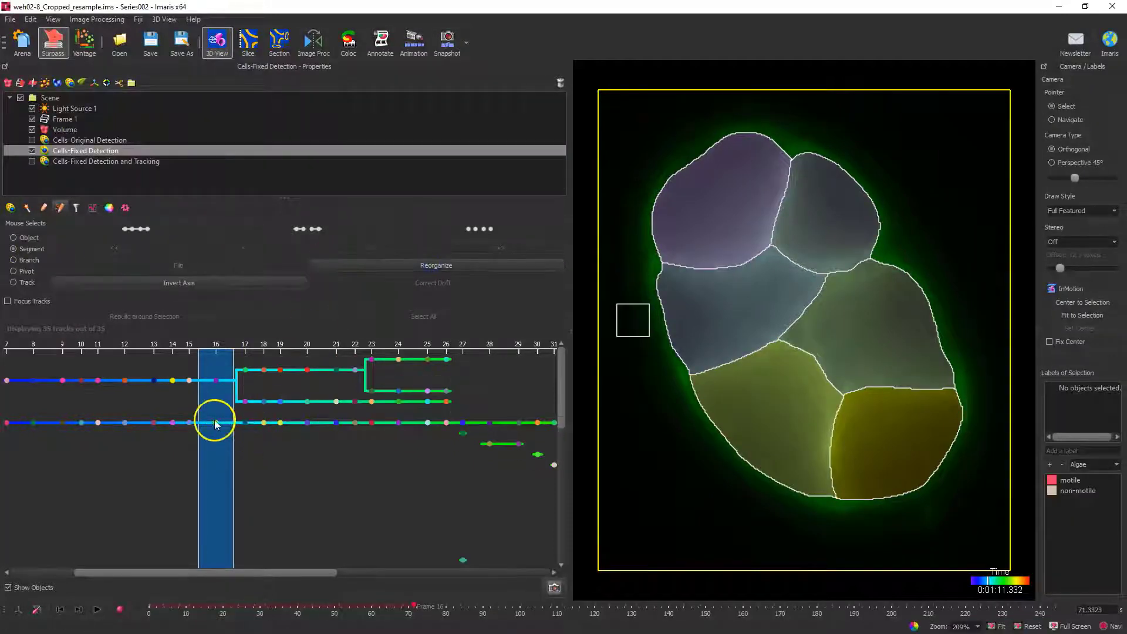
{"action": "left_click", "coordinate": [242, 423]}
{"action": "left_click", "coordinate": [244, 423]}
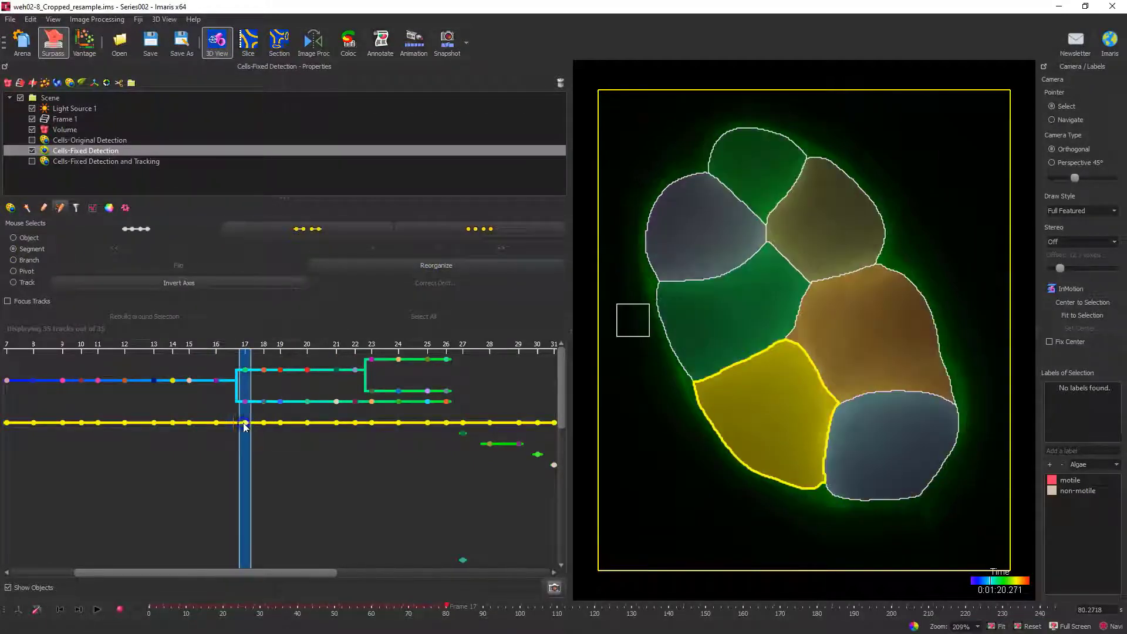
{"action": "left_click", "coordinate": [79, 611]}
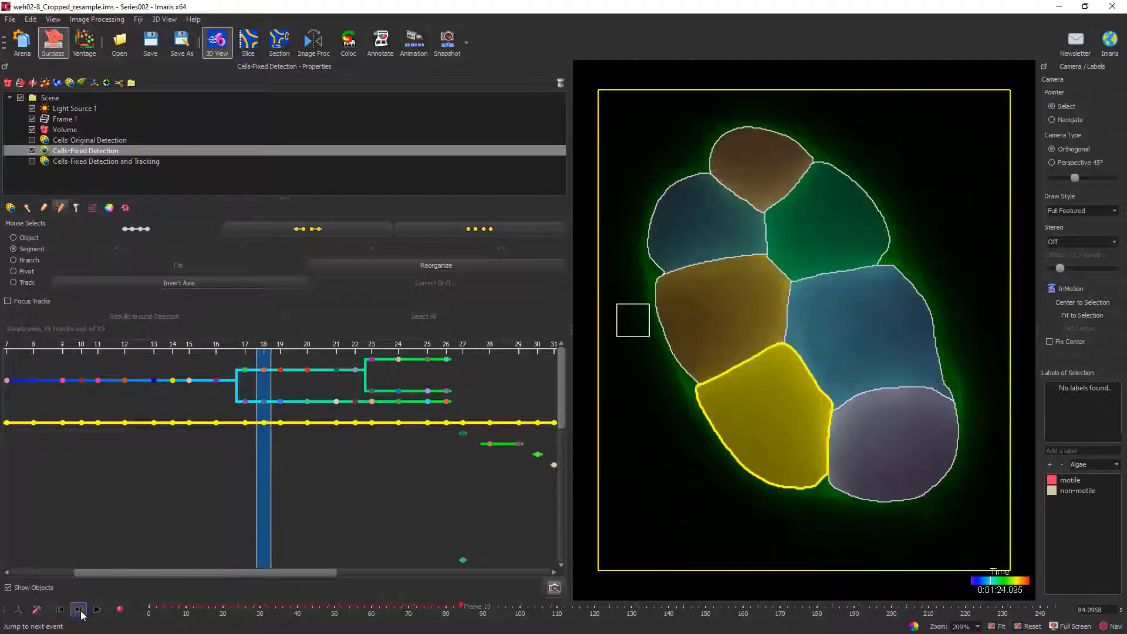
Step: Step through the frames between 18 and 25 to examine the cell division around frames 22 and 23
{"action": "left_click", "coordinate": [79, 610]}
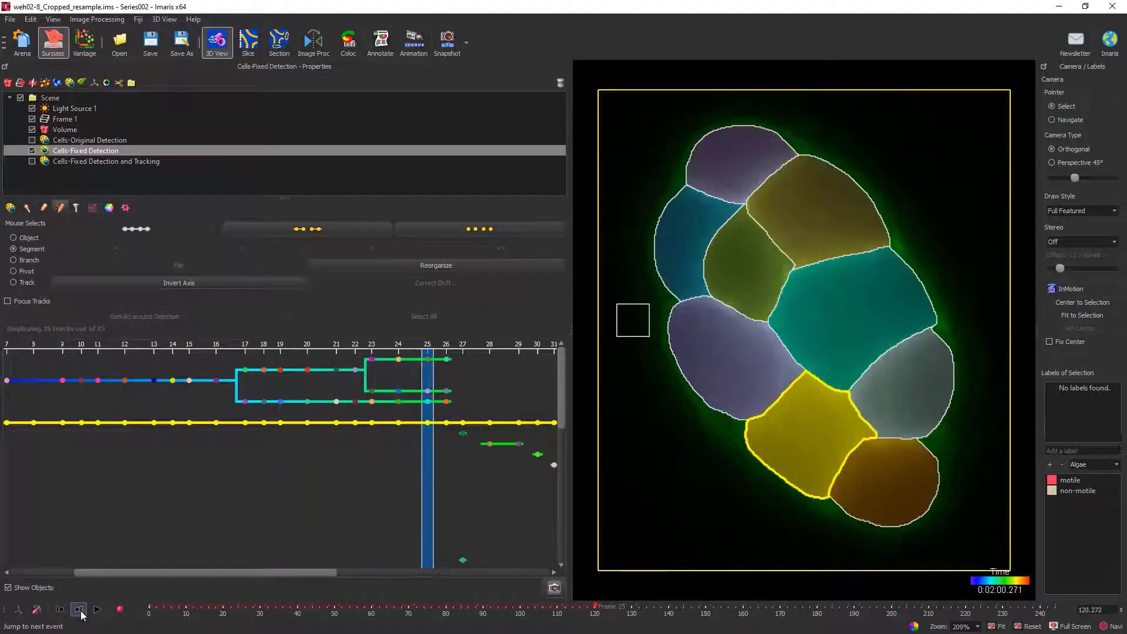
{"action": "left_click", "coordinate": [66, 613]}
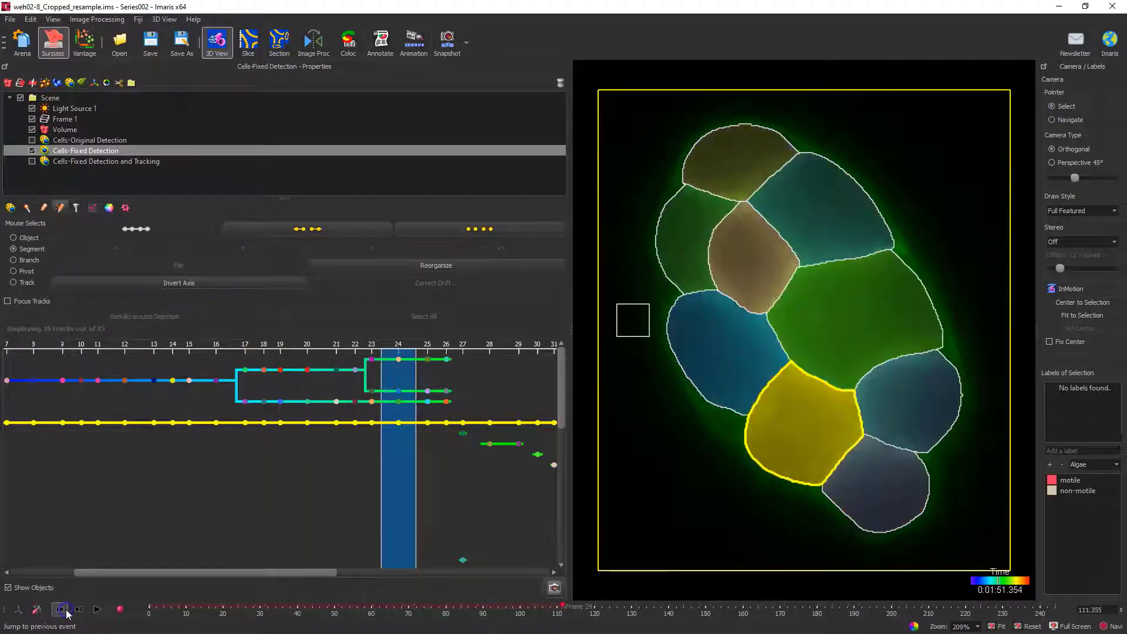
{"action": "left_click", "coordinate": [66, 612]}
{"action": "left_click", "coordinate": [66, 613]}
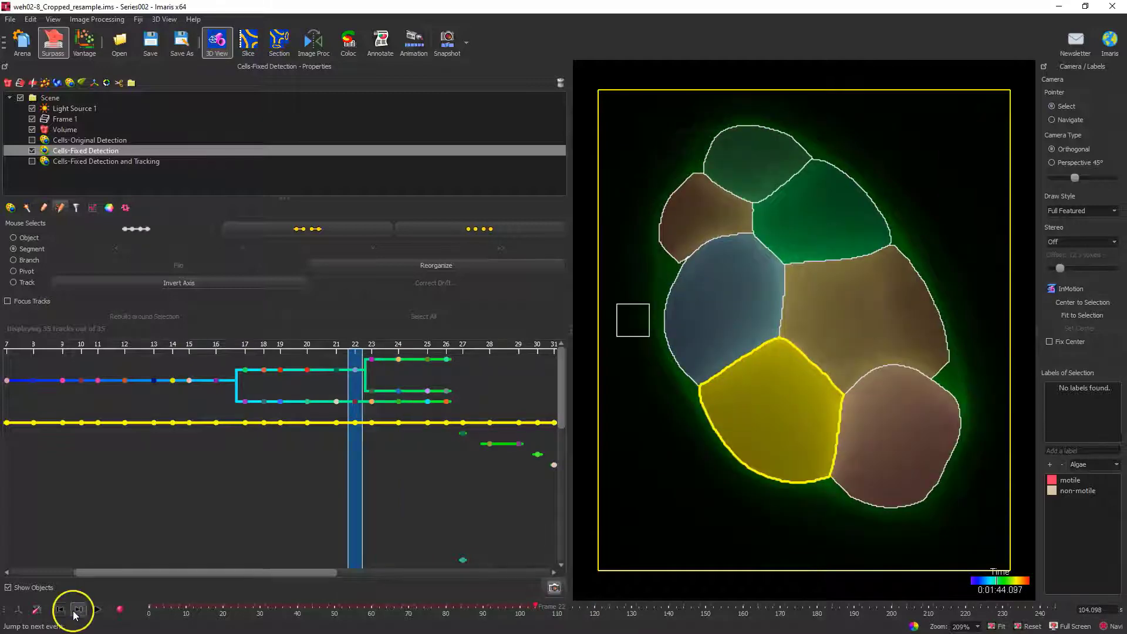
{"action": "left_click", "coordinate": [343, 403]}
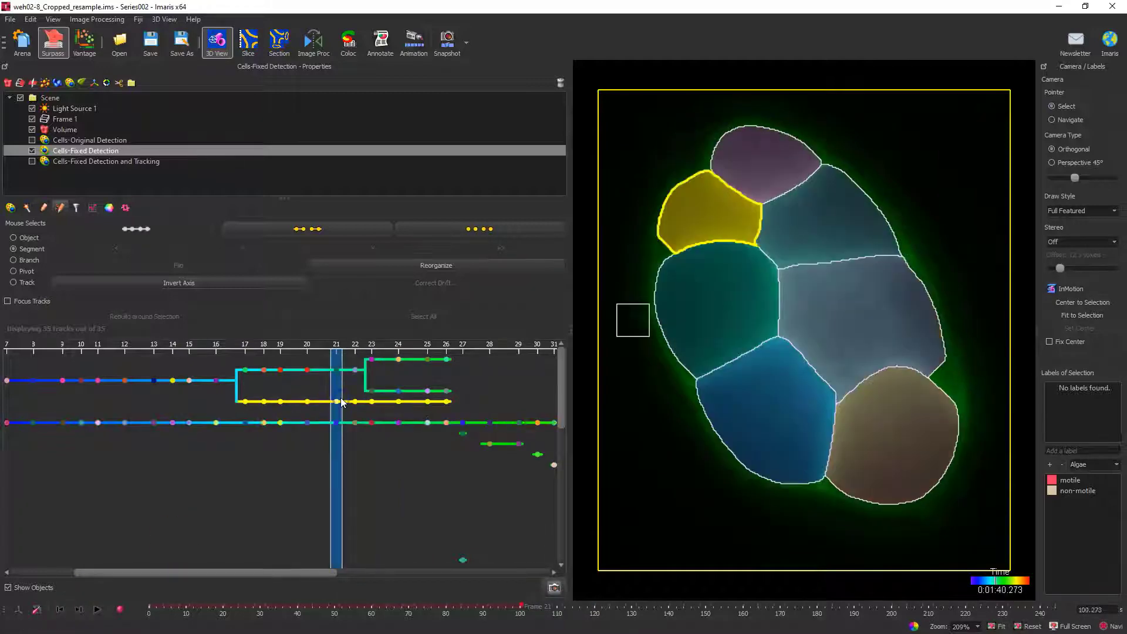
{"action": "left_click", "coordinate": [79, 610]}
{"action": "left_click", "coordinate": [78, 610]}
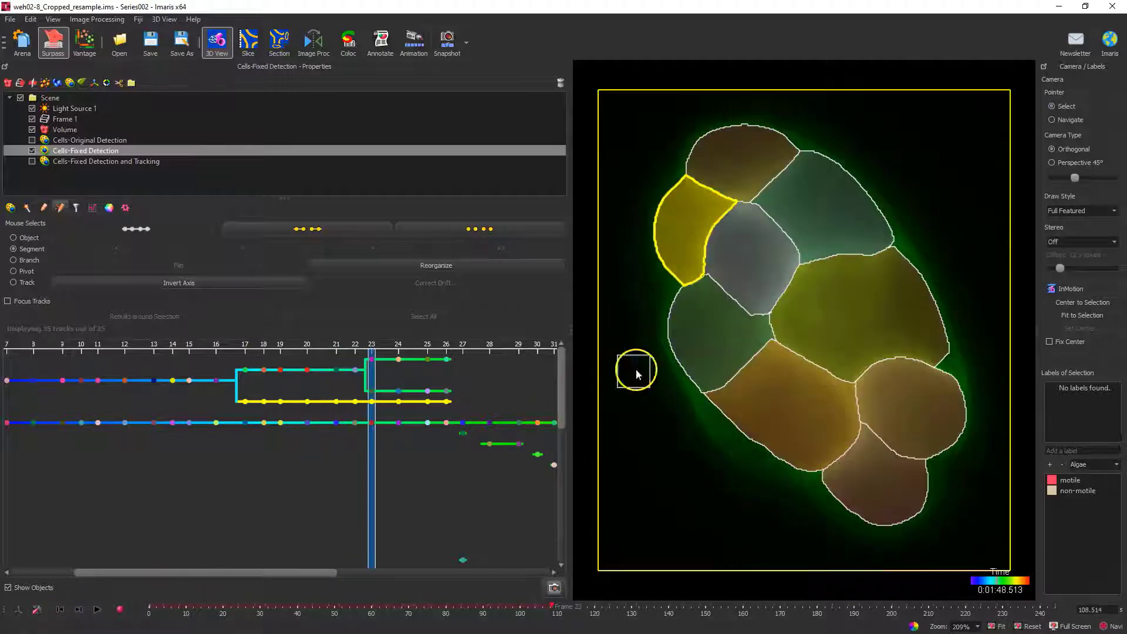
Step: Move the misassigned daughter segment starting at frame 23 from the upper lineage onto the lower parent track at frame 22, and reorganize the lineages
{"action": "left_click", "coordinate": [705, 335]}
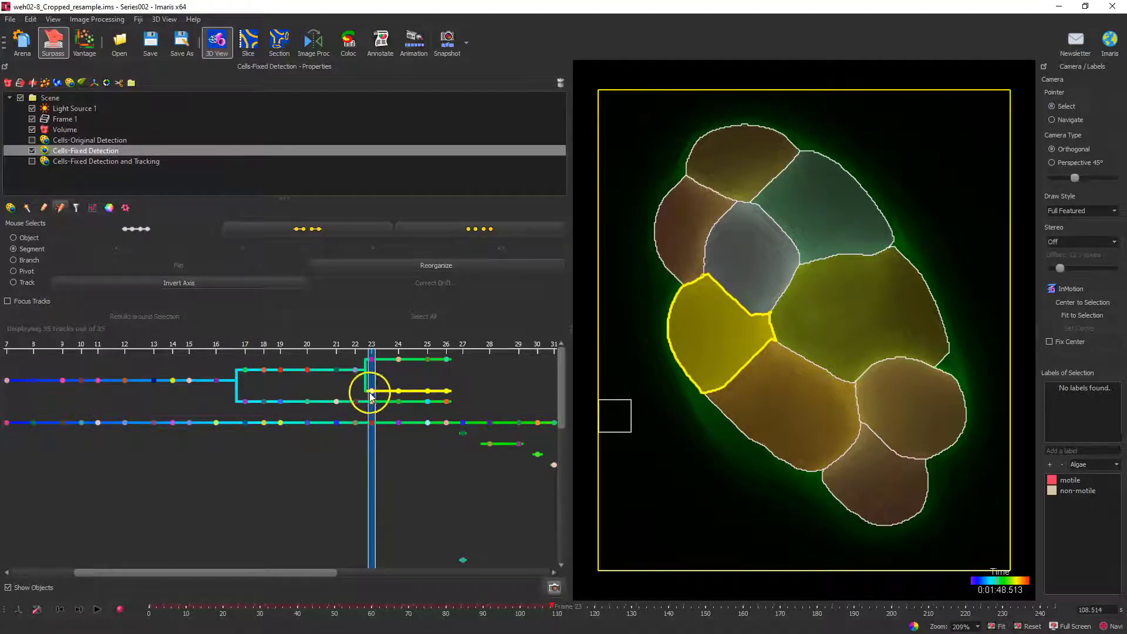
{"action": "left_click", "coordinate": [289, 235]}
{"action": "left_click", "coordinate": [355, 423]}
{"action": "left_click", "coordinate": [145, 226]}
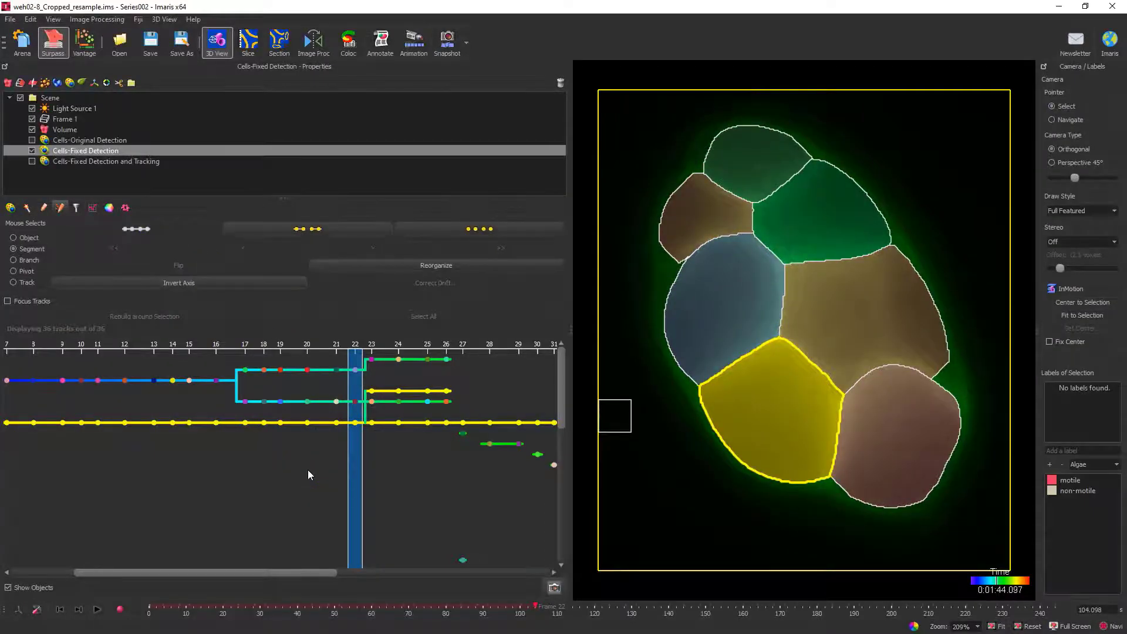
{"action": "left_click", "coordinate": [401, 265]}
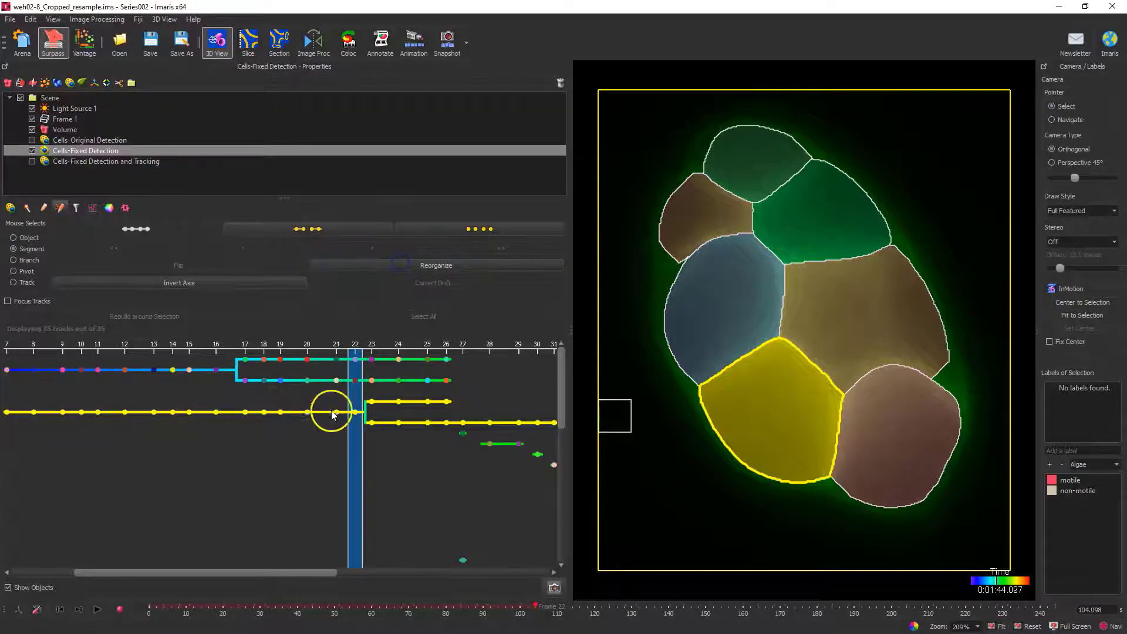
Step: Set the mouse selection mode to Branch and select the uppermost branch of the first lineage with its daughters
{"action": "left_click", "coordinate": [172, 369]}
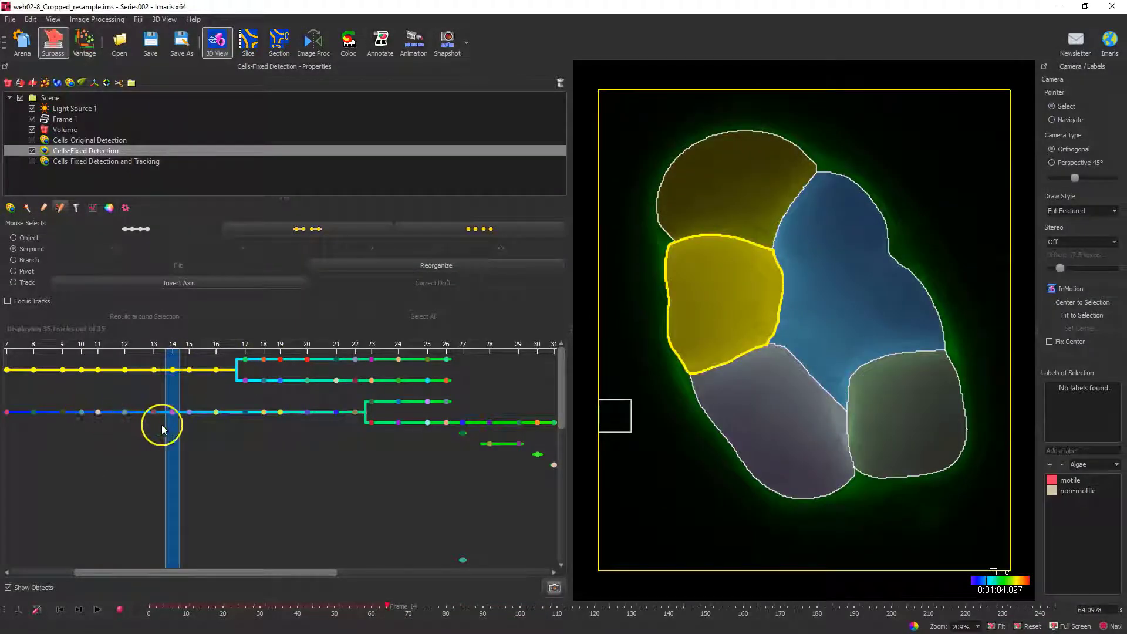
{"action": "scroll", "coordinate": [193, 464], "scroll_direction": "down", "scroll_amount": 6}
{"action": "scroll", "coordinate": [196, 369], "scroll_direction": "up", "scroll_amount": 2}
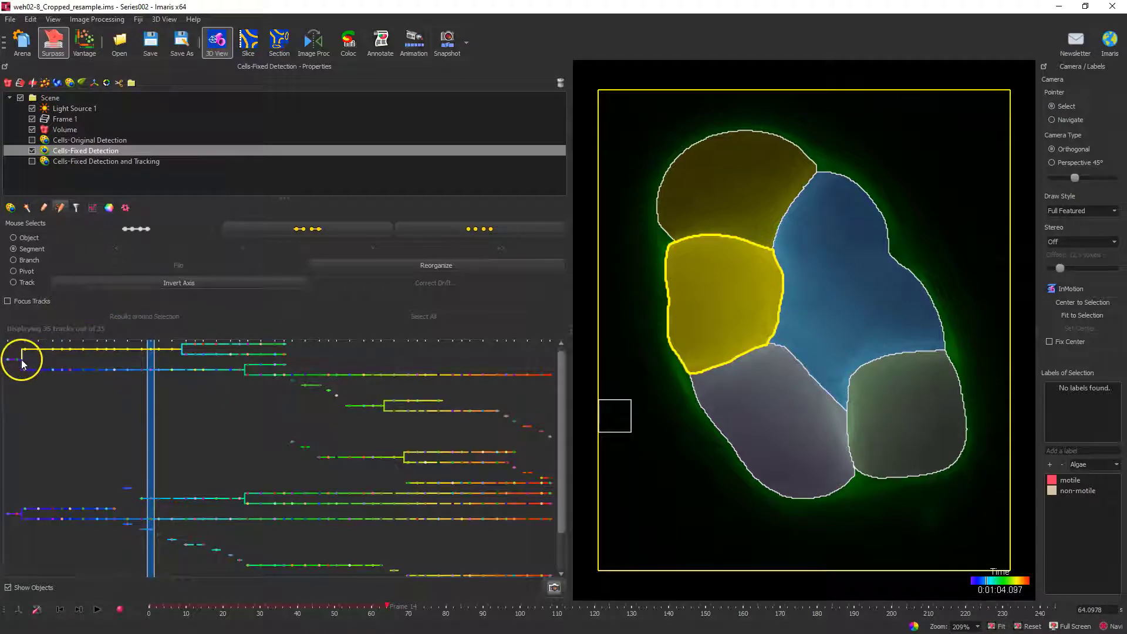
{"action": "left_click", "coordinate": [28, 260]}
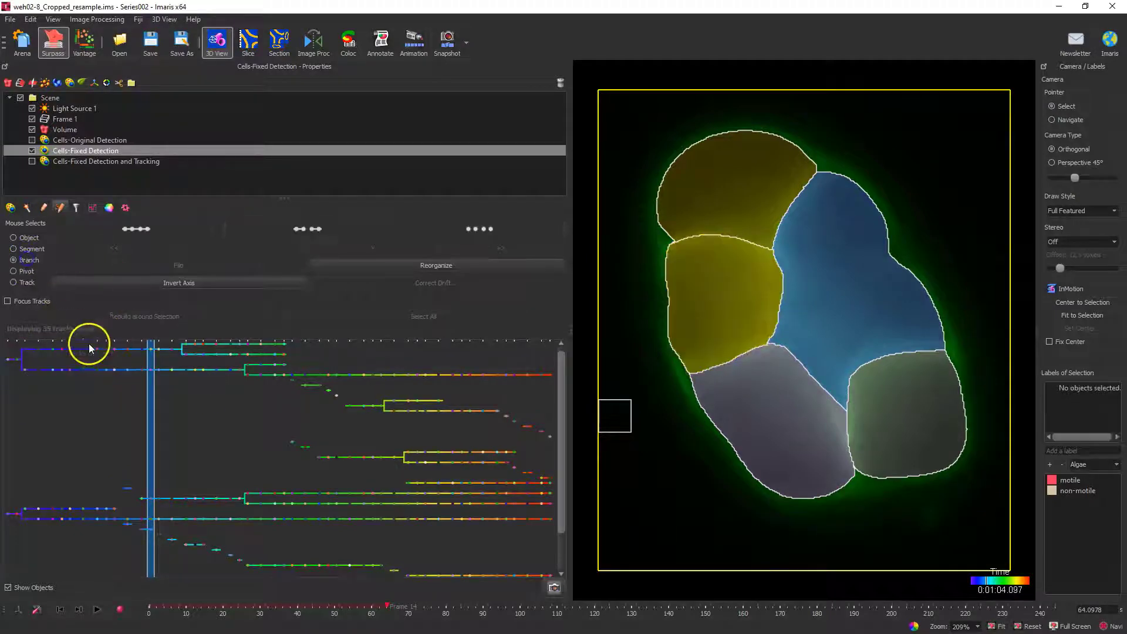
{"action": "left_click", "coordinate": [51, 349]}
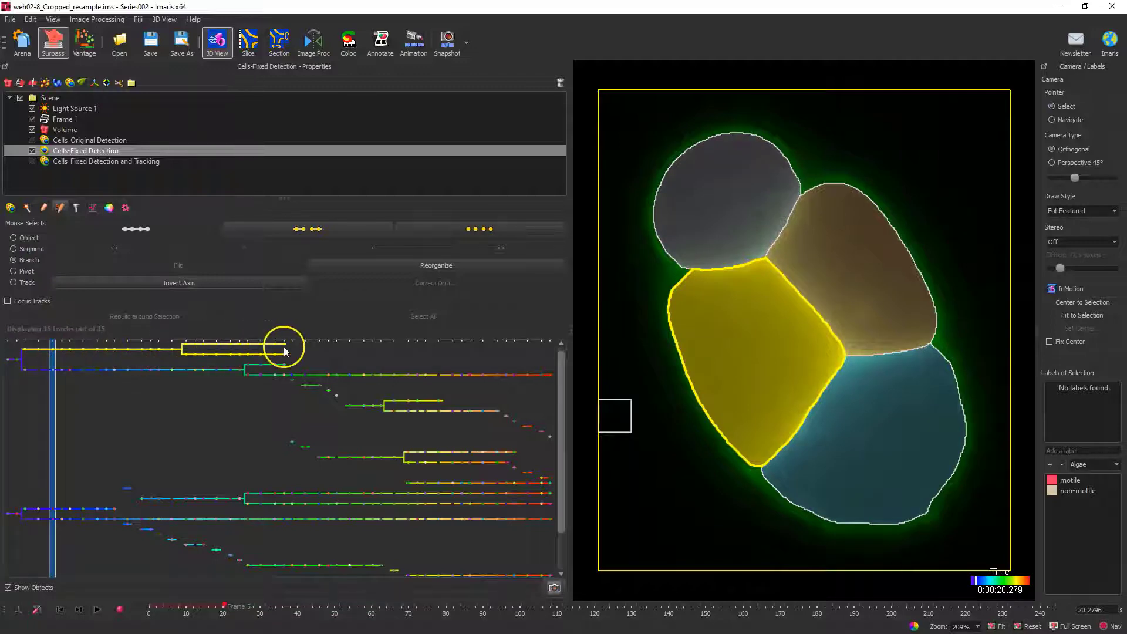
Step: Step forward past the end of the selected upper branch and back to frame 22 to check its cells
{"action": "left_click", "coordinate": [79, 611]}
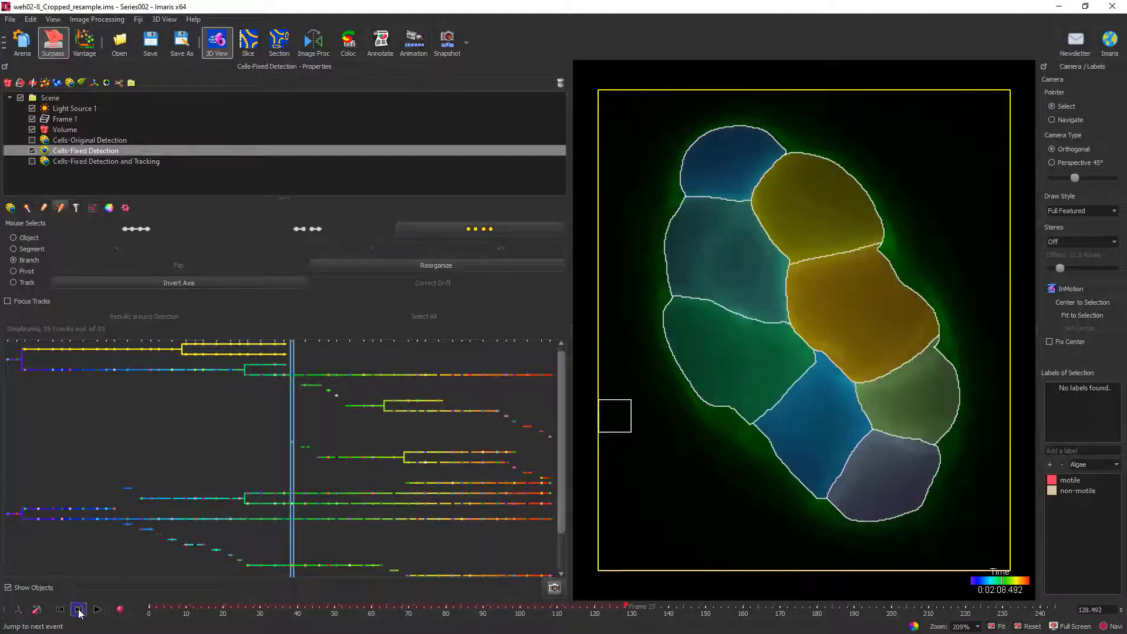
{"action": "left_click", "coordinate": [62, 610]}
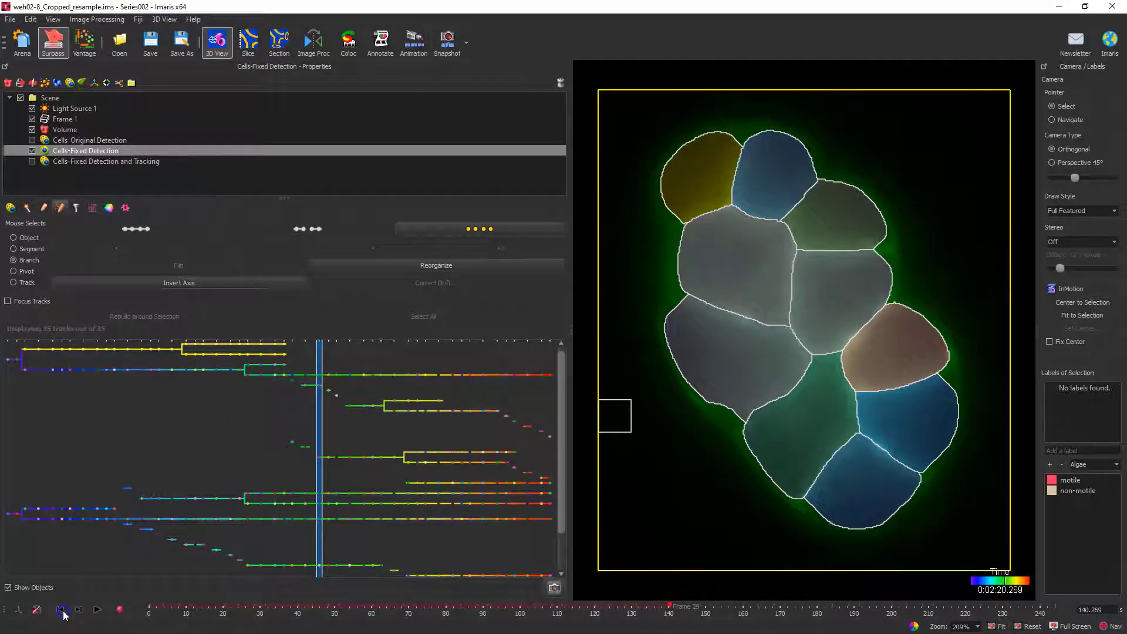
{"action": "left_click", "coordinate": [63, 611]}
{"action": "left_click", "coordinate": [65, 613]}
{"action": "left_click", "coordinate": [65, 613]}
{"action": "left_click", "coordinate": [65, 614]}
{"action": "left_click", "coordinate": [66, 614]}
{"action": "left_click", "coordinate": [65, 613]}
{"action": "left_click", "coordinate": [65, 613]}
{"action": "left_click", "coordinate": [65, 613]}
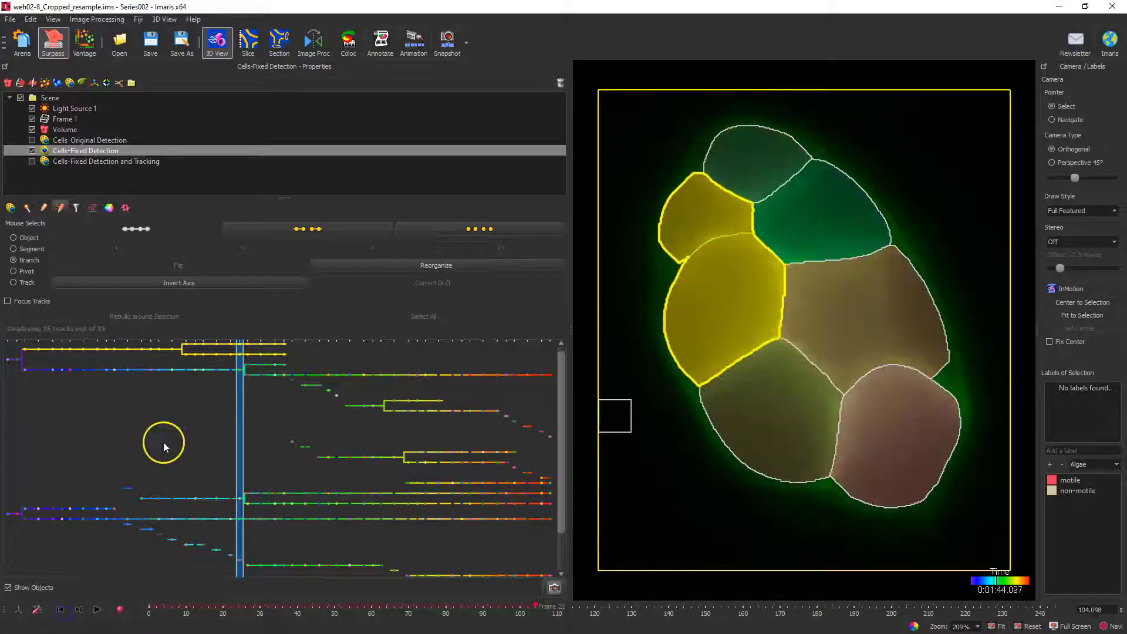
Step: Select the first lineage's lower branch and follow its cells from frame 12 to 28, examining where the daughter track breaks off at frame 27
{"action": "left_click", "coordinate": [129, 369]}
{"action": "left_click", "coordinate": [78, 611]}
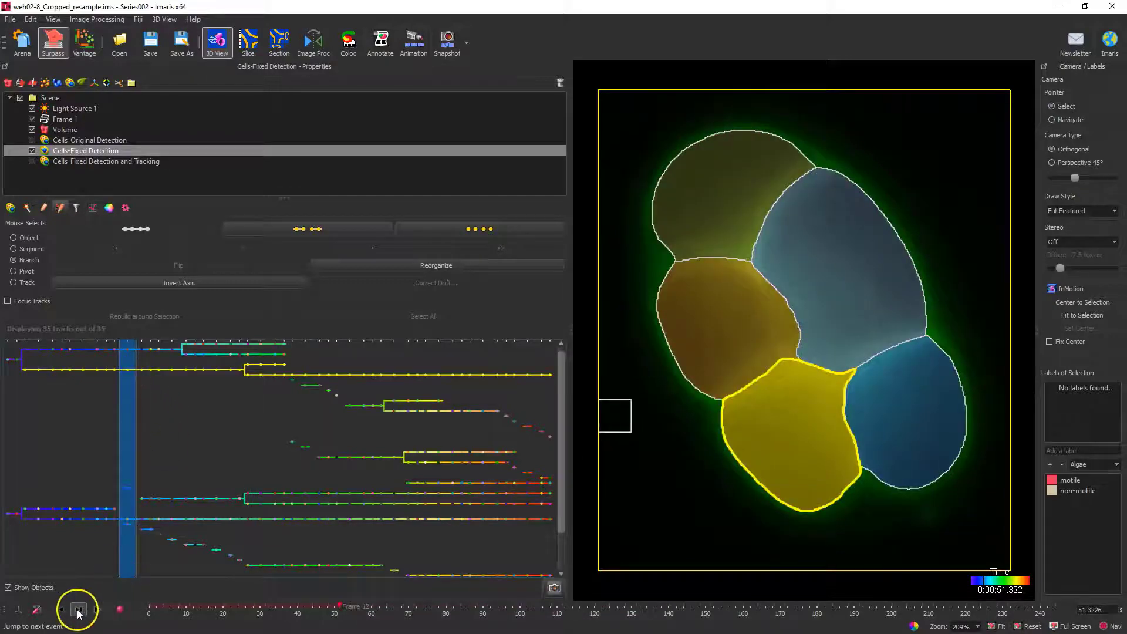
{"action": "left_click", "coordinate": [78, 611]}
{"action": "left_click", "coordinate": [78, 610]}
{"action": "left_click", "coordinate": [78, 611]}
{"action": "left_click", "coordinate": [78, 611]}
{"action": "left_click", "coordinate": [78, 611]}
{"action": "left_click", "coordinate": [78, 611]}
{"action": "left_click", "coordinate": [78, 611]}
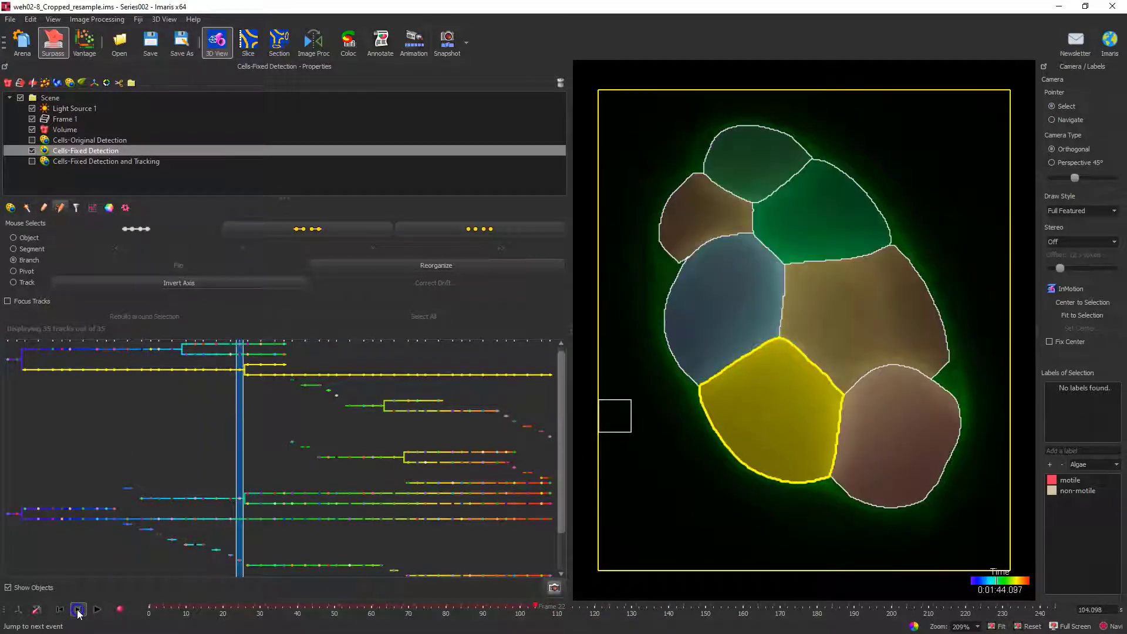
{"action": "left_click", "coordinate": [78, 610]}
{"action": "left_click", "coordinate": [78, 611]}
{"action": "left_click", "coordinate": [78, 611]}
{"action": "left_click", "coordinate": [78, 611]}
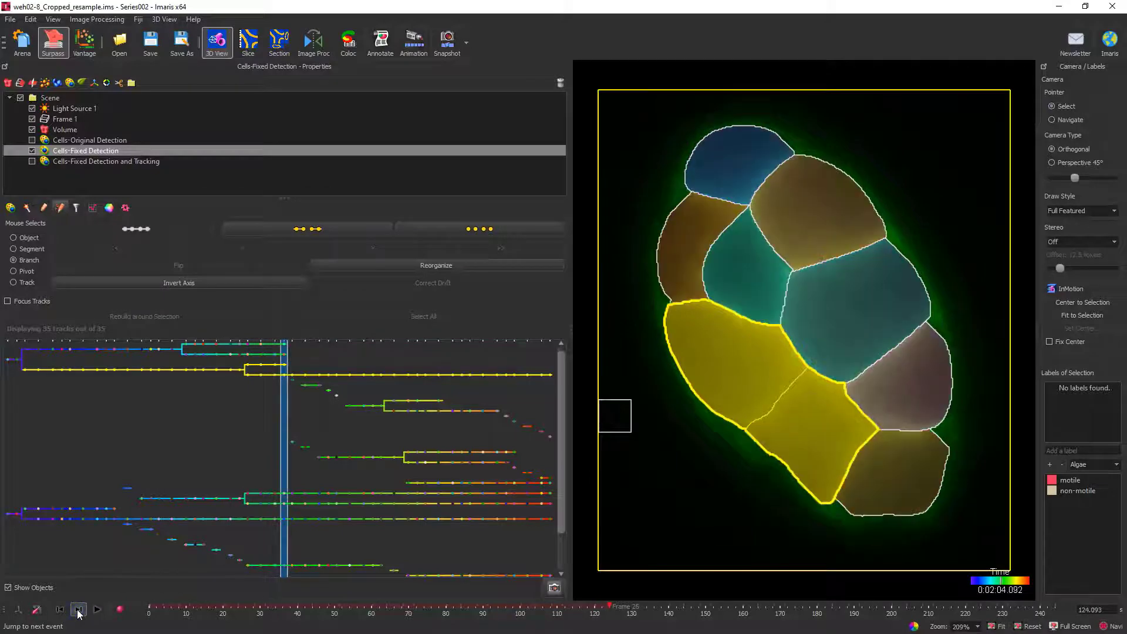
{"action": "left_click", "coordinate": [78, 610]}
{"action": "left_click", "coordinate": [78, 610]}
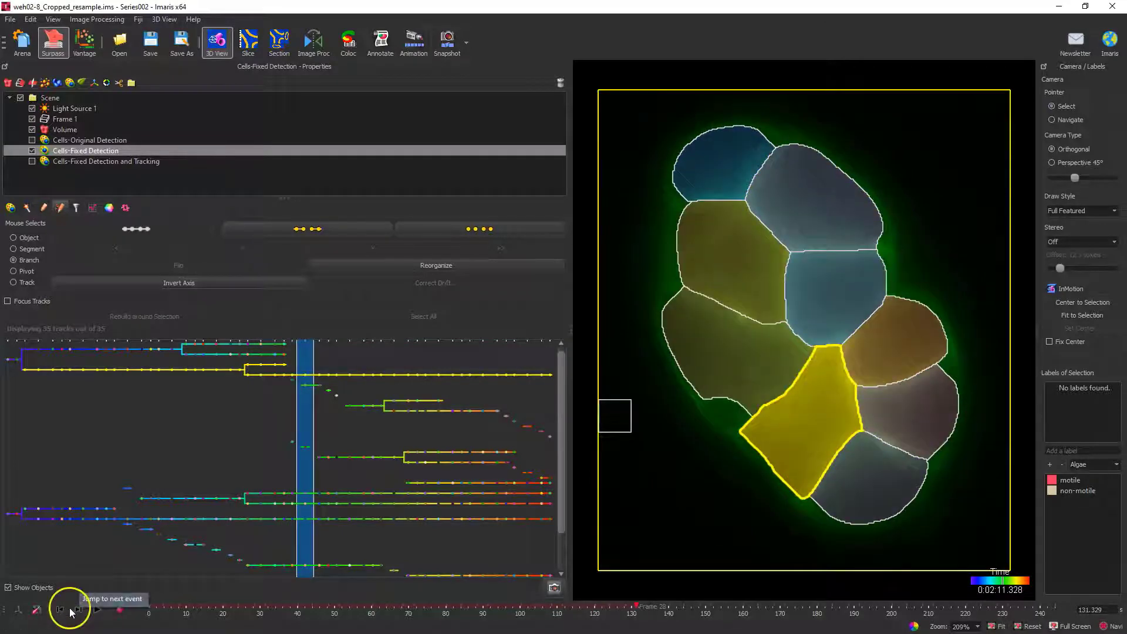
{"action": "left_click", "coordinate": [61, 609]}
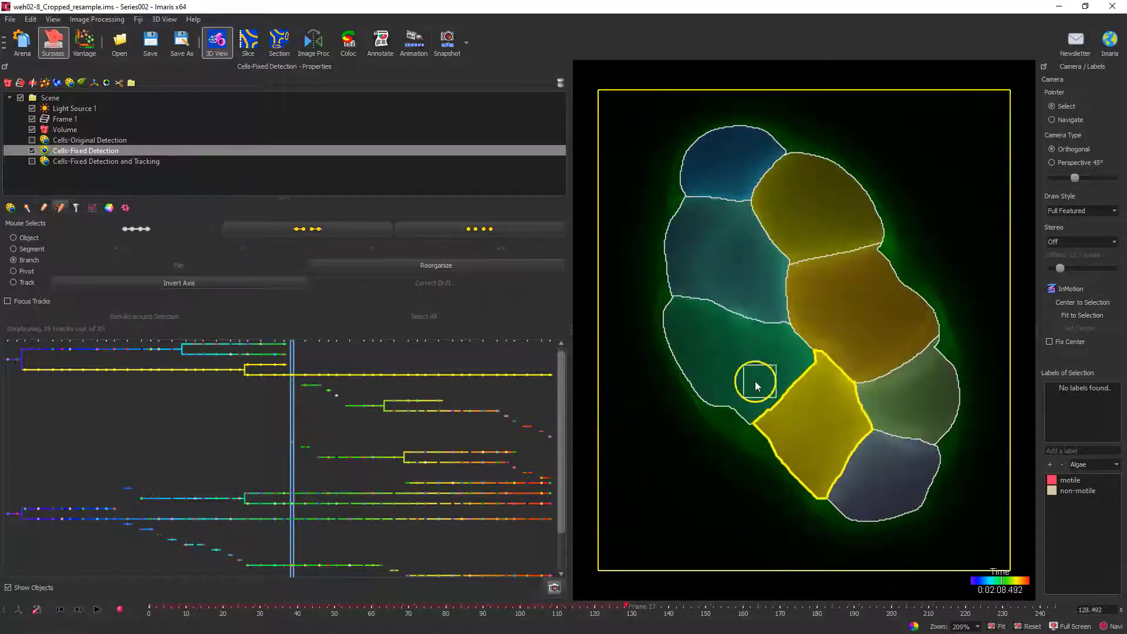
{"action": "scroll", "coordinate": [294, 377], "scroll_direction": "up", "scroll_amount": 5}
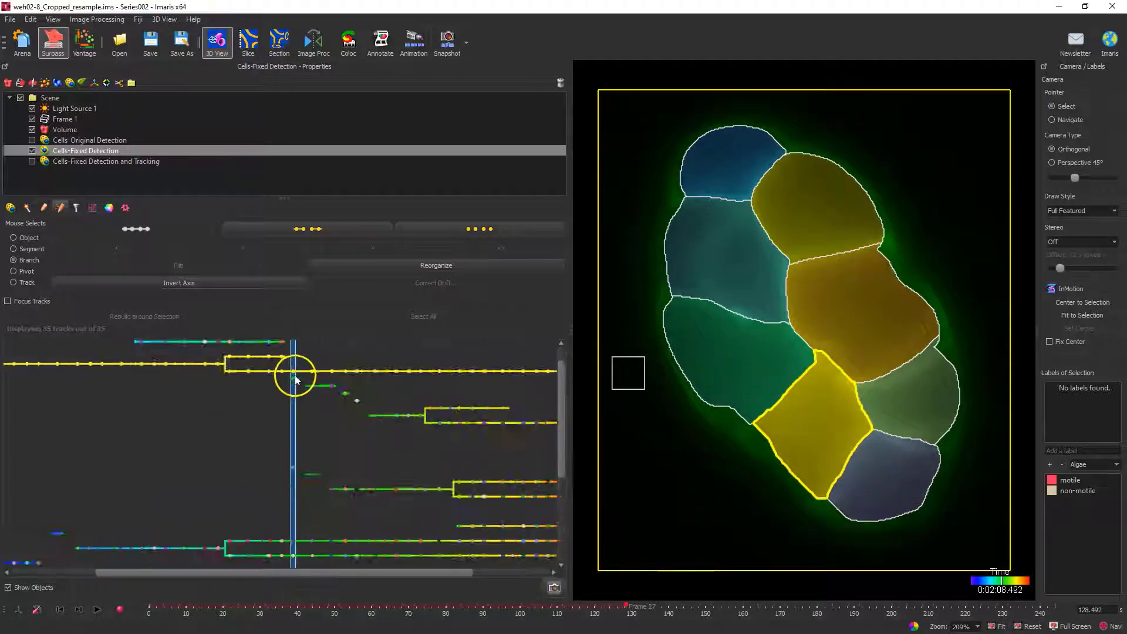
{"action": "left_click", "coordinate": [276, 473]}
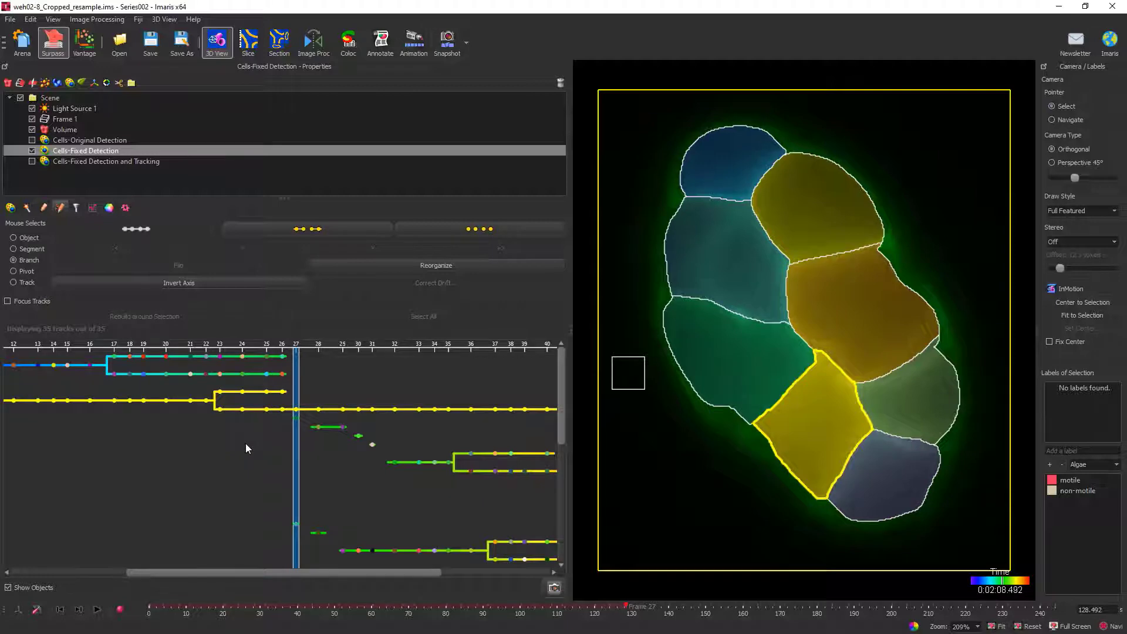
{"action": "scroll", "coordinate": [350, 451], "scroll_direction": "down", "scroll_amount": 4}
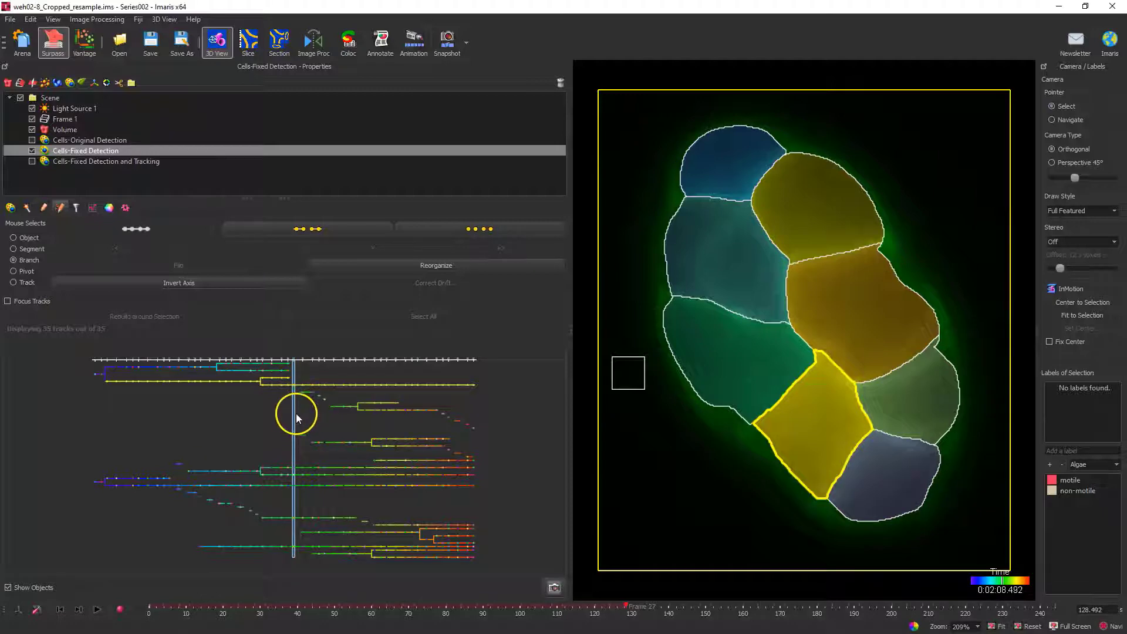
Step: Review the creation parameters and the recompute options for the cells and cell tracks of Cells-Fixed Detection
{"action": "left_click", "coordinate": [30, 208]}
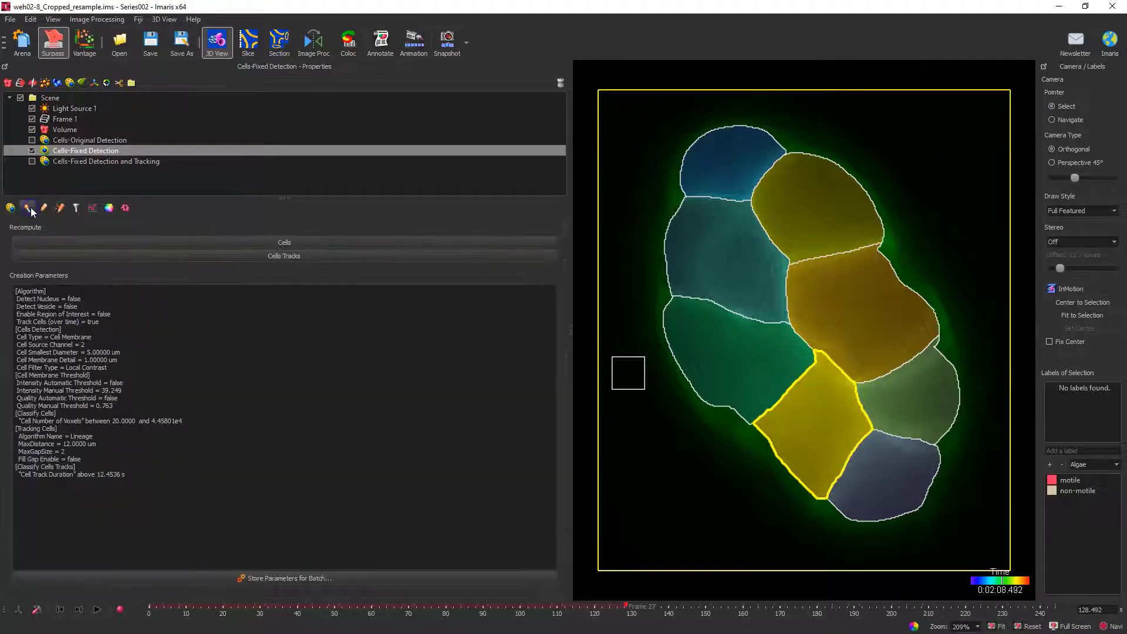
{"action": "left_click", "coordinate": [274, 253]}
{"action": "left_click", "coordinate": [179, 241]}
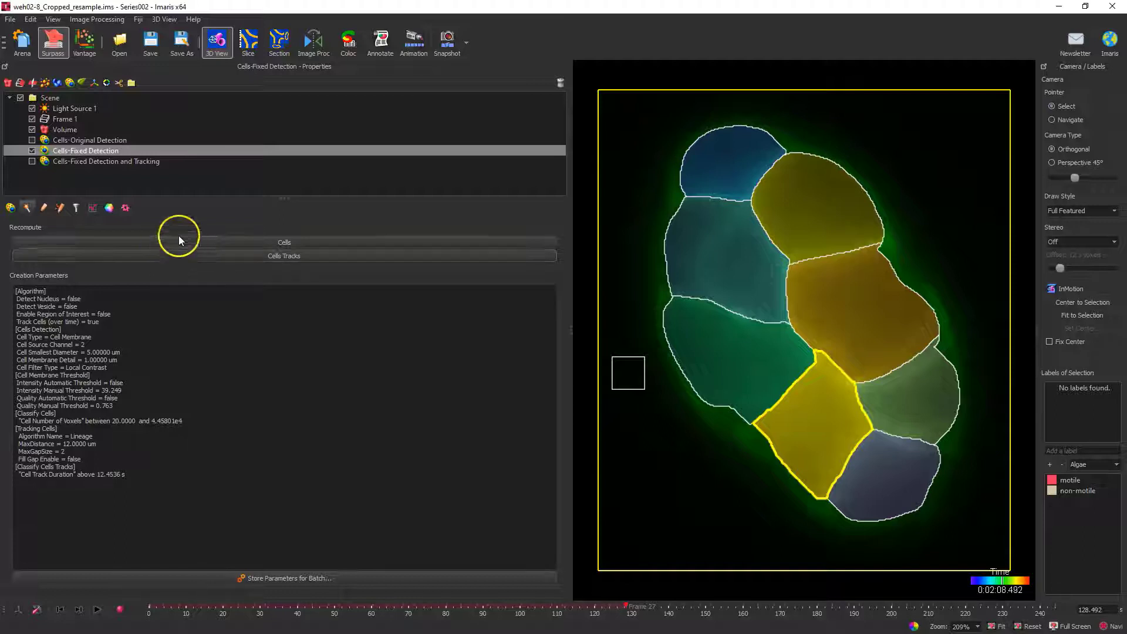
{"action": "left_click", "coordinate": [26, 209]}
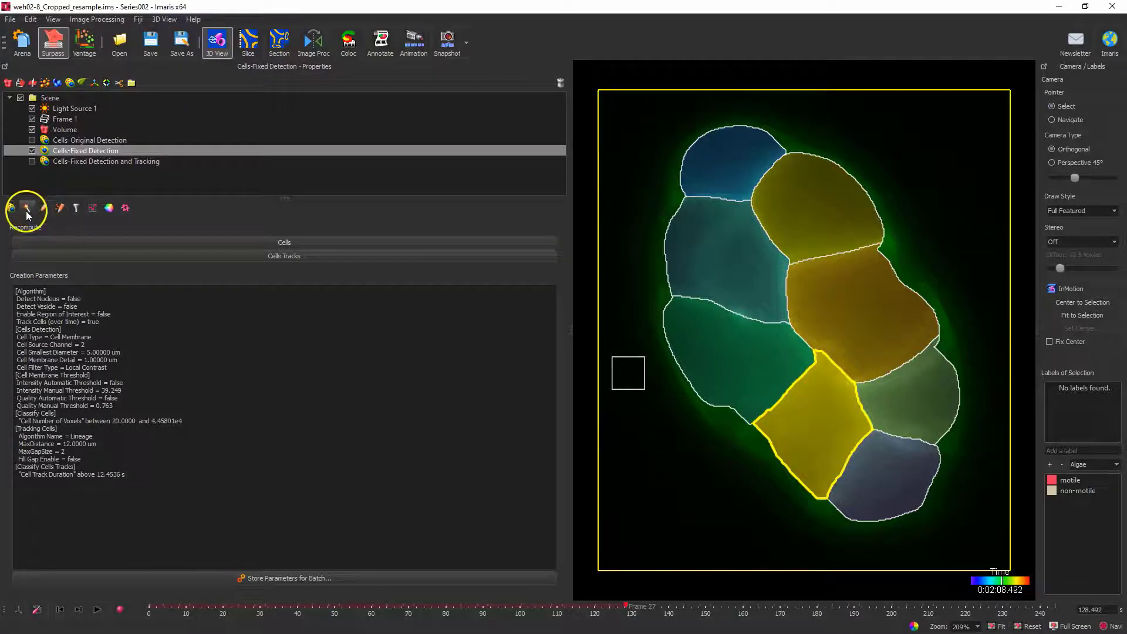
{"action": "left_click", "coordinate": [302, 256]}
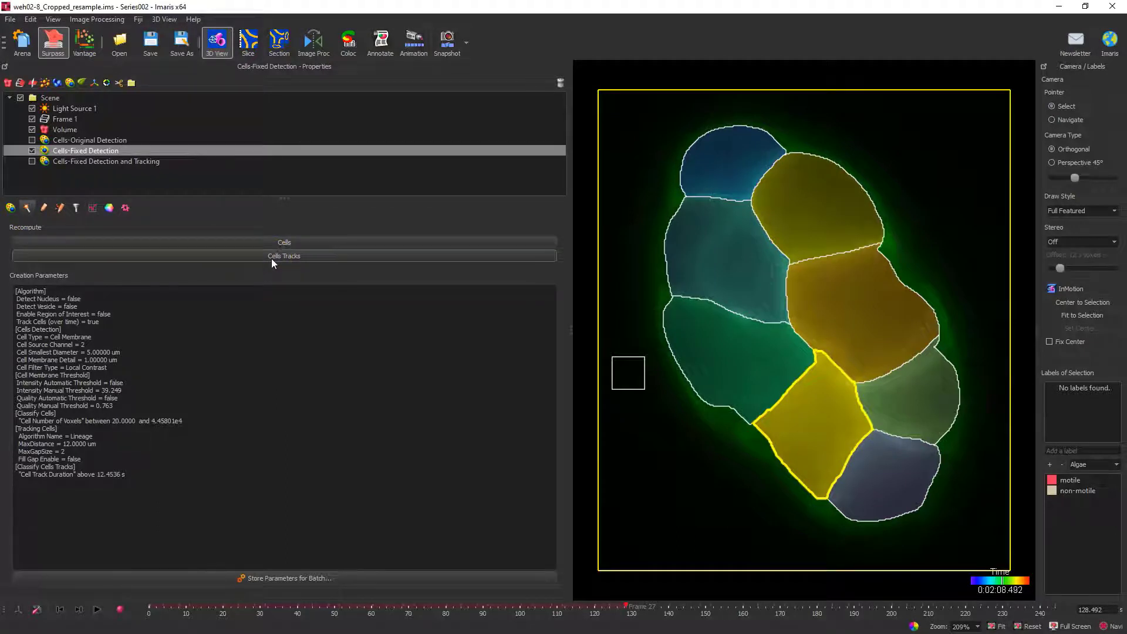
Step: Hide Cells-Fixed Detection, show Cells-Fixed Detection and Tracking instead, and display its track lineages for editing
{"action": "left_click", "coordinate": [31, 151]}
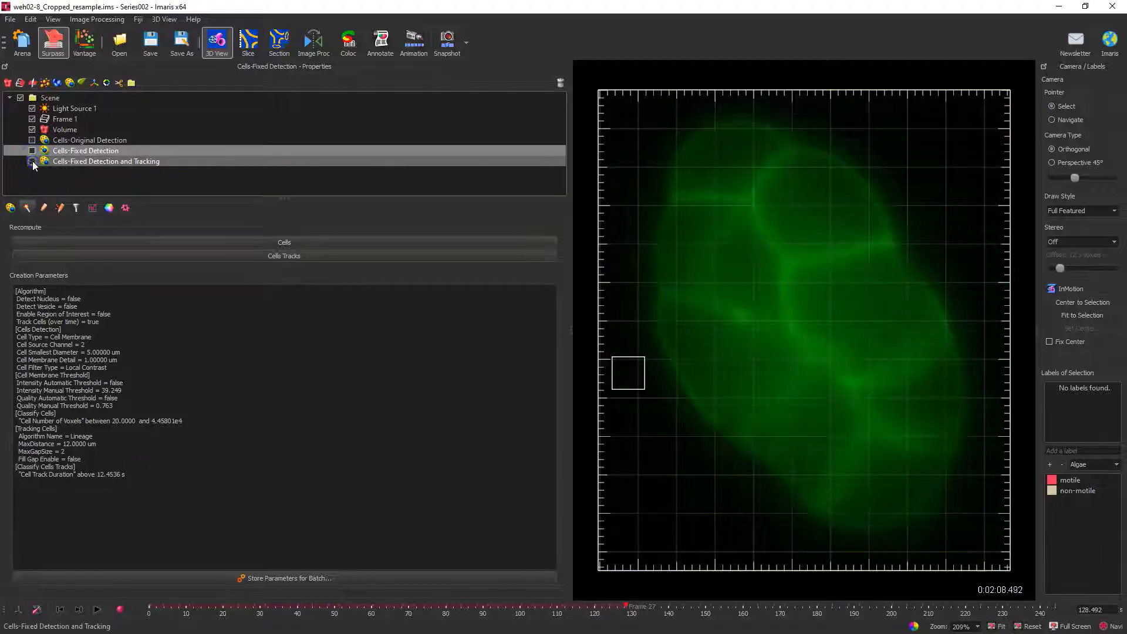
{"action": "left_click", "coordinate": [32, 161]}
{"action": "left_click", "coordinate": [73, 164]}
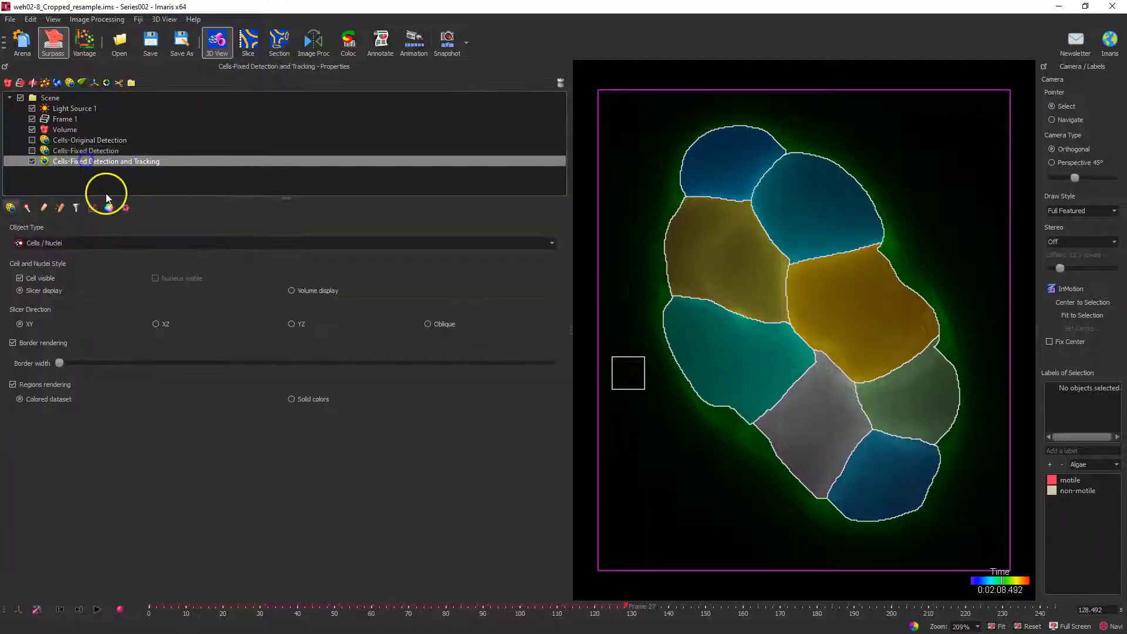
{"action": "left_click", "coordinate": [61, 207]}
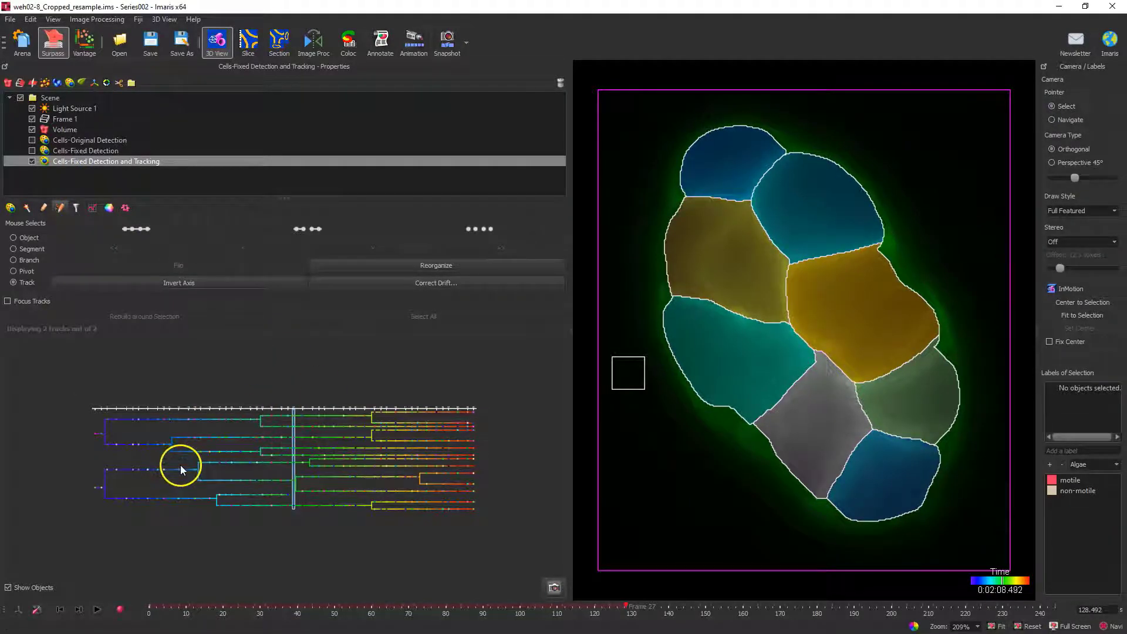
{"action": "mouse_move", "coordinate": [171, 473]}
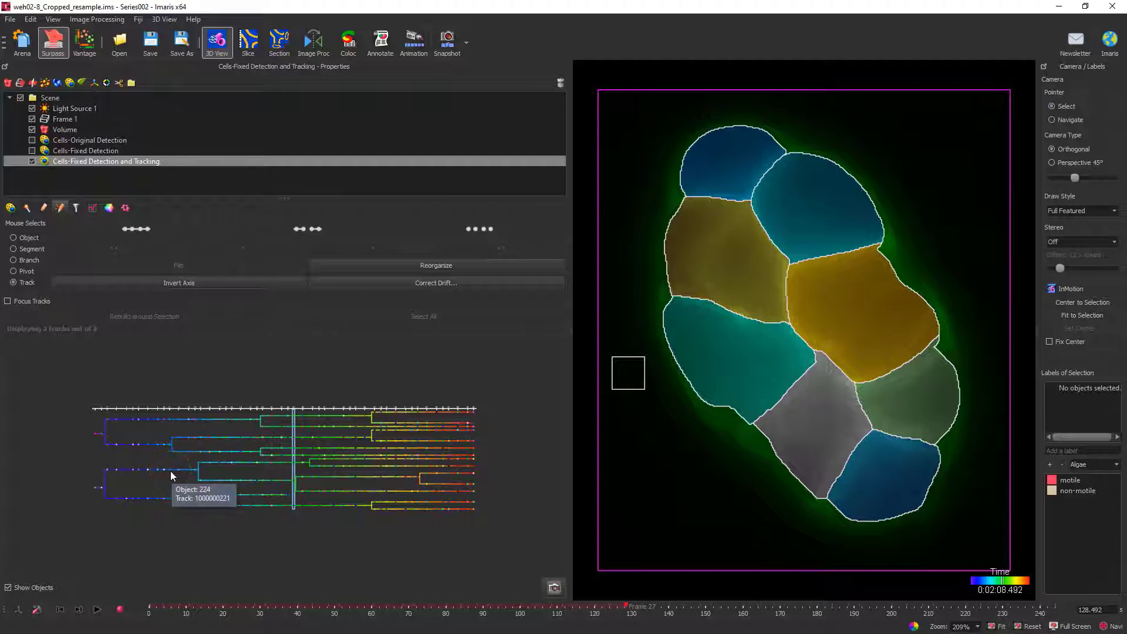
Step: Examine the tracking algorithm, maximum distance, gap size and gap filling settings in the creation parameters of Cells-Fixed Detection
{"action": "left_click", "coordinate": [44, 150]}
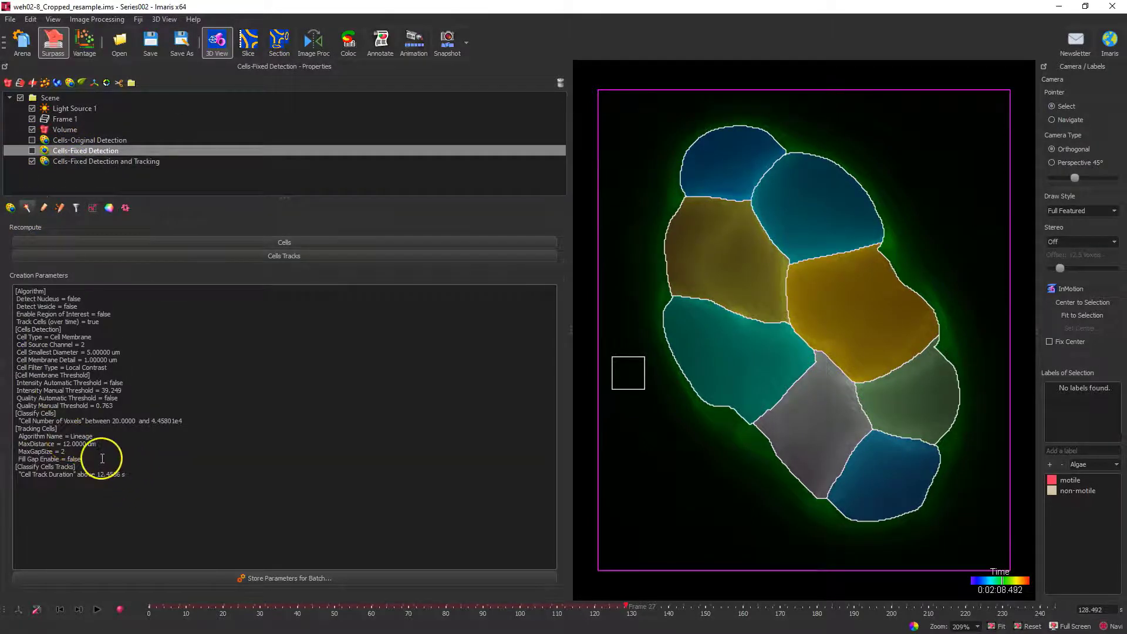
{"action": "left_click", "coordinate": [103, 436]}
{"action": "left_click_drag", "start_coordinate": [97, 444], "coordinate": [46, 452]}
{"action": "left_click", "coordinate": [90, 460]}
Step: Examine the tracking distance and gap settings in the creation parameters of Cells-Original Detection for comparison
{"action": "left_click", "coordinate": [61, 138]}
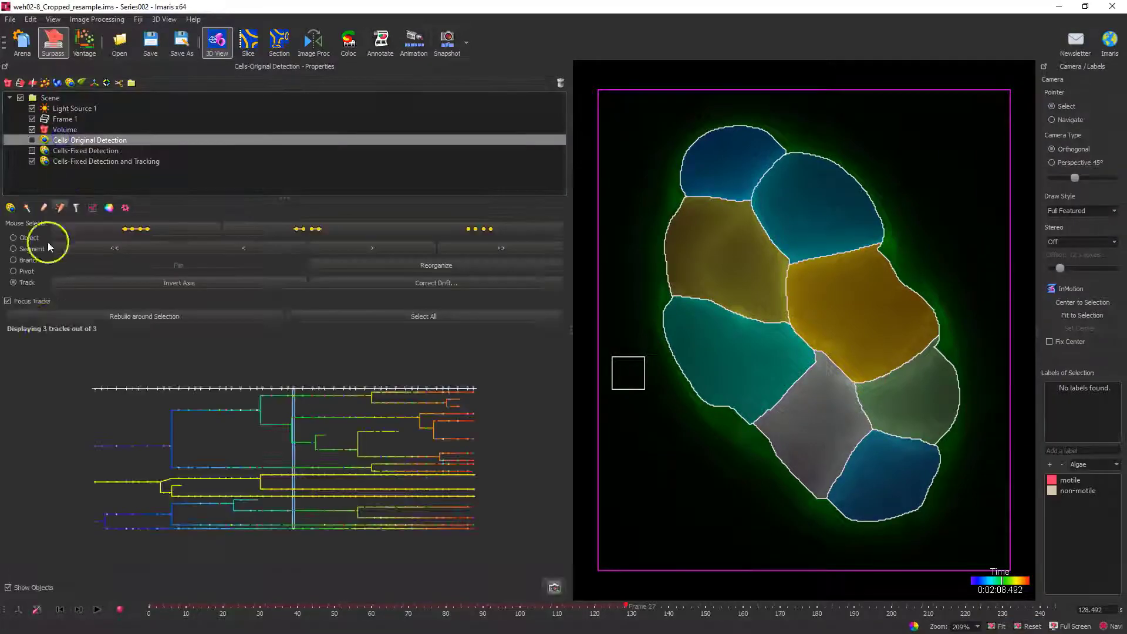
{"action": "left_click", "coordinate": [28, 208]}
{"action": "left_click_drag", "start_coordinate": [85, 459], "coordinate": [36, 444]}
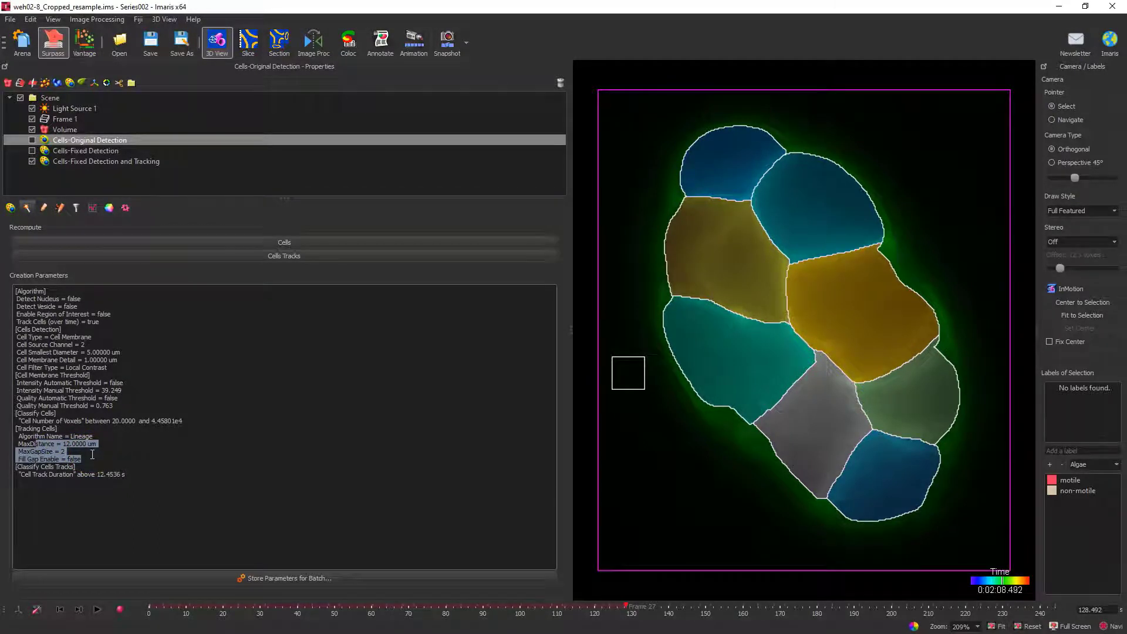
Step: Return to Cells-Fixed Detection and Tracking and view its corrected track lineages
{"action": "left_click", "coordinate": [82, 162]}
{"action": "left_click", "coordinate": [41, 152]}
{"action": "left_click", "coordinate": [61, 161]}
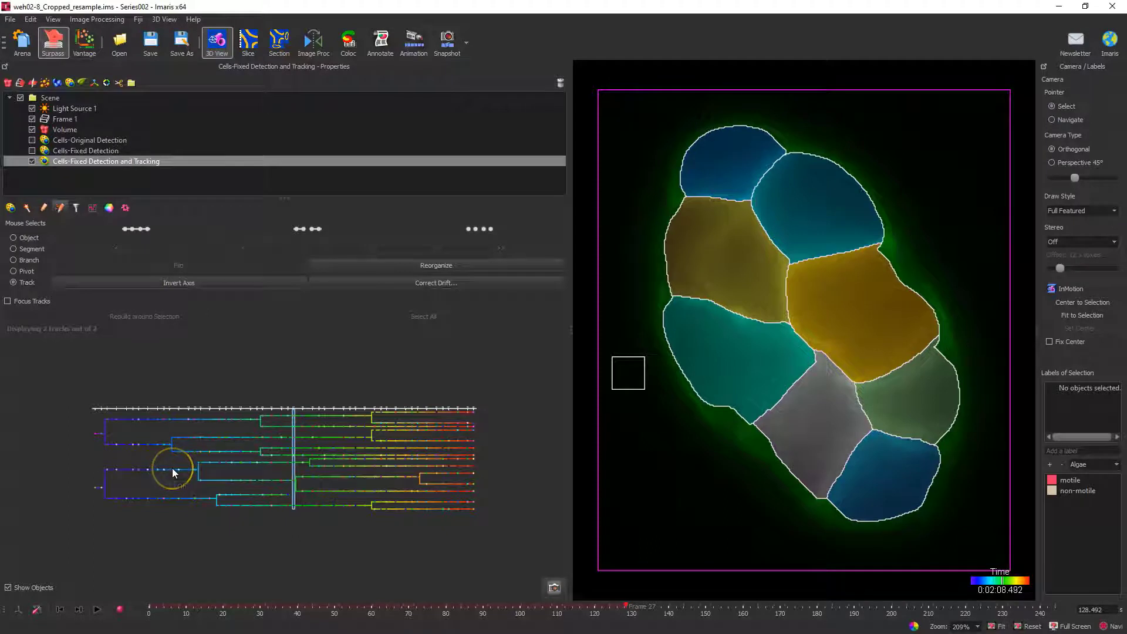
Step: Select the entire upper lineage from its root with branch selection and play the time series to follow its dividing cells
{"action": "left_click", "coordinate": [176, 456]}
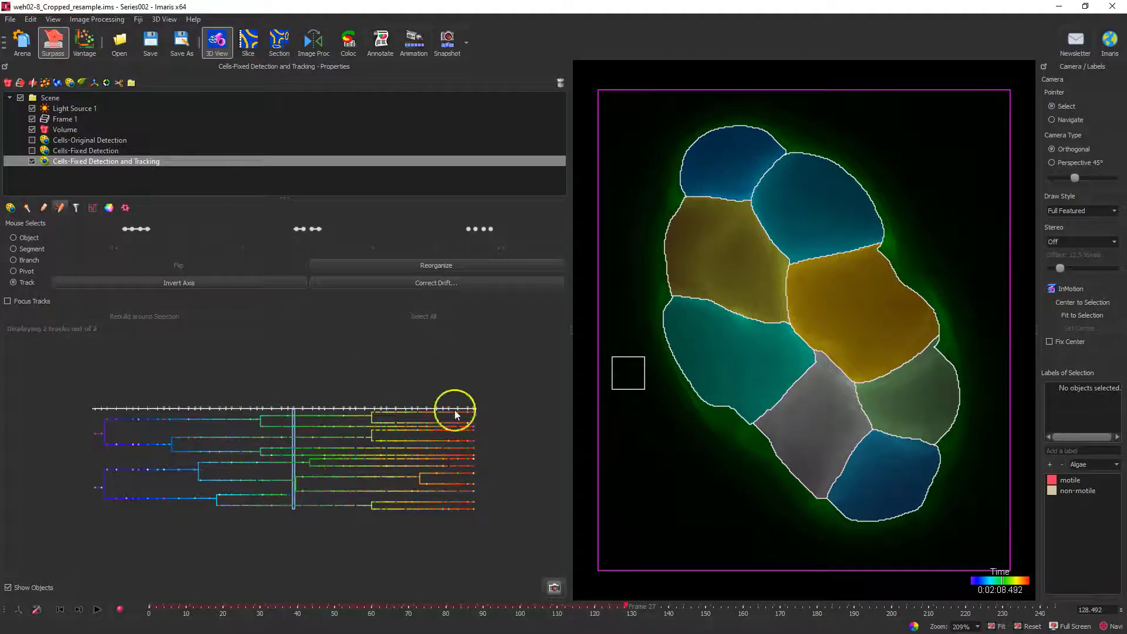
{"action": "left_click", "coordinate": [13, 259]}
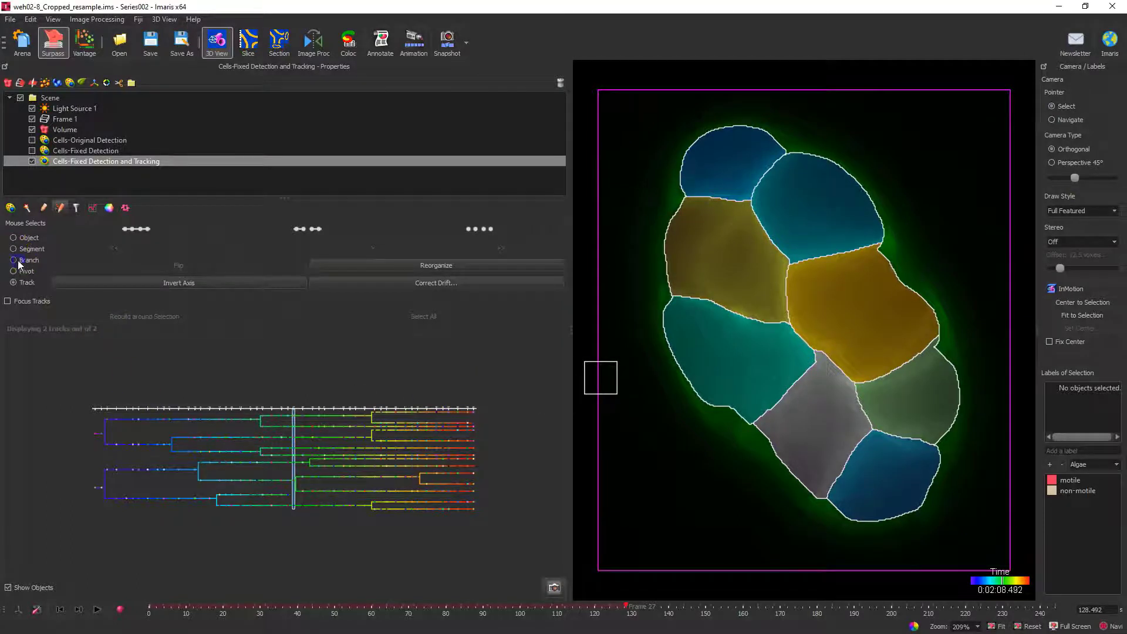
{"action": "left_click", "coordinate": [104, 433]}
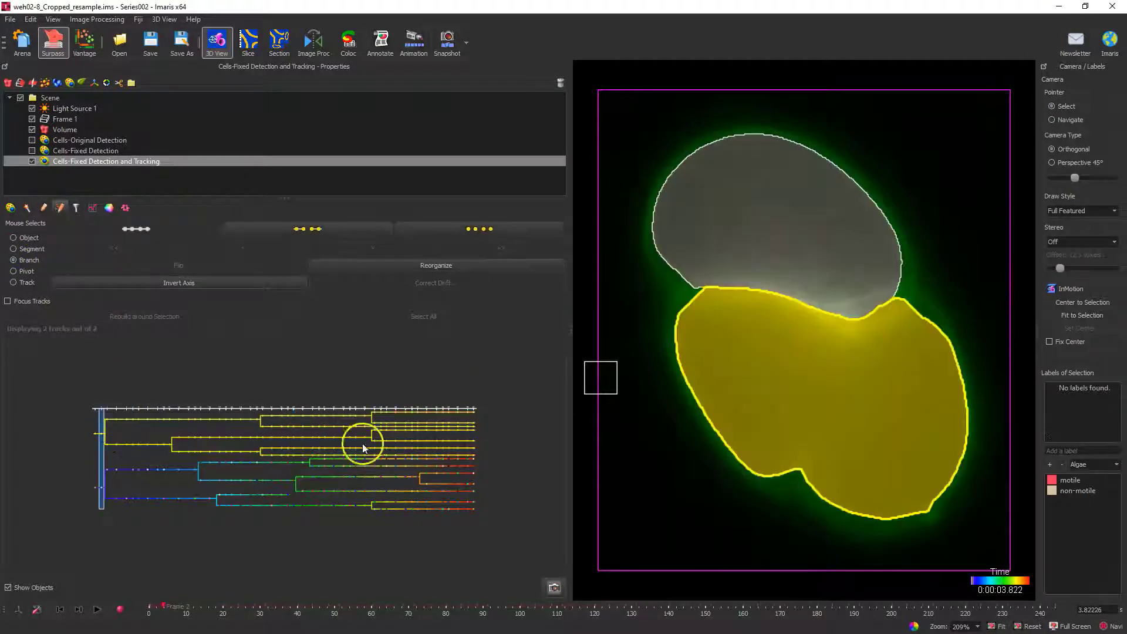
{"action": "left_click", "coordinate": [97, 610]}
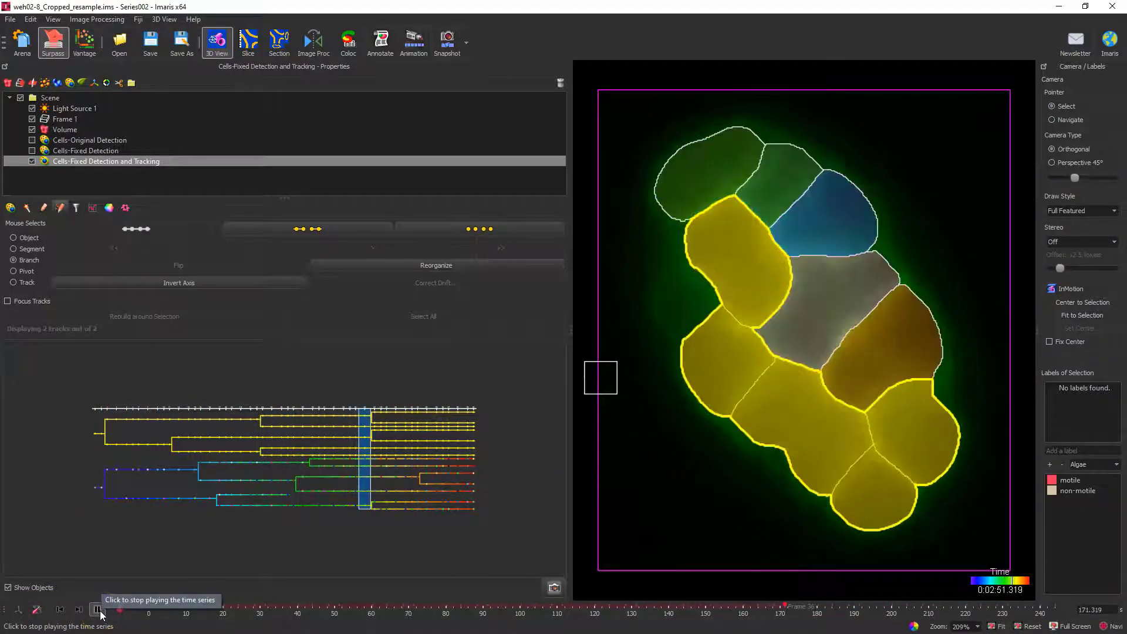
{"action": "left_click", "coordinate": [98, 610]}
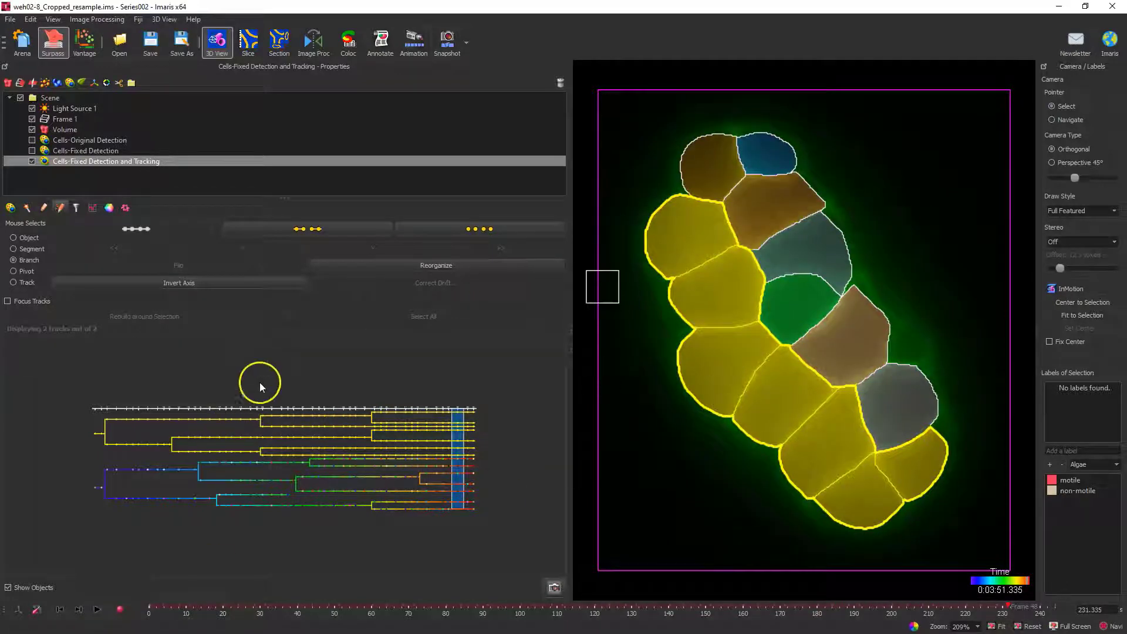
Step: Clear the cell selection and display the detailed Cell Cell Cycle Duration statistics for Cells-Fixed Detection and Tracking
{"action": "left_click", "coordinate": [93, 207]}
{"action": "left_click", "coordinate": [140, 506]}
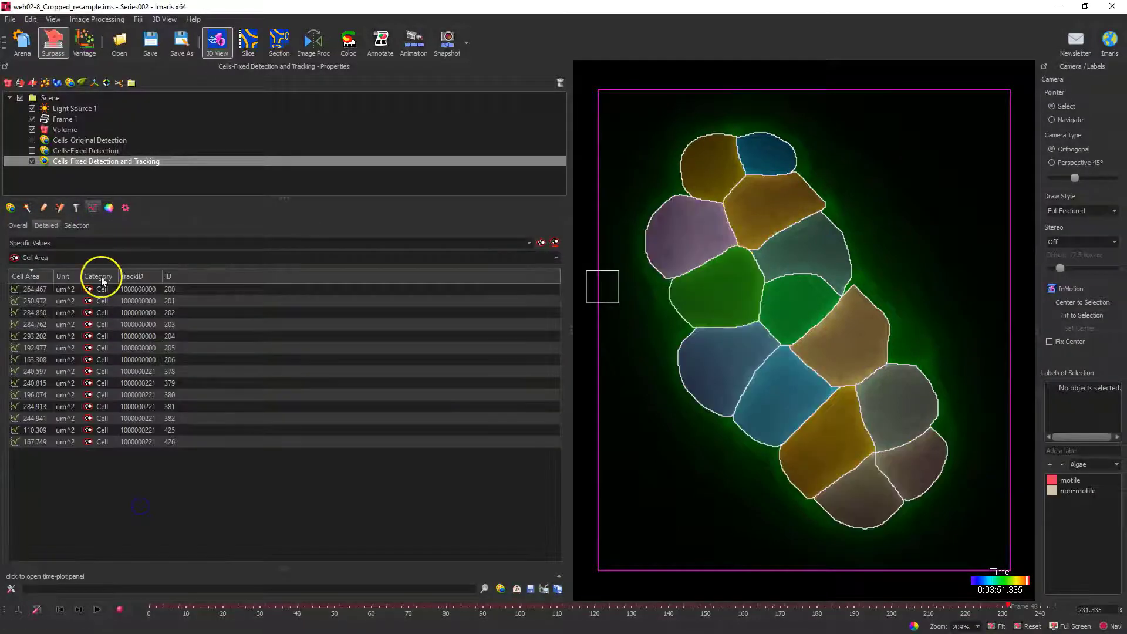
{"action": "left_click", "coordinate": [72, 258]}
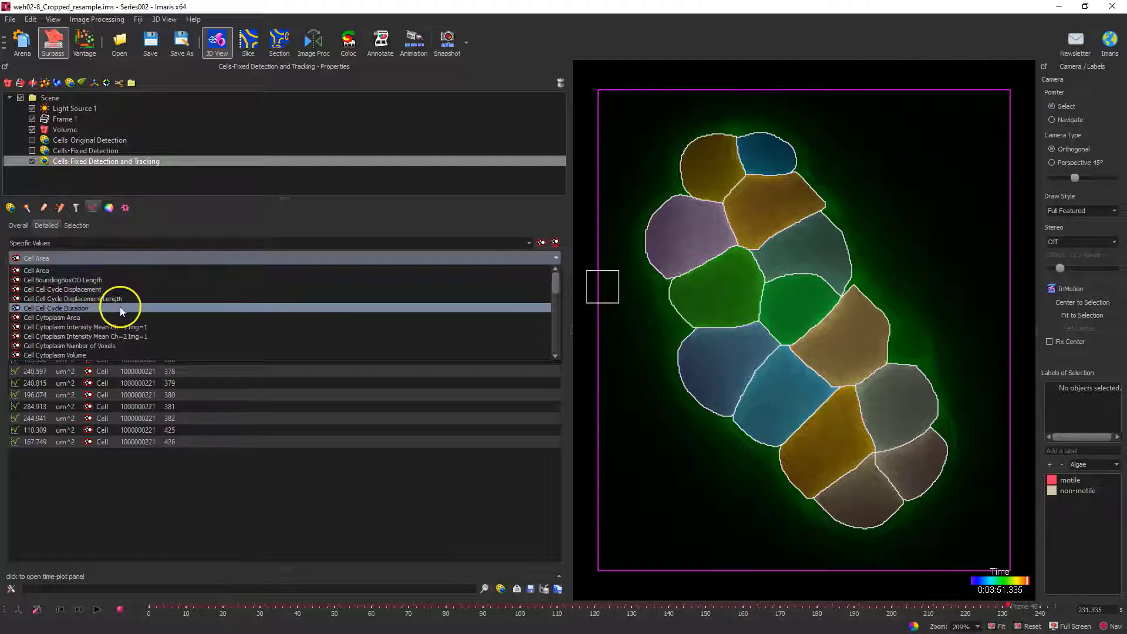
{"action": "left_click", "coordinate": [70, 308]}
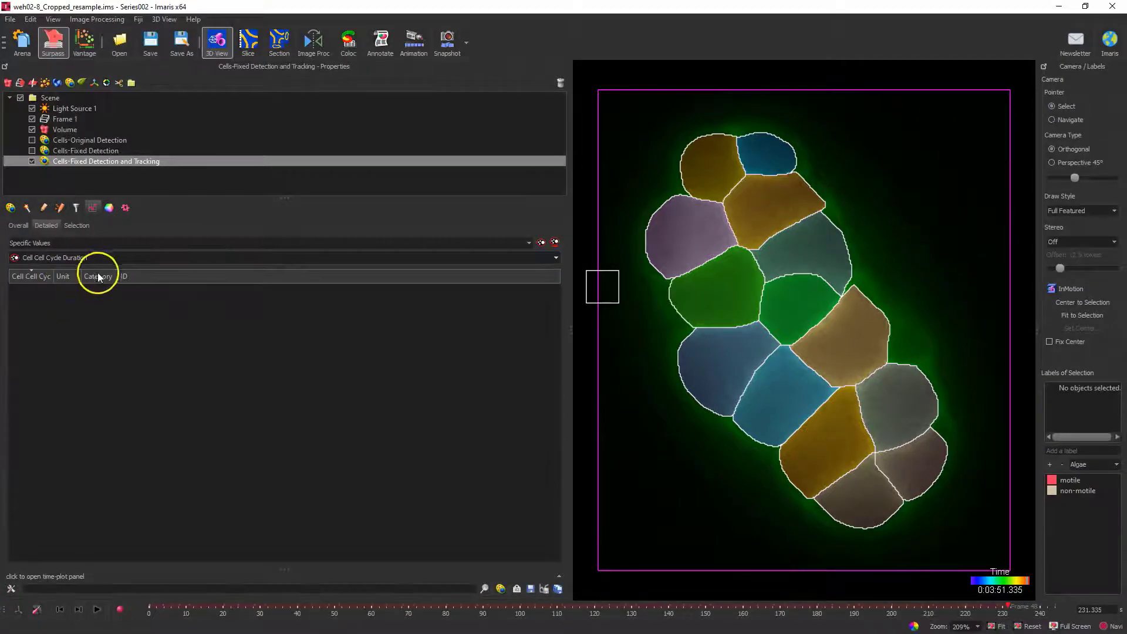
Step: Select the large cell at the embryo's middle left at about 24 s and inspect cell cycle duration at about 131 s
{"action": "left_click_drag", "start_coordinate": [168, 610], "coordinate": [232, 594]}
{"action": "key", "text": "Escape"}
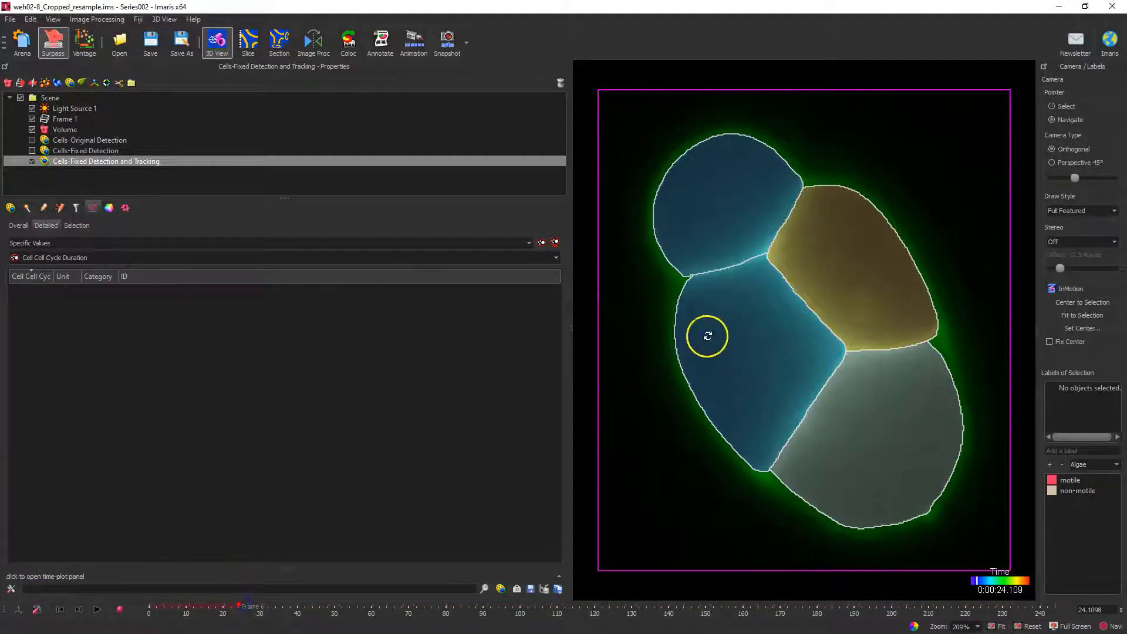
{"action": "key", "text": "Escape"}
{"action": "left_click", "coordinate": [731, 346]}
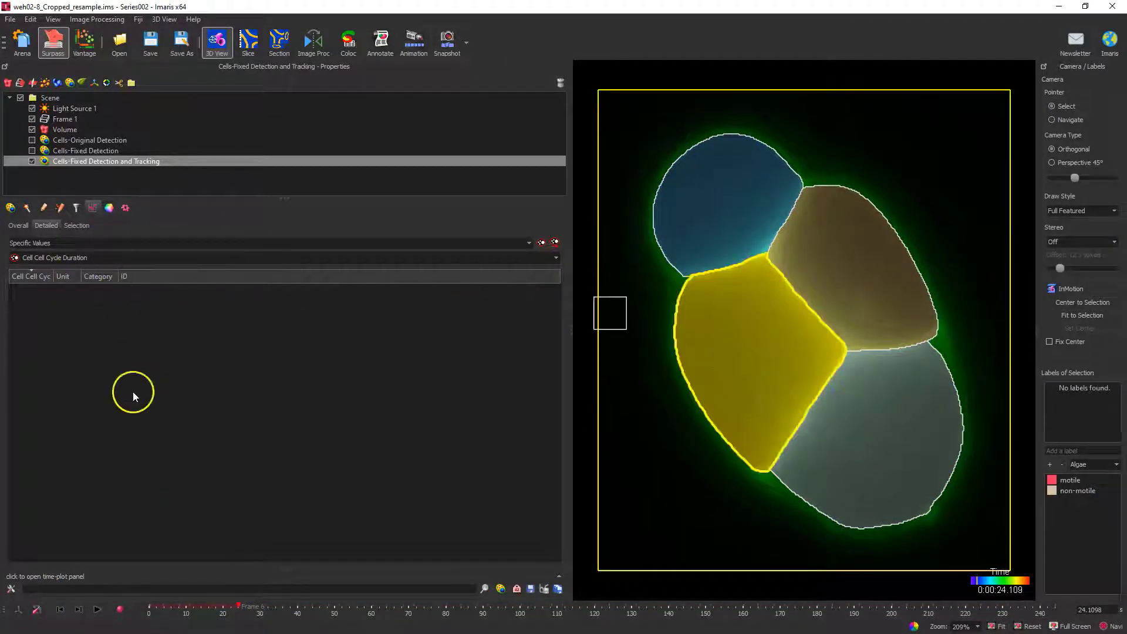
{"action": "left_click_drag", "start_coordinate": [239, 604], "coordinate": [637, 611]}
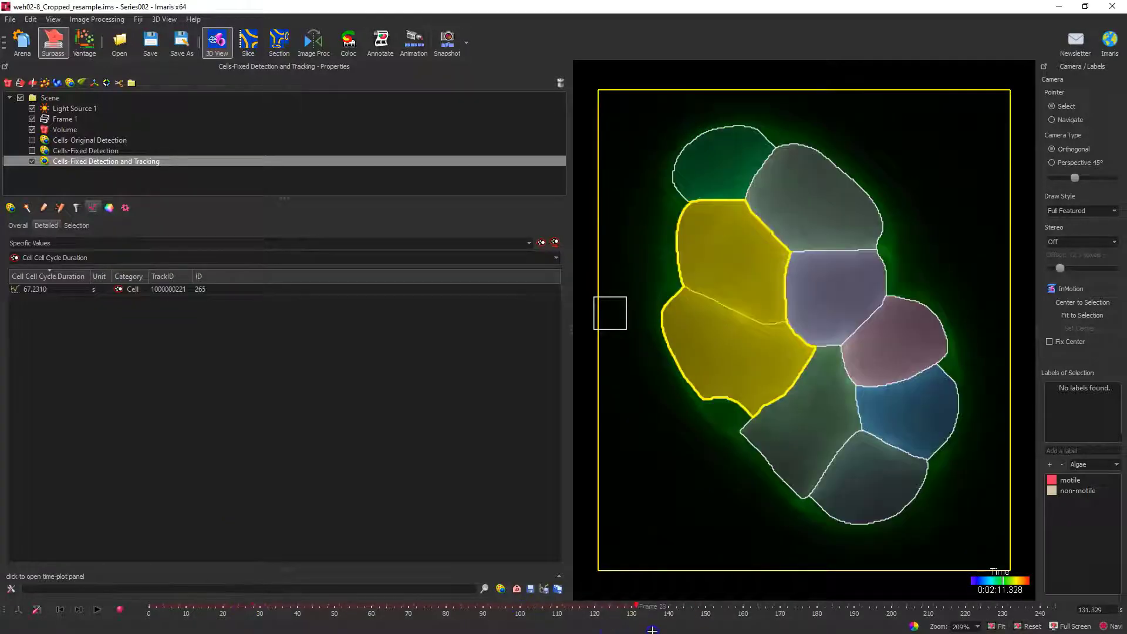
{"action": "left_click", "coordinate": [51, 290]}
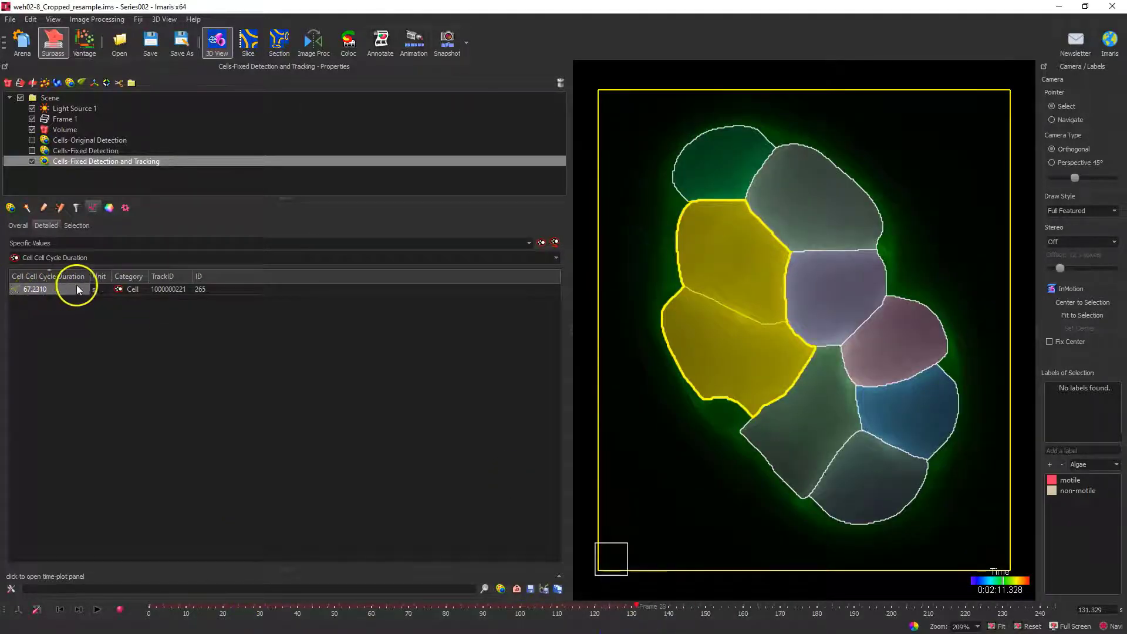
Step: Display the Cell Track Number Of Generations statistic and highlight the cells of each of the two tracks in turn
{"action": "left_click", "coordinate": [73, 258]}
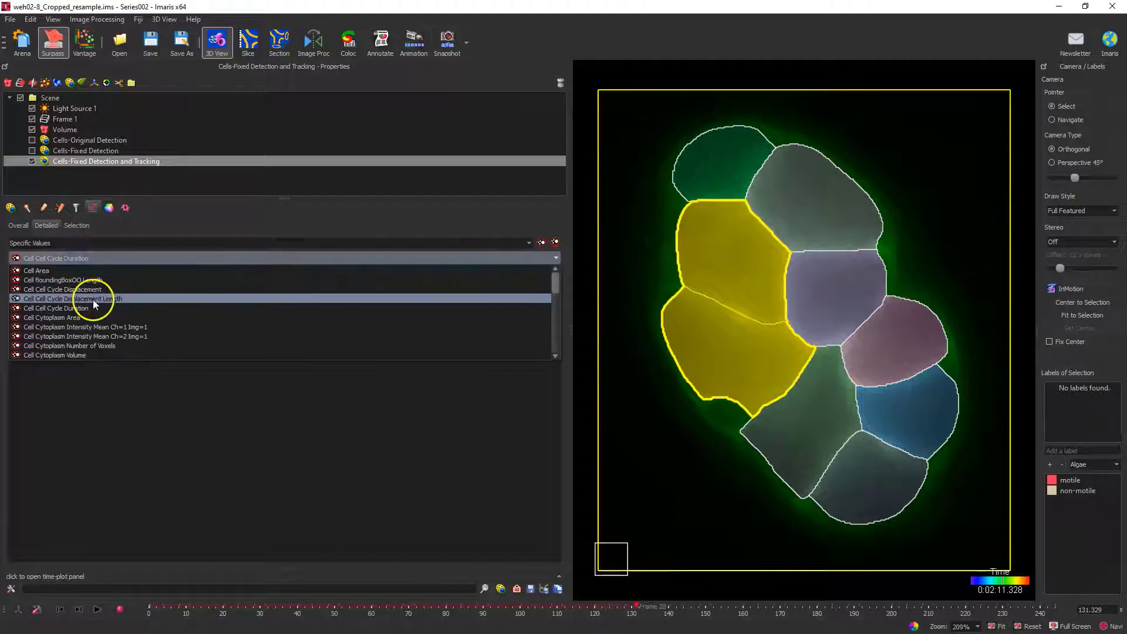
{"action": "scroll", "coordinate": [103, 312], "scroll_direction": "down", "scroll_amount": 10}
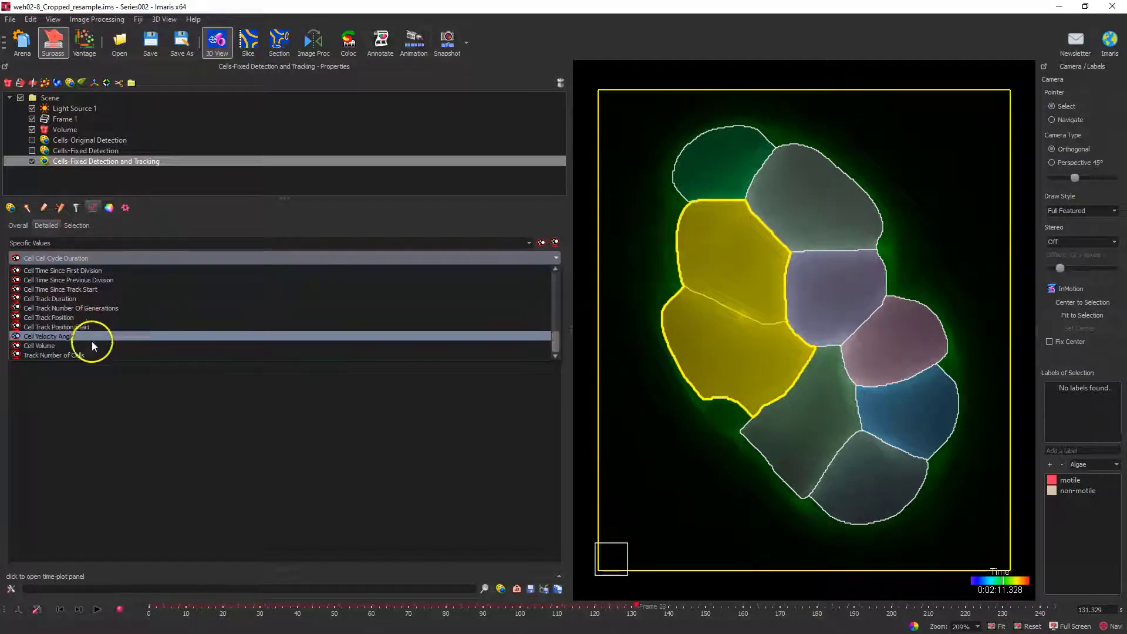
{"action": "left_click", "coordinate": [111, 308]}
{"action": "left_click", "coordinate": [77, 300]}
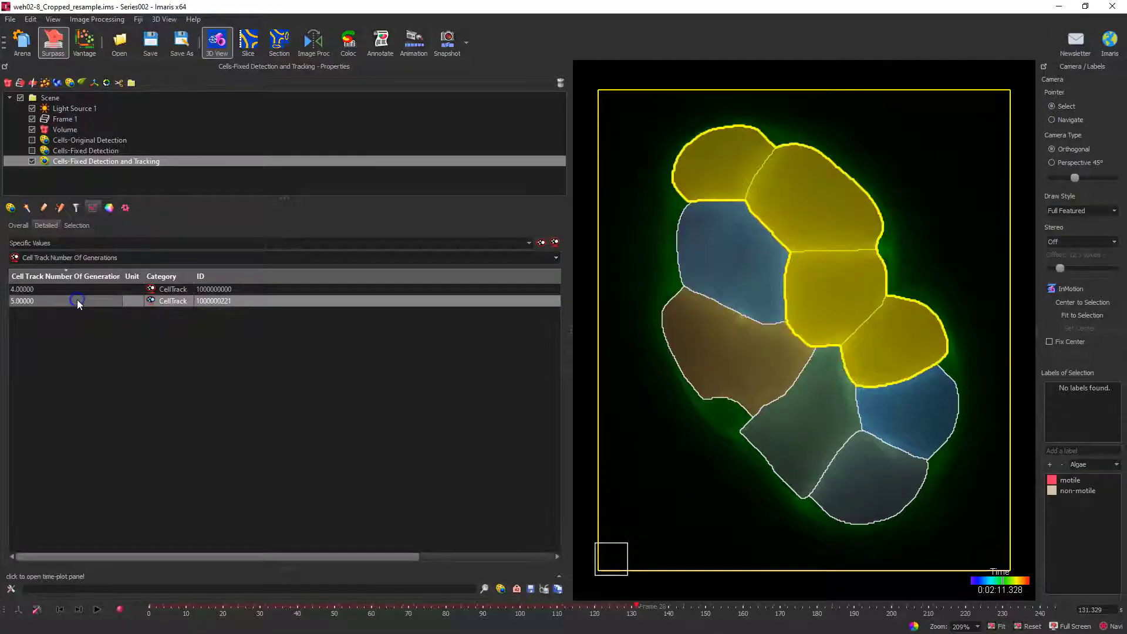
{"action": "left_click", "coordinate": [61, 299]}
{"action": "left_click", "coordinate": [69, 288]}
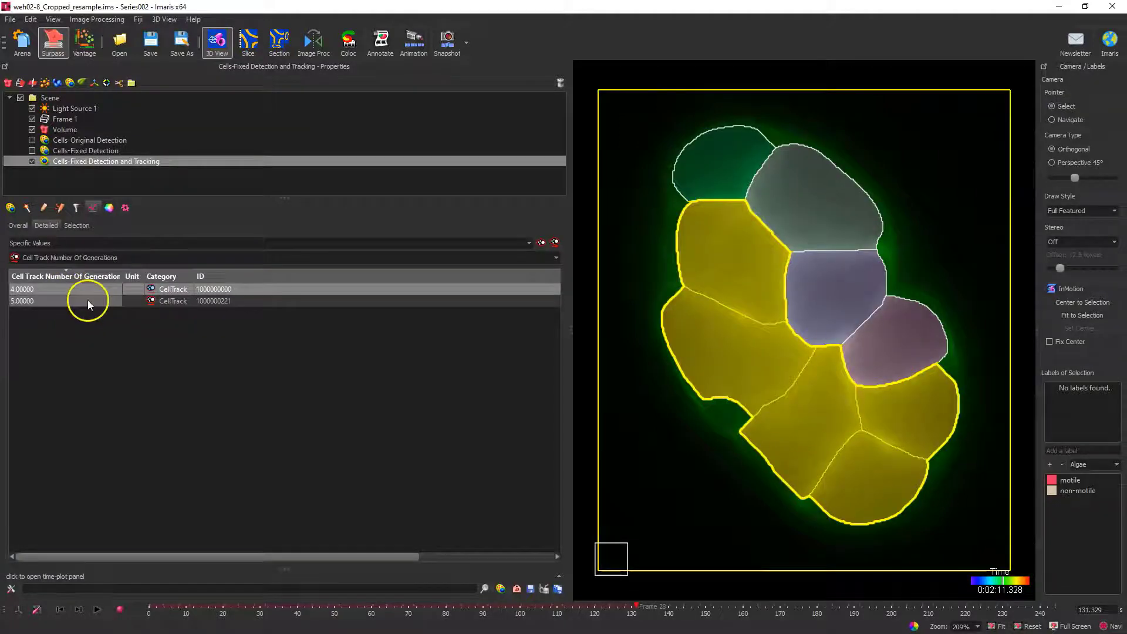
Step: Display the Cell Time Since Previous Division statistic for the current time point and clear the cell selection
{"action": "left_click", "coordinate": [111, 257]}
{"action": "scroll", "coordinate": [130, 291], "scroll_direction": "up", "scroll_amount": 2}
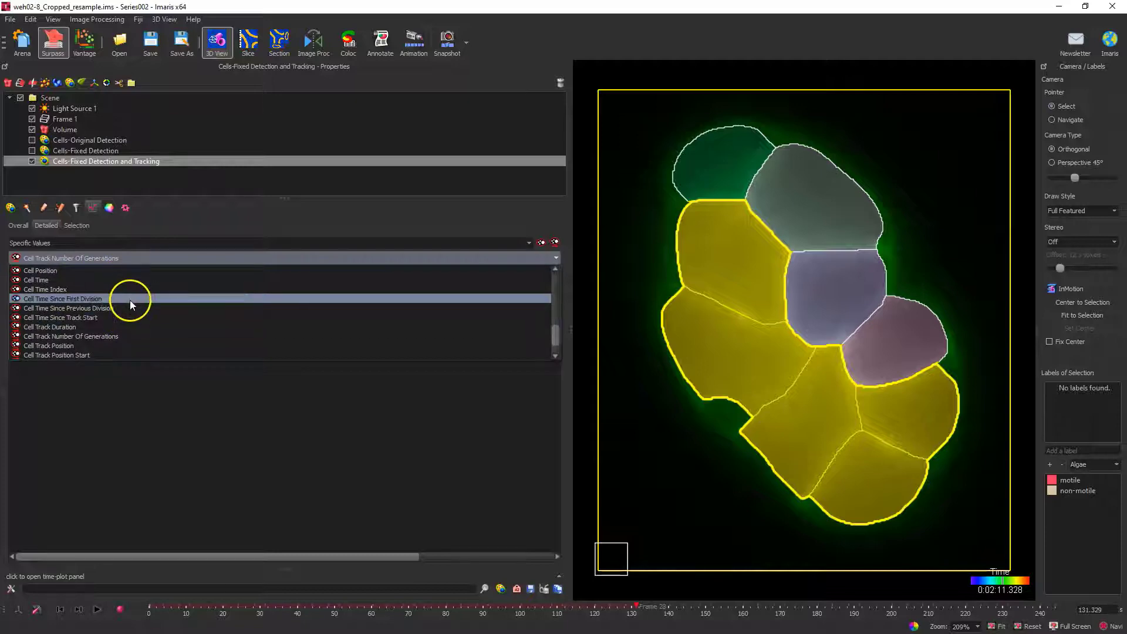
{"action": "left_click", "coordinate": [129, 307]}
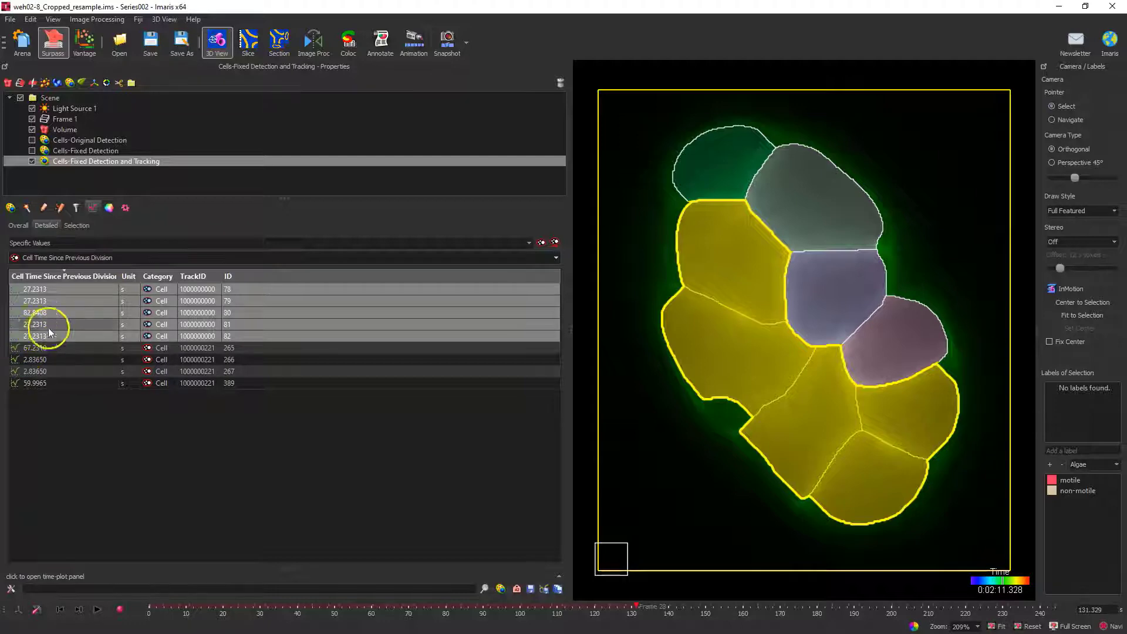
{"action": "left_click", "coordinate": [65, 436]}
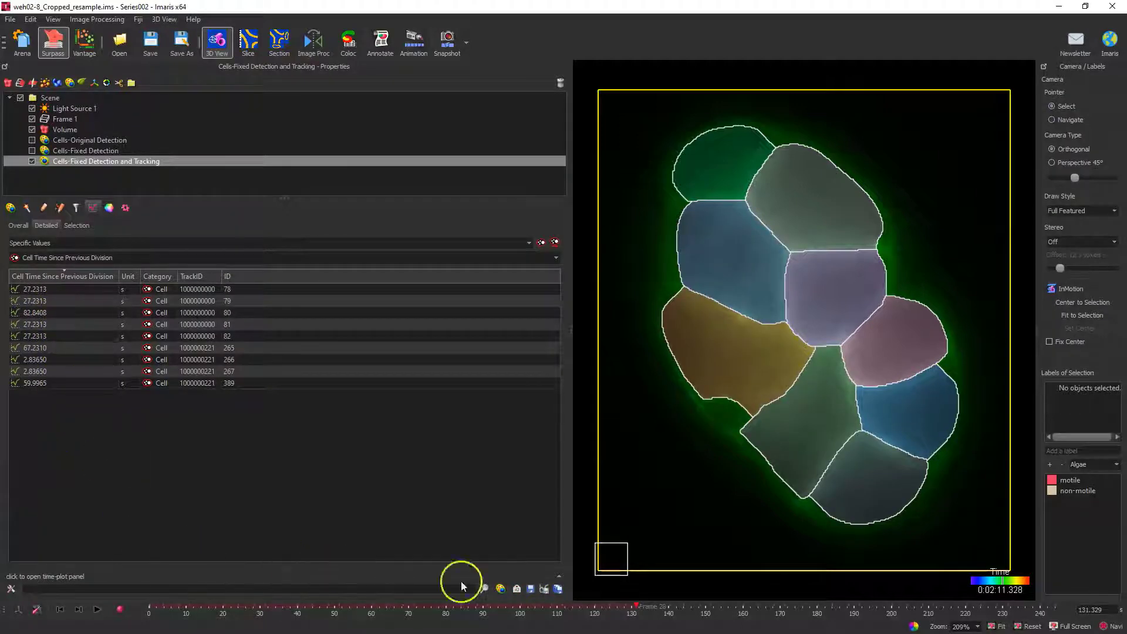
Step: View the time plot of time since previous division for cell ID 82, clear the selection and hide the plot
{"action": "left_click", "coordinate": [559, 577]}
{"action": "left_click", "coordinate": [50, 336]}
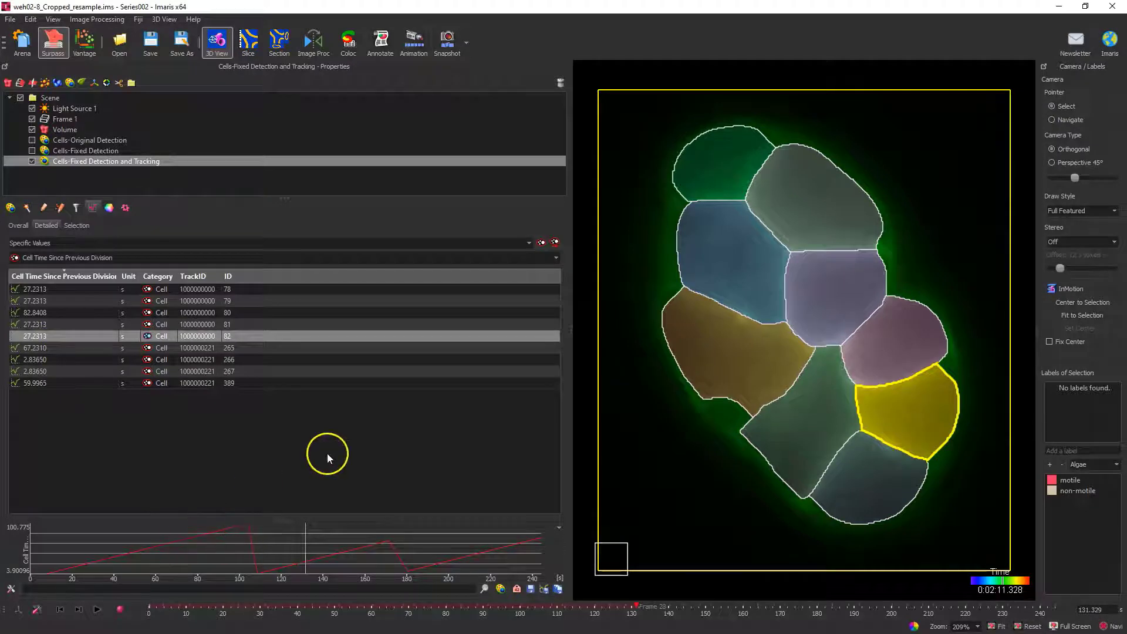
{"action": "left_click", "coordinate": [432, 458]}
{"action": "left_click", "coordinate": [559, 529]}
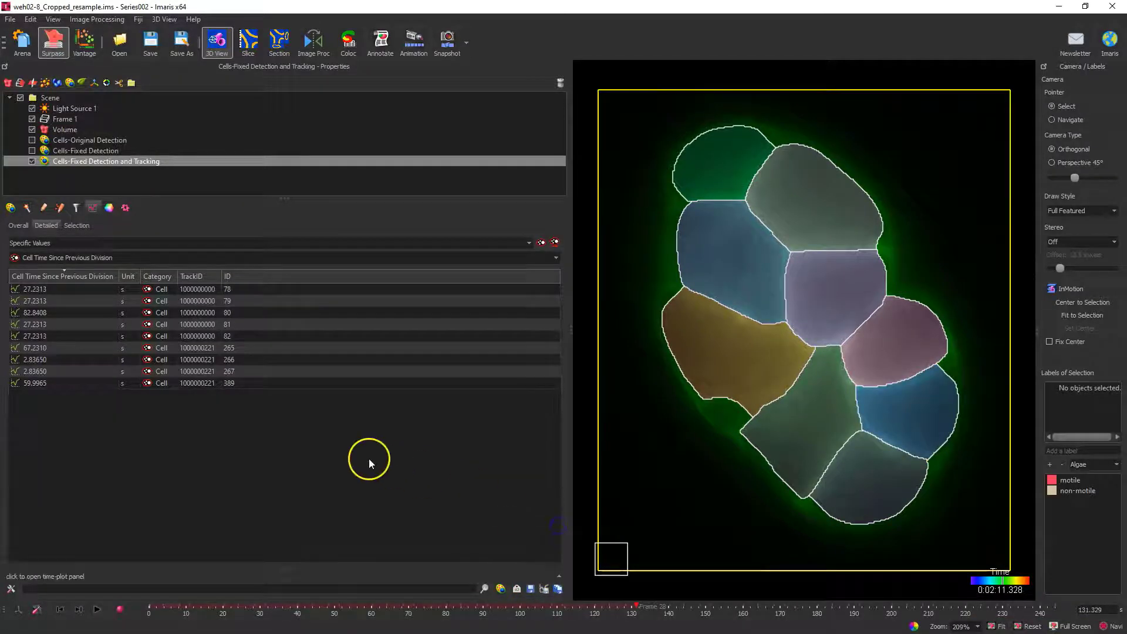
Step: Look through the available cell statistics, display Cell Generation and highlight cell ID 79
{"action": "left_click", "coordinate": [47, 260]}
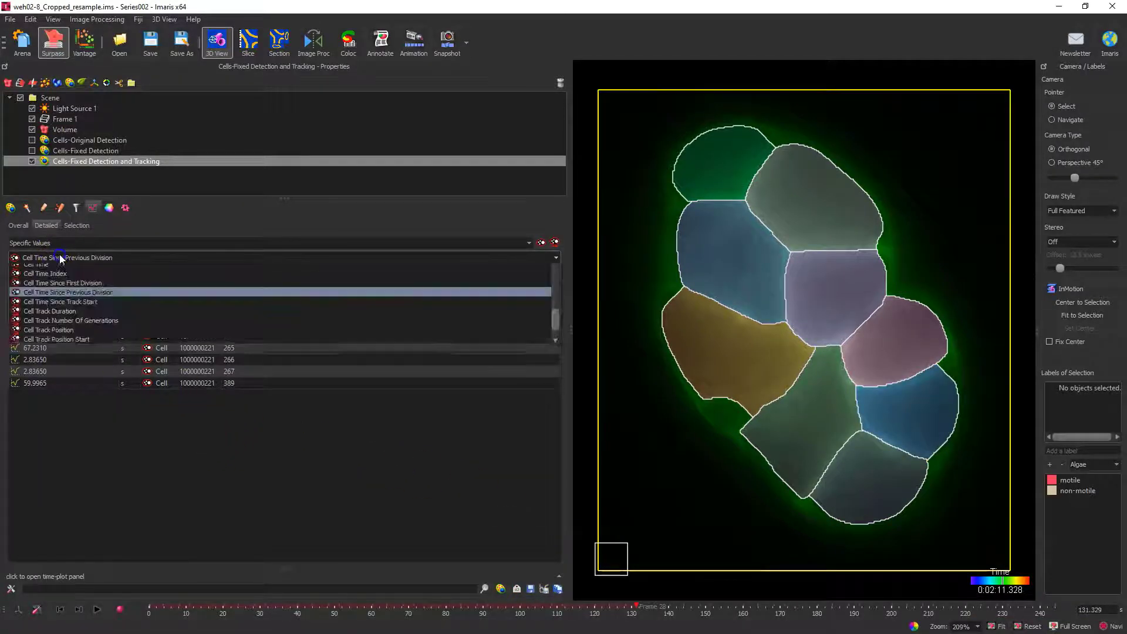
{"action": "scroll", "coordinate": [72, 318], "scroll_direction": "up", "scroll_amount": 10}
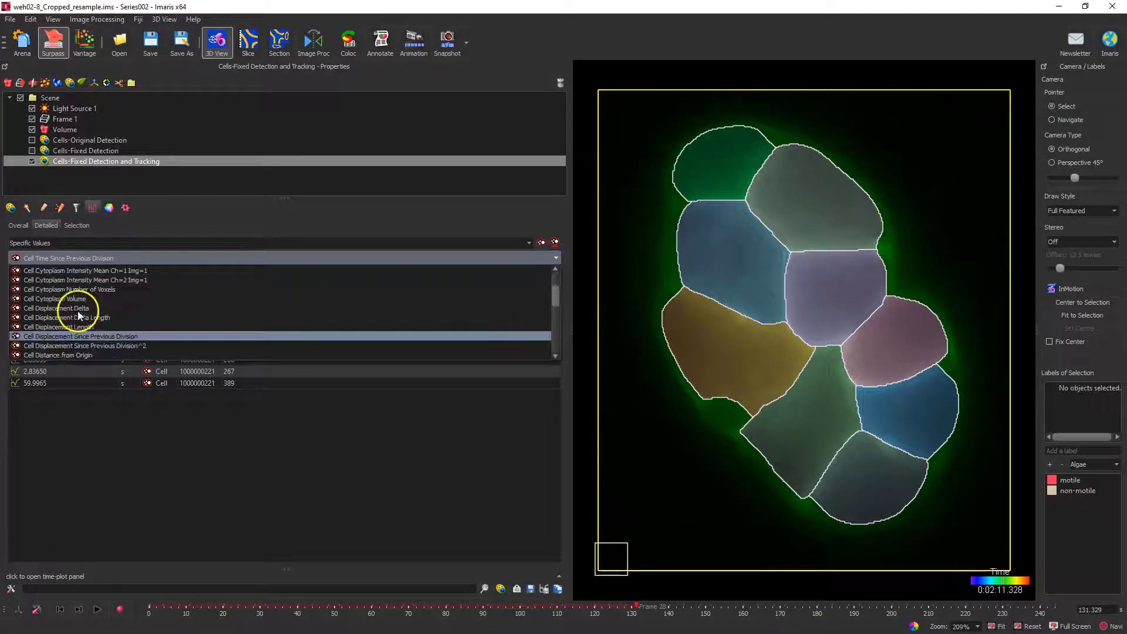
{"action": "scroll", "coordinate": [108, 289], "scroll_direction": "up", "scroll_amount": 2}
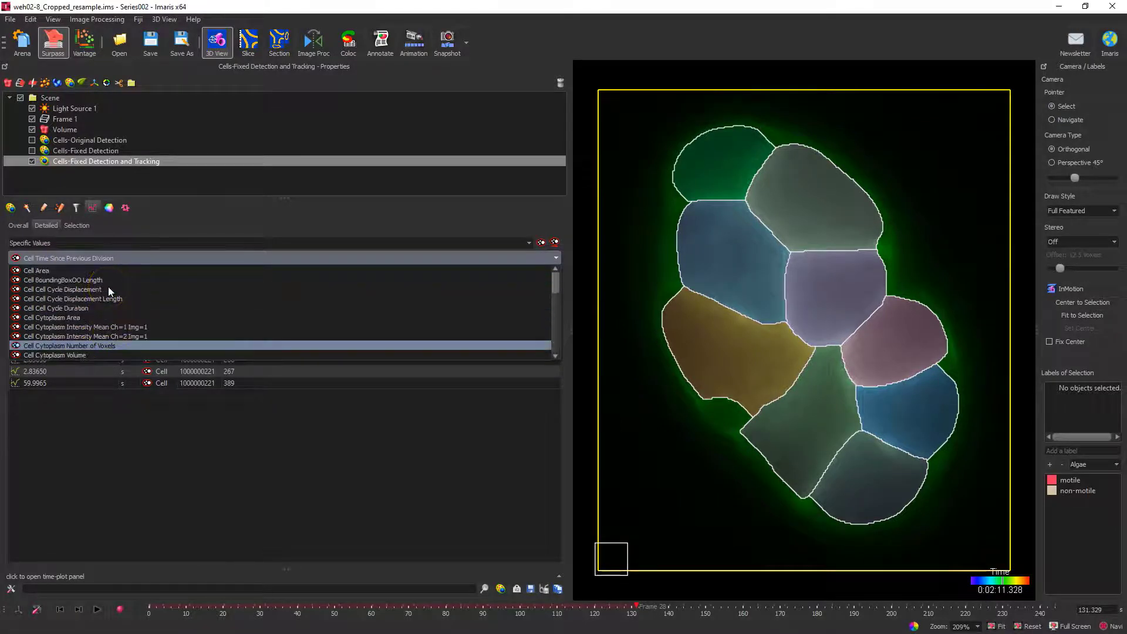
{"action": "scroll", "coordinate": [108, 286], "scroll_direction": "down", "scroll_amount": 1}
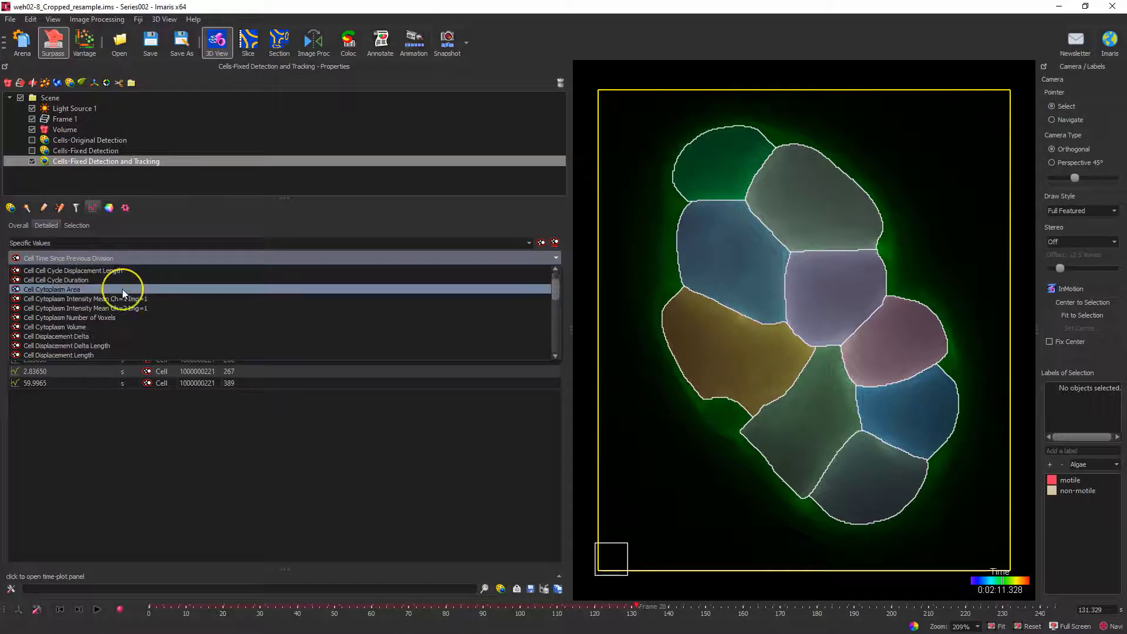
{"action": "scroll", "coordinate": [122, 289], "scroll_direction": "down", "scroll_amount": 3}
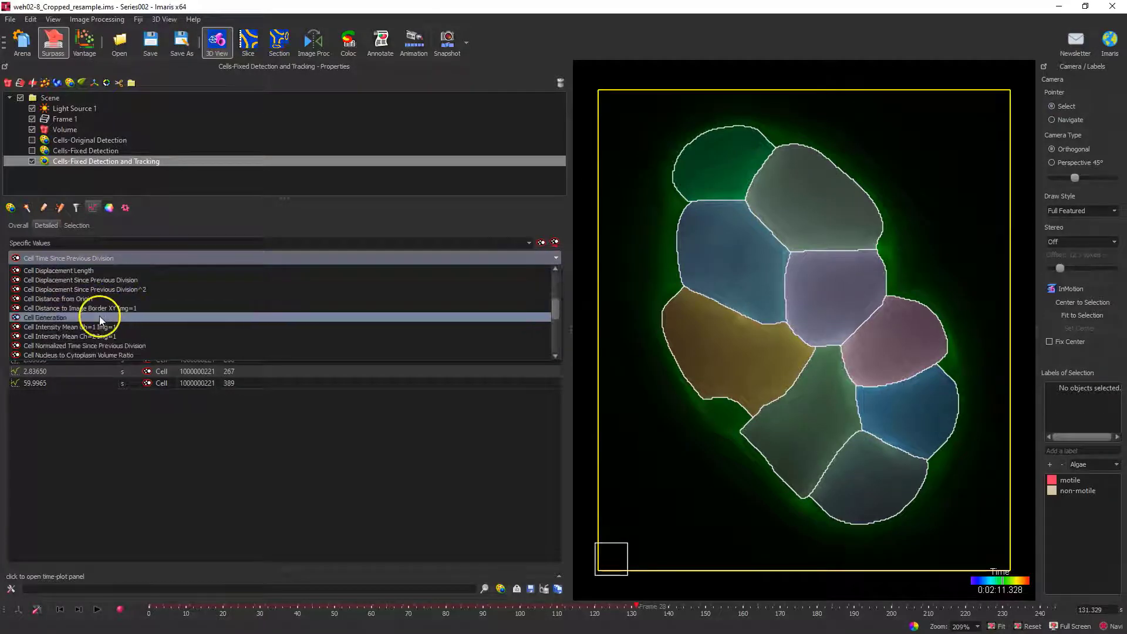
{"action": "left_click", "coordinate": [101, 321]}
{"action": "left_click", "coordinate": [66, 301]}
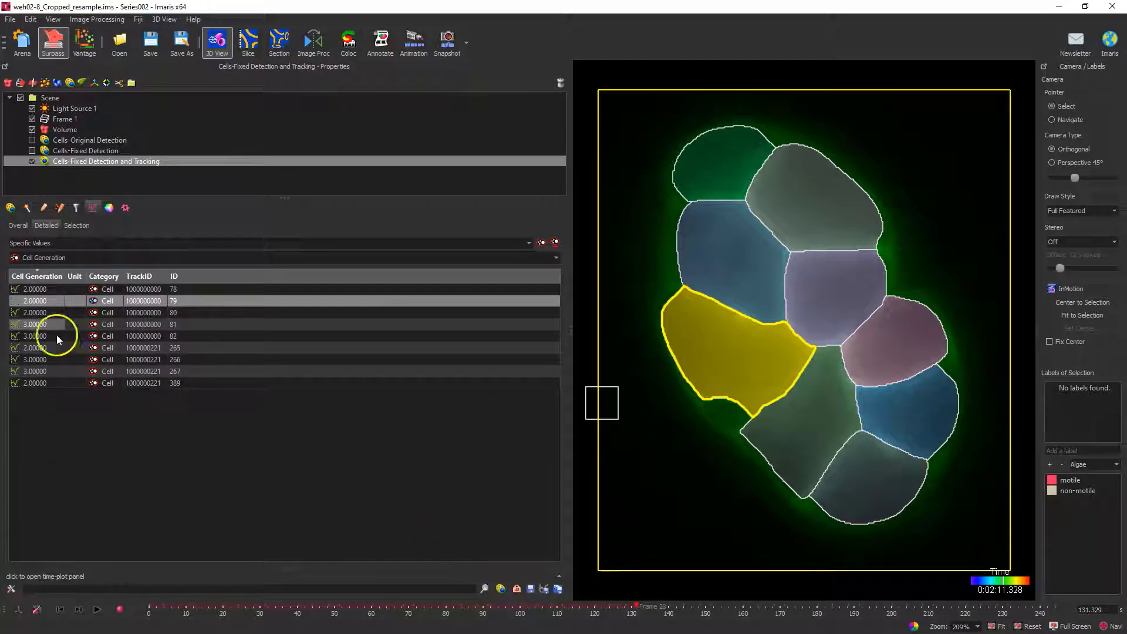
Step: Show the Cell Generation time plot, compare cell IDs 80, 81 and 82, and clear the selection
{"action": "left_click", "coordinate": [559, 576]}
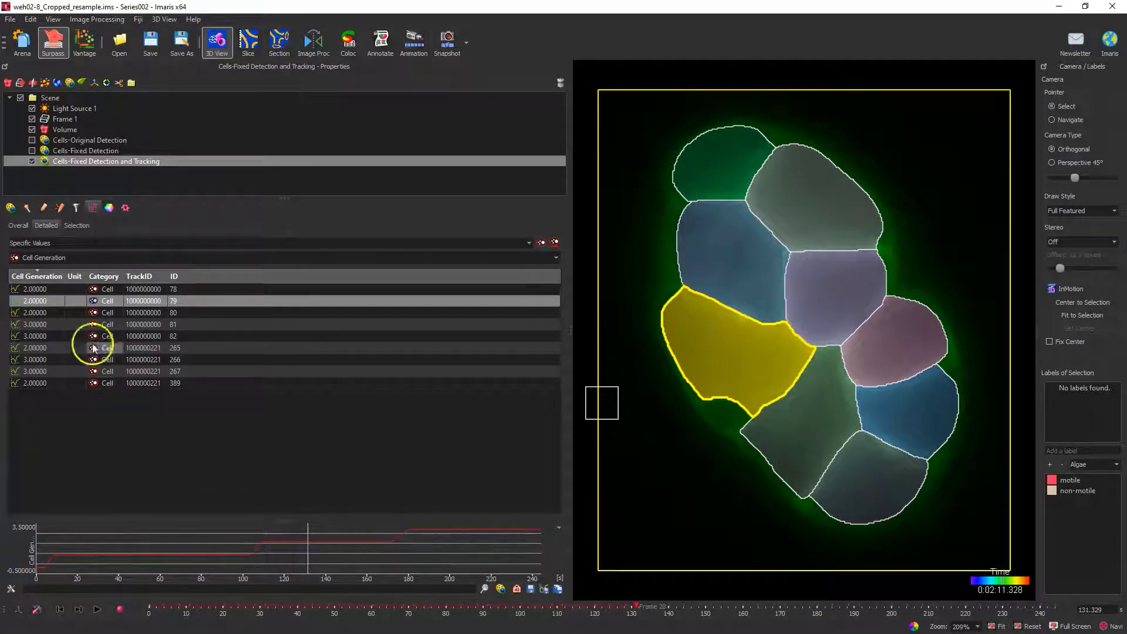
{"action": "left_click", "coordinate": [37, 313]}
{"action": "left_click", "coordinate": [41, 324]}
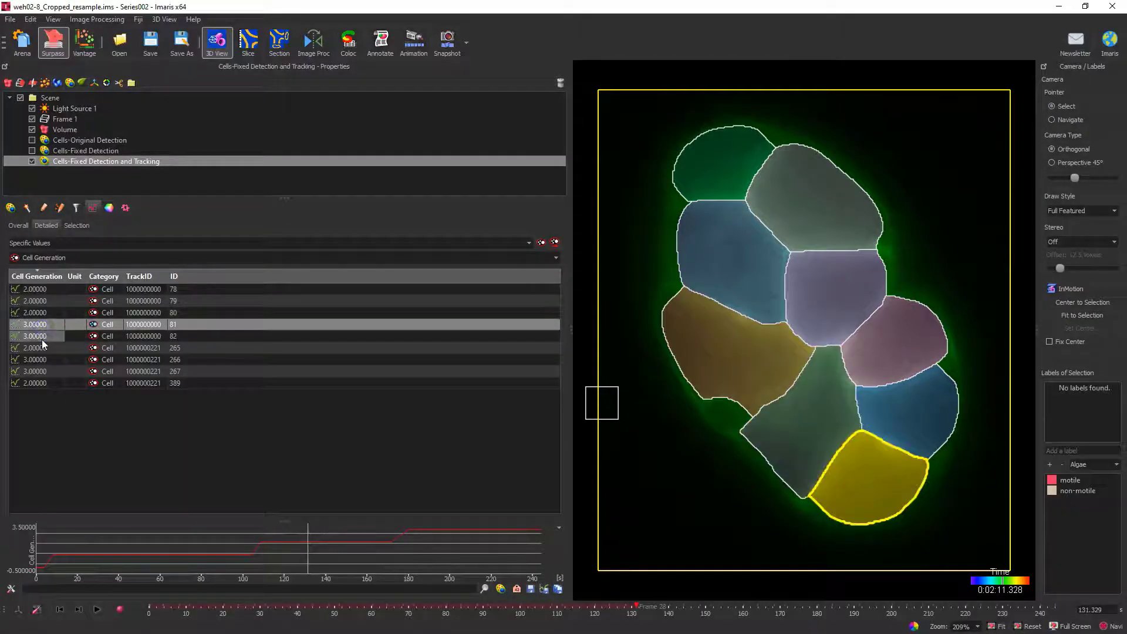
{"action": "left_click", "coordinate": [36, 337]}
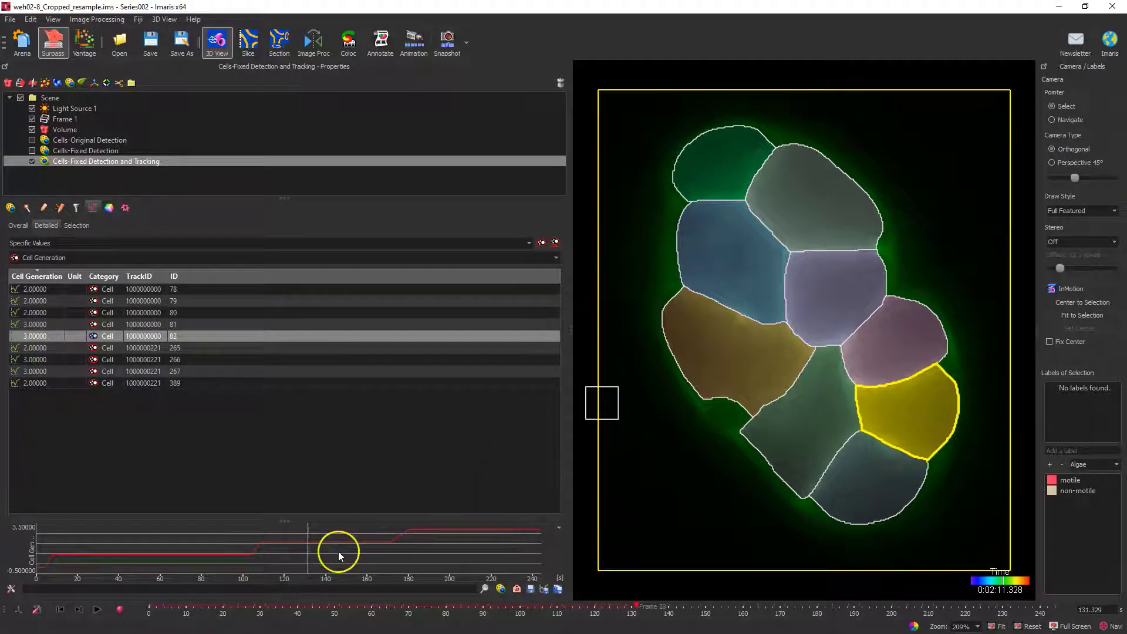
{"action": "left_click", "coordinate": [323, 456]}
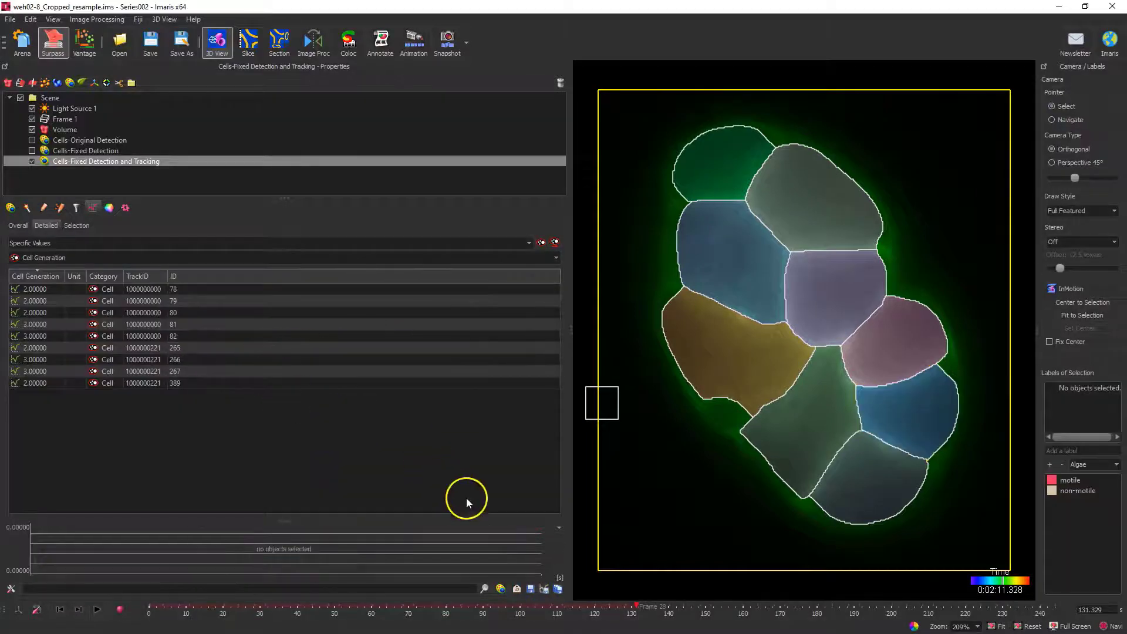
Step: Choose Microsoft Excel (*.xls) as the file type for the statistics export and leave without saving
{"action": "left_click", "coordinate": [531, 589]}
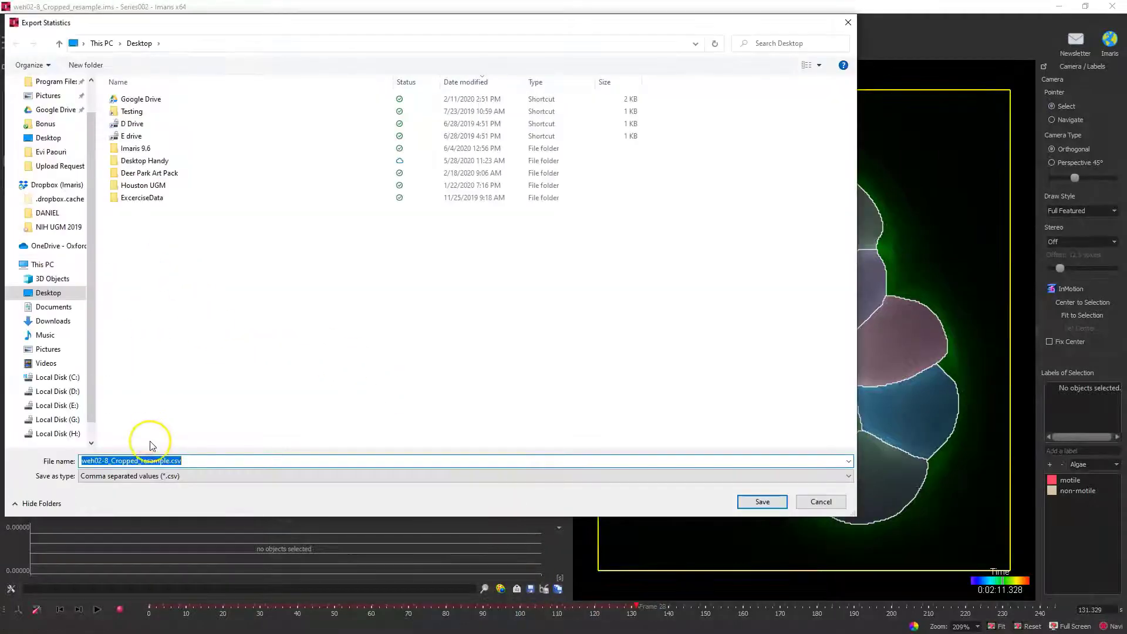
{"action": "left_click", "coordinate": [161, 478]}
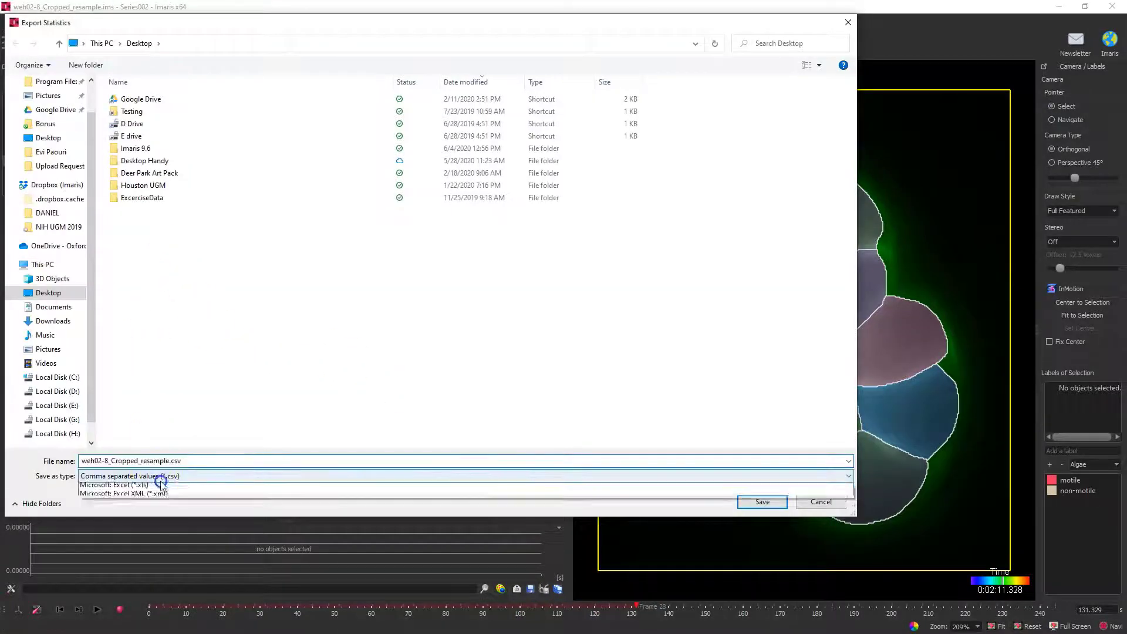
{"action": "left_click", "coordinate": [217, 367]}
{"action": "left_click", "coordinate": [222, 477]}
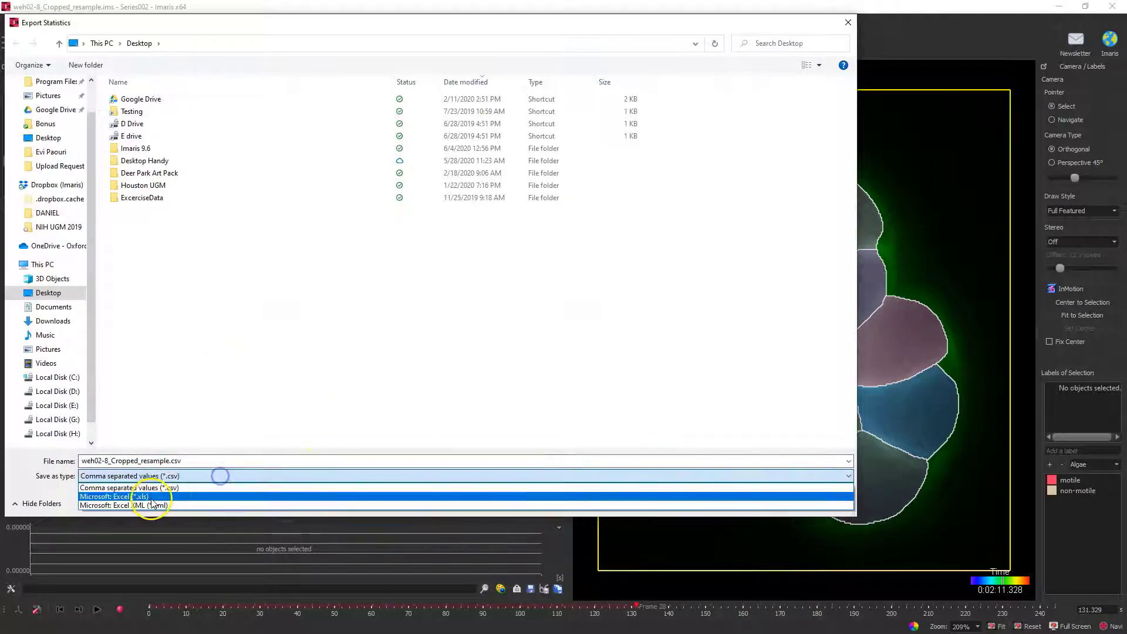
{"action": "left_click", "coordinate": [150, 503]}
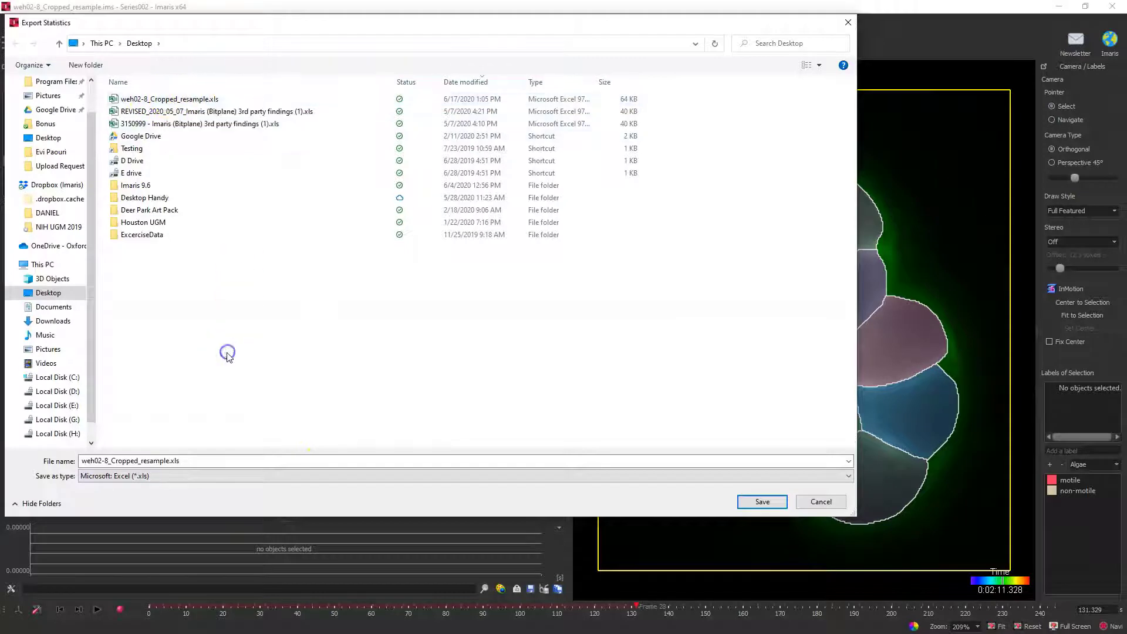
{"action": "left_click", "coordinate": [822, 502]}
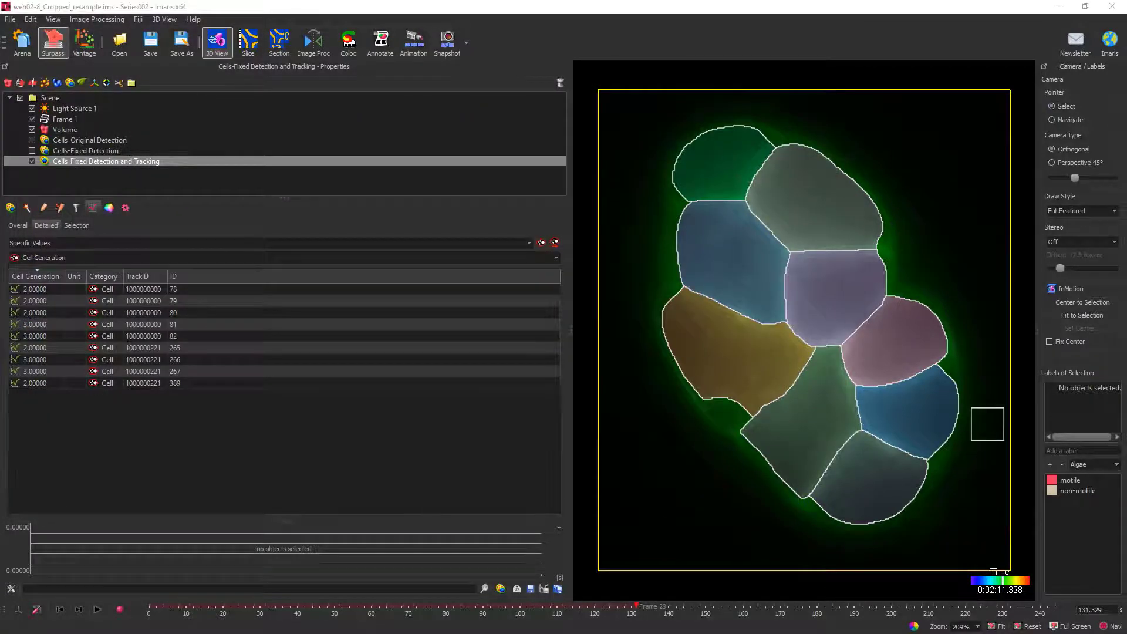
Step: Switch to Excel and show the Detailed sheet of the weh02-8_MTBD.xlsx workbook
{"action": "left_click_drag", "start_coordinate": [1126, 65], "coordinate": [763, 36]}
{"action": "left_click", "coordinate": [139, 558]}
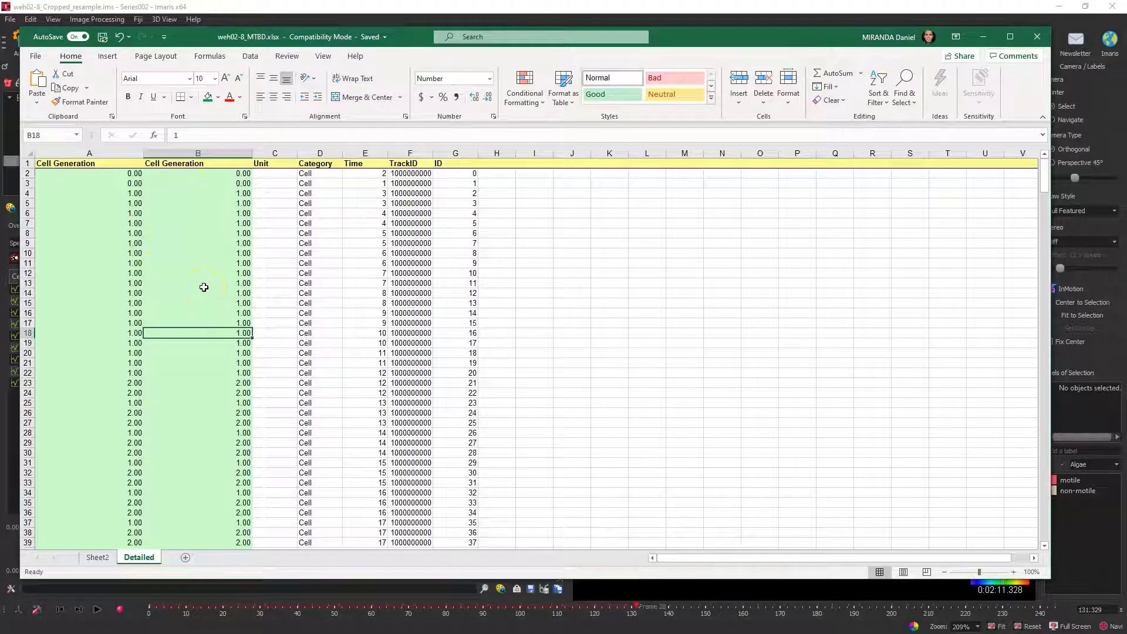
Step: Try to insert a copy of the first Cell Generation column next to it, and end the copy operation
{"action": "left_click", "coordinate": [97, 155]}
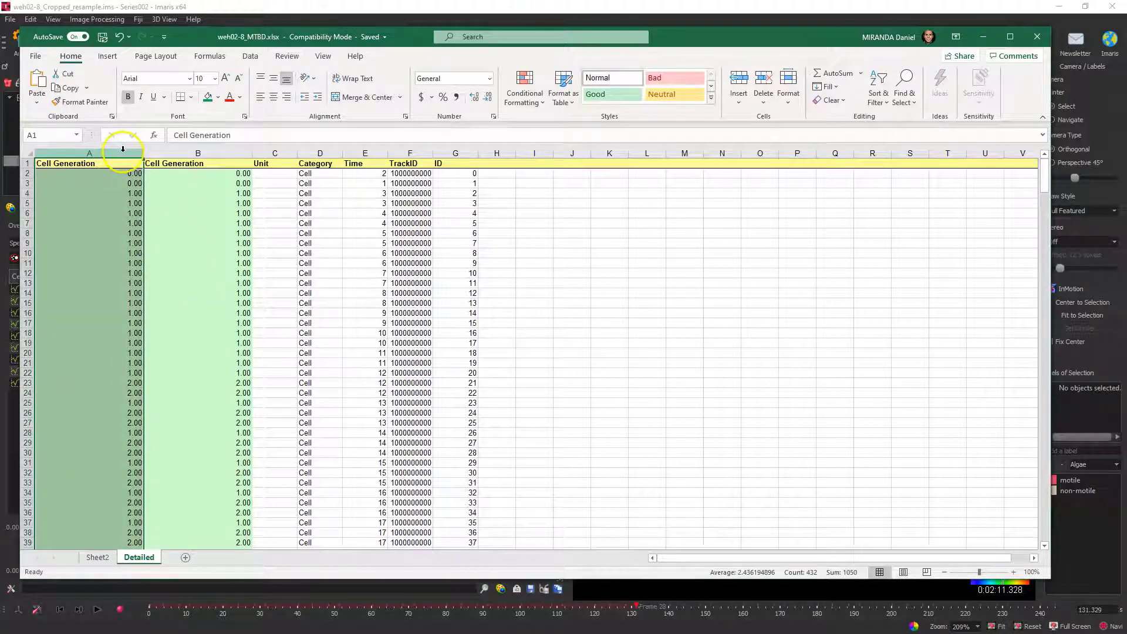
{"action": "right_click", "coordinate": [119, 156]}
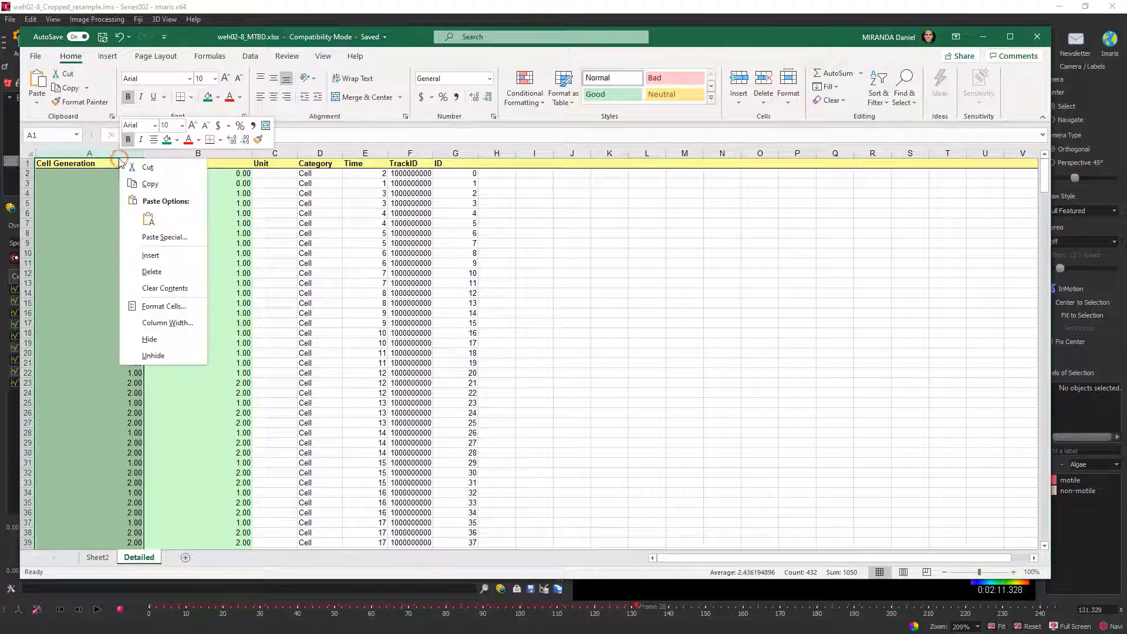
{"action": "left_click", "coordinate": [154, 182]}
{"action": "left_click", "coordinate": [192, 154]}
{"action": "right_click", "coordinate": [192, 154]}
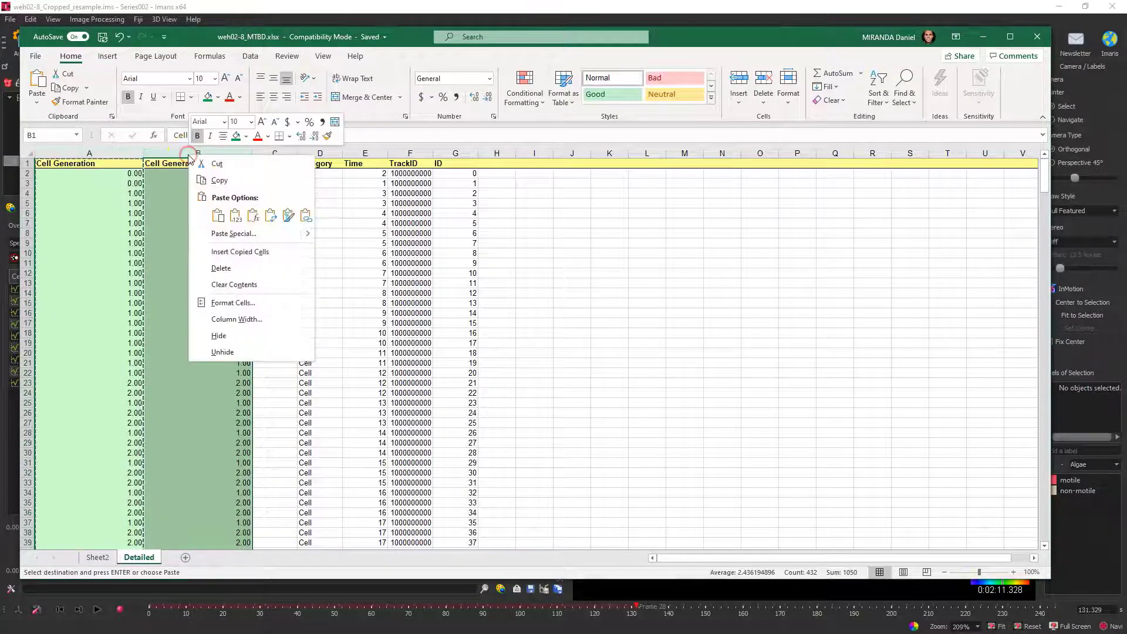
{"action": "left_click", "coordinate": [223, 252]}
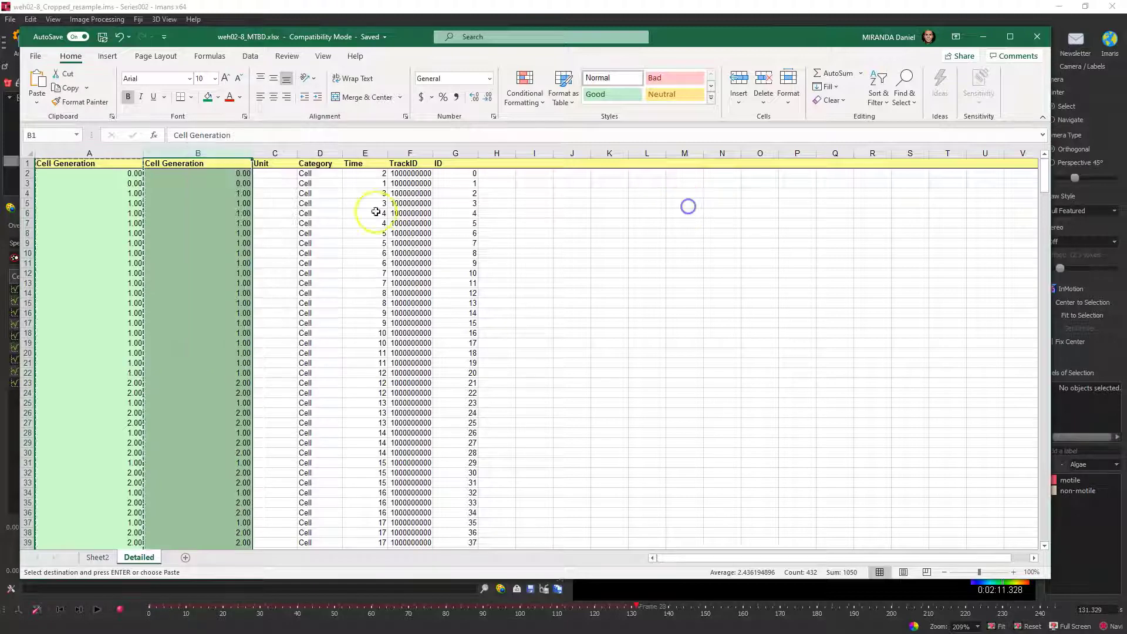
{"action": "left_click", "coordinate": [108, 273]}
{"action": "left_click", "coordinate": [218, 275]}
{"action": "double_click", "coordinate": [217, 275]}
{"action": "left_click", "coordinate": [592, 285]}
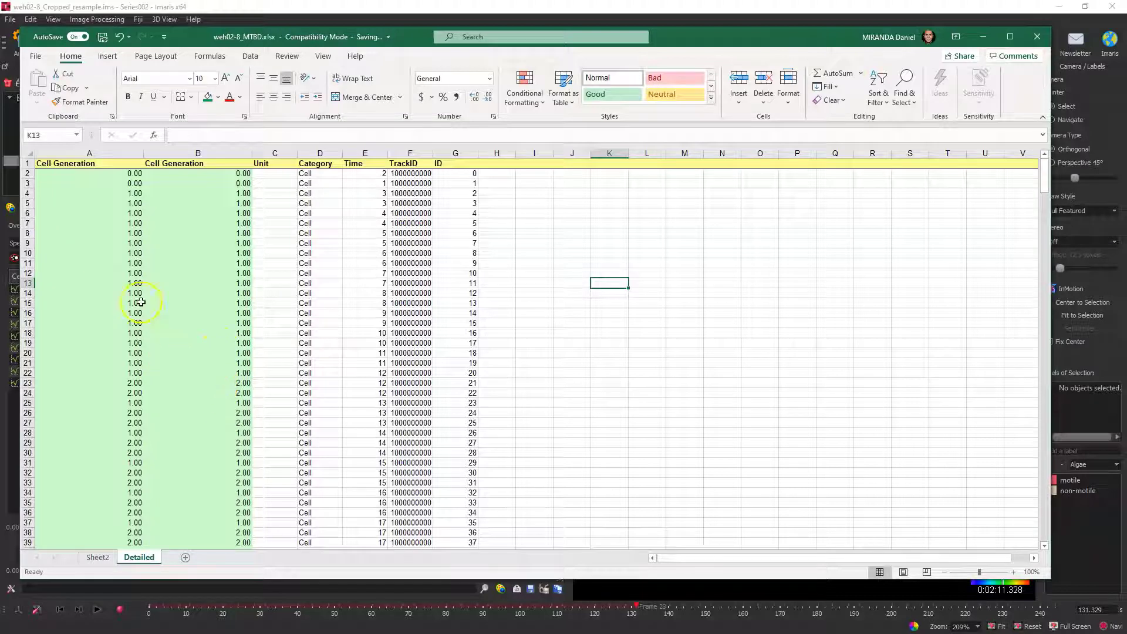
Step: Examine the Cell Generation, ID and Time values in the rows of the Detailed sheet
{"action": "left_click", "coordinate": [120, 173]}
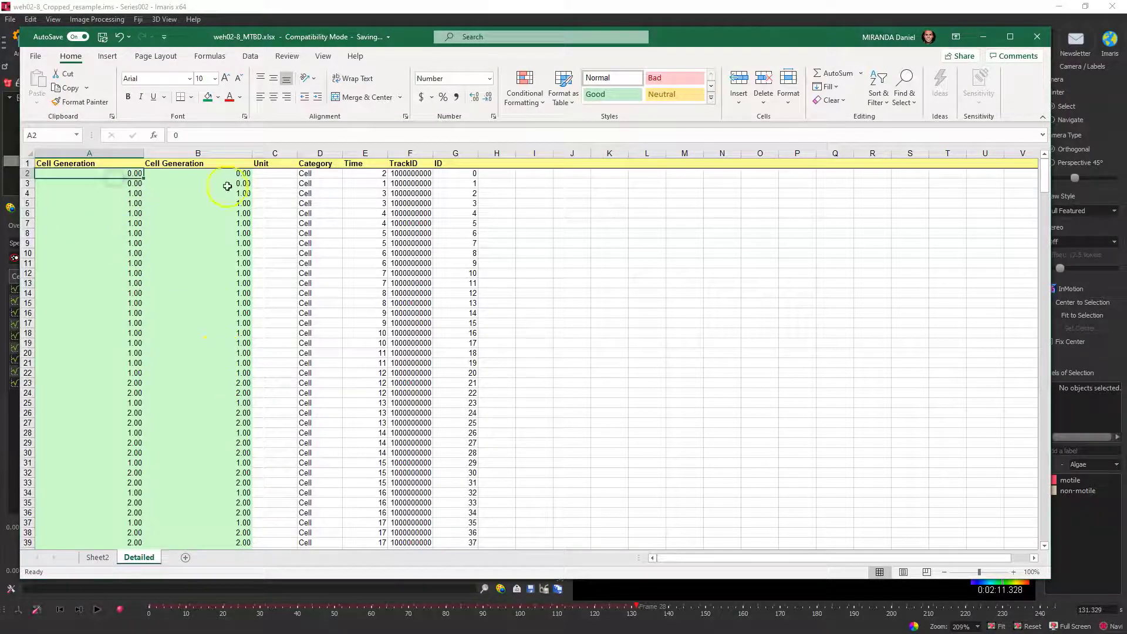
{"action": "left_click", "coordinate": [475, 174]}
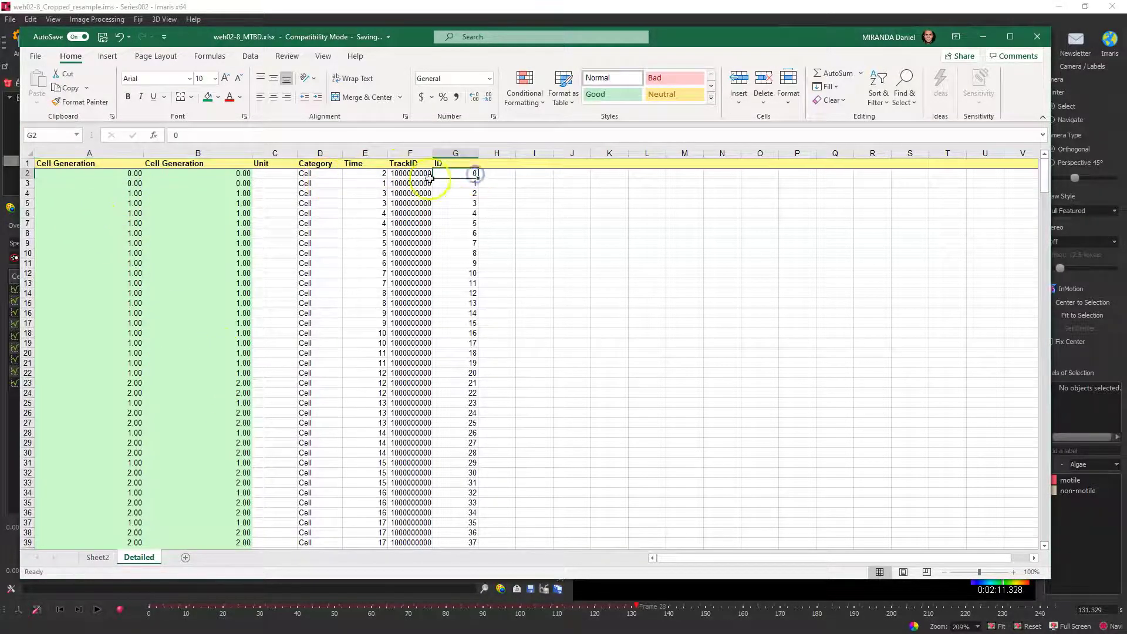
{"action": "scroll", "coordinate": [381, 183], "scroll_direction": "down", "scroll_amount": 20}
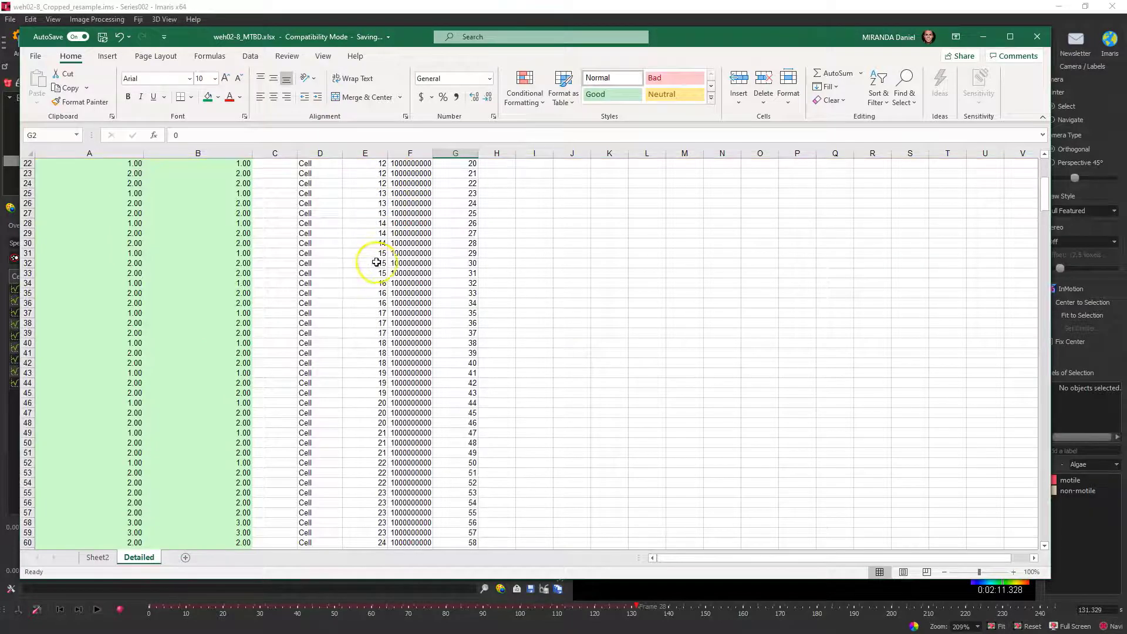
{"action": "scroll", "coordinate": [362, 326], "scroll_direction": "up", "scroll_amount": 9}
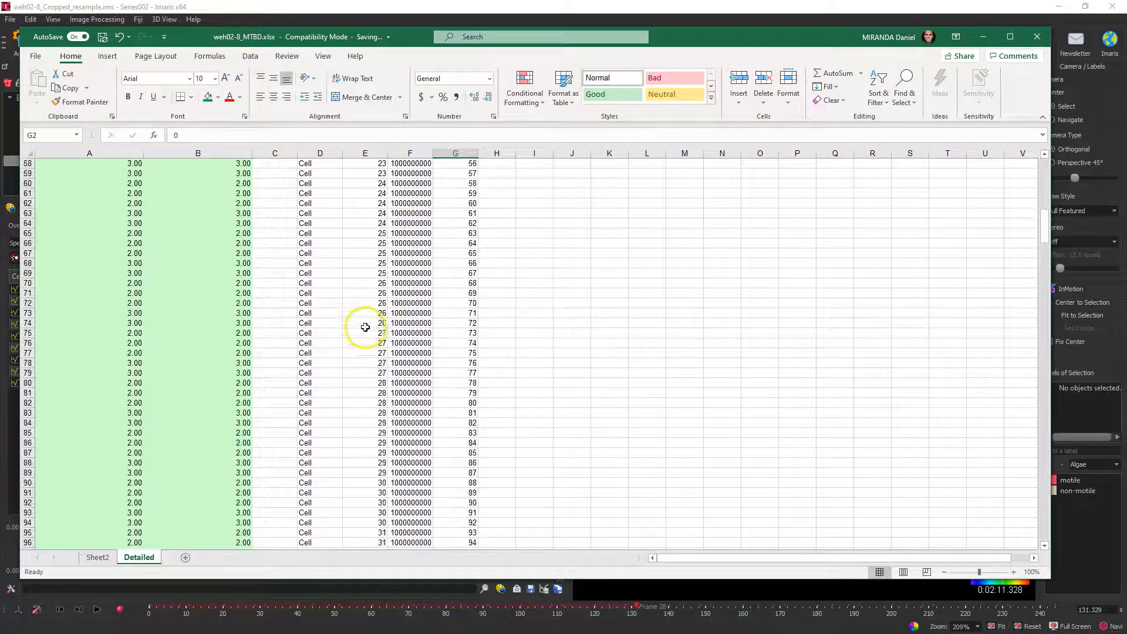
{"action": "left_click", "coordinate": [364, 282]}
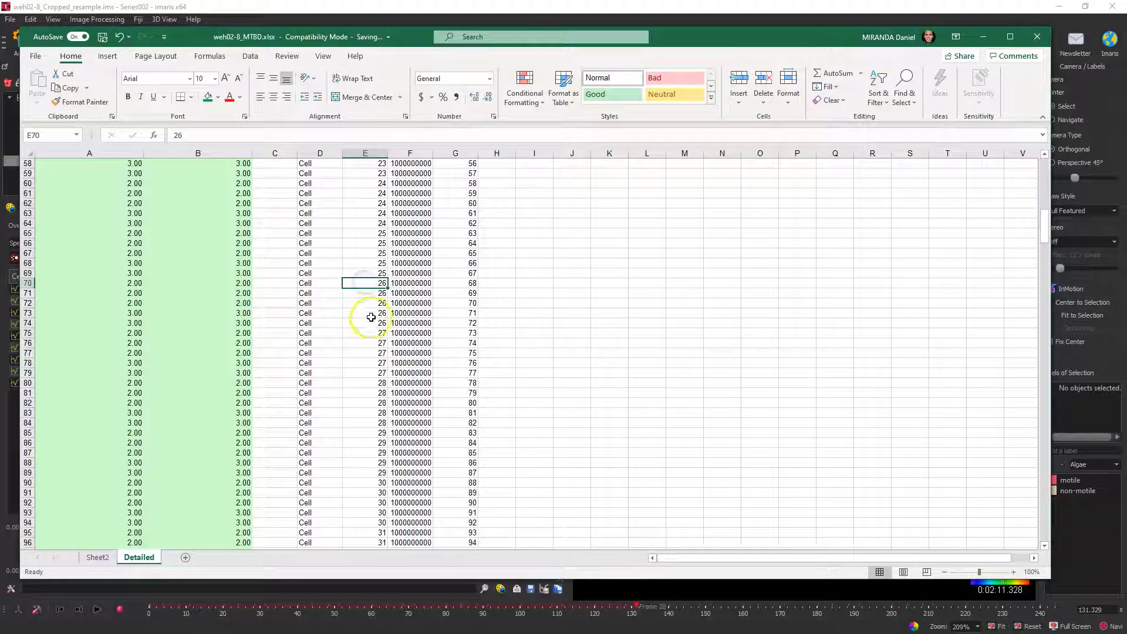
{"action": "scroll", "coordinate": [371, 317], "scroll_direction": "up", "scroll_amount": 17}
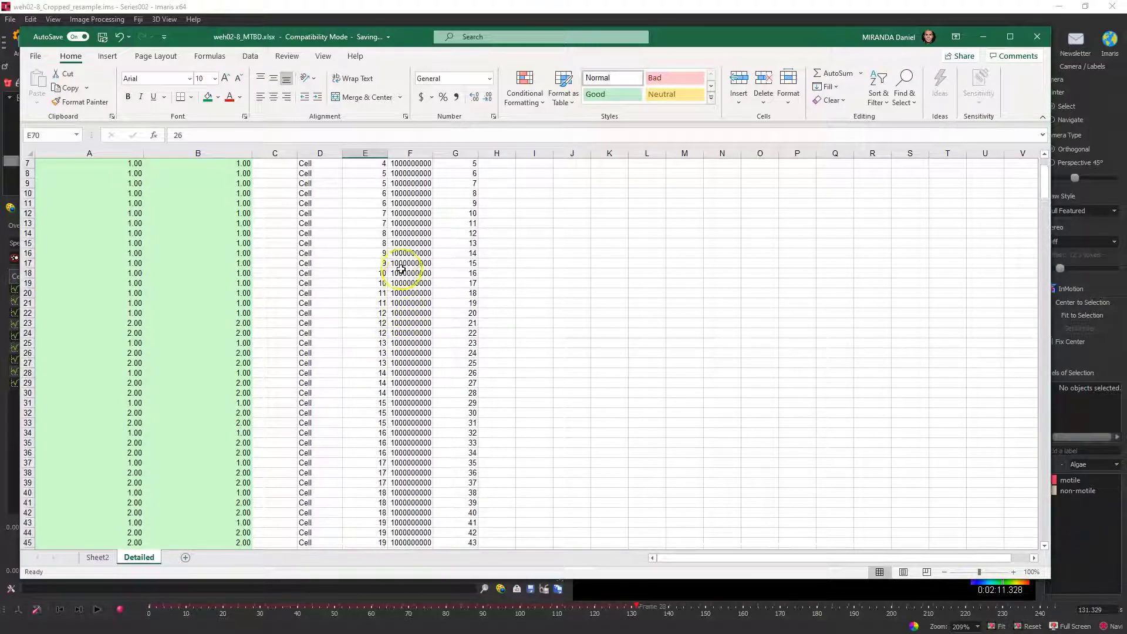
{"action": "scroll", "coordinate": [401, 269], "scroll_direction": "up", "scroll_amount": 2}
Step: Examine the TrackID column through the whole Detailed sheet and return to the first row
{"action": "left_click", "coordinate": [415, 175]}
{"action": "scroll", "coordinate": [418, 188], "scroll_direction": "down", "scroll_amount": 20}
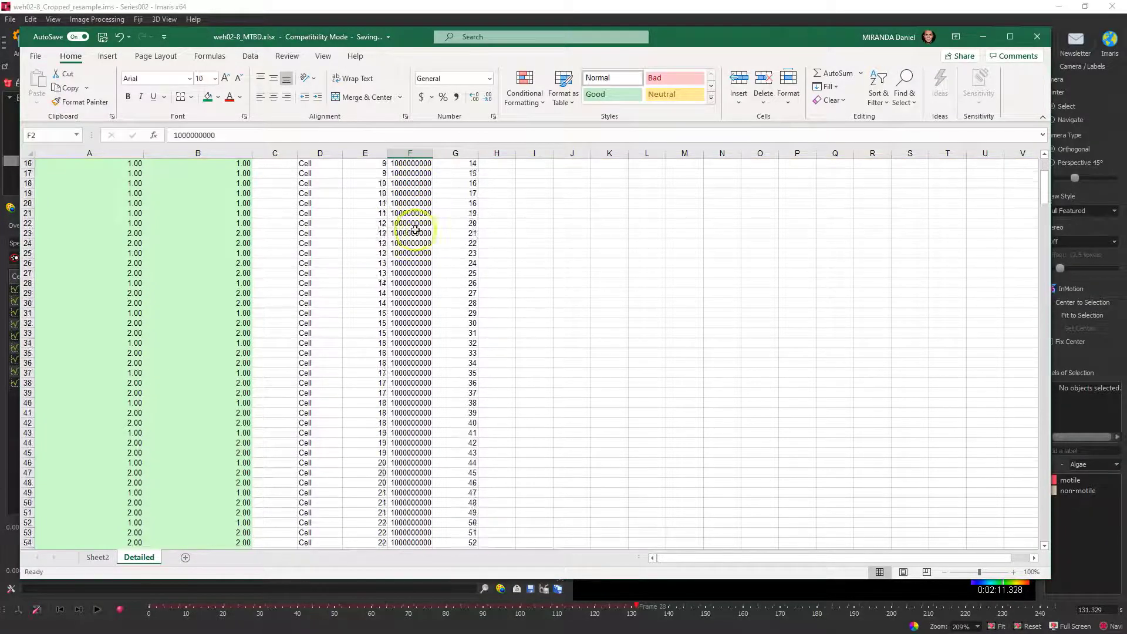
{"action": "scroll", "coordinate": [425, 343], "scroll_direction": "down", "scroll_amount": 20}
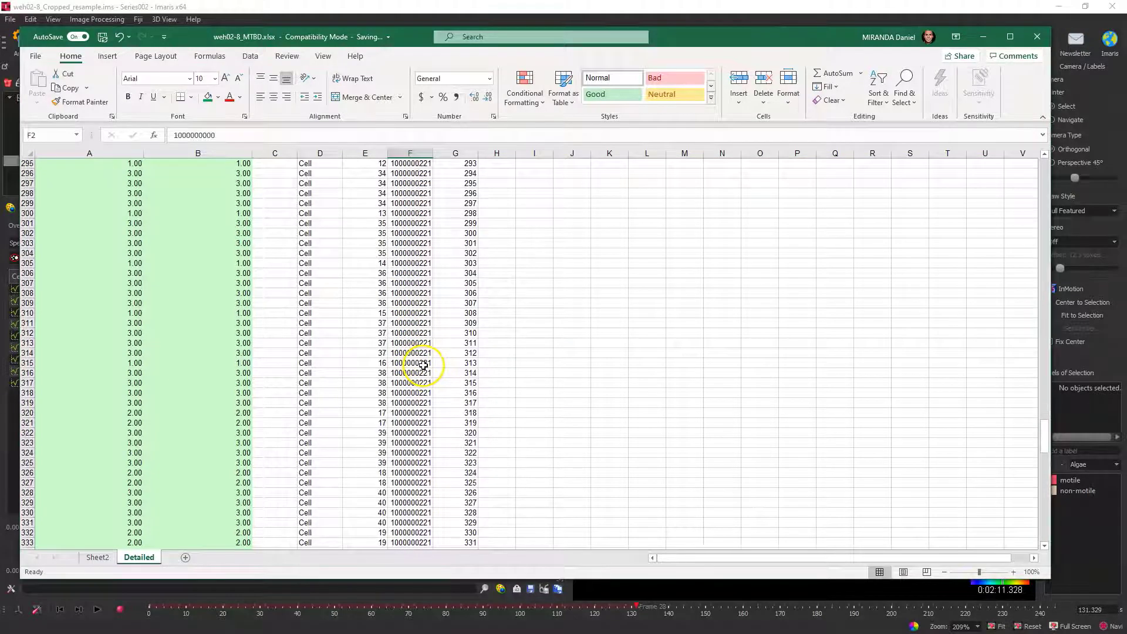
{"action": "scroll", "coordinate": [422, 376], "scroll_direction": "down", "scroll_amount": 12}
{"action": "scroll", "coordinate": [431, 435], "scroll_direction": "up", "scroll_amount": 8}
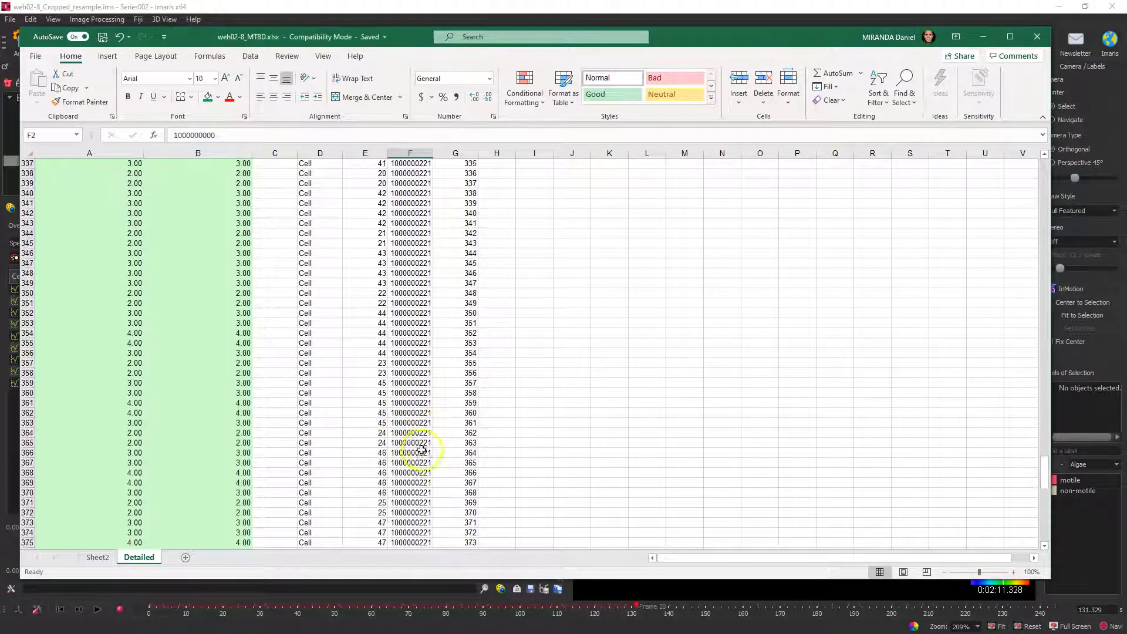
{"action": "scroll", "coordinate": [408, 457], "scroll_direction": "up", "scroll_amount": 20}
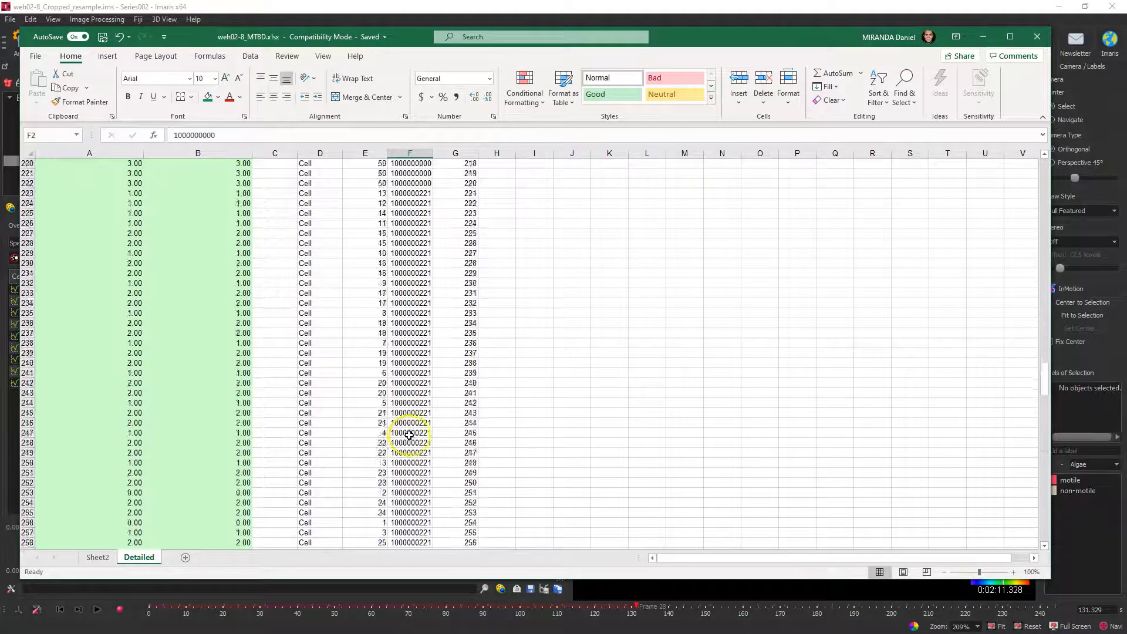
{"action": "scroll", "coordinate": [416, 415], "scroll_direction": "up", "scroll_amount": 7}
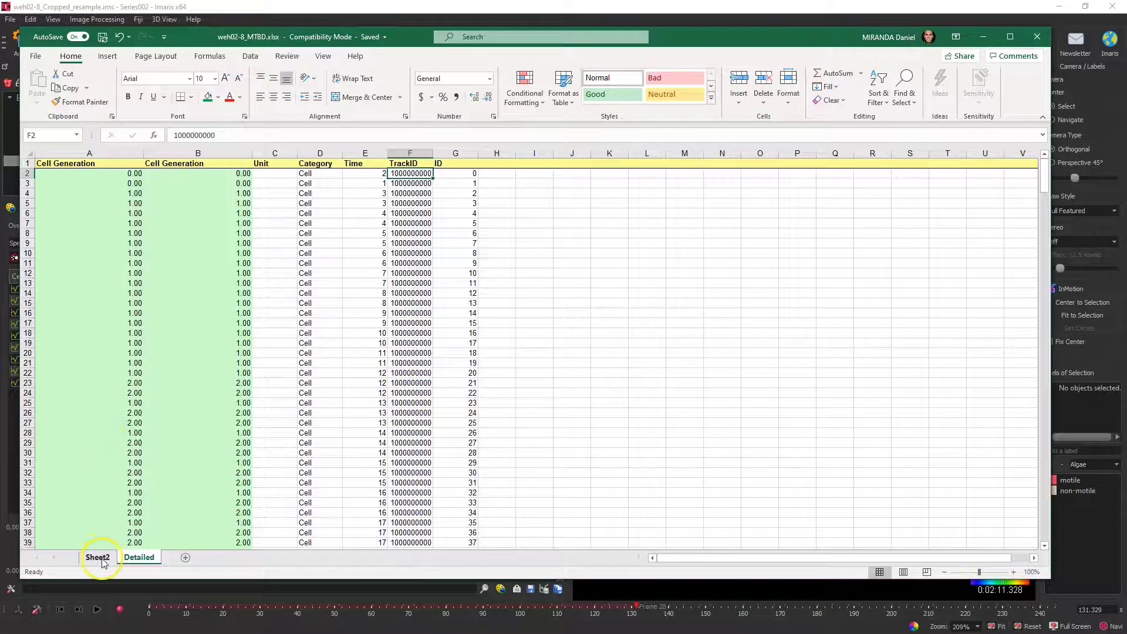
Step: Locate the PivotTable command and examine the field layout and Time rows of the pivot table on Sheet2
{"action": "left_click", "coordinate": [108, 56]}
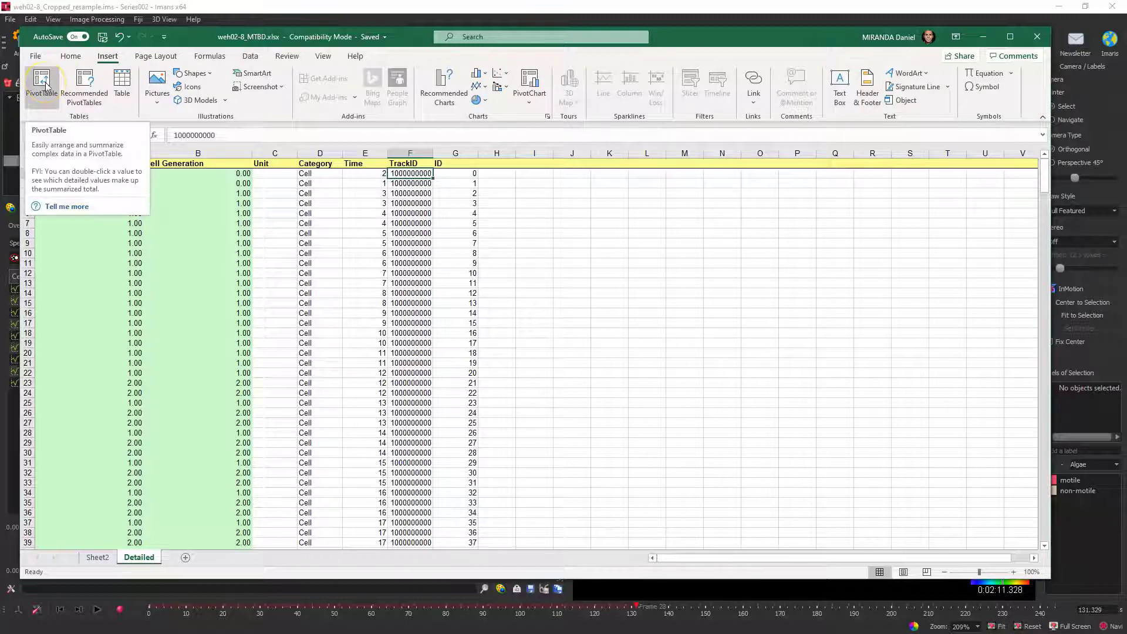
{"action": "left_click", "coordinate": [584, 241]}
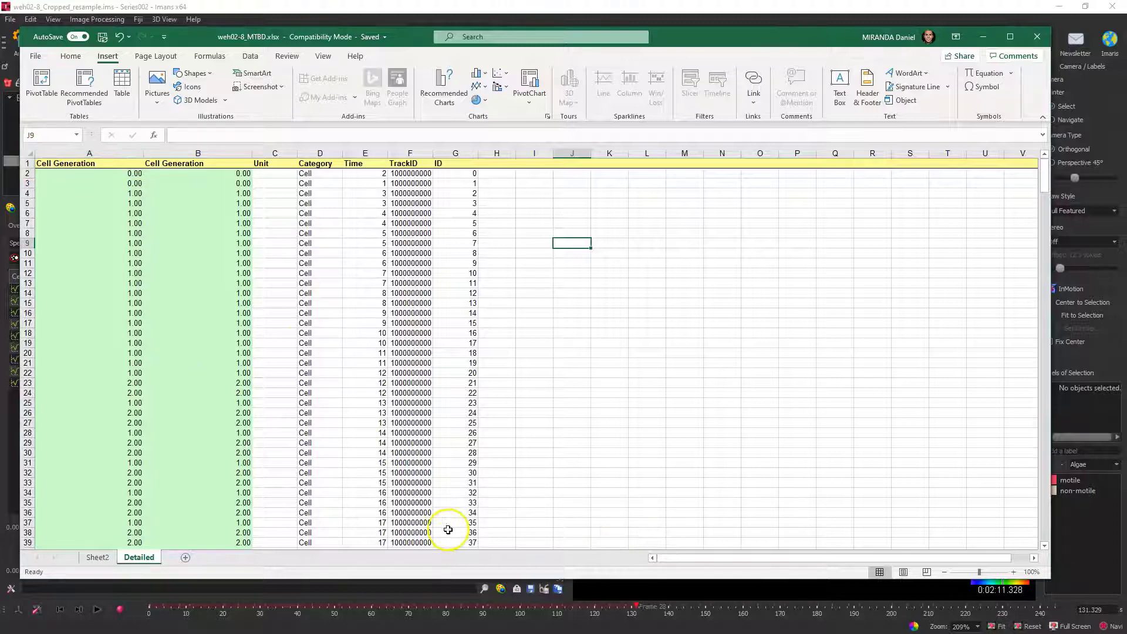
{"action": "left_click", "coordinate": [98, 557]}
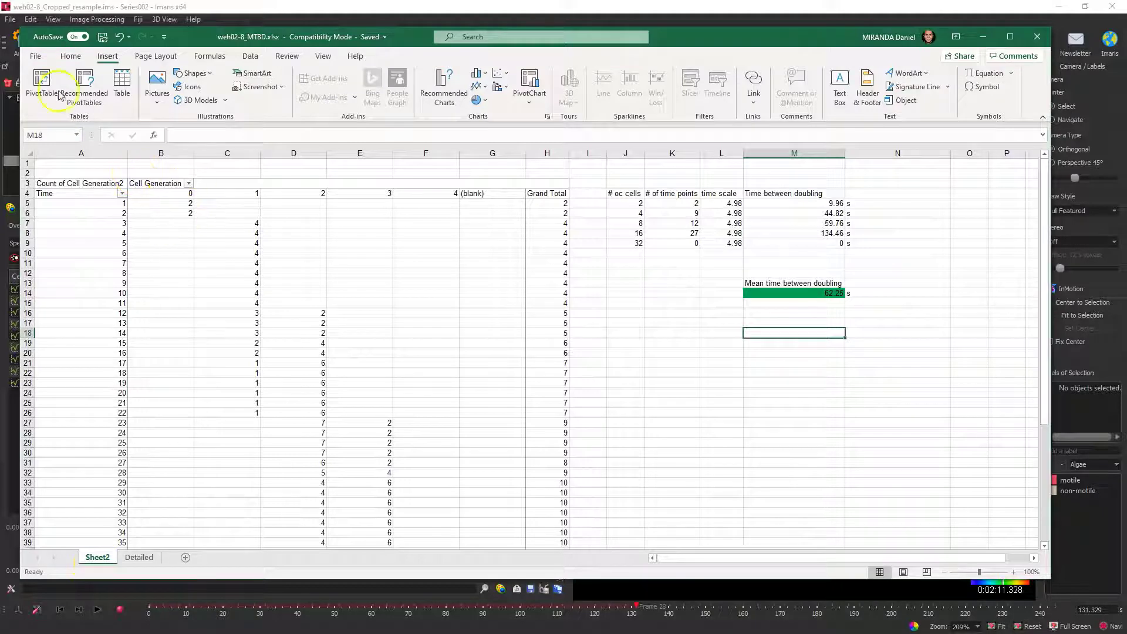
{"action": "left_click", "coordinate": [227, 243]}
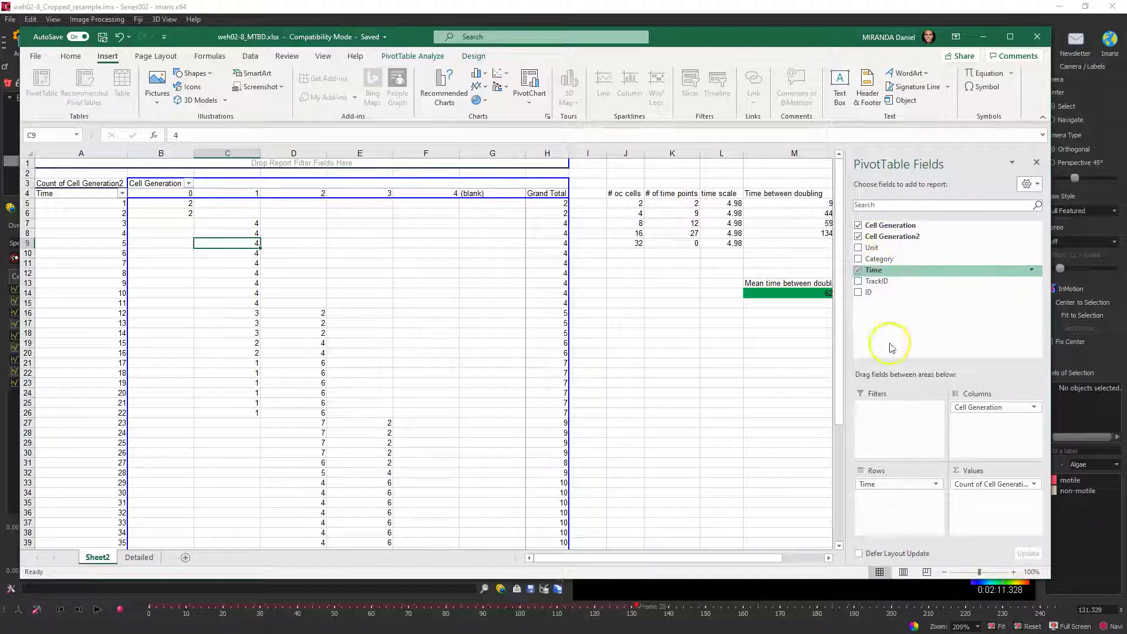
{"action": "left_click_drag", "start_coordinate": [889, 346], "coordinate": [870, 491]}
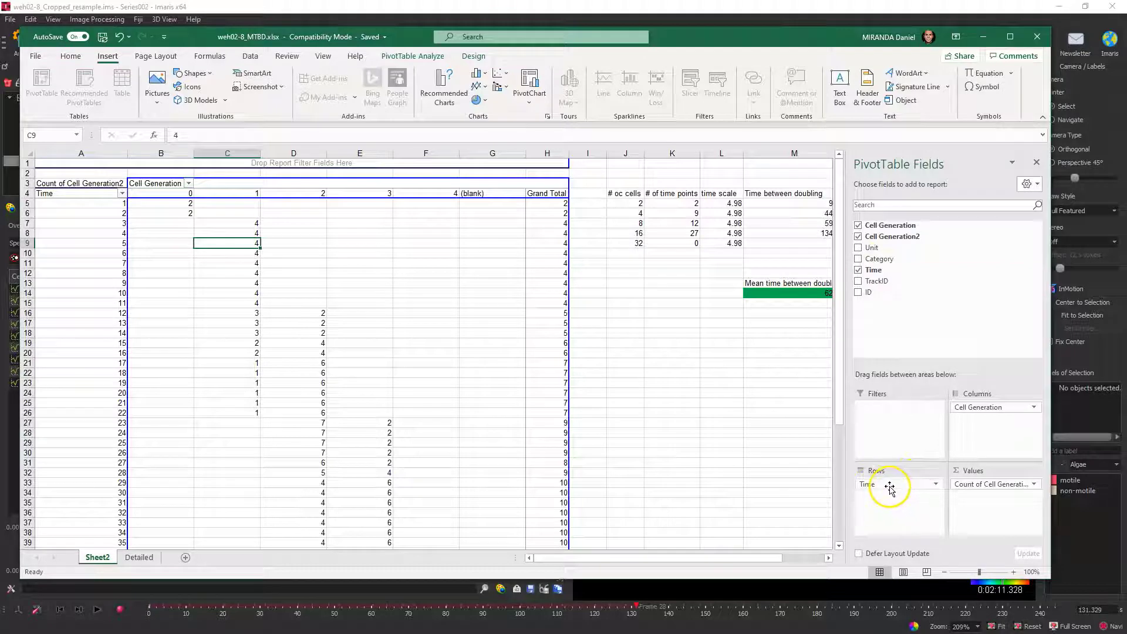
{"action": "scroll", "coordinate": [68, 329], "scroll_direction": "down", "scroll_amount": 5}
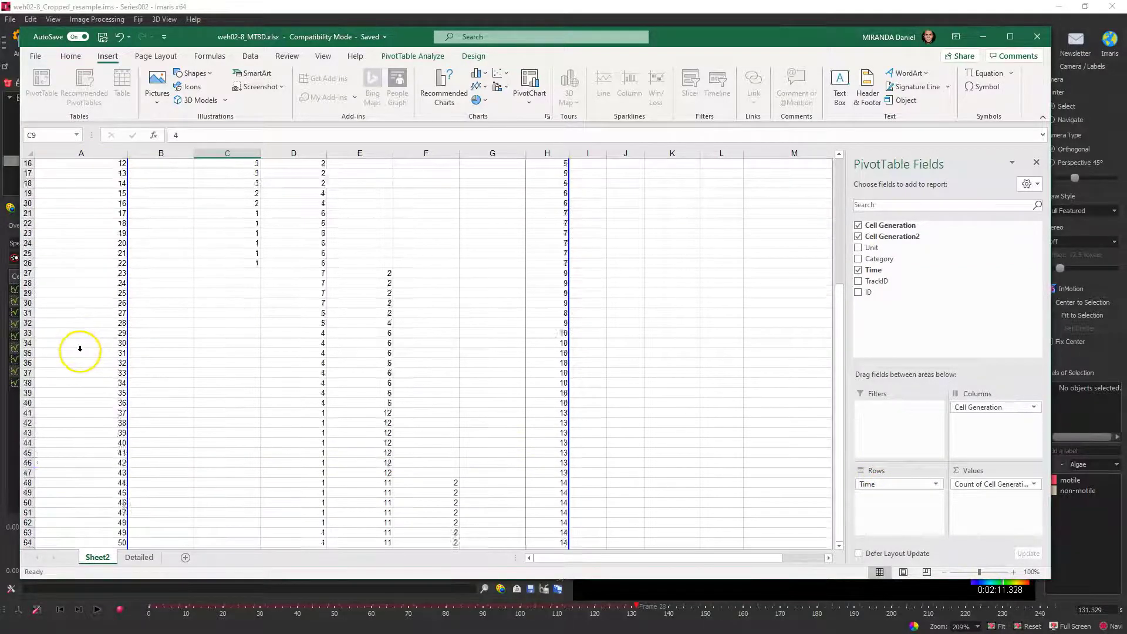
{"action": "scroll", "coordinate": [82, 353], "scroll_direction": "up", "scroll_amount": 5}
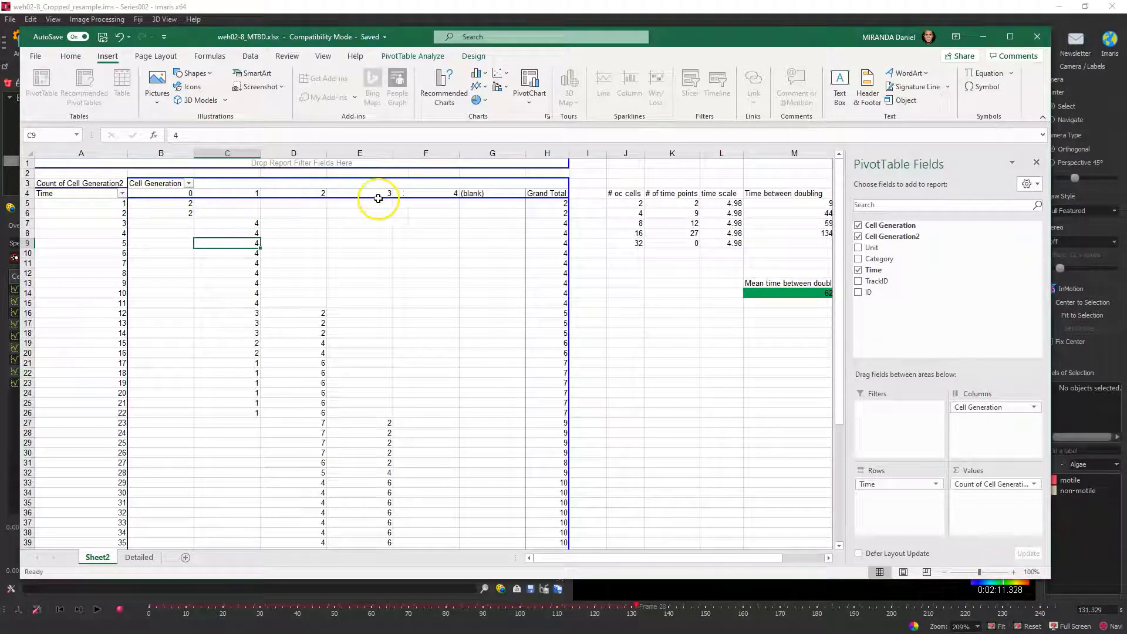
Step: Summarize the pivot table's Cell Generation2 value field by Sum
{"action": "left_click", "coordinate": [1005, 491]}
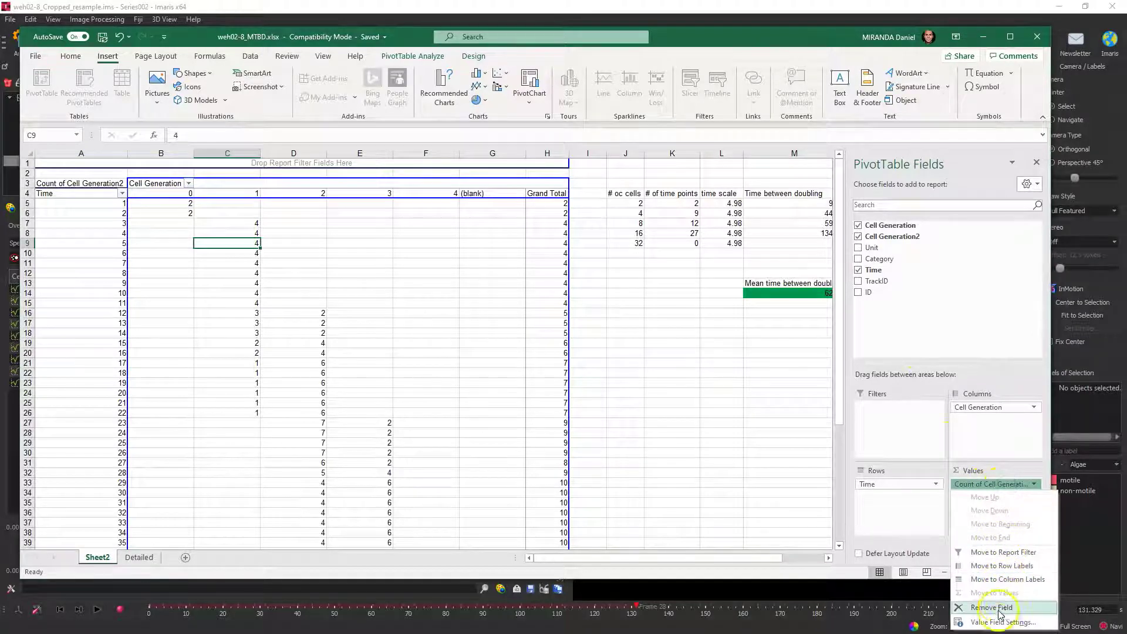
{"action": "left_click", "coordinate": [1003, 622]}
{"action": "left_click", "coordinate": [493, 355]}
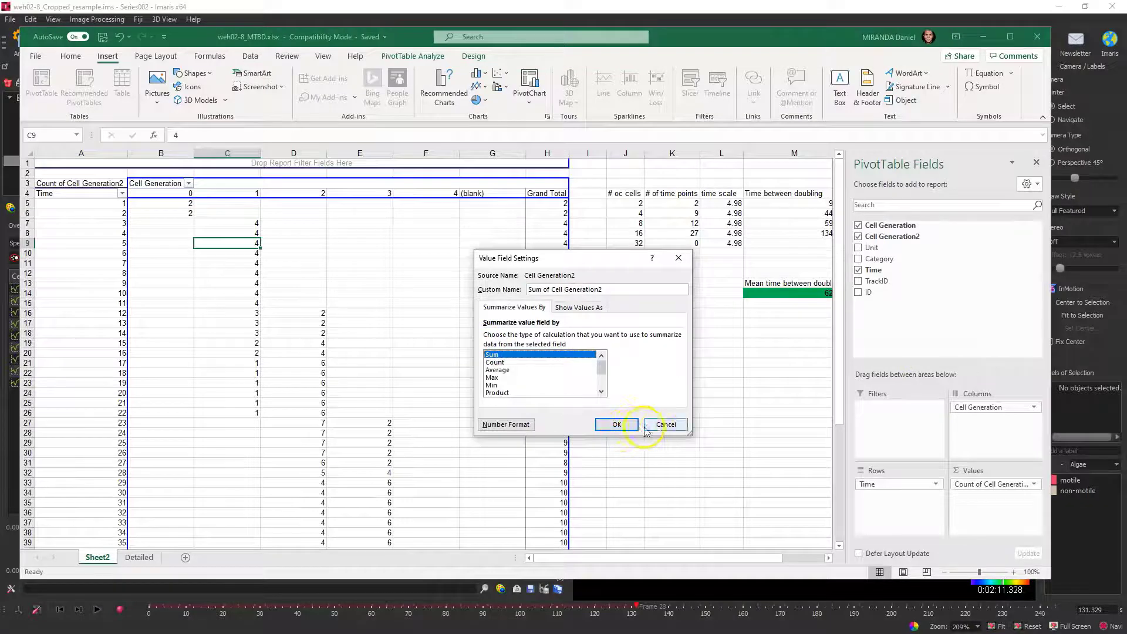
{"action": "left_click", "coordinate": [664, 427]}
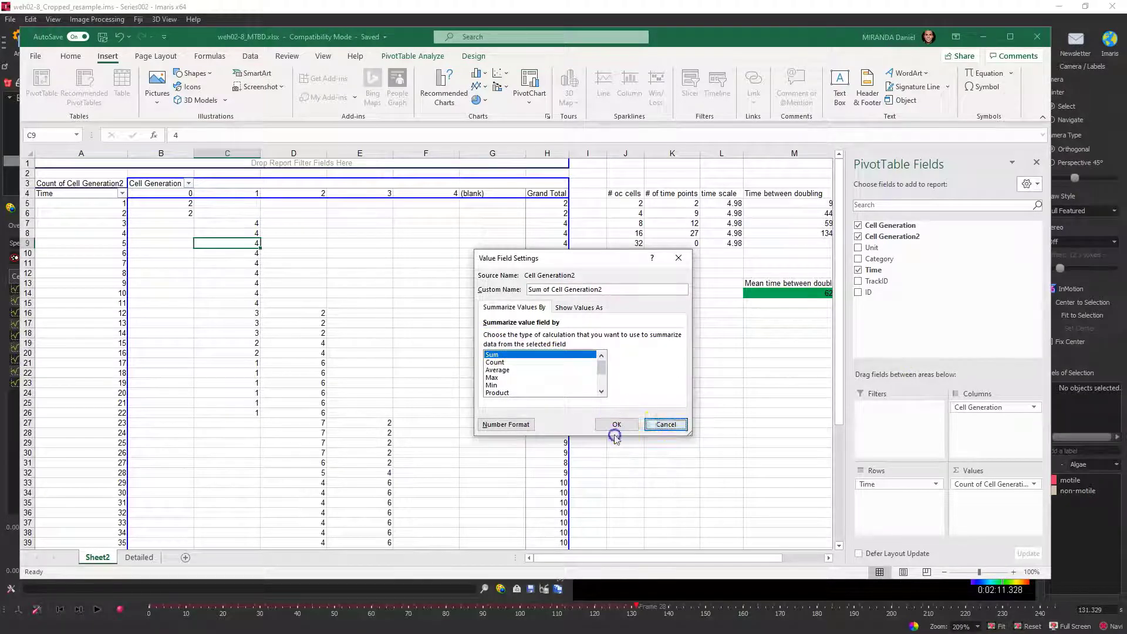
{"action": "left_click", "coordinate": [615, 433]}
Step: Summarize the pivot table's Cell Generation2 value field by Count
{"action": "left_click", "coordinate": [1001, 486]}
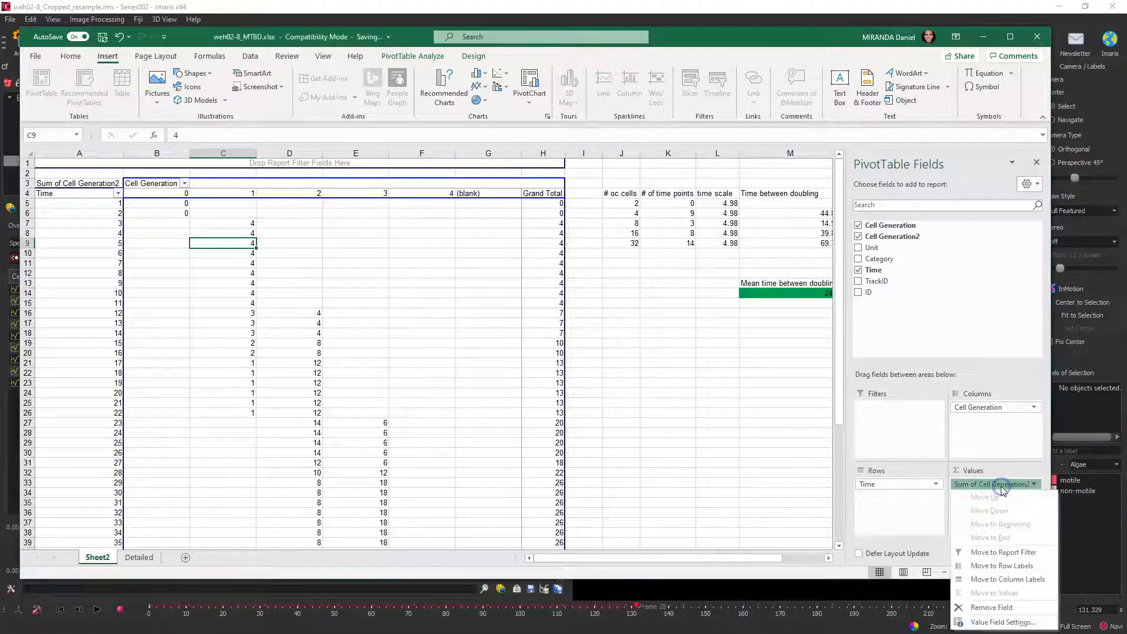
{"action": "left_click", "coordinate": [1001, 622]}
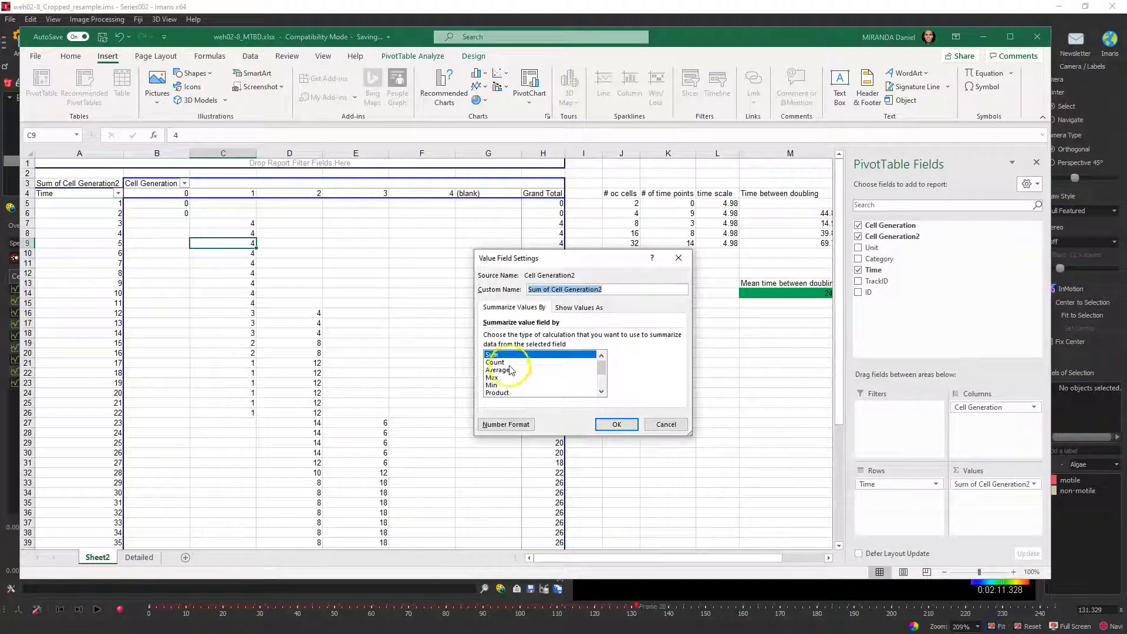
{"action": "left_click", "coordinate": [496, 362]}
{"action": "left_click", "coordinate": [616, 424]}
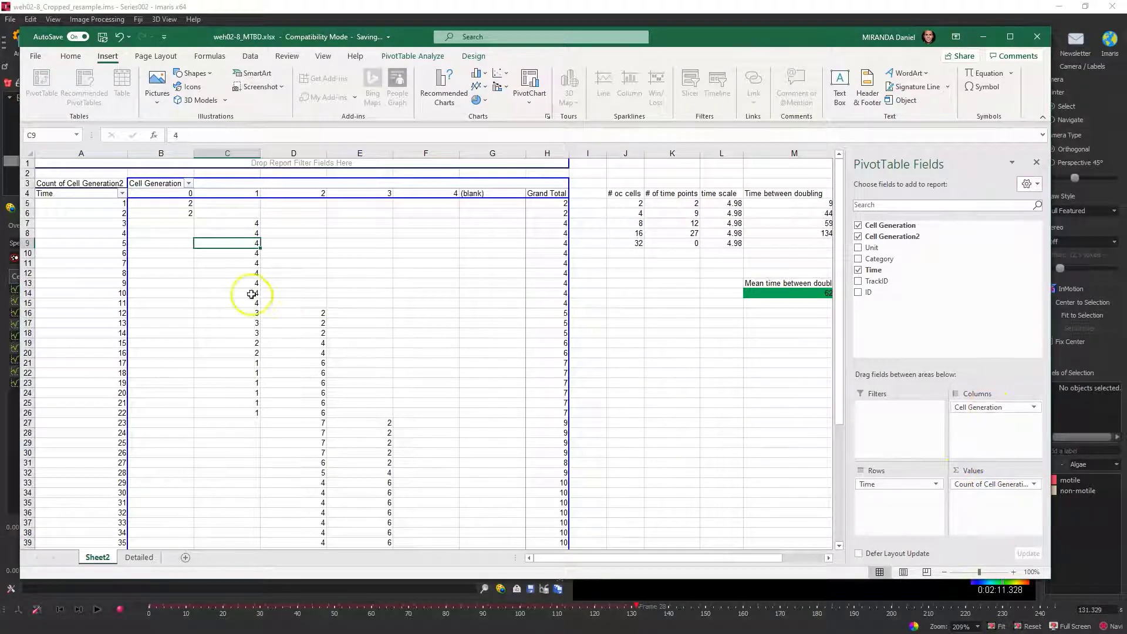
Step: Examine the pivot table's generation 0, 1 and 2 counts and the Grand Total column for time points 1 to 12
{"action": "left_click", "coordinate": [169, 205]}
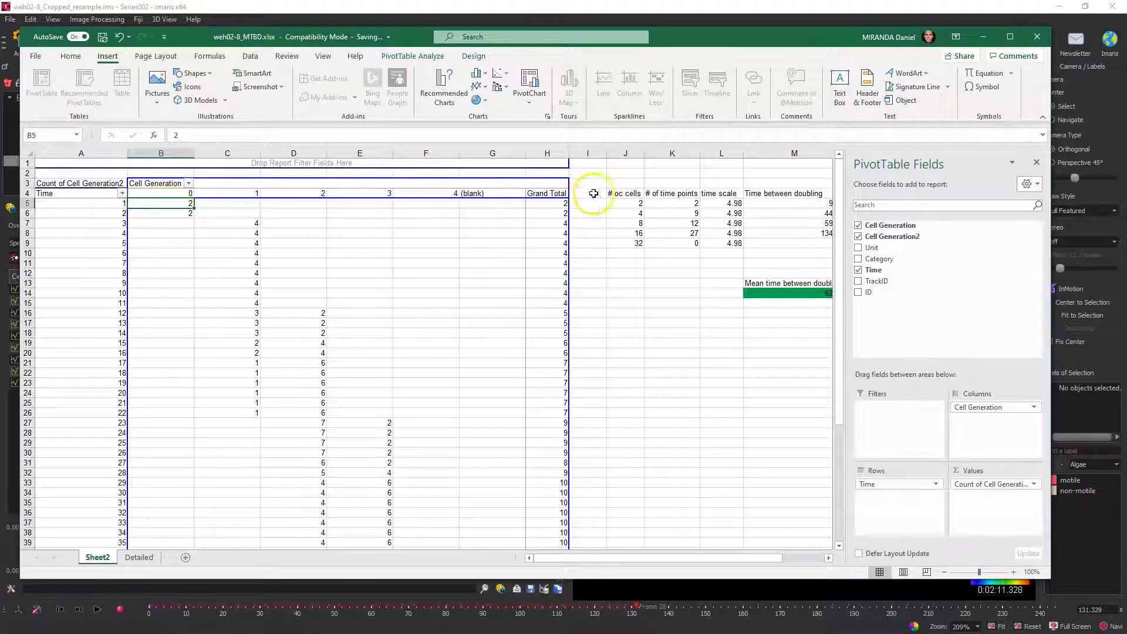
{"action": "left_click", "coordinate": [564, 204]}
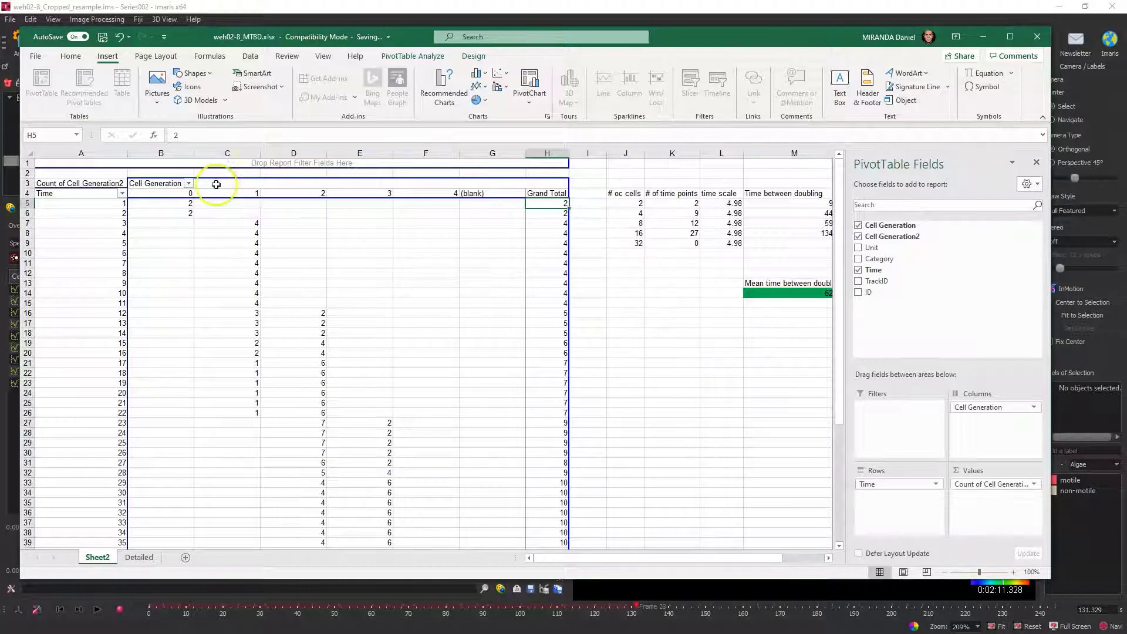
{"action": "left_click", "coordinate": [564, 203]}
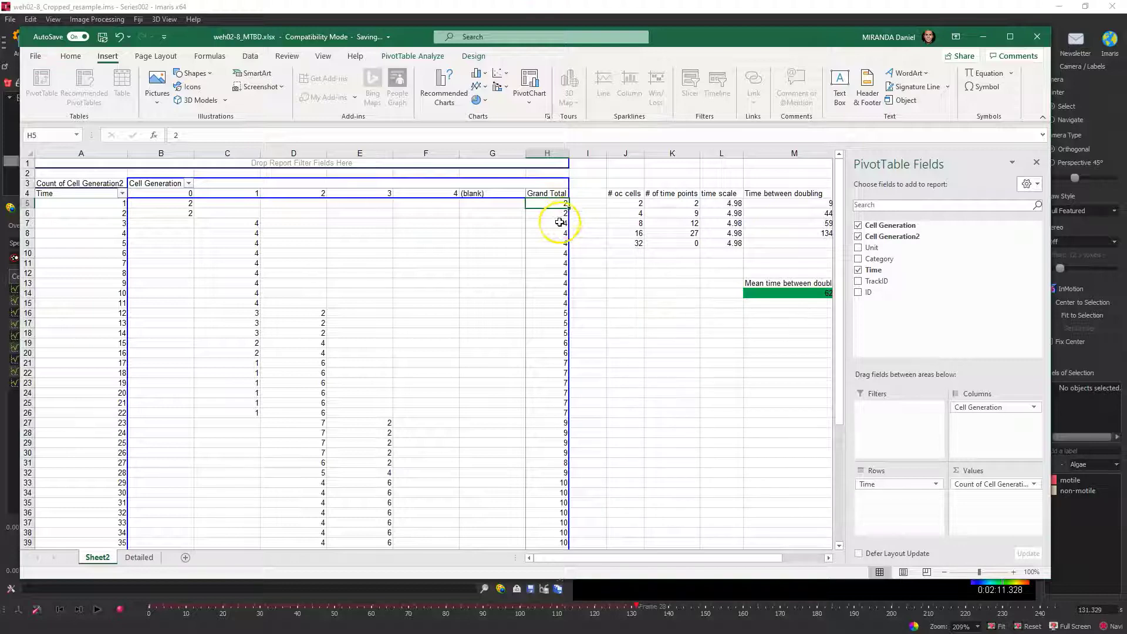
{"action": "left_click", "coordinate": [252, 222]}
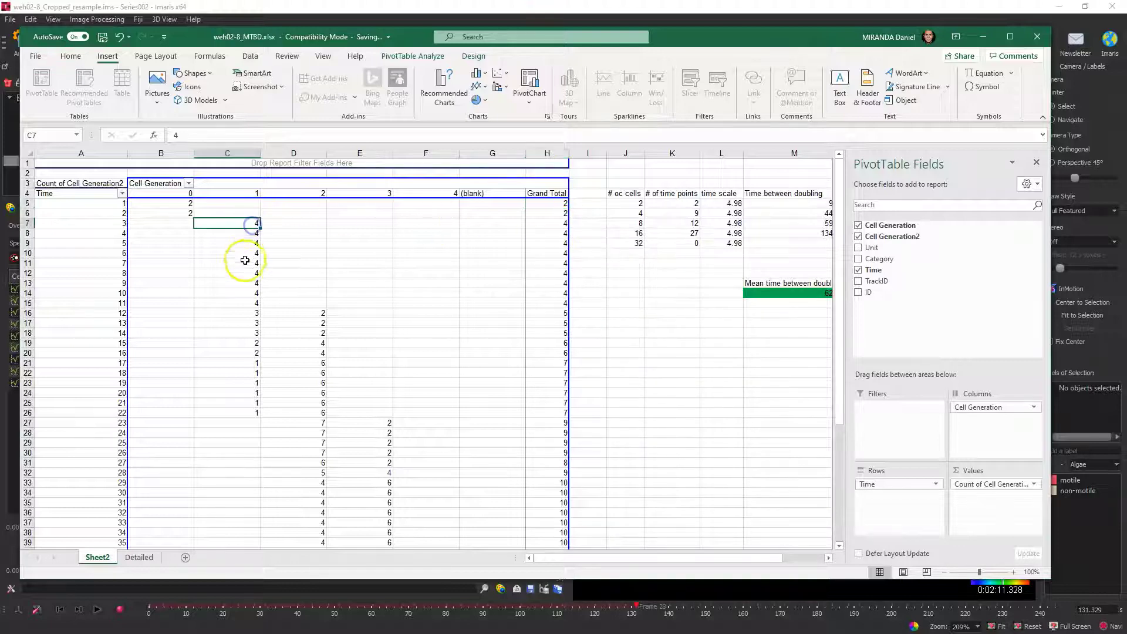
{"action": "left_click", "coordinate": [242, 273]}
{"action": "left_click", "coordinate": [237, 311]}
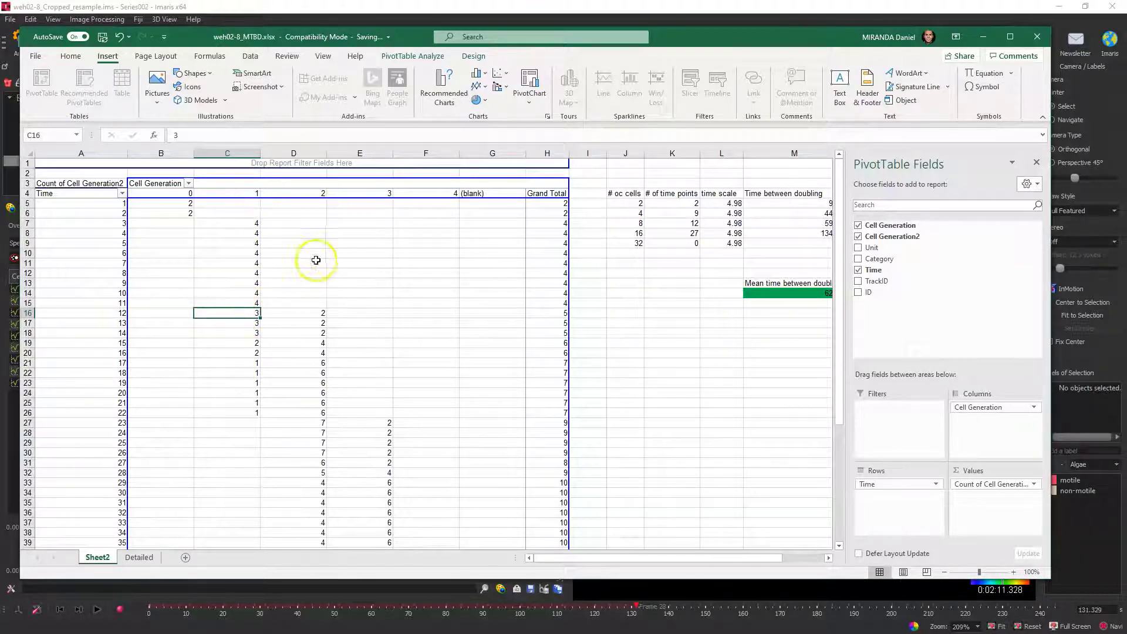
{"action": "mouse_move", "coordinate": [318, 316]}
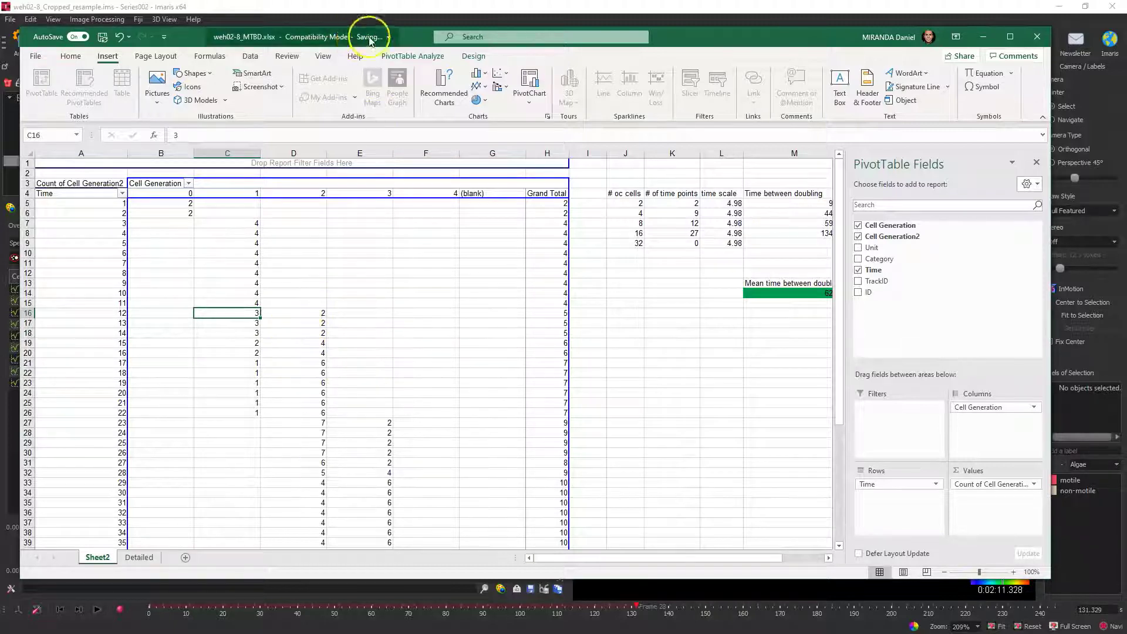
Step: Switch to Imaris and inspect the branches present at frame 12 in the lineage tree of Cells-Fixed Detection and Tracking
{"action": "left_click", "coordinate": [381, 4]}
{"action": "left_click", "coordinate": [59, 207]}
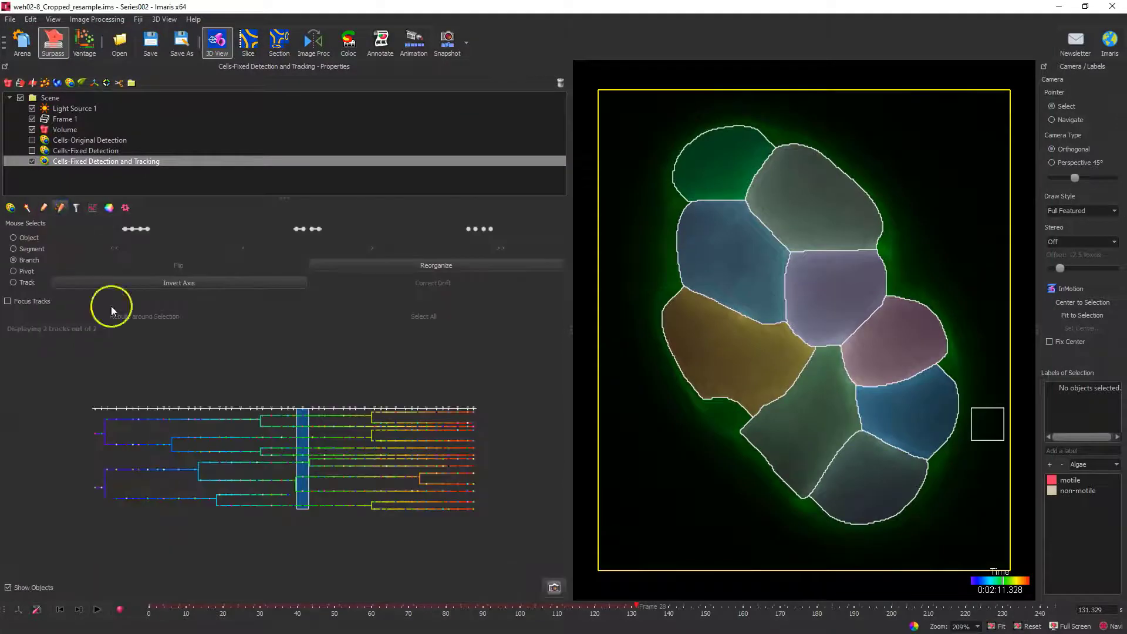
{"action": "scroll", "coordinate": [118, 464], "scroll_direction": "up", "scroll_amount": 5}
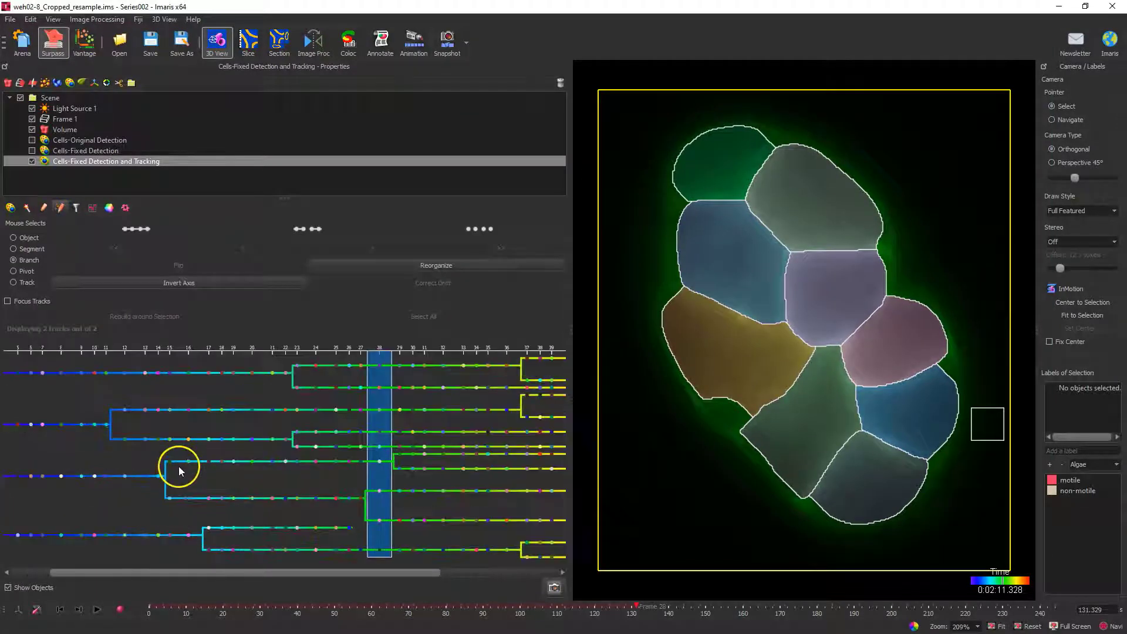
{"action": "scroll", "coordinate": [111, 449], "scroll_direction": "down", "scroll_amount": 5}
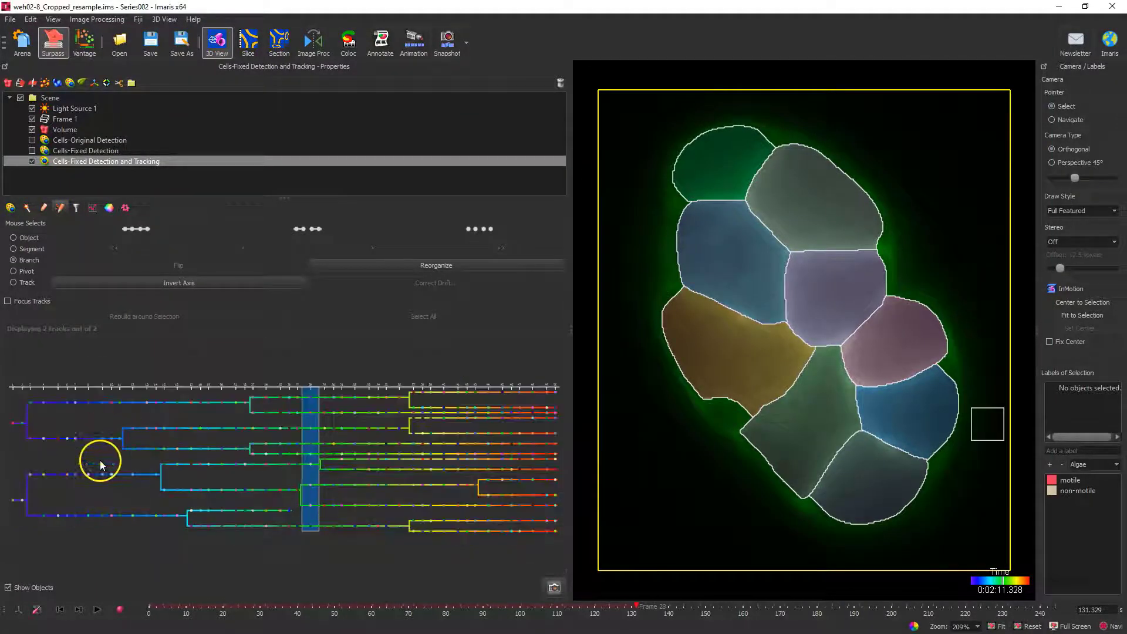
{"action": "left_click", "coordinate": [132, 475]}
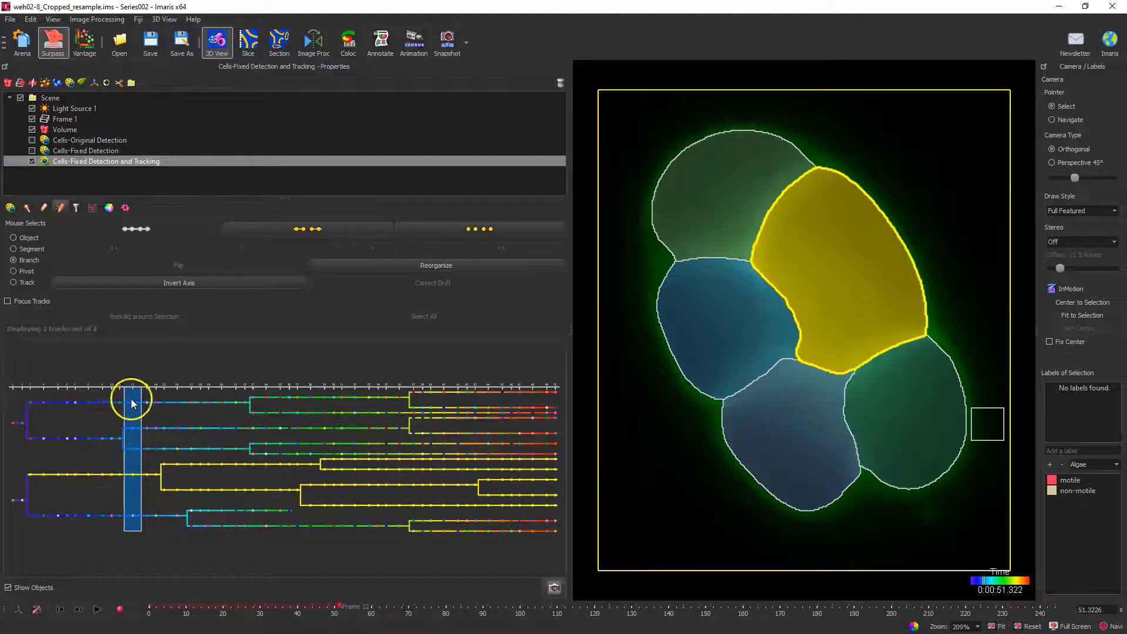
{"action": "mouse_move", "coordinate": [135, 406]}
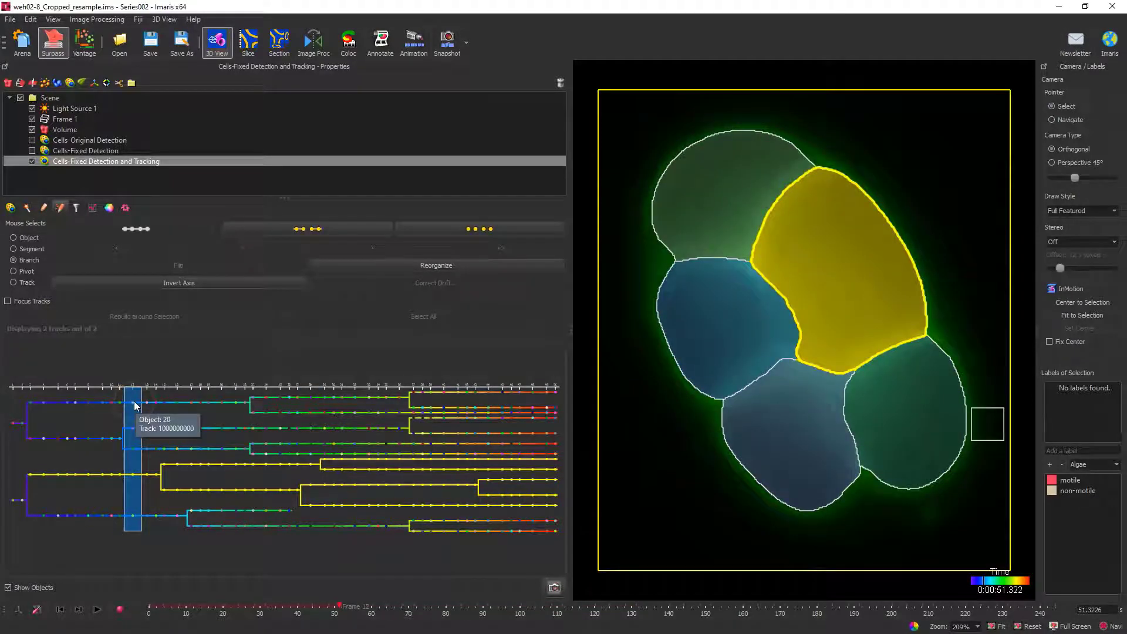
{"action": "left_click", "coordinate": [135, 429]}
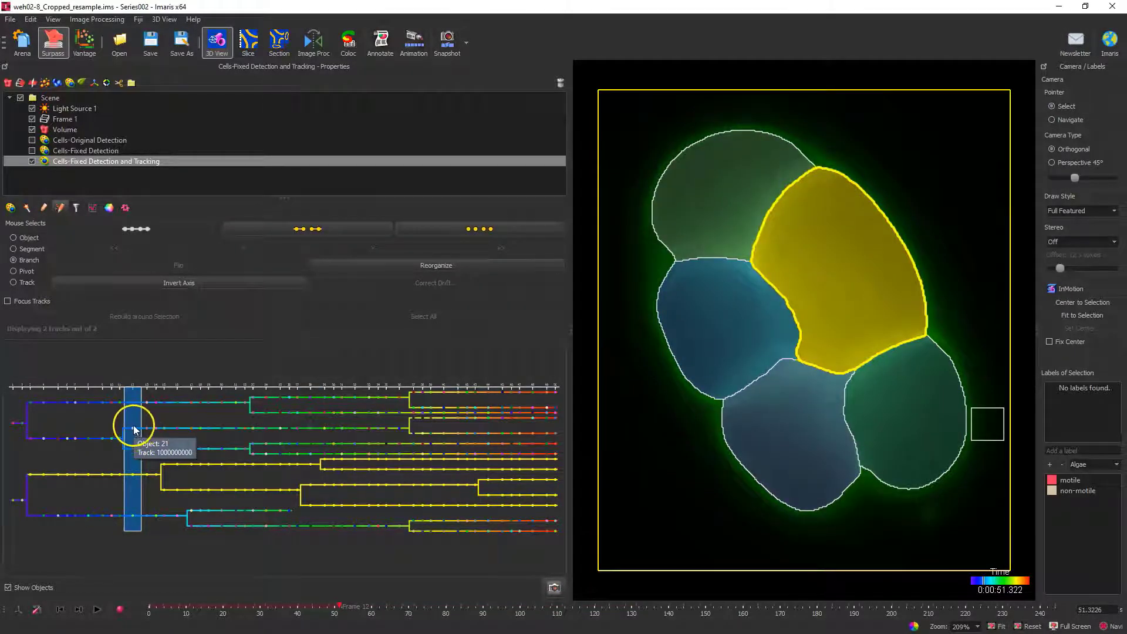
{"action": "left_click", "coordinate": [130, 450]}
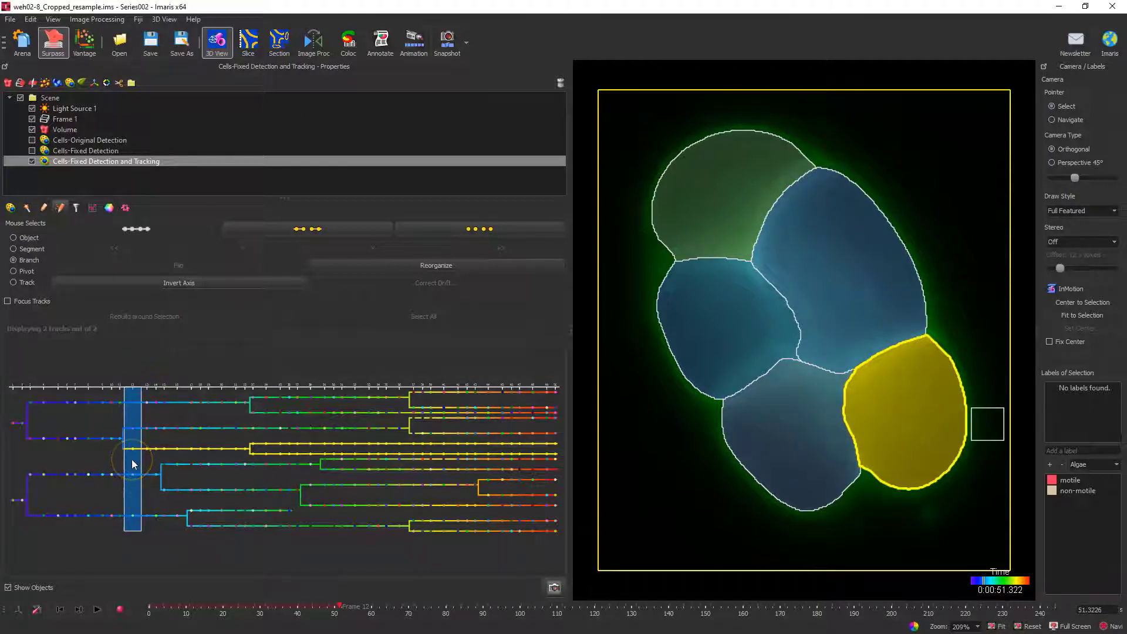
{"action": "scroll", "coordinate": [134, 399], "scroll_direction": "up", "scroll_amount": 3}
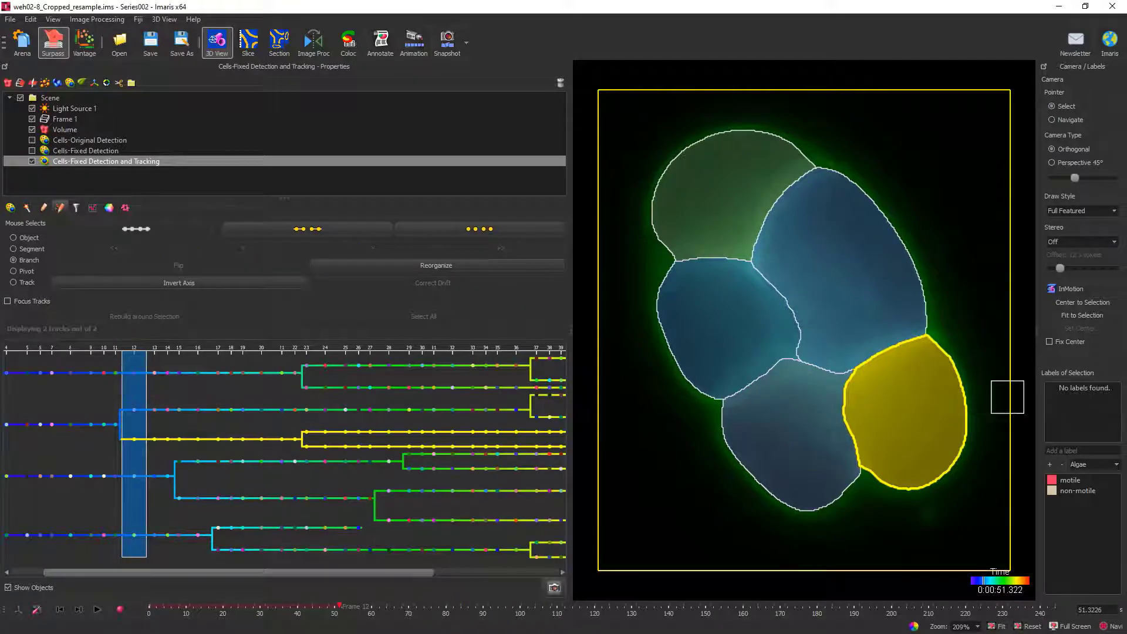
Step: Switch back to the Excel workbook and examine the Grand Total and per-generation counts at time point 50
{"action": "key", "text": "alt+Tab"}
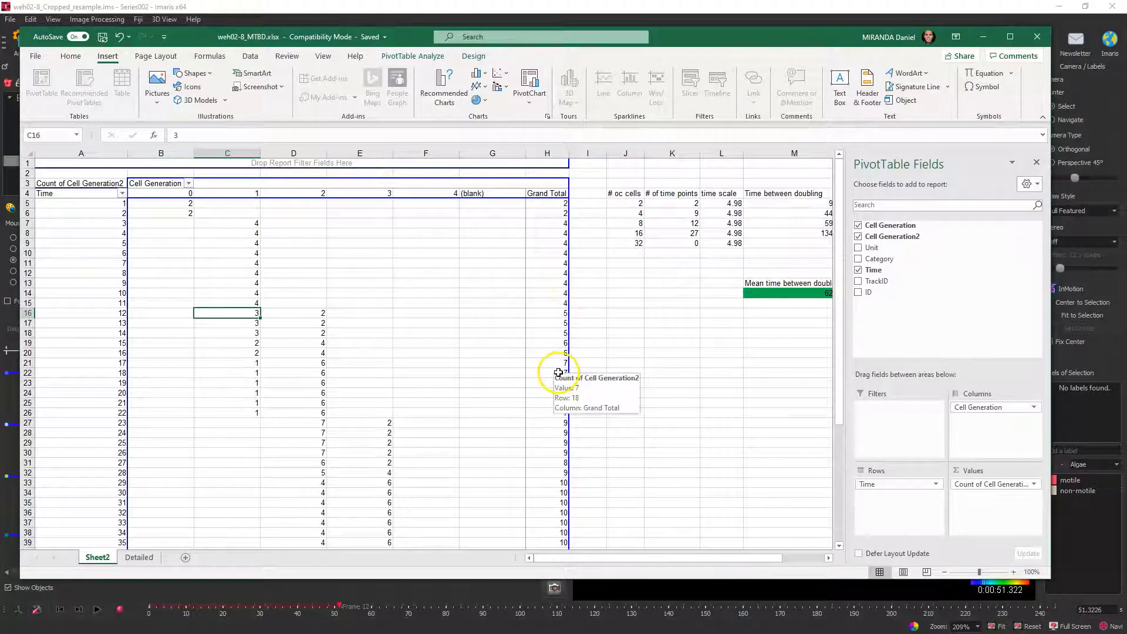
{"action": "scroll", "coordinate": [549, 356], "scroll_direction": "down", "scroll_amount": 4}
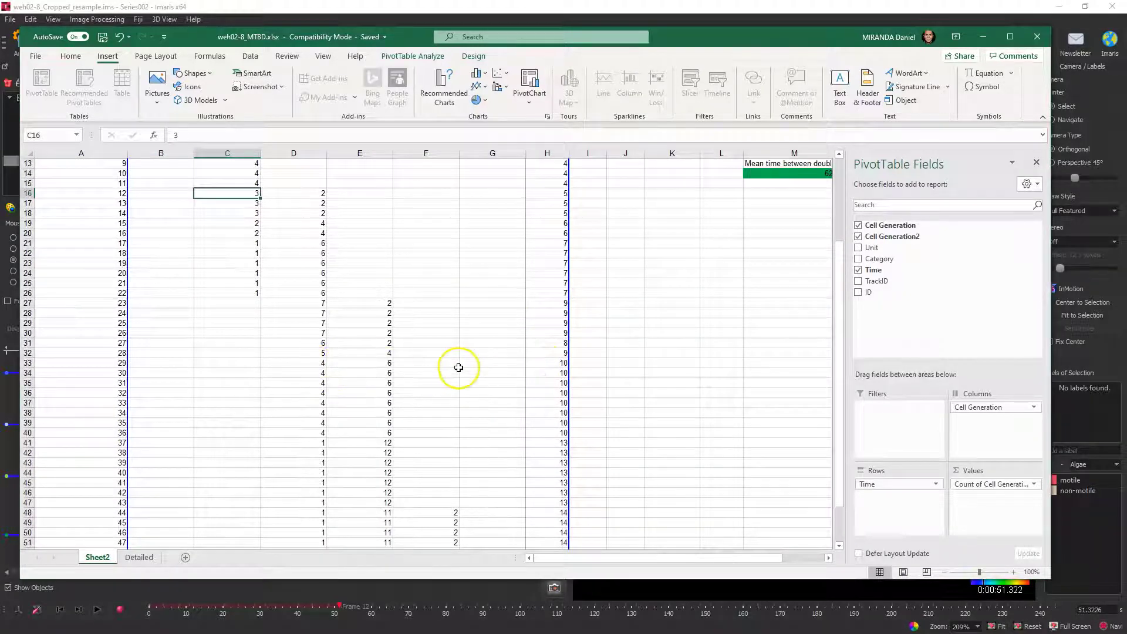
{"action": "scroll", "coordinate": [559, 370], "scroll_direction": "up", "scroll_amount": 4}
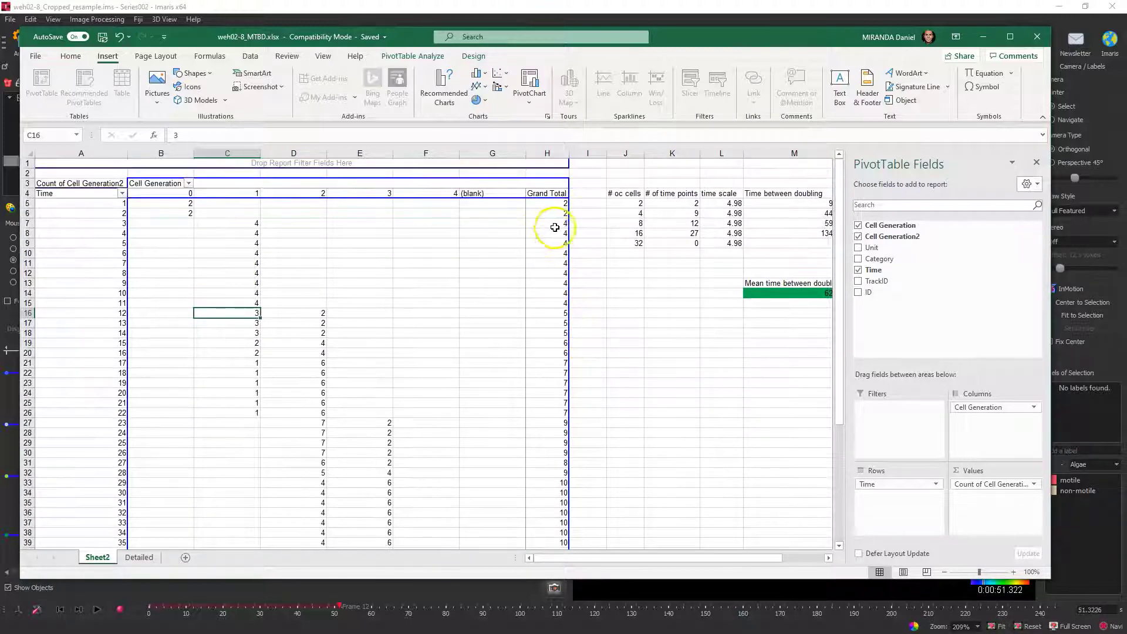
{"action": "scroll", "coordinate": [544, 352], "scroll_direction": "down", "scroll_amount": 9}
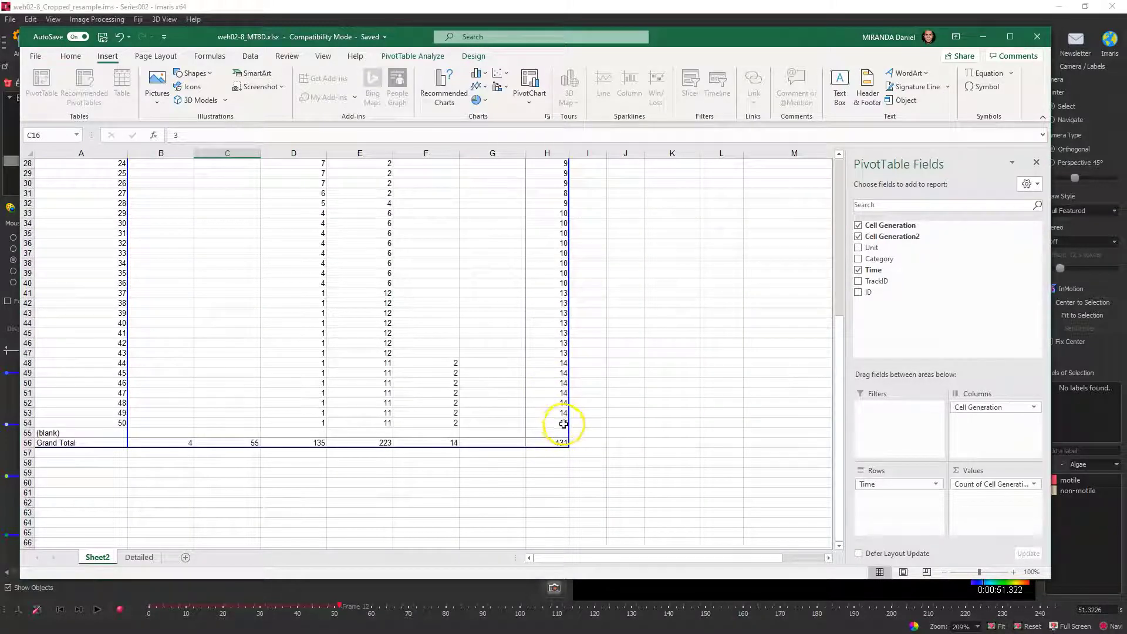
{"action": "left_click", "coordinate": [562, 421]}
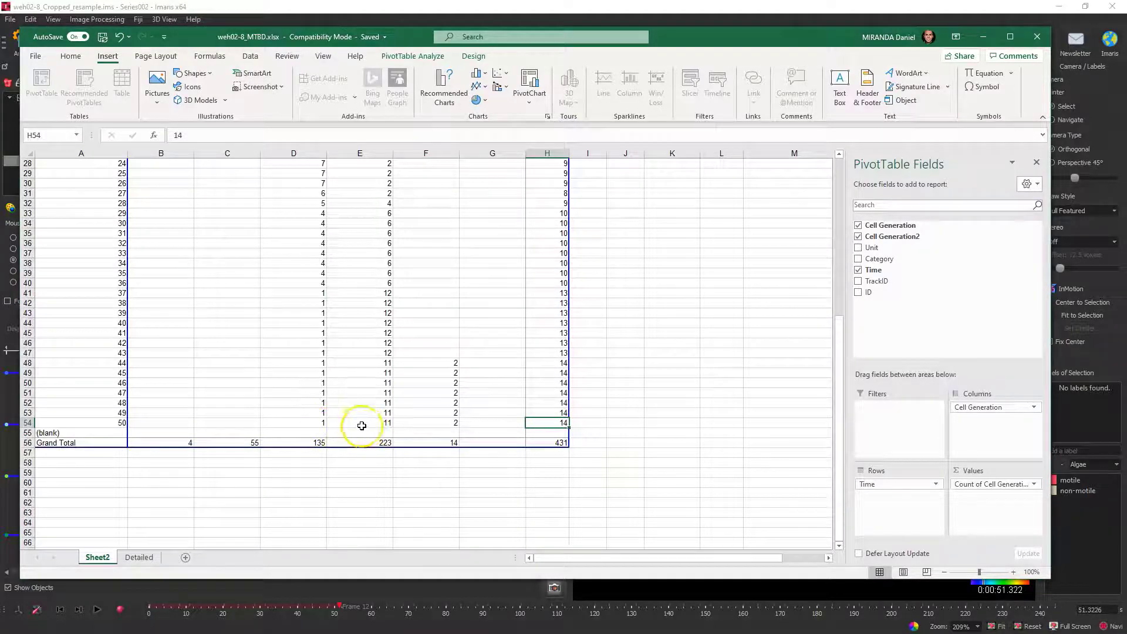
{"action": "left_click", "coordinate": [381, 425]}
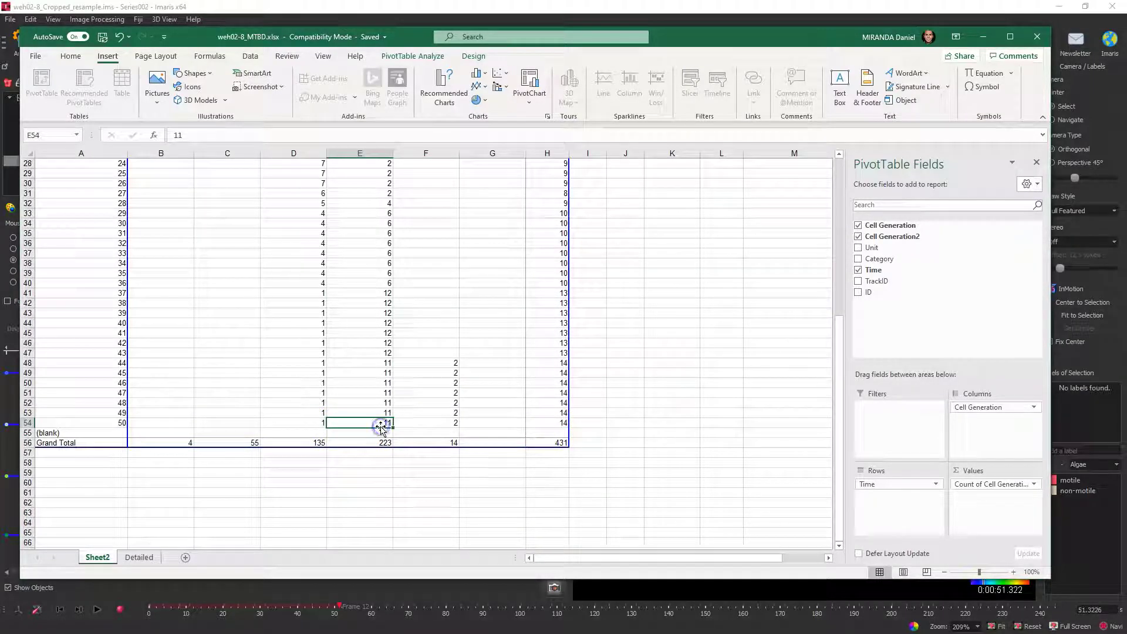
{"action": "left_click", "coordinate": [443, 424]}
{"action": "left_click", "coordinate": [323, 425]}
Step: Trace the generation 2 column through the pivot table and check its count at time point 37
{"action": "scroll", "coordinate": [370, 397], "scroll_direction": "up", "scroll_amount": 9}
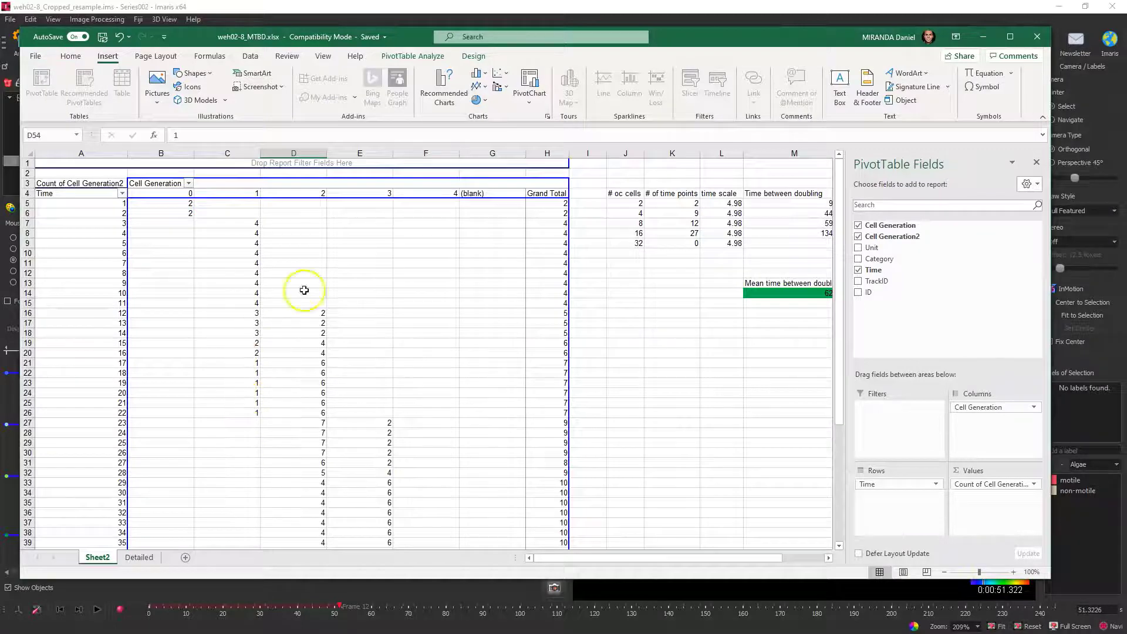
{"action": "scroll", "coordinate": [317, 358], "scroll_direction": "down", "scroll_amount": 8}
{"action": "scroll", "coordinate": [326, 317], "scroll_direction": "up", "scroll_amount": 3}
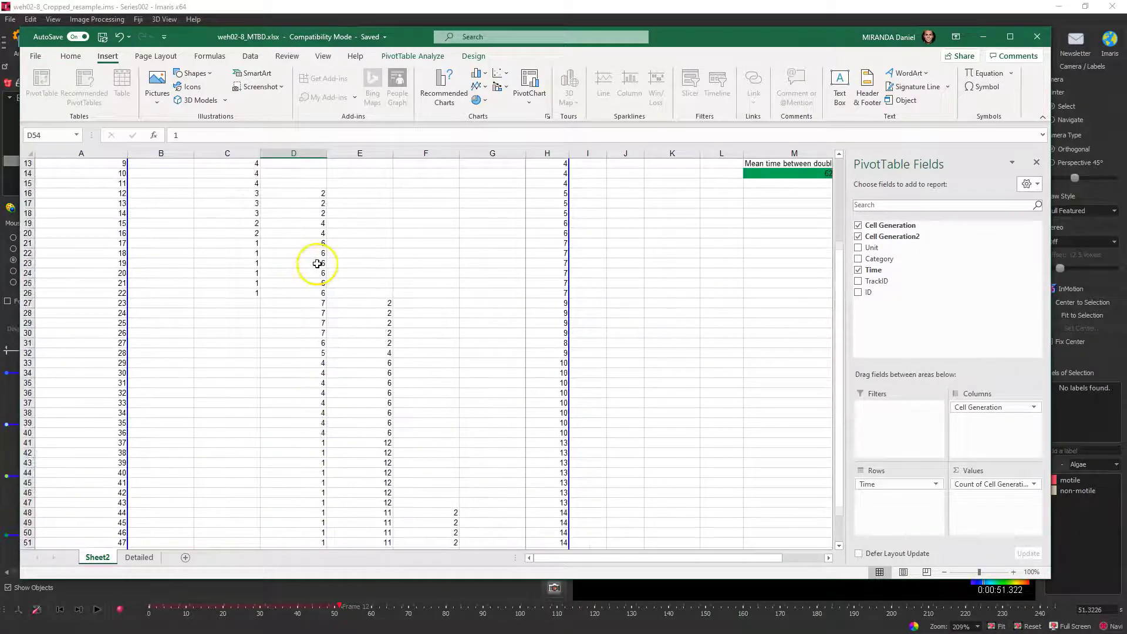
{"action": "scroll", "coordinate": [373, 376], "scroll_direction": "down", "scroll_amount": 5}
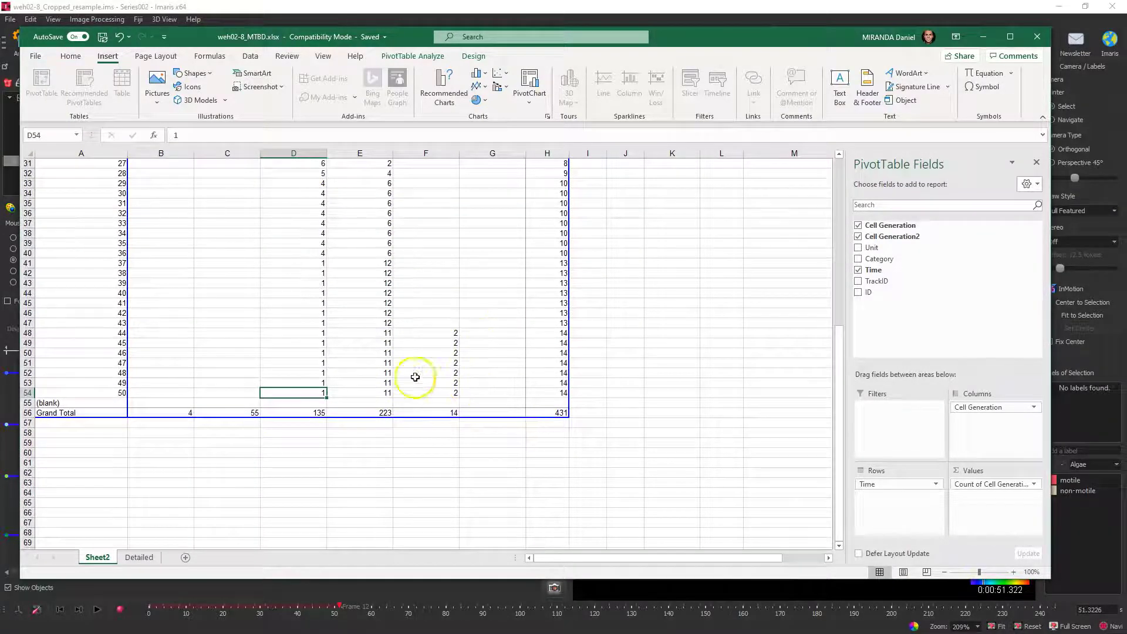
{"action": "scroll", "coordinate": [364, 387], "scroll_direction": "up", "scroll_amount": 4}
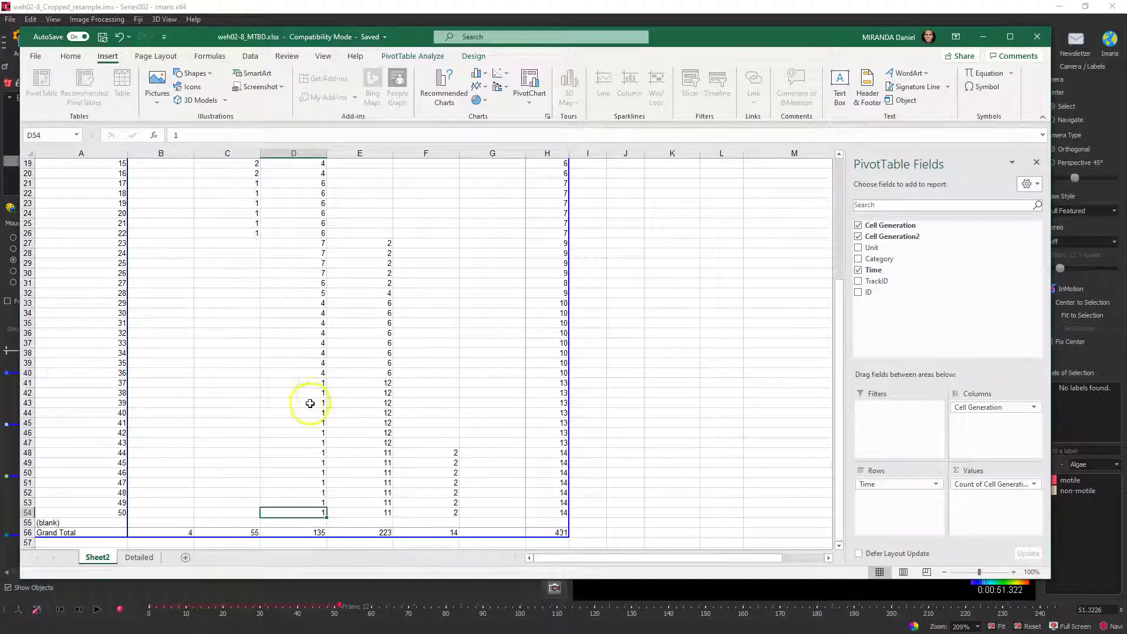
{"action": "left_click", "coordinate": [315, 384]}
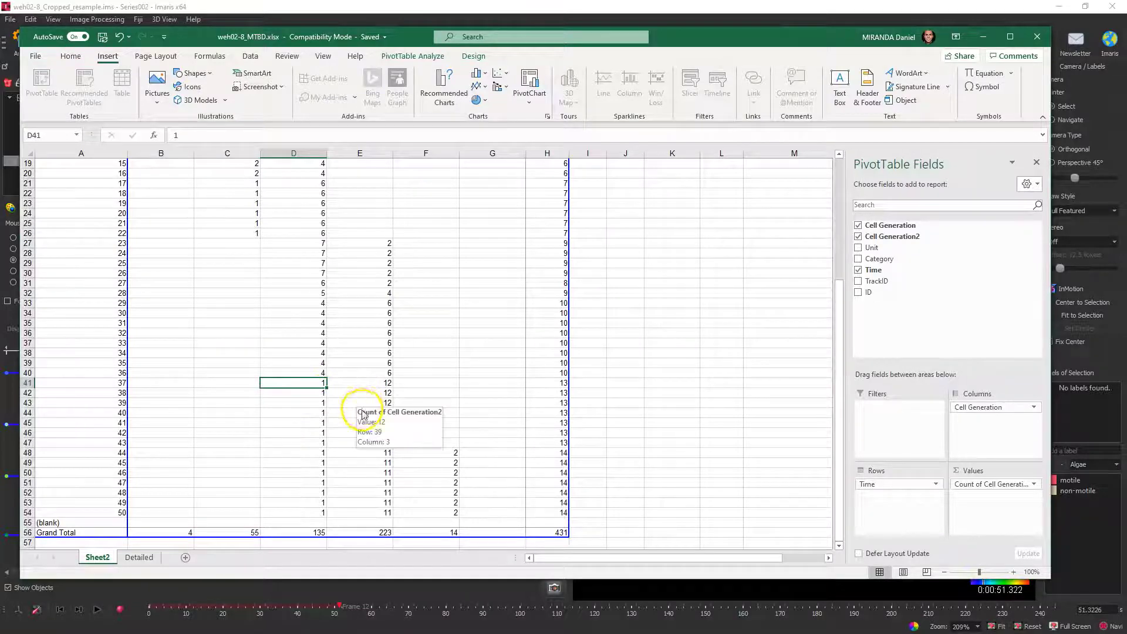
Step: Review each cell-number value in J5:J9 of the doubling-time table beside the pivot table
{"action": "scroll", "coordinate": [376, 411], "scroll_direction": "up", "scroll_amount": 6}
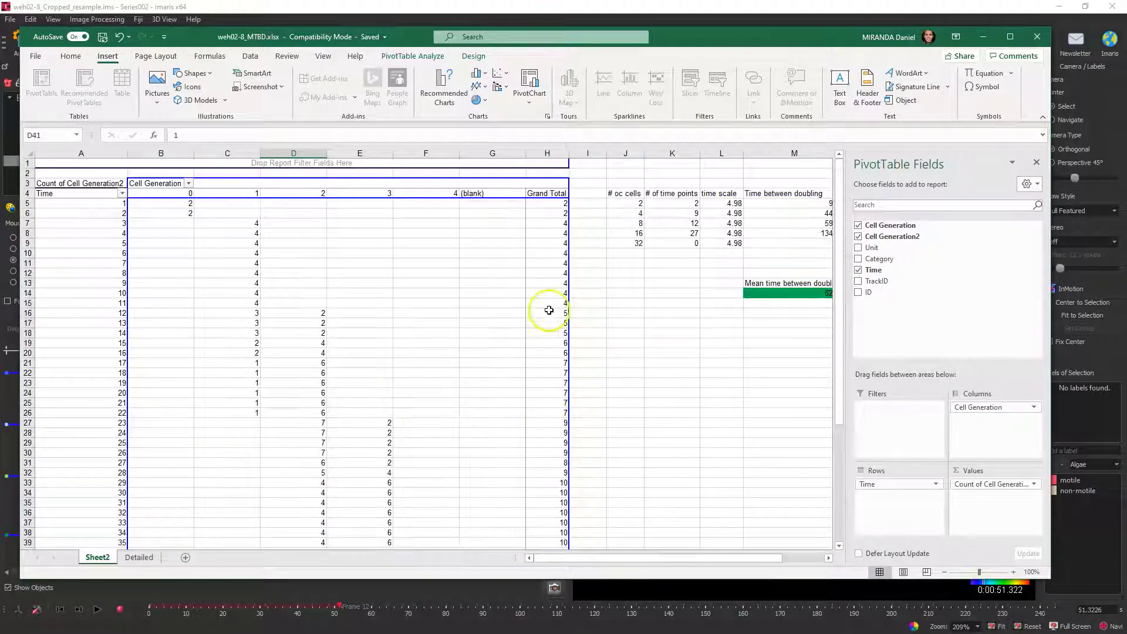
{"action": "left_click", "coordinate": [634, 203]}
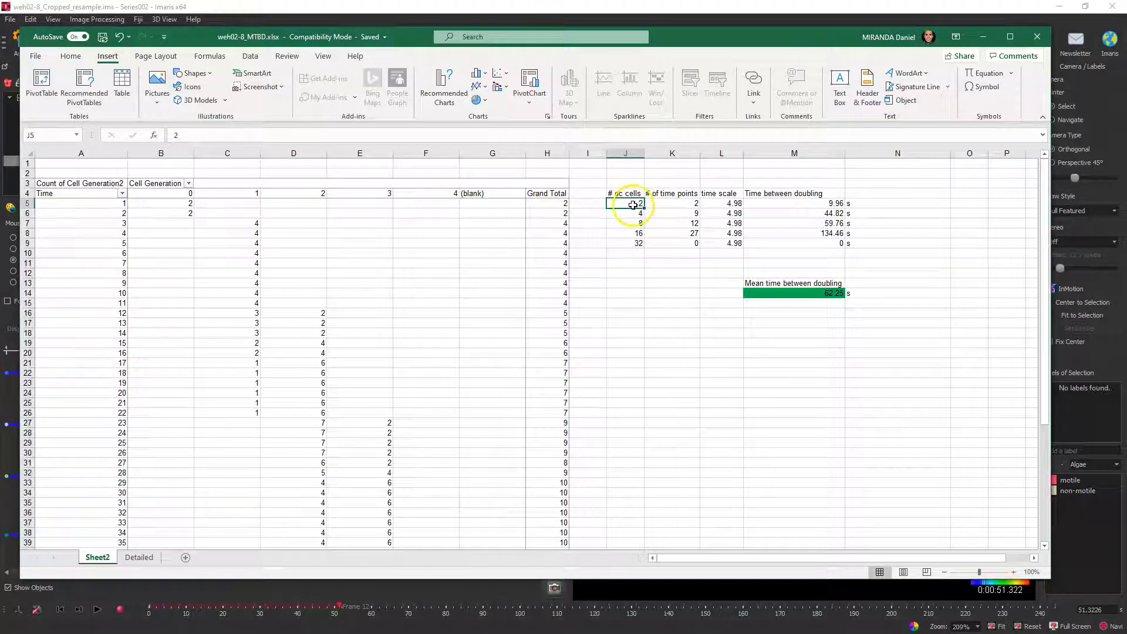
{"action": "left_click", "coordinate": [634, 213]}
{"action": "left_click", "coordinate": [634, 223]}
{"action": "left_click", "coordinate": [633, 233]}
{"action": "left_click", "coordinate": [628, 242]}
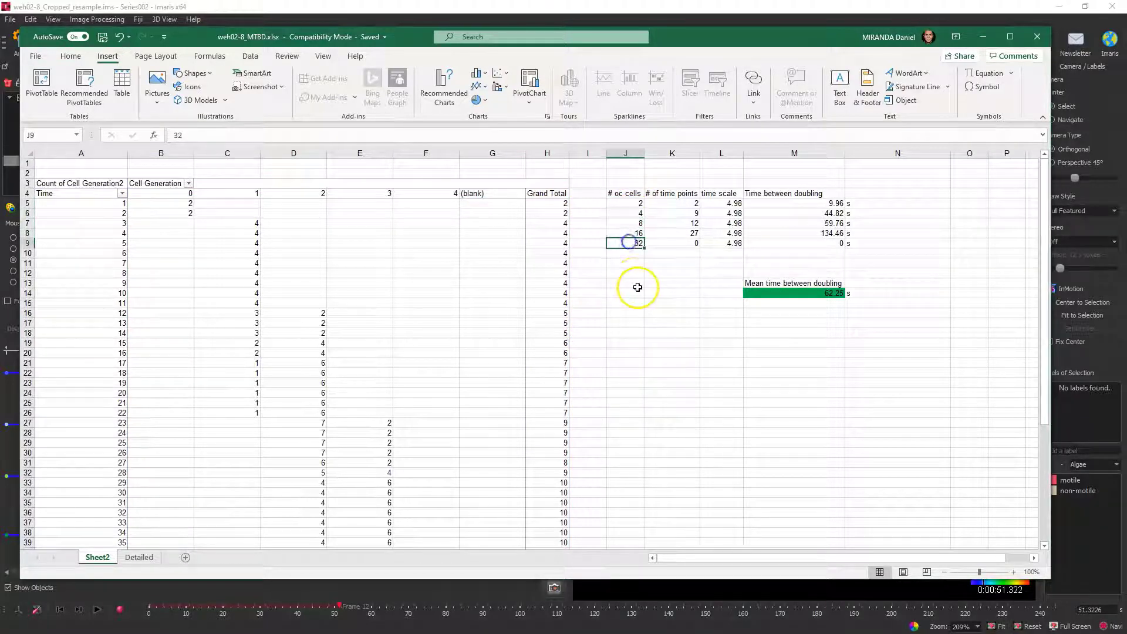
Step: Examine the COUNTIF and COUNTIFS formulas for the number of time points in K5:K9 and the time scale value in L5
{"action": "left_click", "coordinate": [678, 206]}
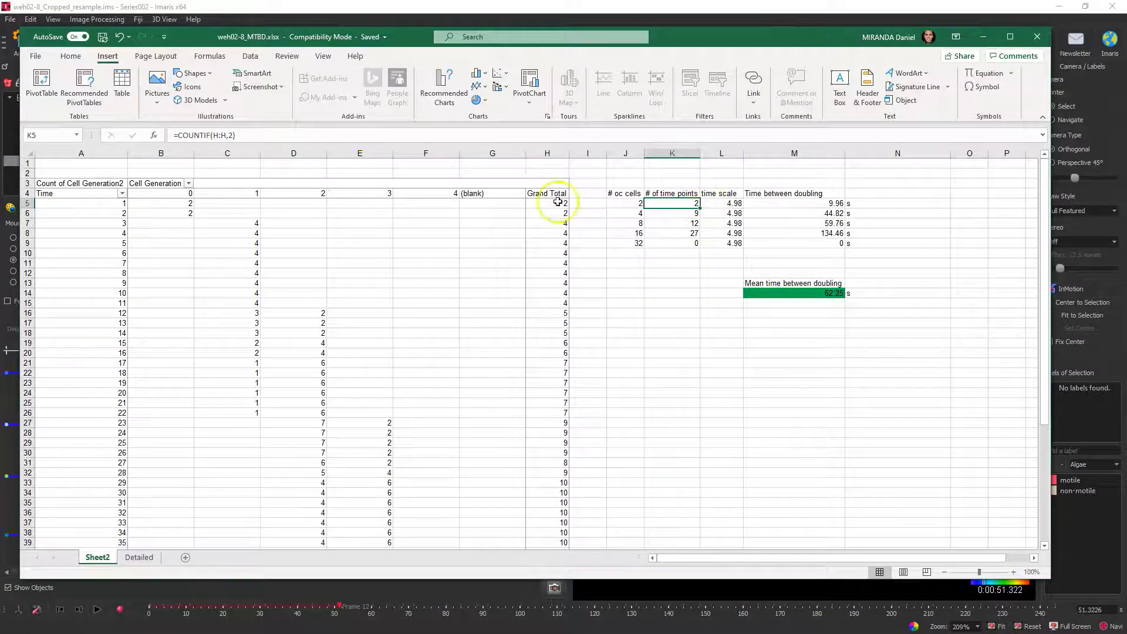
{"action": "left_click", "coordinate": [688, 213]}
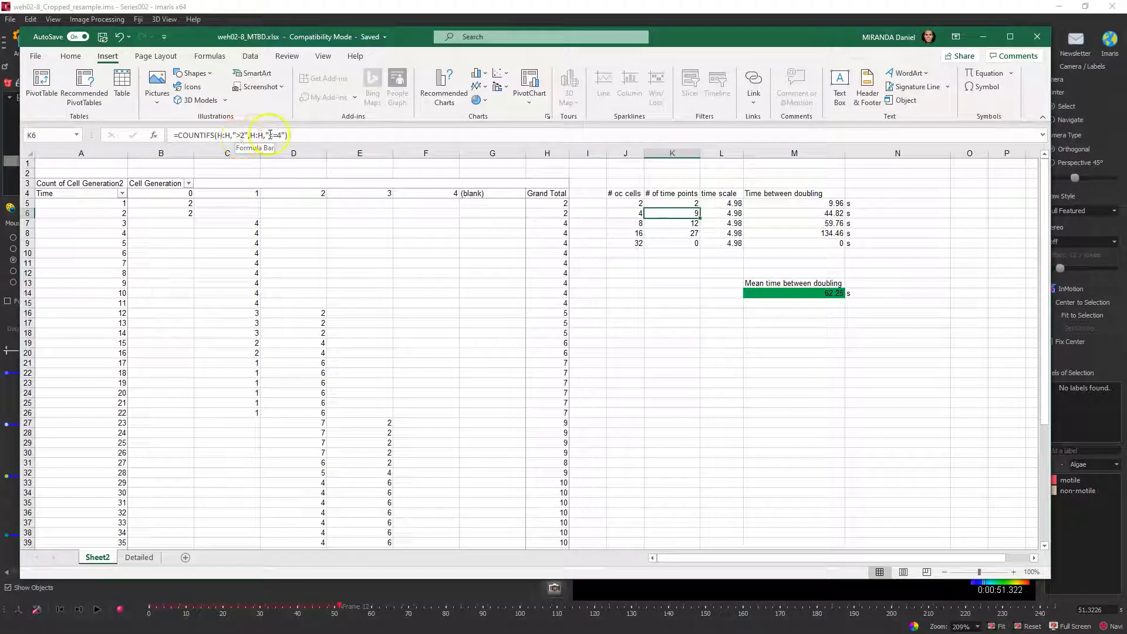
{"action": "left_click", "coordinate": [686, 226]}
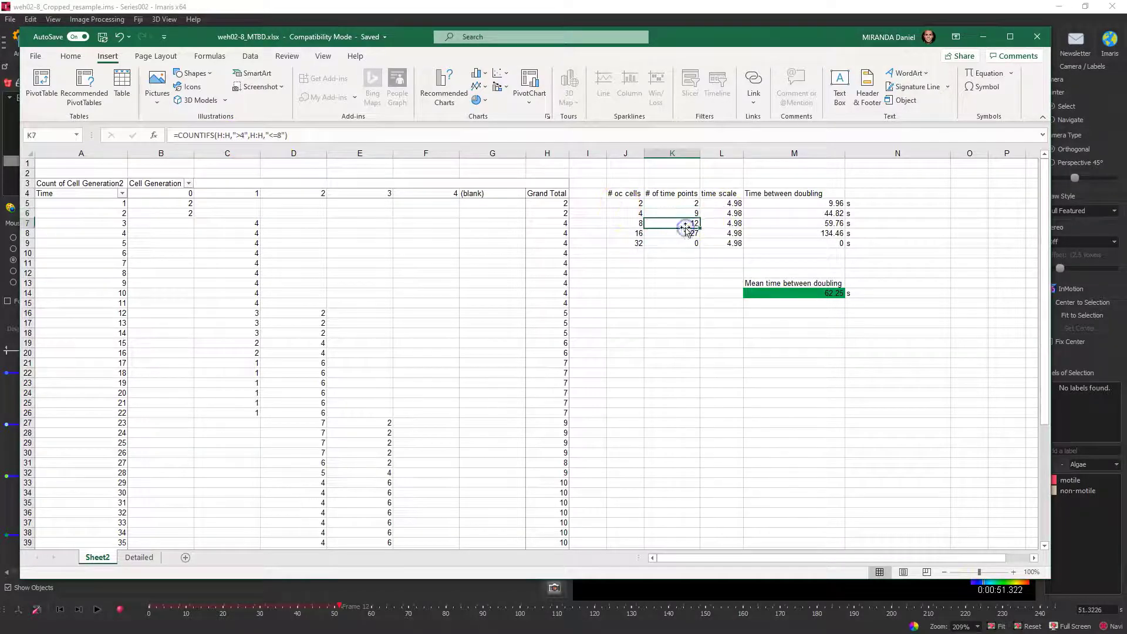
{"action": "left_click", "coordinate": [686, 233]}
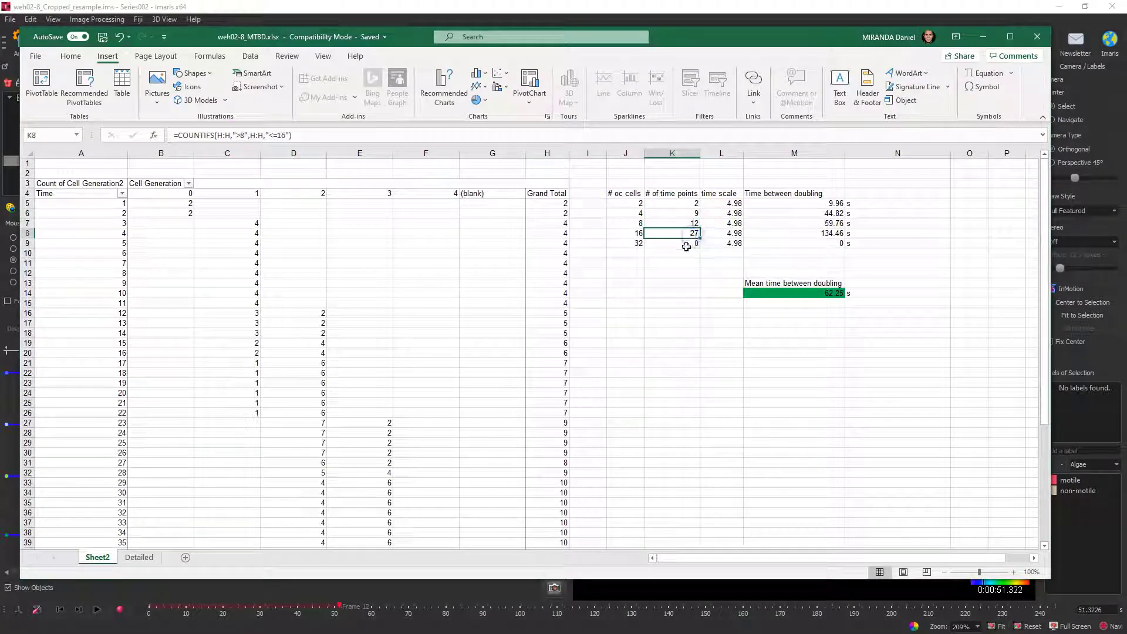
{"action": "left_click", "coordinate": [684, 243]}
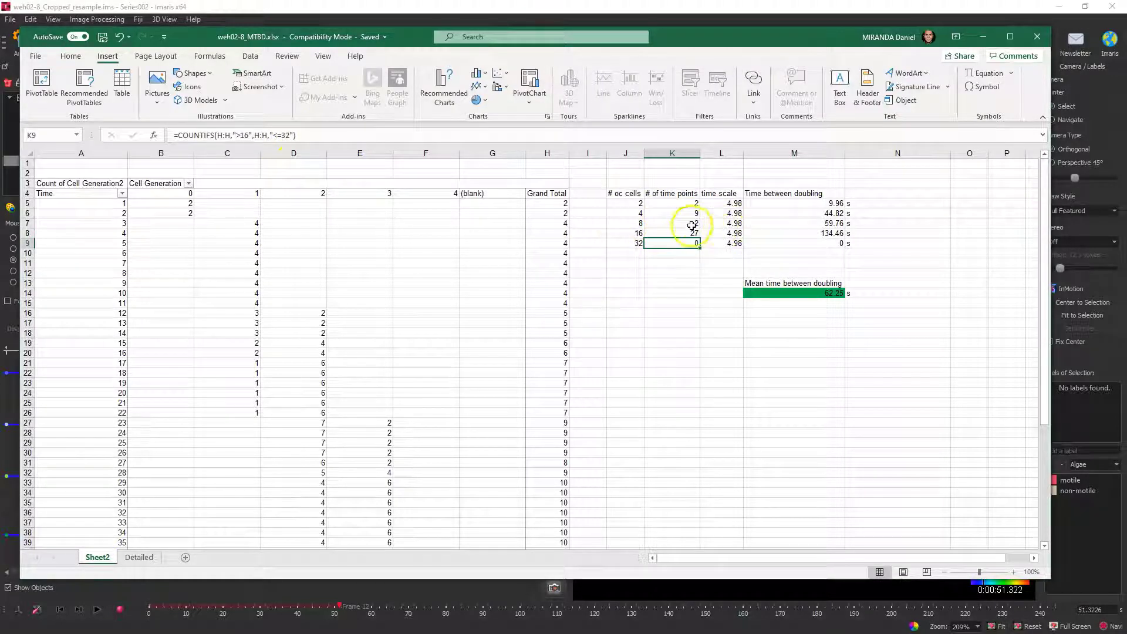
{"action": "left_click", "coordinate": [729, 203]}
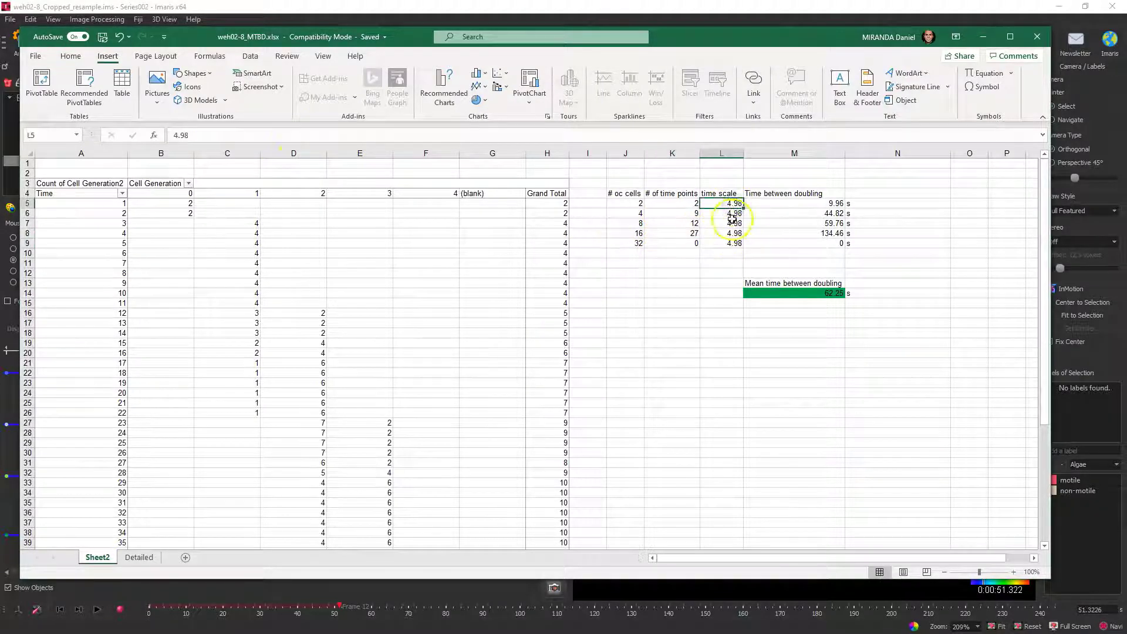
{"action": "left_click", "coordinate": [684, 203]}
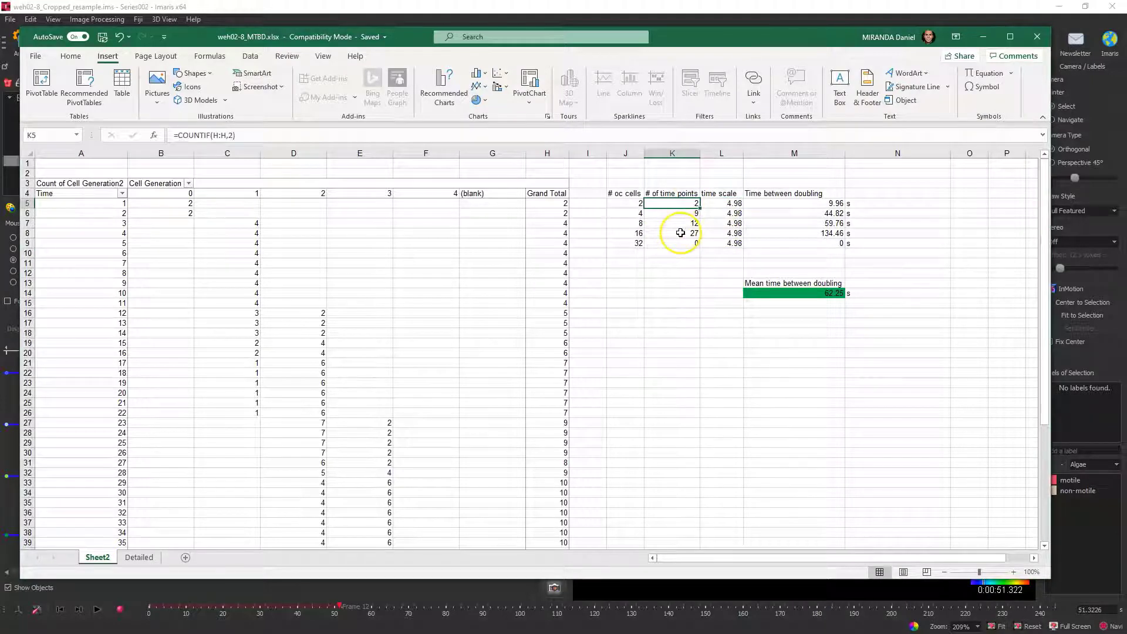
Step: Examine the time between doubling formula in M5, the mean's AVERAGE formula in M14 and the time scale value in L6
{"action": "left_click", "coordinate": [833, 204]}
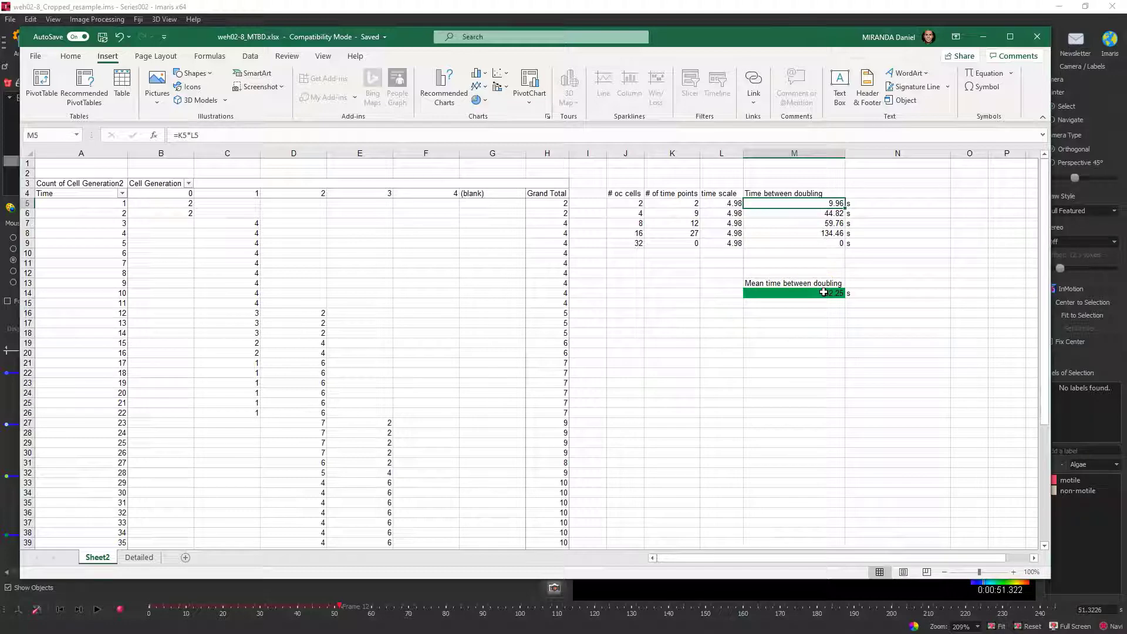
{"action": "left_click", "coordinate": [821, 295]}
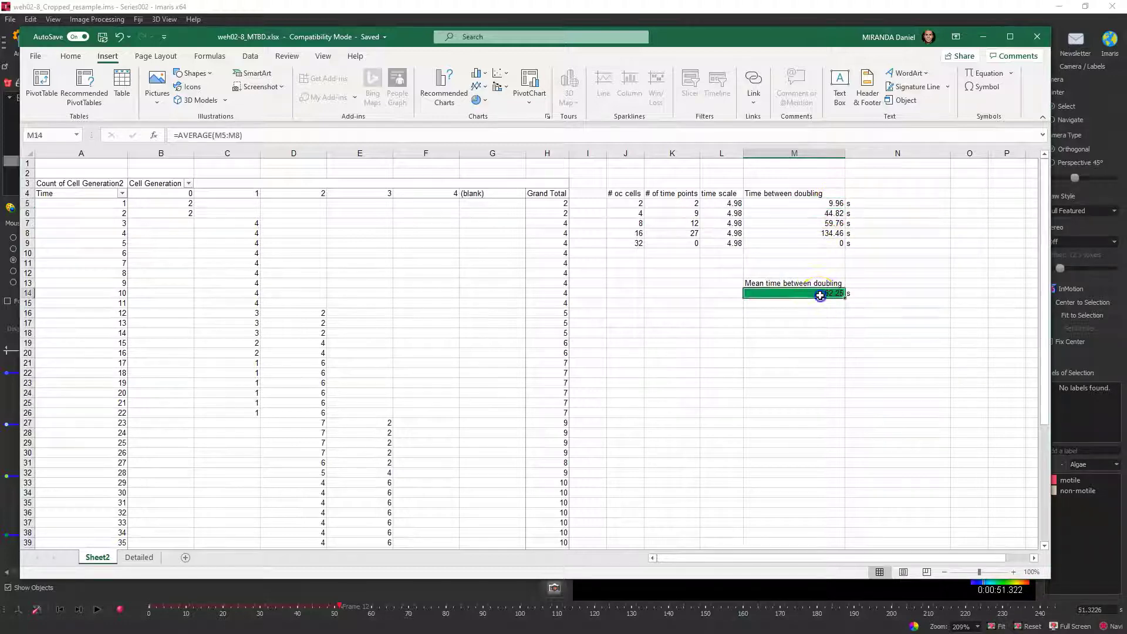
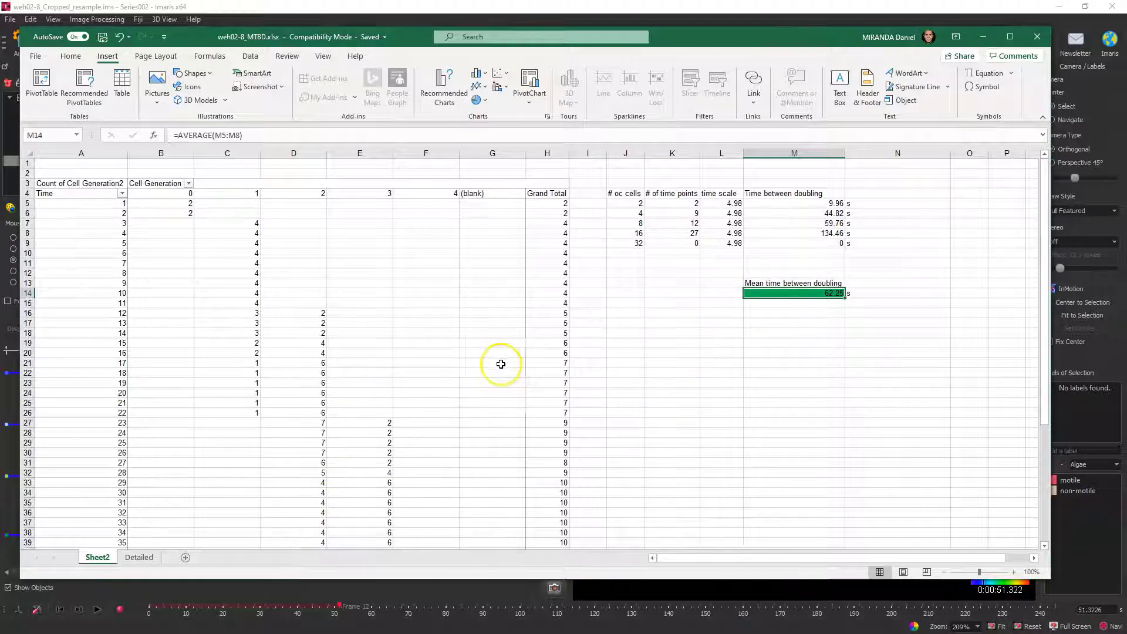
{"action": "scroll", "coordinate": [502, 364], "scroll_direction": "down", "scroll_amount": 2}
{"action": "scroll", "coordinate": [501, 364], "scroll_direction": "up", "scroll_amount": 2}
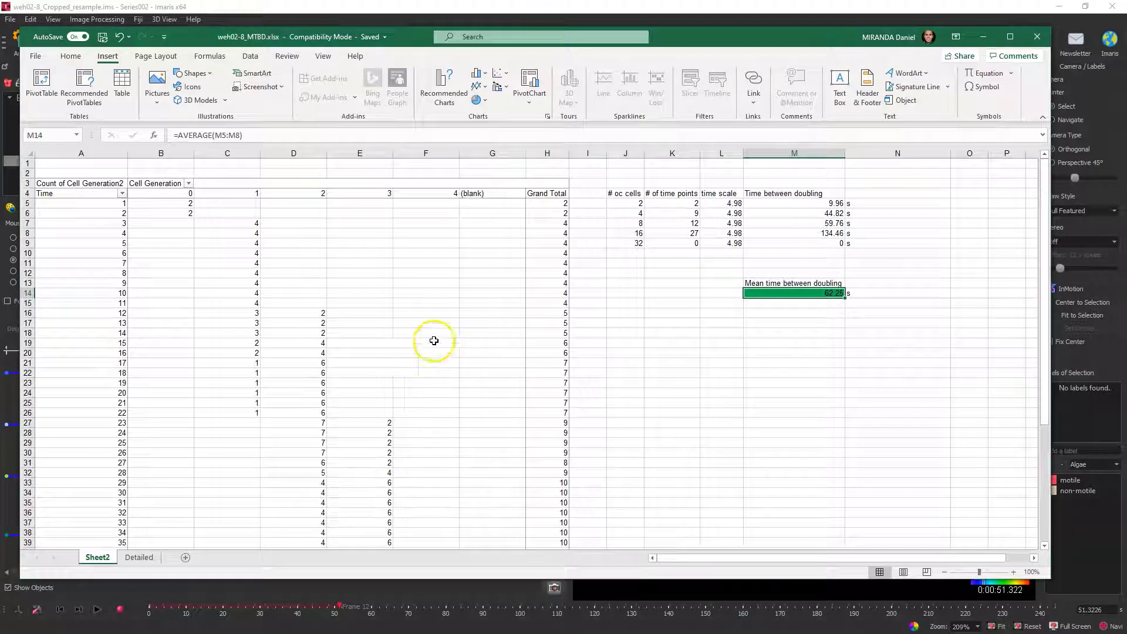
{"action": "left_click", "coordinate": [728, 213]}
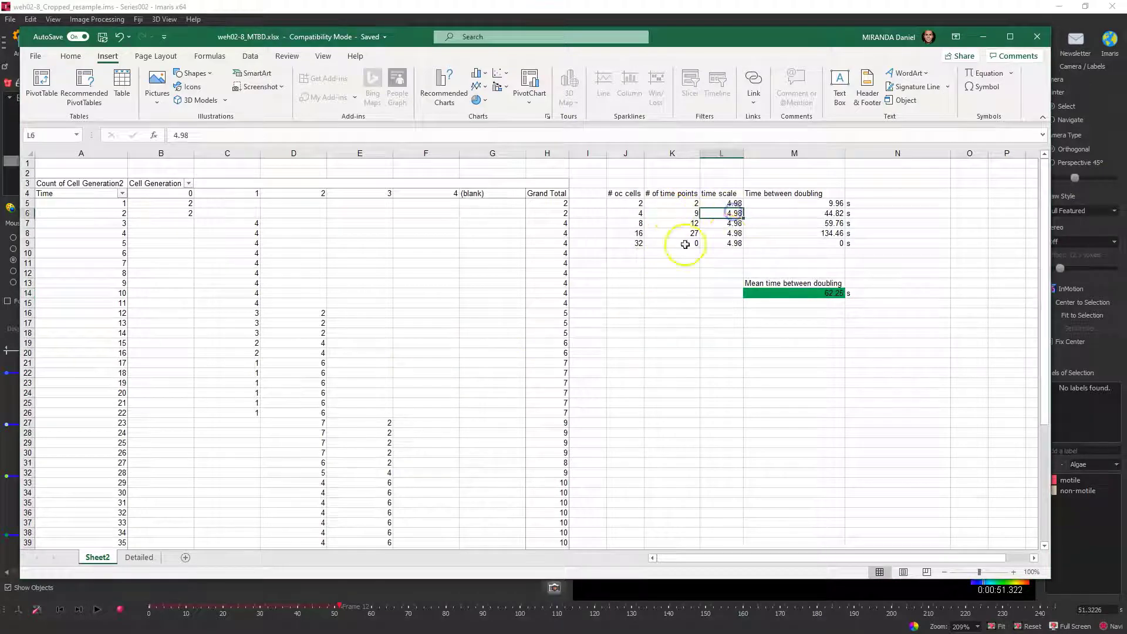
Step: Switch back to Imaris, widen the lineage panel and fit the entire lineage tree inside it
{"action": "left_click", "coordinate": [983, 37]}
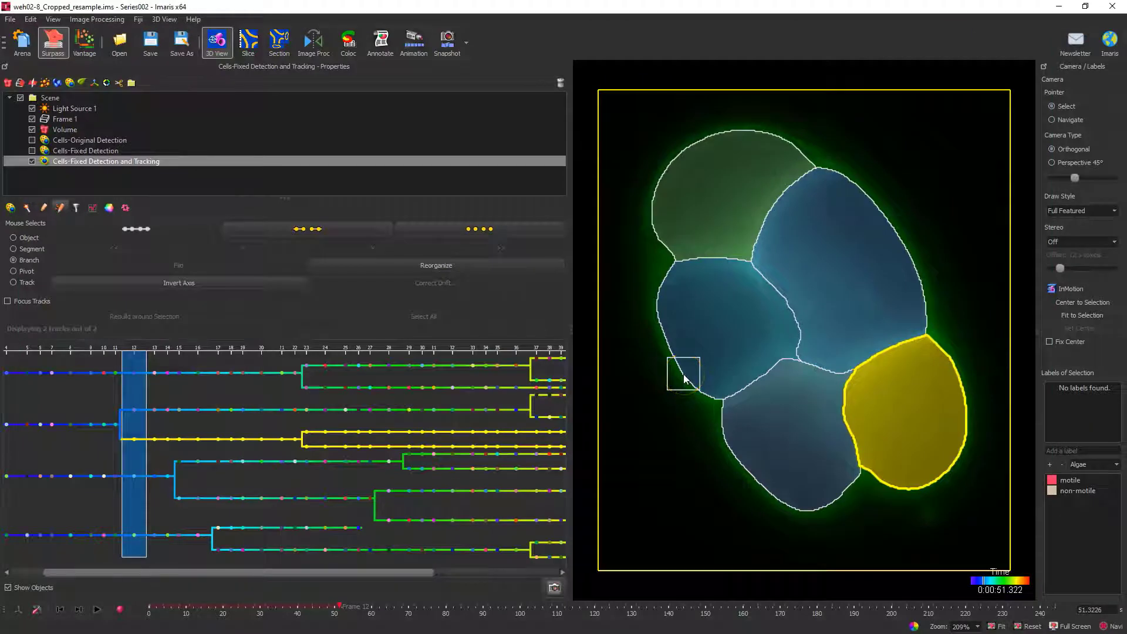
{"action": "left_click", "coordinate": [667, 393]}
{"action": "left_click_drag", "start_coordinate": [568, 420], "coordinate": [596, 418]}
{"action": "left_click", "coordinate": [437, 477]}
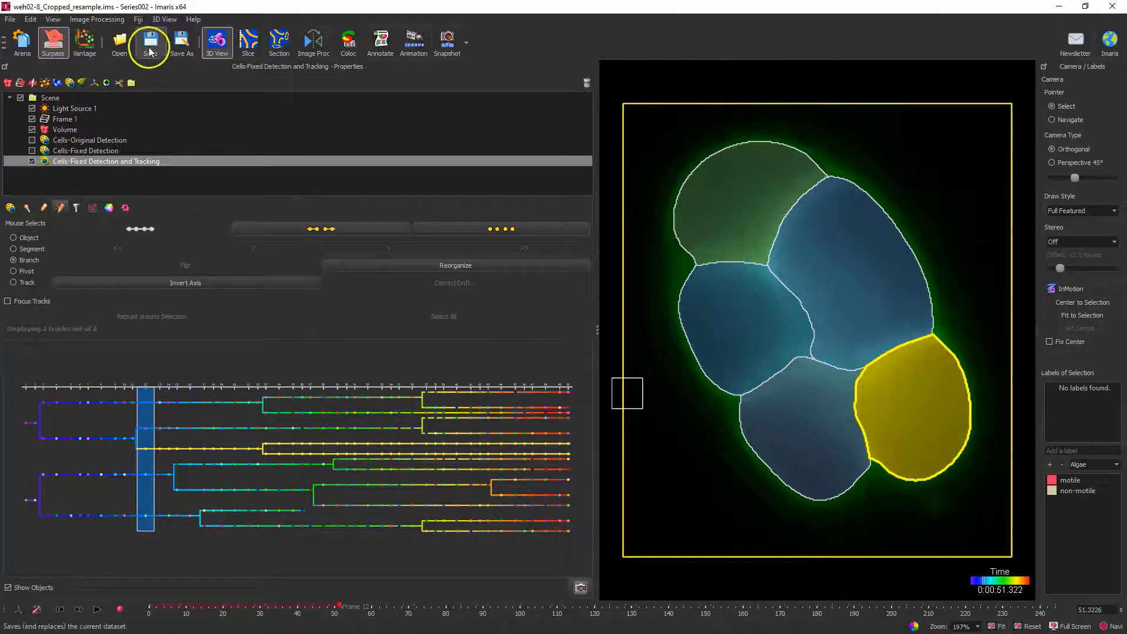
Step: Leave the embryo dataset and open Exercise 2 movie3c-resamXY.ims from the 10 Track Exercise folder
{"action": "left_click", "coordinate": [22, 42]}
{"action": "left_click", "coordinate": [655, 343]}
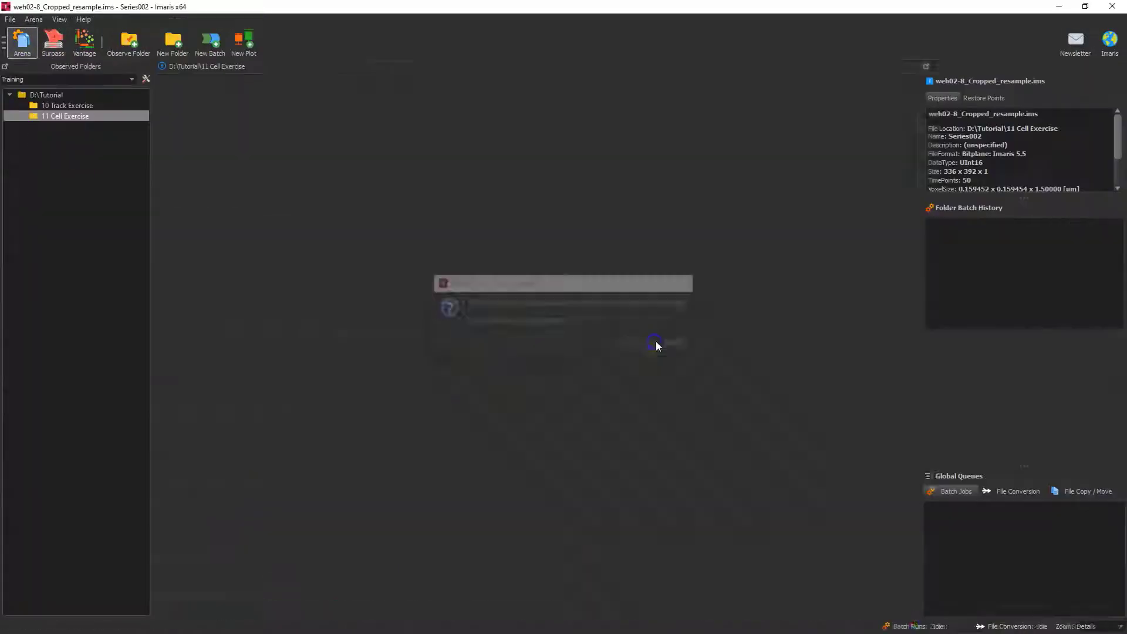
{"action": "left_click", "coordinate": [68, 107]}
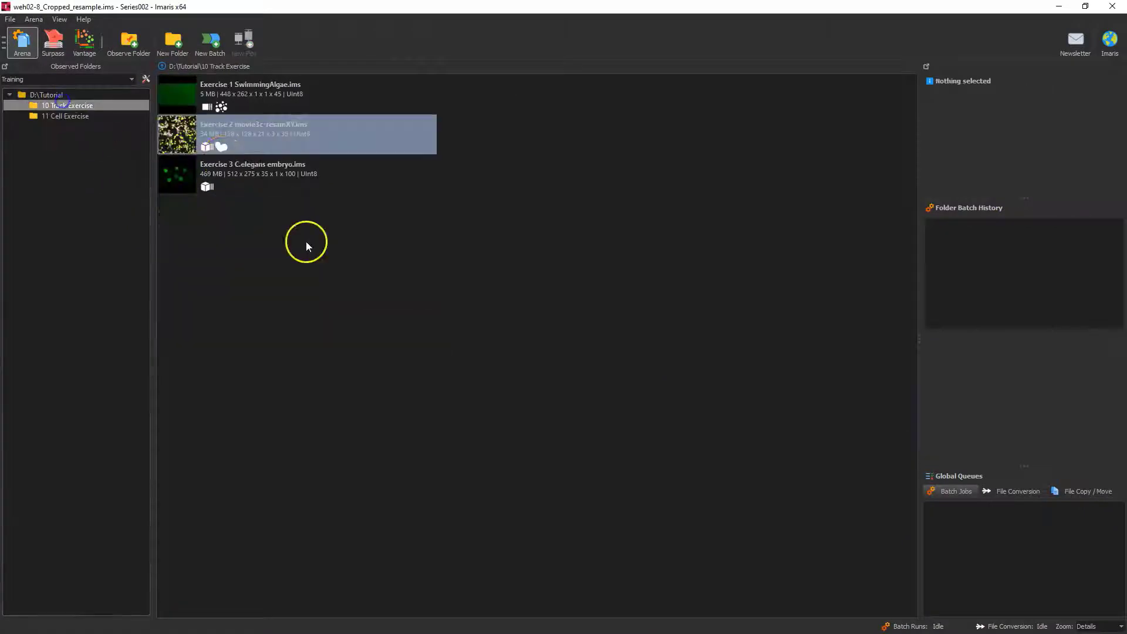
{"action": "left_click", "coordinate": [242, 135]}
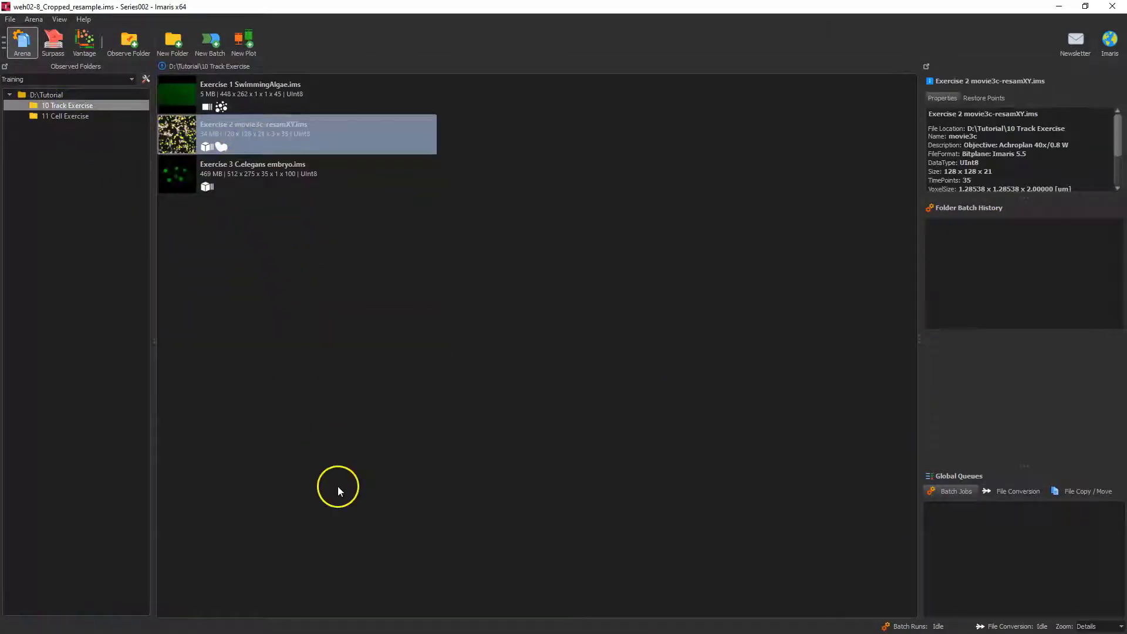
{"action": "double_click", "coordinate": [238, 145]}
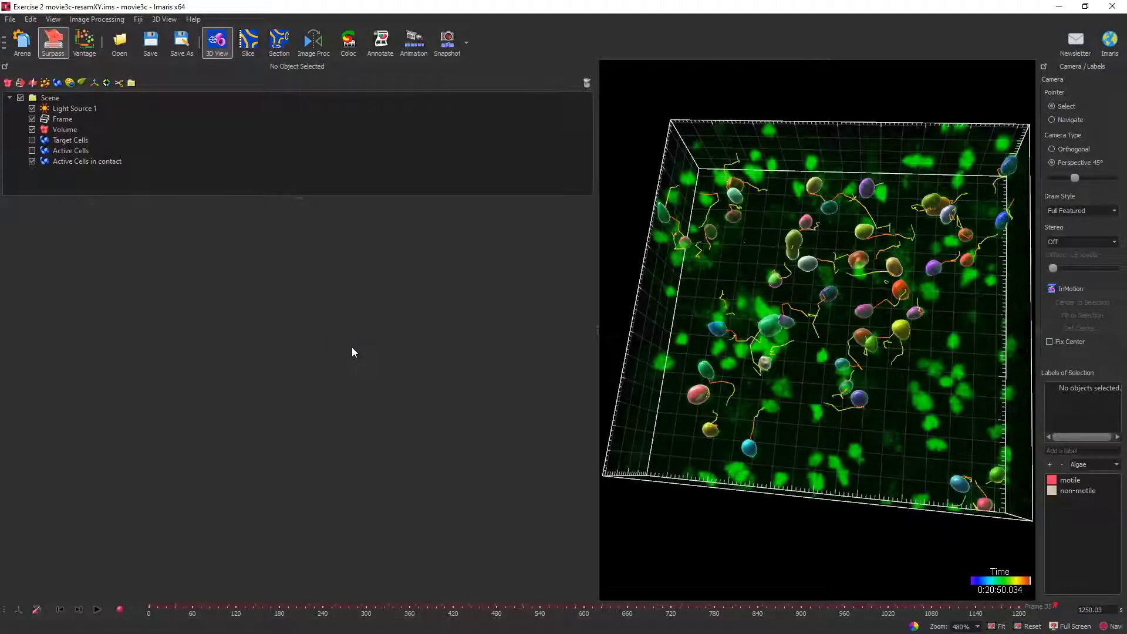
Step: Hide the Active Cells in contact surfaces and display the NDD2-T1 channel together with NDD3-T1
{"action": "left_click", "coordinate": [32, 161]}
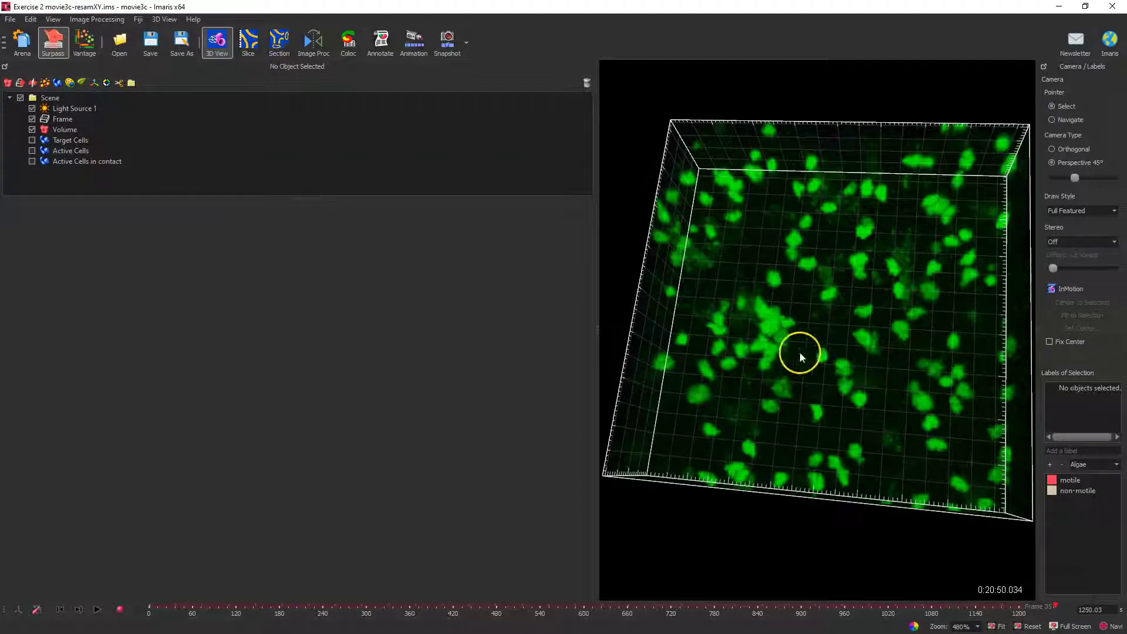
{"action": "key", "text": "ctrl+d"}
{"action": "left_click", "coordinate": [884, 98]}
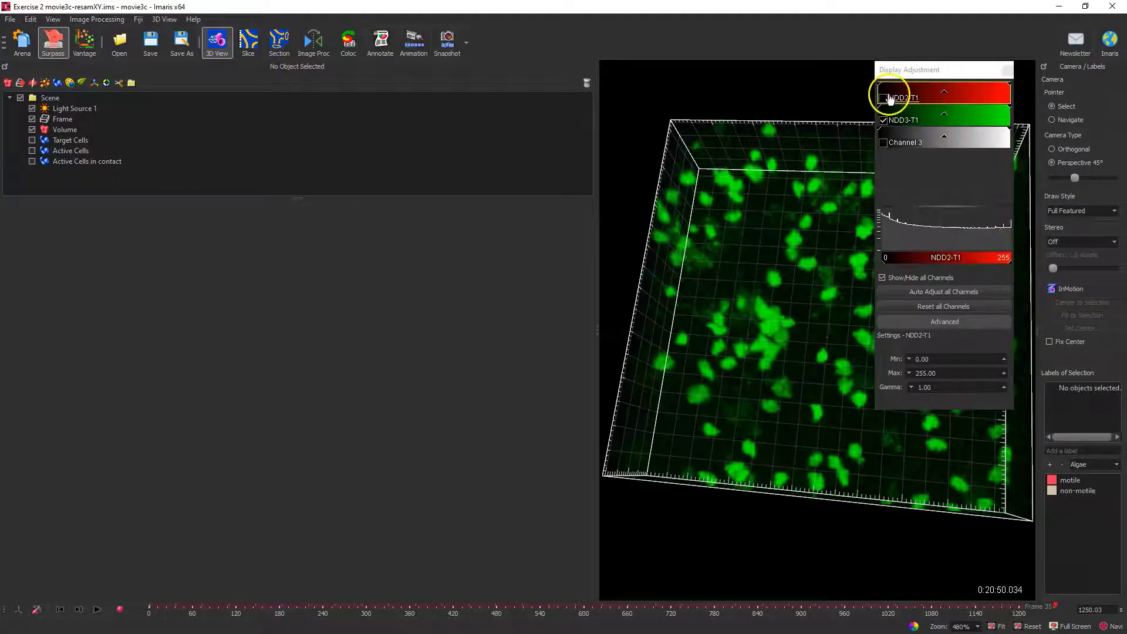
{"action": "left_click_drag", "start_coordinate": [936, 69], "coordinate": [1001, 144]}
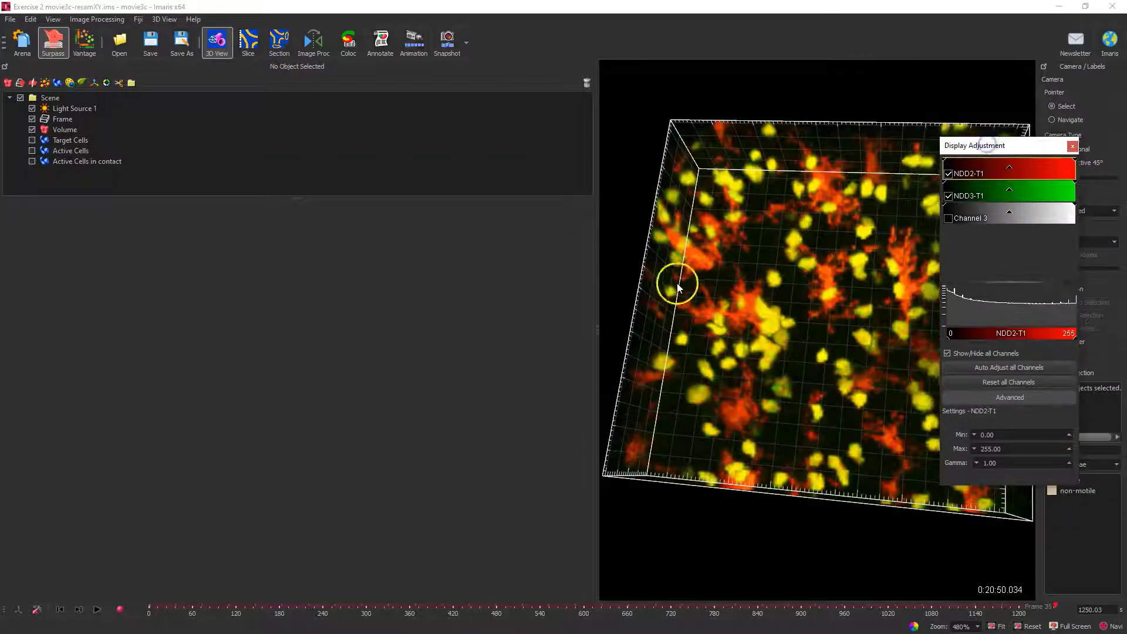
Step: Enlarge the 3D view and play the two-channel volume from the first time point to frame 21
{"action": "left_click", "coordinate": [597, 328]}
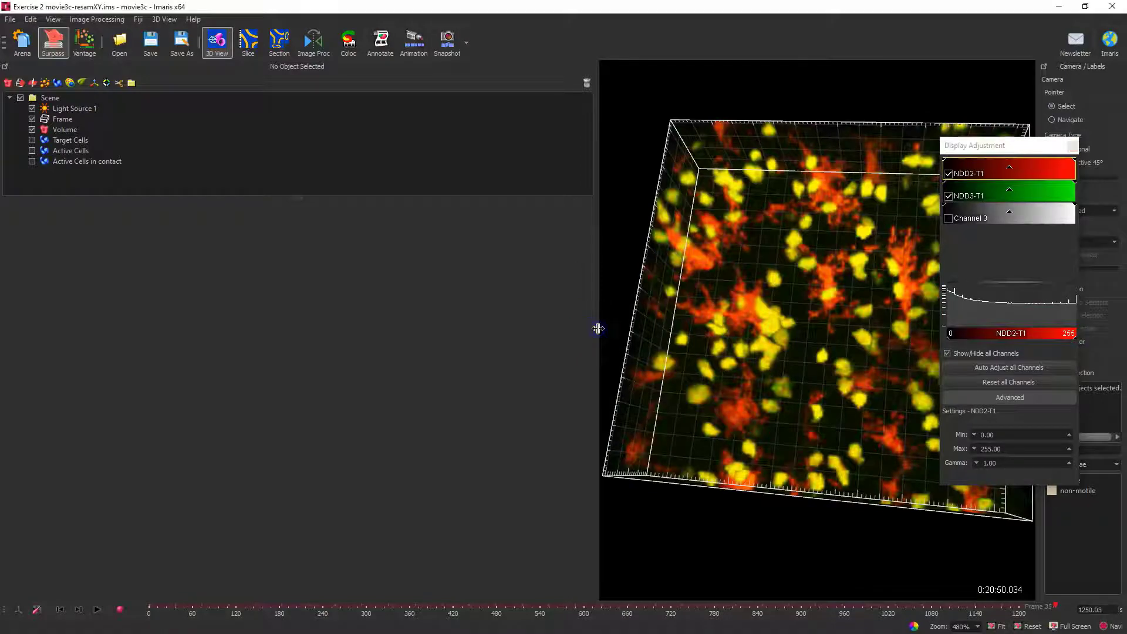
{"action": "left_click_drag", "start_coordinate": [598, 328], "coordinate": [334, 307]}
{"action": "key", "text": "Escape"}
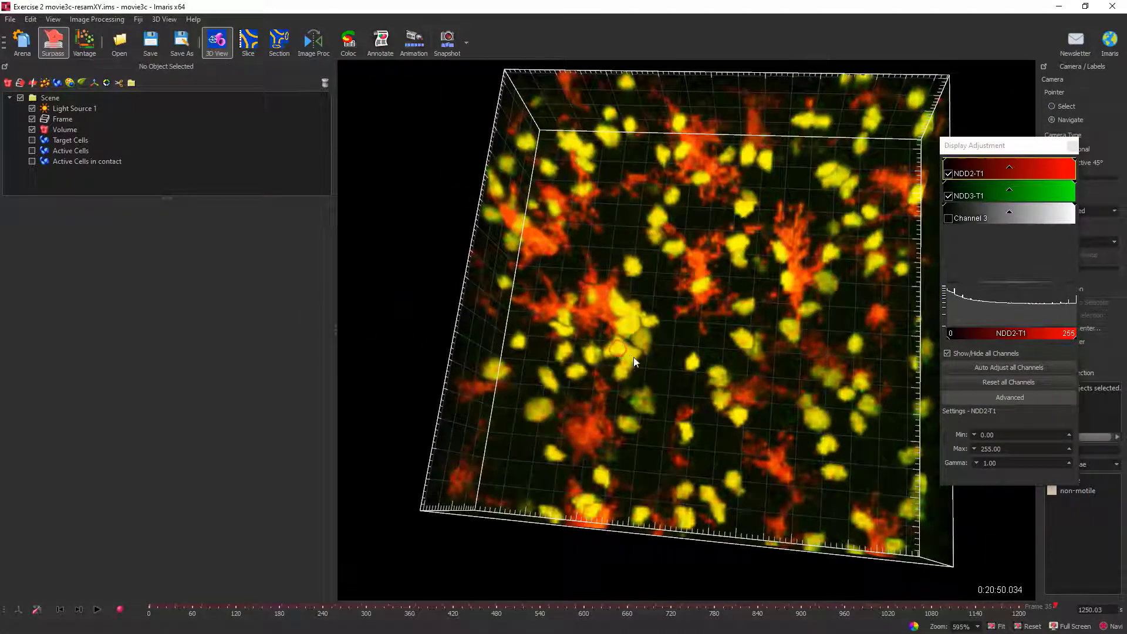
{"action": "left_click_drag", "start_coordinate": [634, 361], "coordinate": [602, 417]}
{"action": "left_click", "coordinate": [150, 605]}
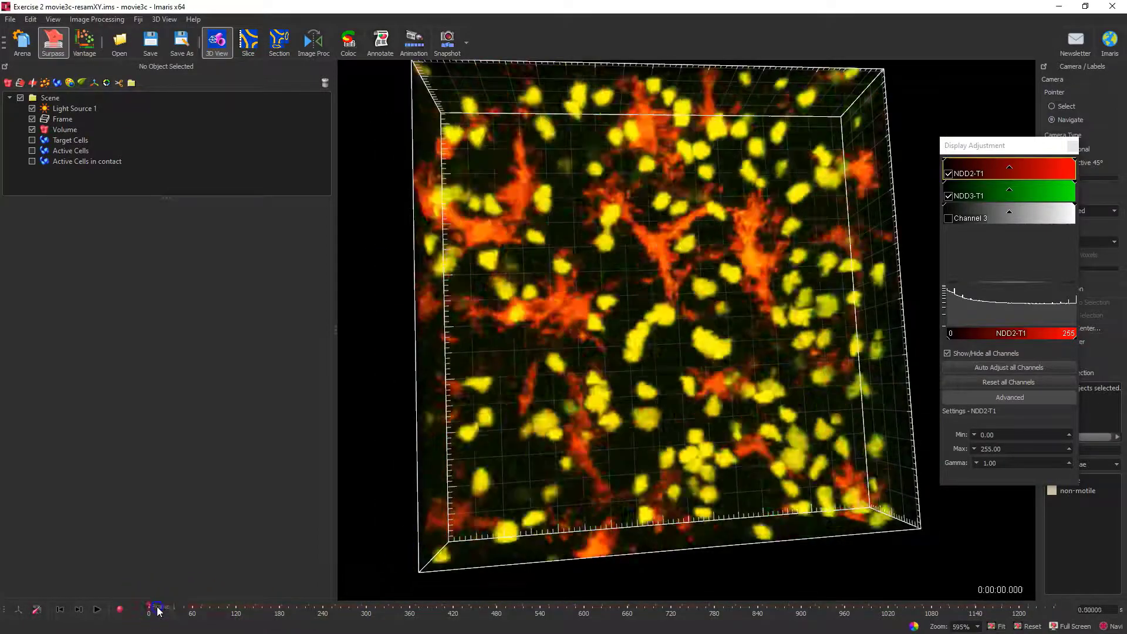
{"action": "left_click_drag", "start_coordinate": [159, 611], "coordinate": [681, 608]}
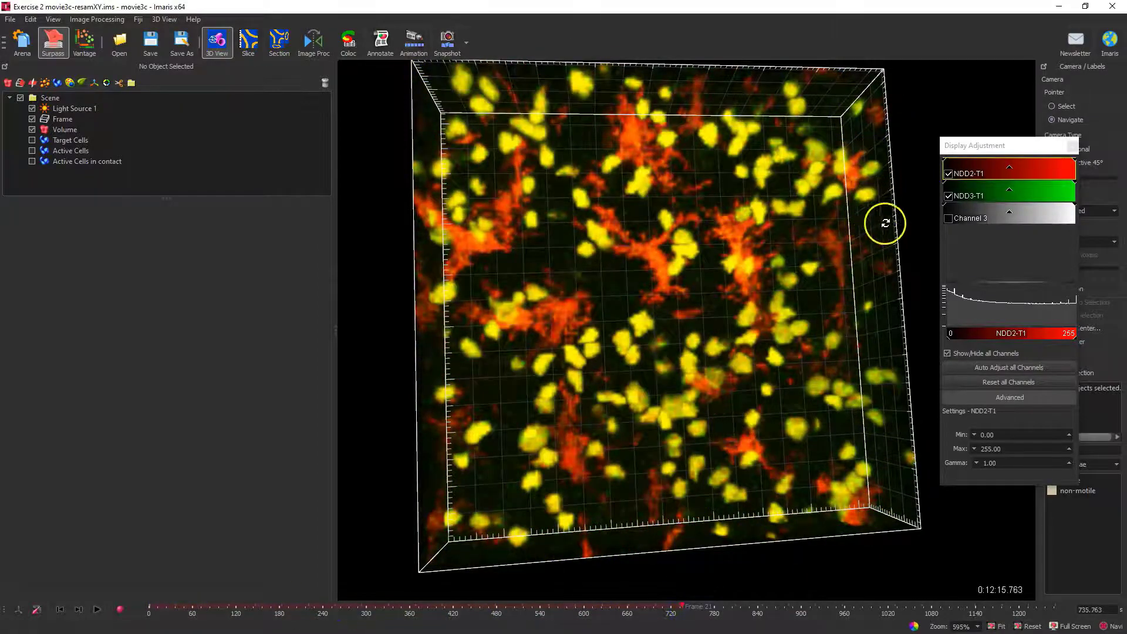
Step: Compare the NDD2-T1 and NDD3-T1 channels by viewing each one alone, then both together
{"action": "left_click", "coordinate": [948, 196]}
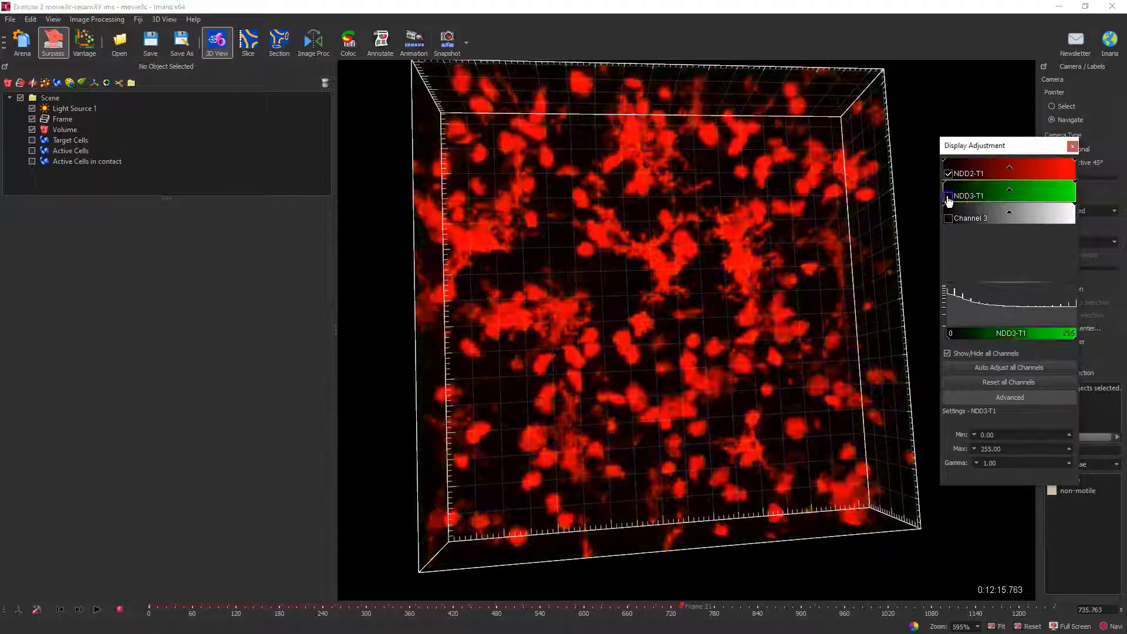
{"action": "left_click", "coordinate": [701, 461]}
{"action": "left_click", "coordinate": [948, 199]}
{"action": "left_click", "coordinate": [639, 251]}
{"action": "left_click", "coordinate": [949, 195]}
{"action": "left_click", "coordinate": [948, 174]}
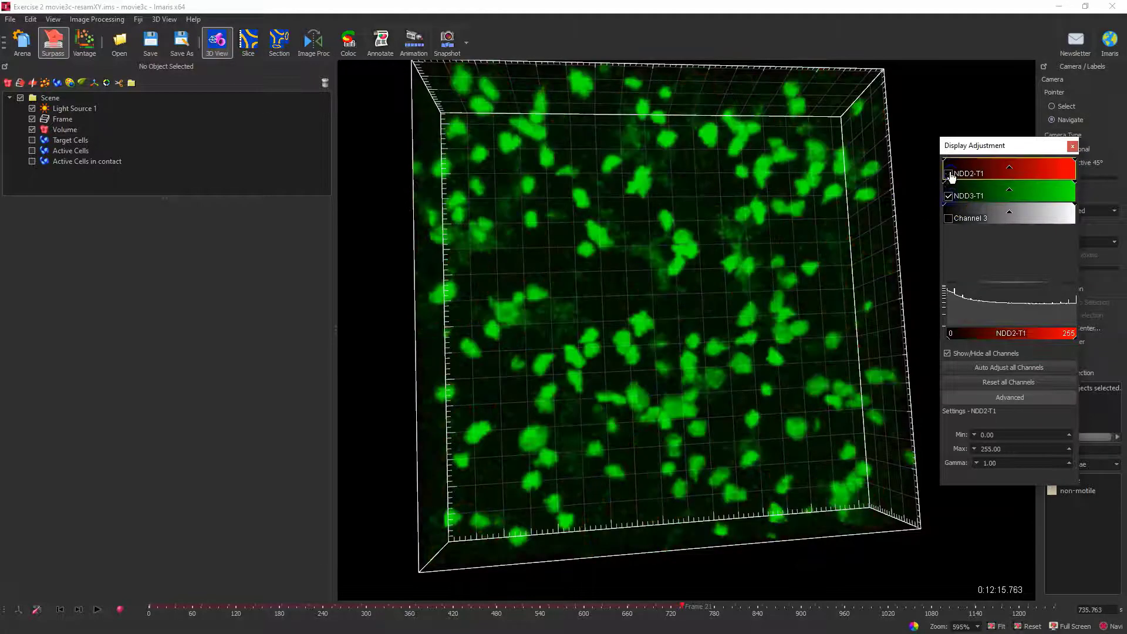
{"action": "left_click", "coordinate": [949, 174]}
Step: Display only Channel 3 of the volume, hiding NDD3-T1 and NDD2-T1
{"action": "left_click", "coordinate": [949, 218]}
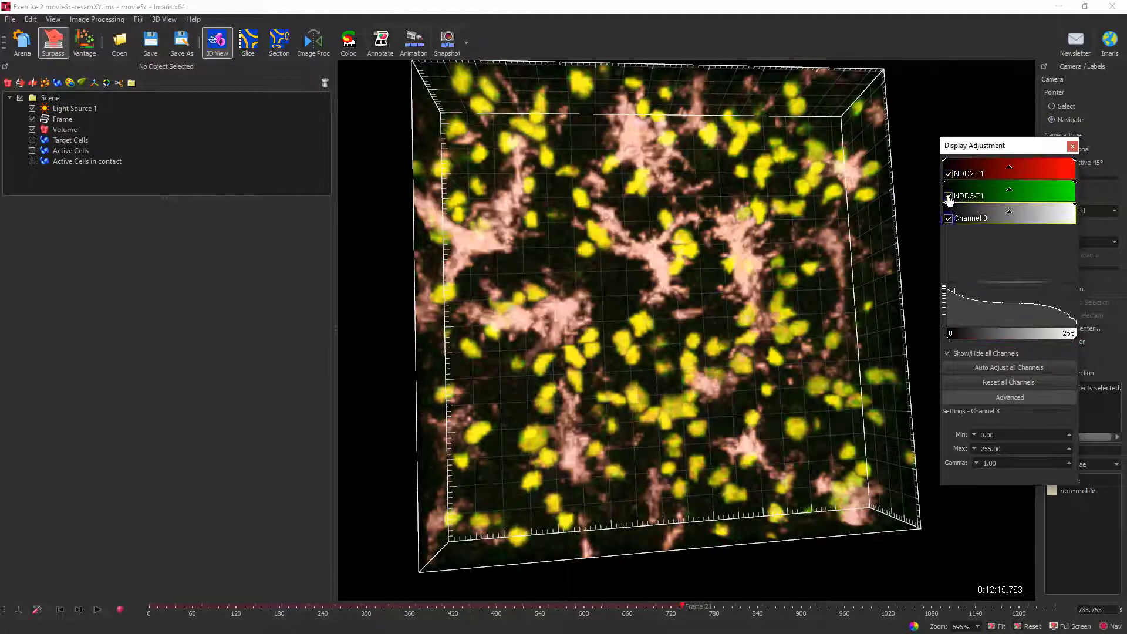
{"action": "left_click", "coordinate": [948, 196]}
{"action": "left_click", "coordinate": [948, 174]}
{"action": "left_click", "coordinate": [870, 378]}
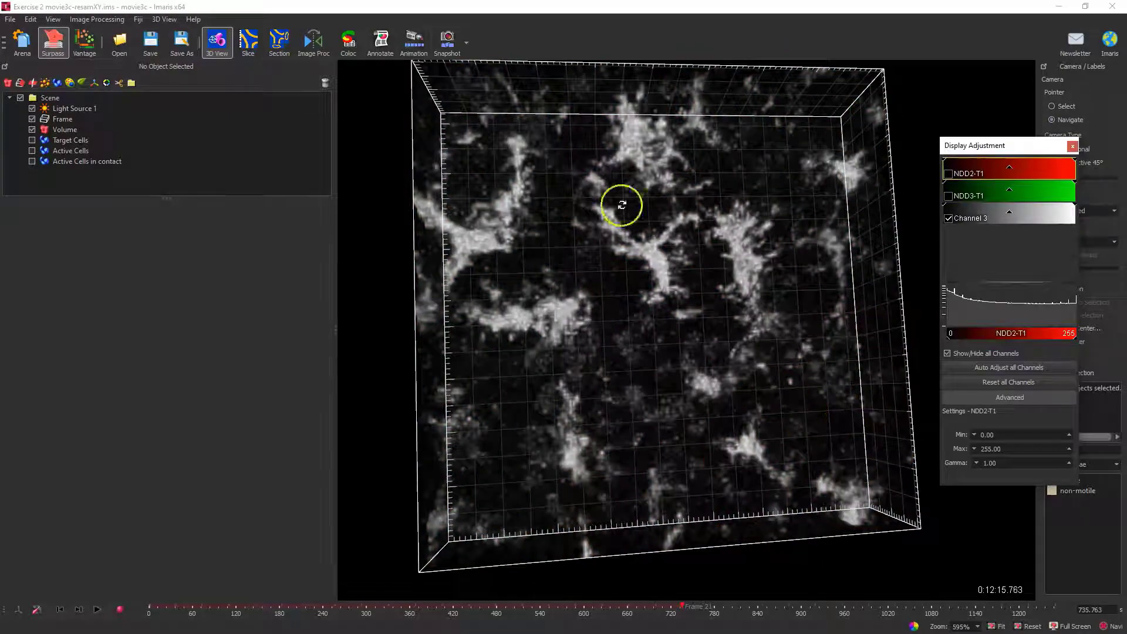
Step: Show the Target Cells surfaces over Channel 3, make the scene list taller and inspect the surfaces from several angles
{"action": "left_click", "coordinate": [32, 141]}
{"action": "left_click", "coordinate": [32, 141]}
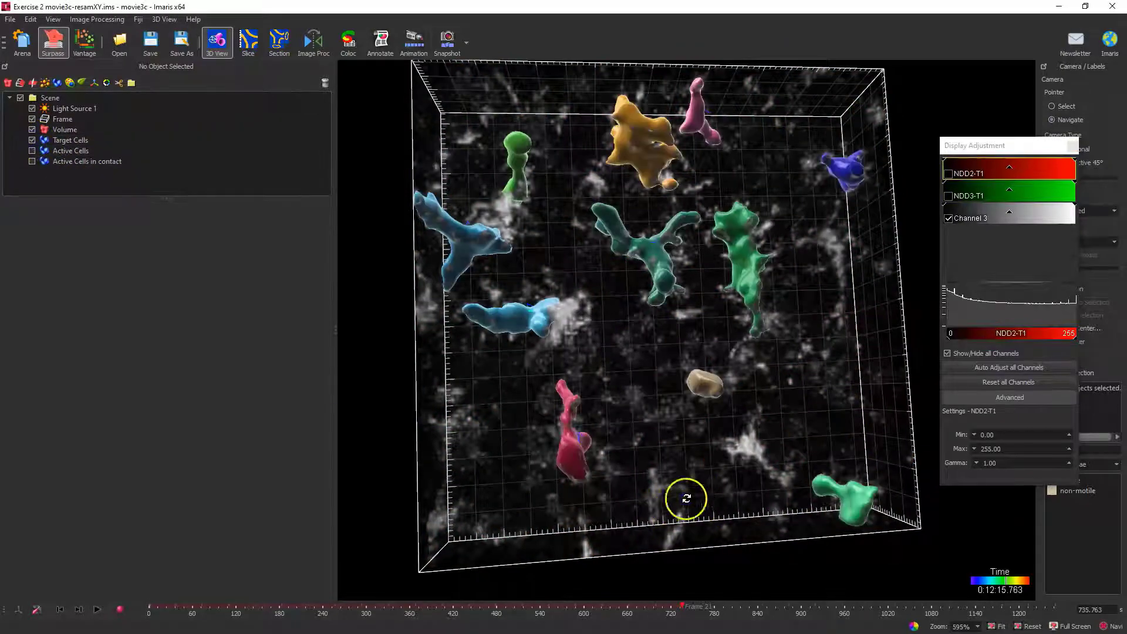
{"action": "left_click_drag", "start_coordinate": [685, 495], "coordinate": [540, 308]}
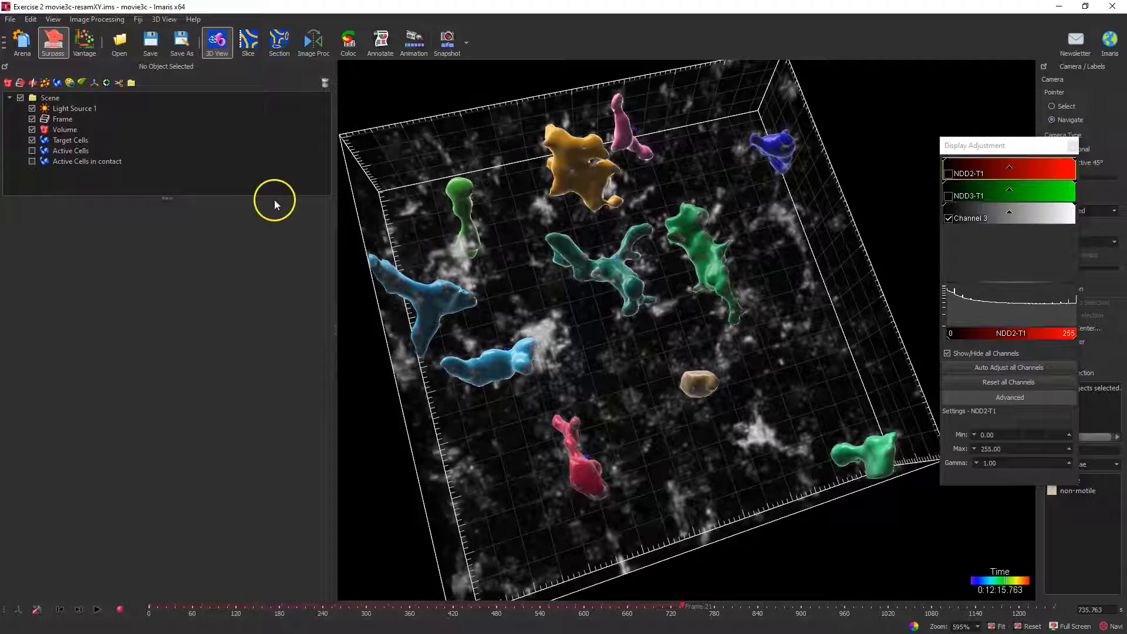
{"action": "left_click_drag", "start_coordinate": [274, 197], "coordinate": [288, 273]}
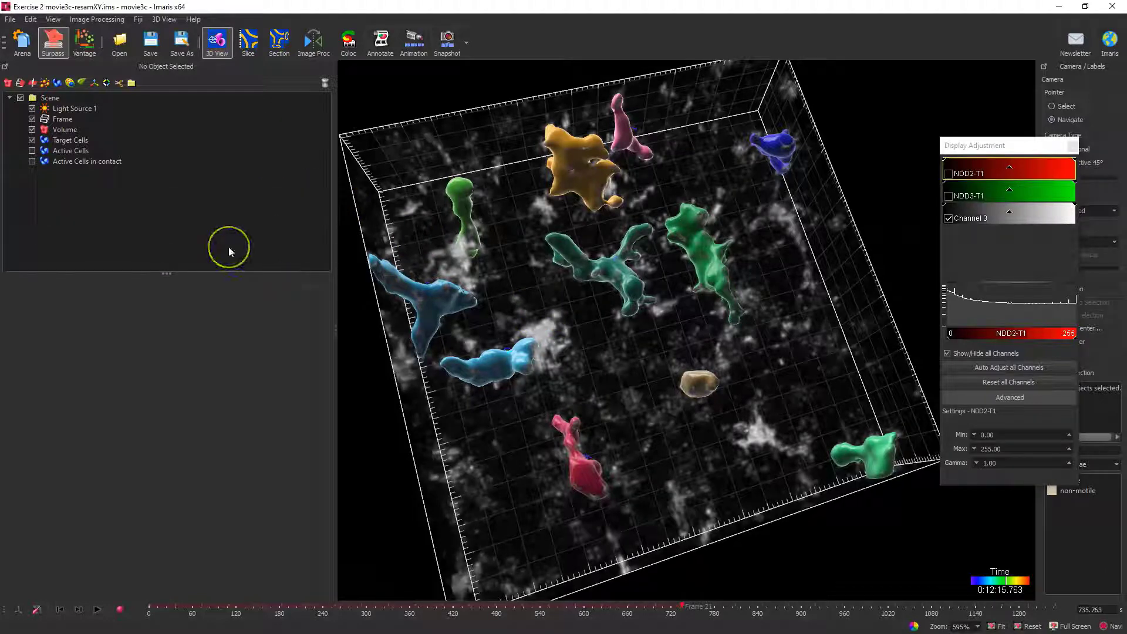
{"action": "left_click", "coordinate": [229, 248]}
{"action": "left_click", "coordinate": [383, 262]}
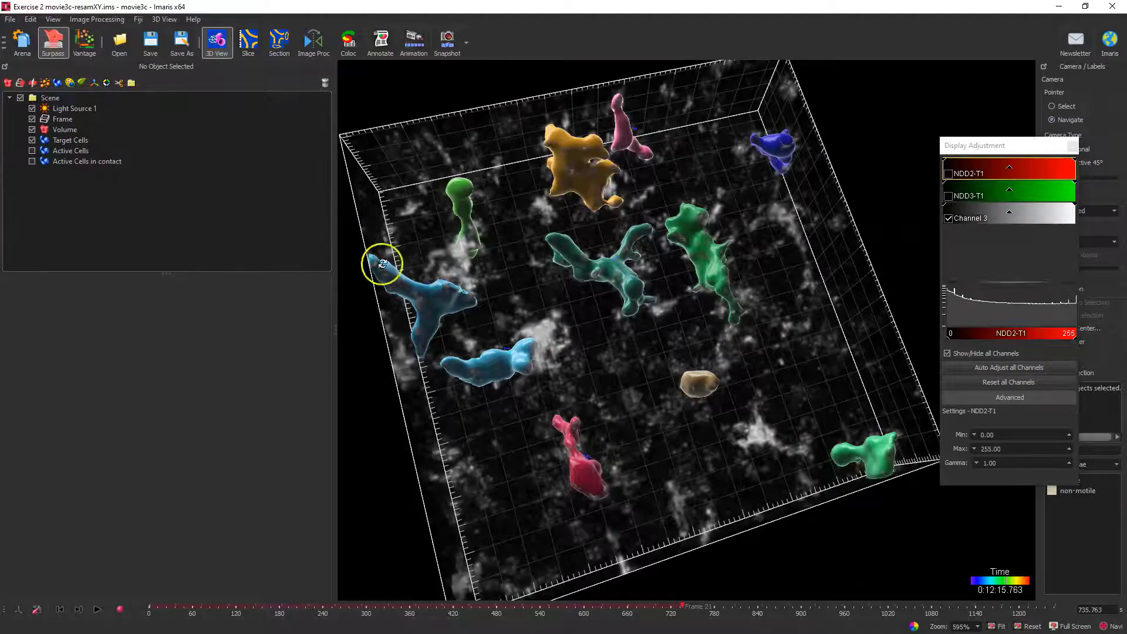
{"action": "mouse_move", "coordinate": [650, 410]}
{"action": "left_mouse_down"}
{"action": "mouse_move", "coordinate": [615, 353]}
{"action": "mouse_move", "coordinate": [662, 365]}
{"action": "mouse_move", "coordinate": [656, 395]}
{"action": "left_mouse_up"}
{"action": "left_click", "coordinate": [778, 236]}
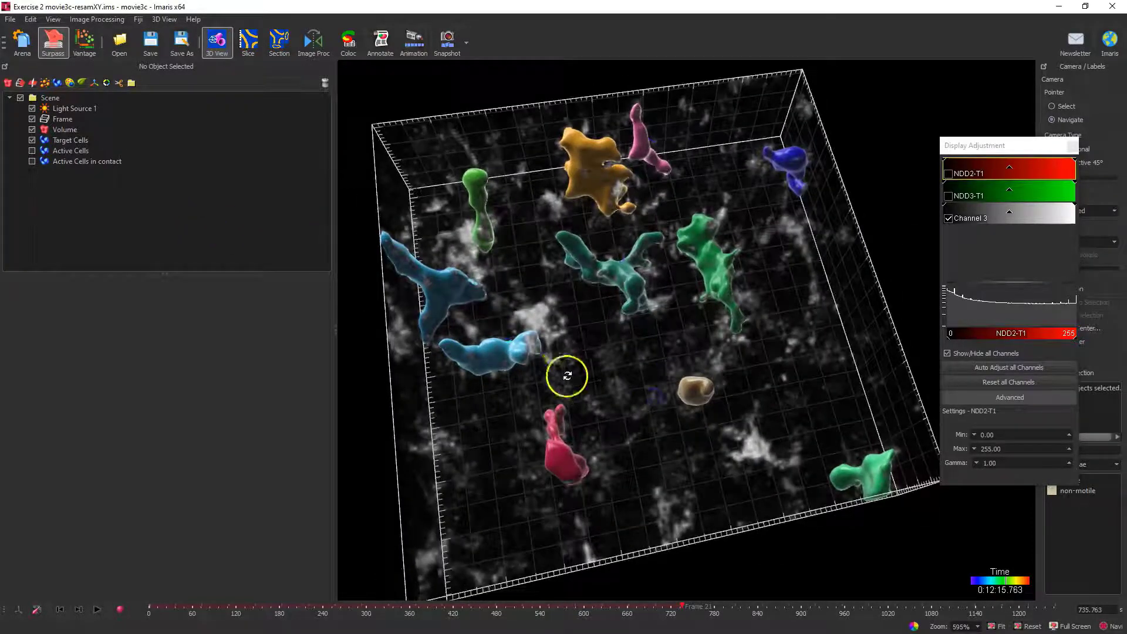
{"action": "left_click_drag", "start_coordinate": [704, 334], "coordinate": [664, 349]}
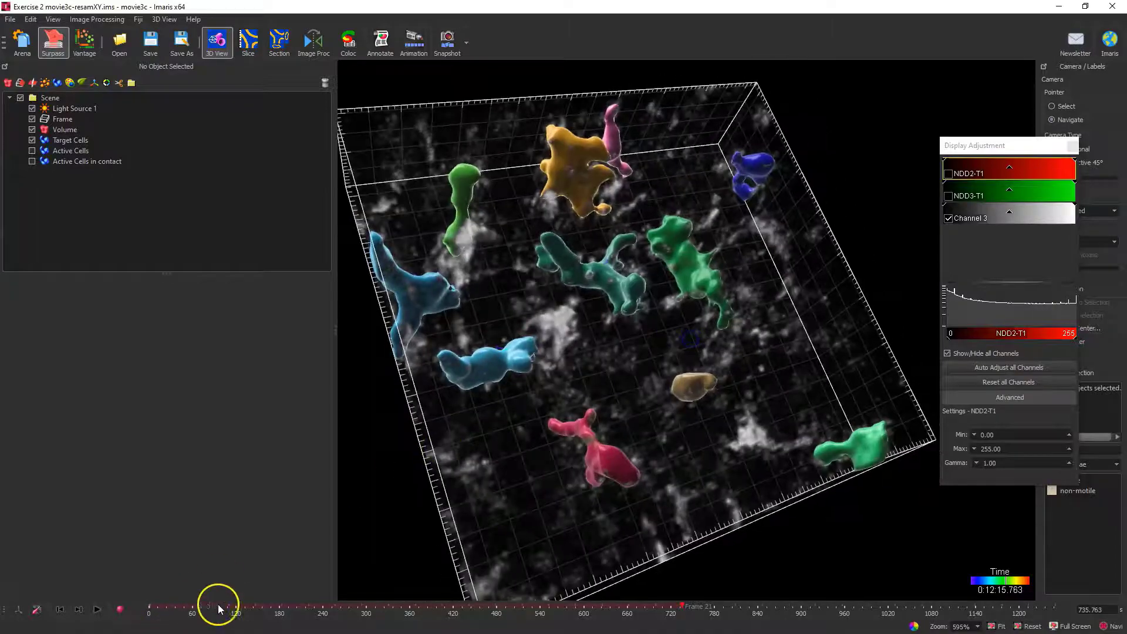
Step: Follow the Target Cells surfaces through time to frame 26 and inspect their shapes up close
{"action": "left_click_drag", "start_coordinate": [217, 606], "coordinate": [813, 617]}
{"action": "left_click_drag", "start_coordinate": [667, 405], "coordinate": [598, 423]}
{"action": "scroll", "coordinate": [591, 370], "scroll_direction": "up", "scroll_amount": 2}
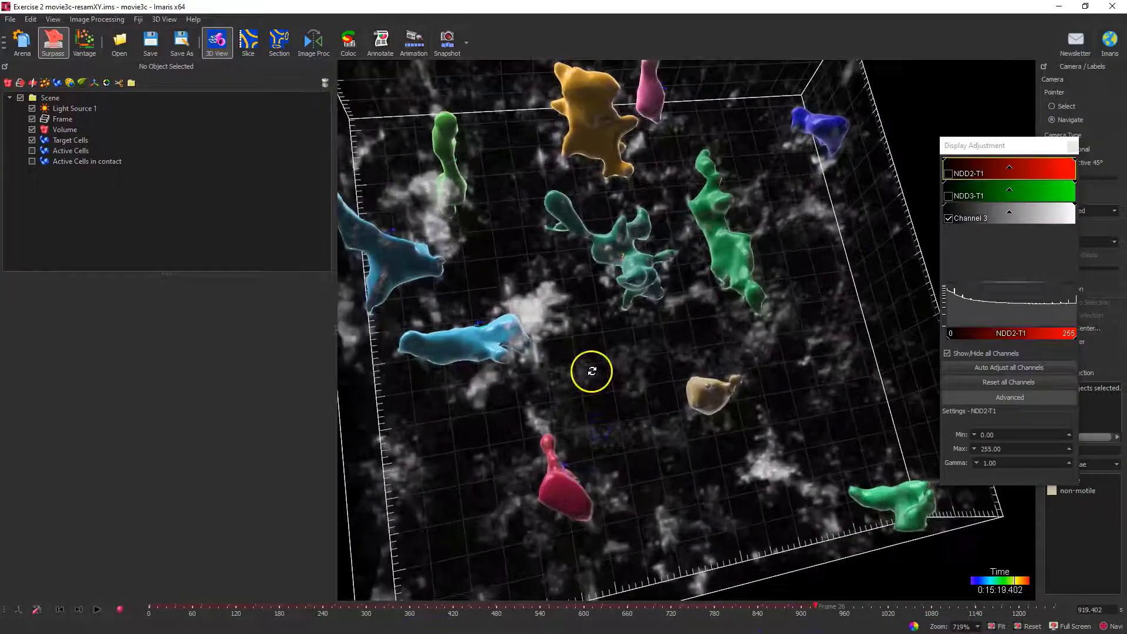
{"action": "right_click_drag", "start_coordinate": [591, 370], "coordinate": [651, 389]}
{"action": "left_click_drag", "start_coordinate": [651, 390], "coordinate": [652, 344]}
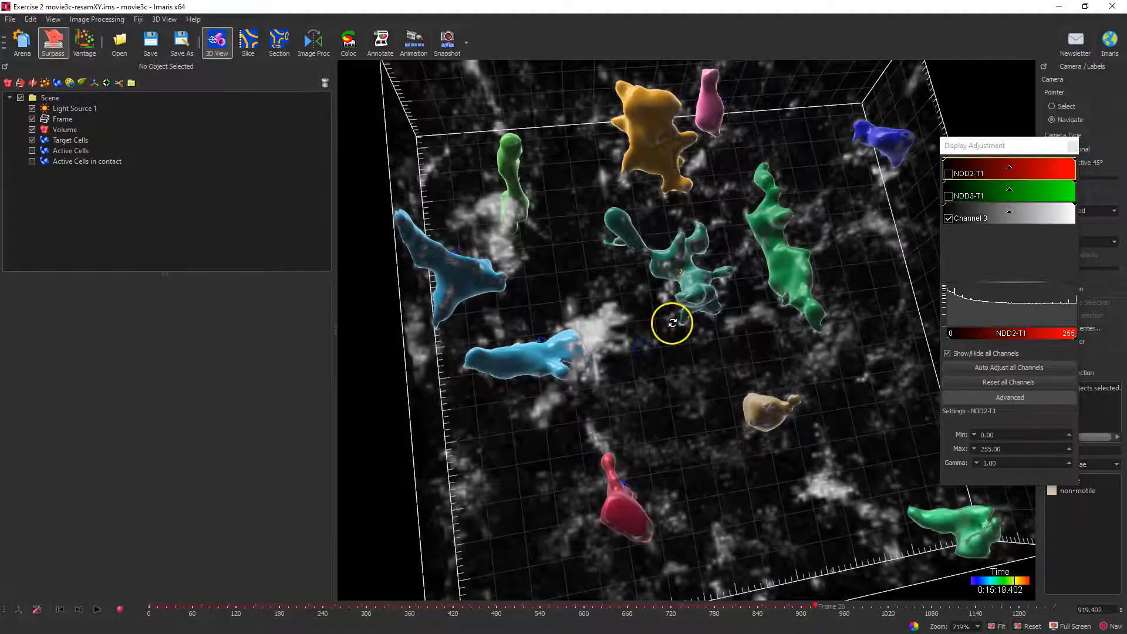
{"action": "scroll", "coordinate": [658, 322], "scroll_direction": "down", "scroll_amount": 2}
{"action": "left_click", "coordinate": [749, 272]}
Step: Display NDD3-T1 instead of Channel 3 and follow its cells around the Target Cells through time to frame 21
{"action": "left_click", "coordinate": [948, 196]}
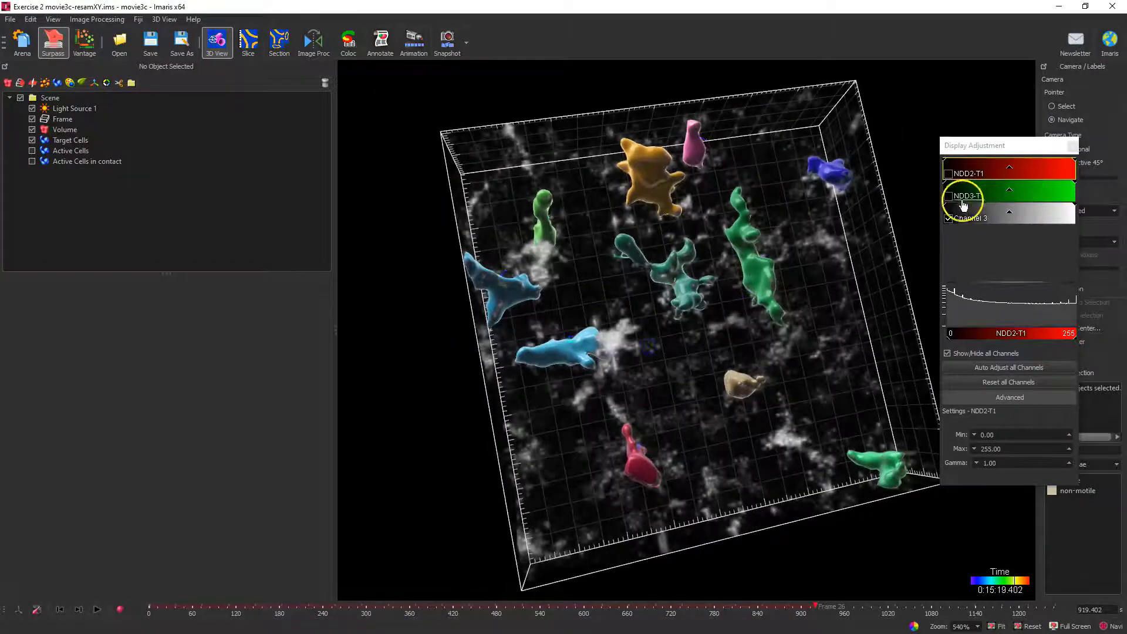
{"action": "left_click", "coordinate": [949, 218]}
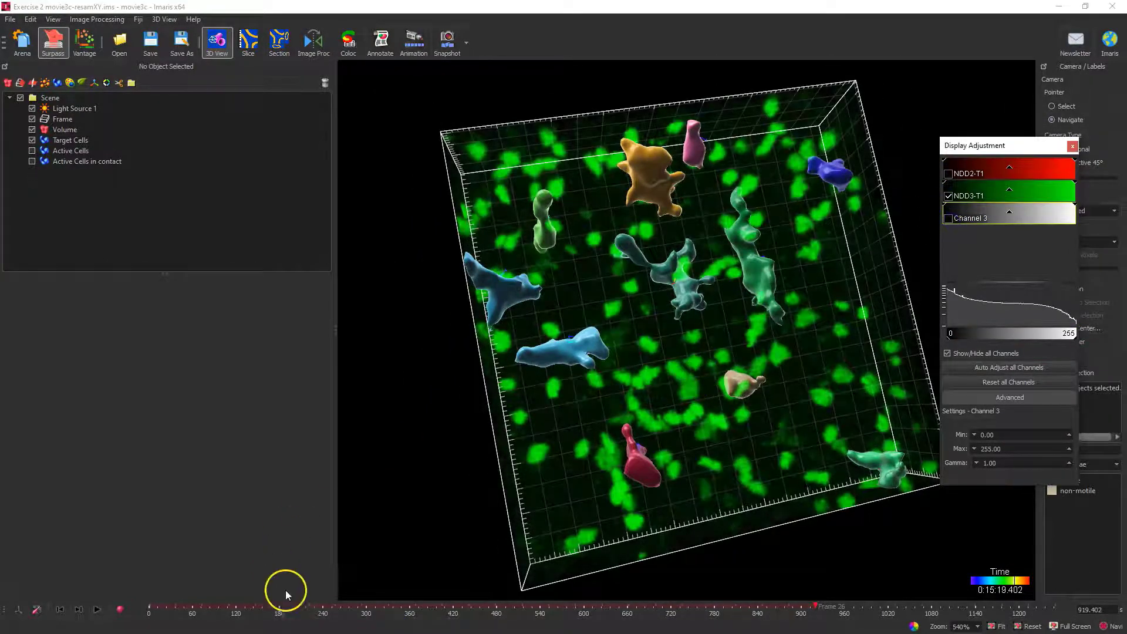
{"action": "mouse_move", "coordinate": [286, 595]}
{"action": "left_mouse_down"}
{"action": "mouse_move", "coordinate": [235, 611]}
{"action": "mouse_move", "coordinate": [150, 612]}
{"action": "mouse_move", "coordinate": [493, 629]}
{"action": "mouse_move", "coordinate": [940, 623]}
{"action": "mouse_move", "coordinate": [146, 619]}
{"action": "mouse_move", "coordinate": [195, 629]}
{"action": "mouse_move", "coordinate": [931, 621]}
{"action": "mouse_move", "coordinate": [676, 606]}
{"action": "left_mouse_up"}
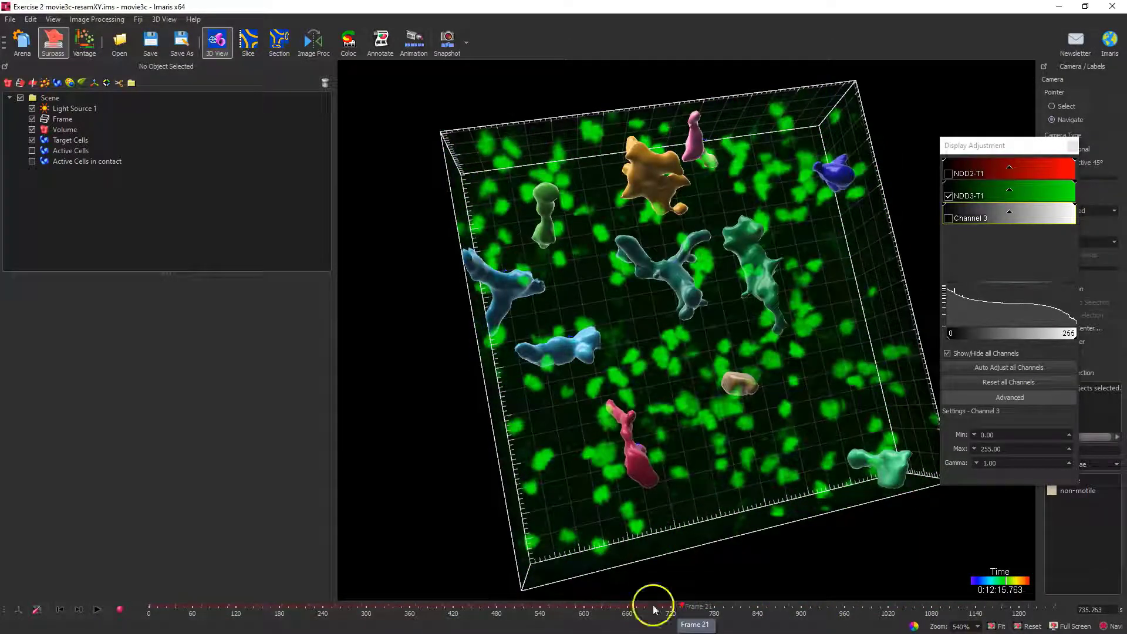
Step: Show the Active Cells surfaces and their tracks alongside the Target Cells in a closer, tilted view
{"action": "left_click_drag", "start_coordinate": [656, 526], "coordinate": [567, 329]}
{"action": "scroll", "coordinate": [613, 286], "scroll_direction": "up", "scroll_amount": 3}
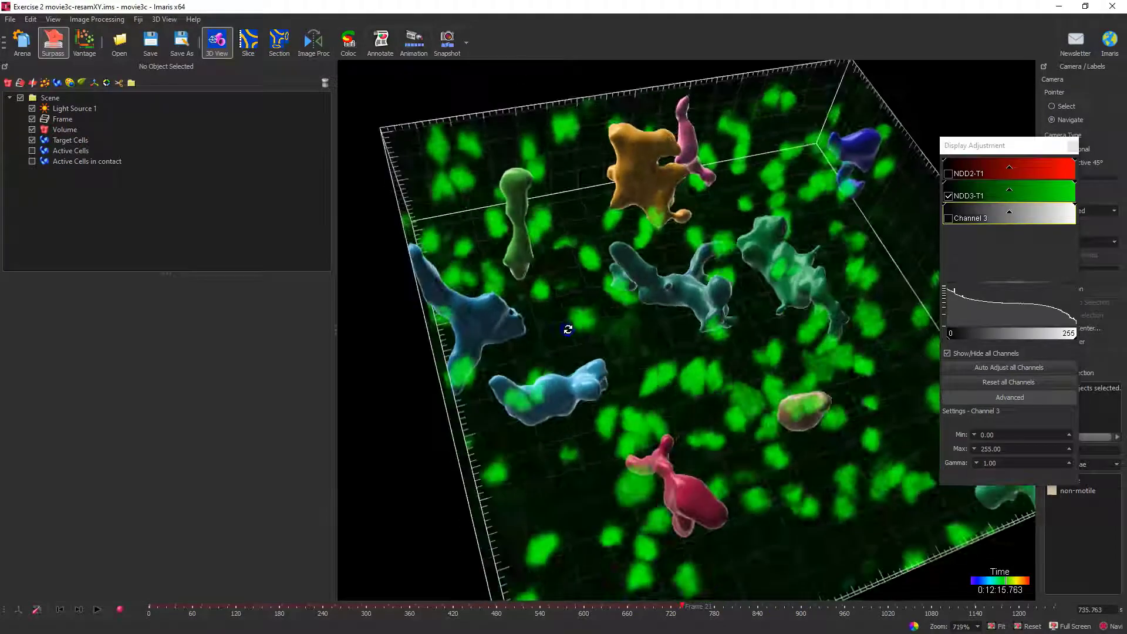
{"action": "left_click", "coordinate": [32, 151]}
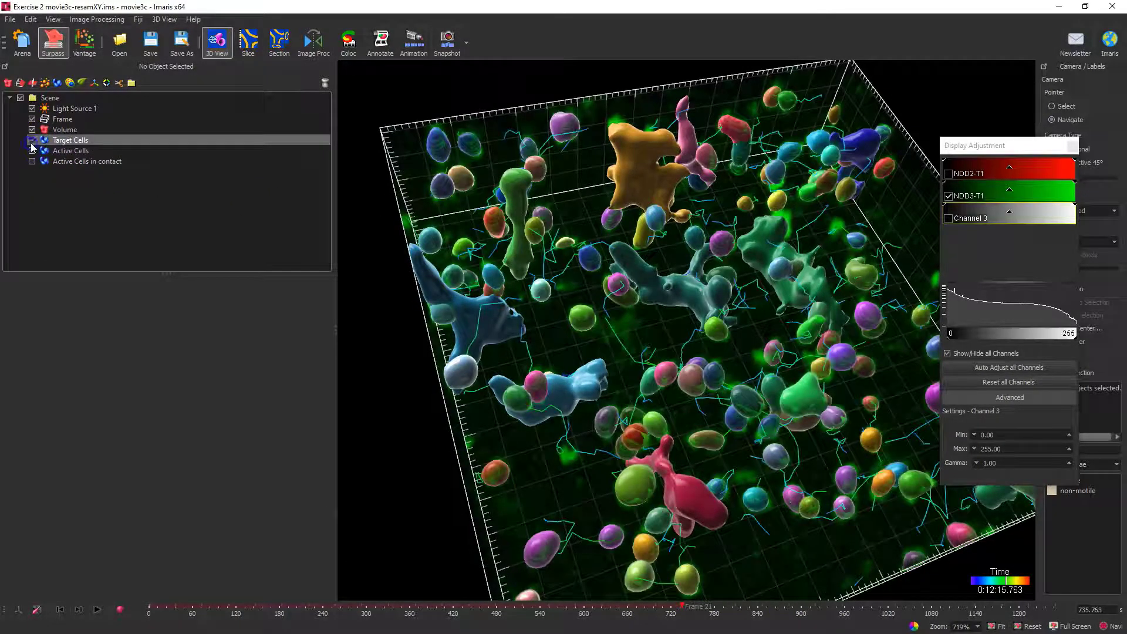
Step: Hide the Target Cells surfaces and follow the Active Cells and their tracks through time to frame 24
{"action": "left_click", "coordinate": [32, 142]}
{"action": "scroll", "coordinate": [616, 297], "scroll_direction": "down", "scroll_amount": 3}
{"action": "left_click_drag", "start_coordinate": [699, 322], "coordinate": [568, 379]}
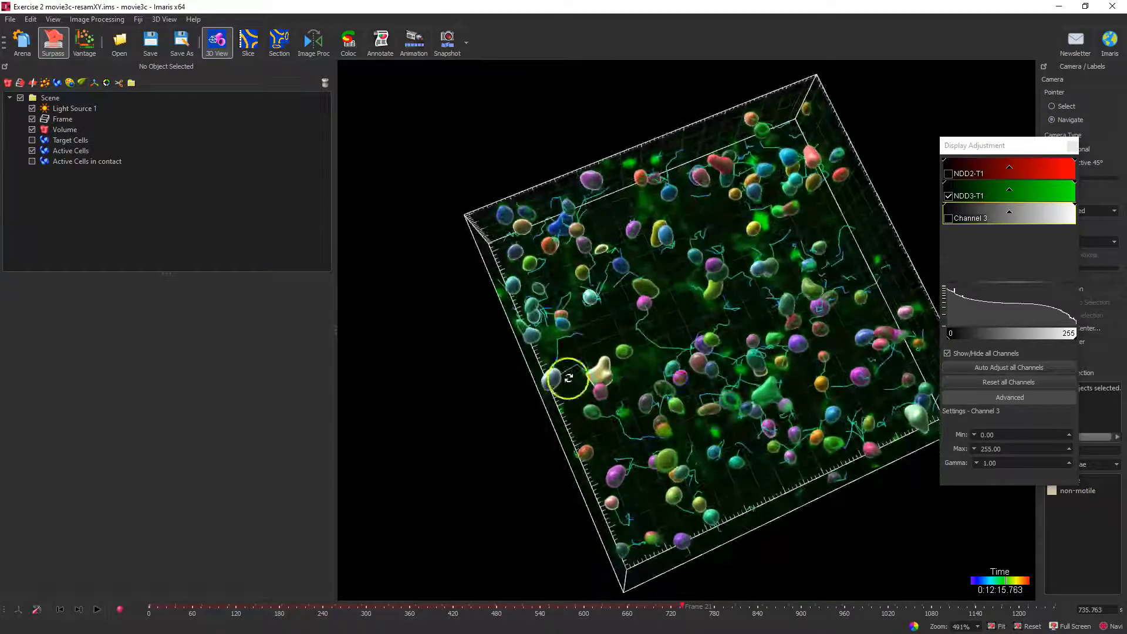
{"action": "left_click_drag", "start_coordinate": [151, 609], "coordinate": [762, 611]}
Step: Set the Active Cells dragon tail to the last 25 s and inspect the tracks through time to frame 11
{"action": "left_click", "coordinate": [71, 150]}
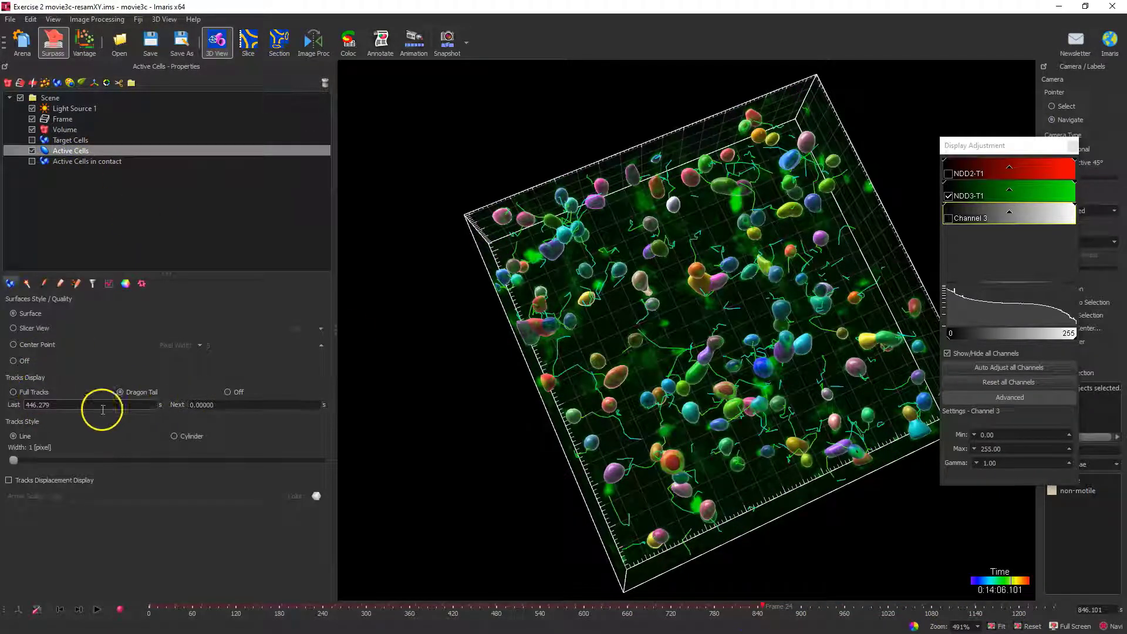
{"action": "left_click_drag", "start_coordinate": [102, 410], "coordinate": [23, 401]}
{"action": "type", "text": "25"}
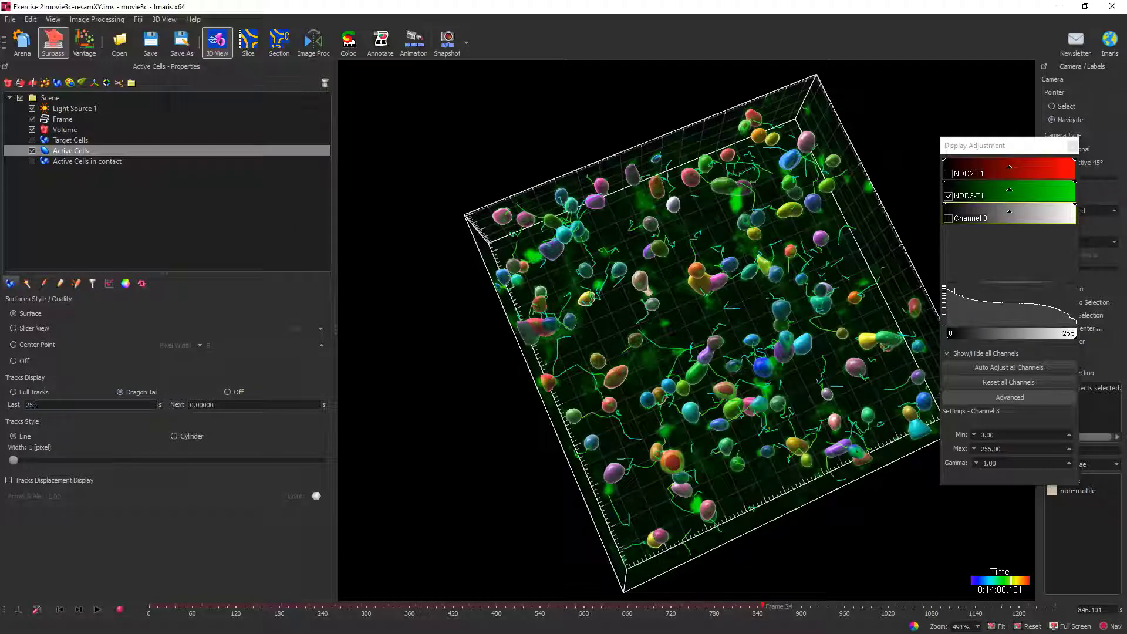
{"action": "key", "text": "Return"}
{"action": "left_click_drag", "start_coordinate": [221, 607], "coordinate": [415, 619]}
Step: Set the Active Cells dragon tail to the last 100 s and inspect the tracks around frame 3
{"action": "left_click_drag", "start_coordinate": [68, 405], "coordinate": [33, 381]}
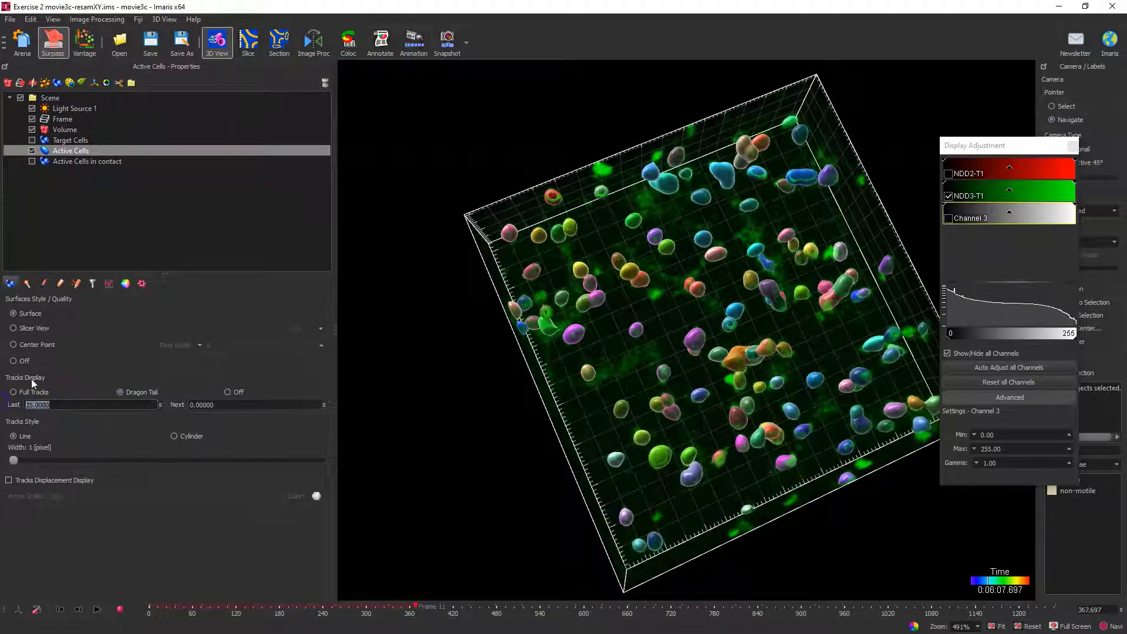
{"action": "type", "text": "100"}
{"action": "key", "text": "Return"}
{"action": "mouse_move", "coordinate": [195, 613]}
{"action": "left_mouse_down"}
{"action": "mouse_move", "coordinate": [857, 628]}
{"action": "mouse_move", "coordinate": [214, 623]}
{"action": "left_mouse_up"}
{"action": "scroll", "coordinate": [615, 412], "scroll_direction": "up", "scroll_amount": 1}
Step: Set the Active Cells dragon tail to the last 200 s and follow the tracks to frame 28
{"action": "left_click_drag", "start_coordinate": [65, 405], "coordinate": [12, 405]}
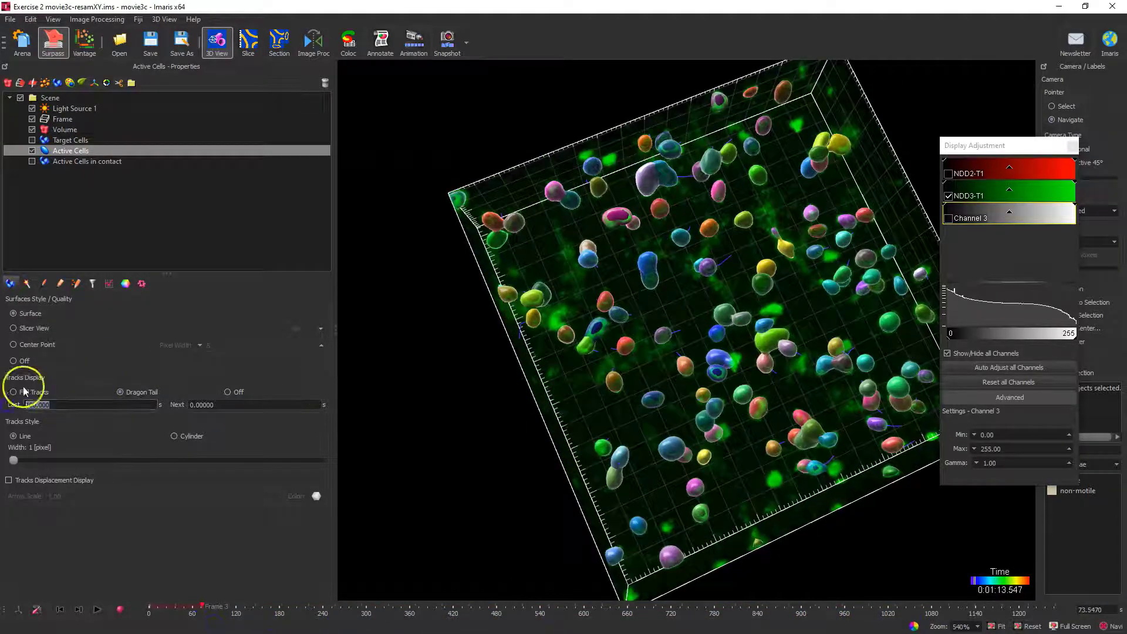
{"action": "type", "text": "2"}
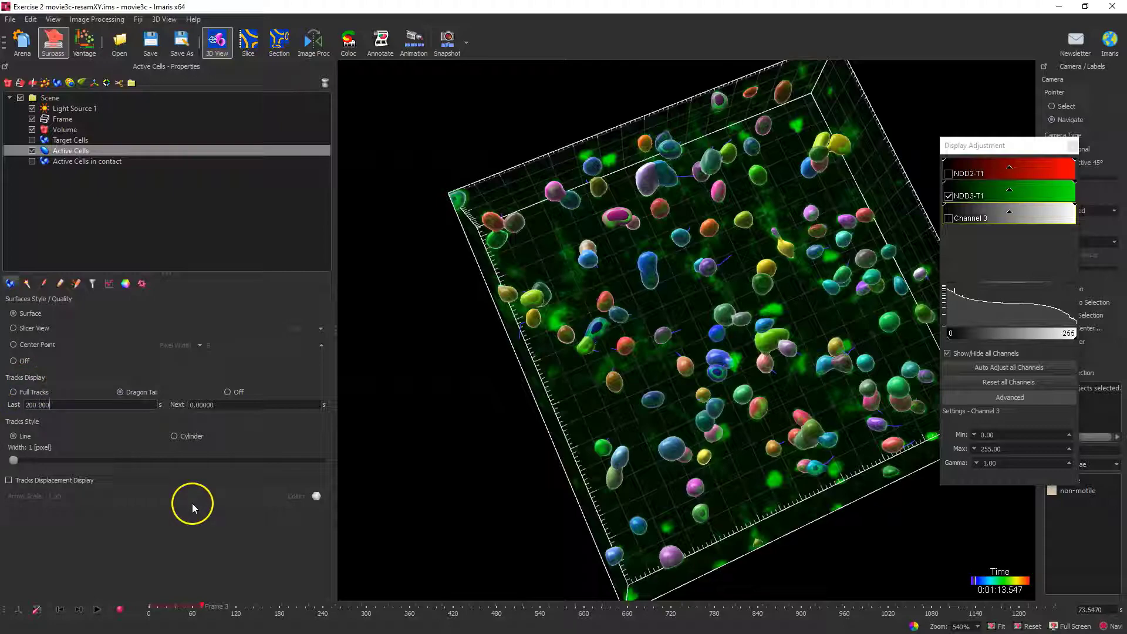
{"action": "type", "text": "00.000"}
{"action": "left_click_drag", "start_coordinate": [201, 606], "coordinate": [862, 624]}
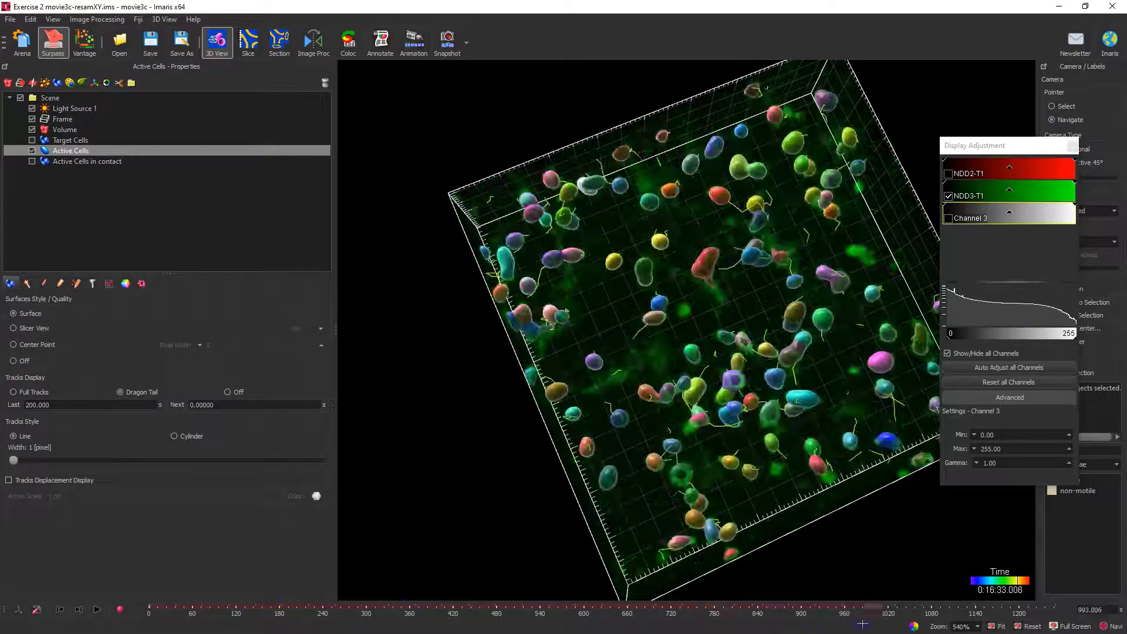
{"action": "left_click_drag", "start_coordinate": [700, 433], "coordinate": [741, 349]}
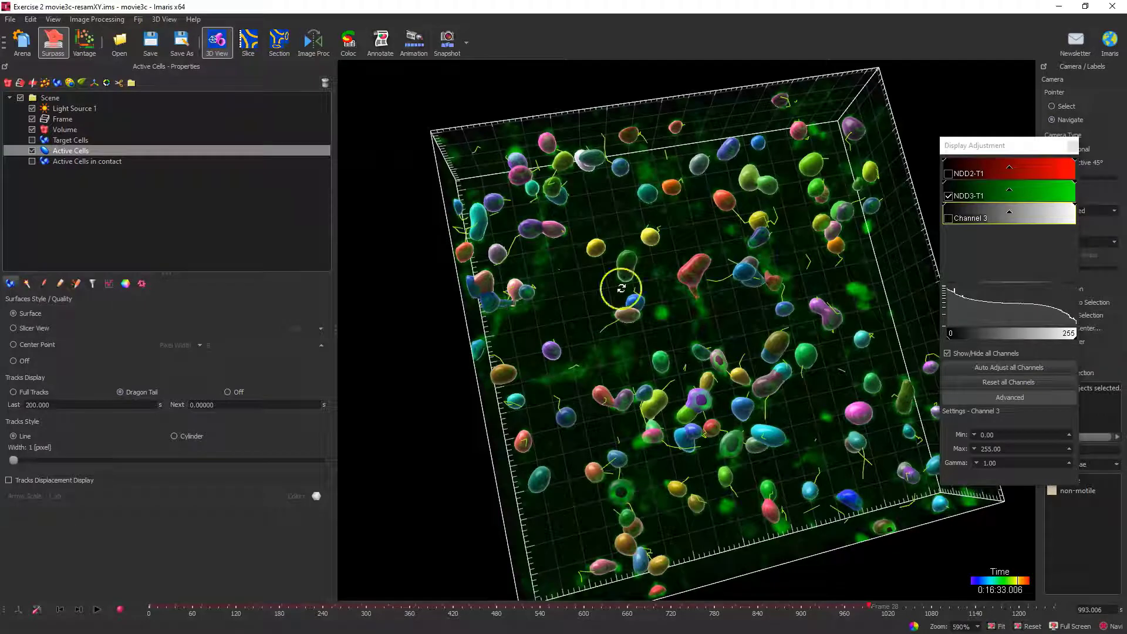
Step: Start recomputing the Active Cells surfaces from their stored creation parameters
{"action": "left_click", "coordinate": [26, 284]}
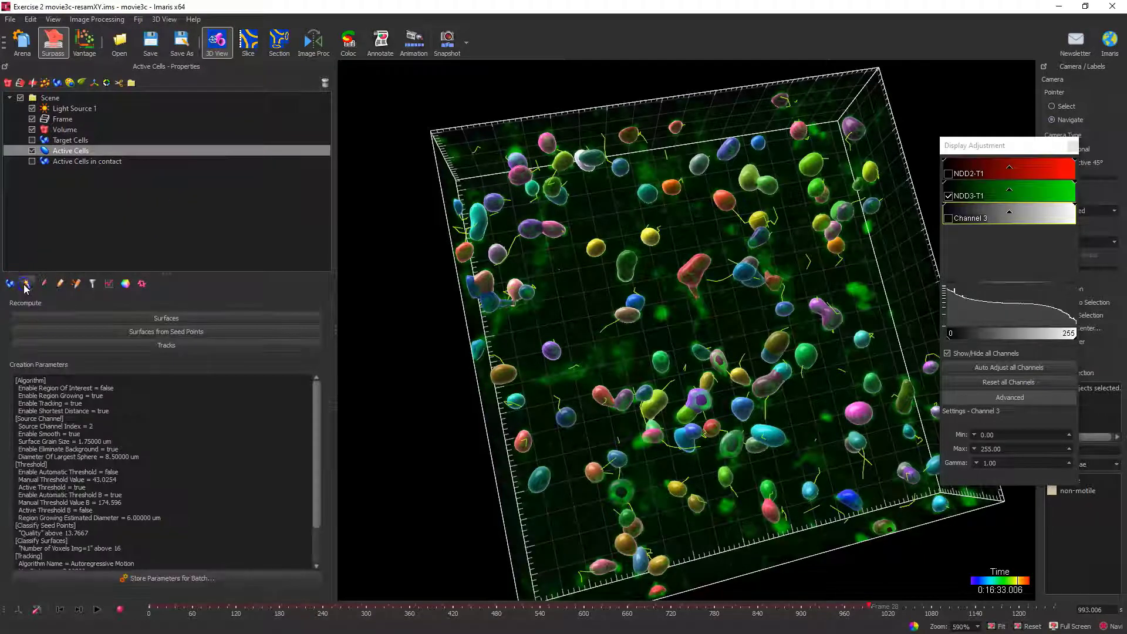
{"action": "left_click", "coordinate": [170, 347]}
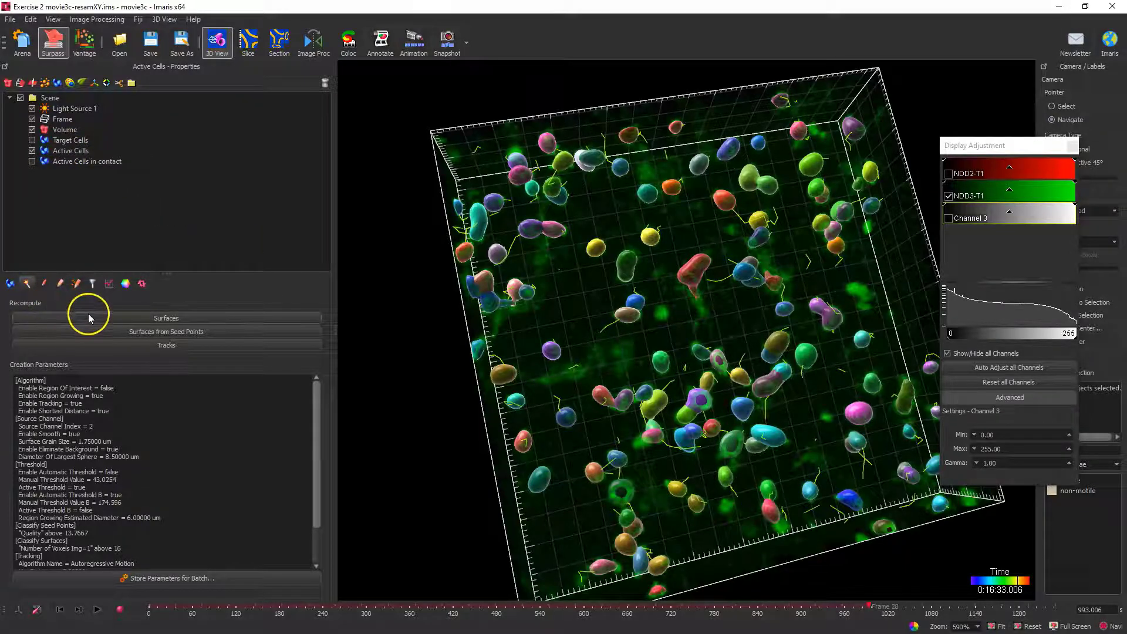
{"action": "left_click", "coordinate": [168, 319]}
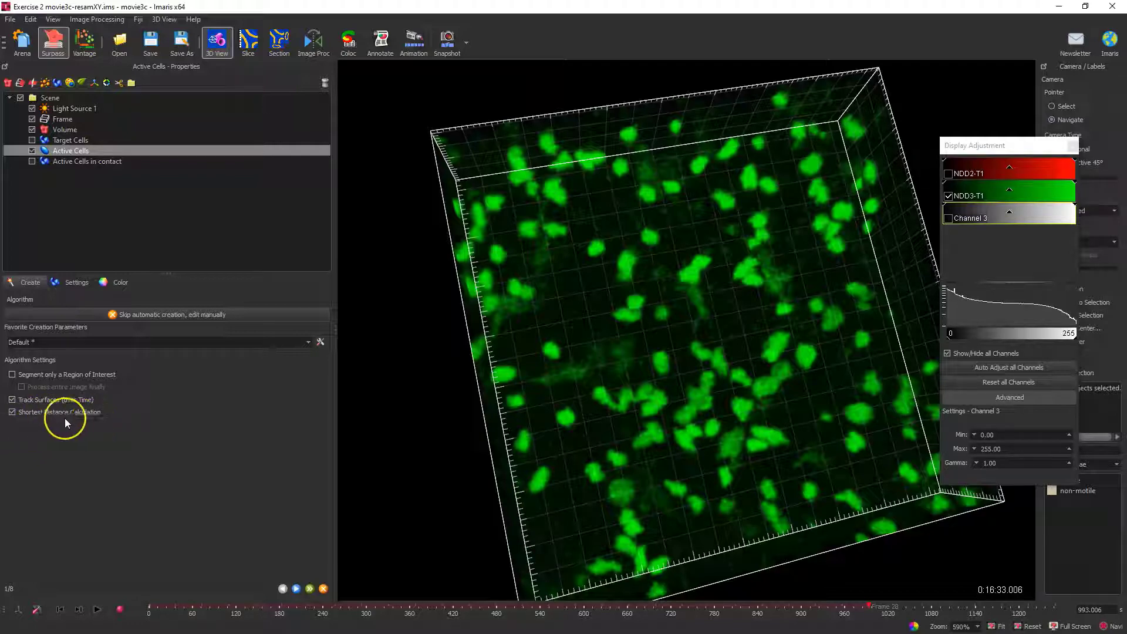
Step: Check the Shortest Distance Calculation option of the Target Cells and return to the Active Cells creation settings
{"action": "left_click", "coordinate": [71, 140]}
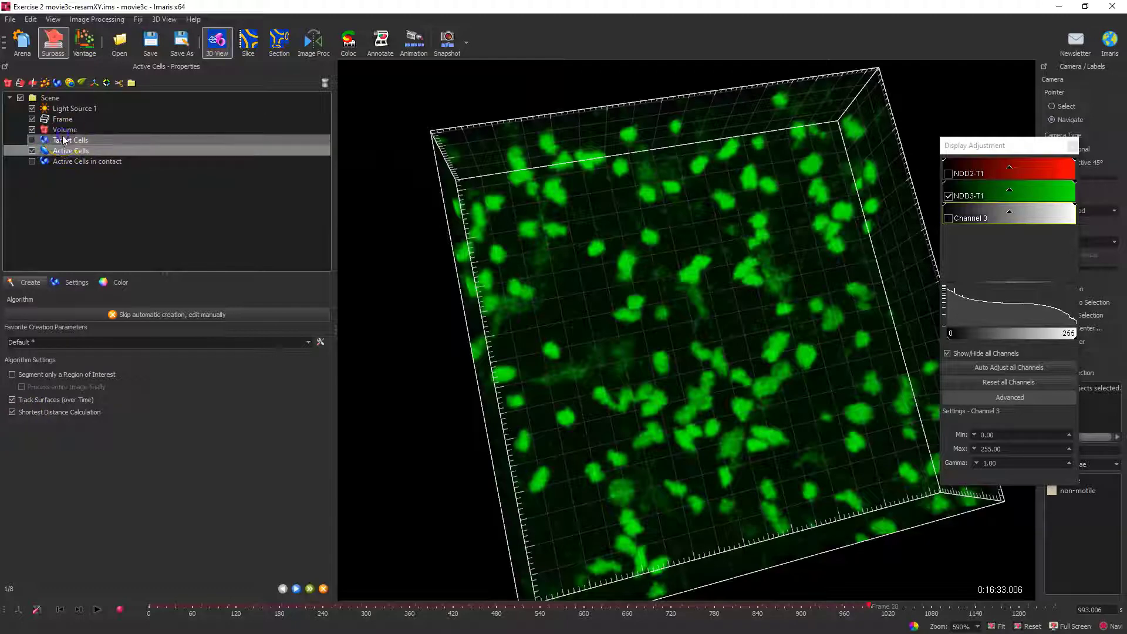
{"action": "left_click", "coordinate": [60, 284]}
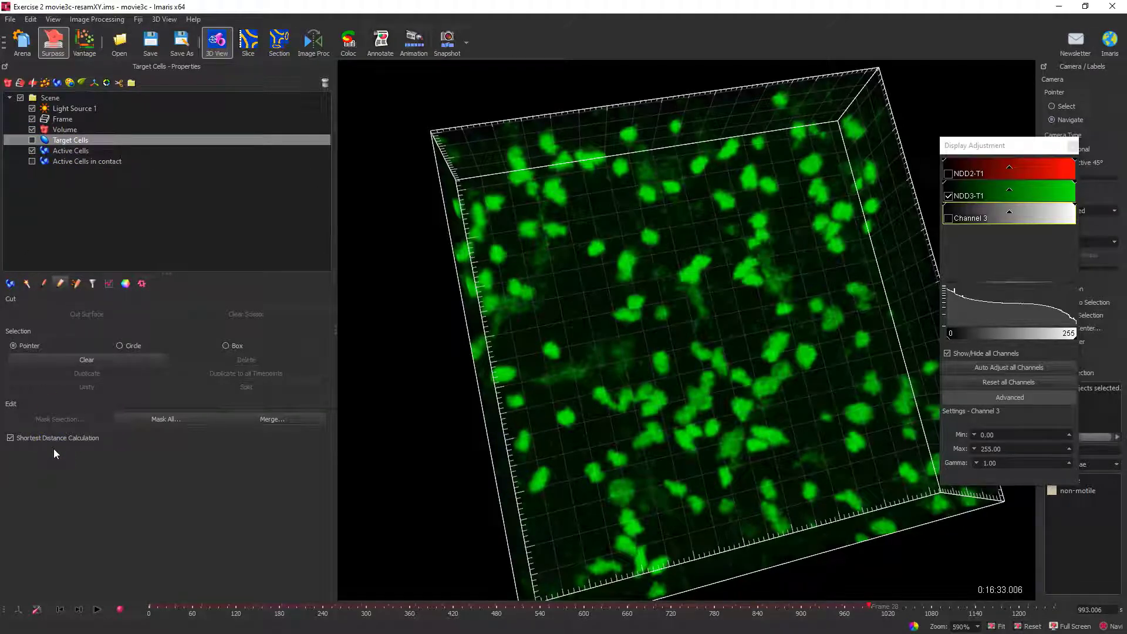
{"action": "left_click", "coordinate": [72, 151]}
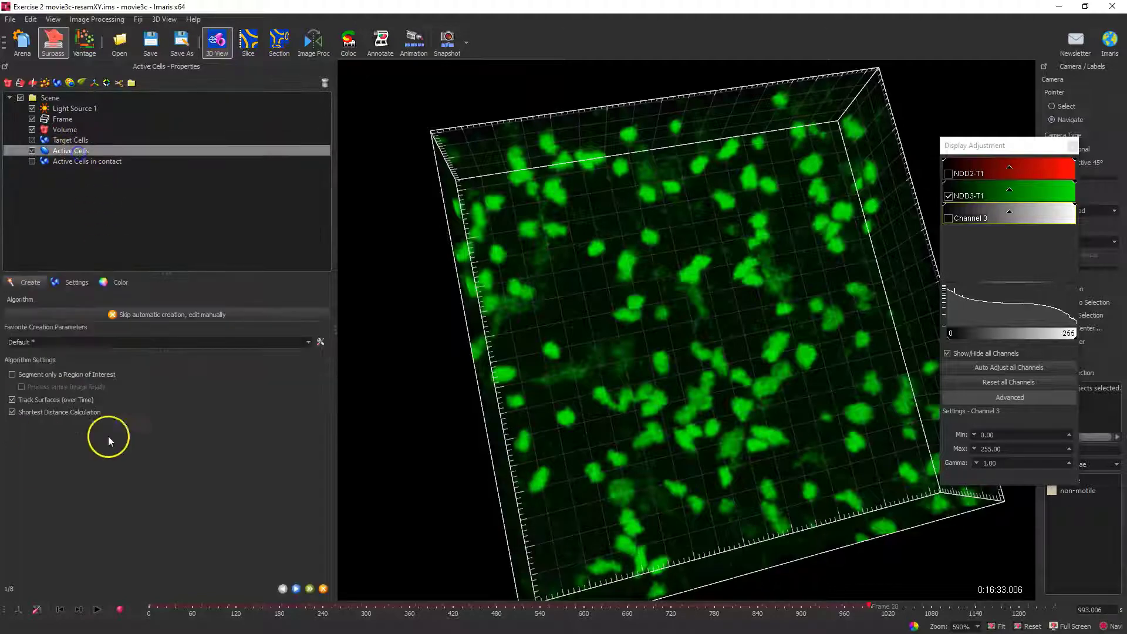
Step: Advance the Active Cells creation through source channel, threshold and seed point classification to Classify Surfaces, keeping the existing parameters
{"action": "left_click", "coordinate": [296, 589]}
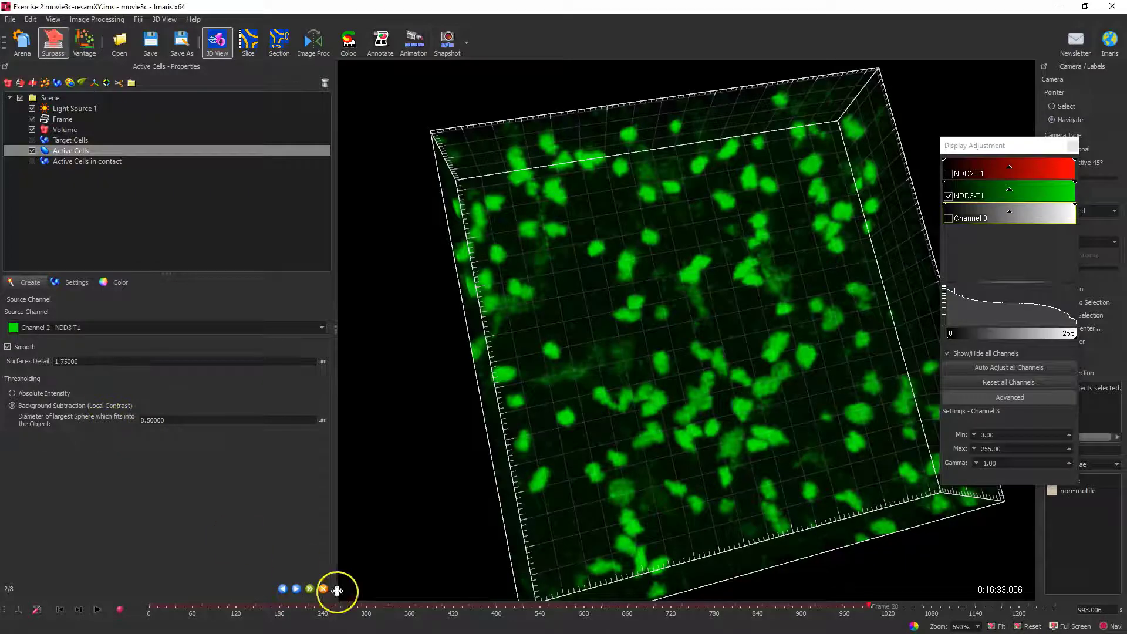
{"action": "left_click", "coordinate": [296, 589]}
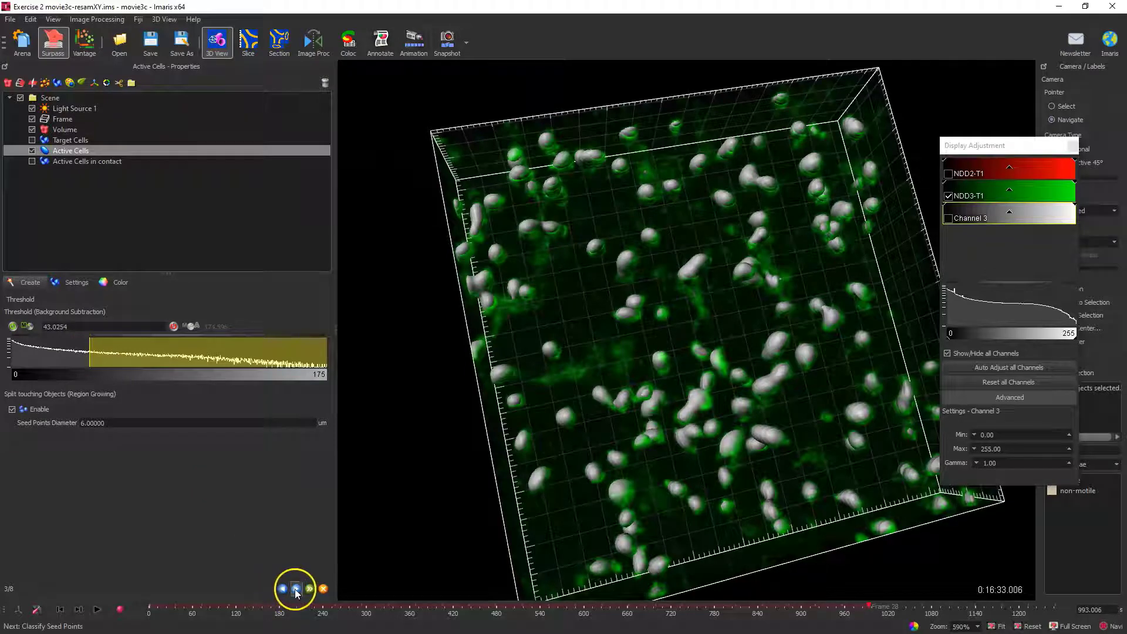
{"action": "left_click", "coordinate": [296, 589]}
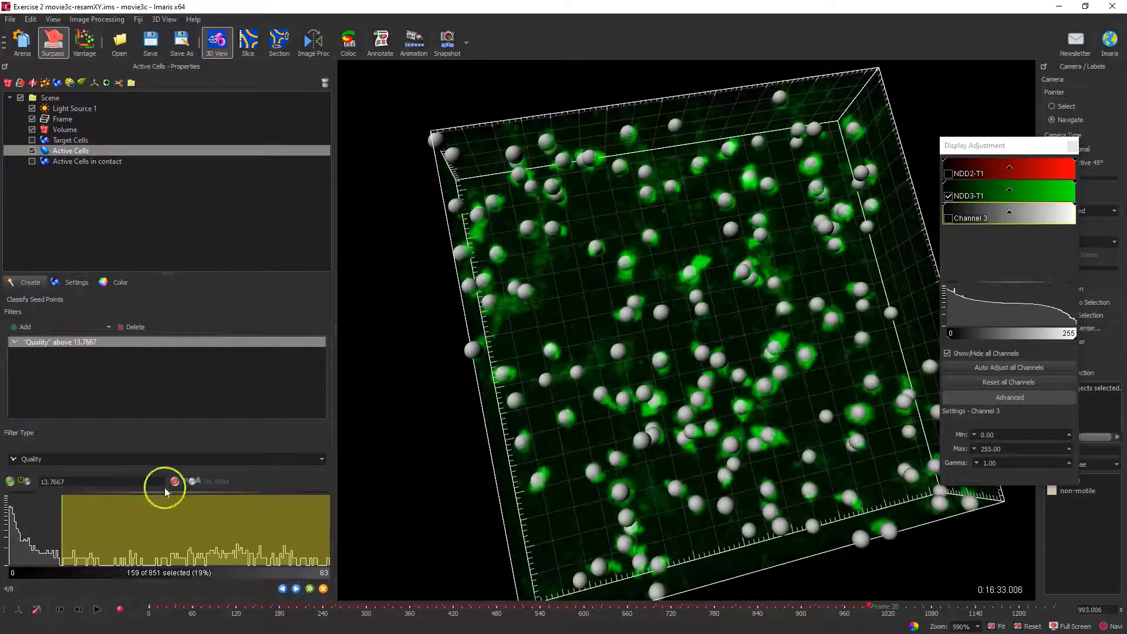
{"action": "left_click", "coordinate": [296, 589]}
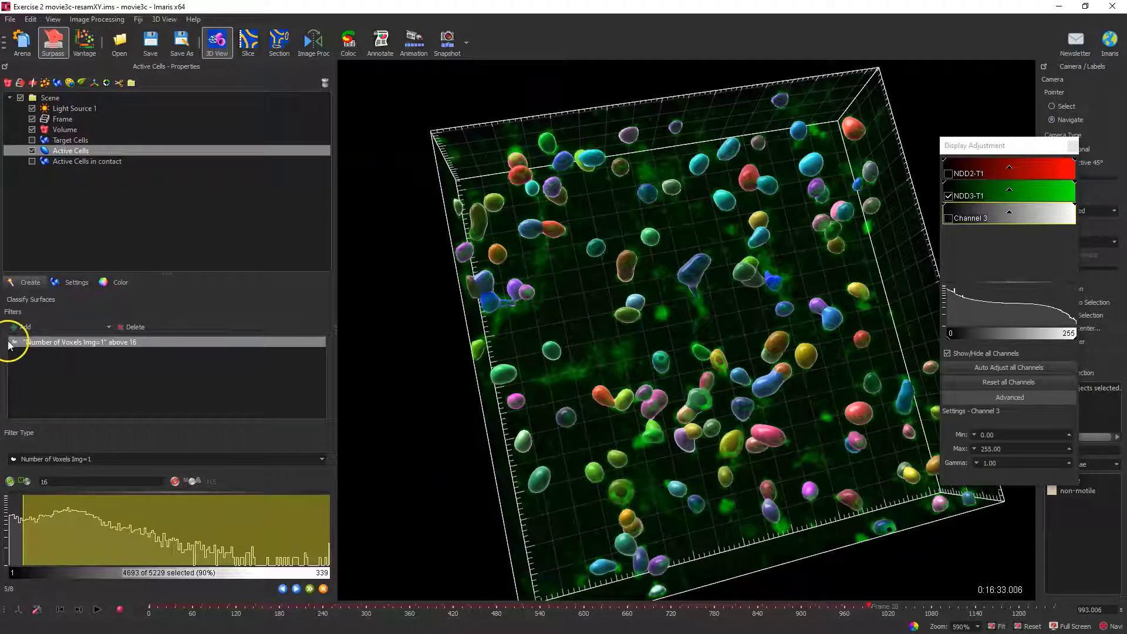
Step: Add a second surface filter based on Shortest Distance to Surfaces with Surfaces=Target Cells
{"action": "left_click", "coordinate": [88, 326]}
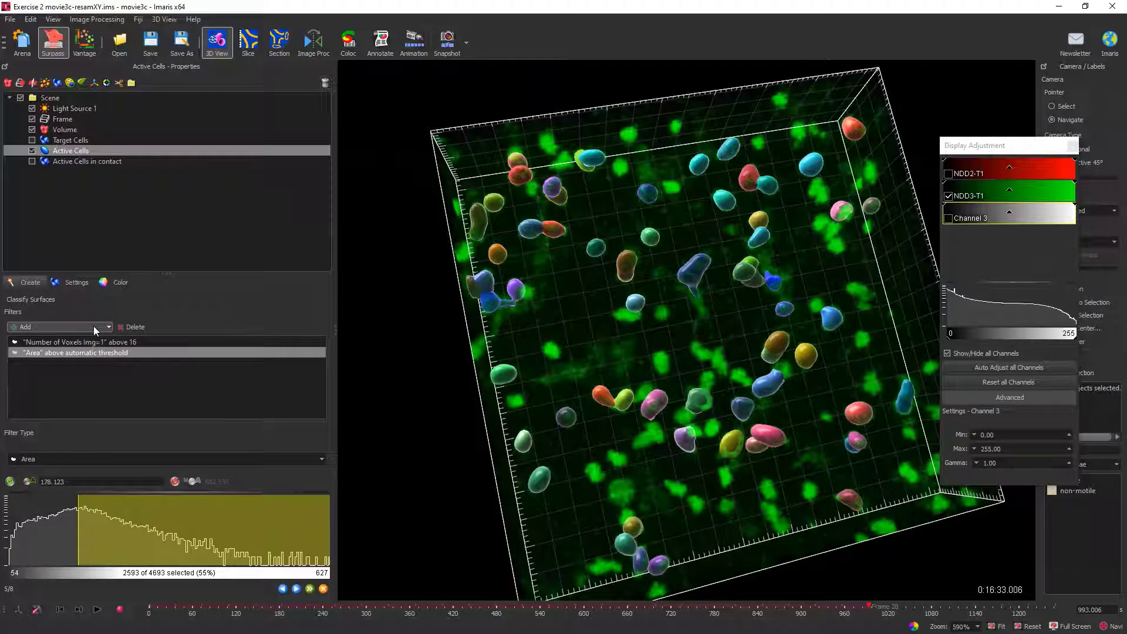
{"action": "left_click", "coordinate": [60, 458]}
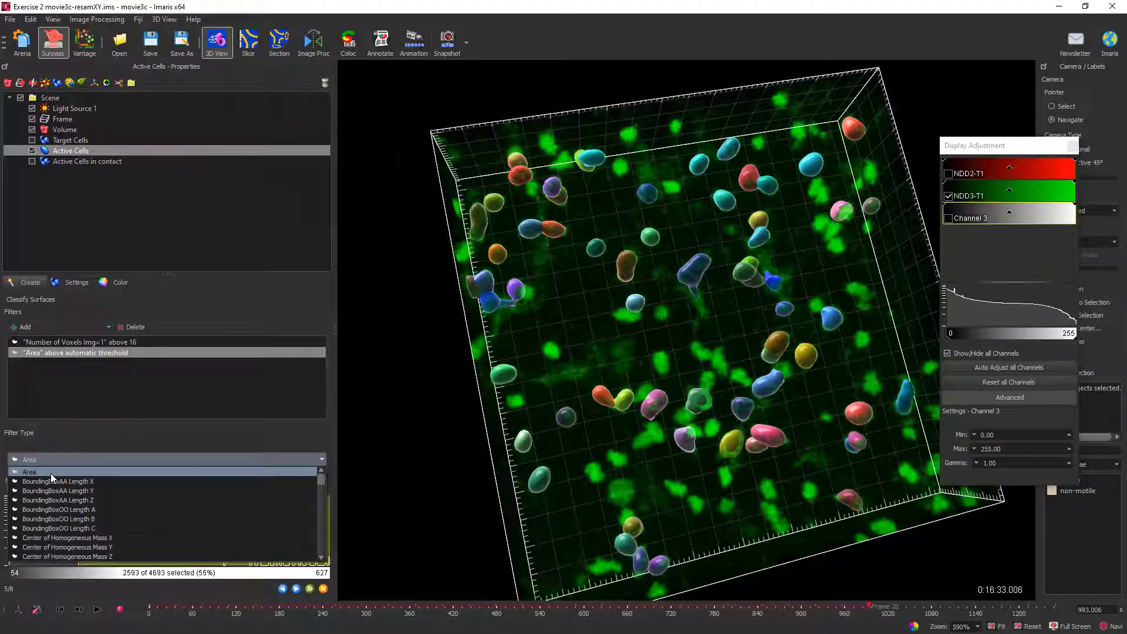
{"action": "scroll", "coordinate": [51, 473], "scroll_direction": "down", "scroll_amount": 5}
{"action": "scroll", "coordinate": [69, 490], "scroll_direction": "down", "scroll_amount": 9}
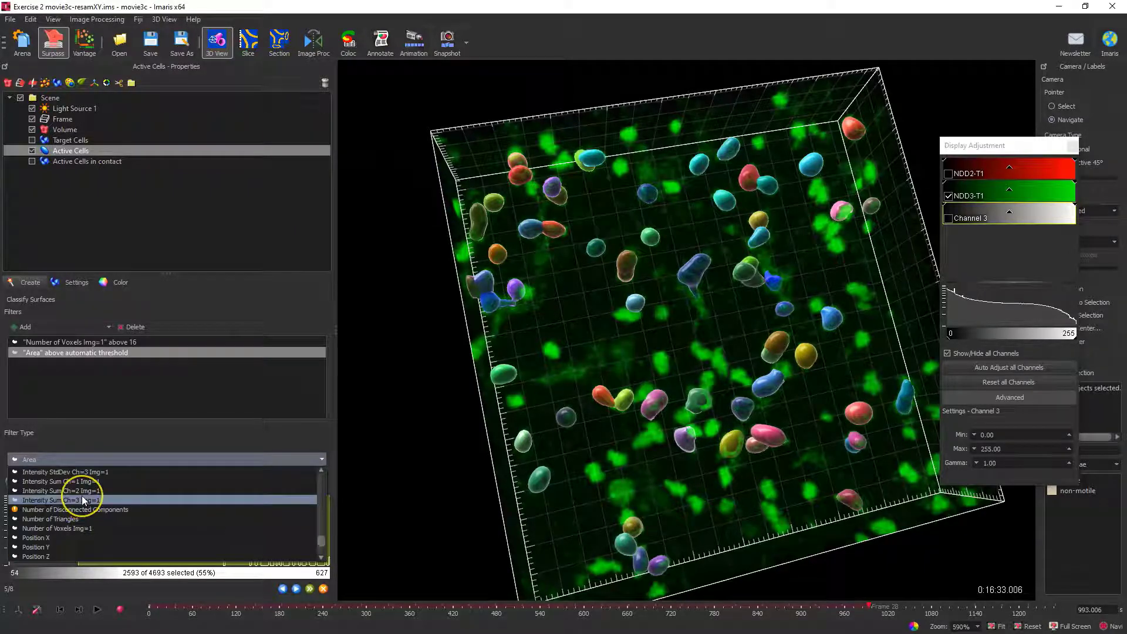
{"action": "scroll", "coordinate": [81, 496], "scroll_direction": "down", "scroll_amount": 2}
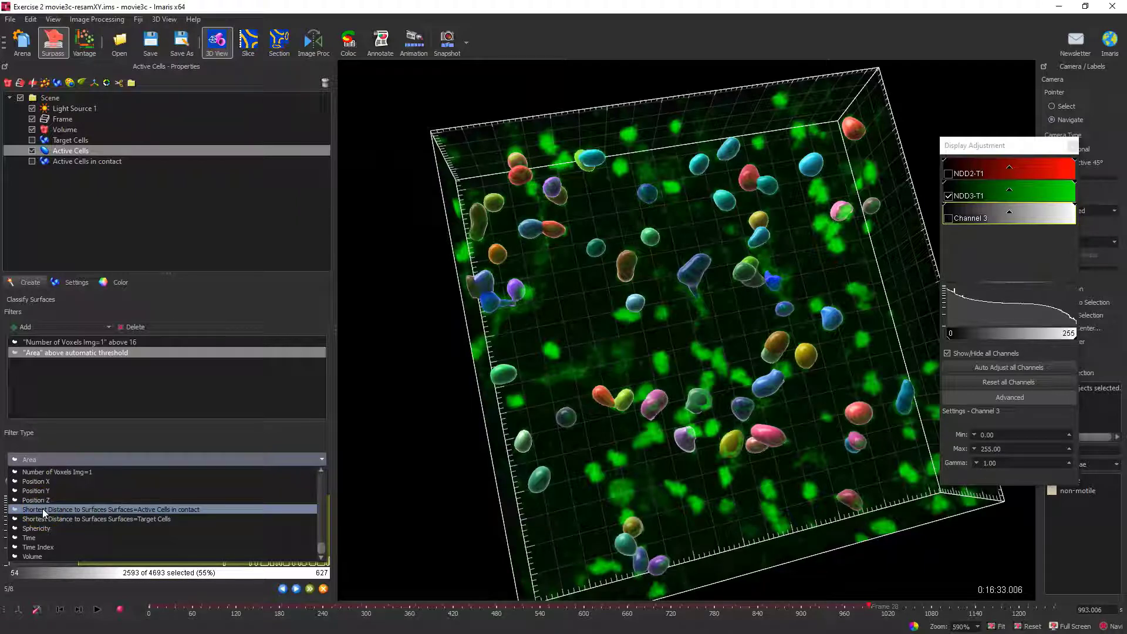
{"action": "left_click", "coordinate": [74, 518]}
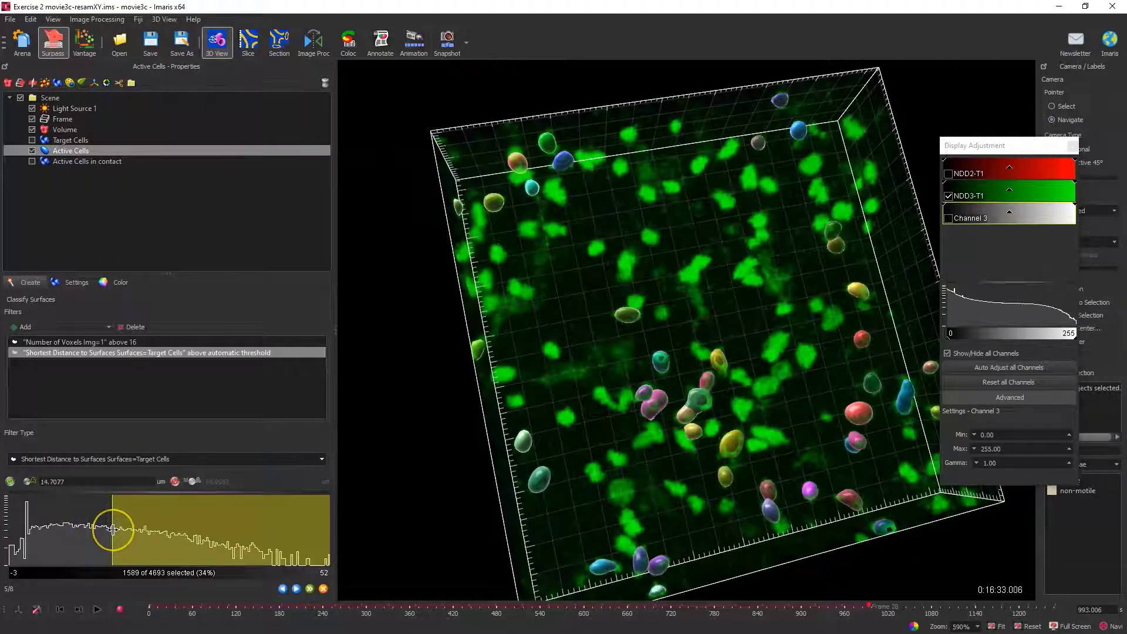
Step: Show the Target Cells again and restrict the Active Cells to distances above 20.7721 um from them
{"action": "mouse_move", "coordinate": [112, 528]}
{"action": "left_mouse_down"}
{"action": "mouse_move", "coordinate": [171, 533]}
{"action": "mouse_move", "coordinate": [51, 535]}
{"action": "mouse_move", "coordinate": [101, 535]}
{"action": "left_mouse_up"}
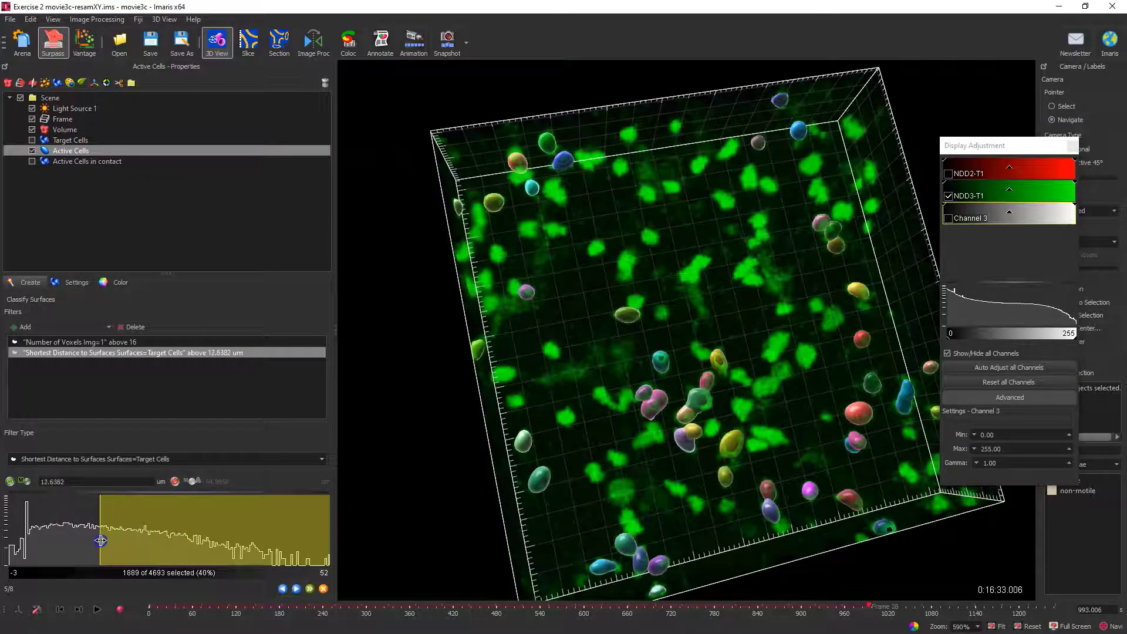
{"action": "left_click", "coordinate": [31, 140]}
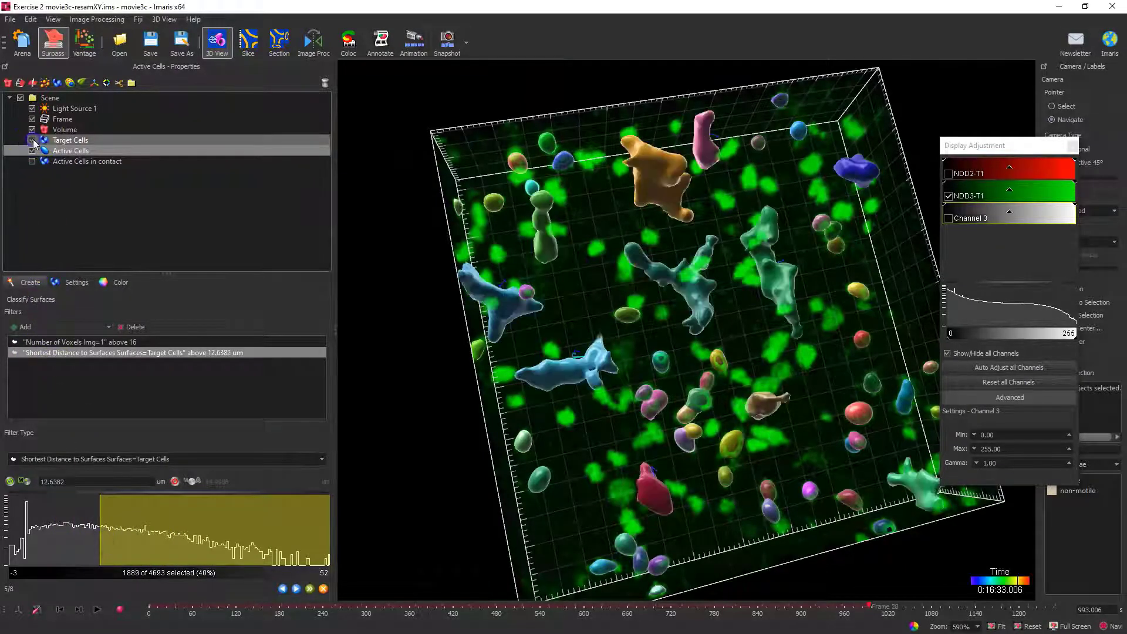
{"action": "scroll", "coordinate": [629, 390], "scroll_direction": "up", "scroll_amount": 4}
{"action": "left_click_drag", "start_coordinate": [717, 473], "coordinate": [657, 435]}
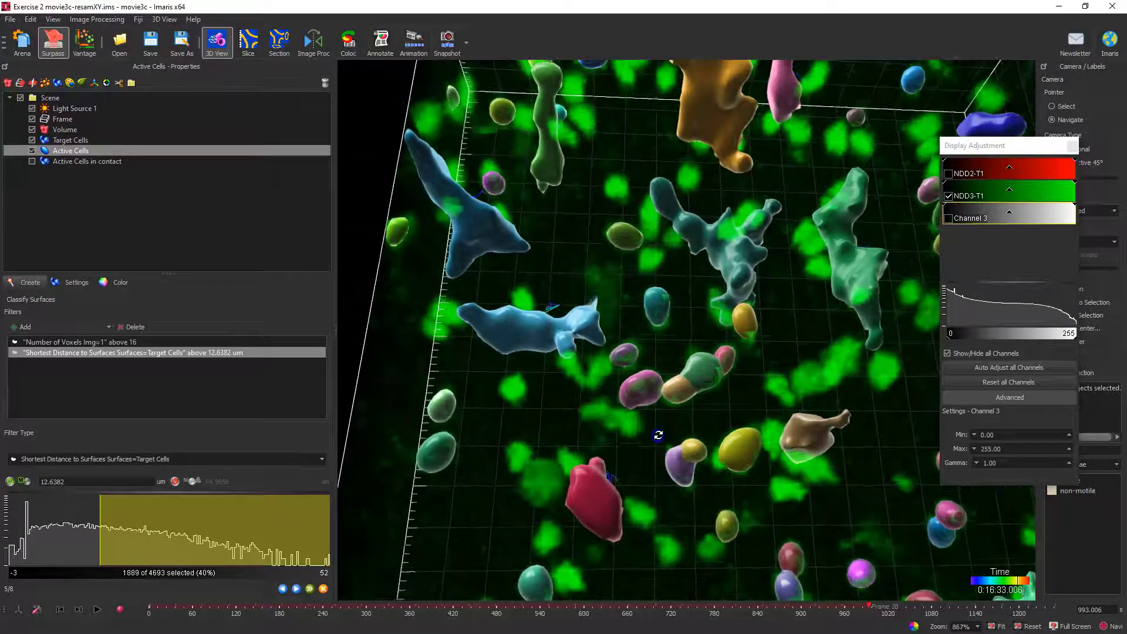
{"action": "left_click_drag", "start_coordinate": [100, 531], "coordinate": [148, 546]}
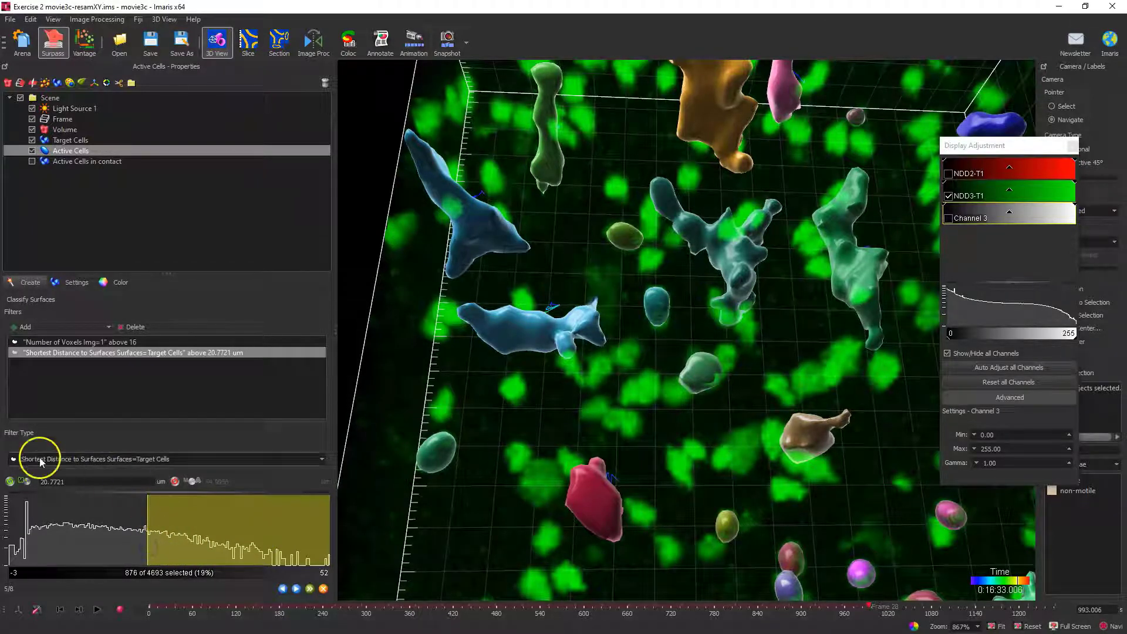
Step: Disable the filter's lower distance threshold and enable an upper threshold of 5.00641 um instead
{"action": "left_click", "coordinate": [9, 481]}
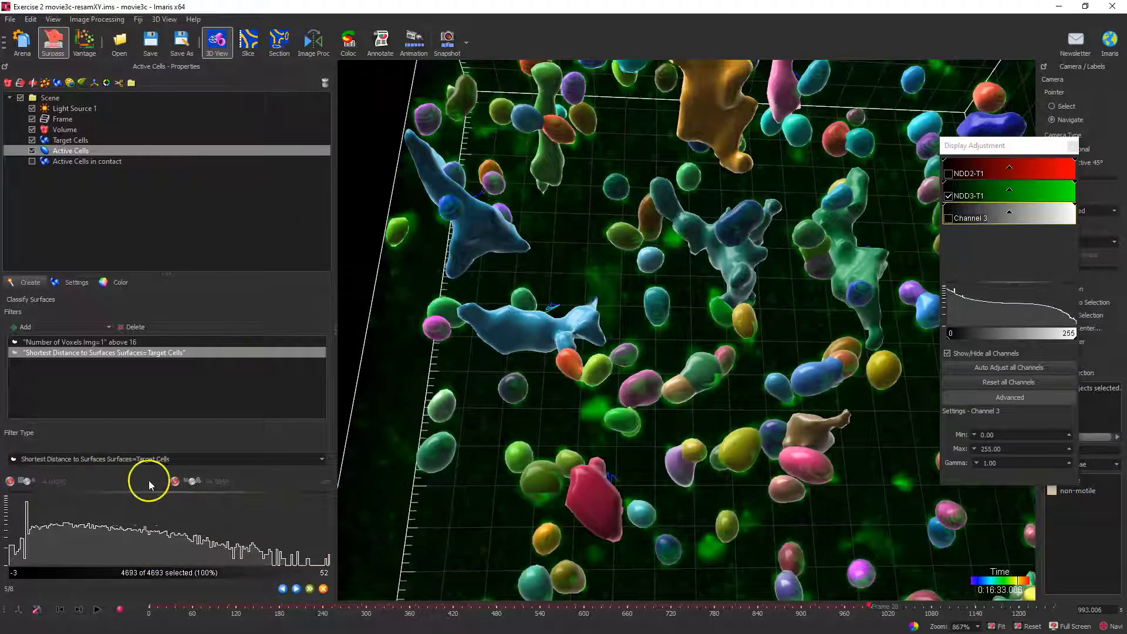
{"action": "left_click", "coordinate": [175, 481]}
{"action": "left_click_drag", "start_coordinate": [114, 518], "coordinate": [56, 533]}
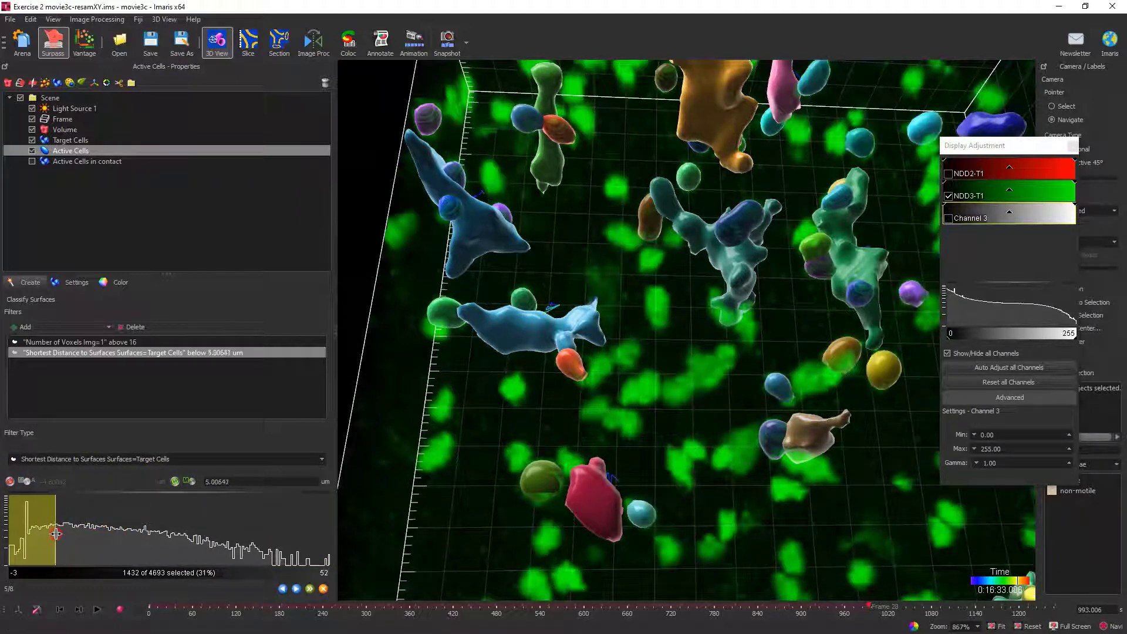
Step: Set the upper distance threshold to 10 um and inspect the remaining Active Cells around the Target Cells
{"action": "left_click_drag", "start_coordinate": [233, 482], "coordinate": [189, 480]}
{"action": "left_click", "coordinate": [297, 516]}
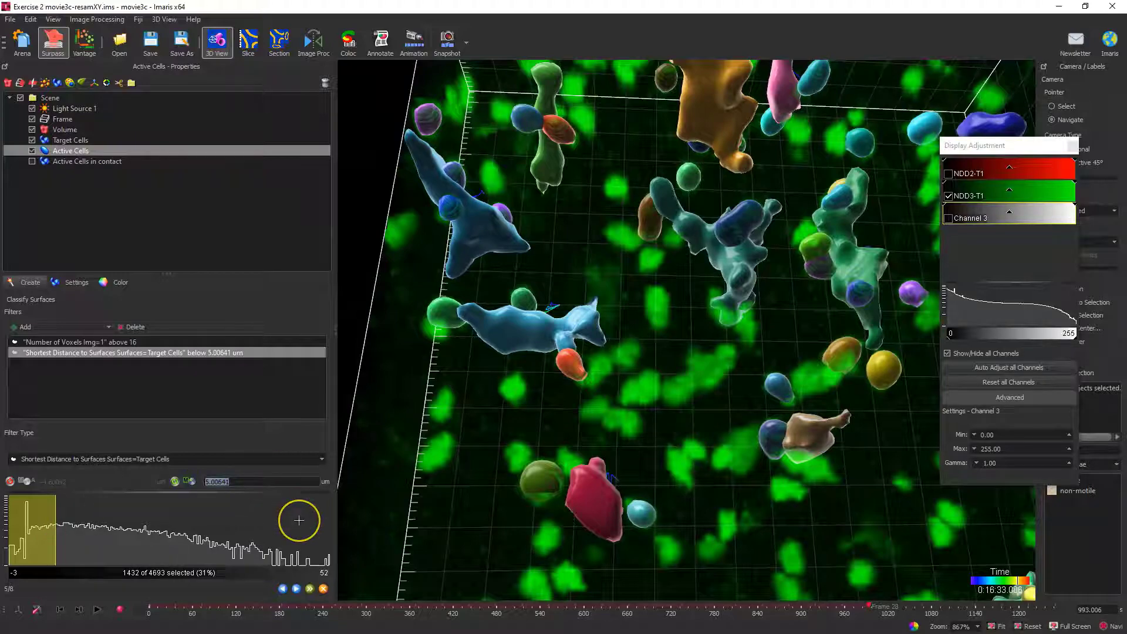
{"action": "type", "text": "10"}
{"action": "key", "text": "Return"}
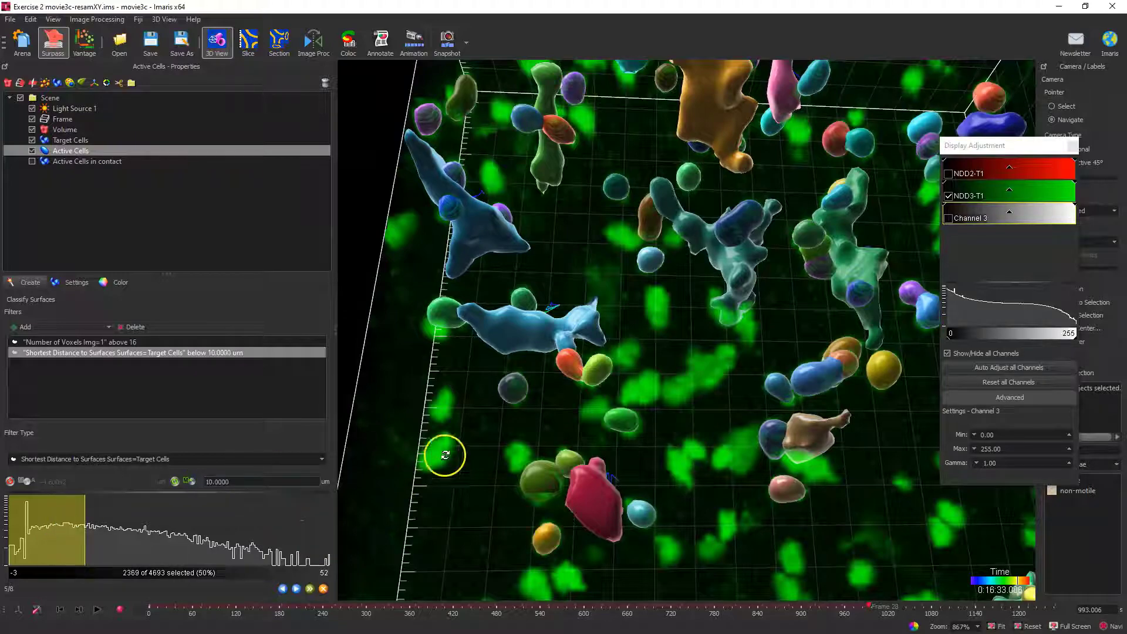
{"action": "scroll", "coordinate": [470, 402], "scroll_direction": "down", "scroll_amount": 4}
{"action": "left_click_drag", "start_coordinate": [477, 398], "coordinate": [502, 453]}
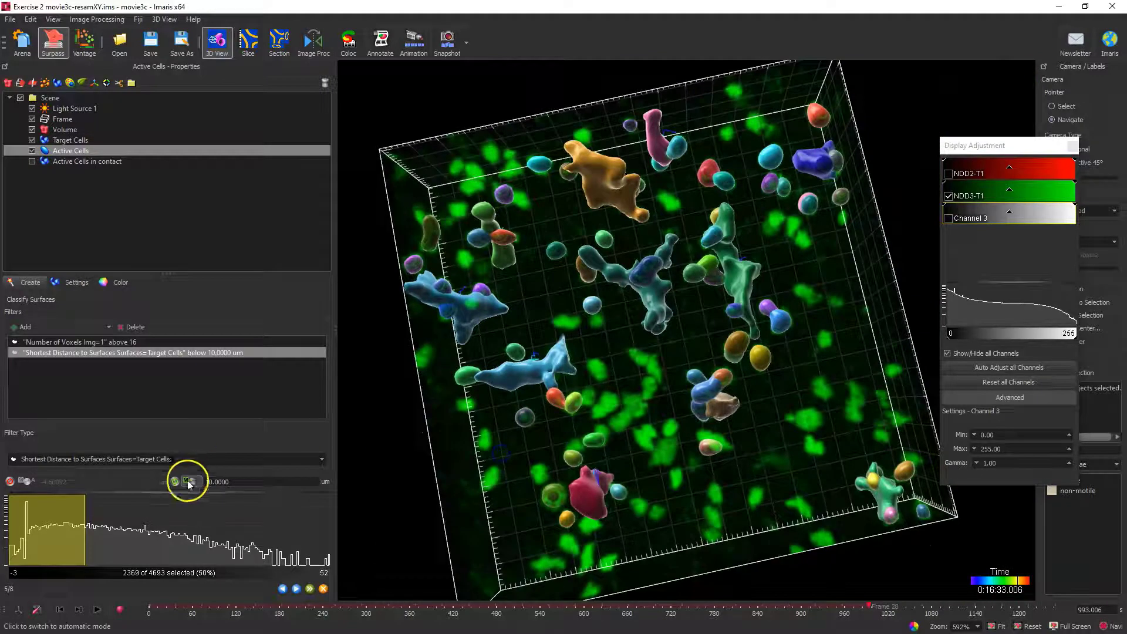
Step: Set the upper distance threshold to 5 um and inspect the cells near the Target Cells from another angle
{"action": "left_click_drag", "start_coordinate": [248, 482], "coordinate": [188, 473]}
{"action": "type", "text": "5"}
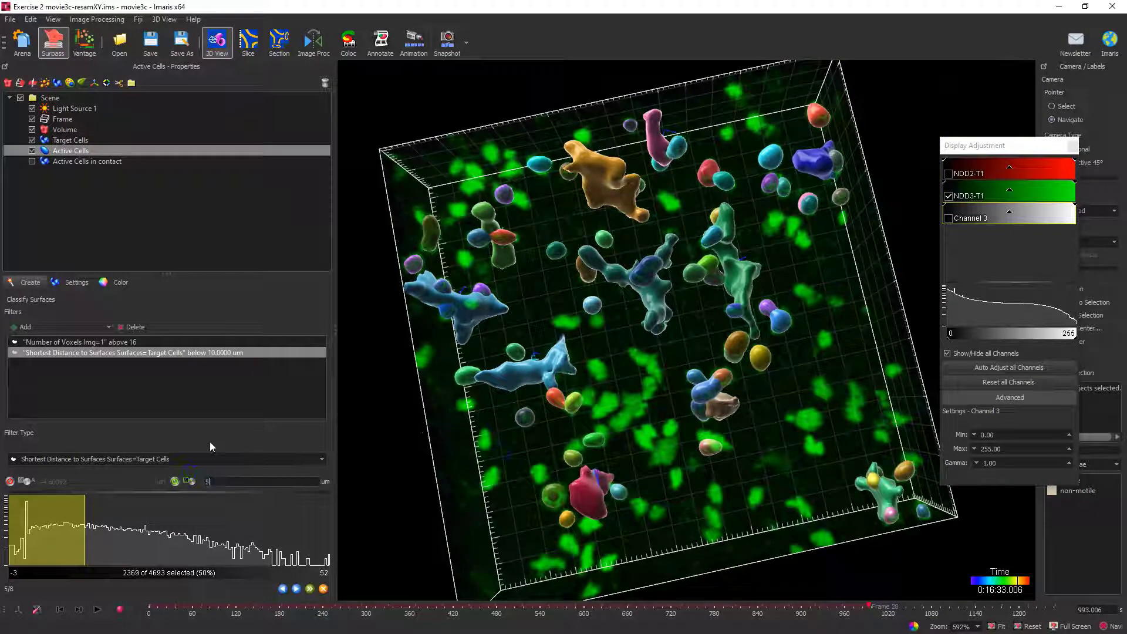
{"action": "key", "text": "Return"}
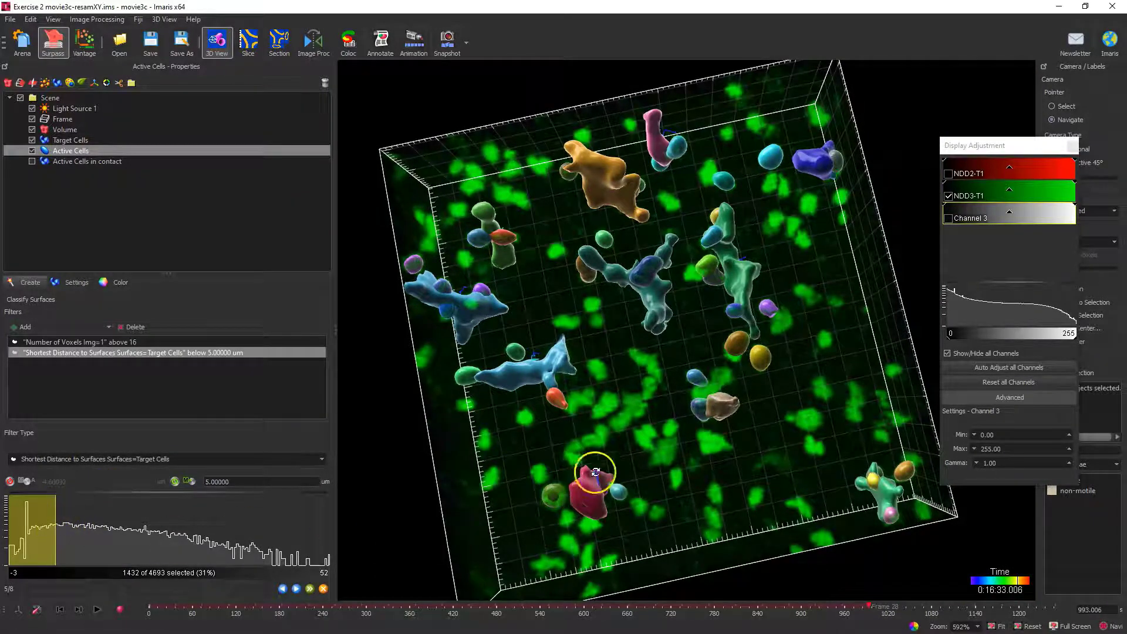
{"action": "left_click_drag", "start_coordinate": [601, 433], "coordinate": [670, 425]}
Step: Set the Active Cells' upper distance threshold to 0 um and inspect the remaining cells around the Target Cells up close
{"action": "left_click_drag", "start_coordinate": [256, 485], "coordinate": [175, 476]}
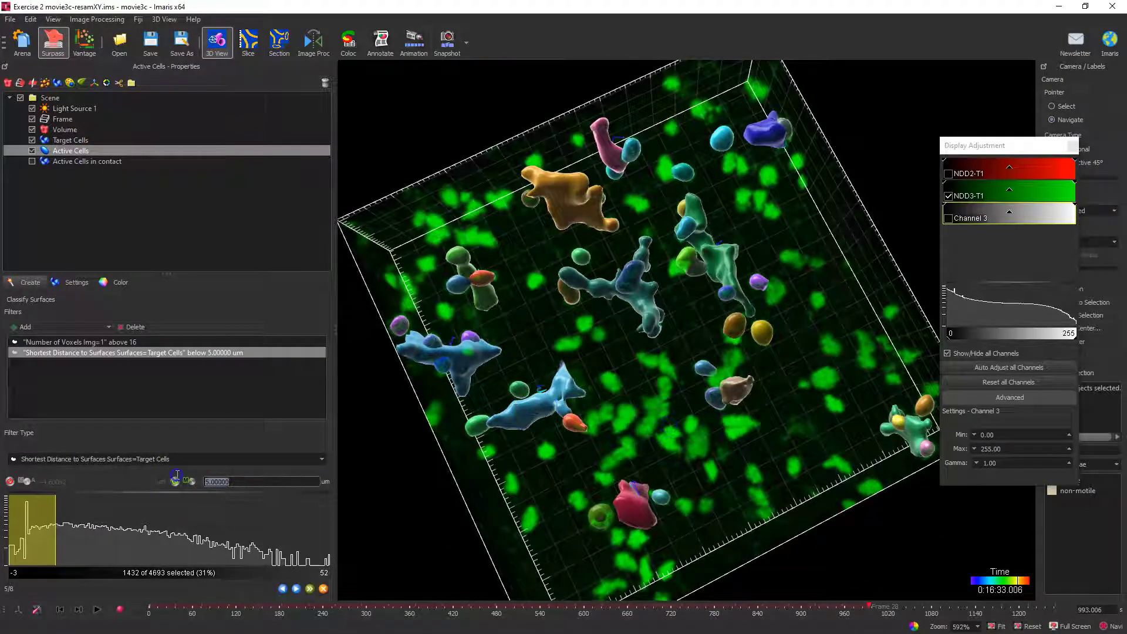
{"action": "type", "text": "0"}
{"action": "key", "text": "Return"}
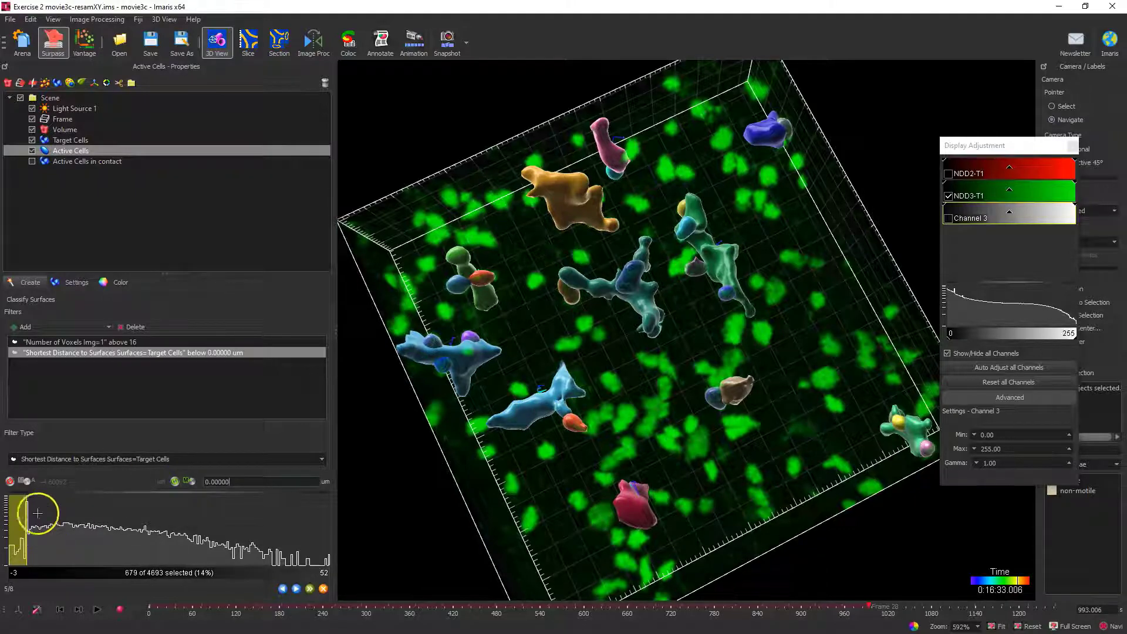
{"action": "scroll", "coordinate": [587, 419], "scroll_direction": "up", "scroll_amount": 3}
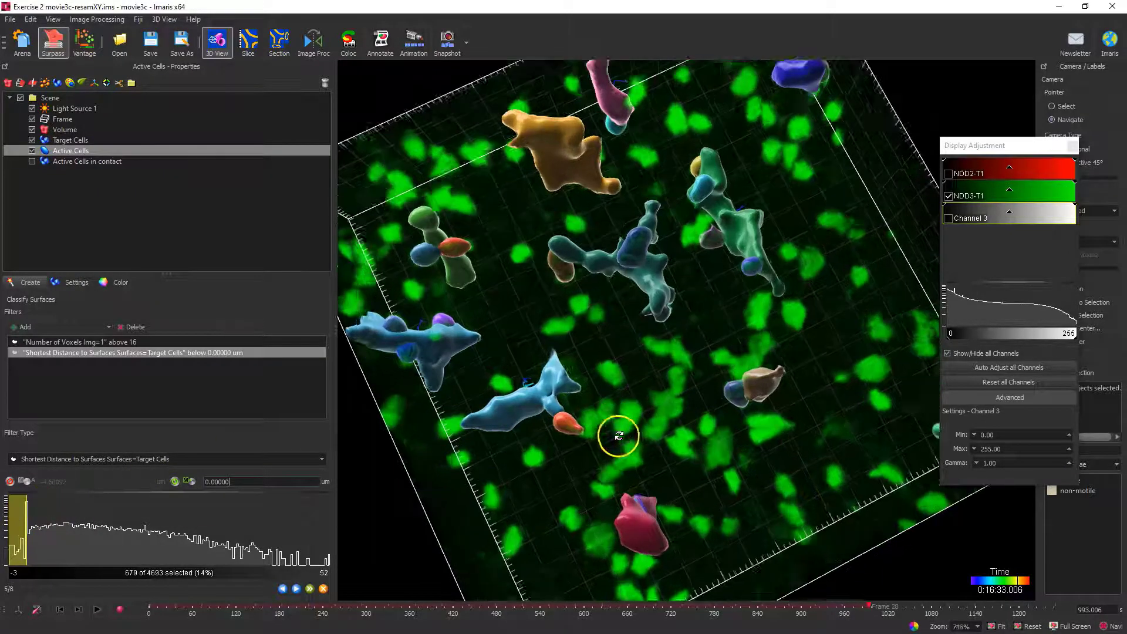
{"action": "left_click_drag", "start_coordinate": [605, 494], "coordinate": [619, 461]}
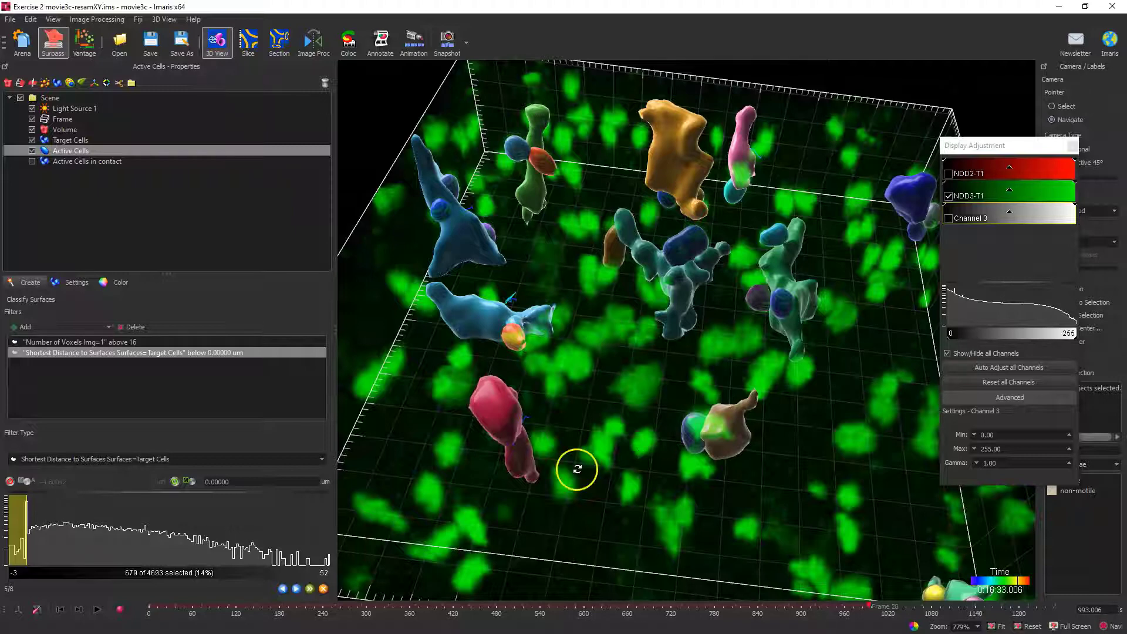
Step: Try an upper distance threshold of 0.588009 um, then reset it to 0 um and view the cells from several angles
{"action": "mouse_move", "coordinate": [25, 540]}
{"action": "left_mouse_down"}
{"action": "mouse_move", "coordinate": [12, 547]}
{"action": "mouse_move", "coordinate": [29, 552]}
{"action": "left_mouse_up"}
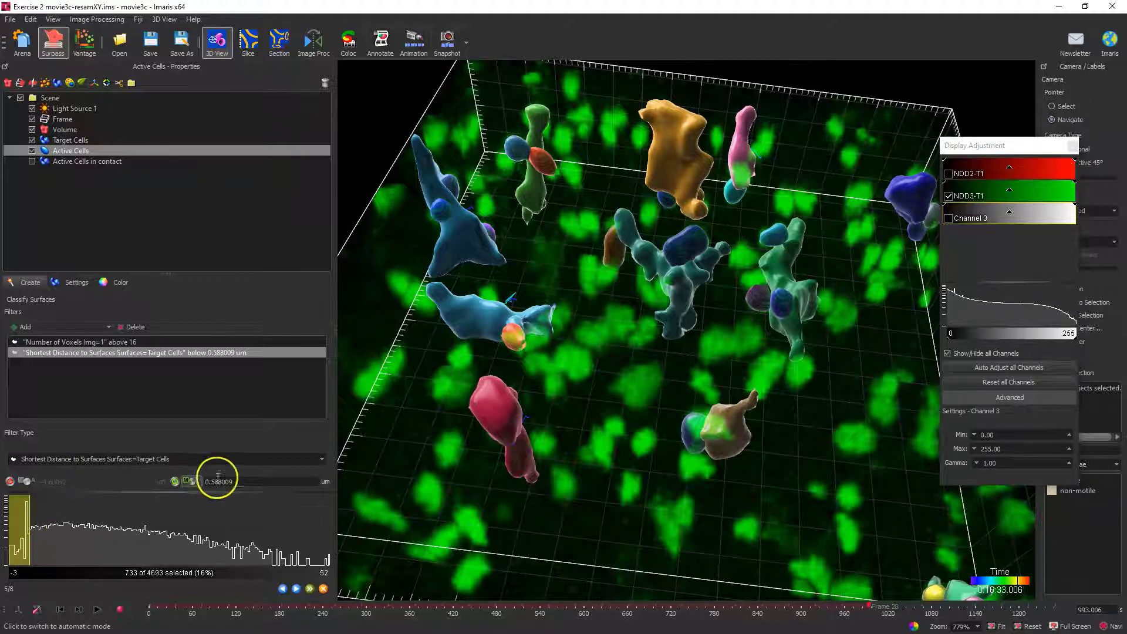
{"action": "left_click_drag", "start_coordinate": [247, 482], "coordinate": [191, 487]}
{"action": "type", "text": "0"}
{"action": "key", "text": "Return"}
{"action": "left_click_drag", "start_coordinate": [436, 376], "coordinate": [577, 355]}
{"action": "scroll", "coordinate": [577, 355], "scroll_direction": "down", "scroll_amount": 2}
{"action": "left_click_drag", "start_coordinate": [527, 254], "coordinate": [576, 382]}
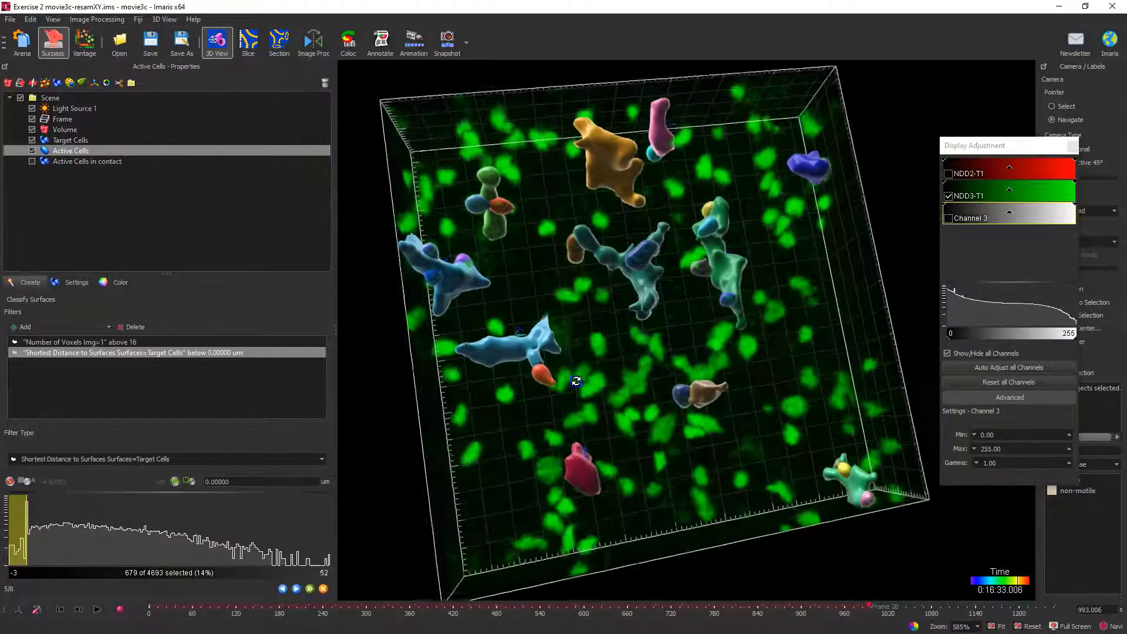
{"action": "left_click_drag", "start_coordinate": [644, 299], "coordinate": [572, 300]}
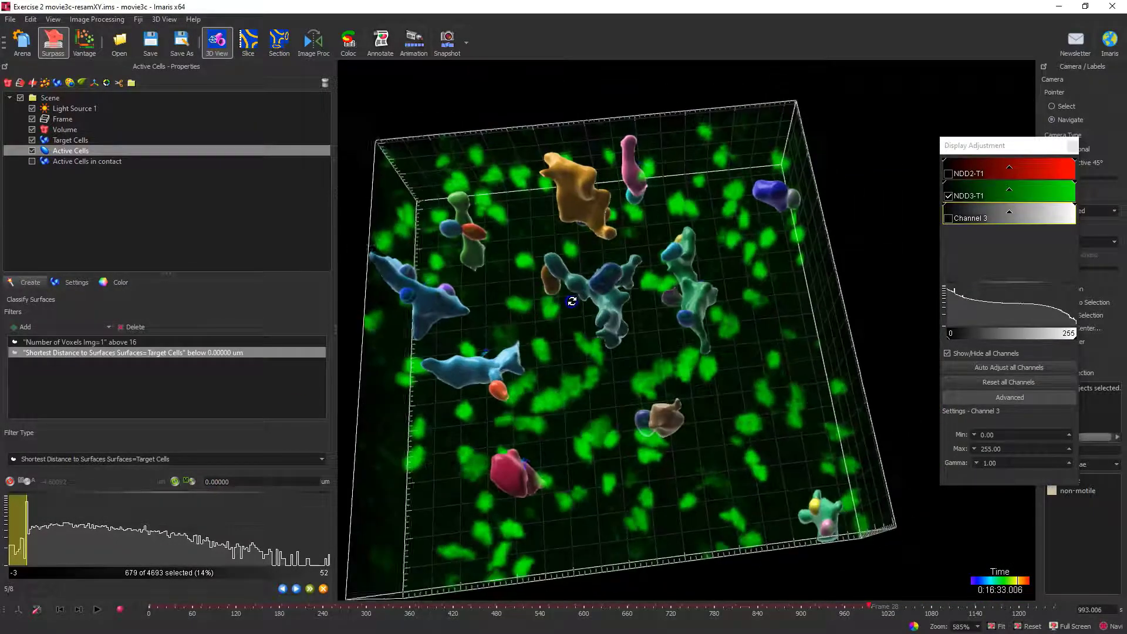
Step: Set the upper distance threshold to 5 um and inspect the Active Cells near the Target Cells
{"action": "double_click", "coordinate": [248, 481]}
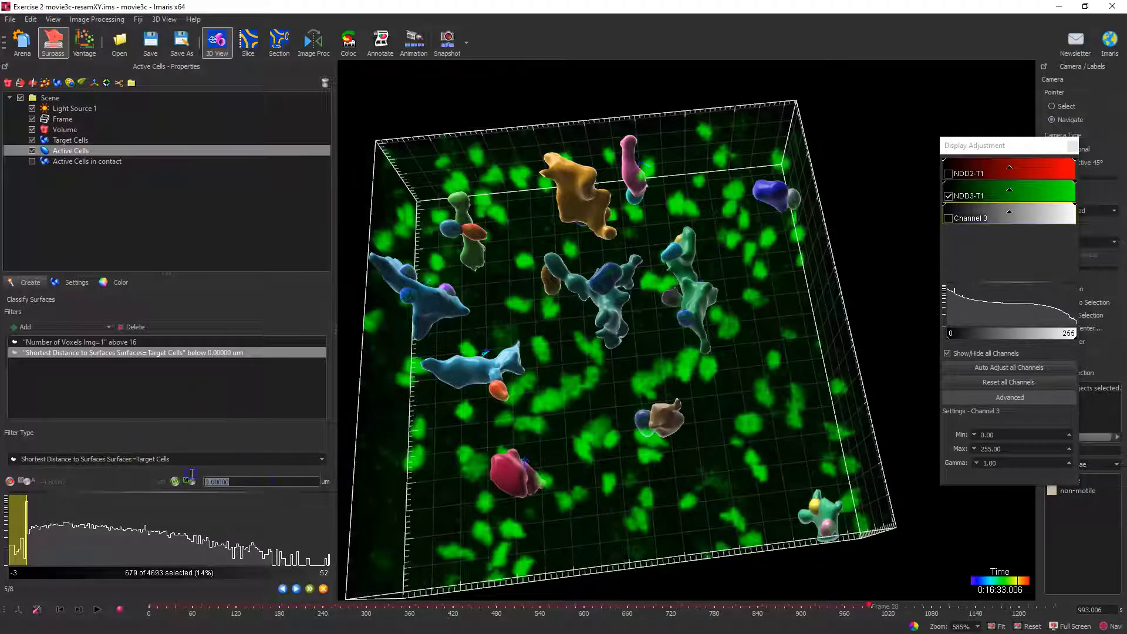
{"action": "type", "text": "5"}
{"action": "key", "text": "Return"}
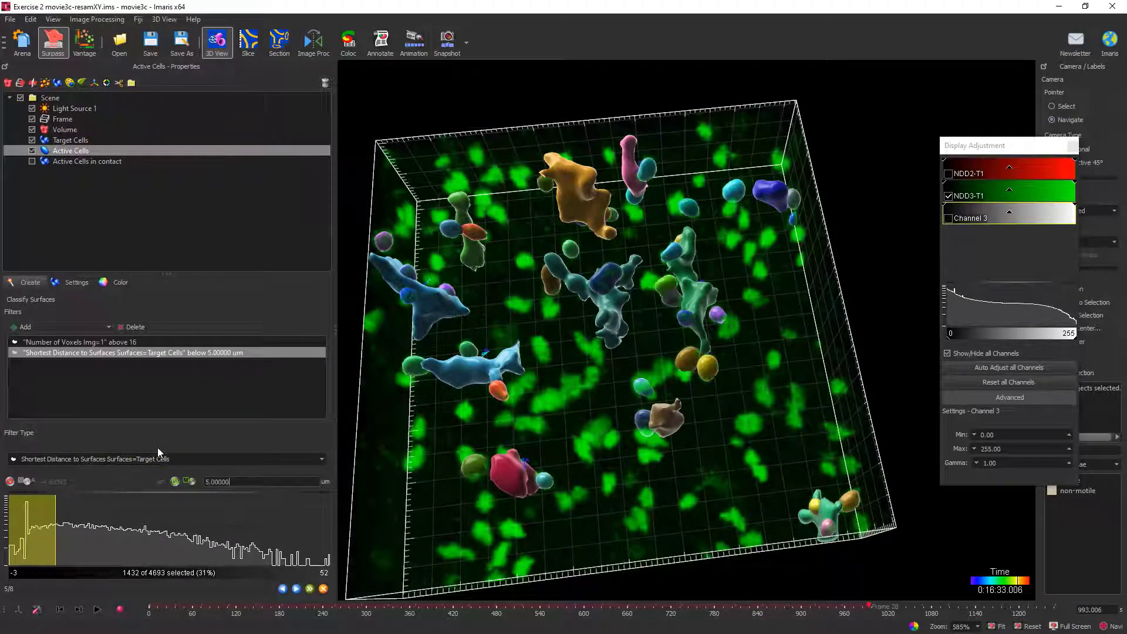
{"action": "left_click_drag", "start_coordinate": [522, 414], "coordinate": [549, 444]}
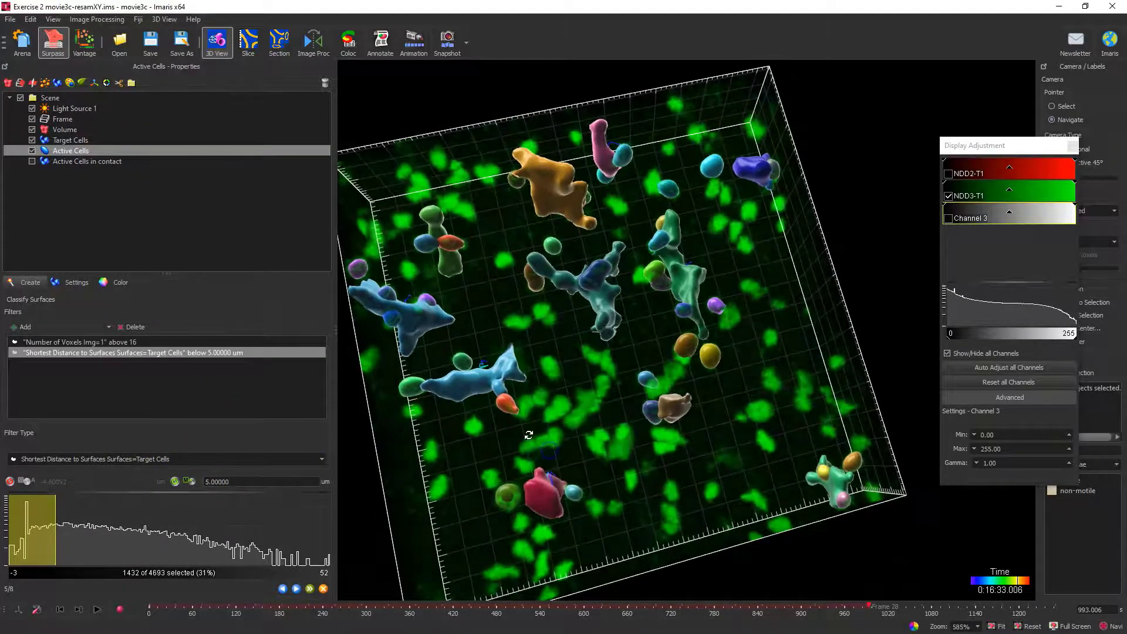
{"action": "left_click_drag", "start_coordinate": [663, 267], "coordinate": [542, 362]}
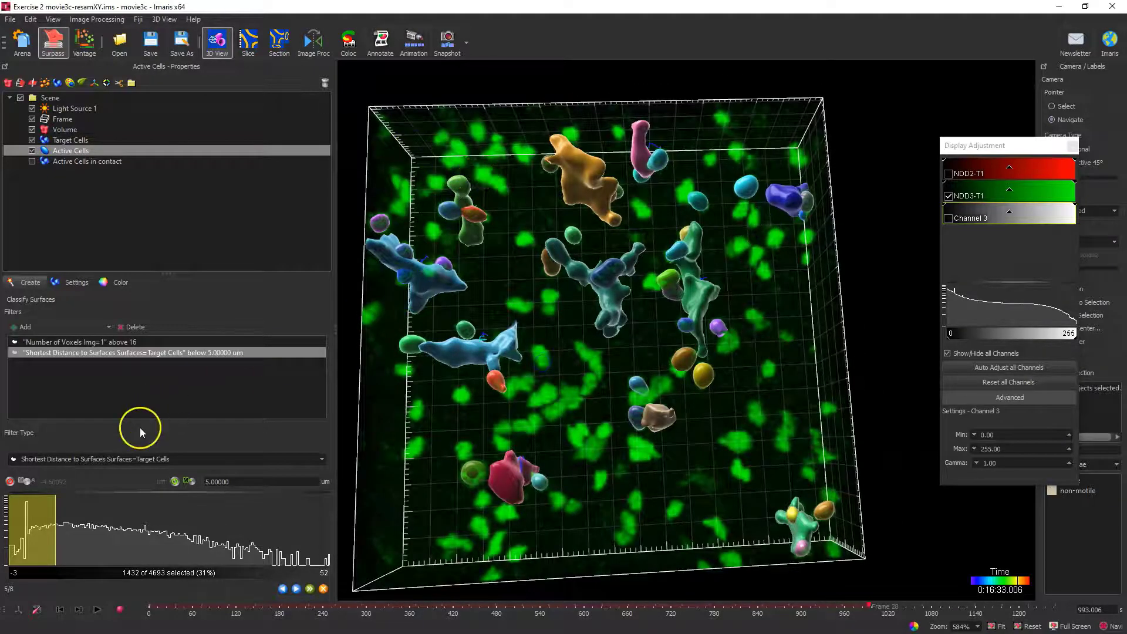
Step: Accept the surface filters and track the Active Cells with Autoregressive Motion, 7.362 um maximum distance and gap size 2
{"action": "left_click", "coordinate": [297, 589]}
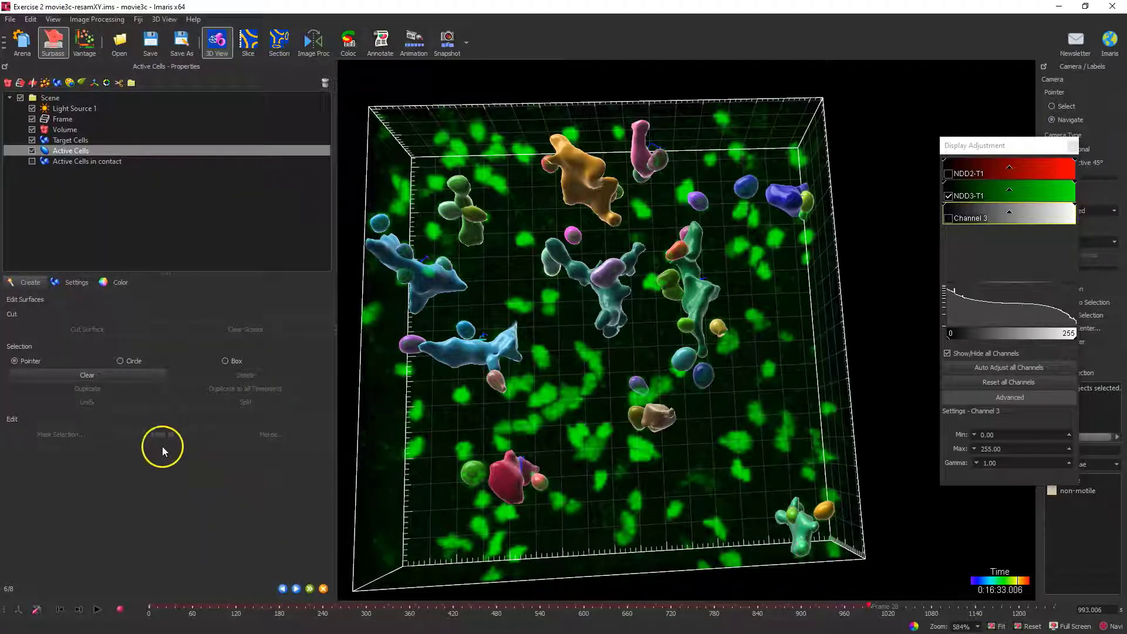
{"action": "left_click", "coordinate": [297, 589]}
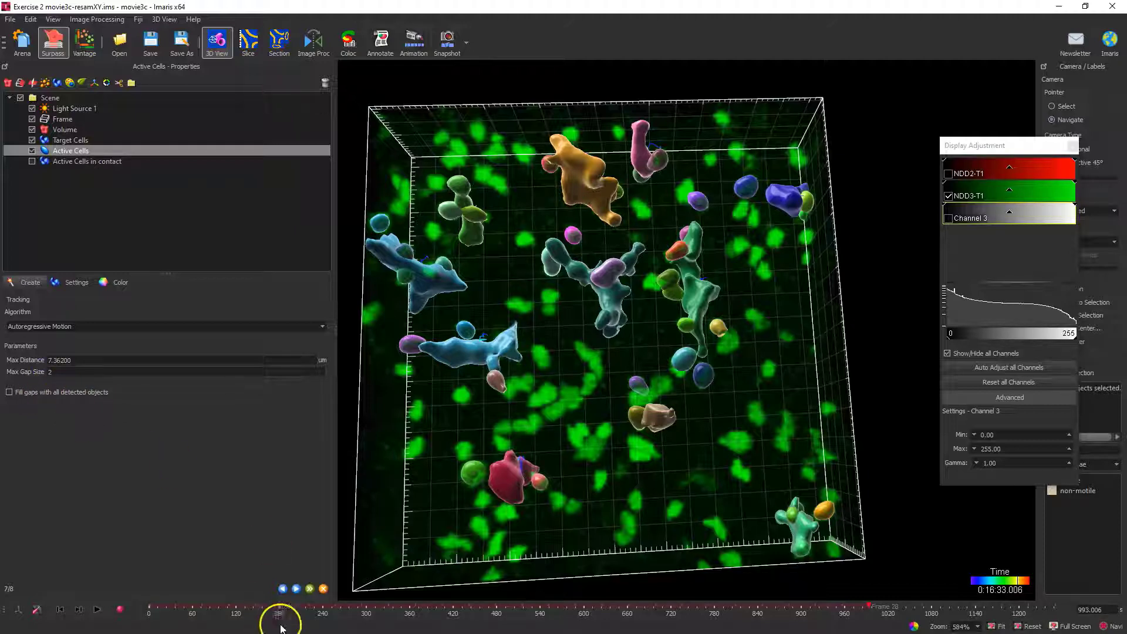
{"action": "left_click", "coordinate": [297, 589]}
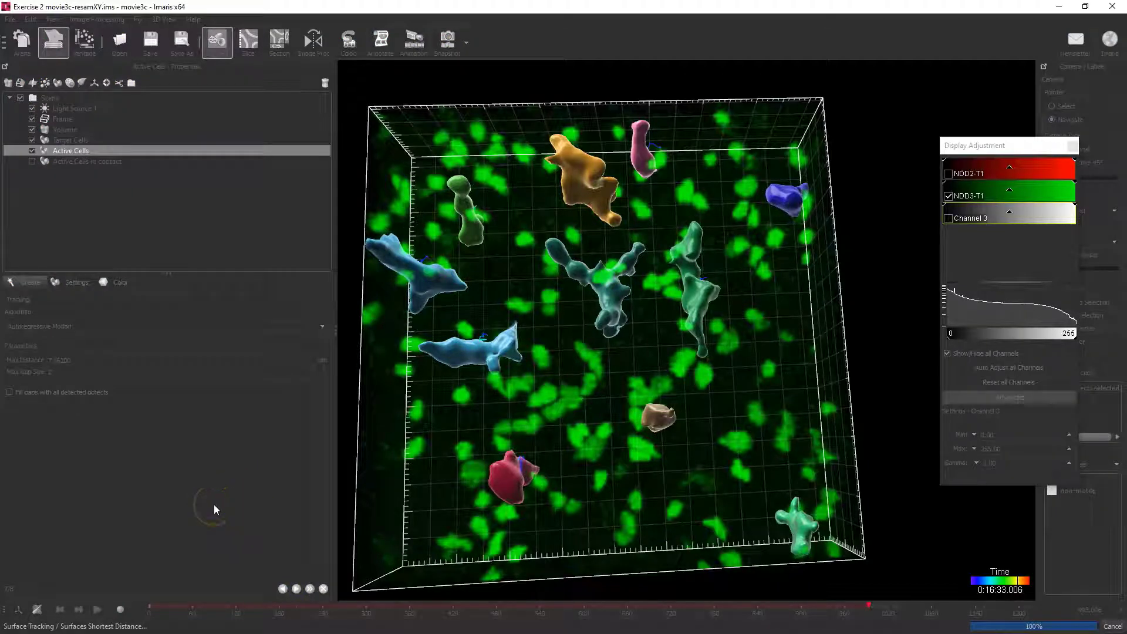
Step: Remove the Track Duration filter so all tracks are kept, and finish creating the Active Cells surfaces
{"action": "mouse_move", "coordinate": [26, 529]}
{"action": "left_mouse_down"}
{"action": "mouse_move", "coordinate": [50, 533]}
{"action": "mouse_move", "coordinate": [18, 537]}
{"action": "left_mouse_up"}
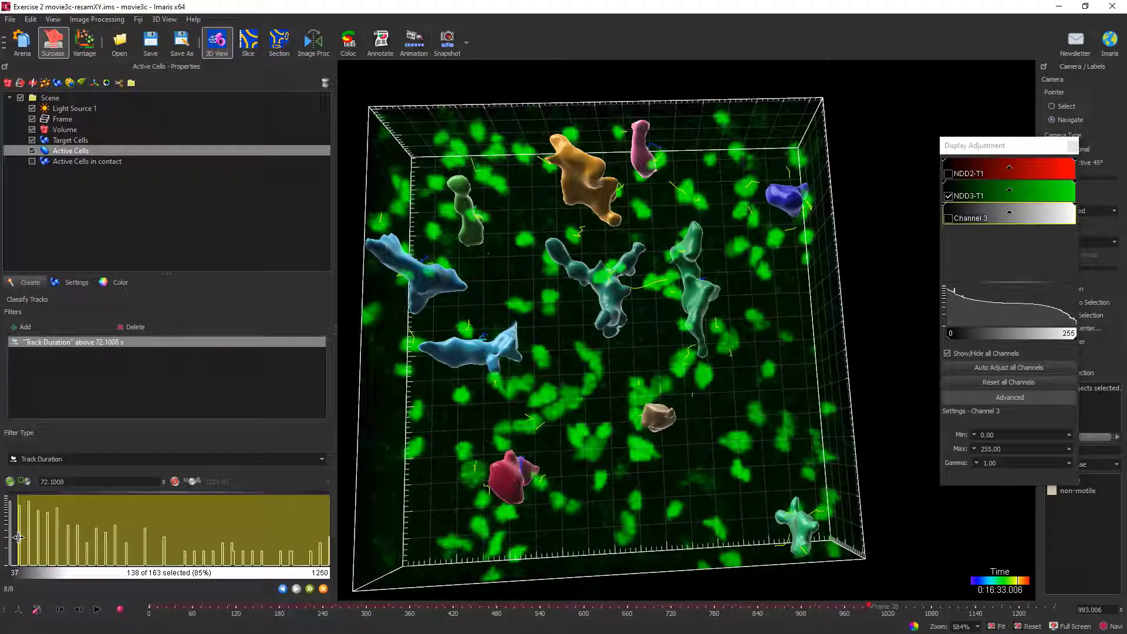
{"action": "left_click", "coordinate": [9, 482]}
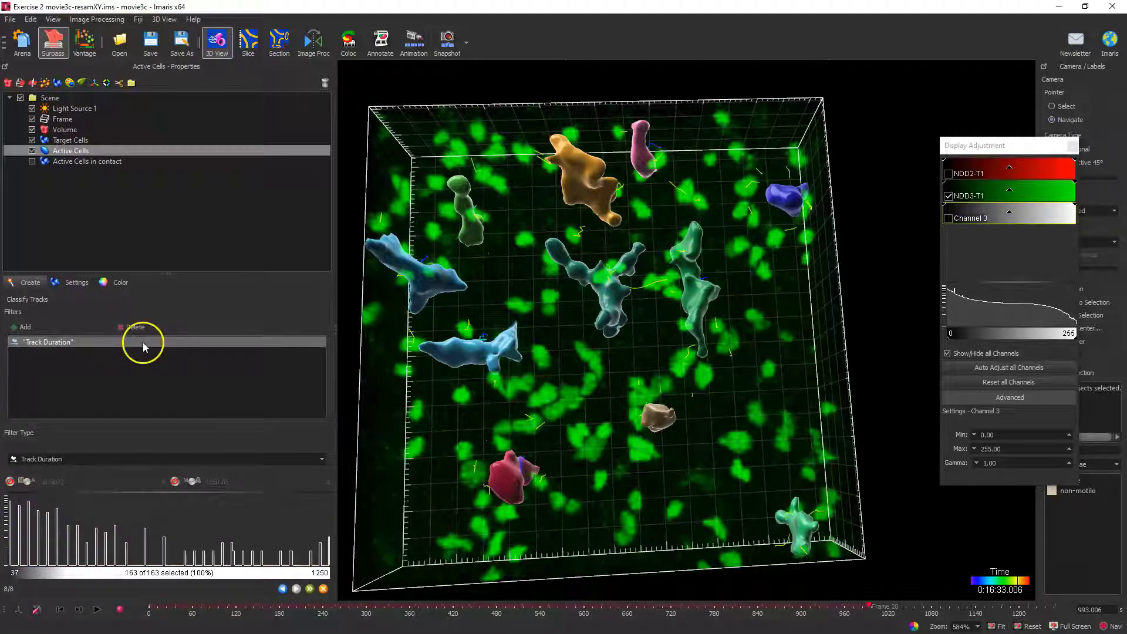
{"action": "left_click", "coordinate": [147, 327]}
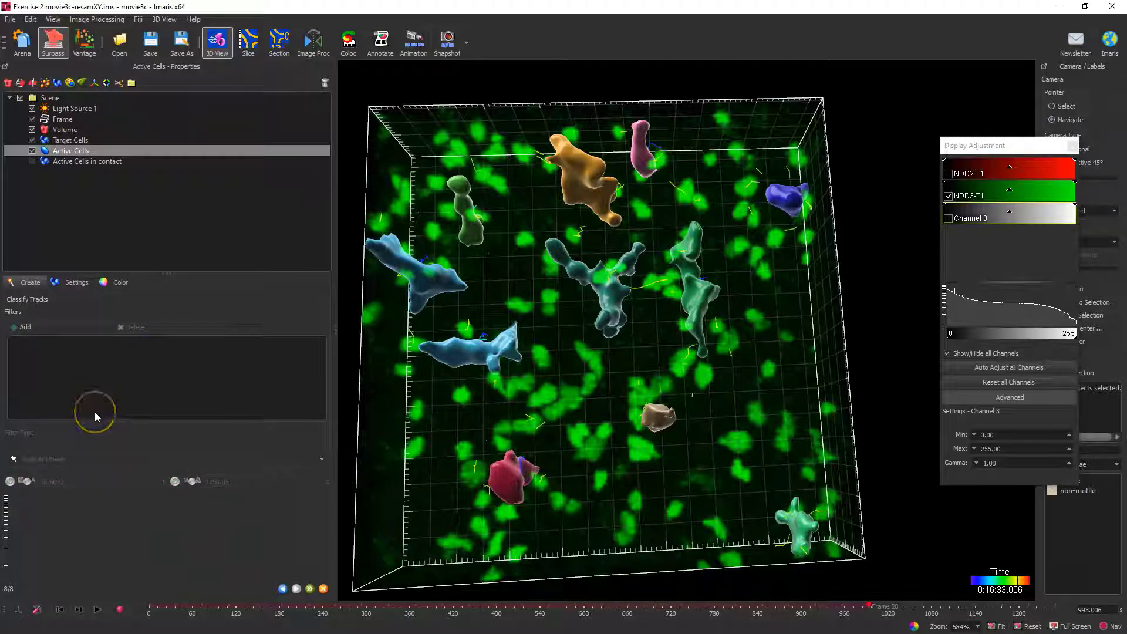
{"action": "left_click", "coordinate": [310, 590]}
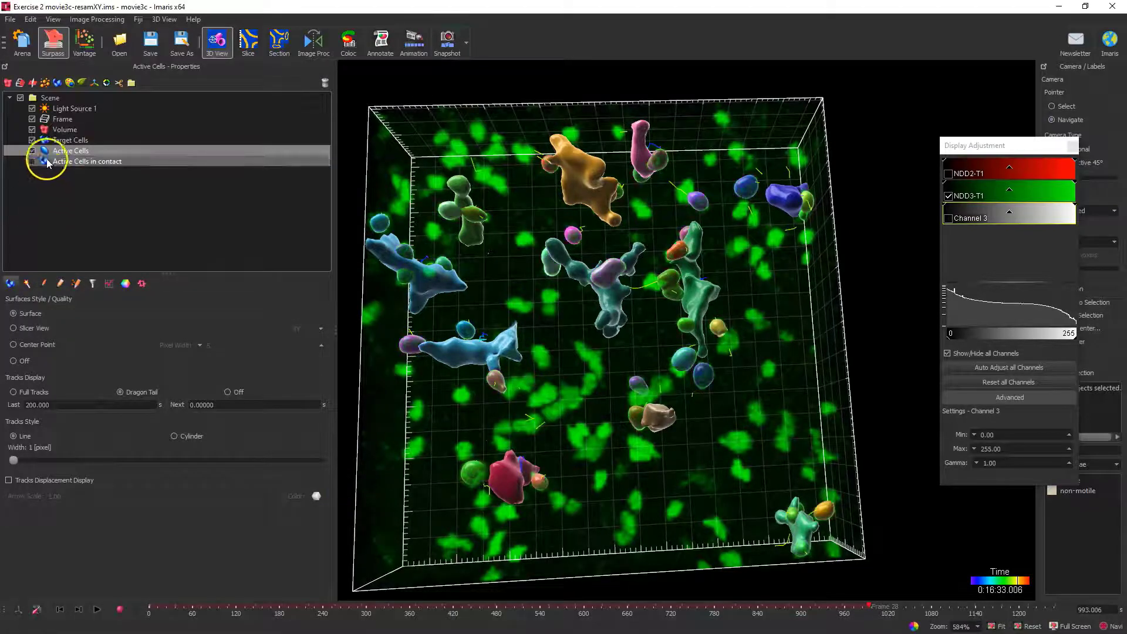
Step: Hide the NDD3-T1 channel and toggle the Target Cells off and on to view the Active Cells alone and together with them
{"action": "left_click", "coordinate": [33, 140]}
{"action": "left_click_drag", "start_coordinate": [403, 358], "coordinate": [658, 390]}
{"action": "left_click", "coordinate": [948, 196]}
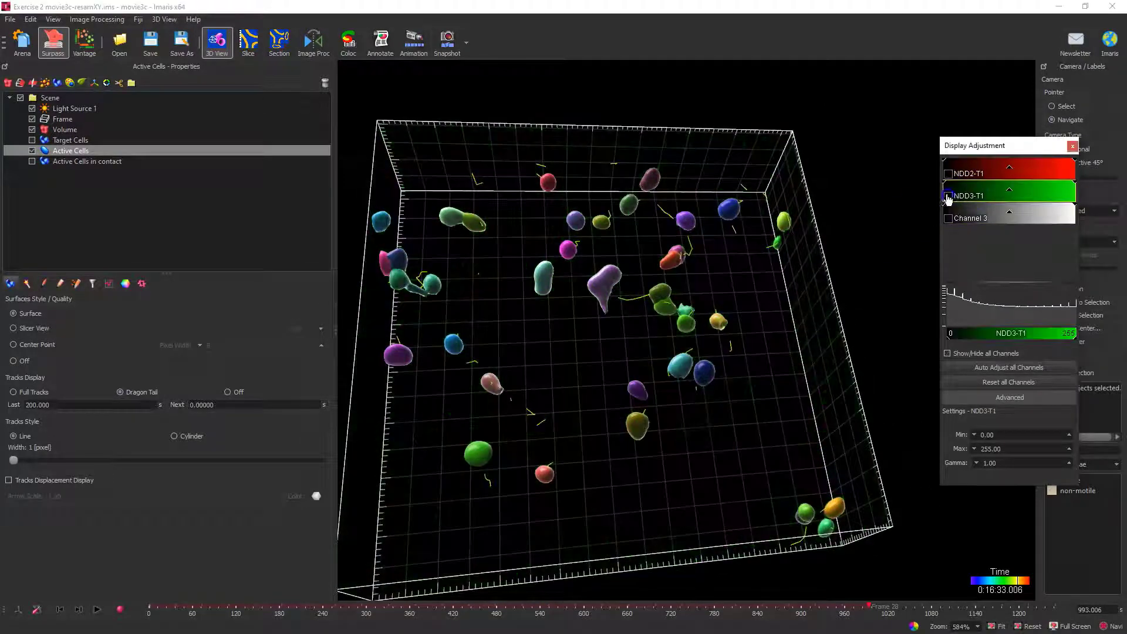
{"action": "left_click", "coordinate": [32, 139]}
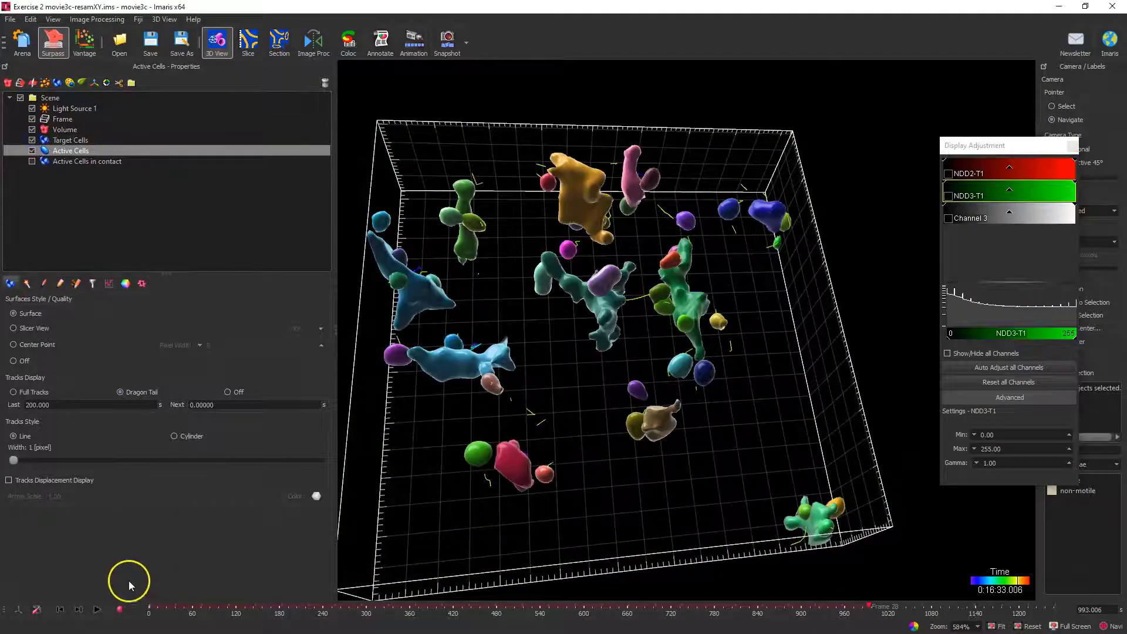
Step: Play the time series while rotating the volume to watch the tracked Active Cells around the Target Cells, and stop playback
{"action": "left_click", "coordinate": [94, 610]}
{"action": "left_click_drag", "start_coordinate": [499, 435], "coordinate": [588, 431]}
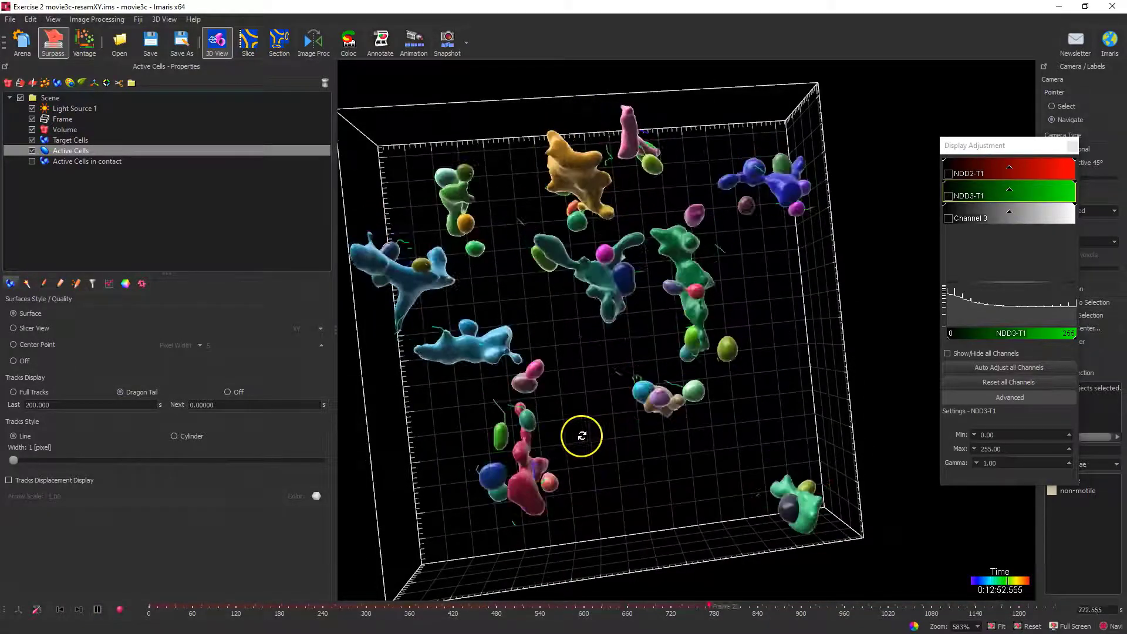
{"action": "left_click", "coordinate": [97, 609]}
Step: Open the detailed statistics of the Active Cells and display their Average Values
{"action": "left_click", "coordinate": [108, 284]}
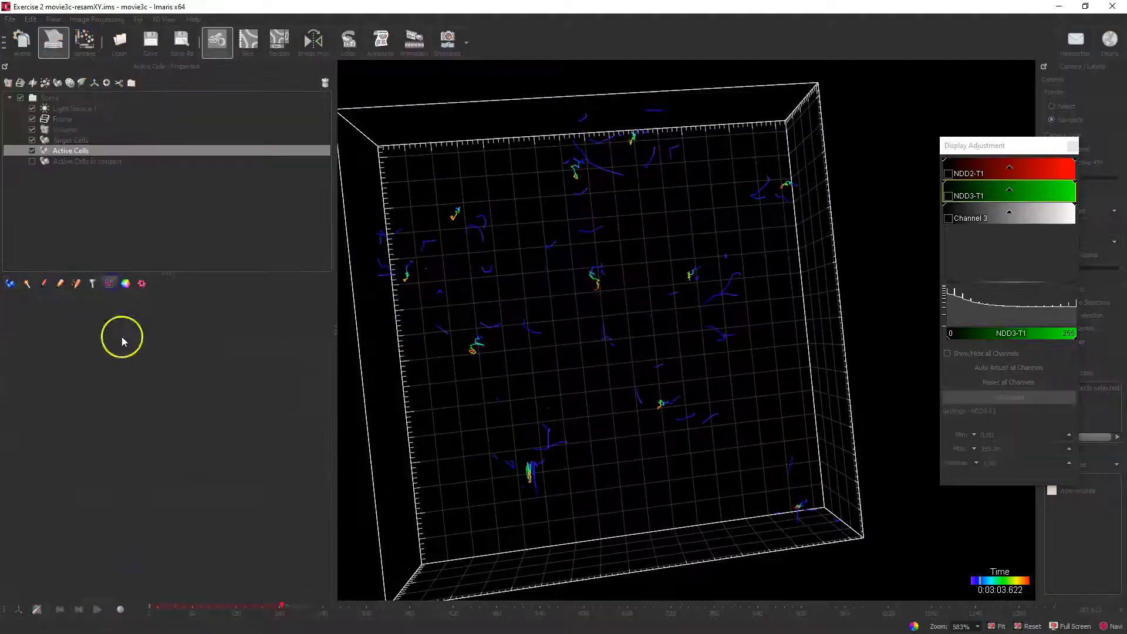
{"action": "left_click", "coordinate": [44, 333]}
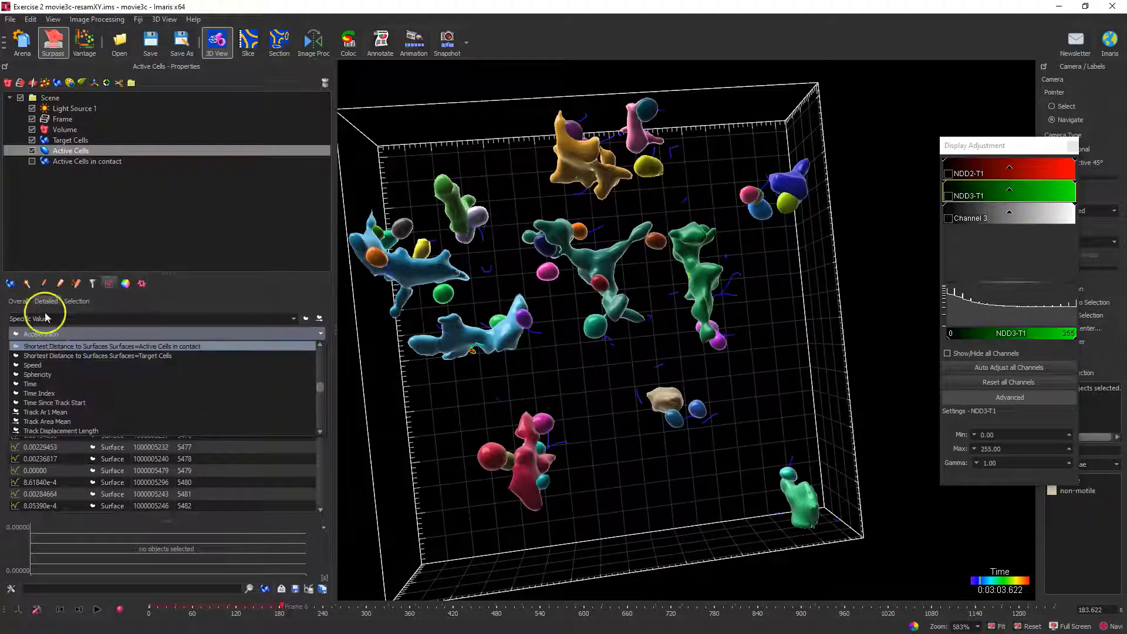
{"action": "left_click", "coordinate": [41, 316]}
{"action": "left_click", "coordinate": [41, 317]}
{"action": "left_click", "coordinate": [41, 330]}
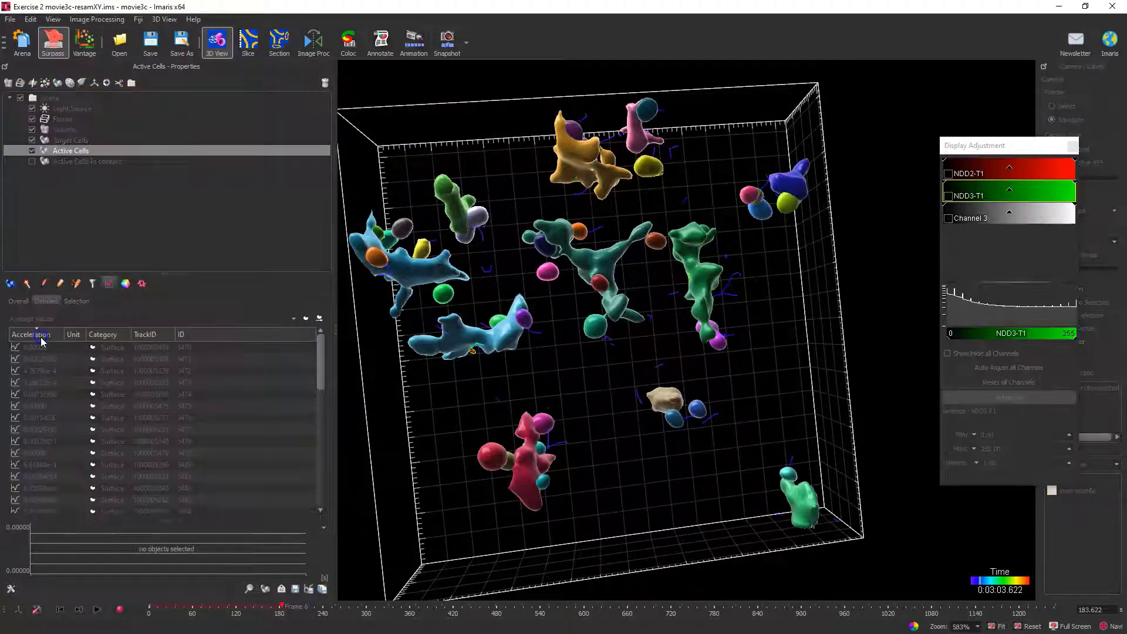
Step: Find Track Duration among the average statistics and widen the properties area to read its values
{"action": "scroll", "coordinate": [101, 409], "scroll_direction": "down", "scroll_amount": 15}
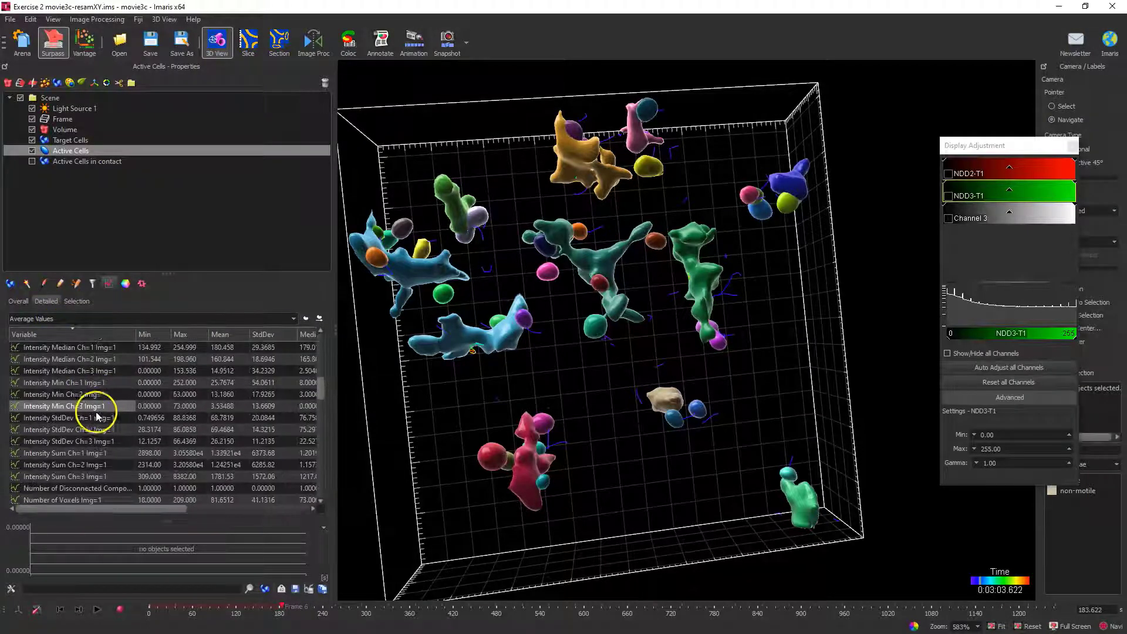
{"action": "scroll", "coordinate": [96, 414], "scroll_direction": "down", "scroll_amount": 10}
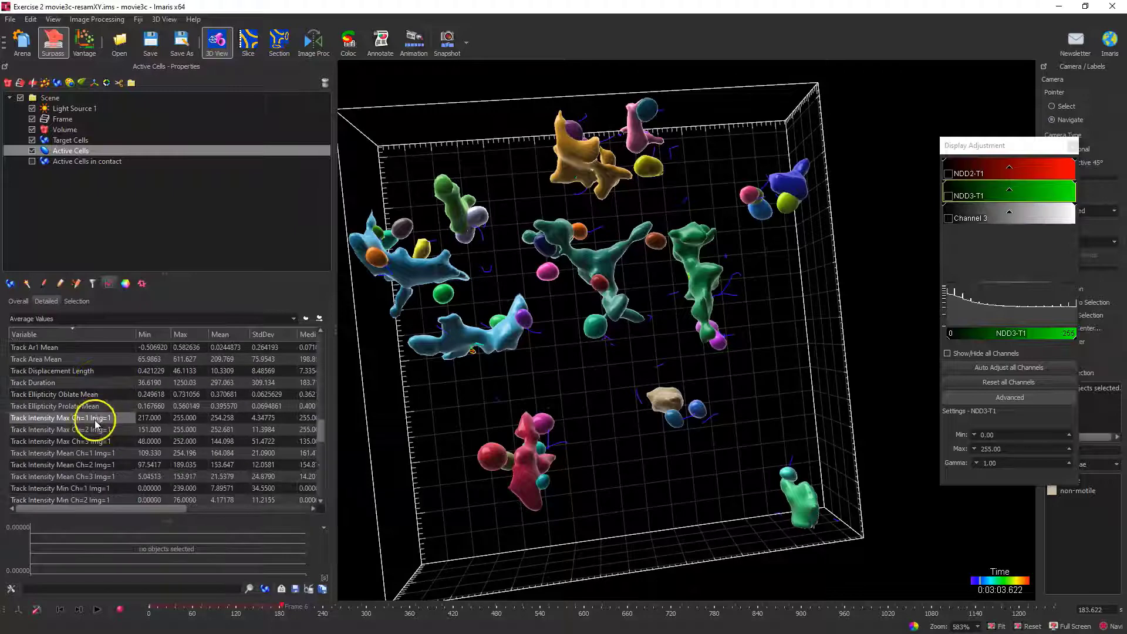
{"action": "scroll", "coordinate": [94, 422], "scroll_direction": "down", "scroll_amount": 2}
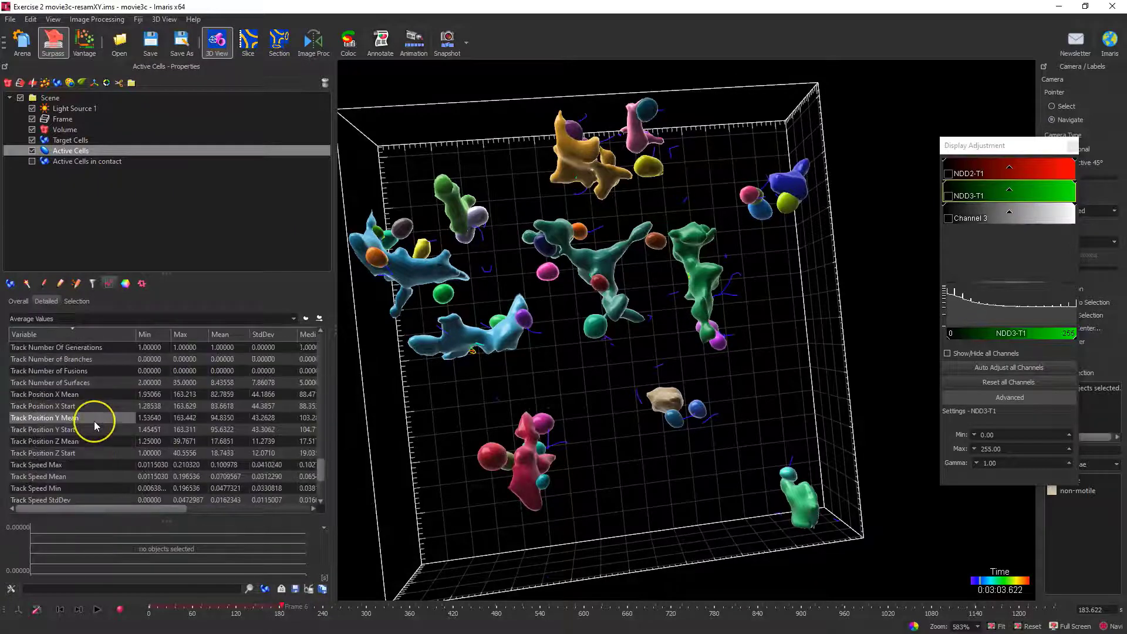
{"action": "scroll", "coordinate": [95, 420], "scroll_direction": "up", "scroll_amount": 7}
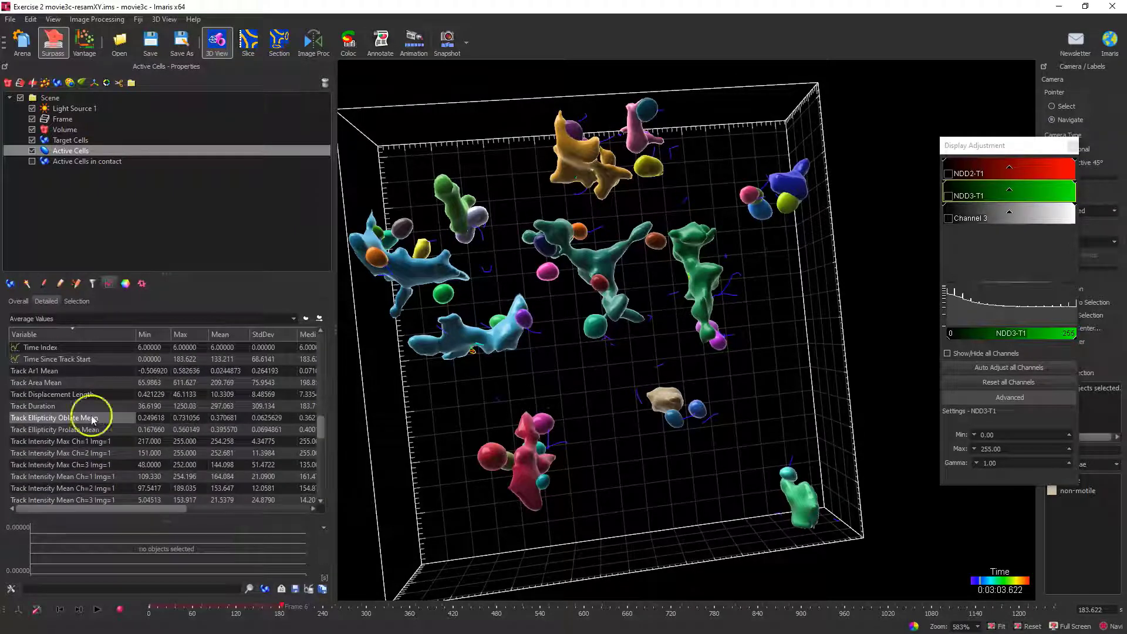
{"action": "left_click", "coordinate": [80, 406]}
{"action": "left_click_drag", "start_coordinate": [334, 428], "coordinate": [496, 411]}
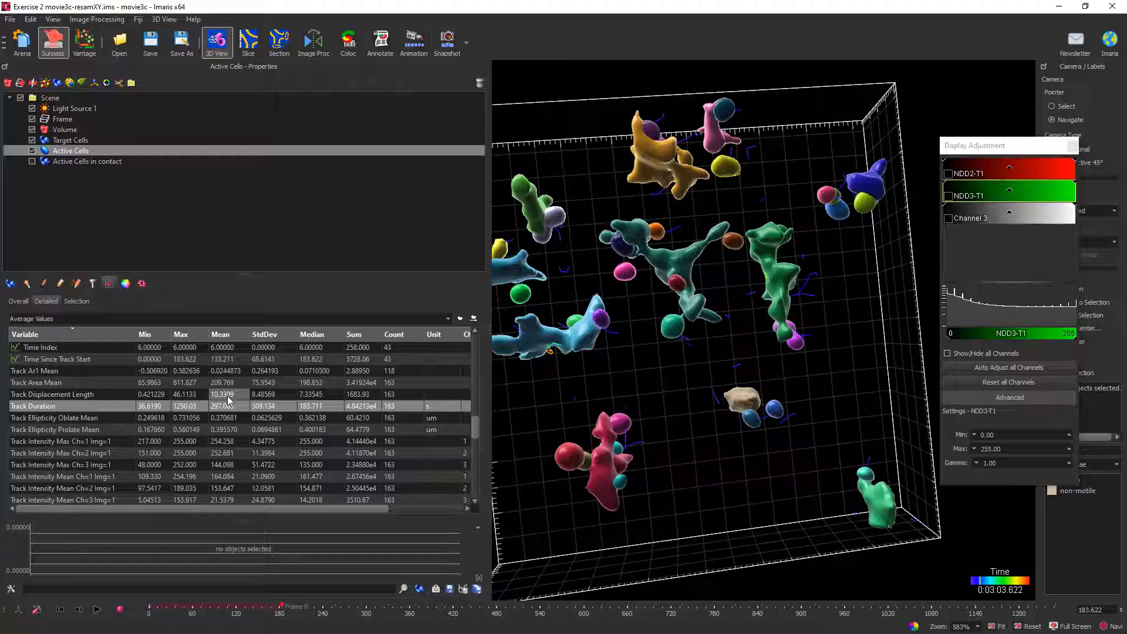
{"action": "left_click", "coordinate": [265, 405]}
Step: Hide the Active Cells, show Active Cells in contact instead, and bring the whole volume into view
{"action": "left_click", "coordinate": [32, 153]}
{"action": "left_click", "coordinate": [32, 161]}
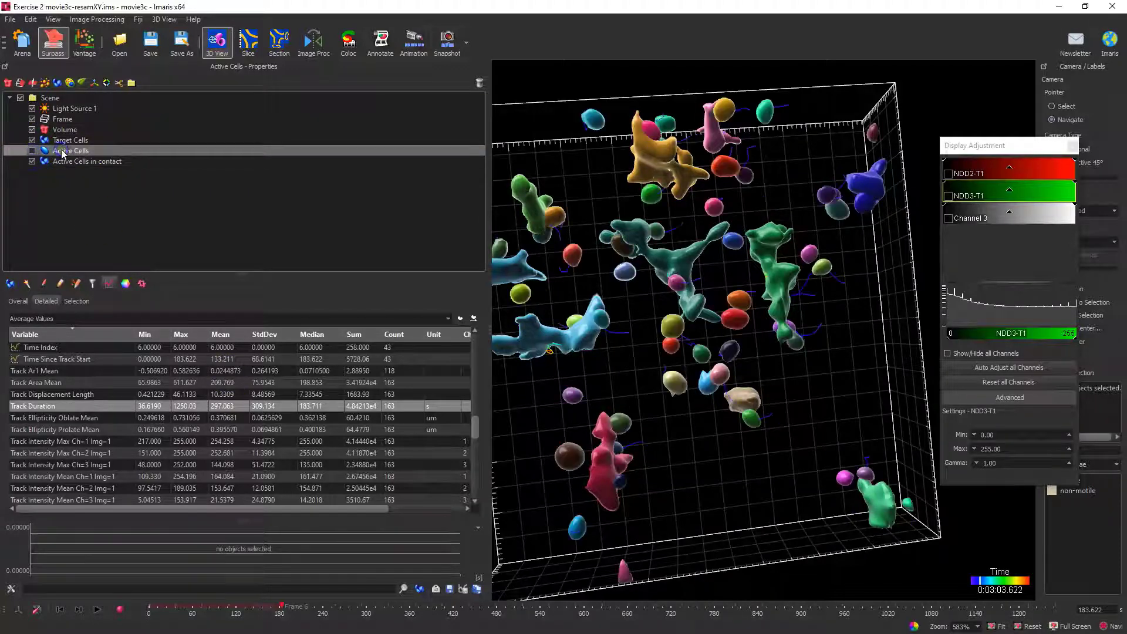
{"action": "scroll", "coordinate": [759, 406], "scroll_direction": "down", "scroll_amount": 4}
{"action": "left_click_drag", "start_coordinate": [635, 394], "coordinate": [621, 386]}
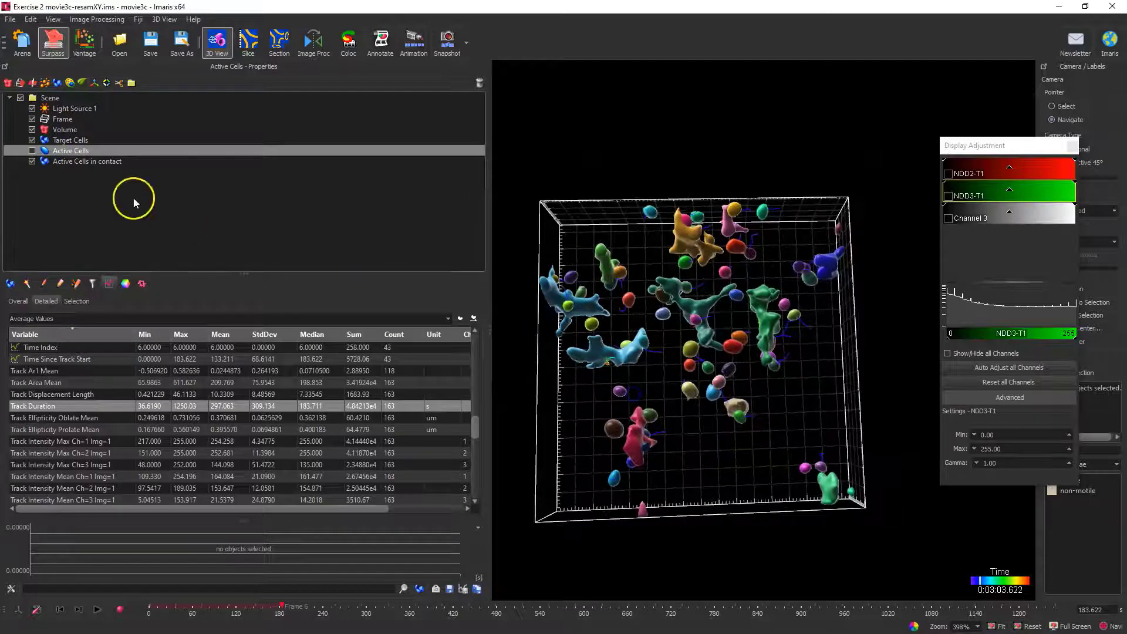
Step: Open track editing for Active Cells in contact, turn off Focus Tracks to plot all tracks, and select a track in the plot
{"action": "left_click", "coordinate": [104, 162]}
{"action": "left_click", "coordinate": [77, 284]}
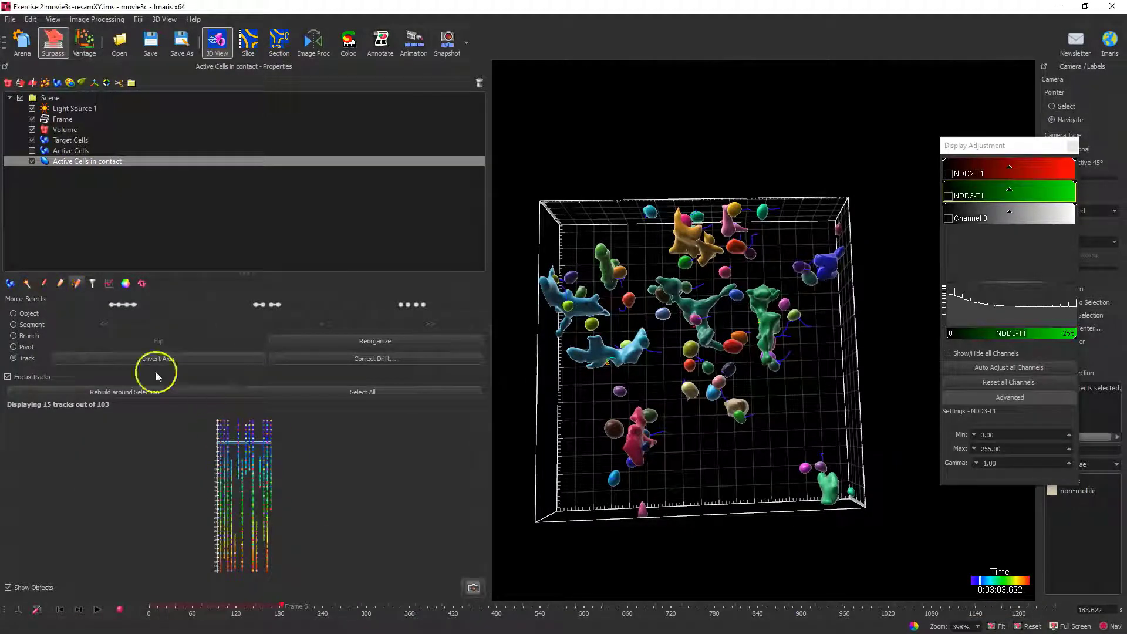
{"action": "left_click", "coordinate": [5, 379]}
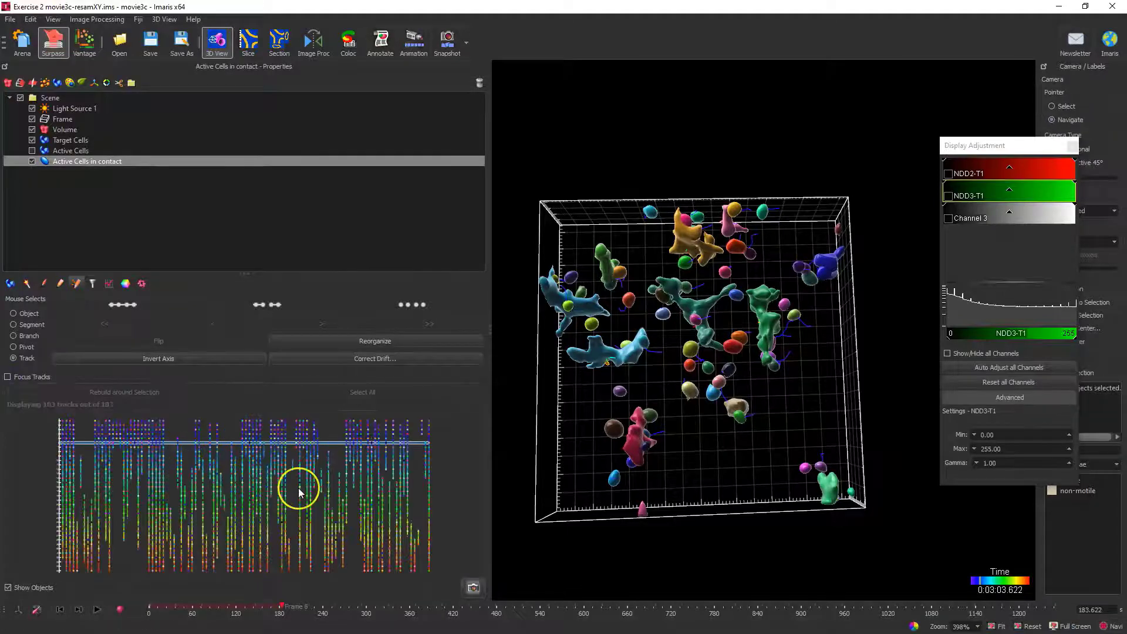
{"action": "scroll", "coordinate": [277, 492], "scroll_direction": "up", "scroll_amount": 2}
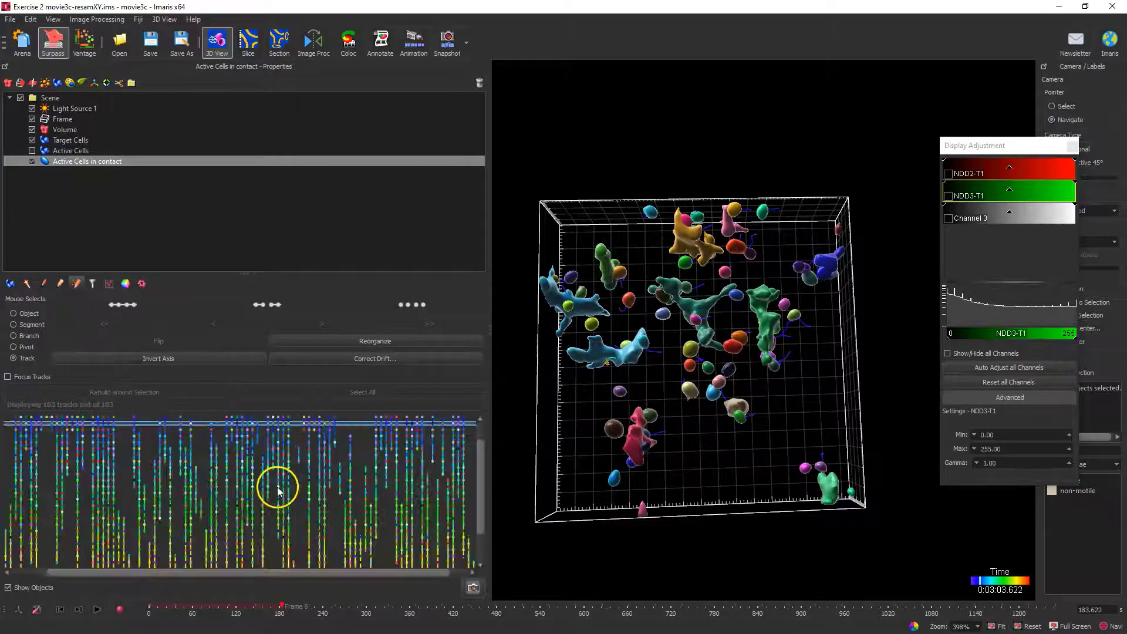
{"action": "scroll", "coordinate": [300, 451], "scroll_direction": "down", "scroll_amount": 2}
{"action": "left_click", "coordinate": [295, 448]}
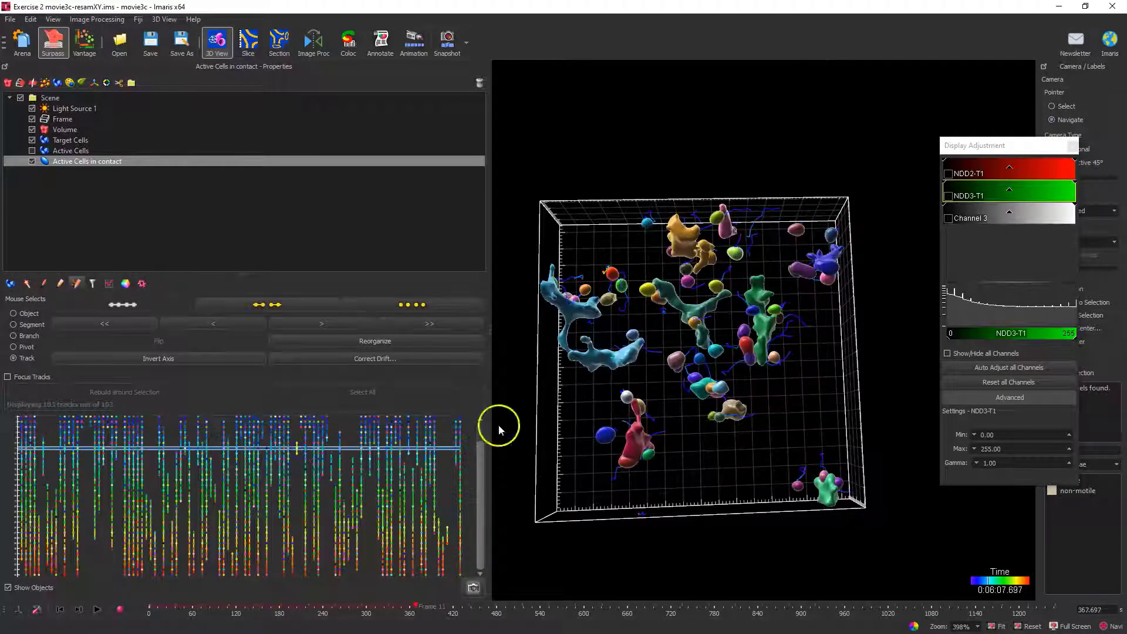
Step: View the selected track's cell up close from several angles and go back in time to frame 9
{"action": "scroll", "coordinate": [672, 295], "scroll_direction": "up", "scroll_amount": 10}
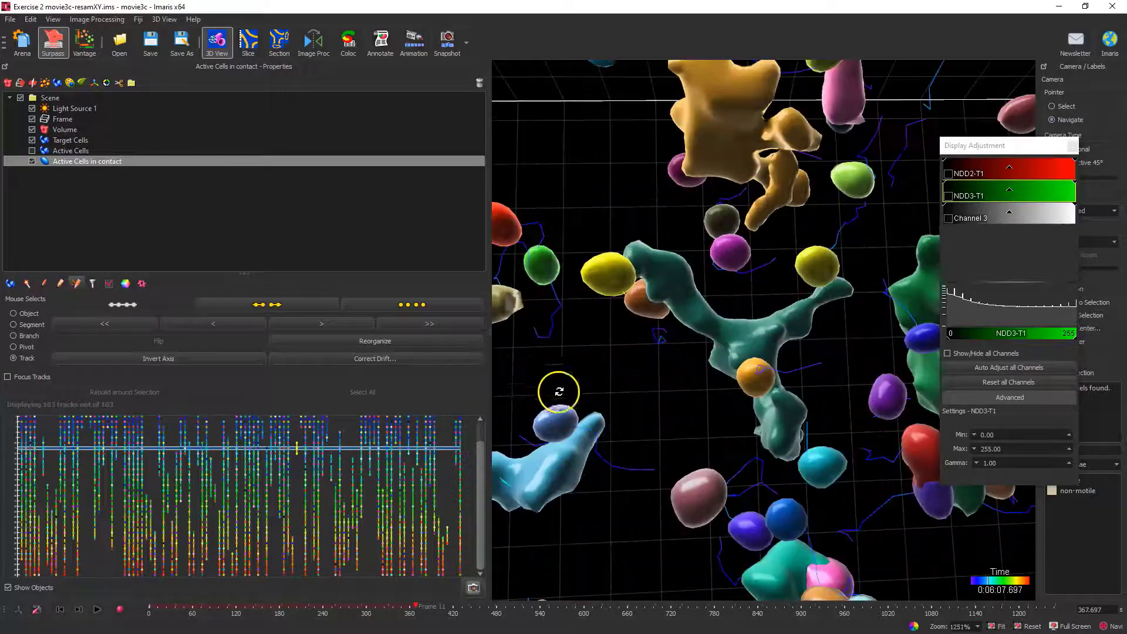
{"action": "right_click_drag", "start_coordinate": [559, 392], "coordinate": [551, 448]}
{"action": "left_click_drag", "start_coordinate": [605, 470], "coordinate": [684, 528]}
{"action": "scroll", "coordinate": [622, 347], "scroll_direction": "up", "scroll_amount": 3}
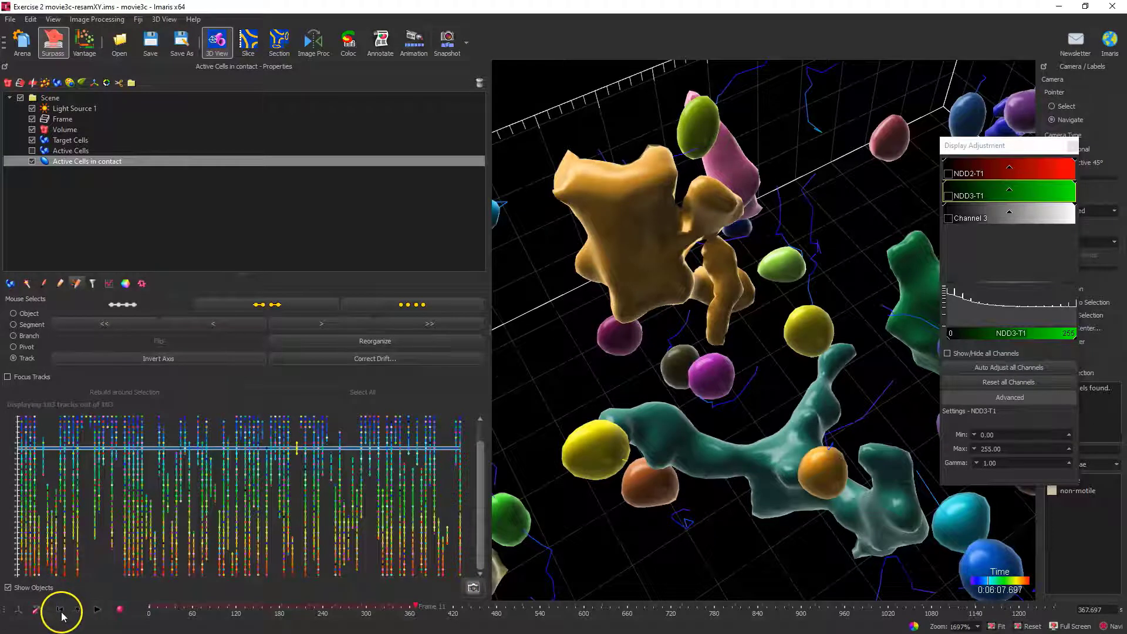
{"action": "left_click", "coordinate": [64, 613]}
{"action": "left_click", "coordinate": [61, 611]}
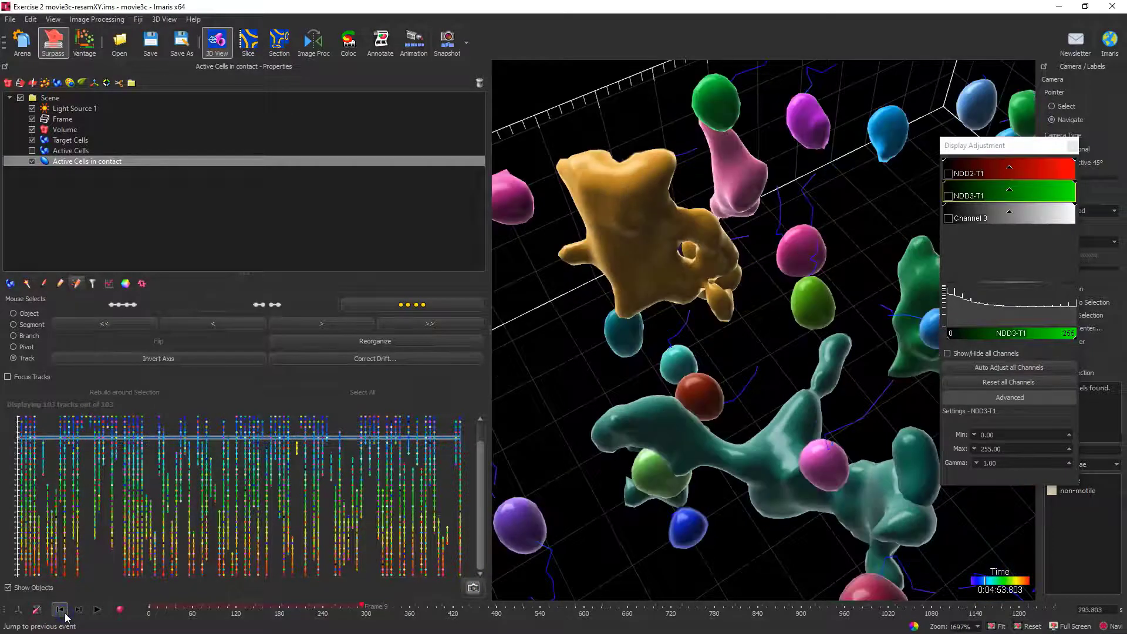
{"action": "left_click_drag", "start_coordinate": [629, 515], "coordinate": [642, 461]}
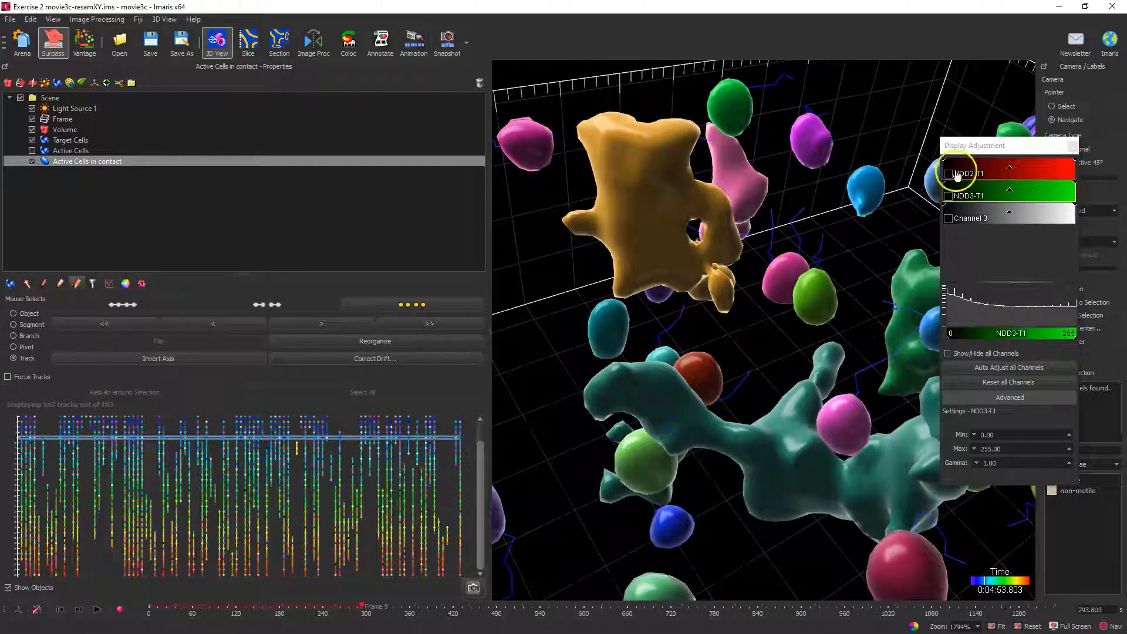
Step: Show the NDD3-T1 channel and follow the selected cell frame by frame from frame 9 to time 441.504
{"action": "left_click", "coordinate": [949, 196]}
{"action": "left_click_drag", "start_coordinate": [830, 239], "coordinate": [705, 528]}
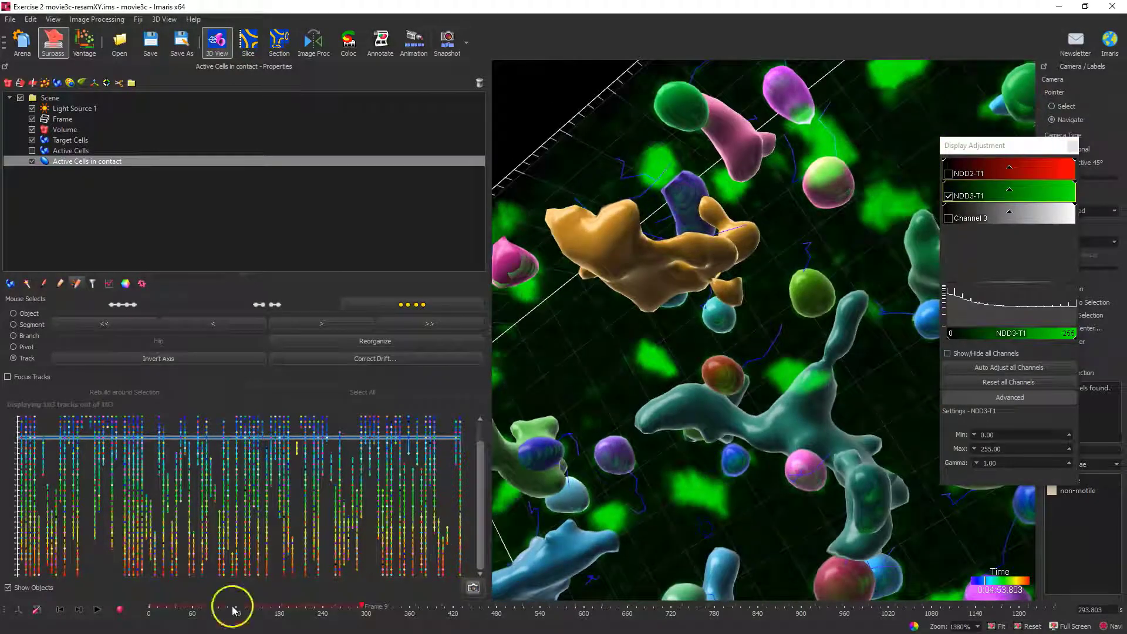
{"action": "left_click", "coordinate": [78, 609]}
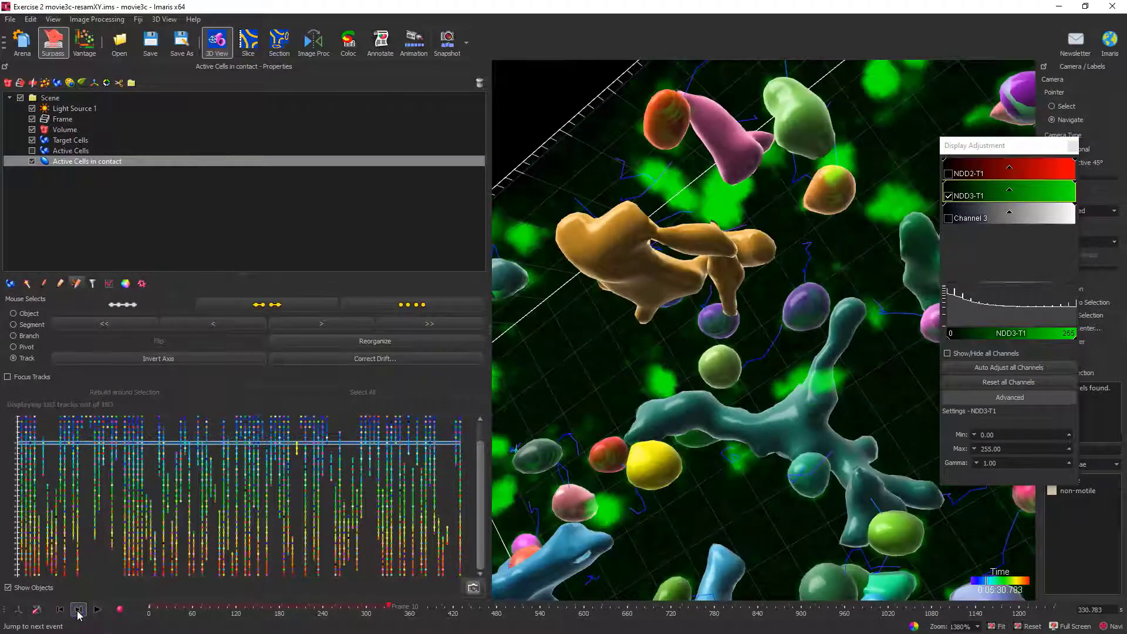
{"action": "left_click_drag", "start_coordinate": [610, 457], "coordinate": [687, 470]}
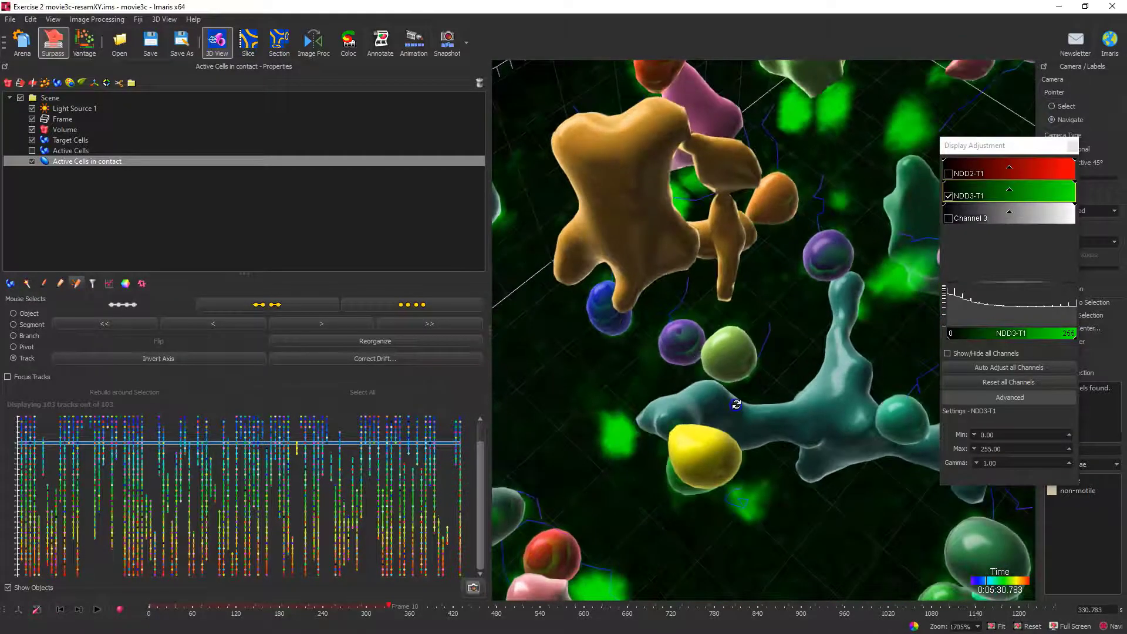
{"action": "left_click", "coordinate": [79, 611]}
{"action": "left_click", "coordinate": [80, 611]}
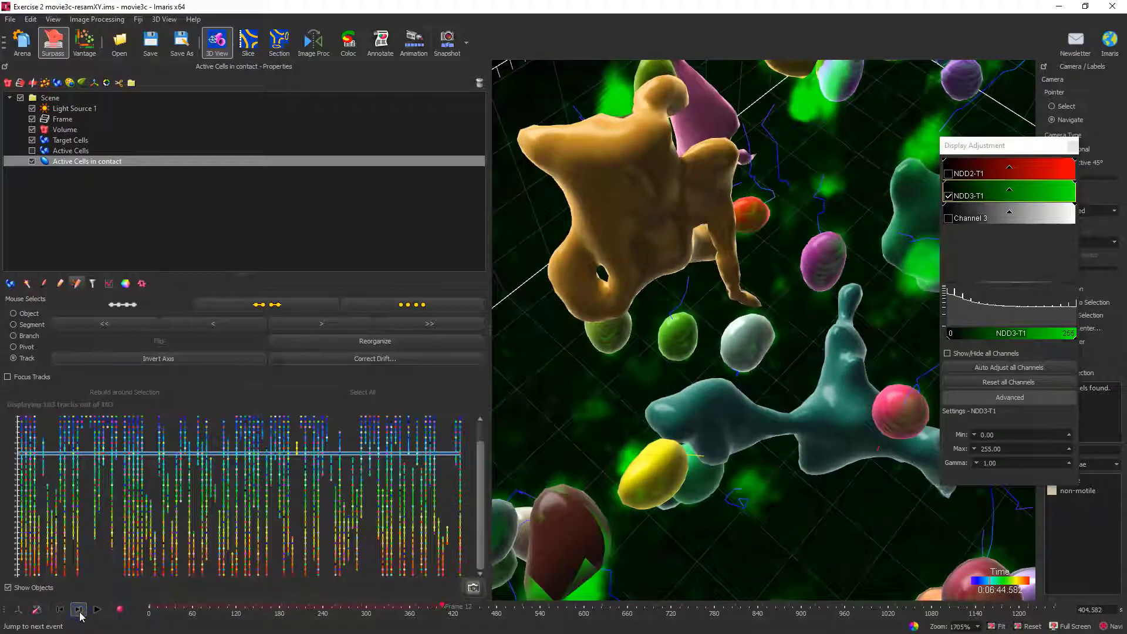
{"action": "left_click_drag", "start_coordinate": [623, 421], "coordinate": [730, 333]}
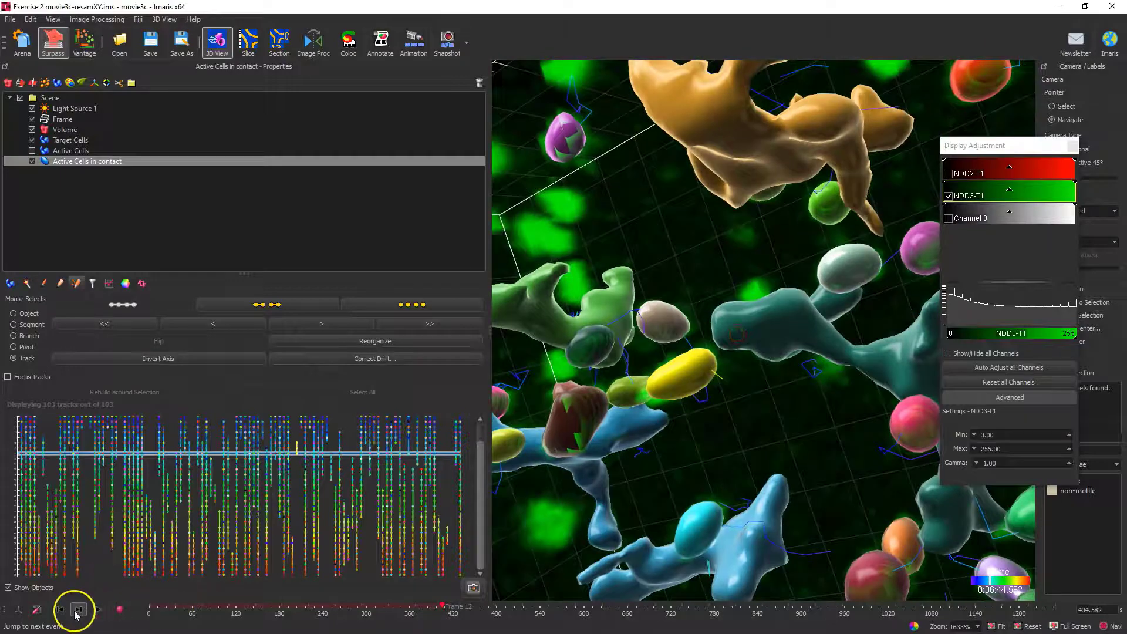
{"action": "left_click", "coordinate": [78, 611]}
{"action": "left_click_drag", "start_coordinate": [604, 360], "coordinate": [697, 323]}
Step: Select a short-lived track in the plot, then switch to a longer neighbouring track at frame 16
{"action": "scroll", "coordinate": [736, 350], "scroll_direction": "down", "scroll_amount": 3}
{"action": "scroll", "coordinate": [736, 350], "scroll_direction": "down", "scroll_amount": 4}
{"action": "scroll", "coordinate": [696, 323], "scroll_direction": "down", "scroll_amount": 4}
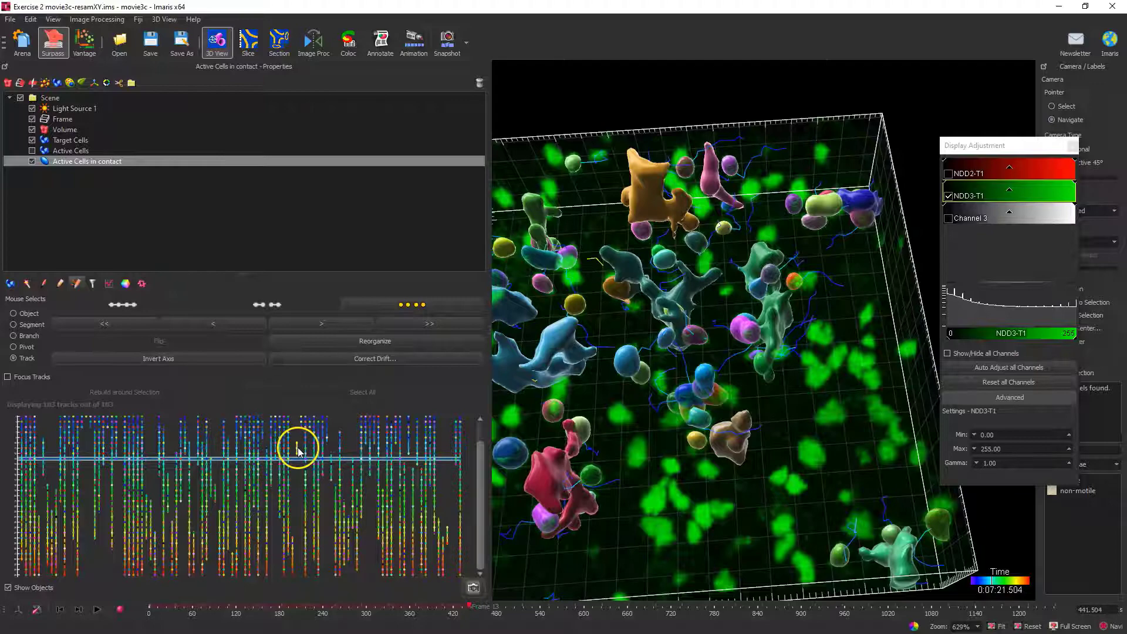
{"action": "left_click", "coordinate": [341, 456]}
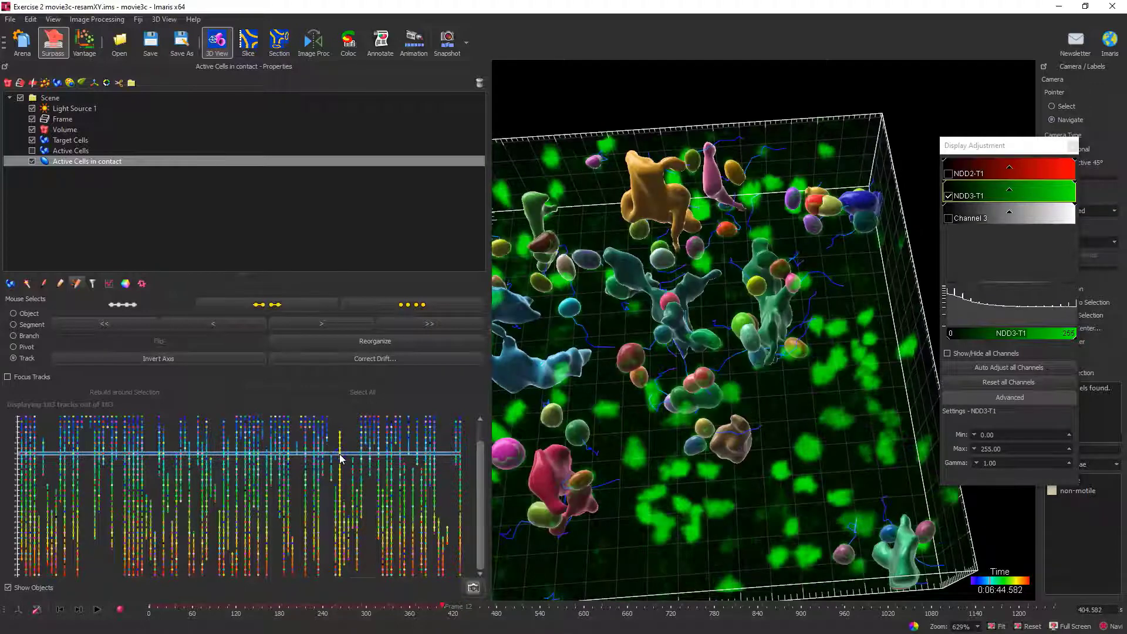
{"action": "left_click_drag", "start_coordinate": [564, 411], "coordinate": [637, 440]}
{"action": "left_click", "coordinate": [288, 474]}
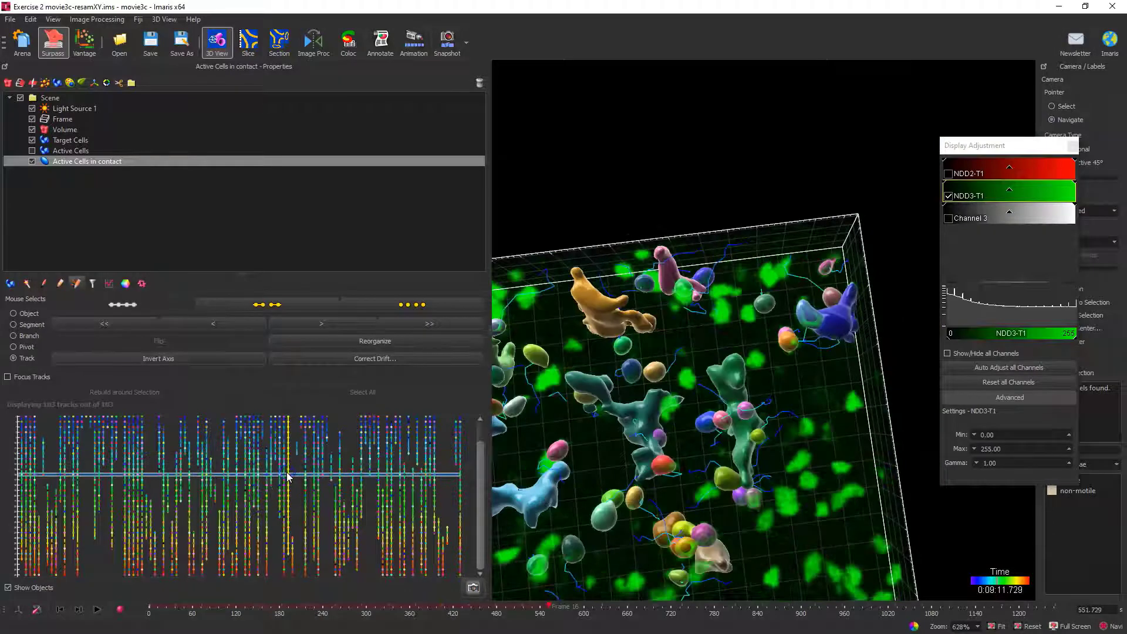
Step: Move the Display Adjustment window away from the camera settings and center the view closely on the selected track
{"action": "left_click", "coordinate": [1028, 142]}
{"action": "left_click_drag", "start_coordinate": [1028, 143], "coordinate": [971, 96]}
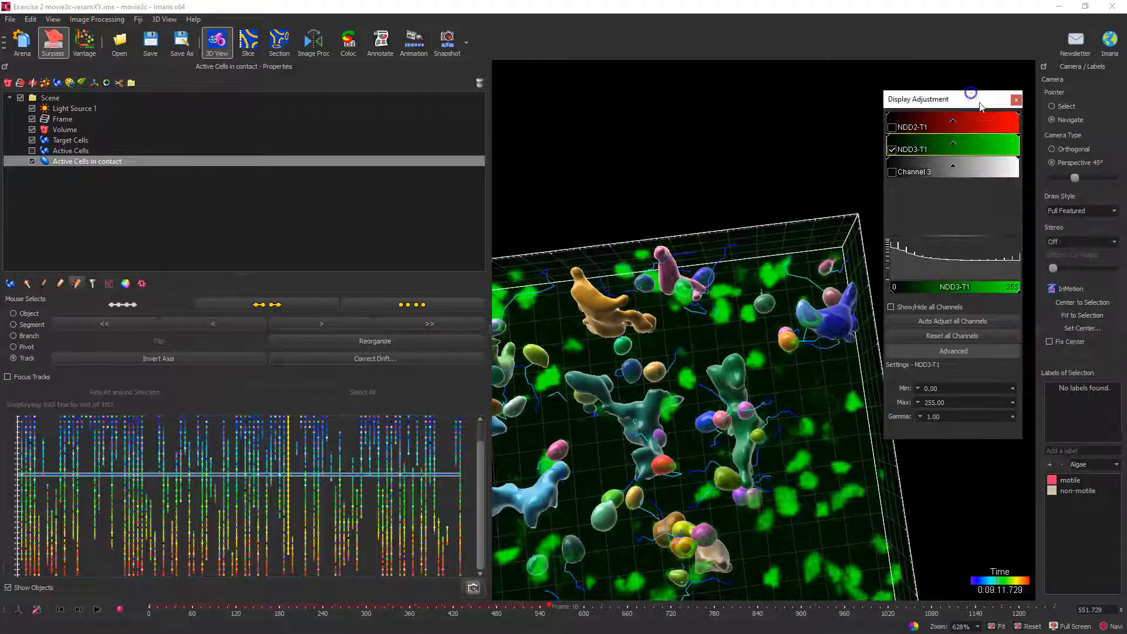
{"action": "left_click", "coordinate": [1086, 303]}
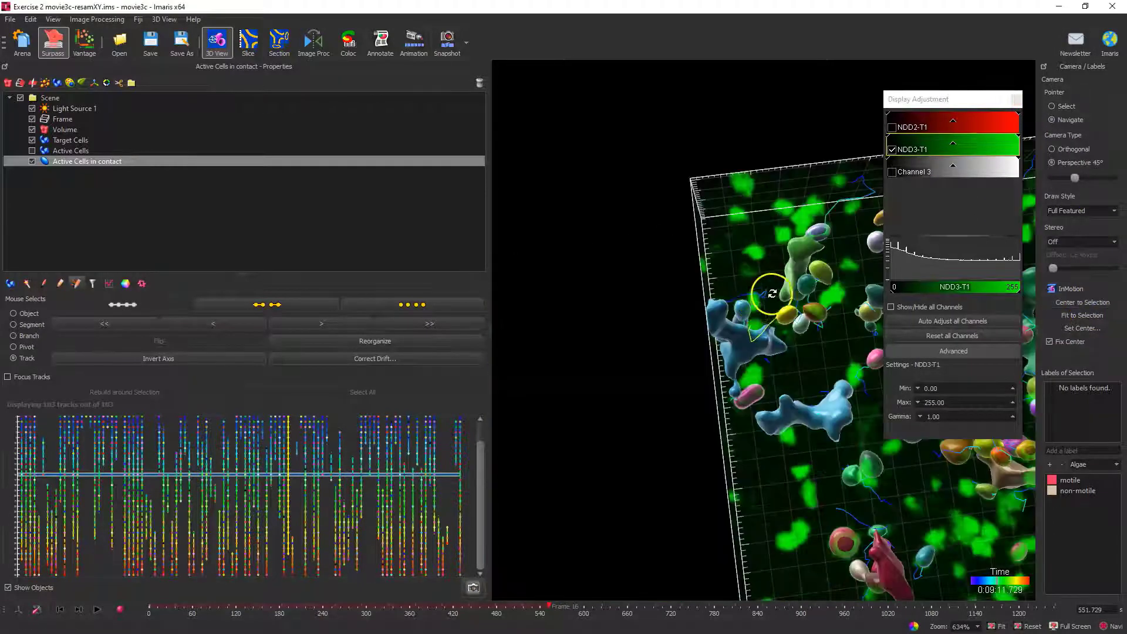
{"action": "scroll", "coordinate": [813, 309], "scroll_direction": "up", "scroll_amount": 5}
{"action": "left_click_drag", "start_coordinate": [792, 356], "coordinate": [750, 391]}
{"action": "left_click", "coordinate": [31, 150]}
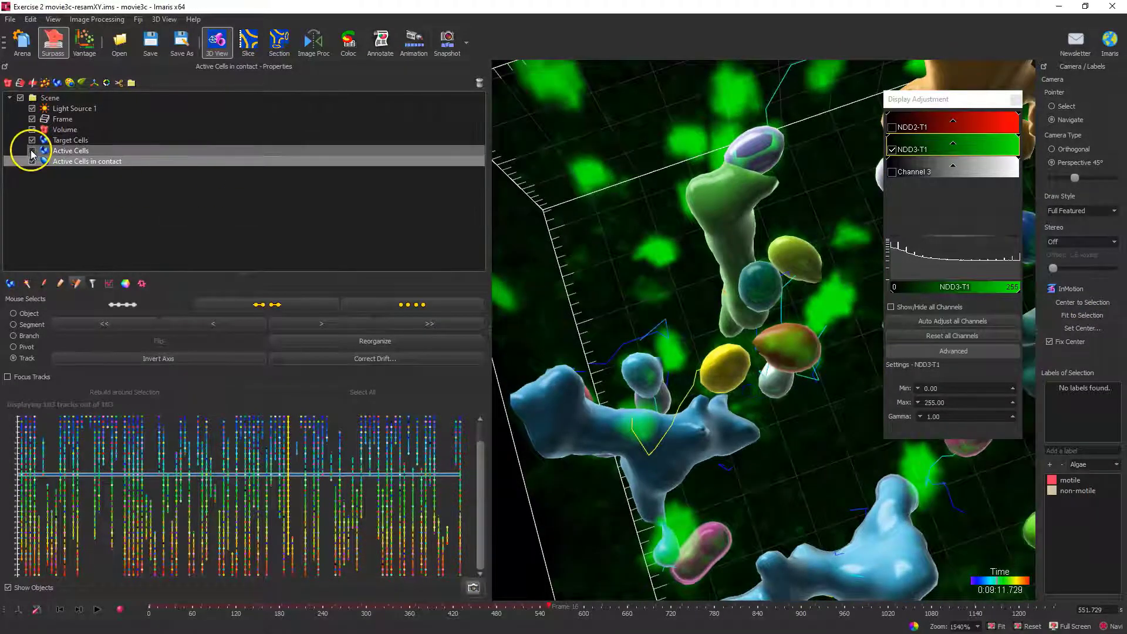
{"action": "left_click", "coordinate": [31, 162]}
{"action": "left_click", "coordinate": [32, 162]}
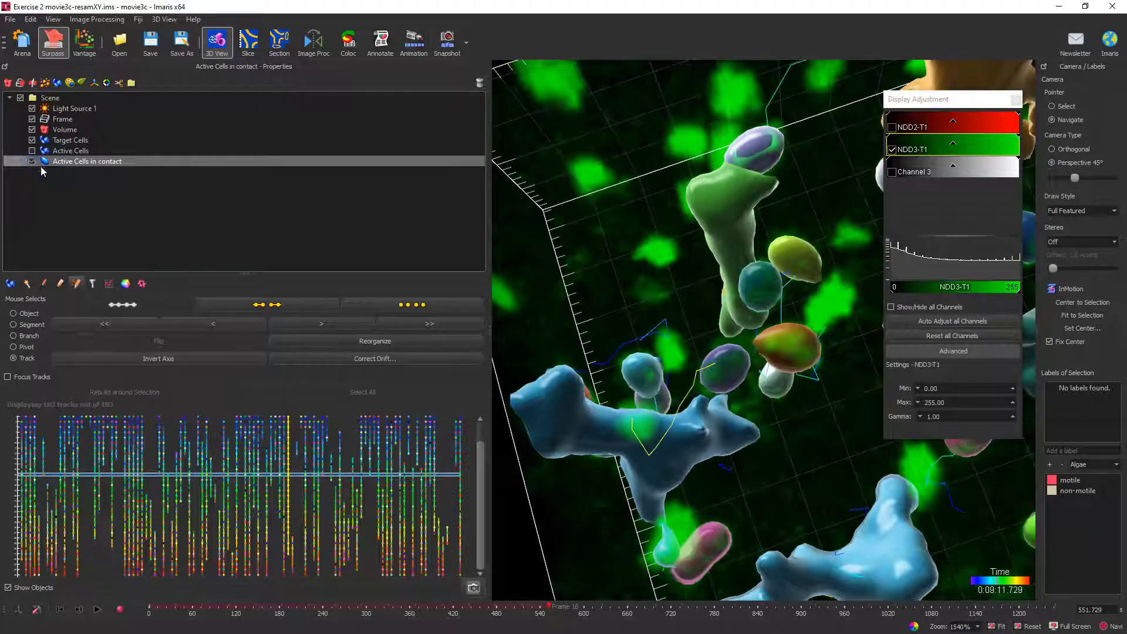
Step: Reselect the same contact track in the plot at frame 16 and advance the movie to frame 23
{"action": "left_click", "coordinate": [284, 472]}
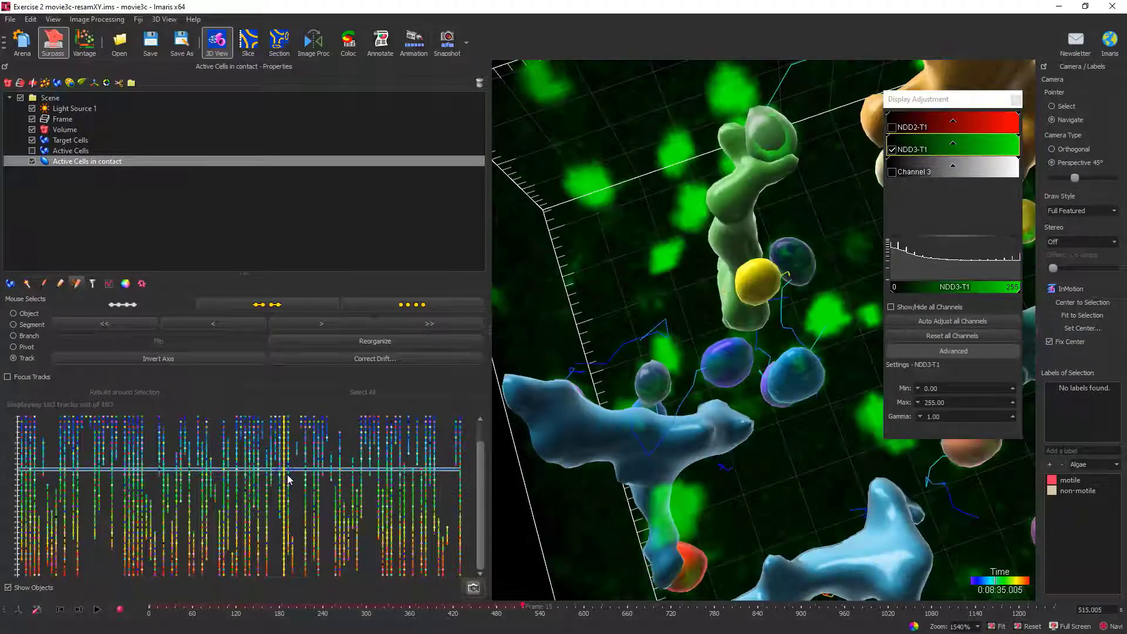
{"action": "left_click", "coordinate": [288, 475]}
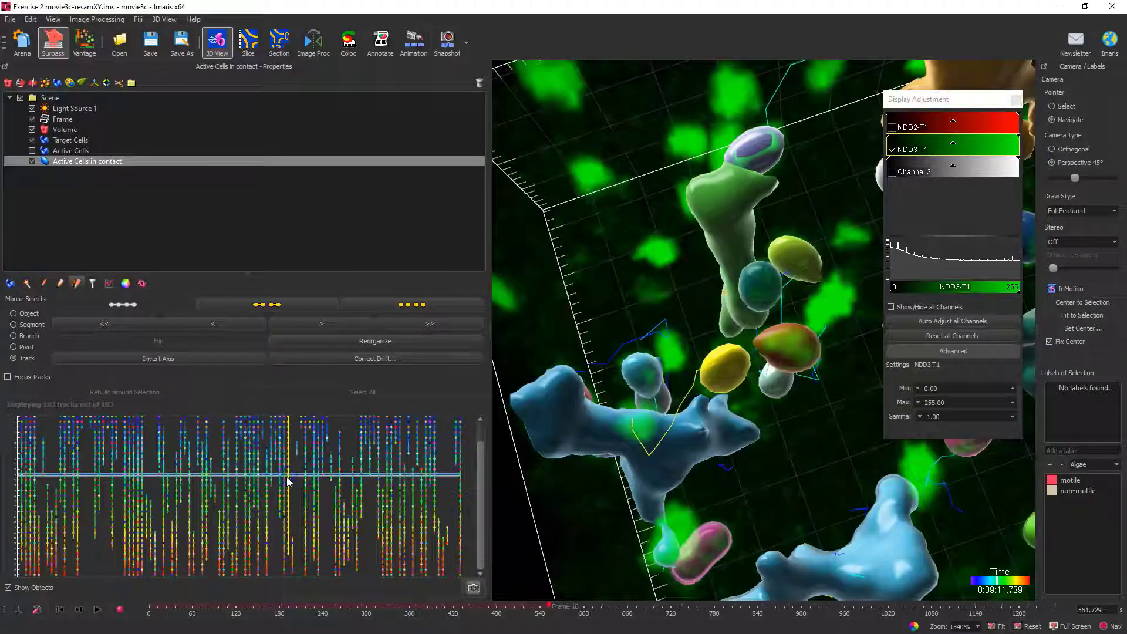
{"action": "left_click", "coordinate": [79, 610]}
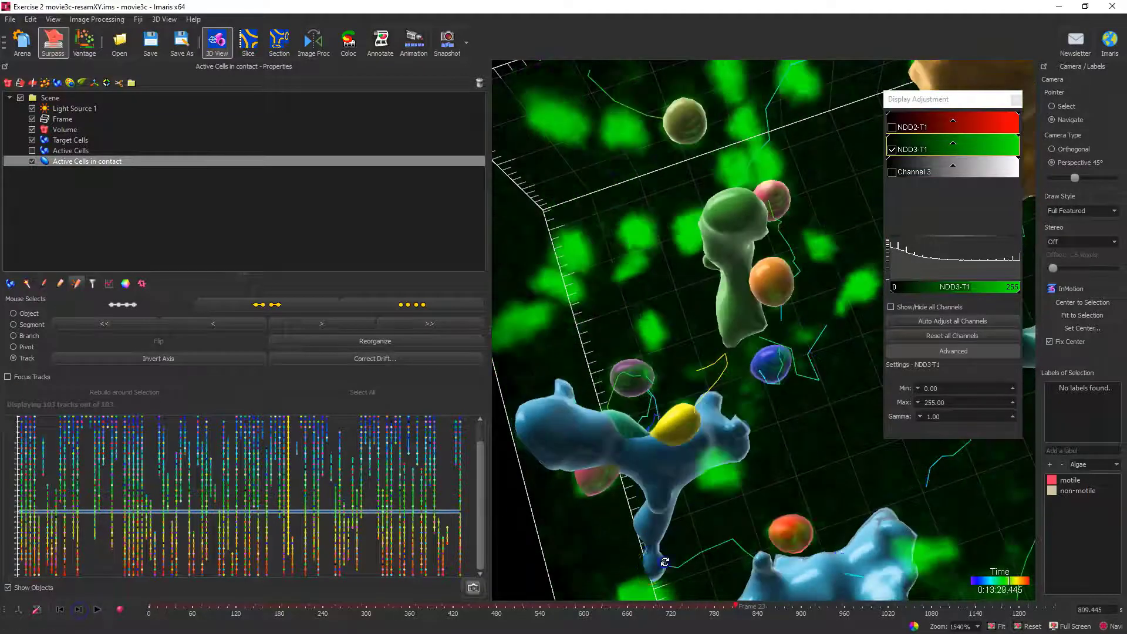
Step: Examine the selected cell's contact with the blue Target Cell from several angles and move the time to frame 20
{"action": "left_click_drag", "start_coordinate": [666, 562], "coordinate": [685, 389]}
{"action": "scroll", "coordinate": [679, 432], "scroll_direction": "up", "scroll_amount": 5}
{"action": "left_click_drag", "start_coordinate": [675, 460], "coordinate": [605, 497]}
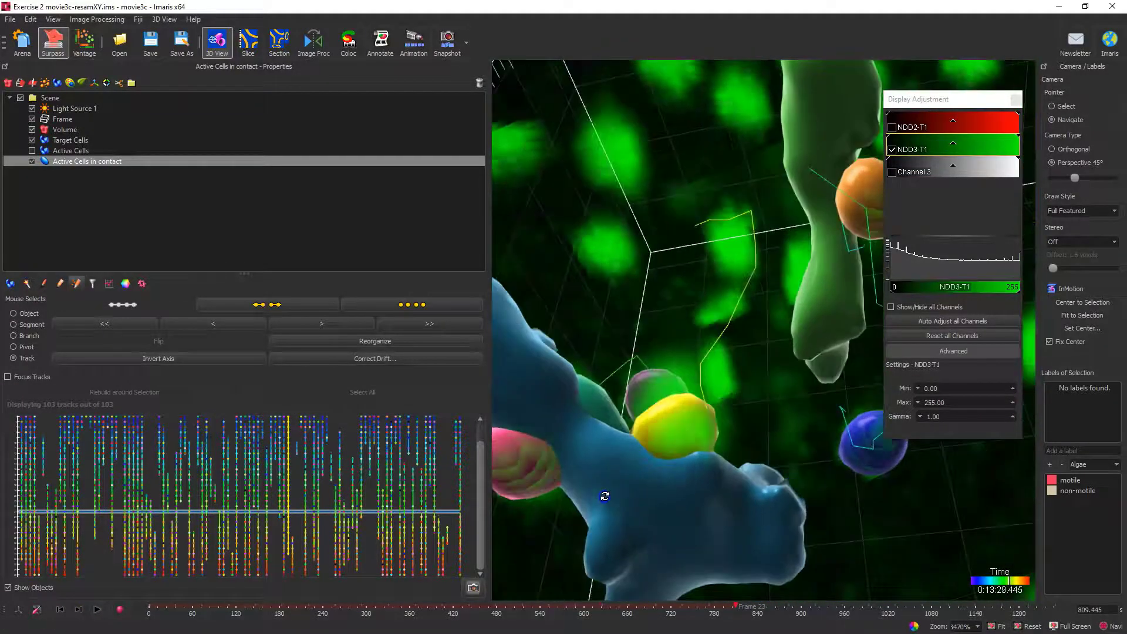
{"action": "scroll", "coordinate": [661, 392], "scroll_direction": "down", "scroll_amount": 3}
{"action": "mouse_move", "coordinate": [661, 392]}
{"action": "left_mouse_down"}
{"action": "mouse_move", "coordinate": [730, 465]}
{"action": "mouse_move", "coordinate": [699, 581]}
{"action": "mouse_move", "coordinate": [775, 612]}
{"action": "mouse_move", "coordinate": [815, 613]}
{"action": "mouse_move", "coordinate": [661, 611]}
{"action": "left_mouse_up"}
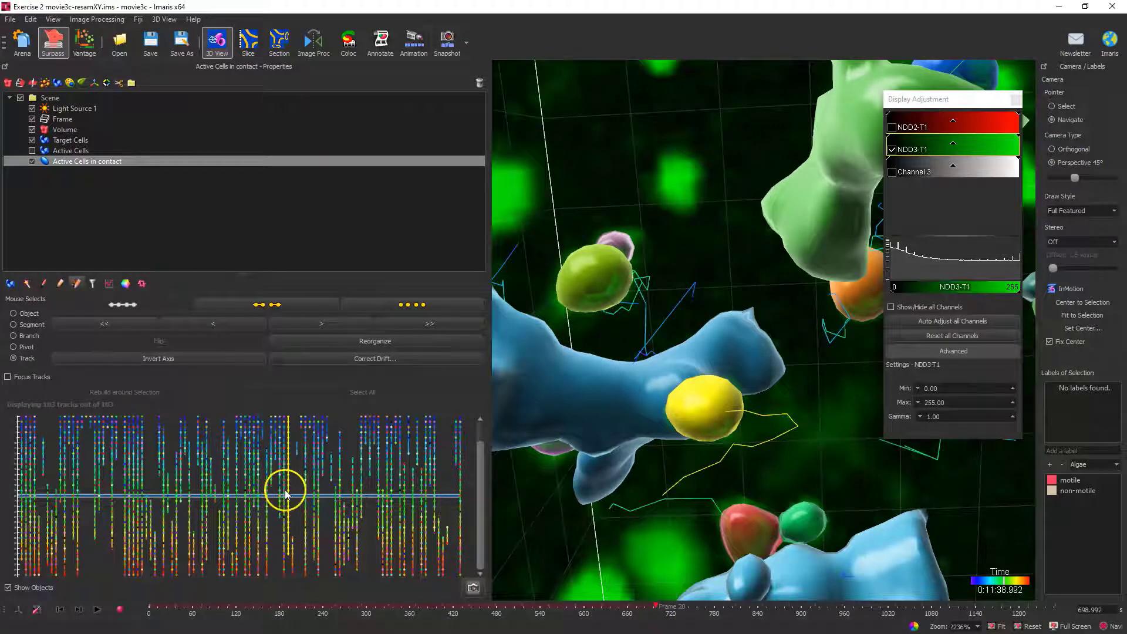
Step: Open the detailed Average Values statistics of Active Cells in contact and highlight Track Duration to read its values
{"action": "left_click", "coordinate": [107, 281]}
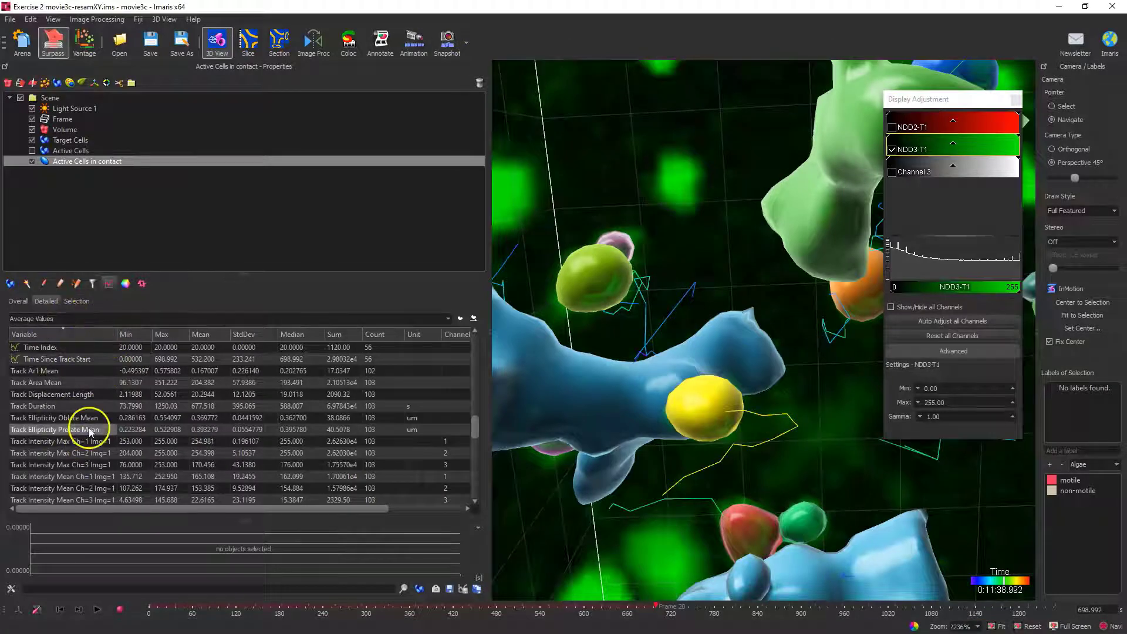
{"action": "scroll", "coordinate": [91, 426], "scroll_direction": "down", "scroll_amount": 7}
{"action": "scroll", "coordinate": [94, 414], "scroll_direction": "up", "scroll_amount": 7}
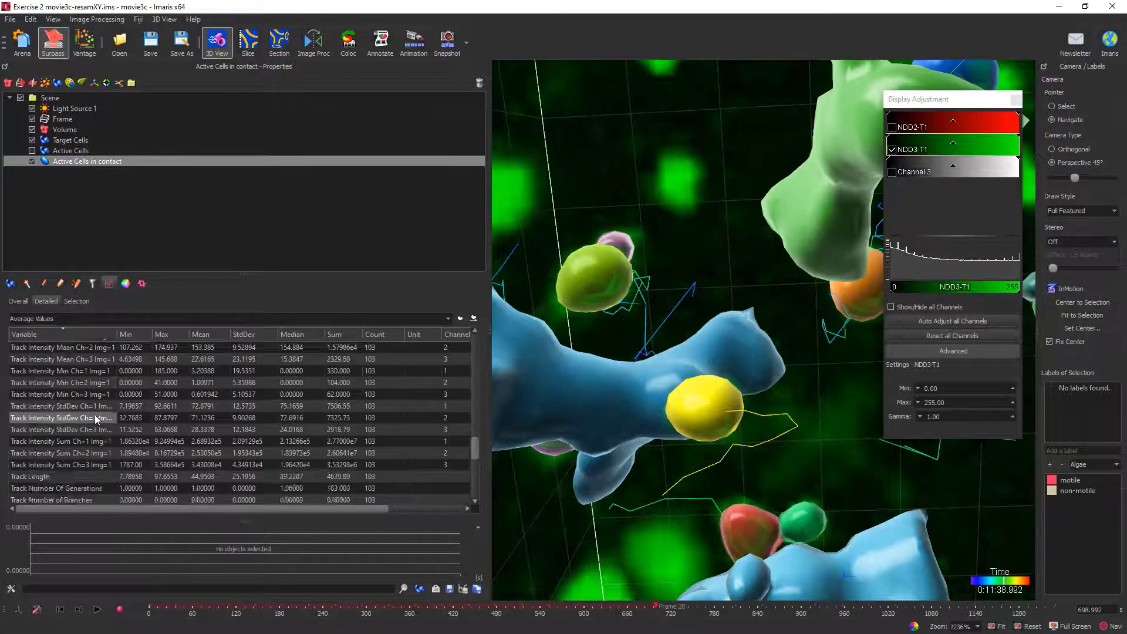
{"action": "left_click", "coordinate": [91, 406]}
{"action": "left_click", "coordinate": [213, 403]}
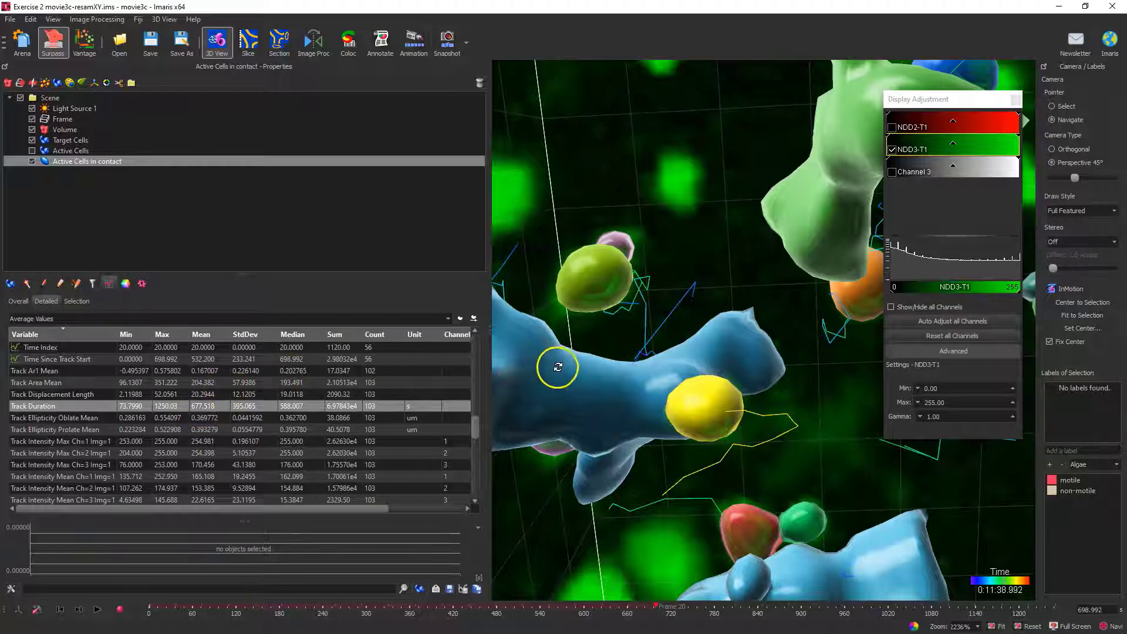
Step: Examine the cells in contact and their tracks around the Target Cells, from close up to the whole volume
{"action": "left_click_drag", "start_coordinate": [790, 349], "coordinate": [742, 357]}
{"action": "left_click_drag", "start_coordinate": [747, 458], "coordinate": [686, 402]}
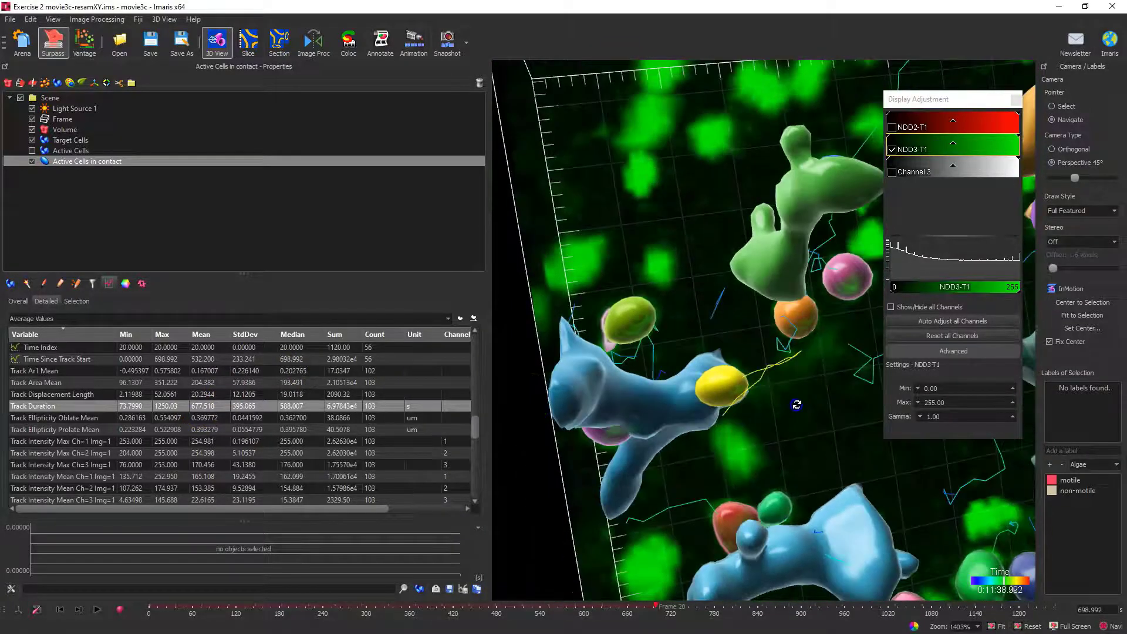
{"action": "scroll", "coordinate": [243, 405], "scroll_direction": "down", "scroll_amount": 2}
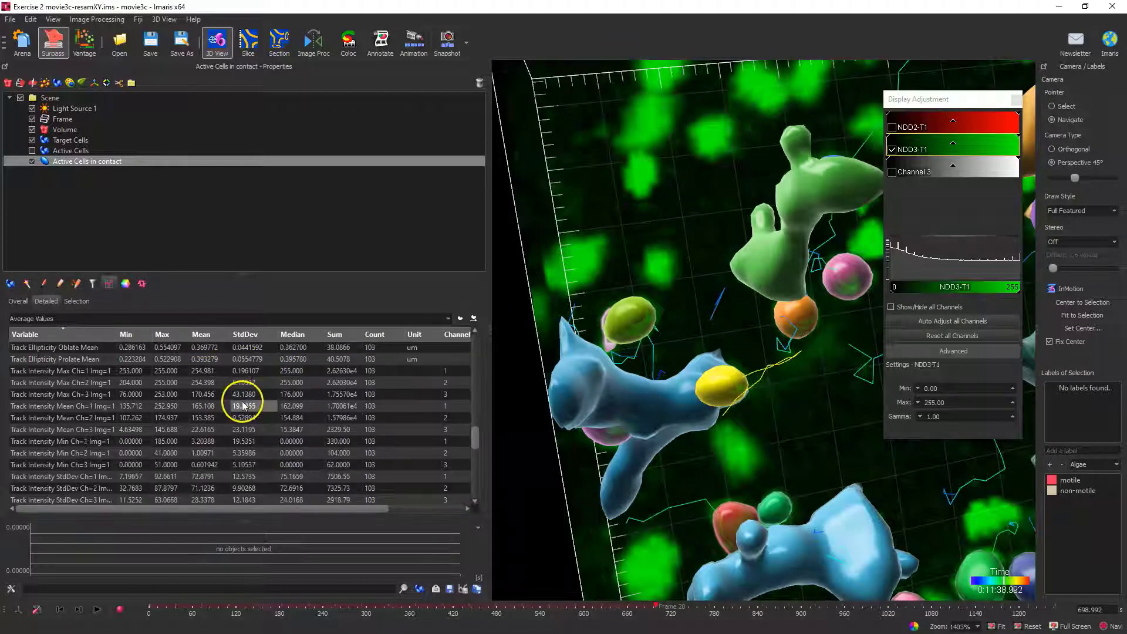
{"action": "scroll", "coordinate": [769, 424], "scroll_direction": "down", "scroll_amount": 5}
{"action": "scroll", "coordinate": [775, 420], "scroll_direction": "down", "scroll_amount": 4}
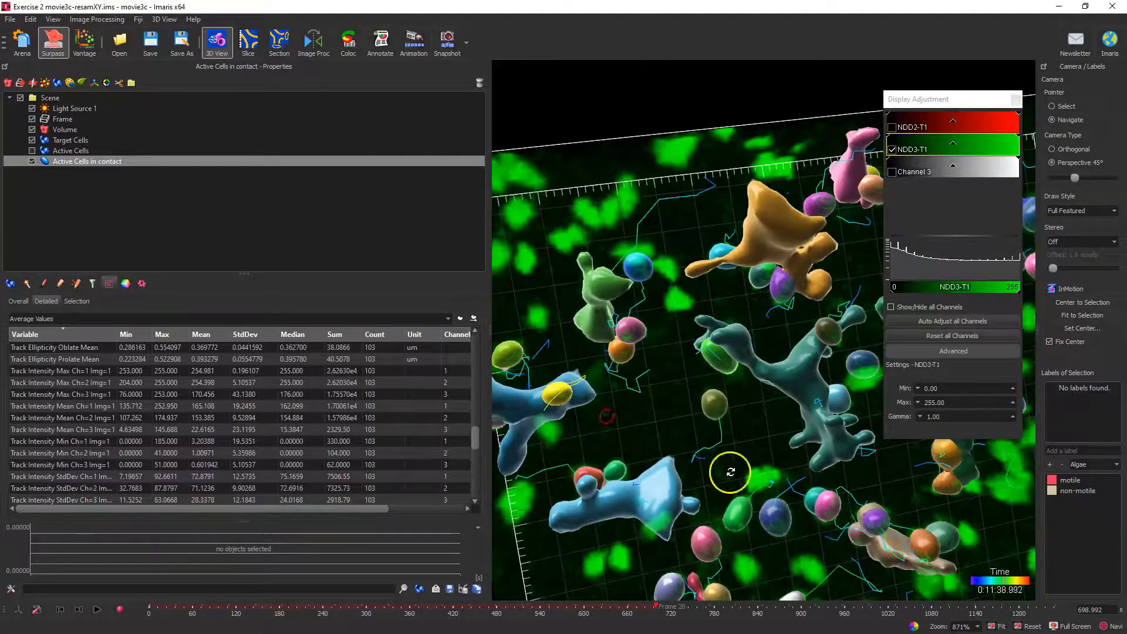
{"action": "left_click_drag", "start_coordinate": [728, 470], "coordinate": [516, 372]}
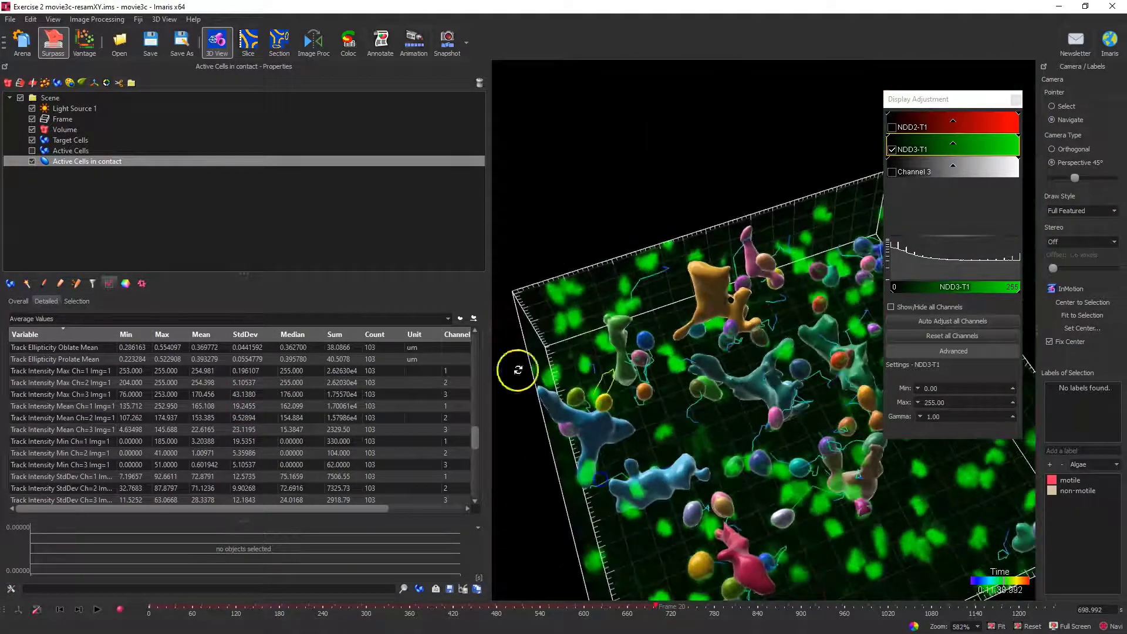
{"action": "scroll", "coordinate": [599, 397], "scroll_direction": "down", "scroll_amount": 3}
{"action": "left_click_drag", "start_coordinate": [659, 473], "coordinate": [647, 482]}
{"action": "left_click", "coordinate": [75, 287]}
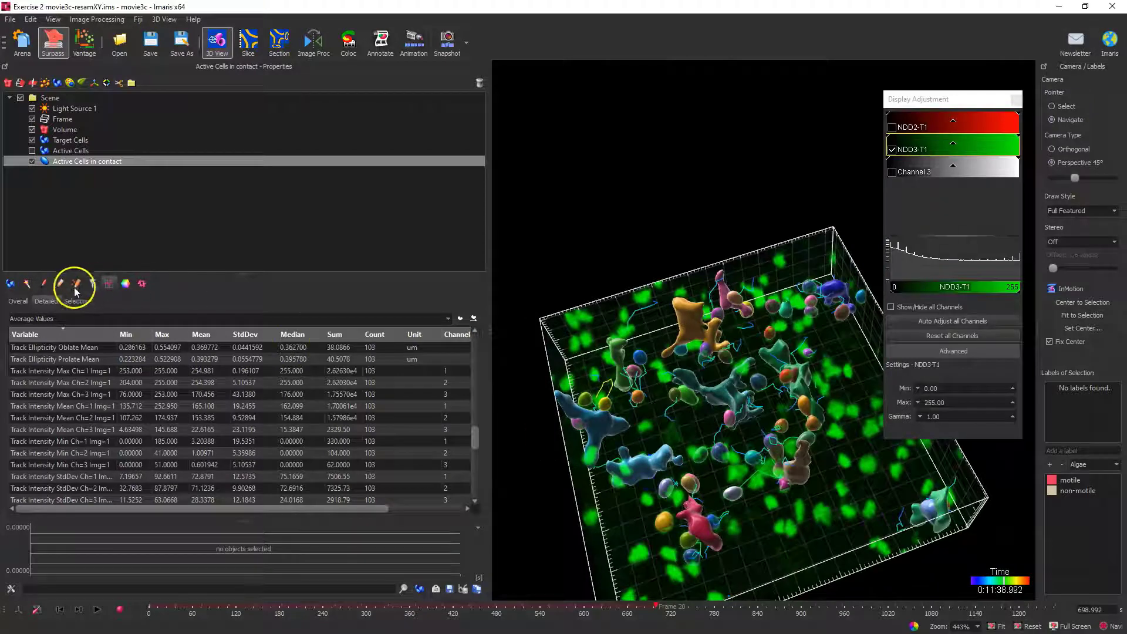
{"action": "left_click", "coordinate": [688, 417]}
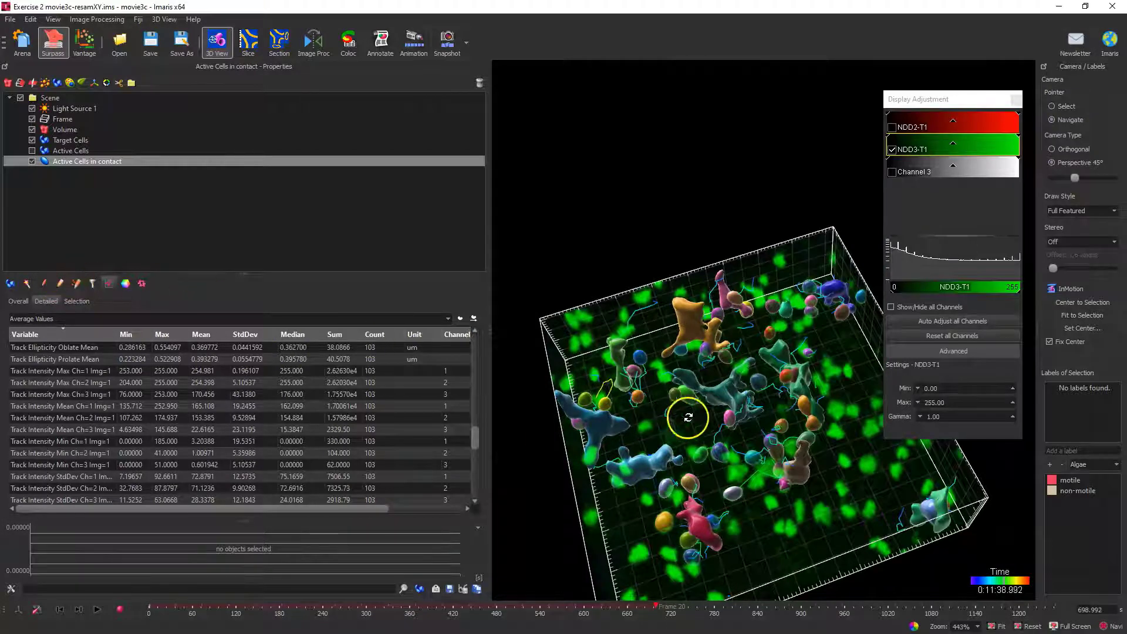
{"action": "scroll", "coordinate": [688, 418], "scroll_direction": "down", "scroll_amount": 2}
{"action": "left_click_drag", "start_coordinate": [738, 365], "coordinate": [769, 402]}
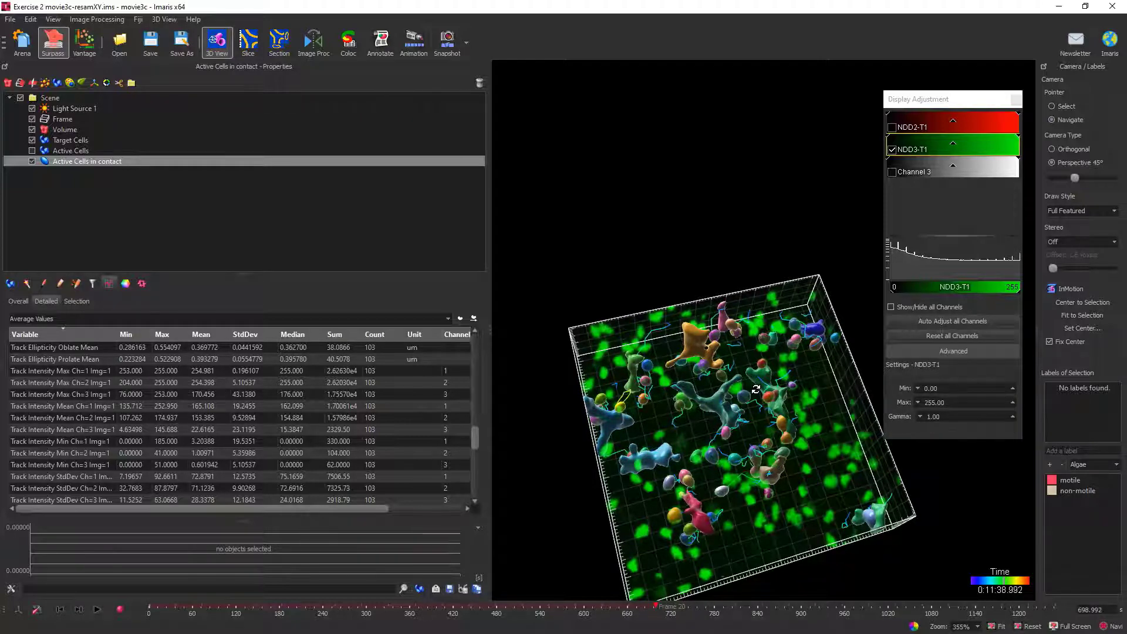
Step: Add an Acceleration filter with automatic threshold to Active Cells in contact, check the filter types, and return to track editing
{"action": "left_click", "coordinate": [92, 283]}
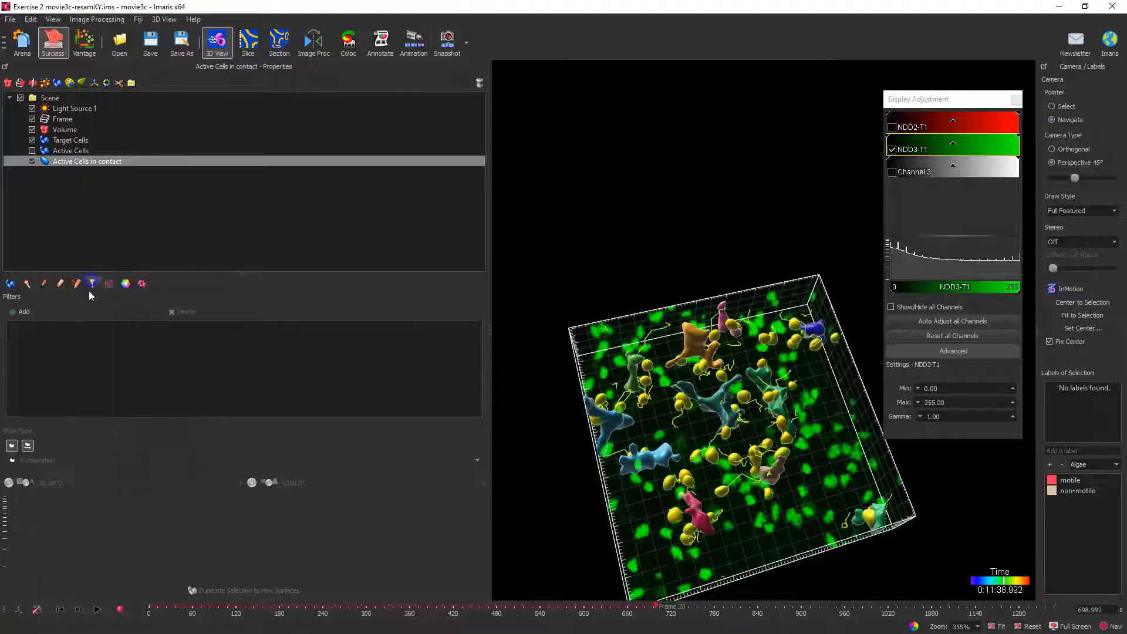
{"action": "left_click", "coordinate": [82, 312]}
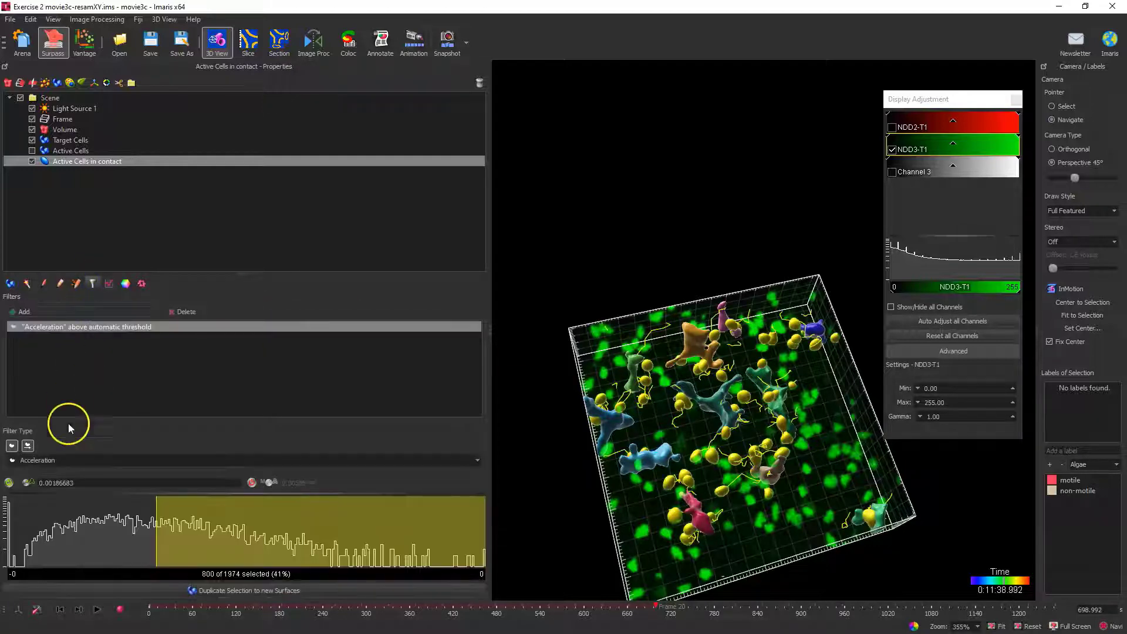
{"action": "left_click", "coordinate": [93, 461]}
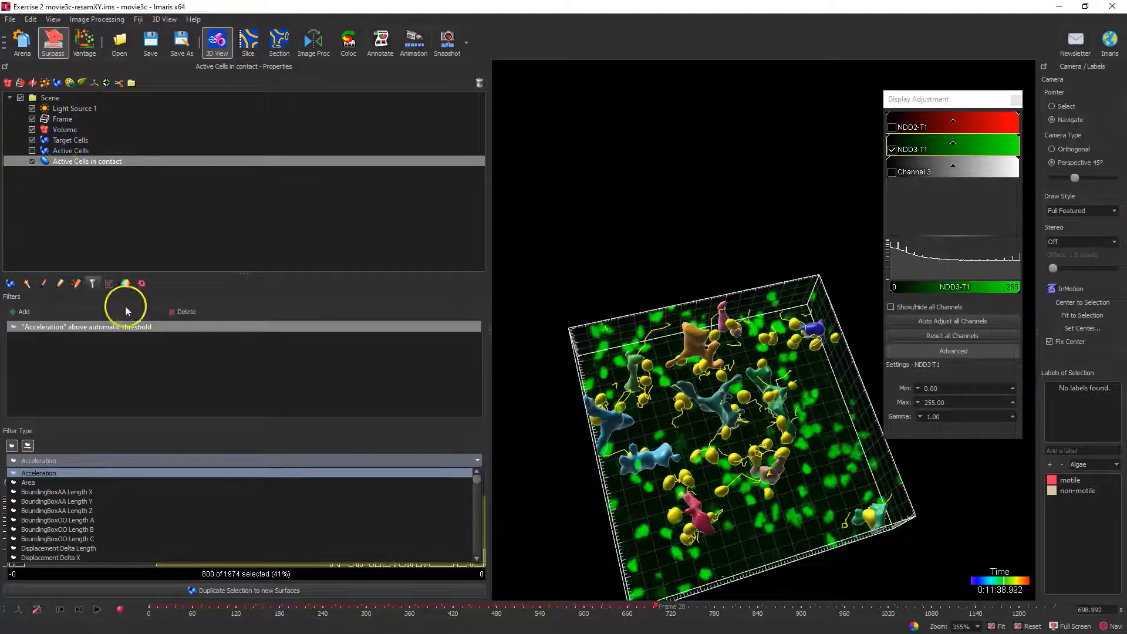
{"action": "left_click", "coordinate": [76, 284]}
{"action": "left_click", "coordinate": [76, 284]}
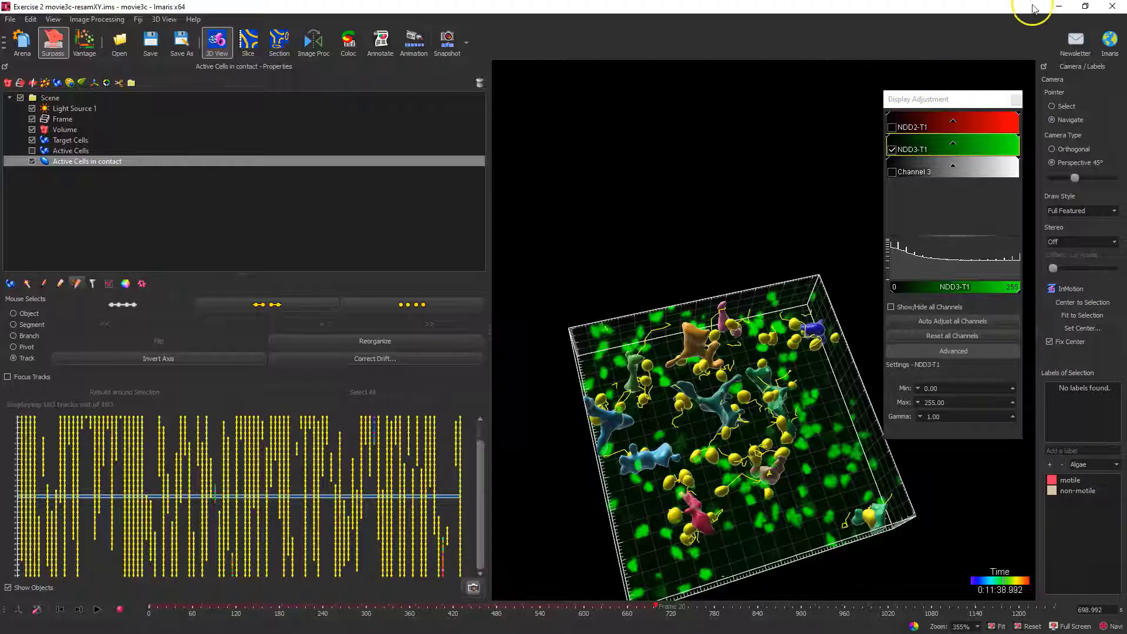
Step: Switch to the Exercise 1 SwimmingAlgae image and select the nearly immobile spot of Spots 1 in the image's upper-left part
{"action": "left_click", "coordinate": [1058, 10]}
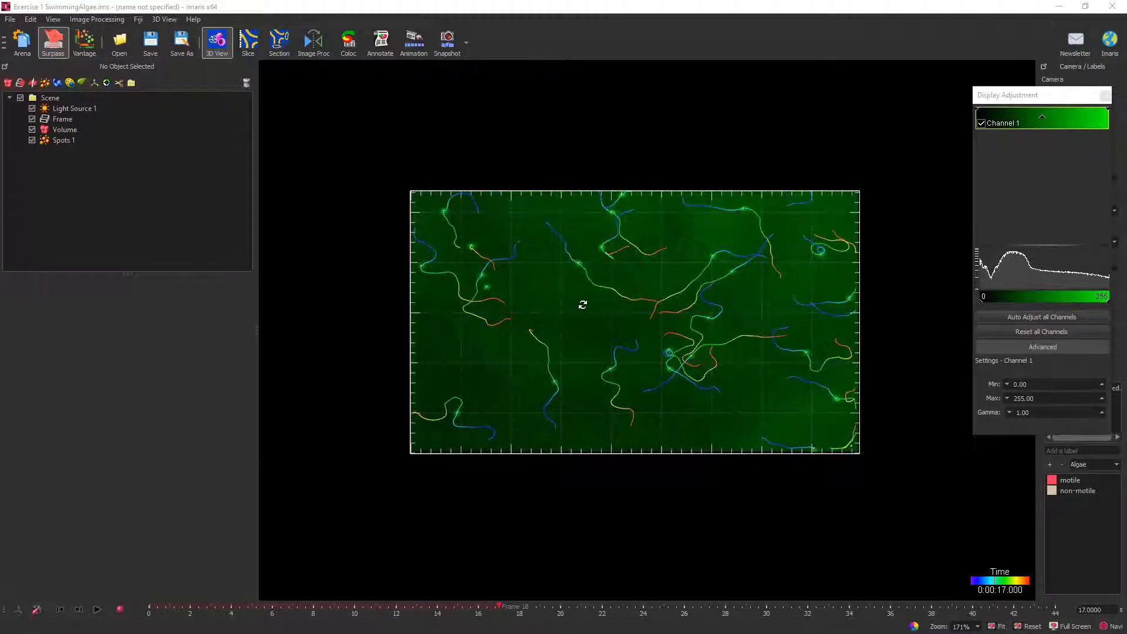
{"action": "left_click_drag", "start_coordinate": [1010, 98], "coordinate": [976, 110]}
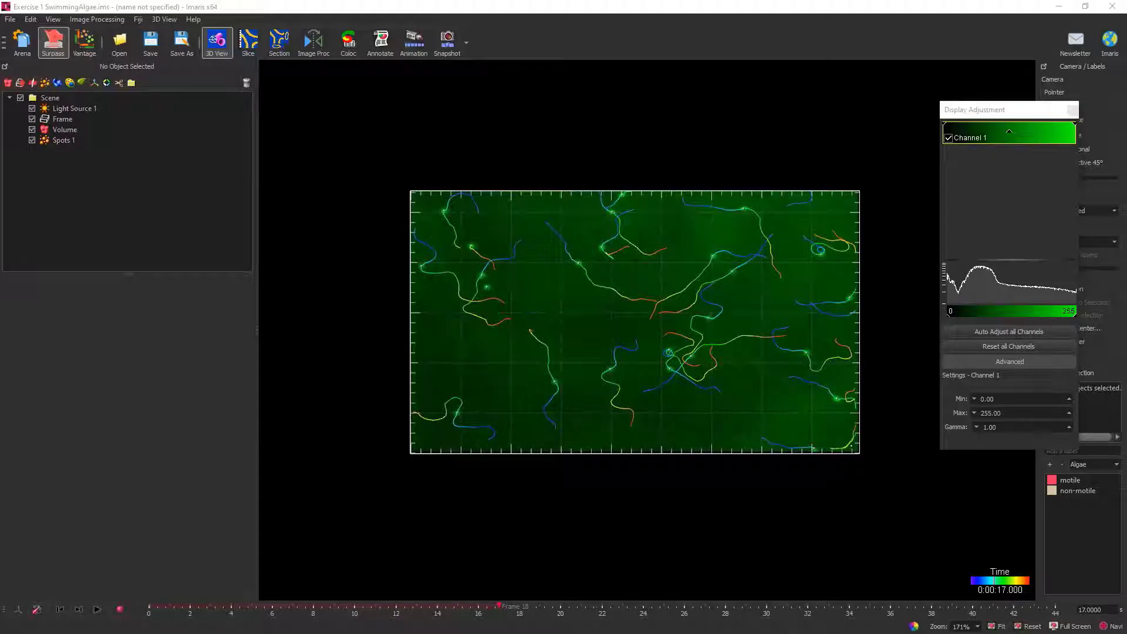
{"action": "left_click", "coordinate": [66, 140]}
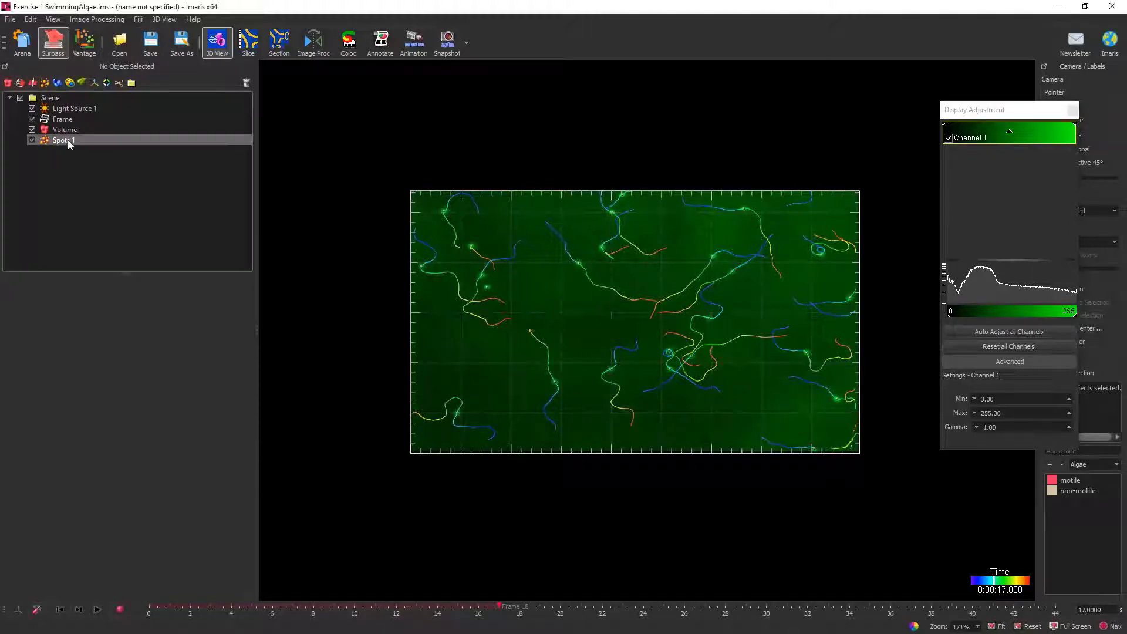
{"action": "scroll", "coordinate": [623, 304], "scroll_direction": "up", "scroll_amount": 4}
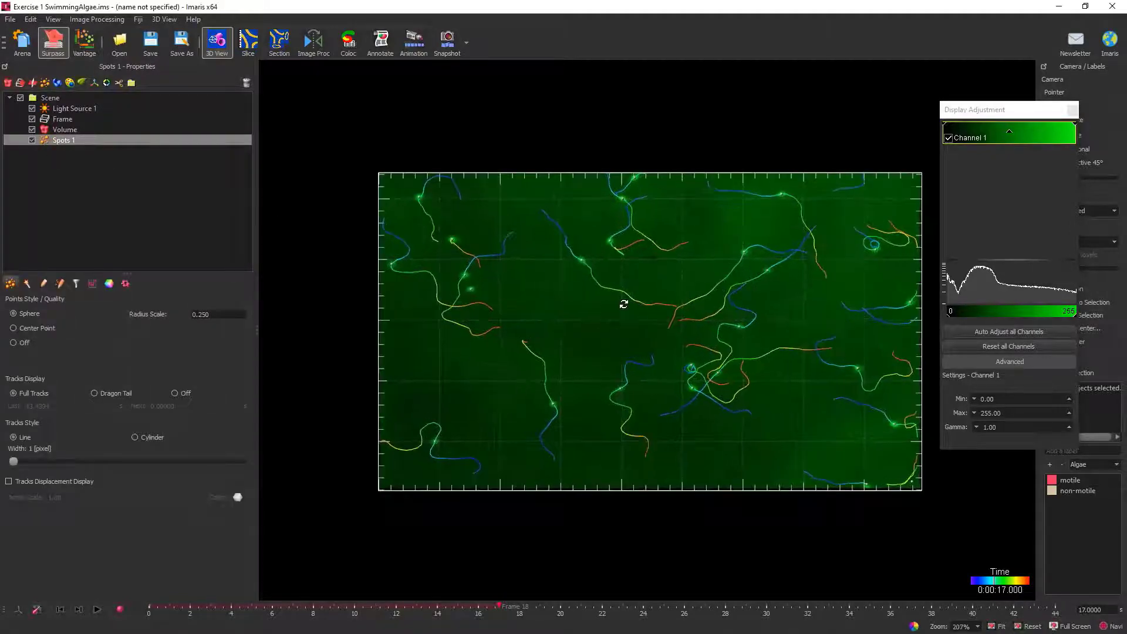
{"action": "scroll", "coordinate": [509, 290], "scroll_direction": "up", "scroll_amount": 10}
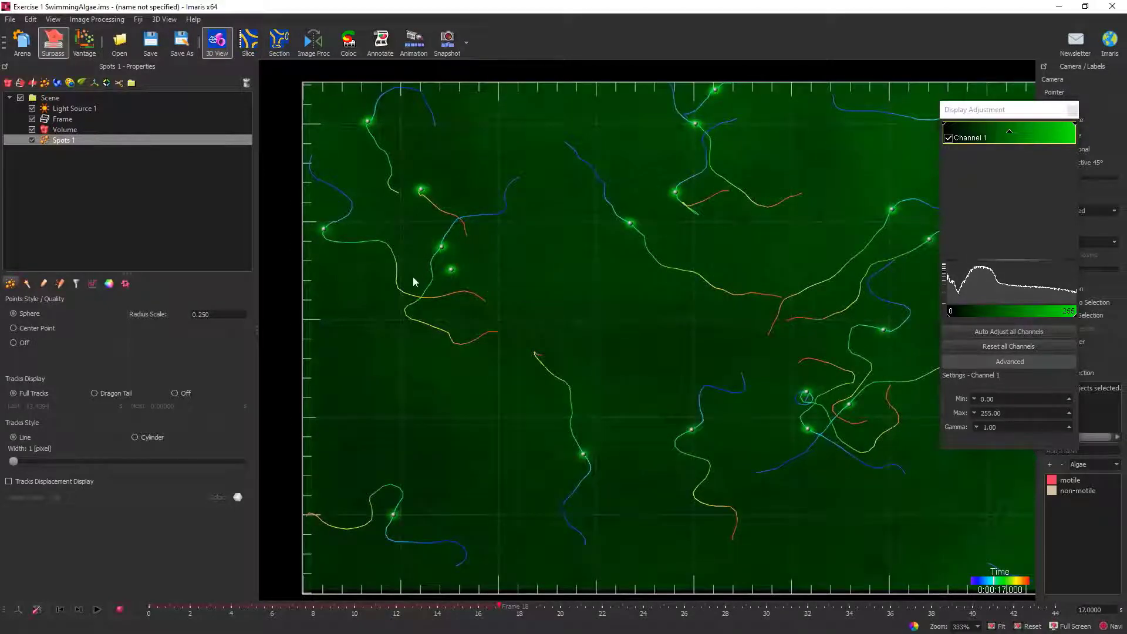
{"action": "left_click", "coordinate": [451, 269]}
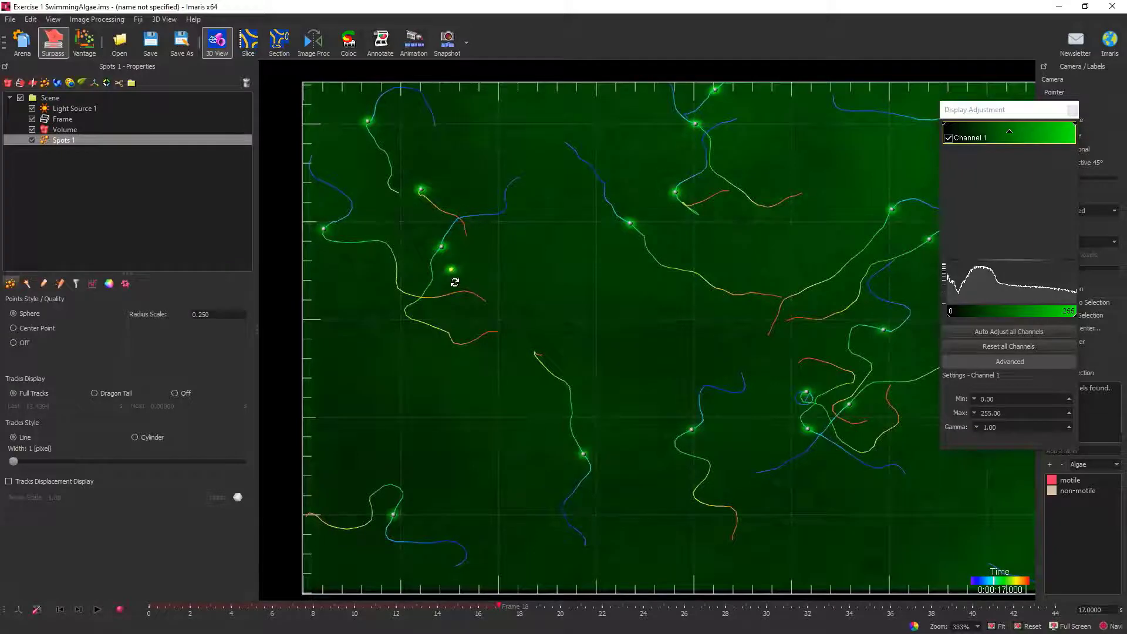
{"action": "scroll", "coordinate": [455, 282], "scroll_direction": "up", "scroll_amount": 10}
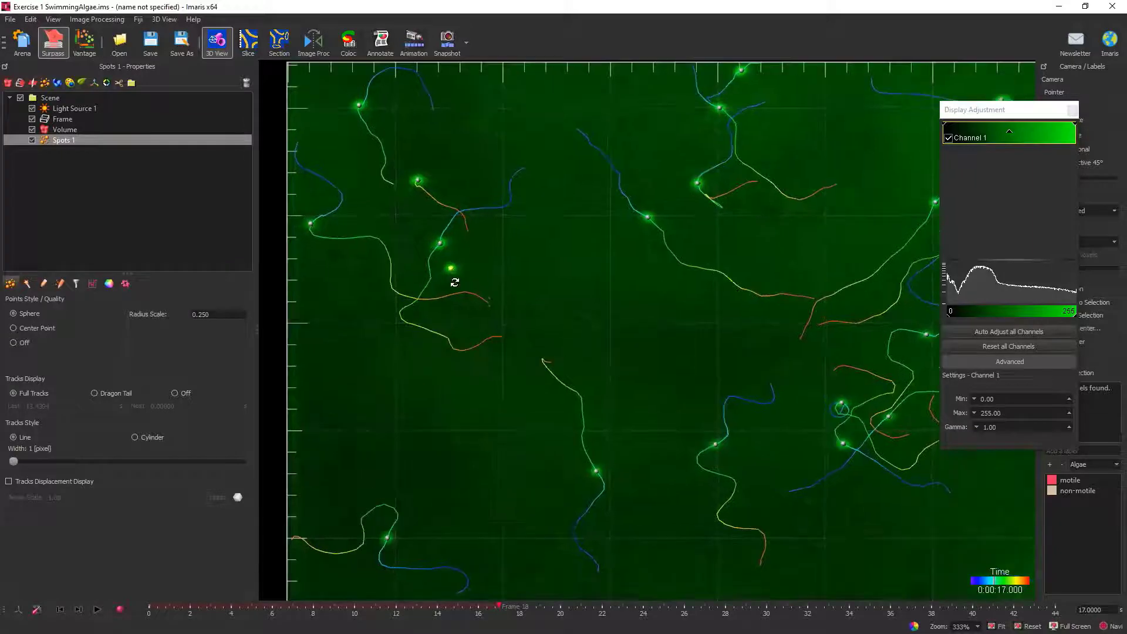
Step: Create a reference frame from the selected spot's track by drift correction with Reference Frame correction and Translational drift
{"action": "left_click", "coordinate": [61, 283]}
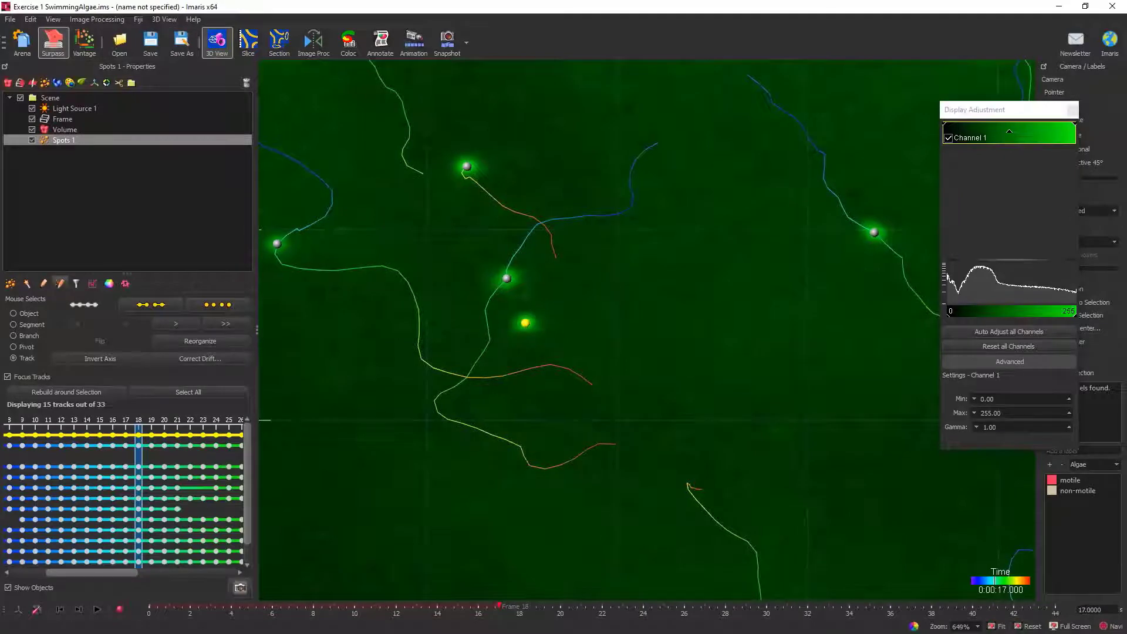
{"action": "left_click_drag", "start_coordinate": [257, 342], "coordinate": [481, 332]}
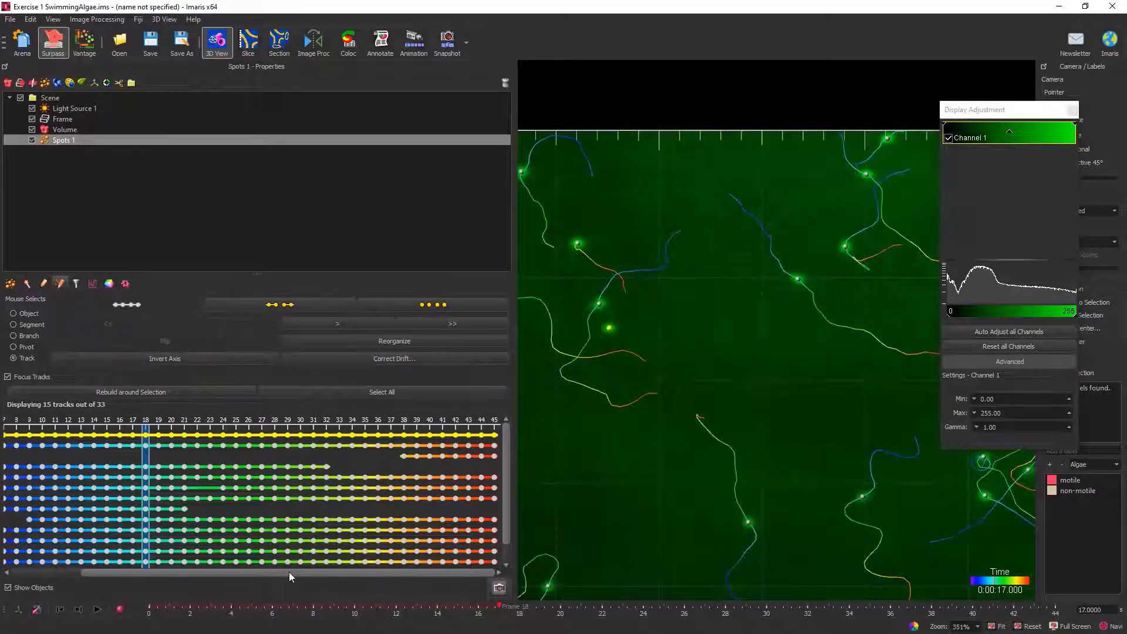
{"action": "left_click_drag", "start_coordinate": [289, 572], "coordinate": [147, 578]}
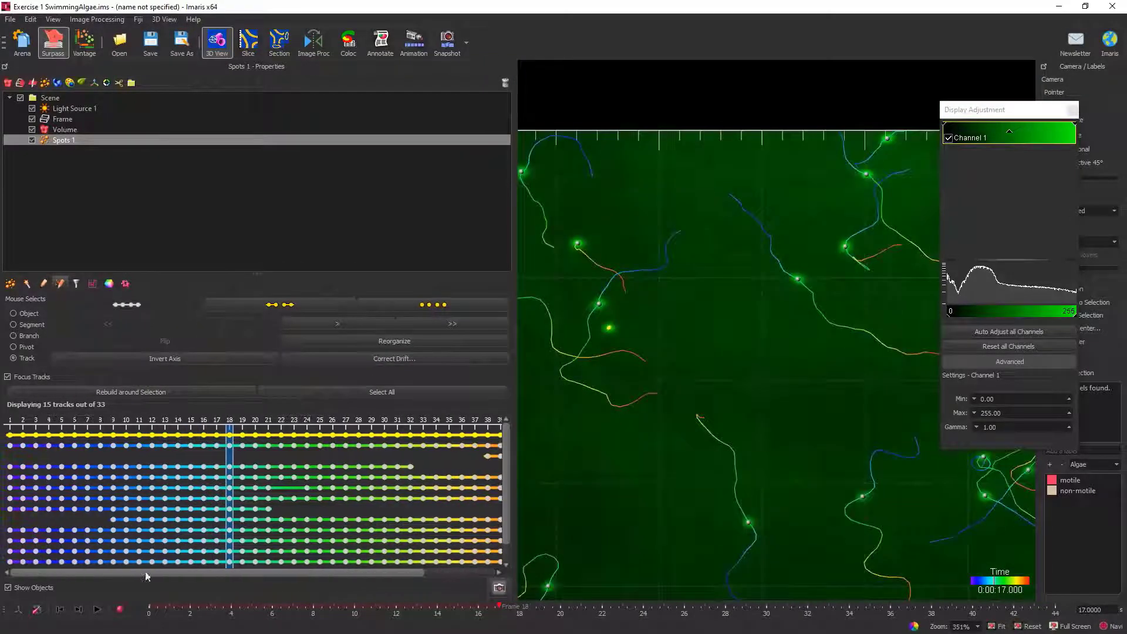
{"action": "left_click", "coordinate": [400, 360]}
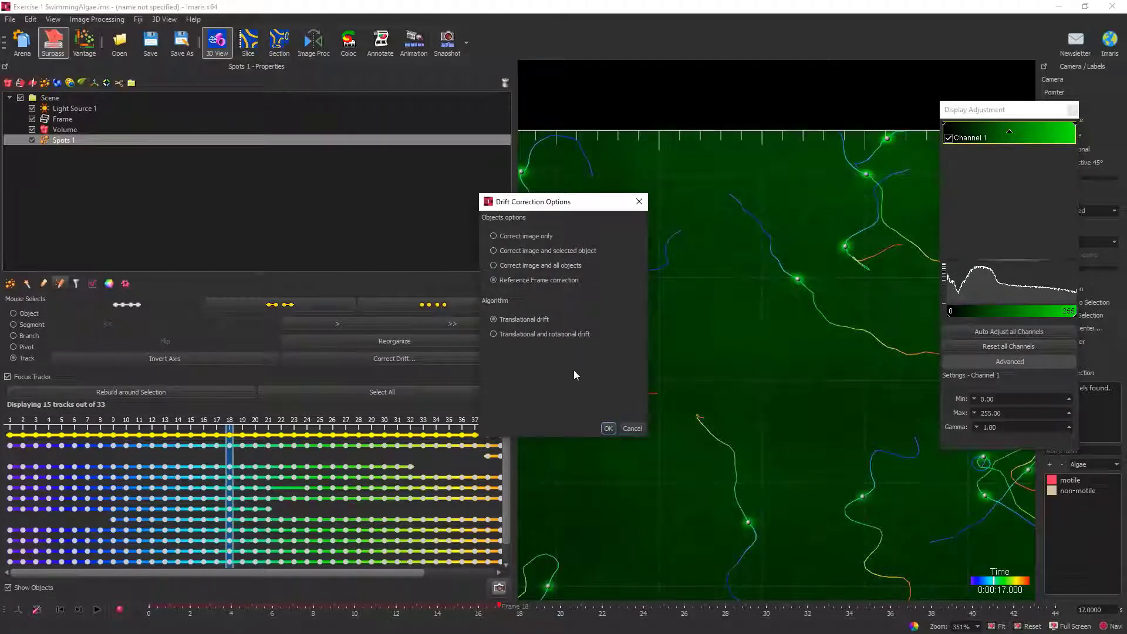
{"action": "left_click", "coordinate": [608, 428]}
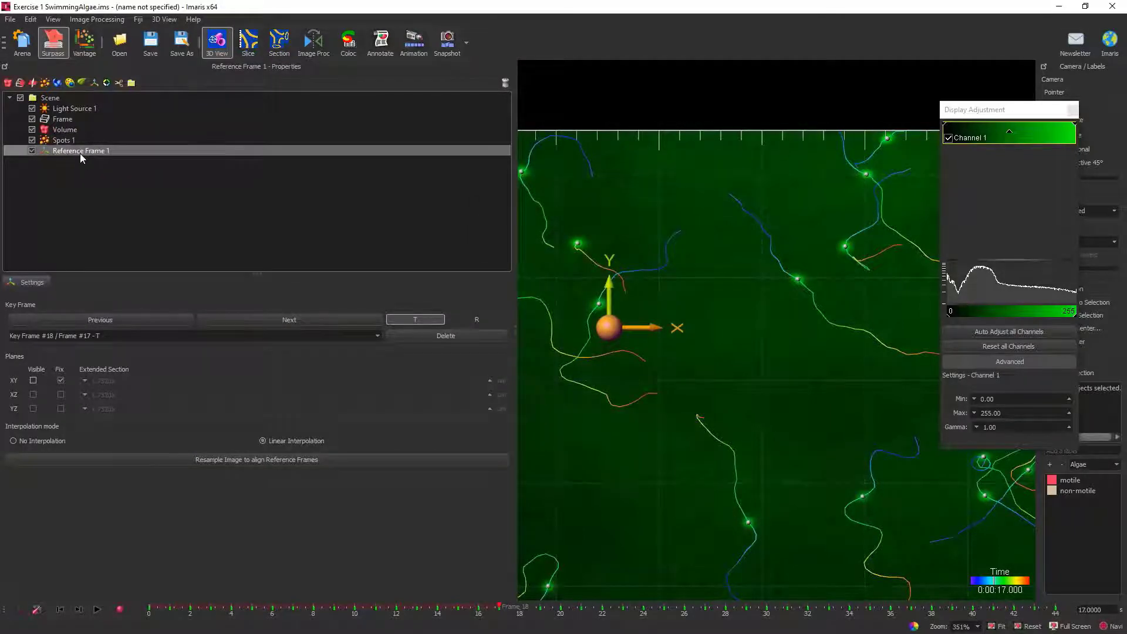
{"action": "left_click_drag", "start_coordinate": [515, 330], "coordinate": [285, 321]}
{"action": "scroll", "coordinate": [515, 305], "scroll_direction": "down", "scroll_amount": 5}
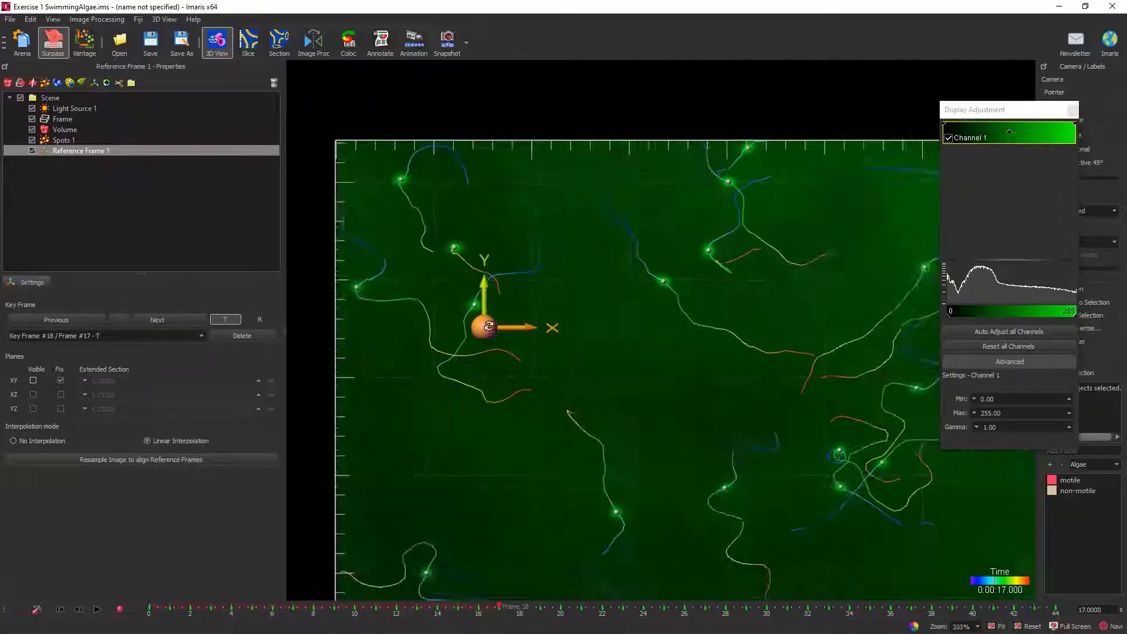
{"action": "scroll", "coordinate": [505, 320], "scroll_direction": "up", "scroll_amount": 2}
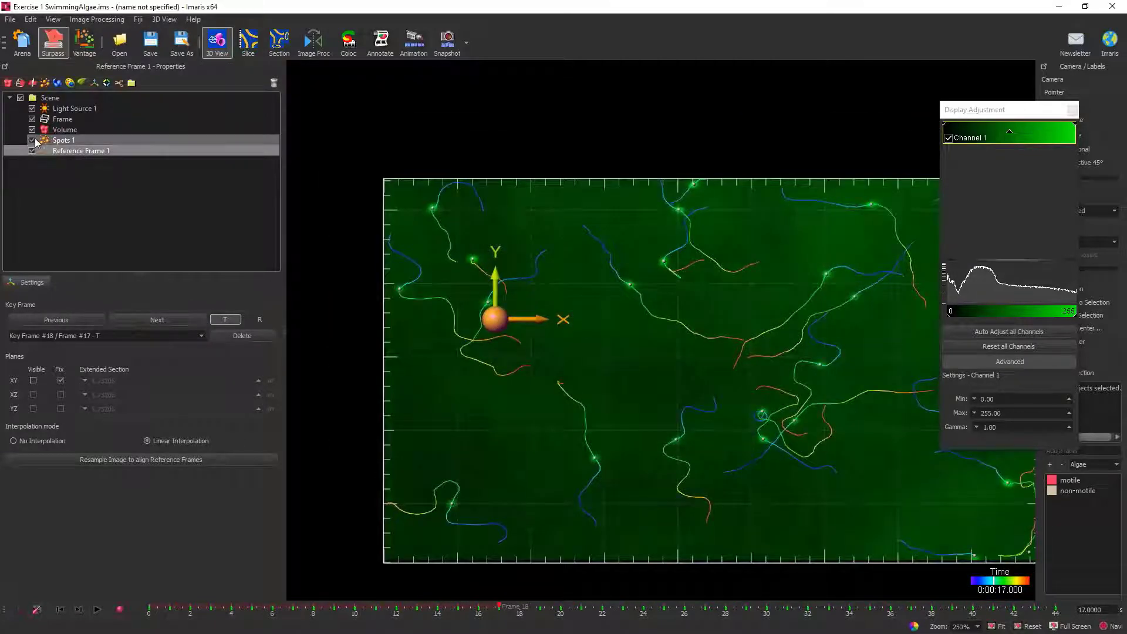
Step: Turn off the track display of Spots 1 and set the spots' radius scale to 1
{"action": "left_click", "coordinate": [44, 141]}
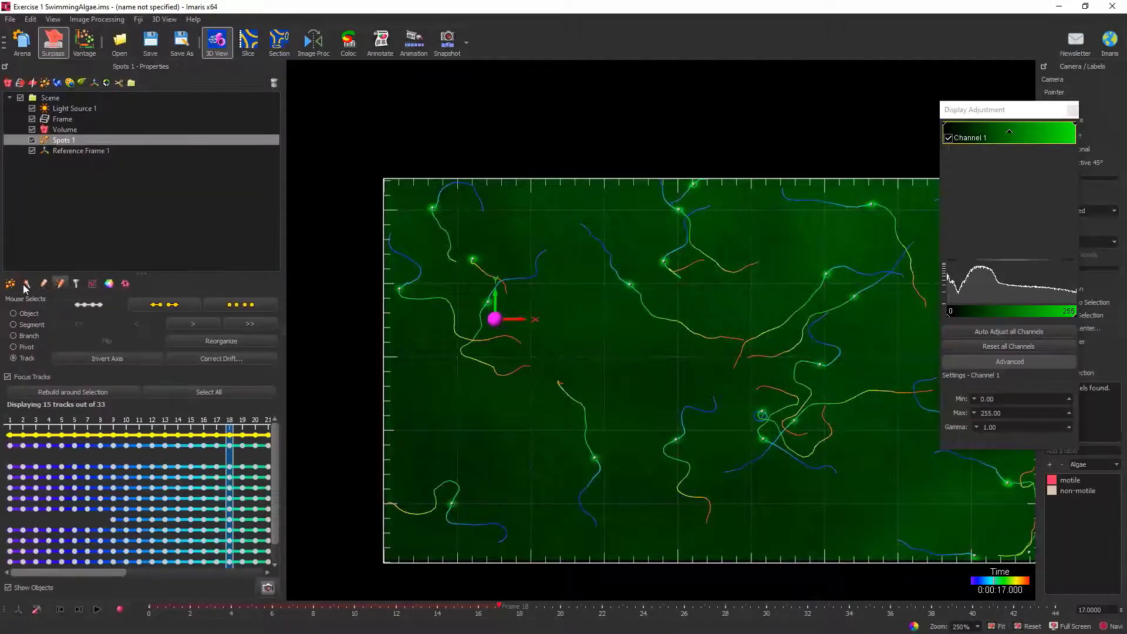
{"action": "left_click", "coordinate": [10, 284]}
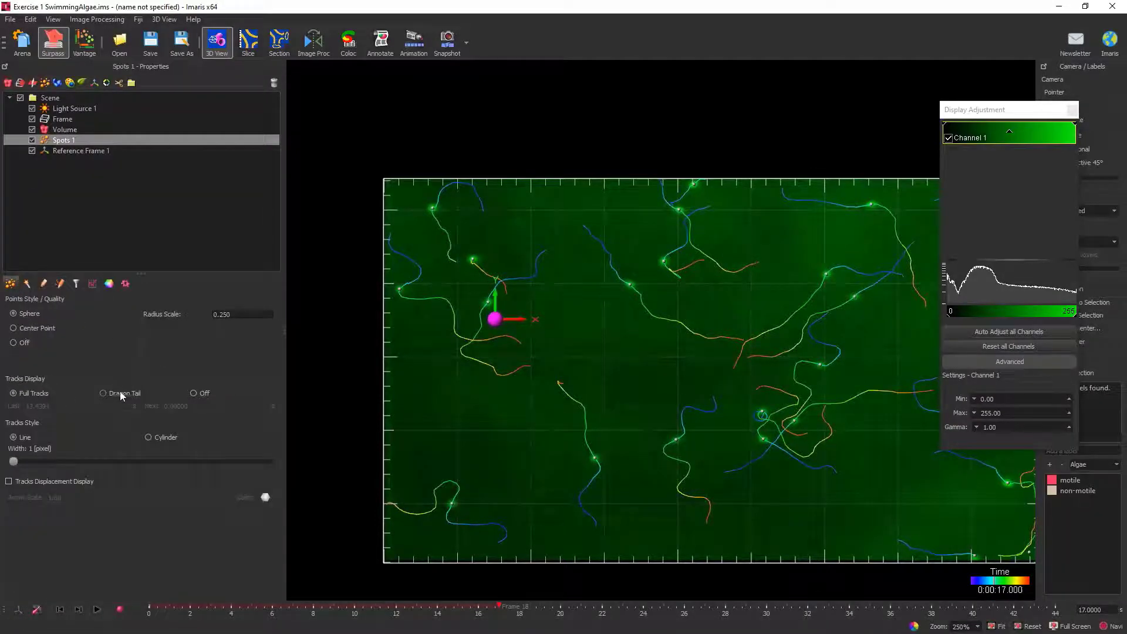
{"action": "left_click", "coordinate": [193, 393]}
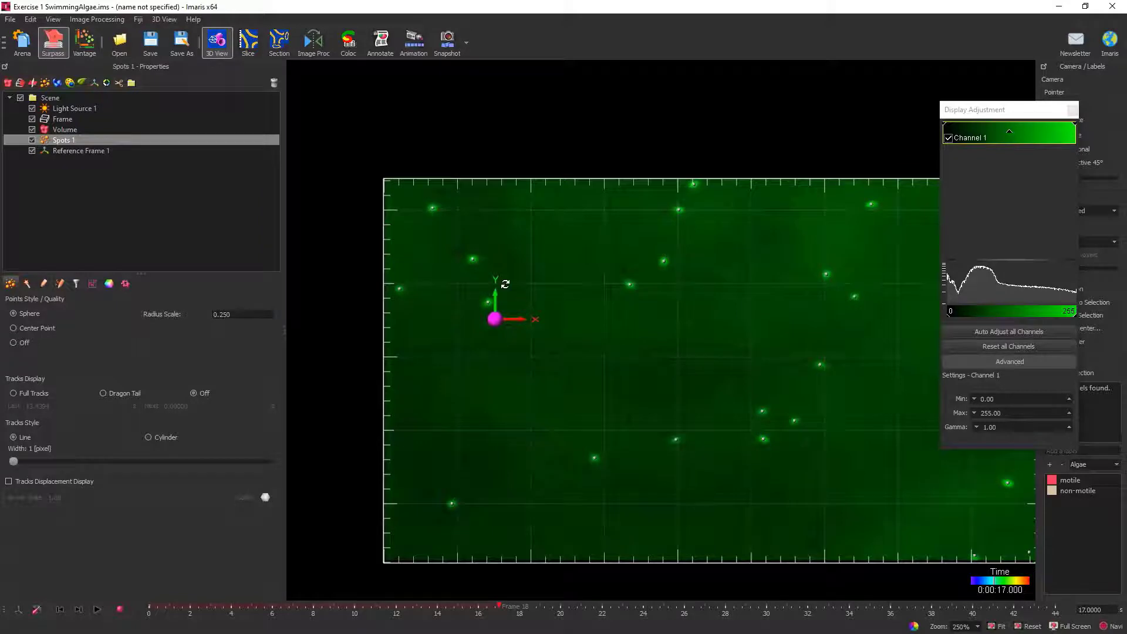
{"action": "scroll", "coordinate": [511, 284], "scroll_direction": "up", "scroll_amount": 3}
{"action": "left_click_drag", "start_coordinate": [257, 318], "coordinate": [178, 305]}
{"action": "type", "text": "1"}
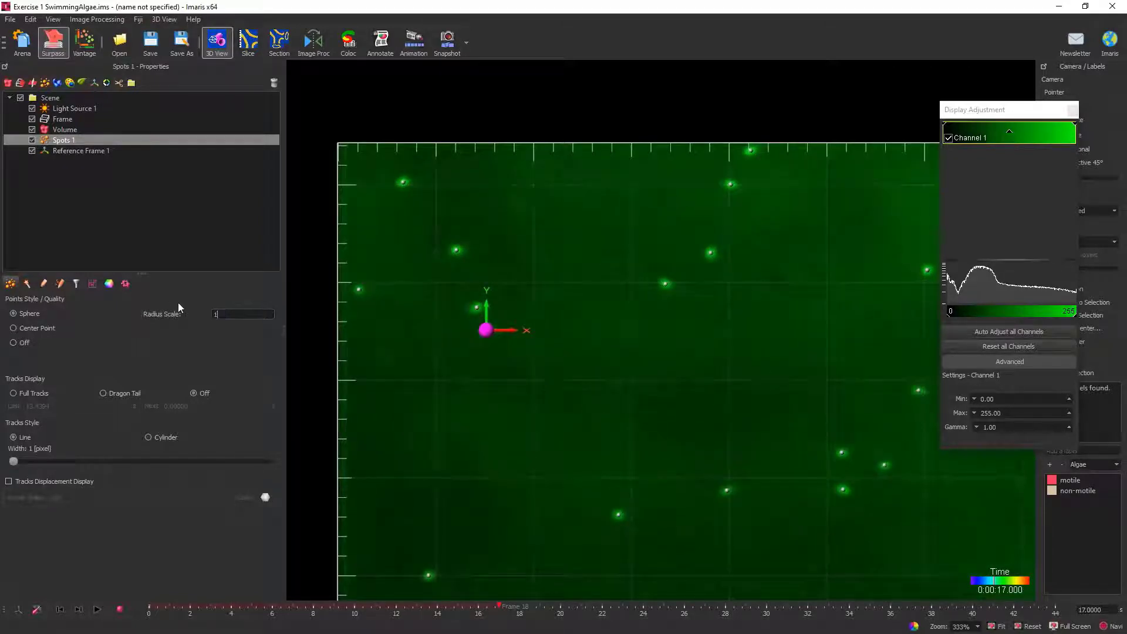
{"action": "key", "text": "Return"}
{"action": "scroll", "coordinate": [652, 315], "scroll_direction": "down", "scroll_amount": 3}
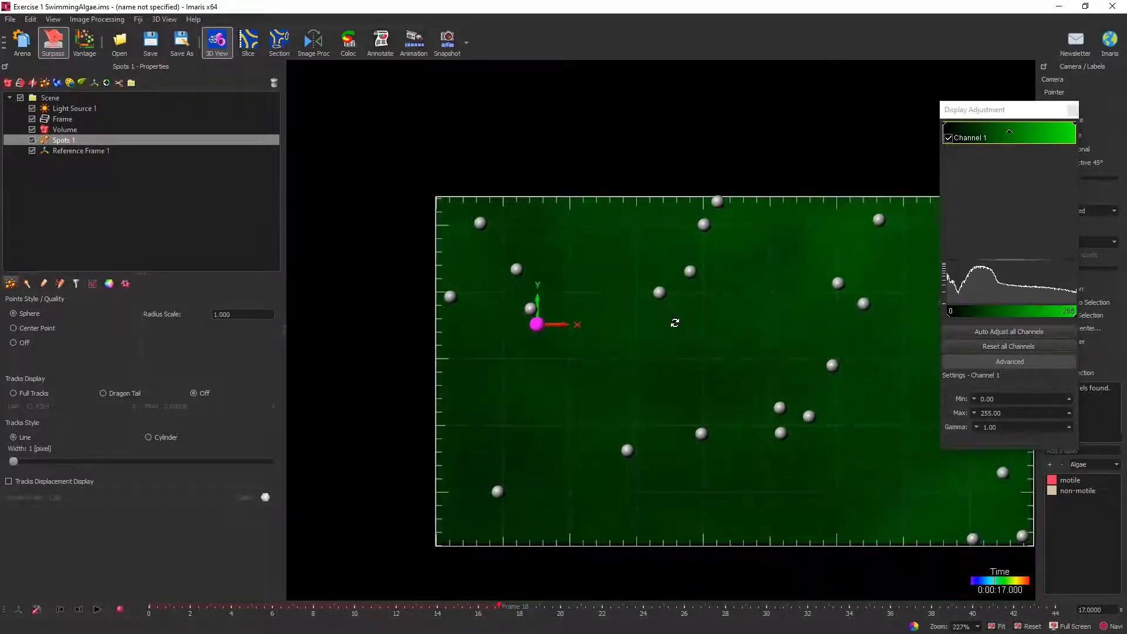
Step: Look through the available detailed statistics types of Spots 1 for values relative to the reference frame
{"action": "left_click", "coordinate": [109, 284]}
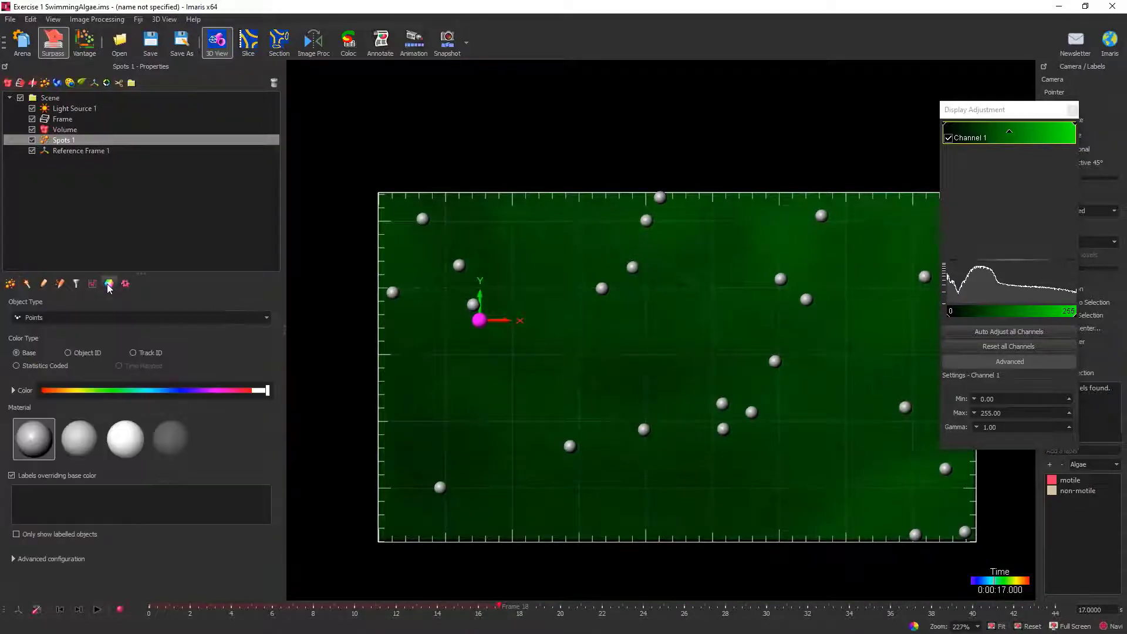
{"action": "left_click", "coordinate": [70, 318]}
{"action": "left_click", "coordinate": [92, 284]}
{"action": "left_click", "coordinate": [92, 284]}
{"action": "left_click", "coordinate": [48, 302]}
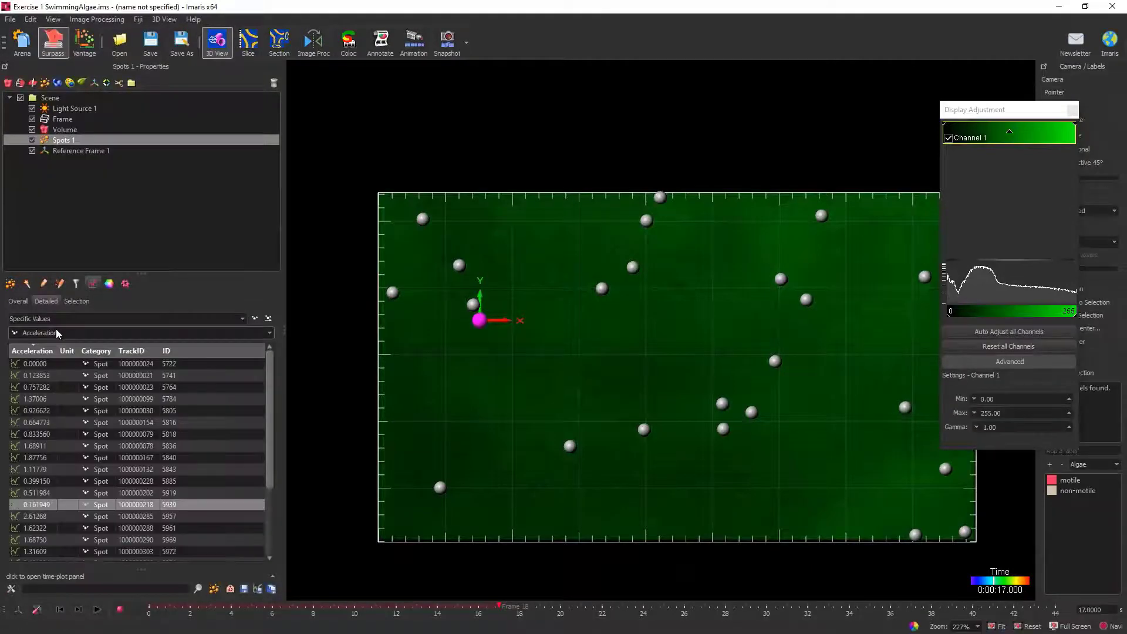
{"action": "left_click", "coordinate": [57, 334]}
{"action": "scroll", "coordinate": [92, 389], "scroll_direction": "down", "scroll_amount": 15}
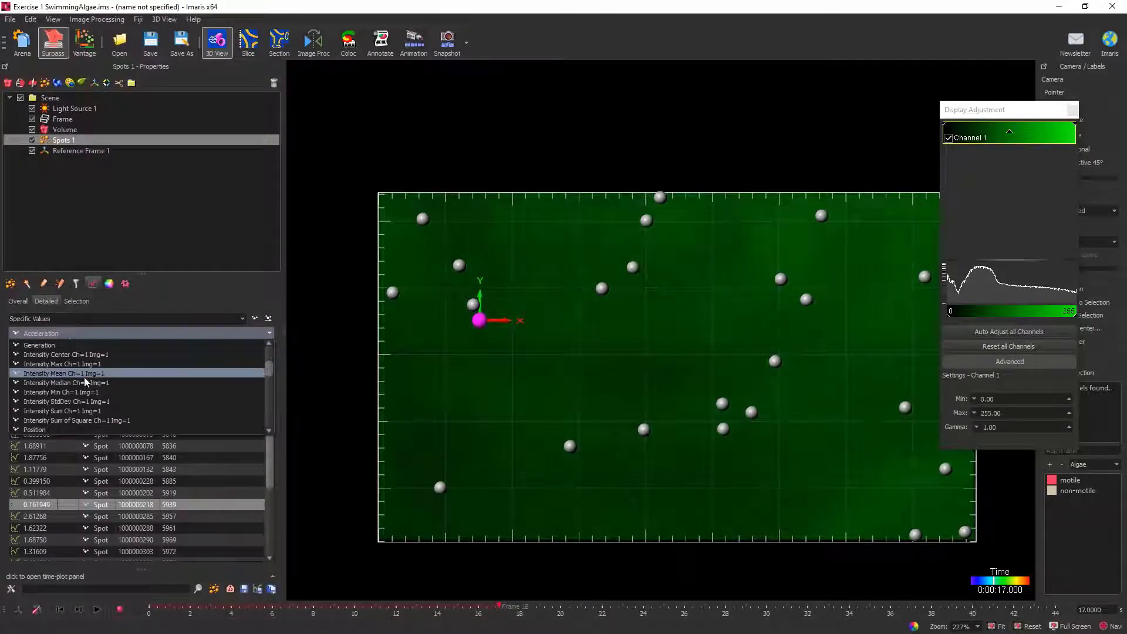
{"action": "scroll", "coordinate": [93, 390], "scroll_direction": "down", "scroll_amount": 6}
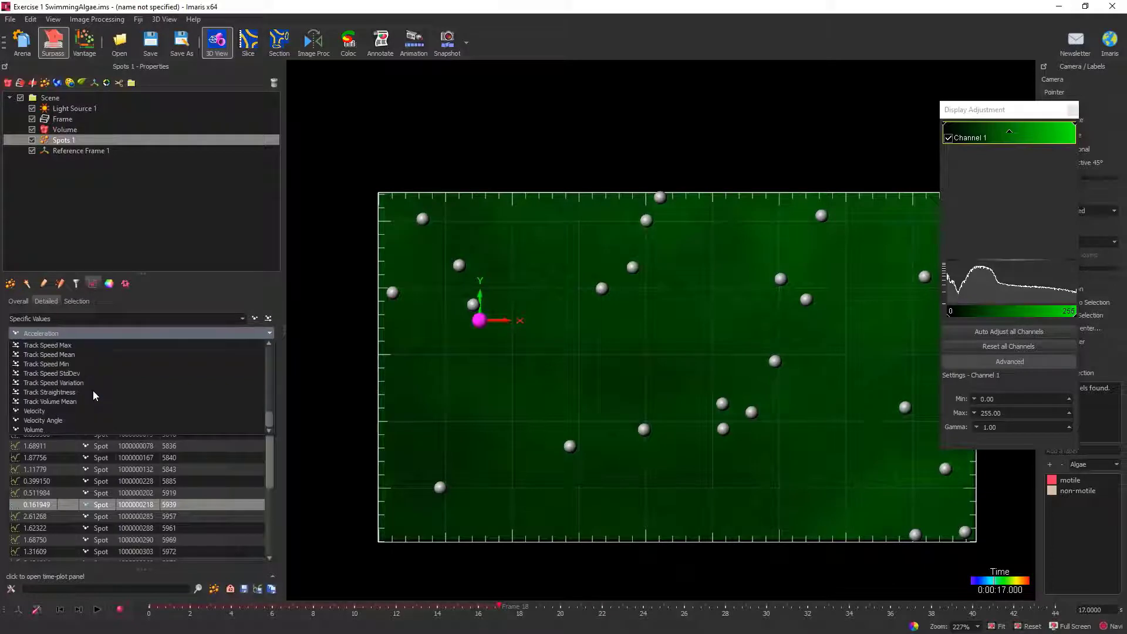
{"action": "scroll", "coordinate": [98, 392], "scroll_direction": "up", "scroll_amount": 20}
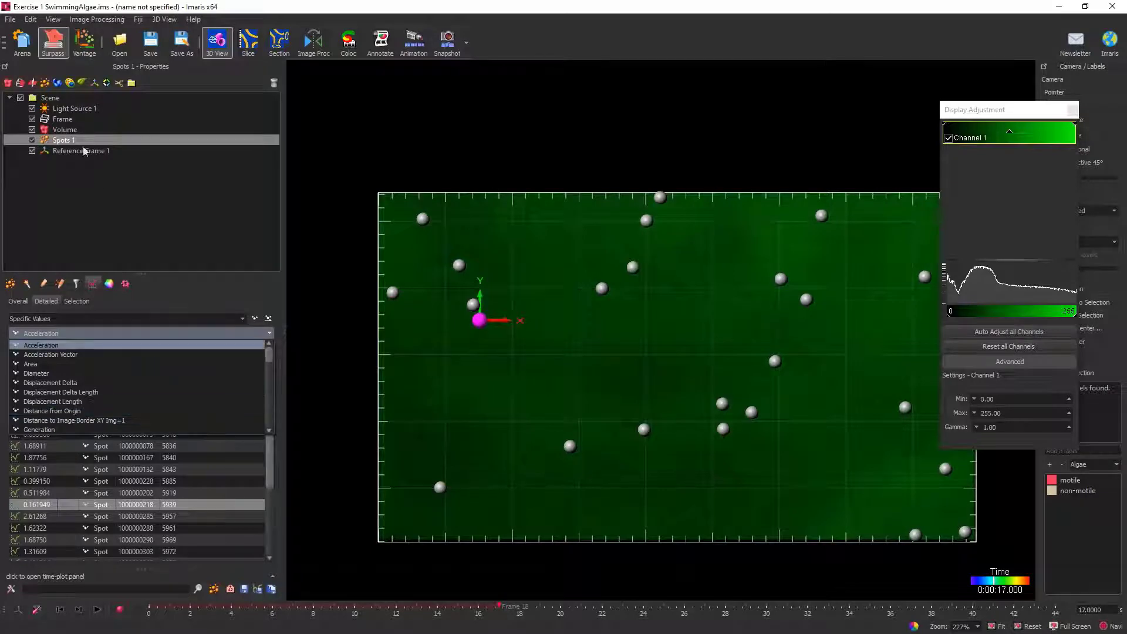
Step: Enable the Displacement X, Displacement Y, Displacement Z and Displacement^2 statistics for Spots in the preferences
{"action": "left_click", "coordinate": [12, 589]}
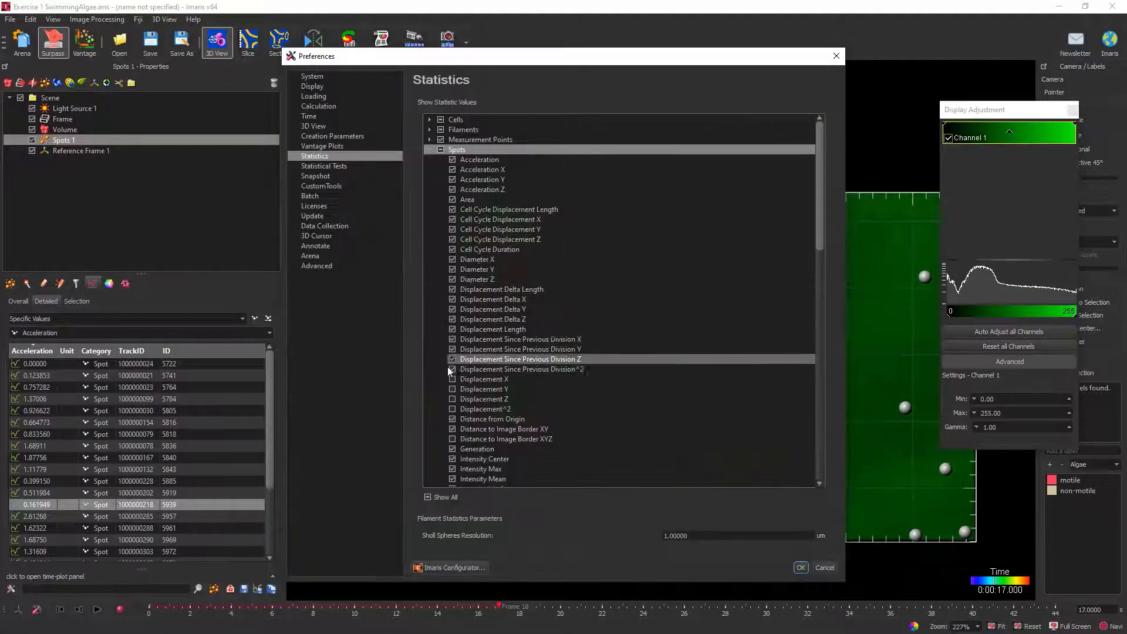
{"action": "left_click", "coordinate": [453, 379]}
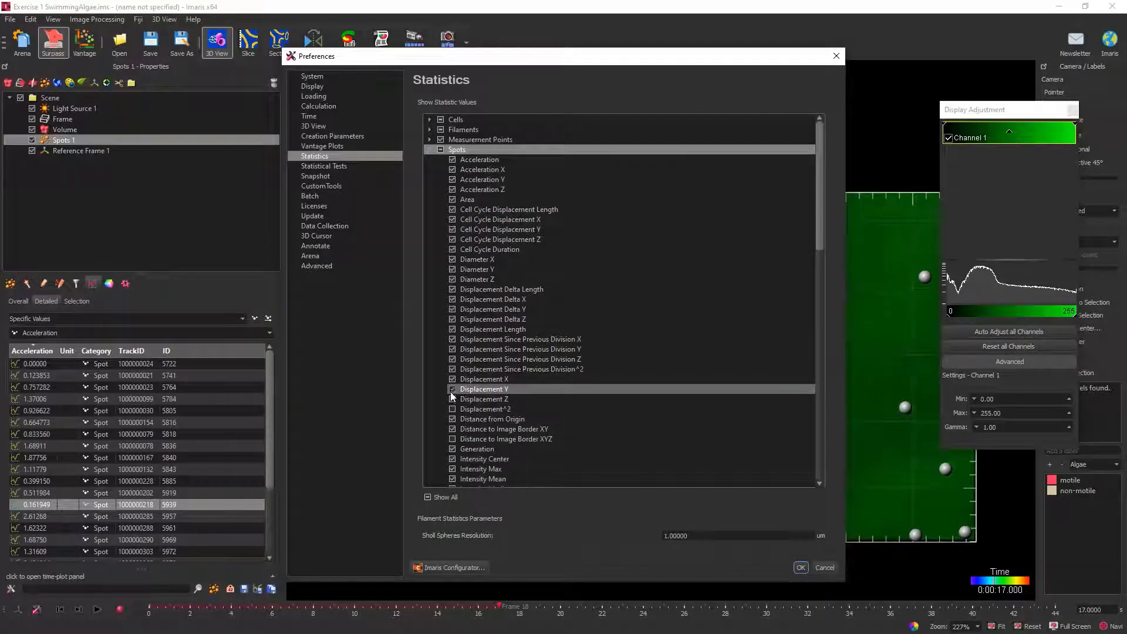
{"action": "left_click", "coordinate": [452, 389]}
{"action": "left_click", "coordinate": [451, 399]}
{"action": "left_click", "coordinate": [453, 409]}
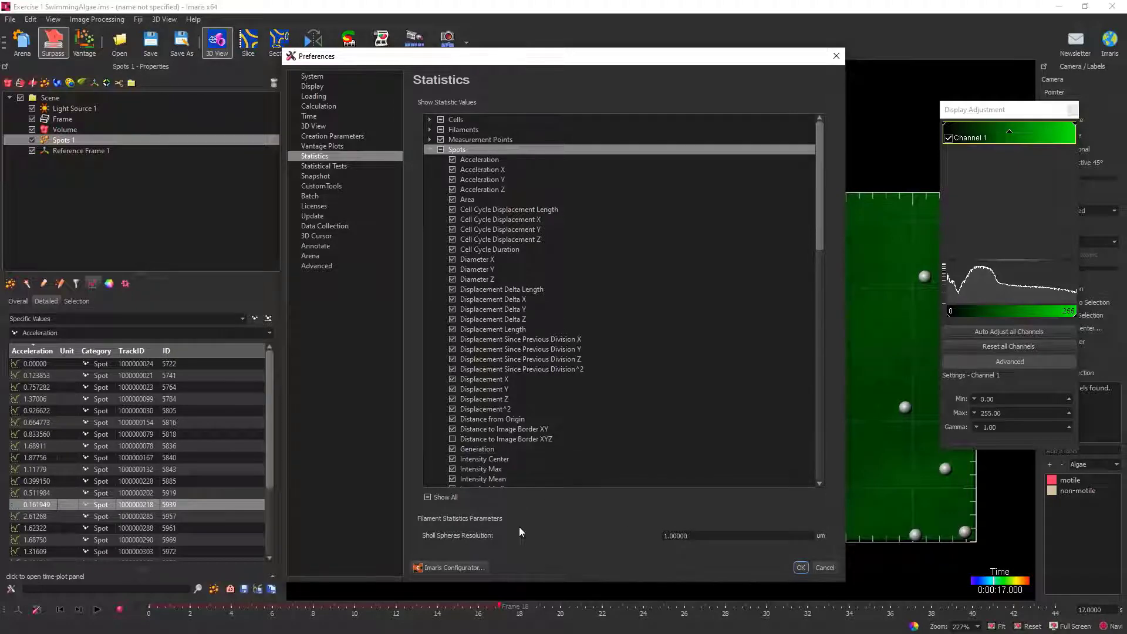
{"action": "left_click", "coordinate": [800, 568]}
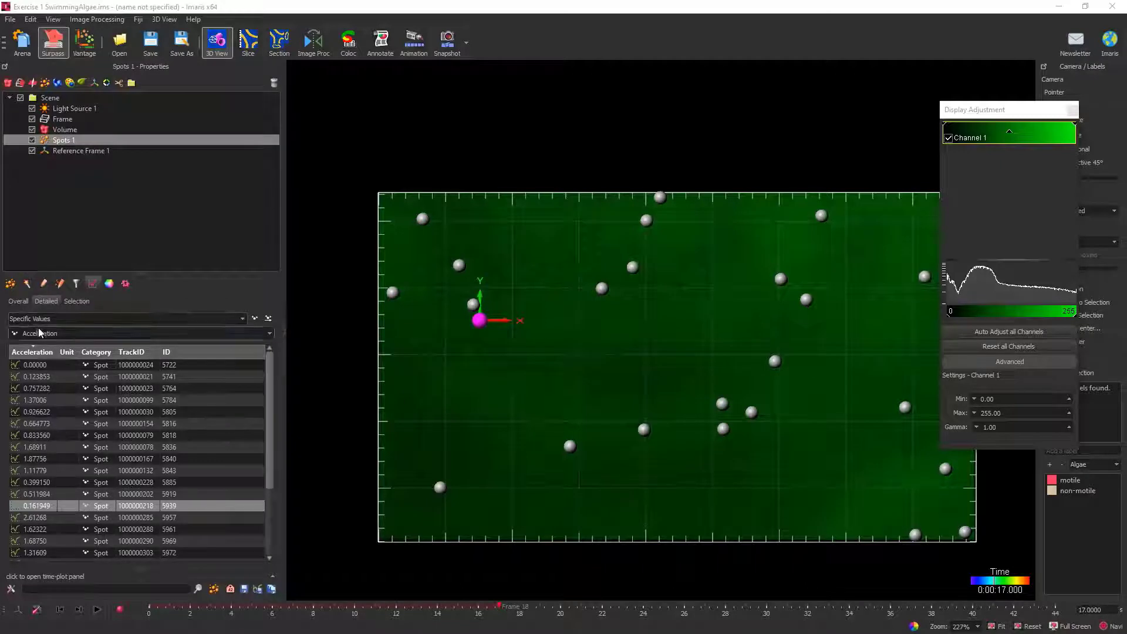
Step: Show the detailed Distance from Origin Reference Frame values of Spots 1
{"action": "left_click", "coordinate": [75, 334]}
{"action": "scroll", "coordinate": [102, 368], "scroll_direction": "down", "scroll_amount": 2}
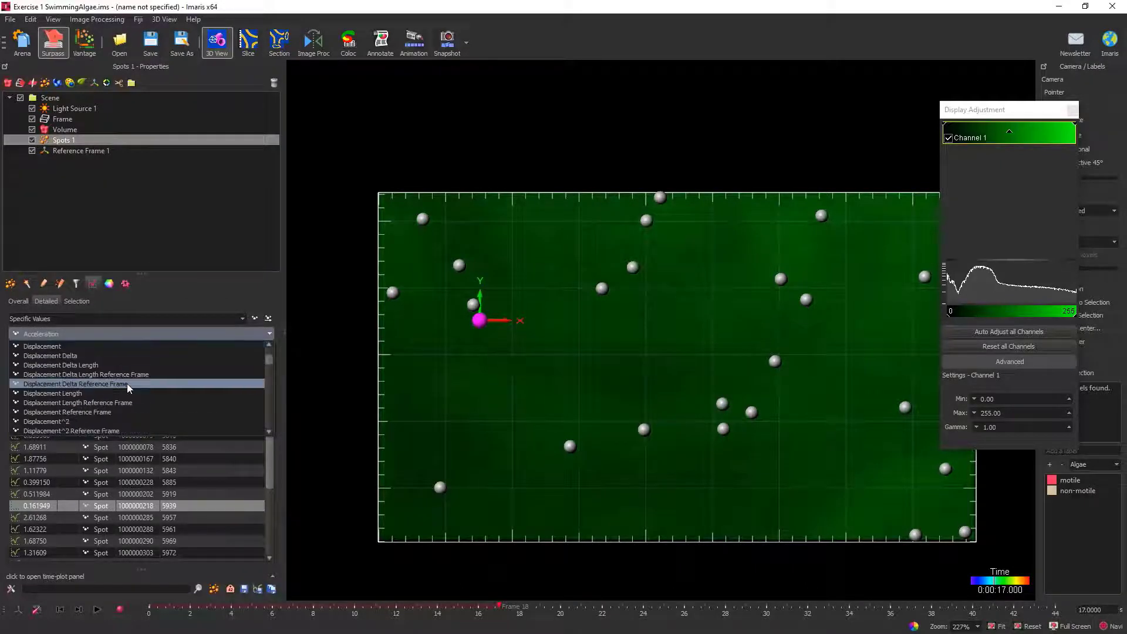
{"action": "scroll", "coordinate": [128, 390], "scroll_direction": "down", "scroll_amount": 2}
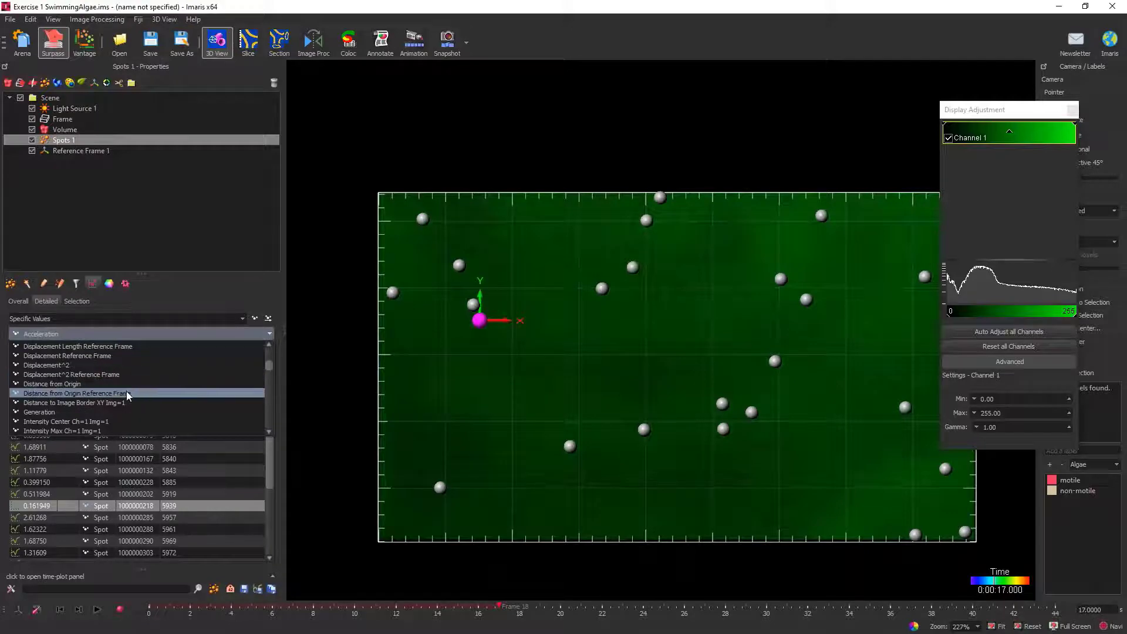
{"action": "left_click", "coordinate": [127, 392]}
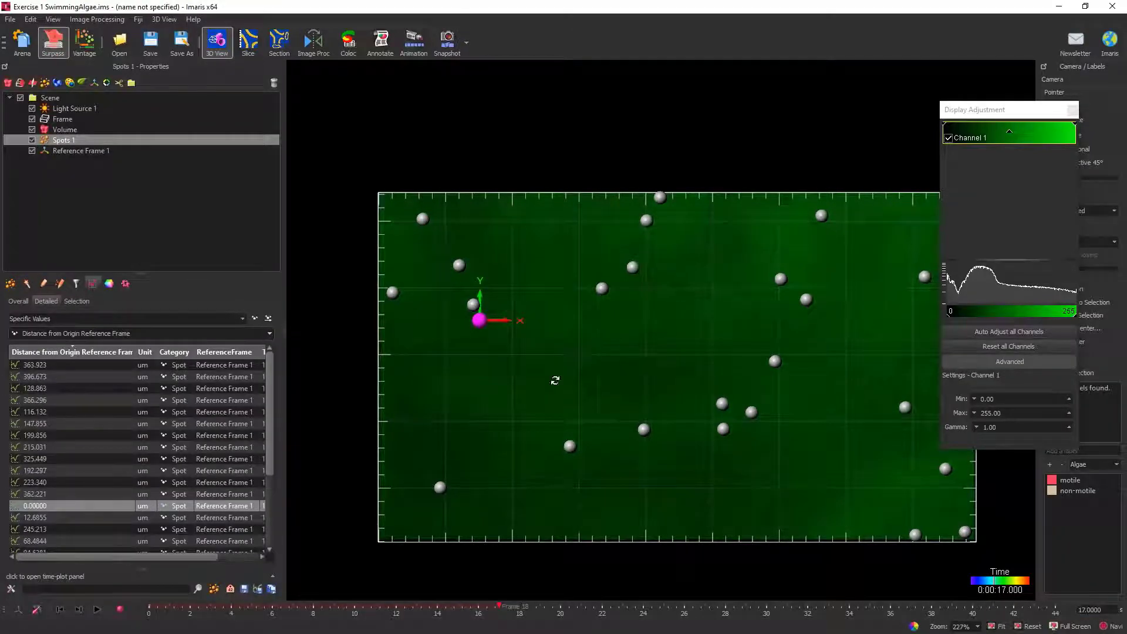
Step: Color the points of Spots 1 by statistics, coded by Distance from Origin Reference Frame
{"action": "left_click", "coordinate": [108, 284]}
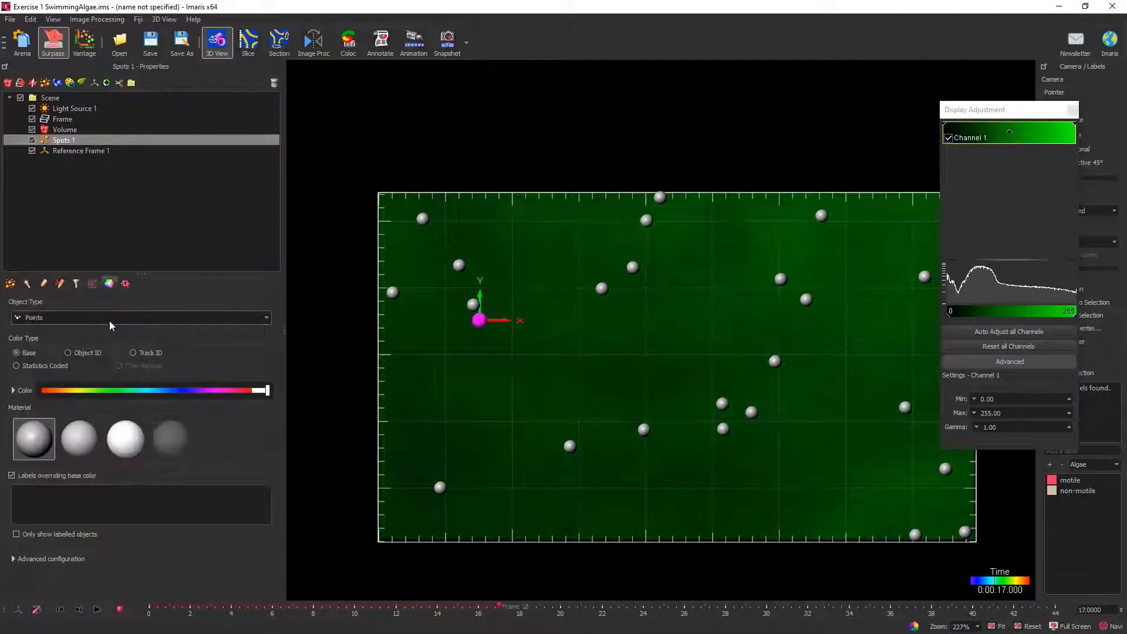
{"action": "left_click", "coordinate": [49, 367]}
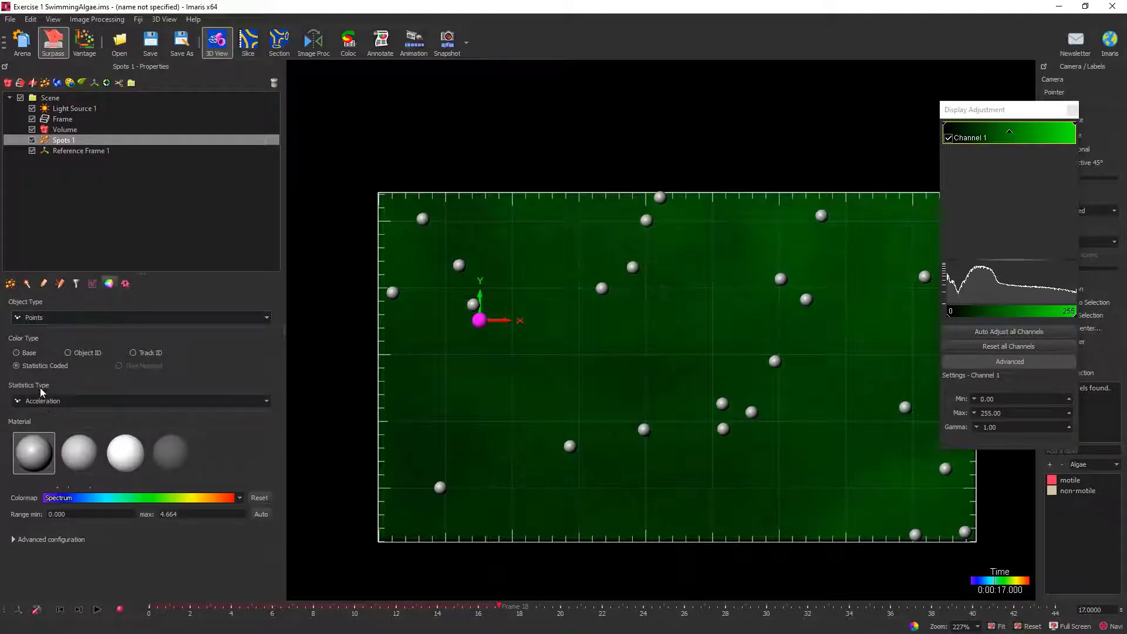
{"action": "left_click", "coordinate": [61, 401]}
{"action": "scroll", "coordinate": [115, 440], "scroll_direction": "down", "scroll_amount": 4}
{"action": "scroll", "coordinate": [135, 458], "scroll_direction": "down", "scroll_amount": 4}
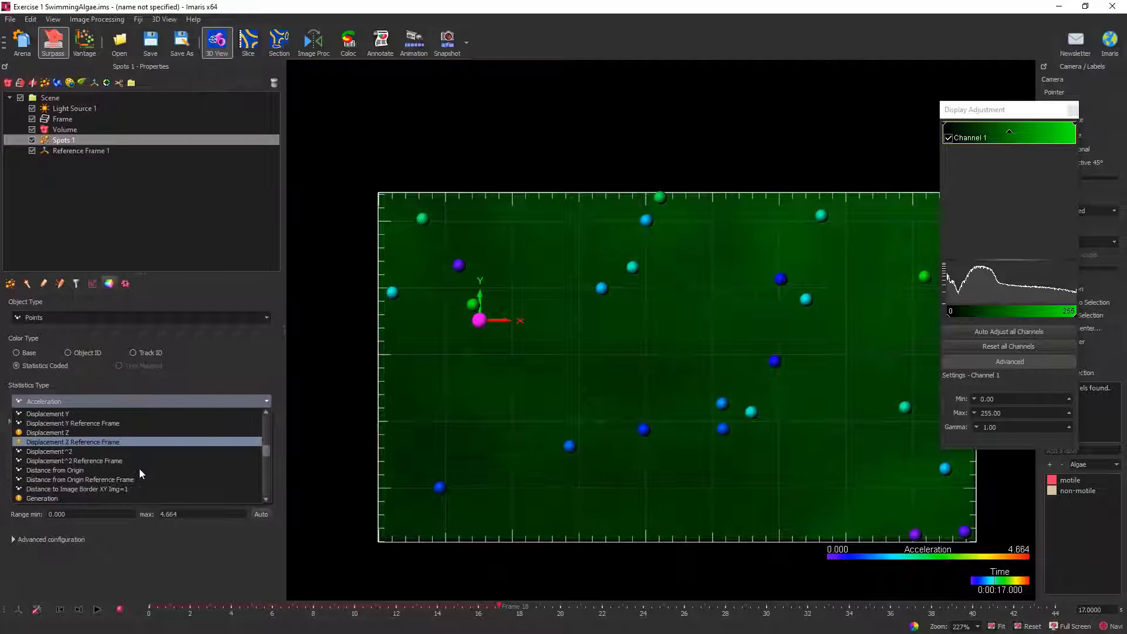
{"action": "left_click", "coordinate": [87, 478]}
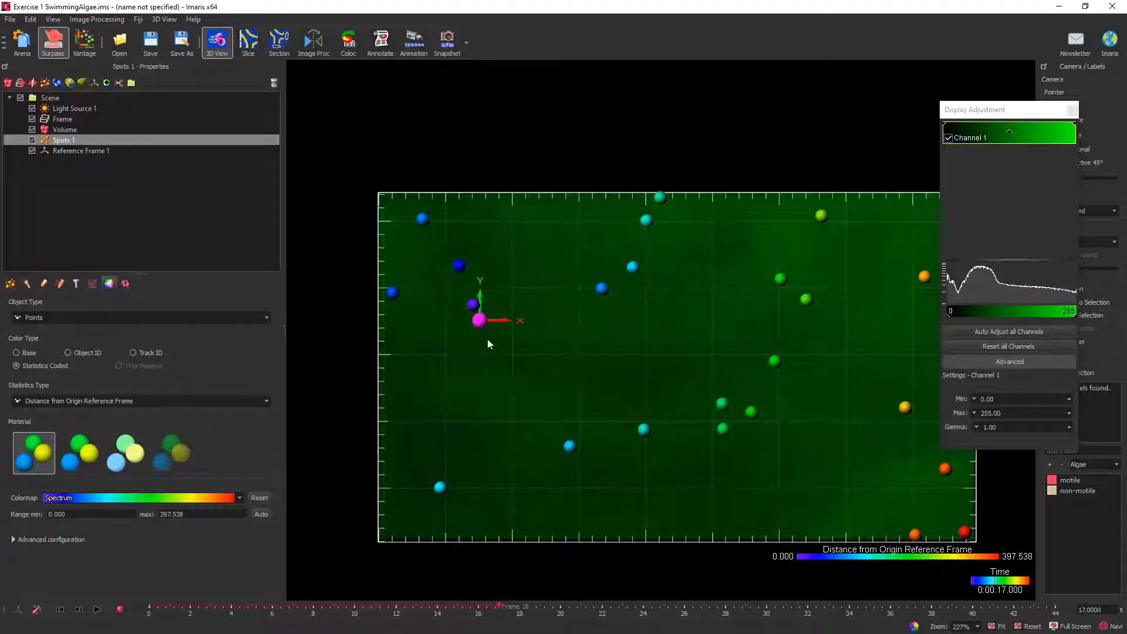
Step: Move Reference Frame 1 off the alga into the empty area diagonally below it, and hide the frame
{"action": "left_click_drag", "start_coordinate": [481, 325], "coordinate": [525, 379]}
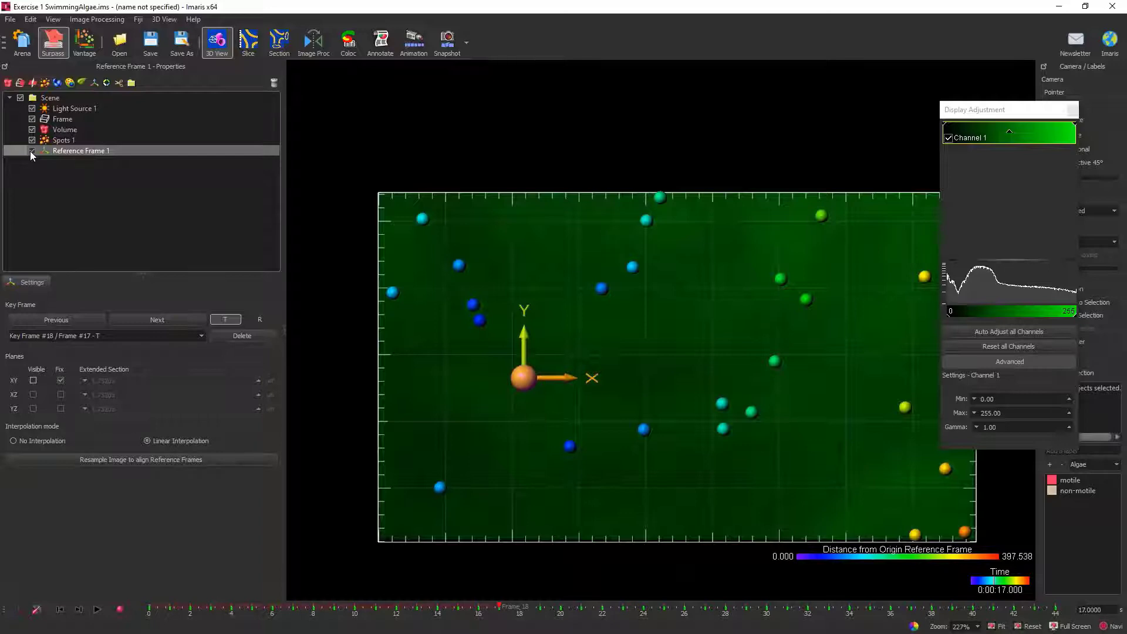
{"action": "left_click", "coordinate": [32, 150]}
Step: Leave the algae file without saving and open Exercise 5 membrane2D.ims from the 11 Cell Exercise folder
{"action": "left_click", "coordinate": [27, 48]}
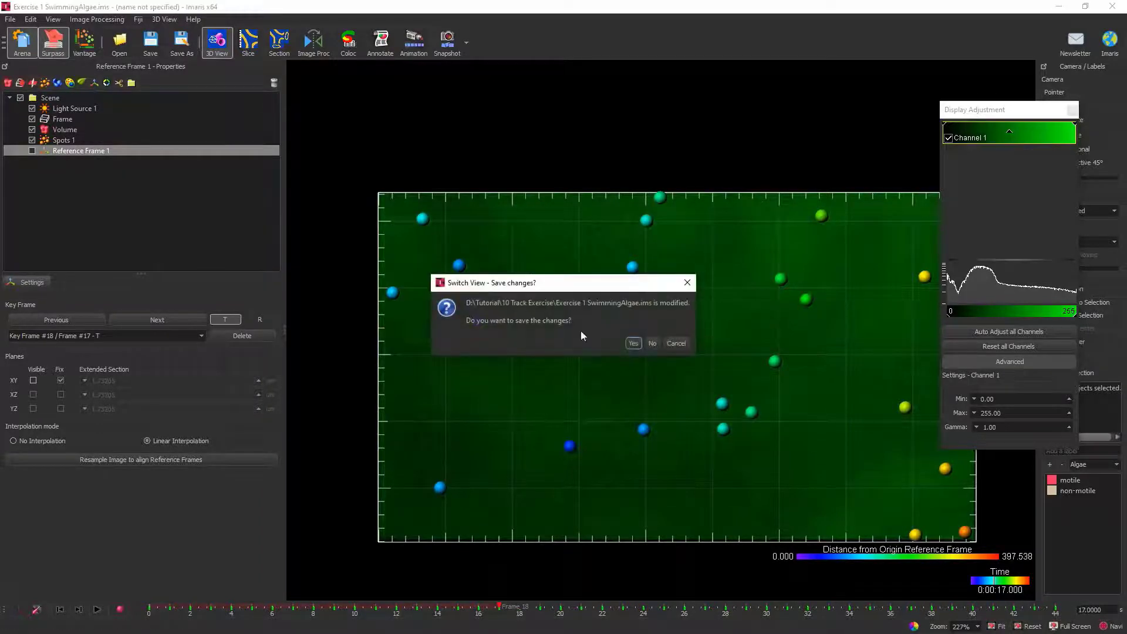
{"action": "left_click", "coordinate": [652, 345]}
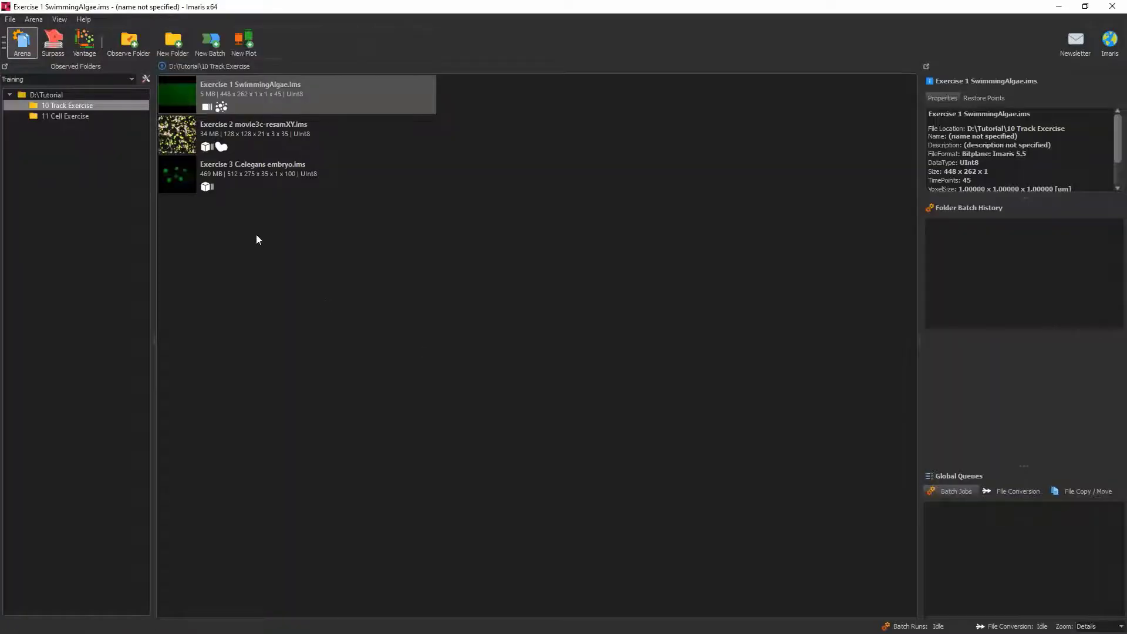
{"action": "left_click", "coordinate": [74, 115]}
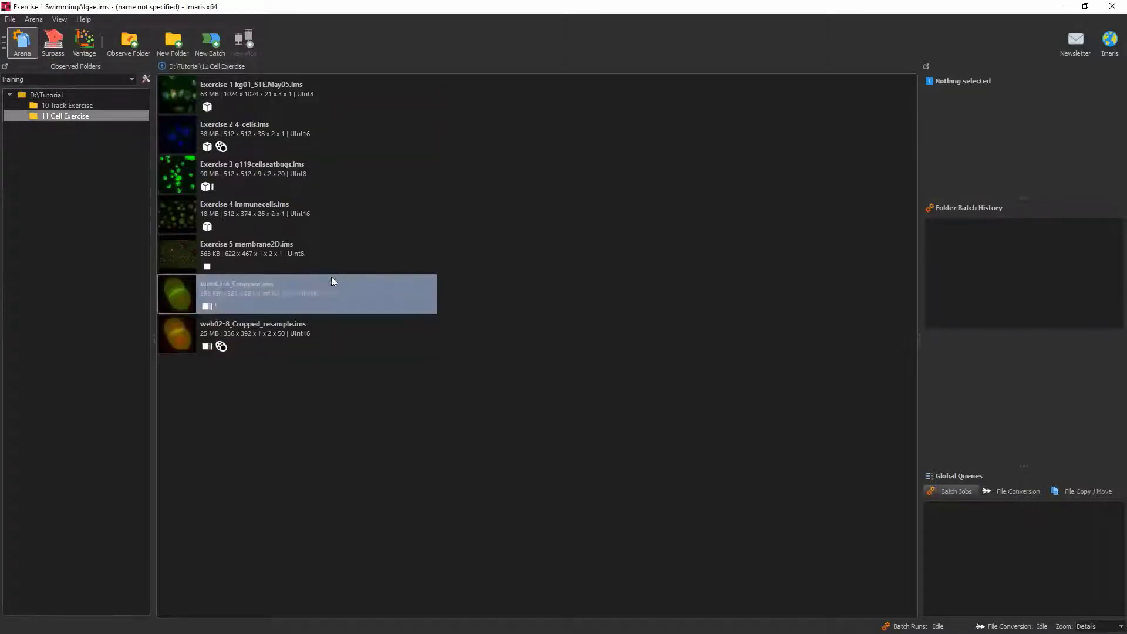
{"action": "double_click", "coordinate": [240, 251]}
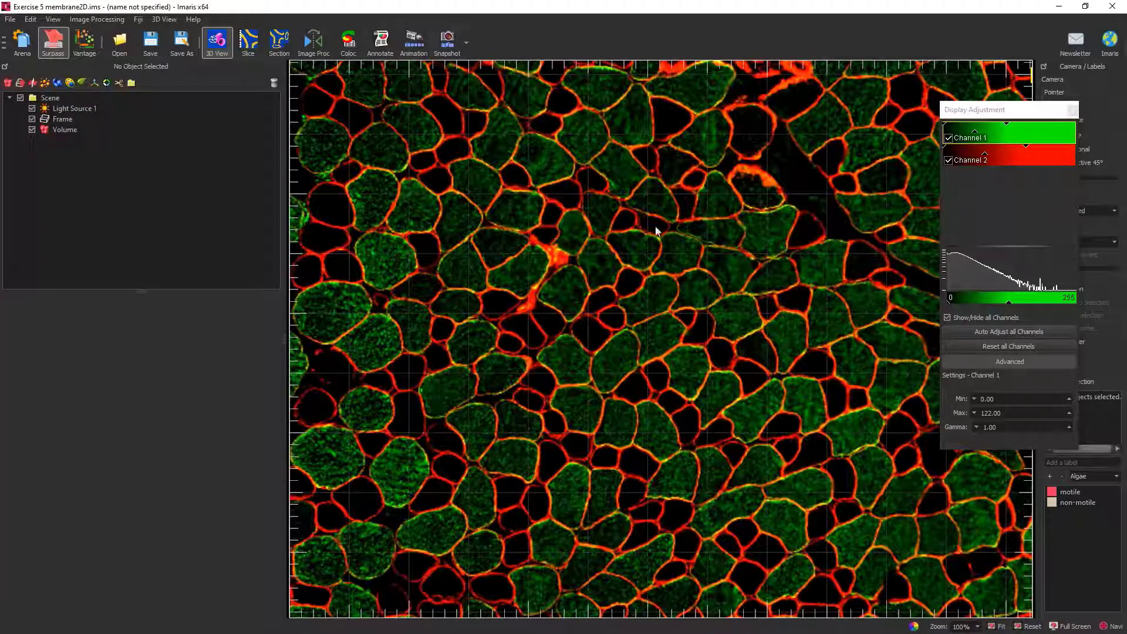
Step: View Channel 1 and Channel 2 of the membrane image separately, and show both channels together again
{"action": "left_click", "coordinate": [948, 160]}
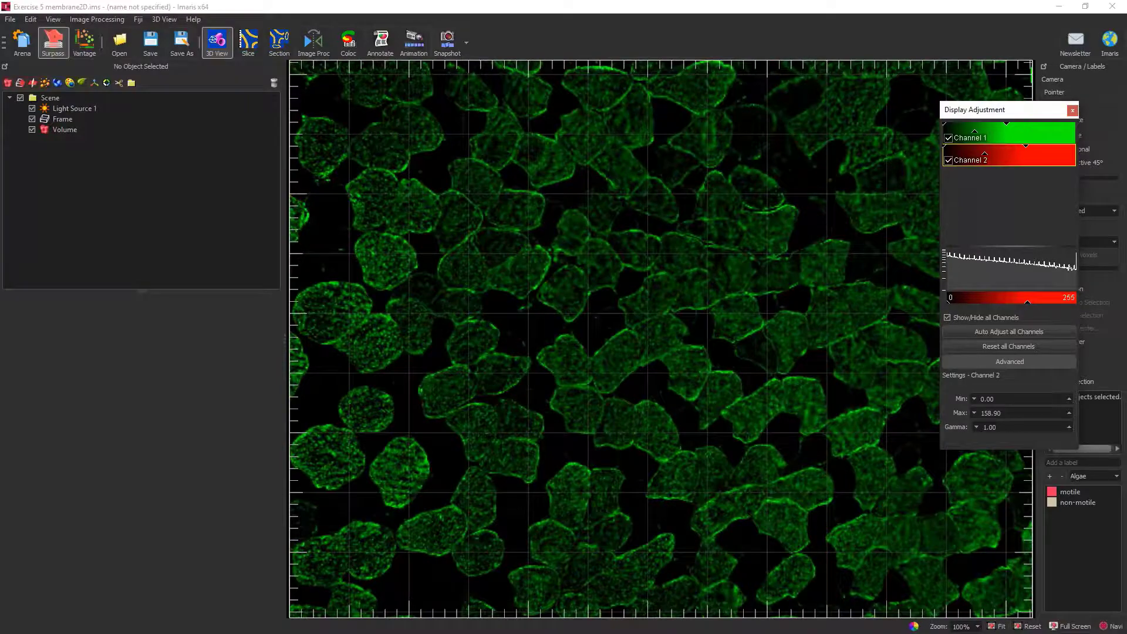
{"action": "left_click", "coordinate": [948, 138]}
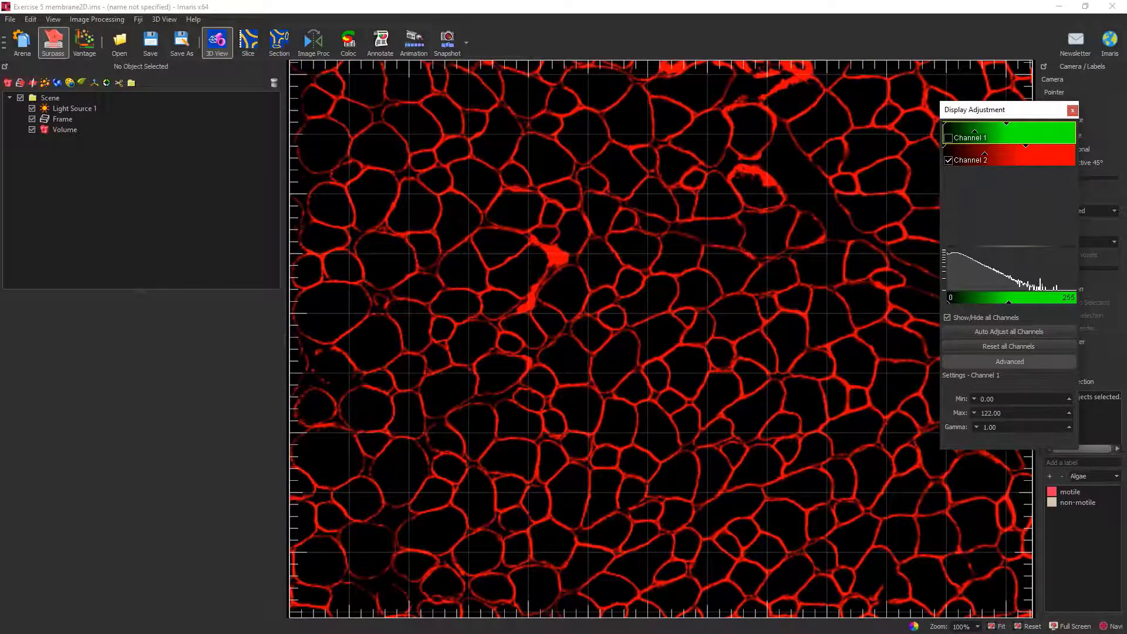
{"action": "left_click", "coordinate": [948, 138]}
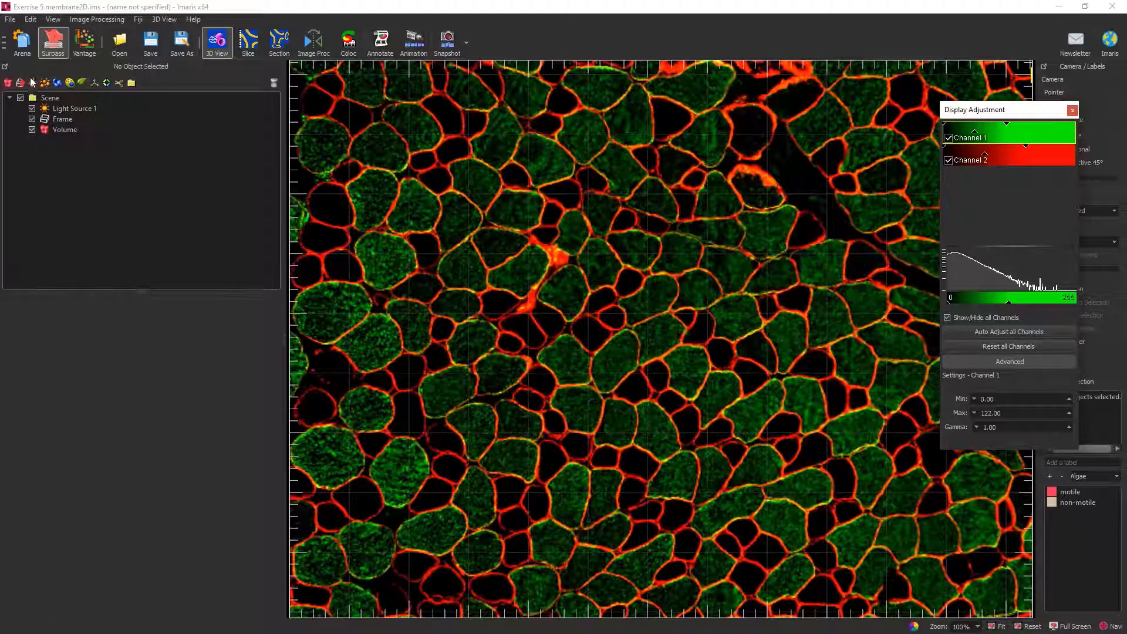
Step: Return to the Arena and open Exercise 2 movie3c-resamXY.ims from the 10 Track Exercise folder
{"action": "left_click", "coordinate": [21, 51]}
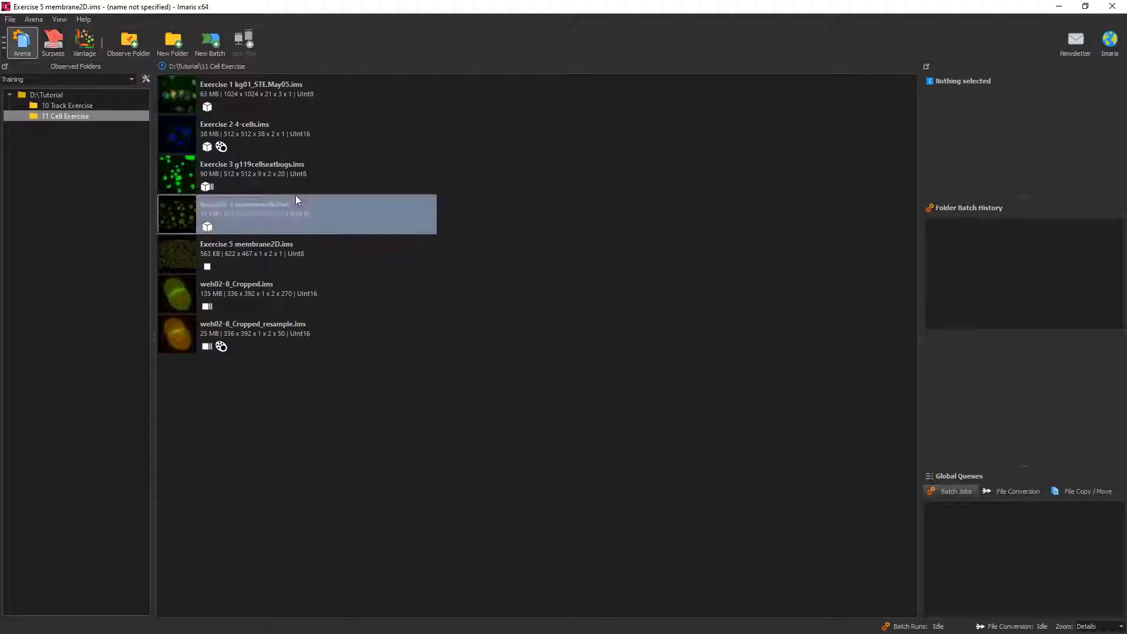
{"action": "left_click", "coordinate": [62, 106]}
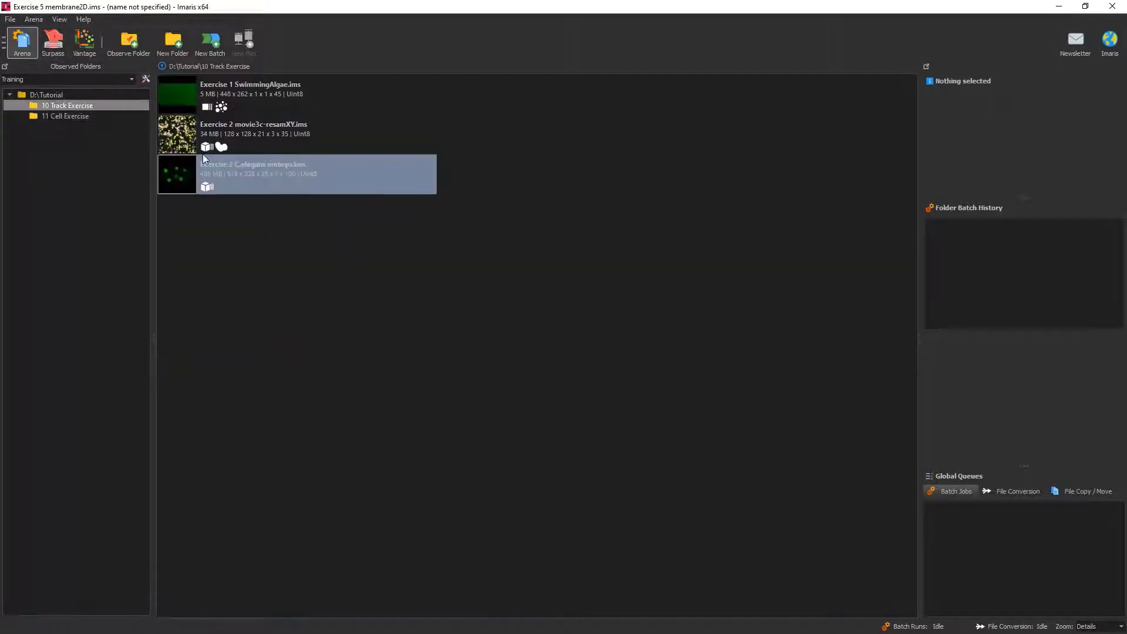
{"action": "mouse_move", "coordinate": [231, 96]}
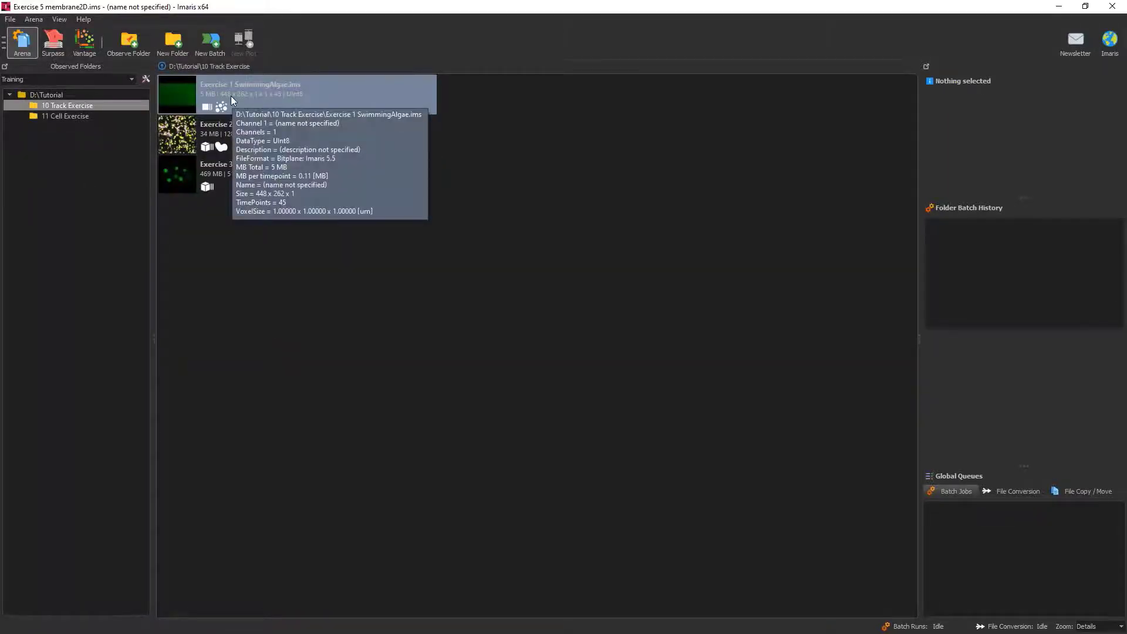
{"action": "double_click", "coordinate": [210, 132]}
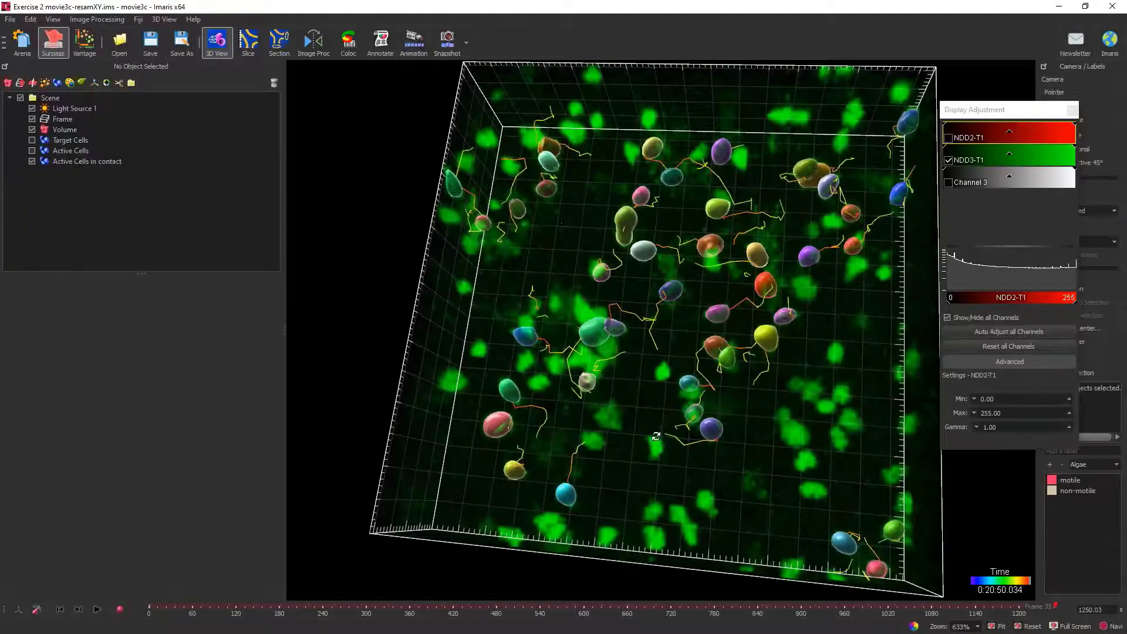
Step: Show the detailed statistics of Active Cells in contact and select the large green surface near the volume's center
{"action": "left_click_drag", "start_coordinate": [655, 437], "coordinate": [624, 364]}
{"action": "scroll", "coordinate": [677, 340], "scroll_direction": "up", "scroll_amount": 2}
{"action": "scroll", "coordinate": [623, 364], "scroll_direction": "down", "scroll_amount": 1}
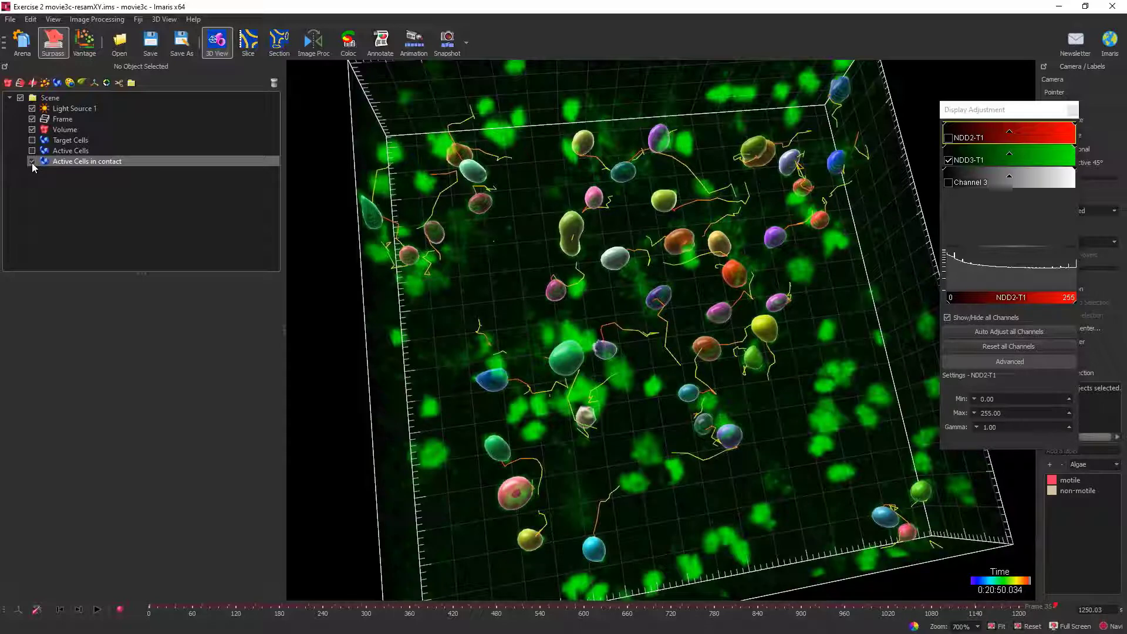
{"action": "left_click", "coordinate": [72, 162]}
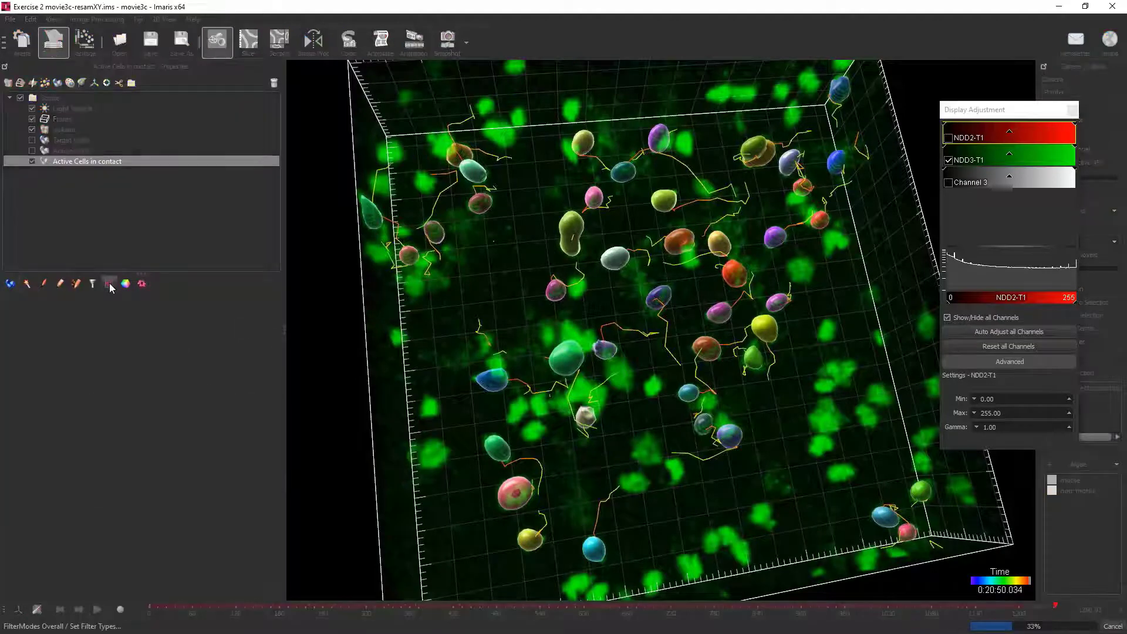
{"action": "left_click", "coordinate": [109, 283]}
{"action": "scroll", "coordinate": [270, 375], "scroll_direction": "down", "scroll_amount": 7}
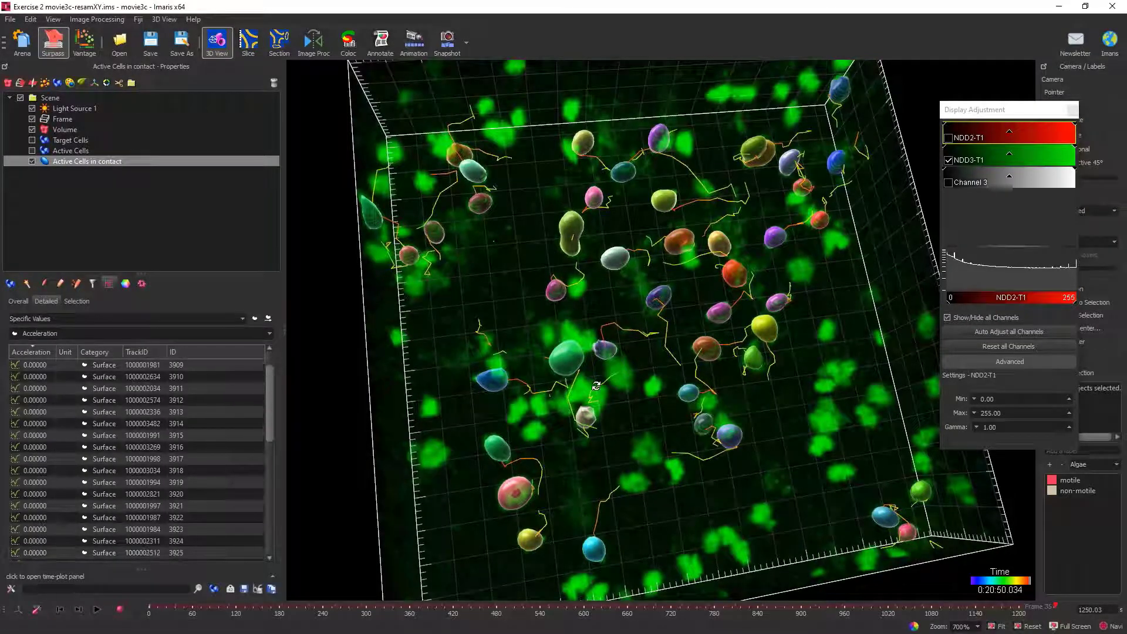
{"action": "left_click", "coordinate": [571, 367]}
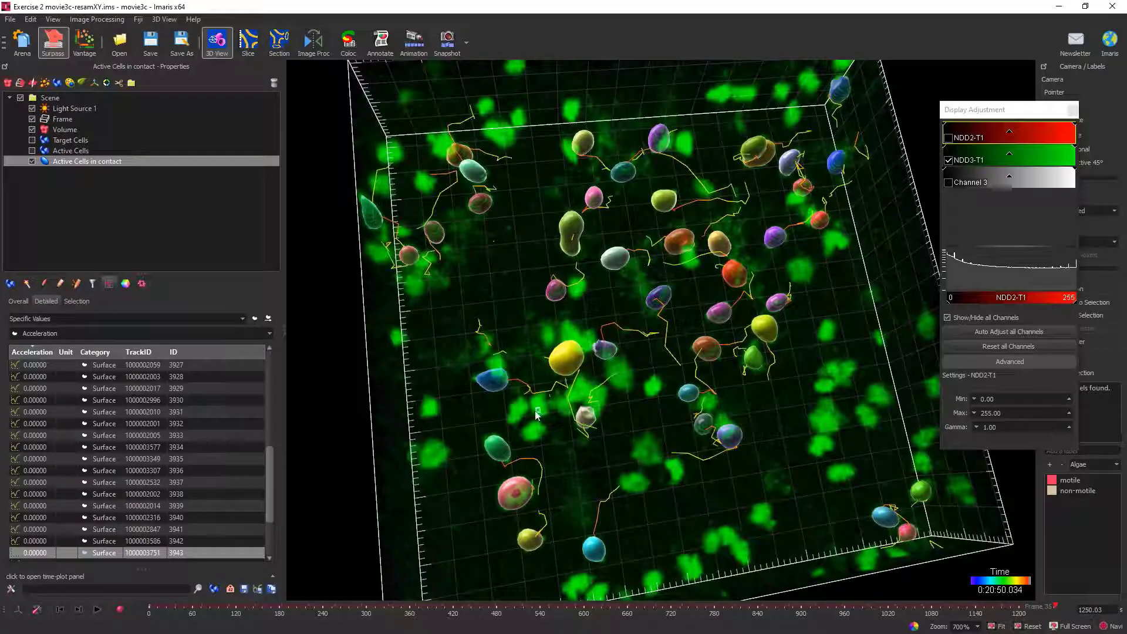
Step: Look through the detailed statistics types of Active Cells in contact for the shortest distance to Target Cells
{"action": "left_click", "coordinate": [71, 333]}
{"action": "scroll", "coordinate": [94, 394], "scroll_direction": "down", "scroll_amount": 6}
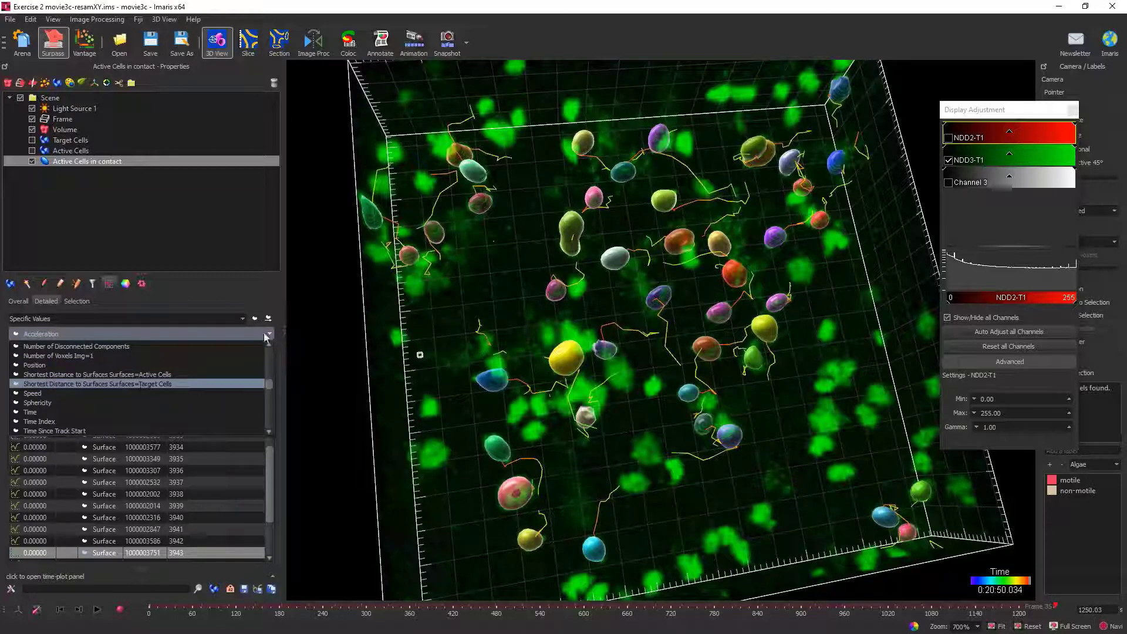
{"action": "left_click", "coordinate": [233, 286]}
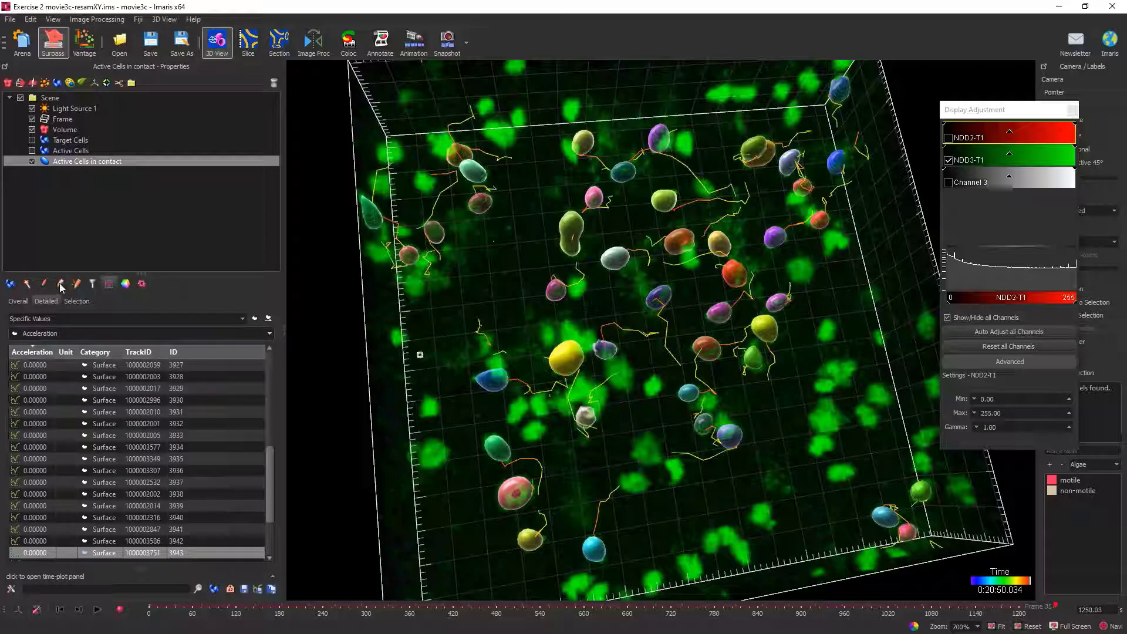
Step: Check the Shortest Distance Calculation option of Active Cells in contact and review its available detailed statistics types again
{"action": "left_click", "coordinate": [59, 283]}
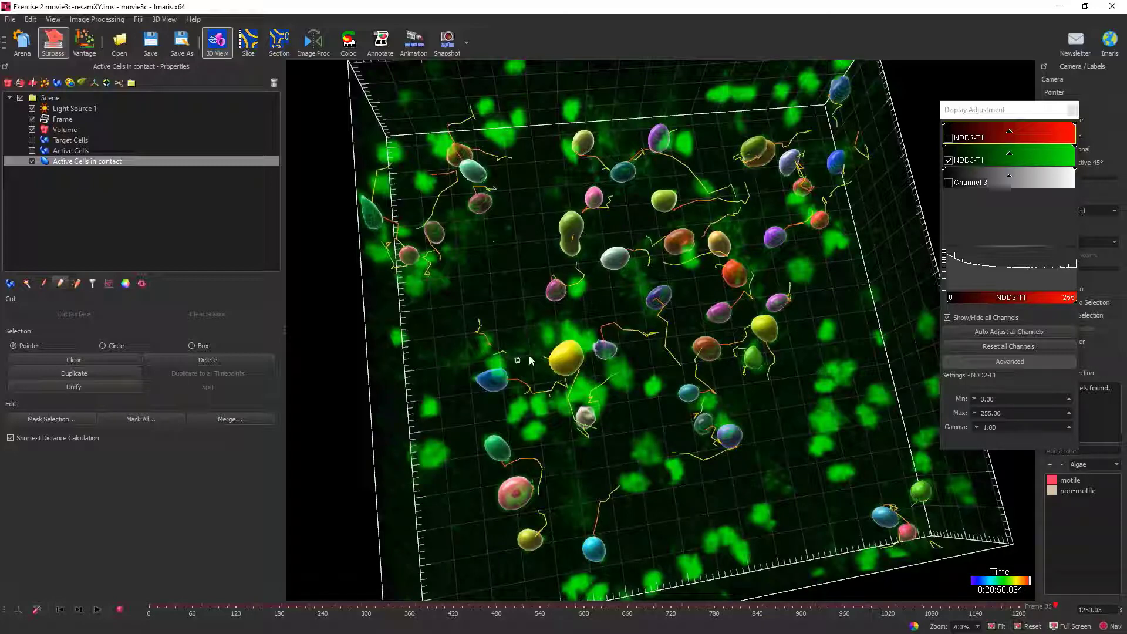
{"action": "left_click", "coordinate": [13, 439]}
{"action": "left_click", "coordinate": [108, 284]}
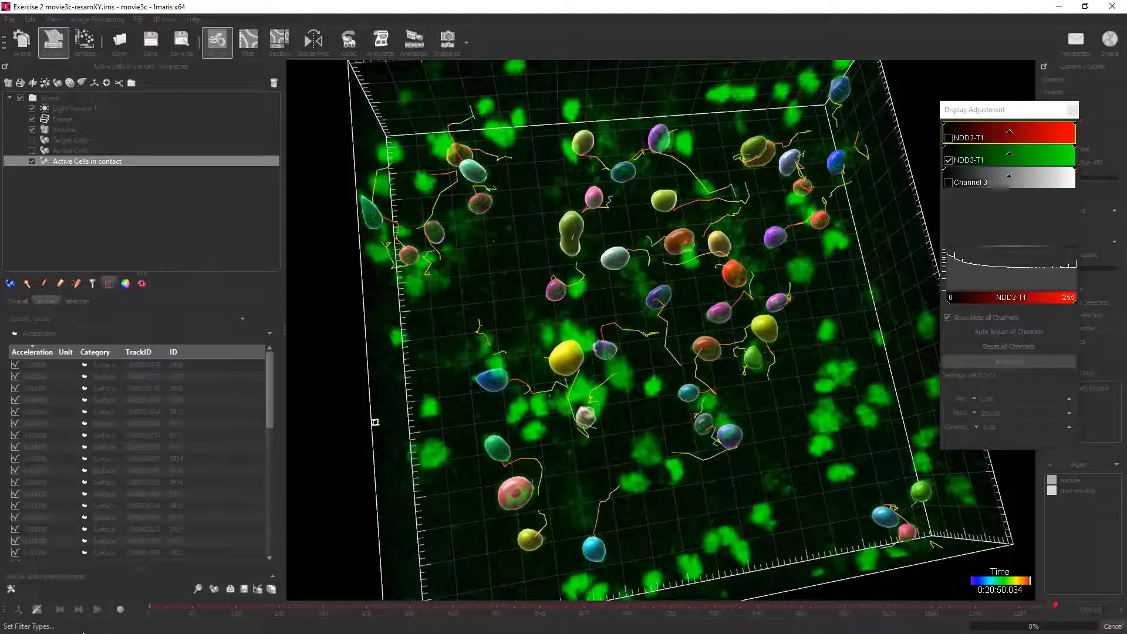
{"action": "left_click", "coordinate": [69, 333]}
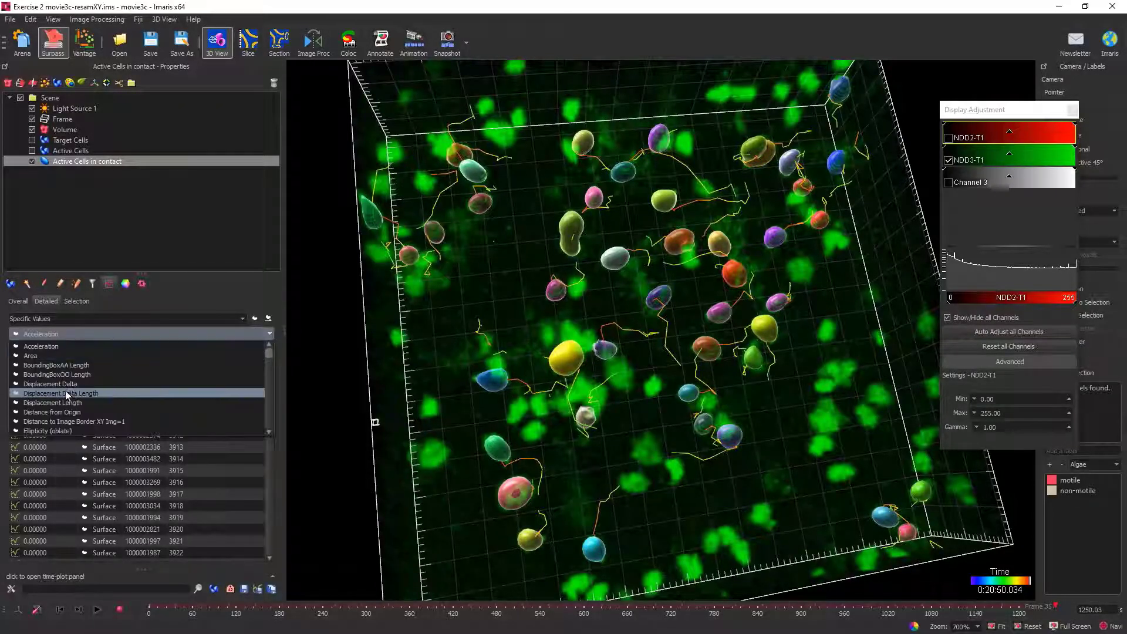
{"action": "scroll", "coordinate": [70, 394], "scroll_direction": "down", "scroll_amount": 10}
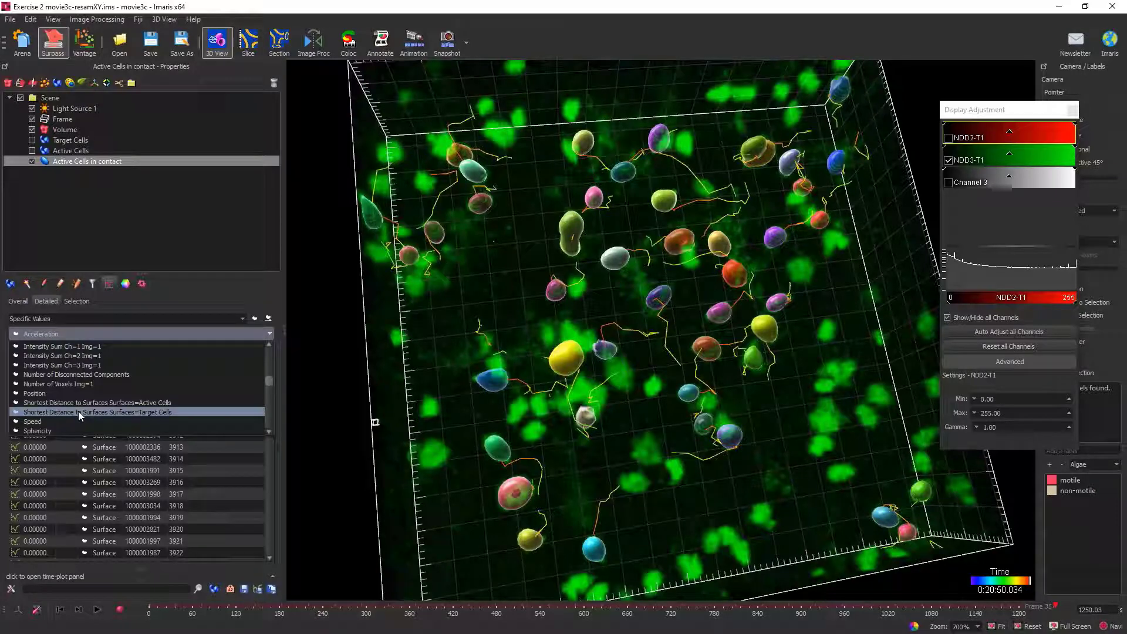
{"action": "left_click", "coordinate": [933, 434]}
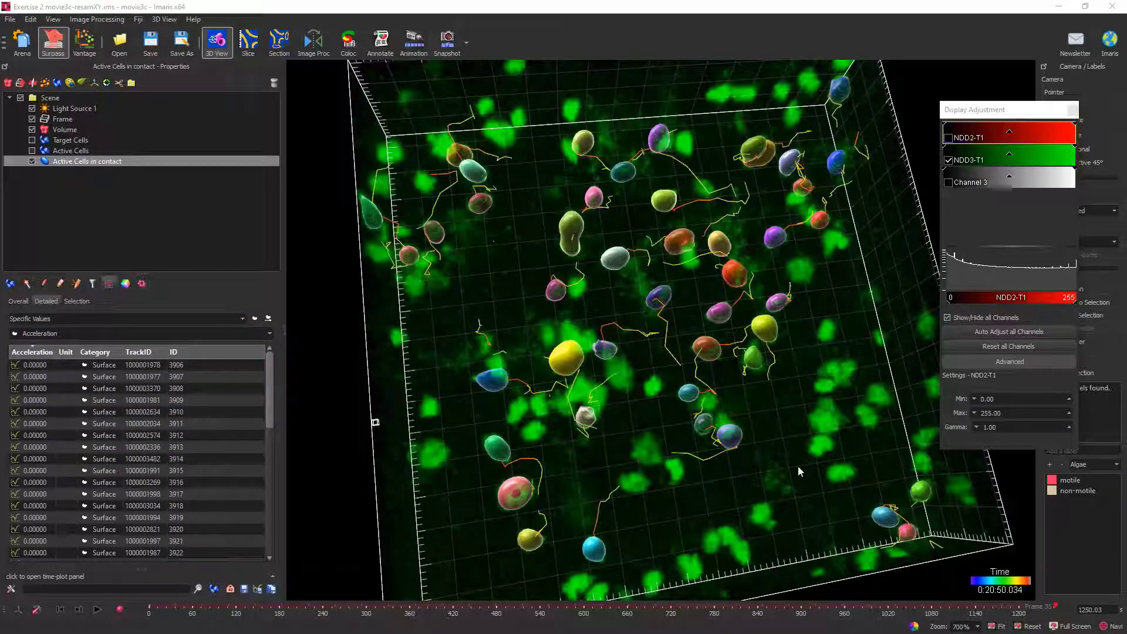
{"action": "left_click", "coordinate": [120, 335]}
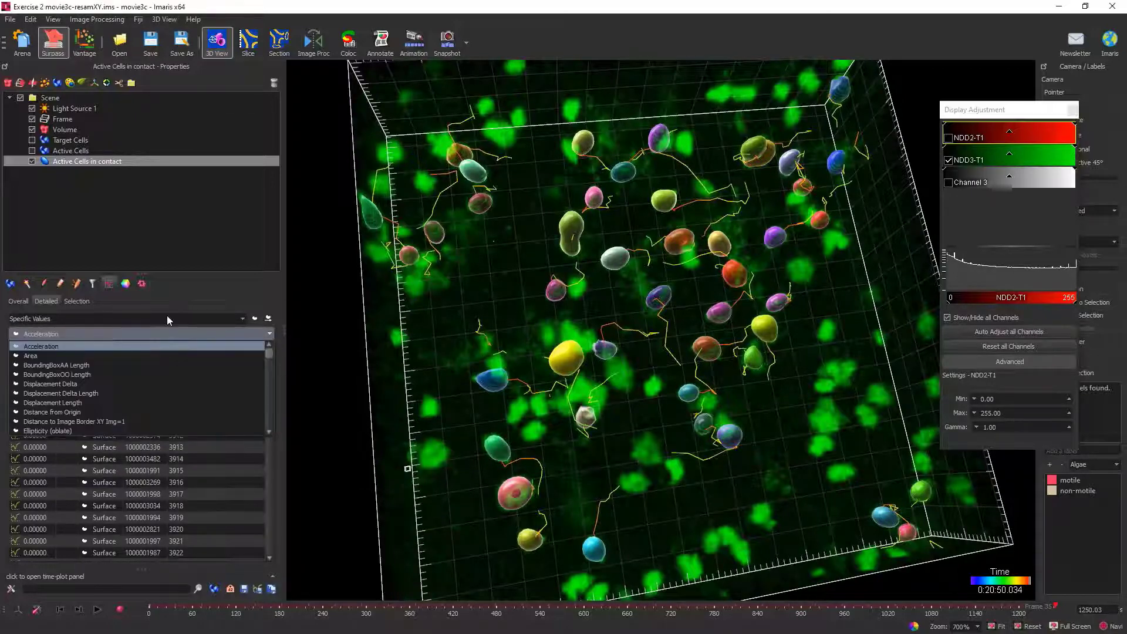
{"action": "left_click", "coordinate": [206, 287]}
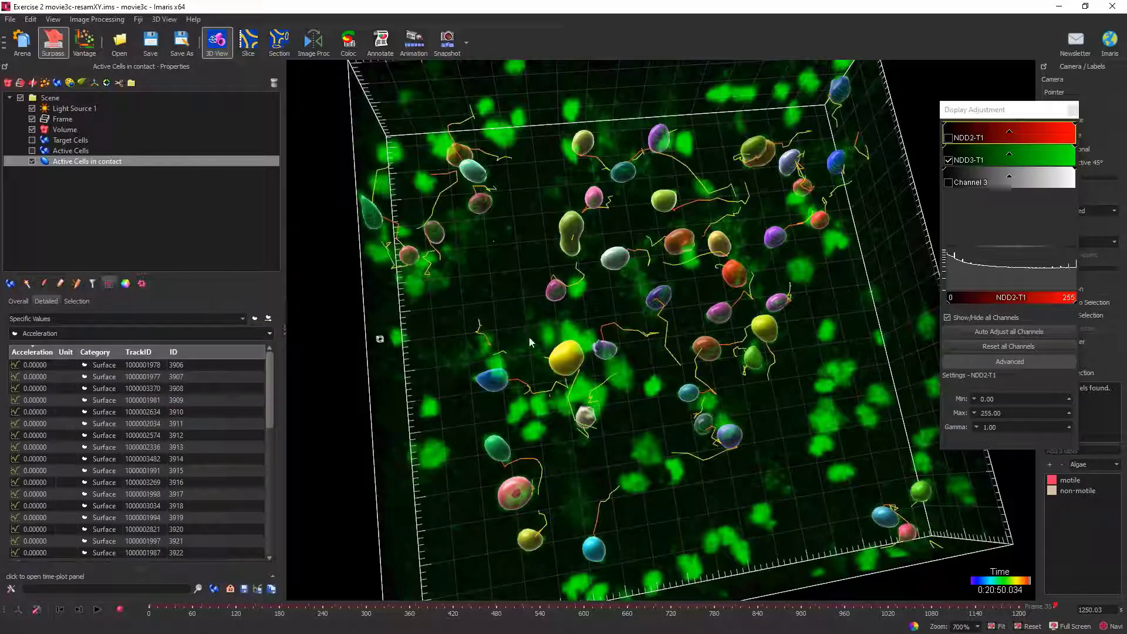
Step: Review which Surfaces statistic values are enabled in the Statistics preferences, from Acceleration through the track intensity statistics
{"action": "left_click", "coordinate": [10, 589]}
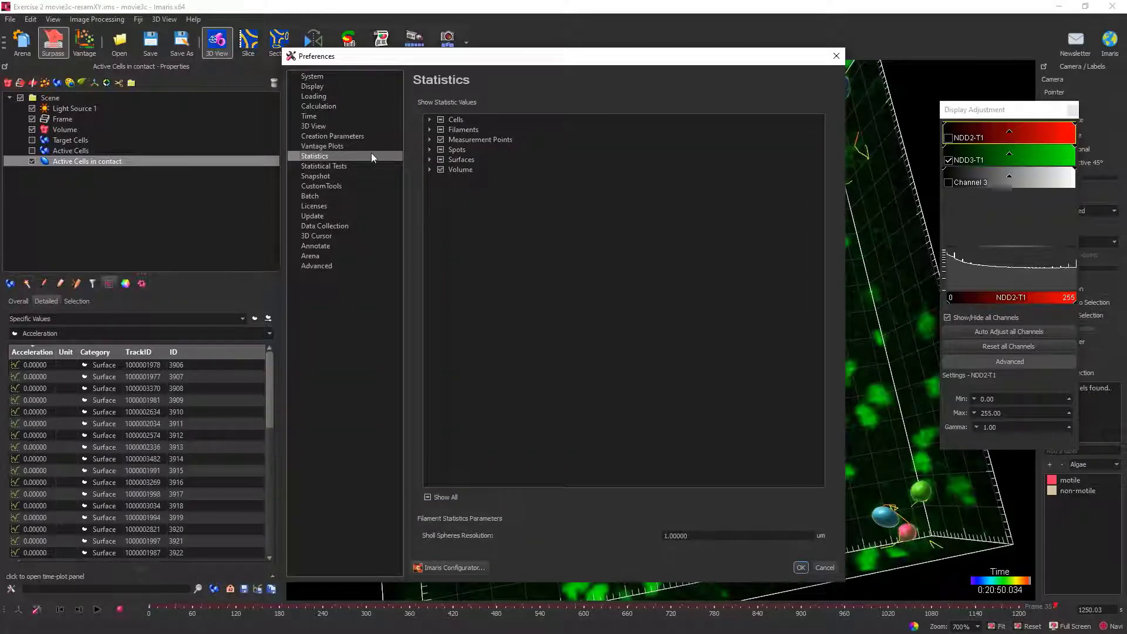
{"action": "left_click", "coordinate": [429, 159]}
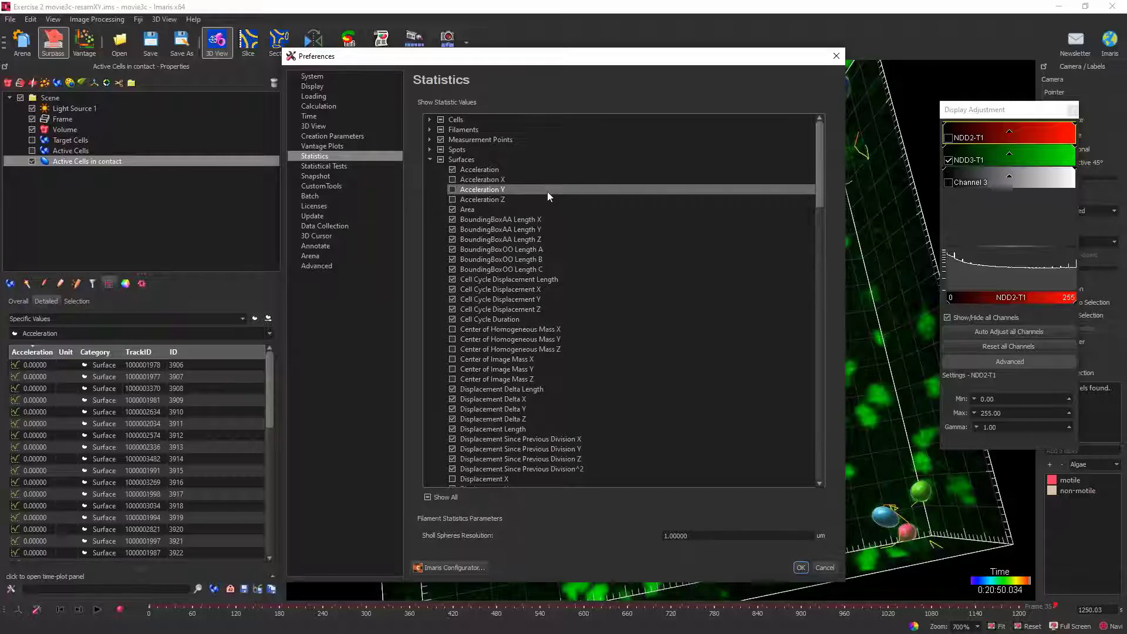
{"action": "scroll", "coordinate": [554, 211], "scroll_direction": "down", "scroll_amount": 4}
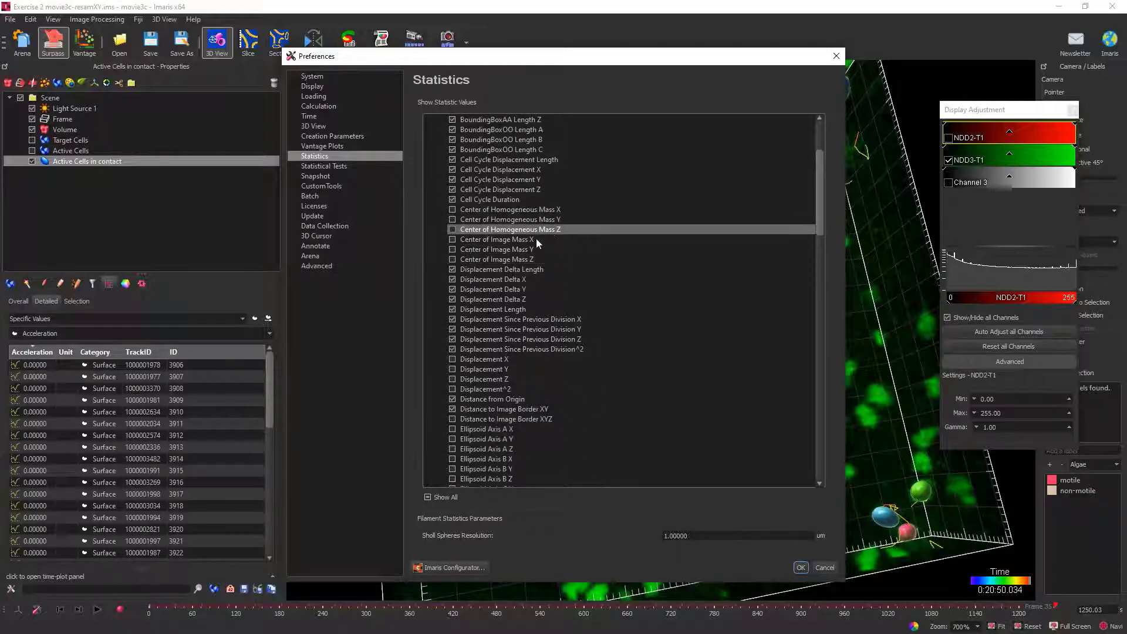
{"action": "scroll", "coordinate": [547, 245], "scroll_direction": "down", "scroll_amount": 7}
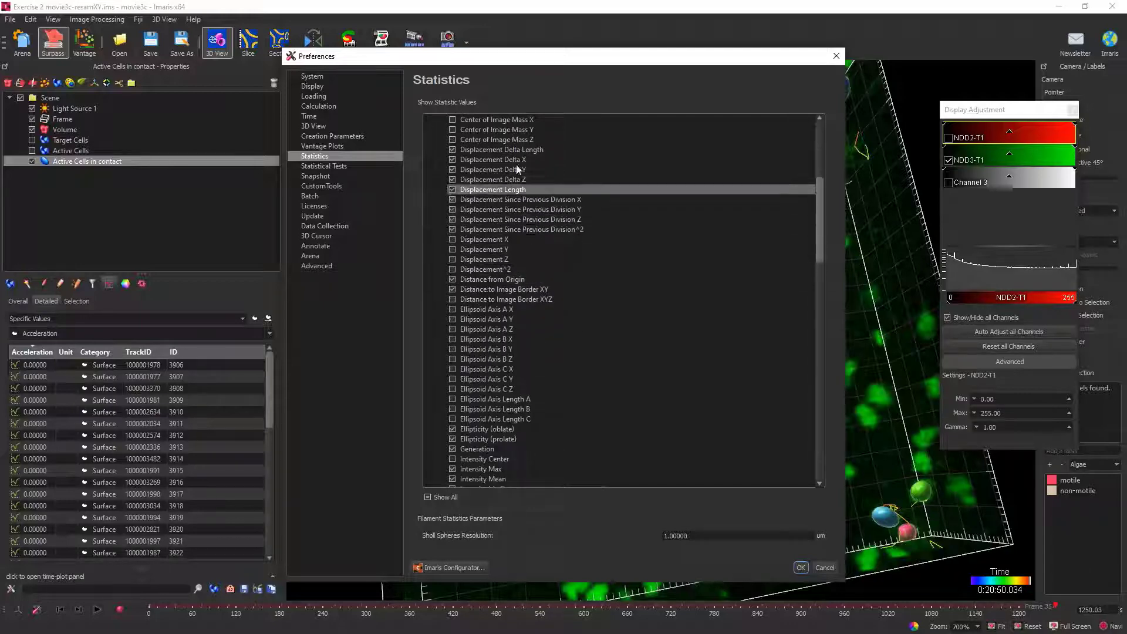
{"action": "scroll", "coordinate": [503, 322], "scroll_direction": "down", "scroll_amount": 9}
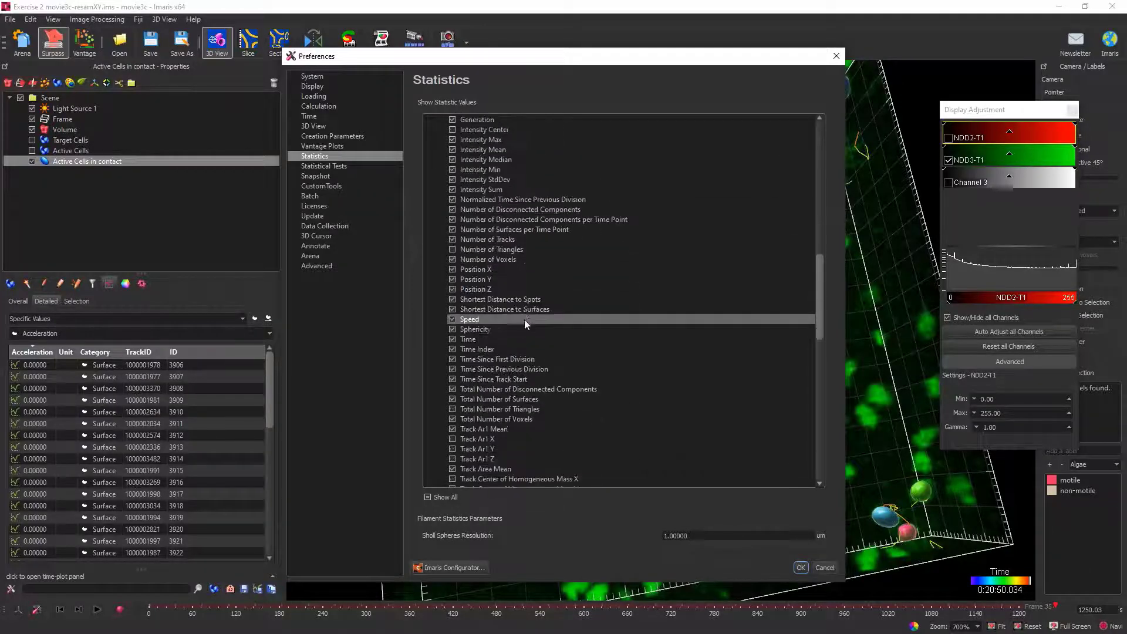
{"action": "scroll", "coordinate": [537, 290], "scroll_direction": "up", "scroll_amount": 5}
{"action": "scroll", "coordinate": [543, 283], "scroll_direction": "up", "scroll_amount": 15}
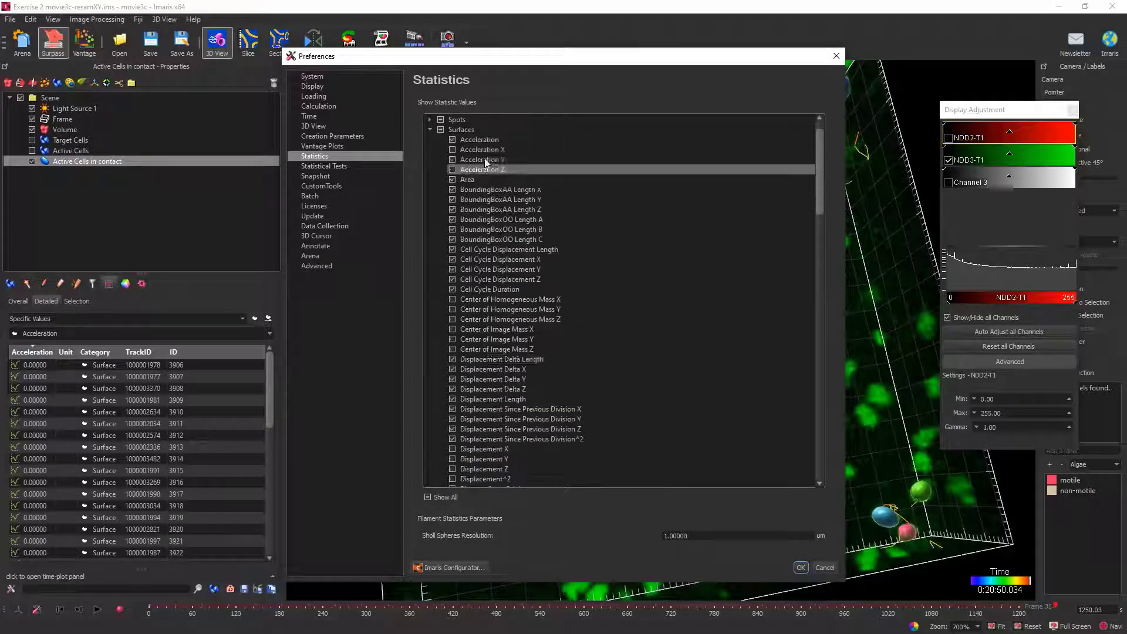
{"action": "scroll", "coordinate": [504, 440], "scroll_direction": "down", "scroll_amount": 20}
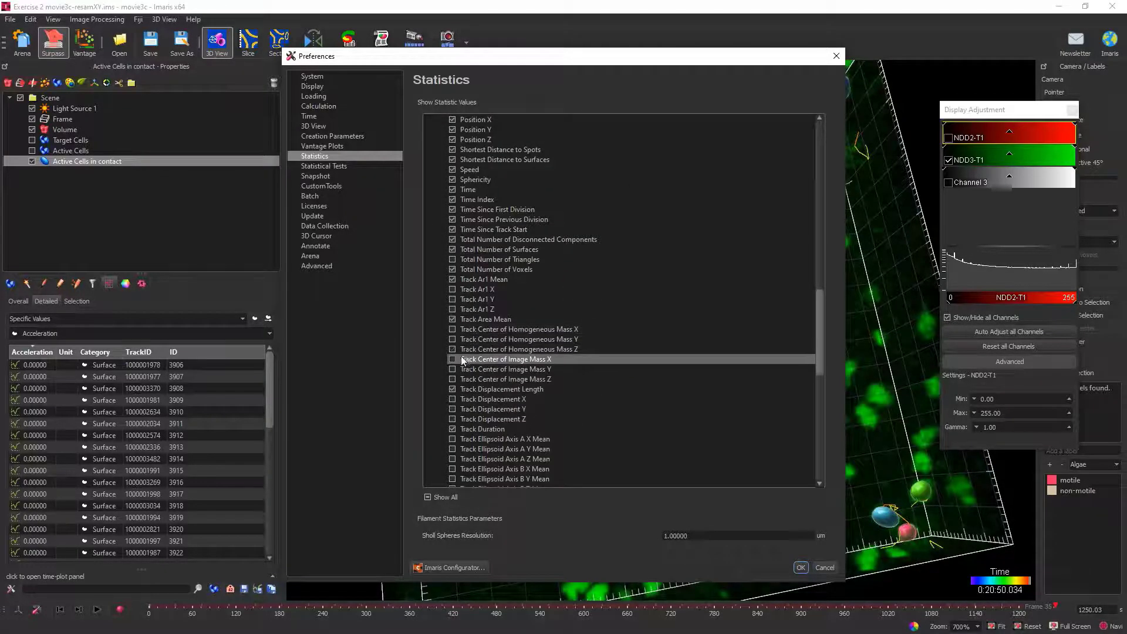
{"action": "scroll", "coordinate": [487, 360], "scroll_direction": "down", "scroll_amount": 5}
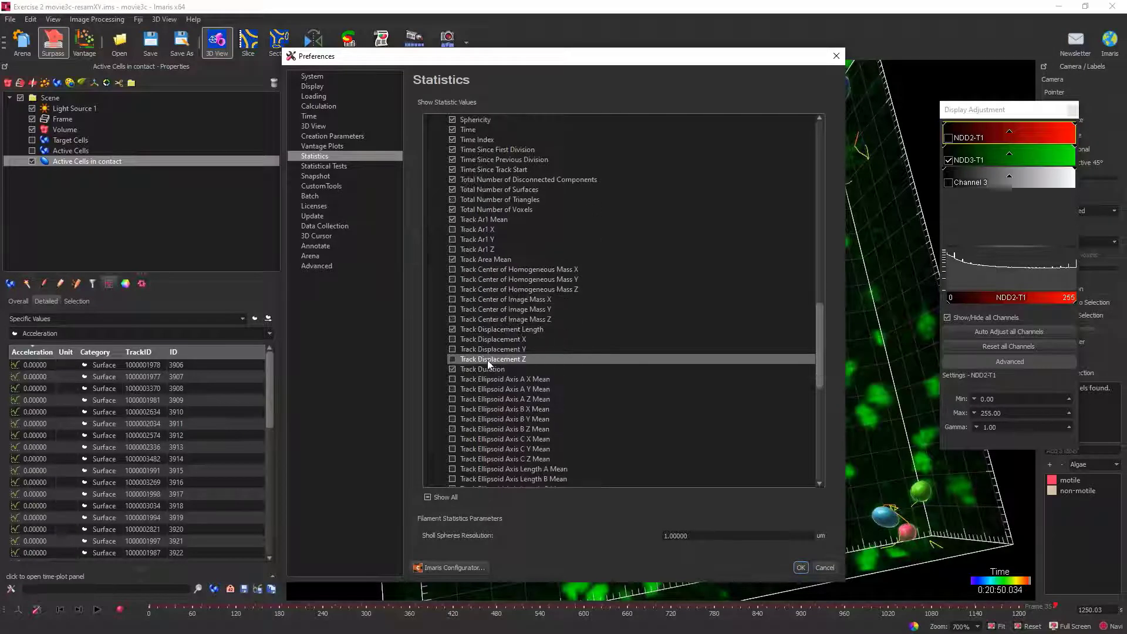
{"action": "scroll", "coordinate": [488, 361], "scroll_direction": "down", "scroll_amount": 2}
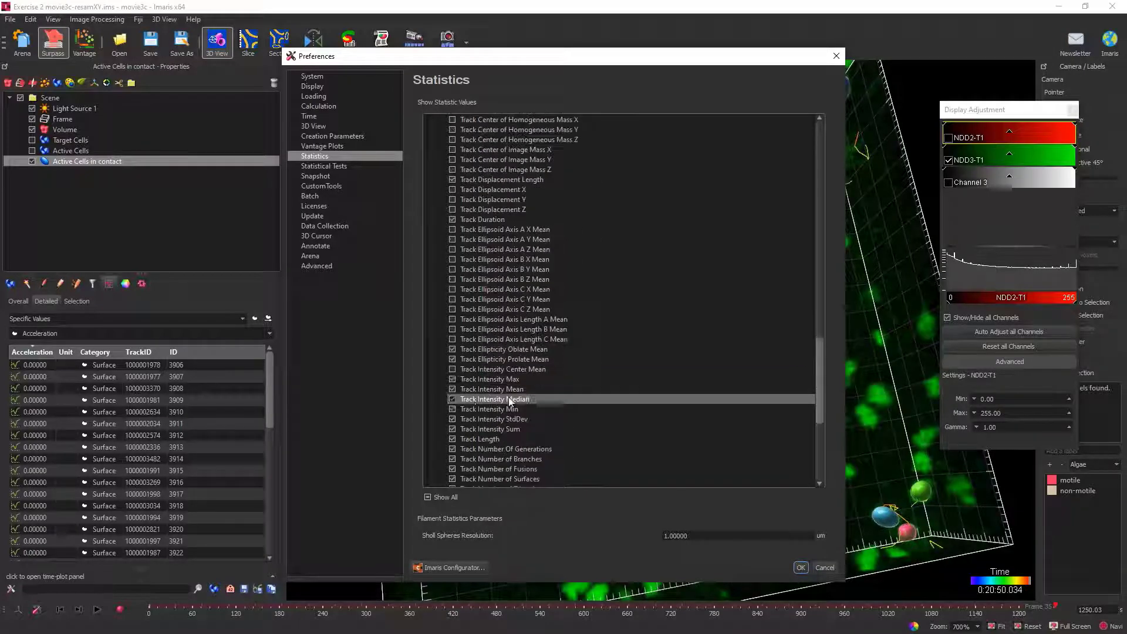
Step: Exclude Track Intensity Median from the calculated Surfaces statistics, review the remaining values, and close the preferences without applying the changes
{"action": "left_click", "coordinate": [494, 401]}
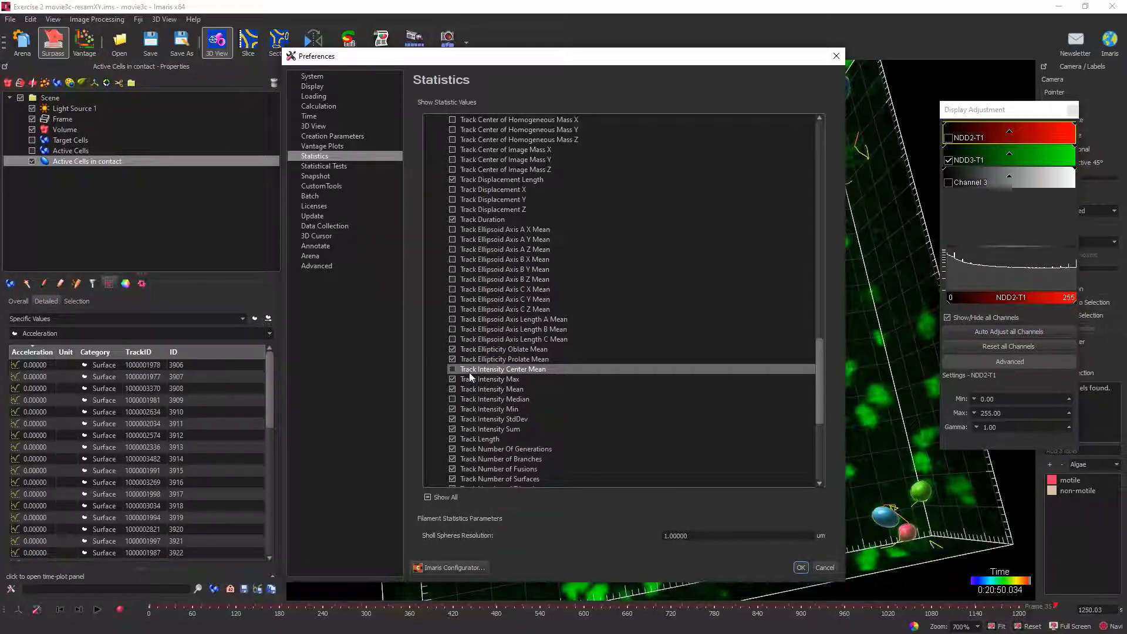
{"action": "left_click", "coordinate": [495, 369]}
{"action": "scroll", "coordinate": [505, 359], "scroll_direction": "down", "scroll_amount": 8}
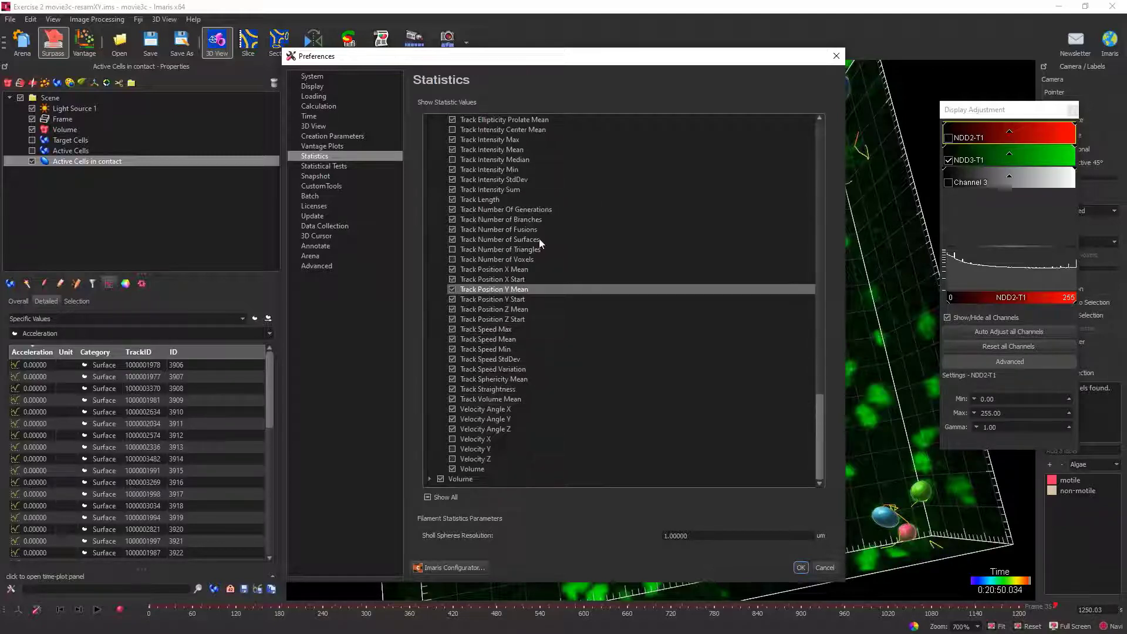
{"action": "scroll", "coordinate": [496, 384], "scroll_direction": "up", "scroll_amount": 2}
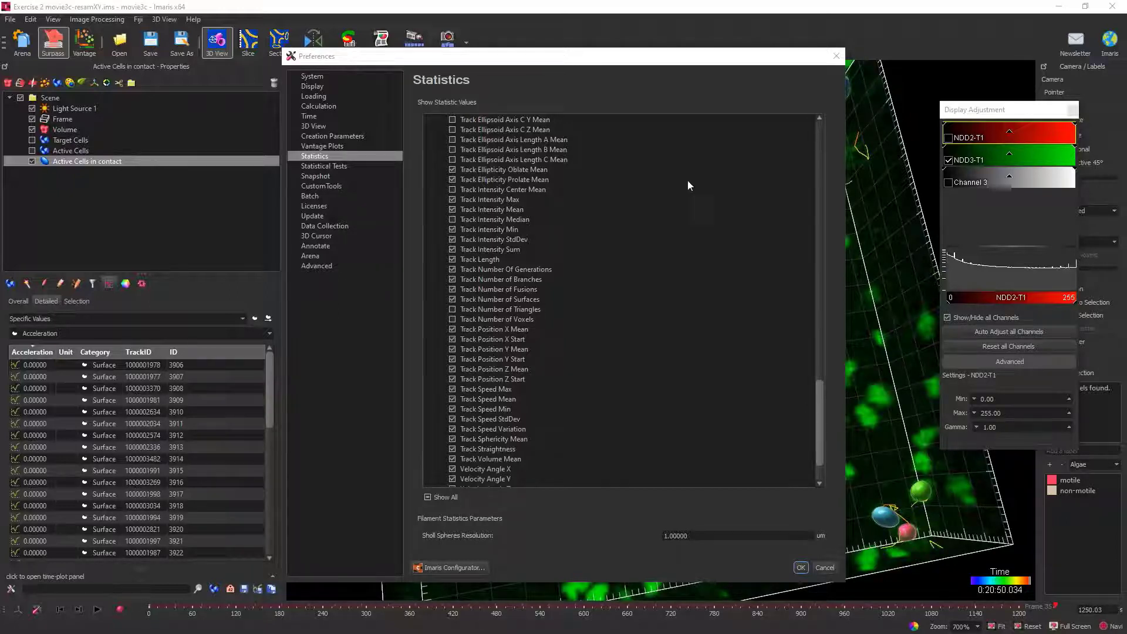
{"action": "left_click", "coordinate": [838, 56]}
Step: Hide the Volume and inspect the tracked Active Cells in contact surfaces from several angles
{"action": "left_click_drag", "start_coordinate": [662, 453], "coordinate": [602, 411]}
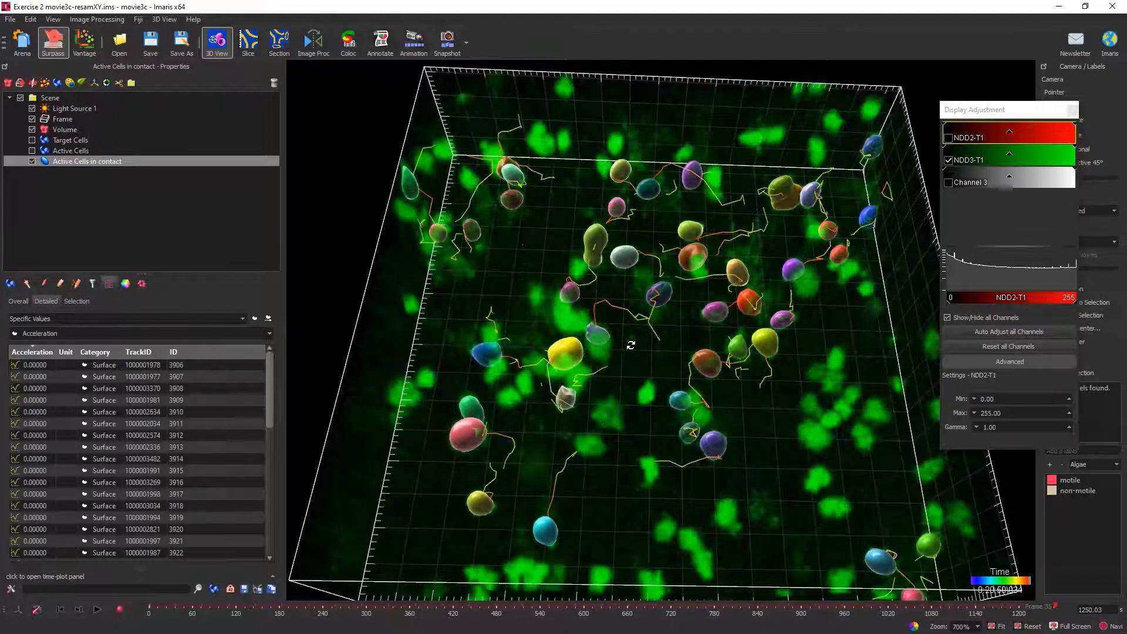
{"action": "left_click_drag", "start_coordinate": [637, 345], "coordinate": [636, 371]}
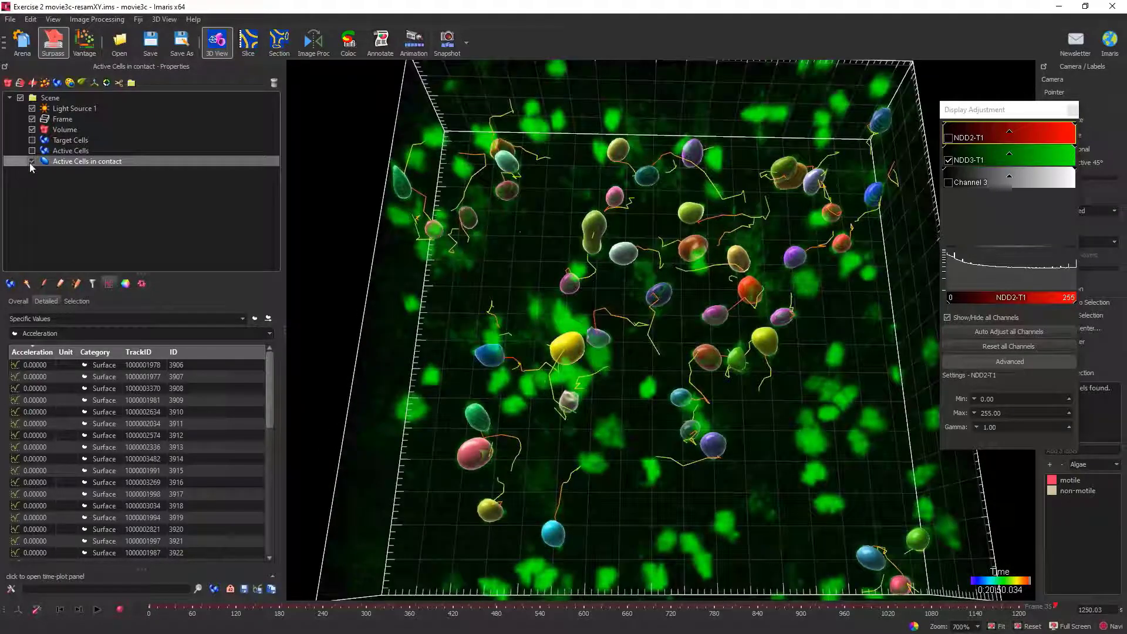
{"action": "left_click", "coordinate": [34, 169]}
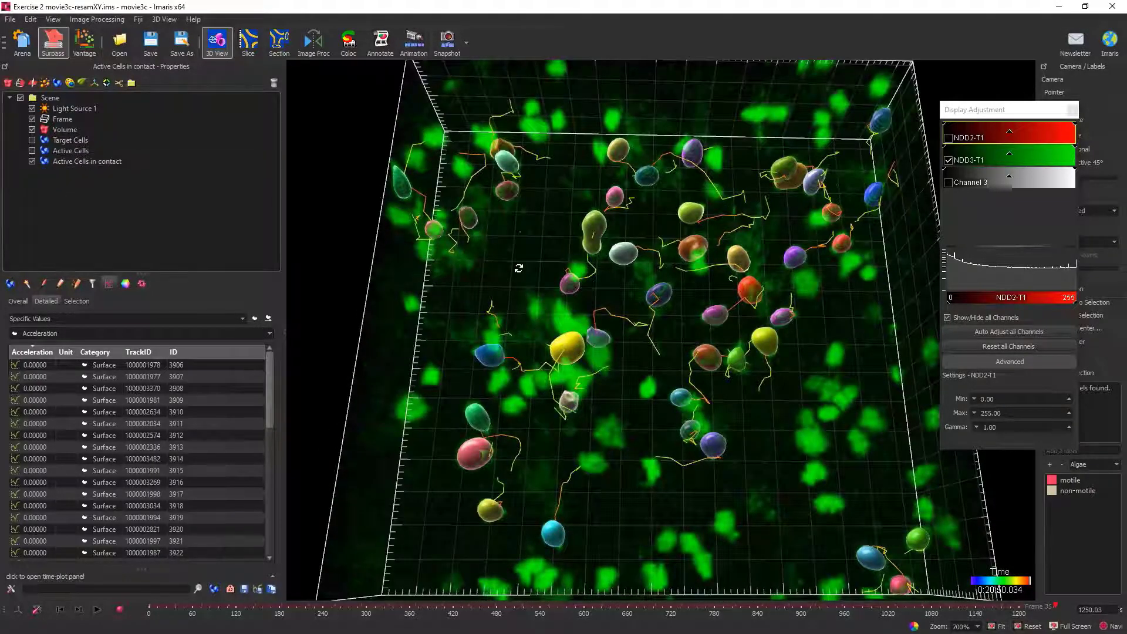
{"action": "left_click_drag", "start_coordinate": [519, 268], "coordinate": [505, 314]}
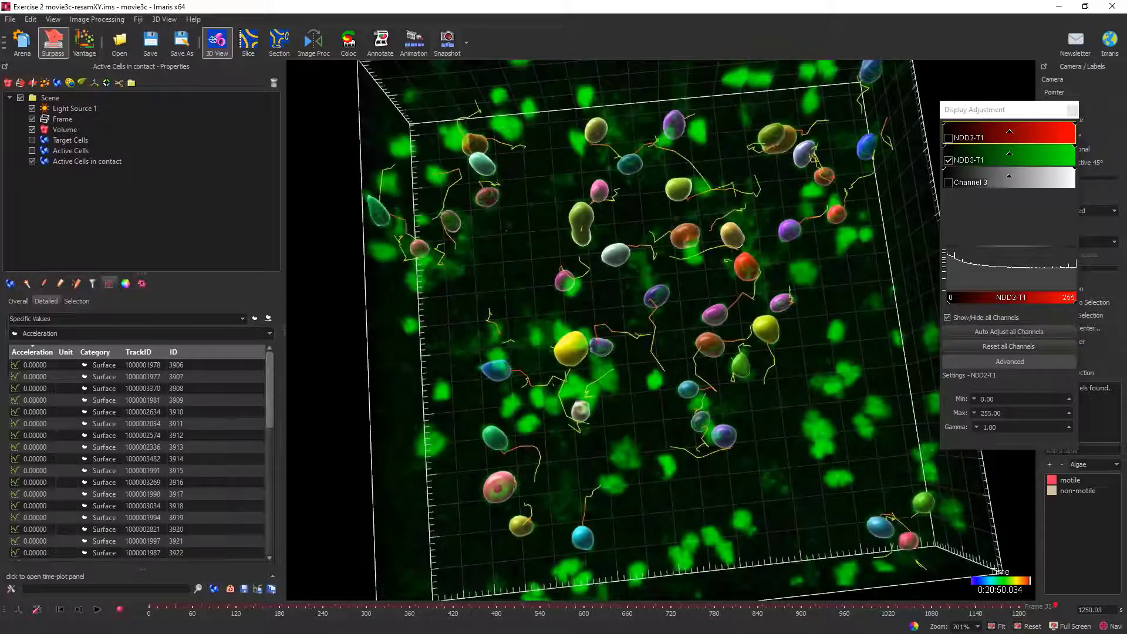
{"action": "left_click", "coordinate": [33, 132]}
{"action": "left_click", "coordinate": [32, 130]}
{"action": "left_click", "coordinate": [621, 463]}
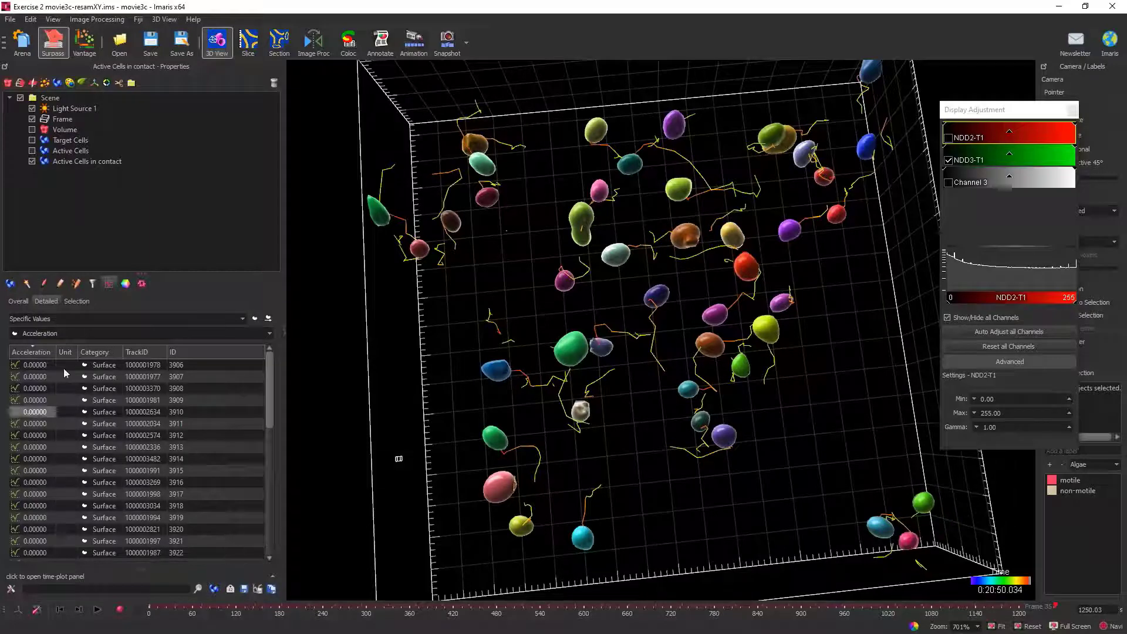
Step: Return to the Arena without saving the changes and open Exercise 1 SwimmingAlgae.ims
{"action": "left_click", "coordinate": [23, 41]}
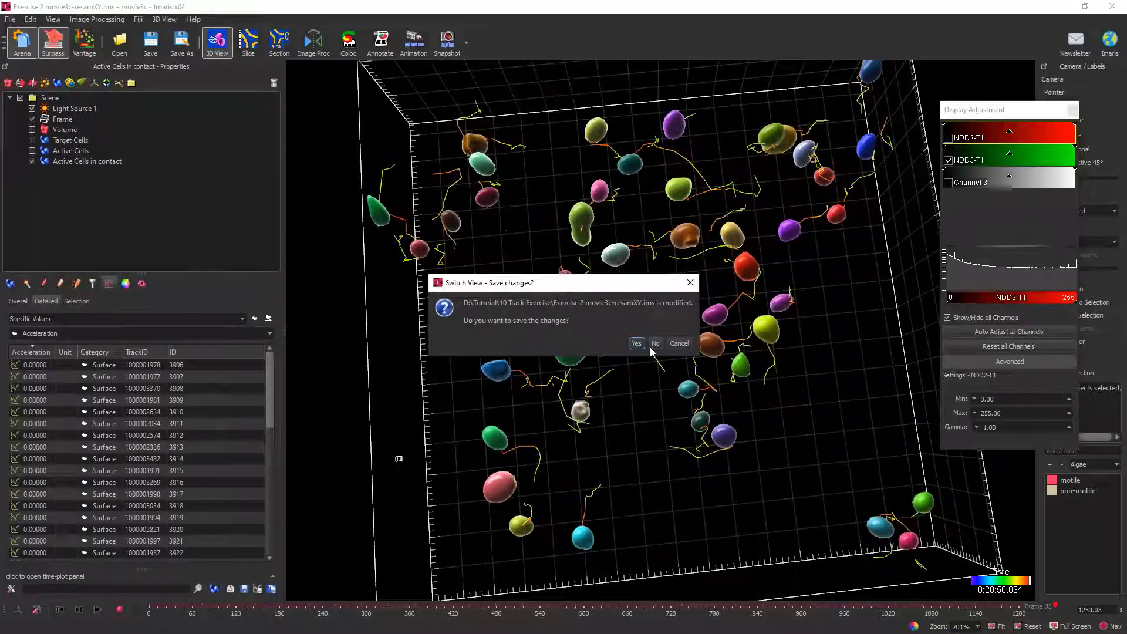
{"action": "left_click", "coordinate": [655, 344]}
{"action": "left_click", "coordinate": [212, 92]}
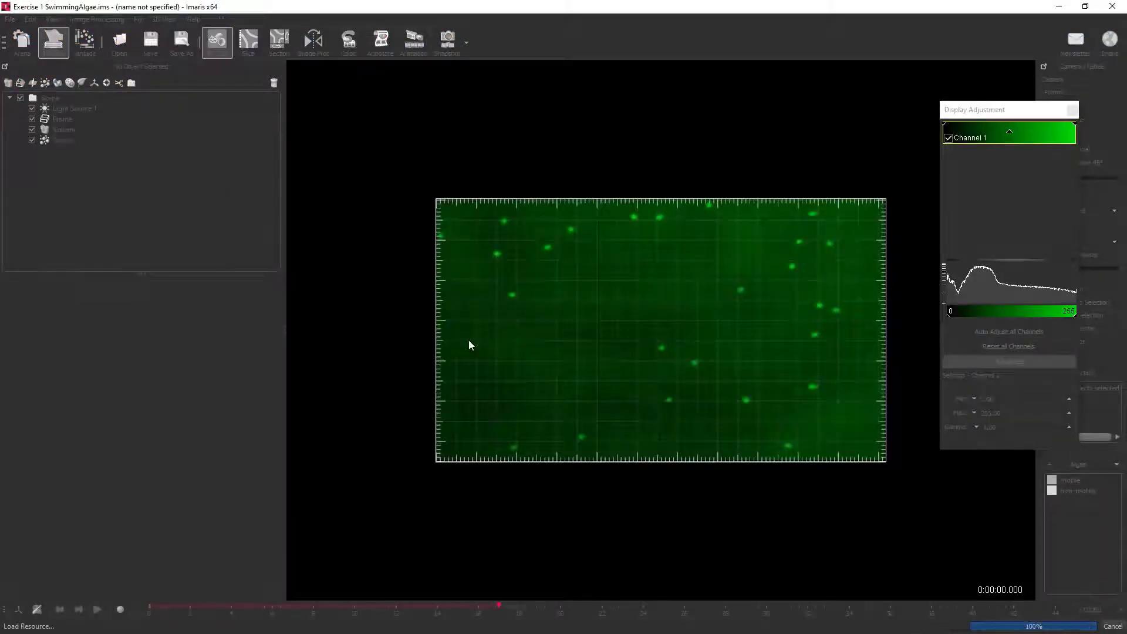
Step: Set the radius scale of the Spots 1 spheres to 0.5
{"action": "left_click", "coordinate": [48, 142]}
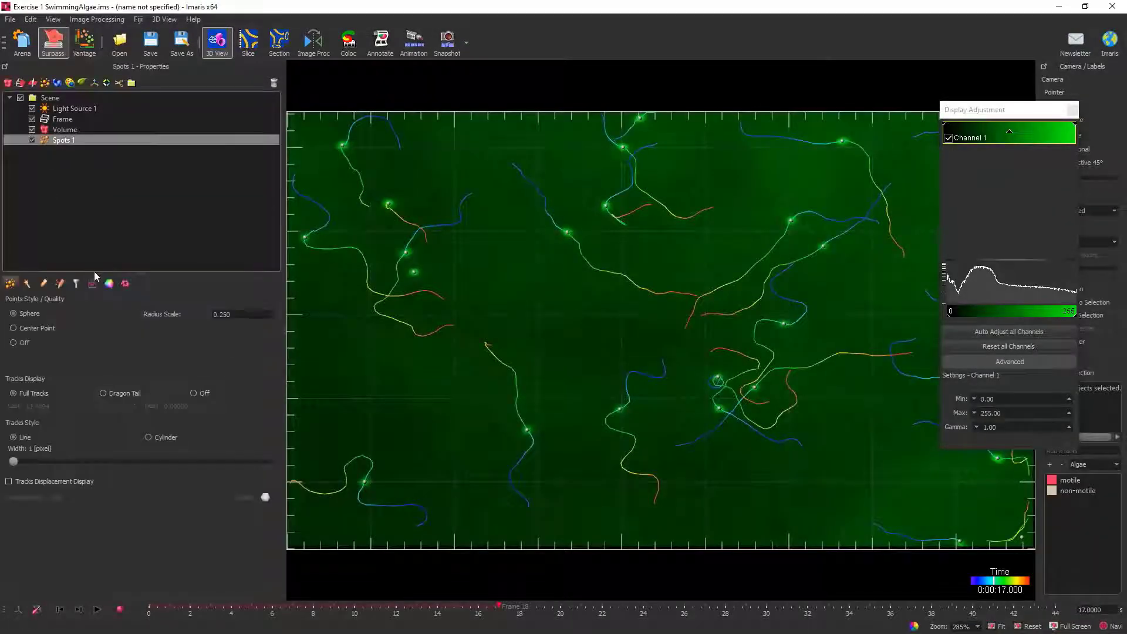
{"action": "double_click", "coordinate": [232, 315]}
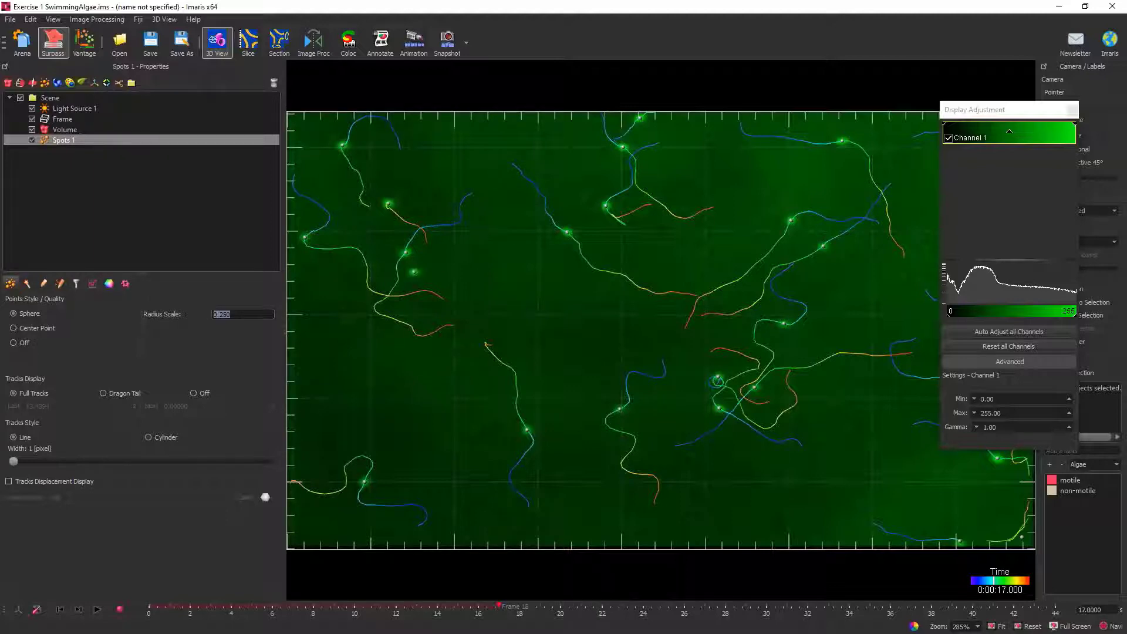
{"action": "type", "text": ".5"}
{"action": "key", "text": "Return"}
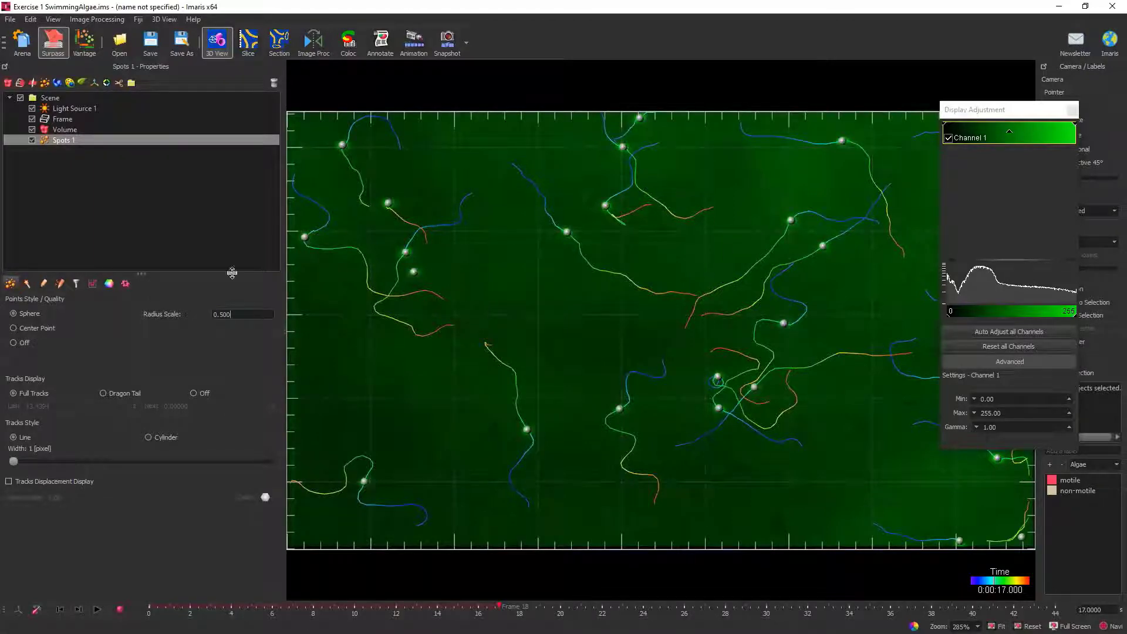
Step: Color the points of Spots 1 by Track ID and check them at time point 8
{"action": "left_click", "coordinate": [109, 285]}
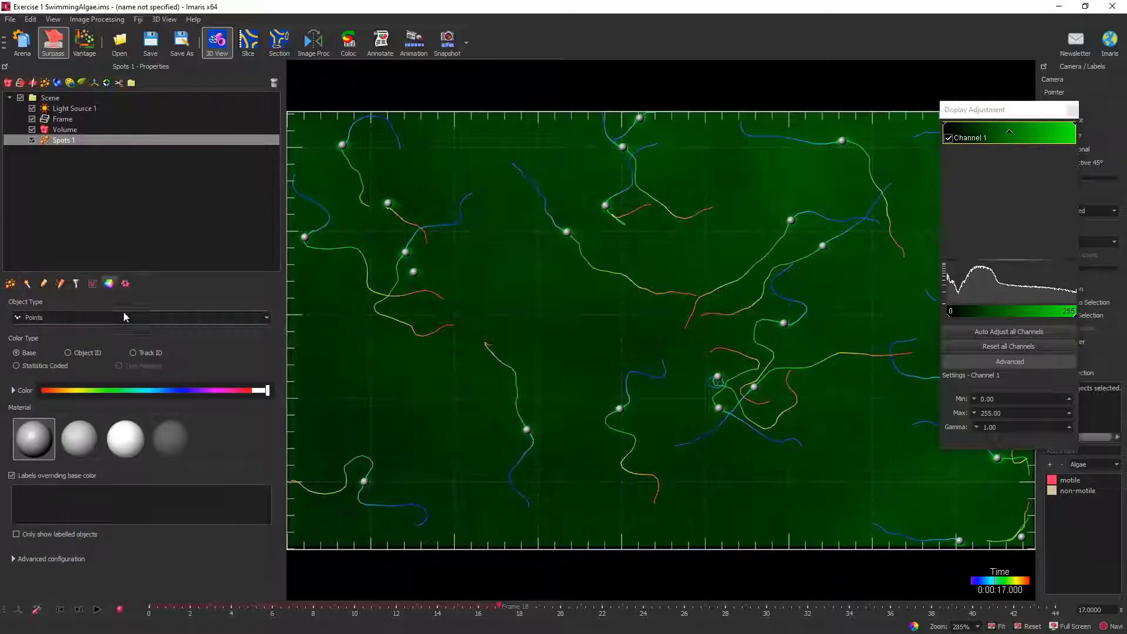
{"action": "left_click", "coordinate": [79, 315]}
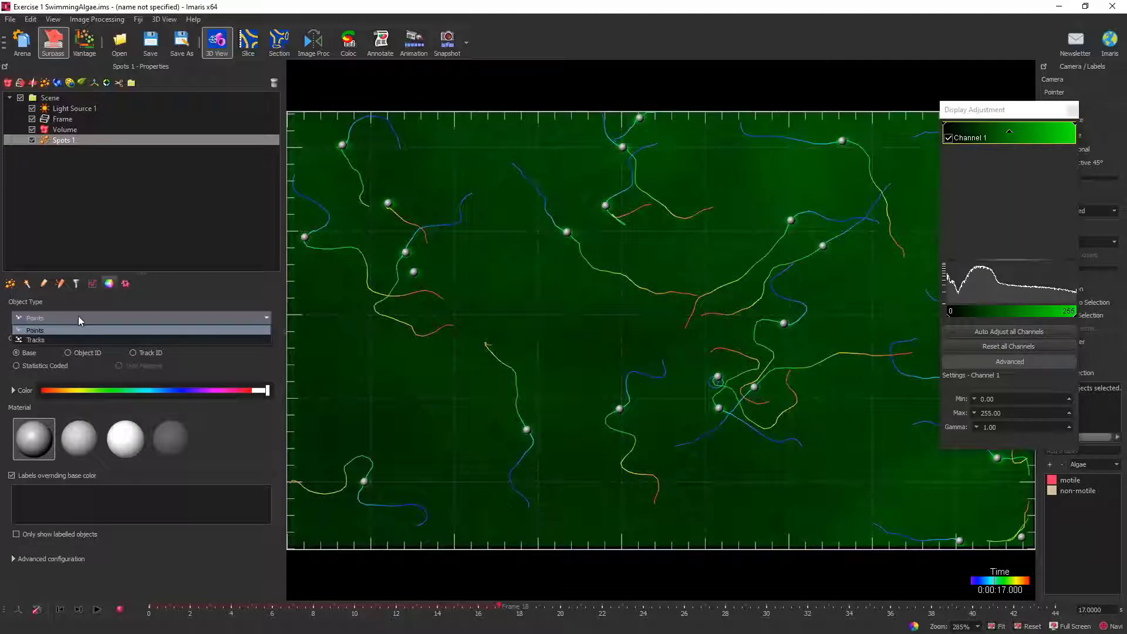
{"action": "left_click", "coordinate": [41, 331]}
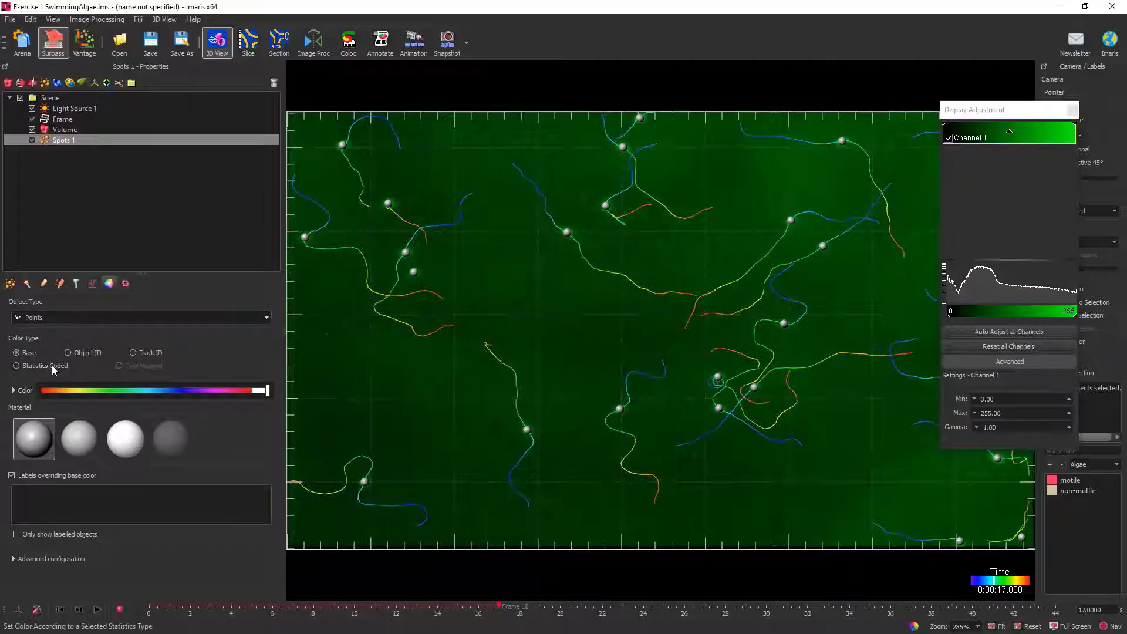
{"action": "left_click", "coordinate": [149, 355]}
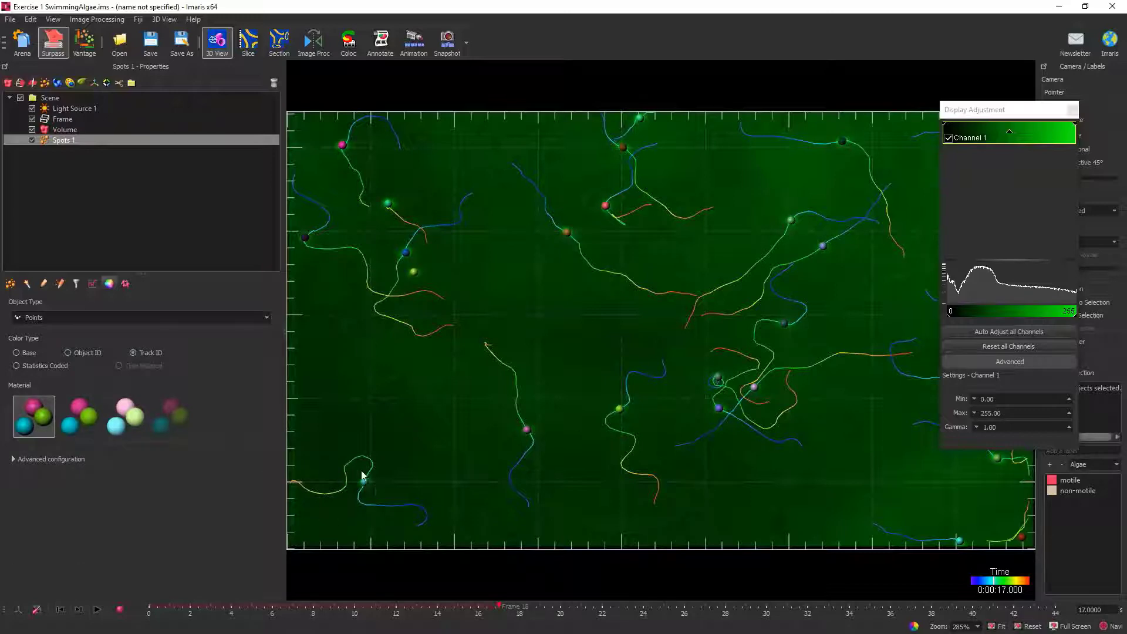
{"action": "left_click", "coordinate": [313, 607]}
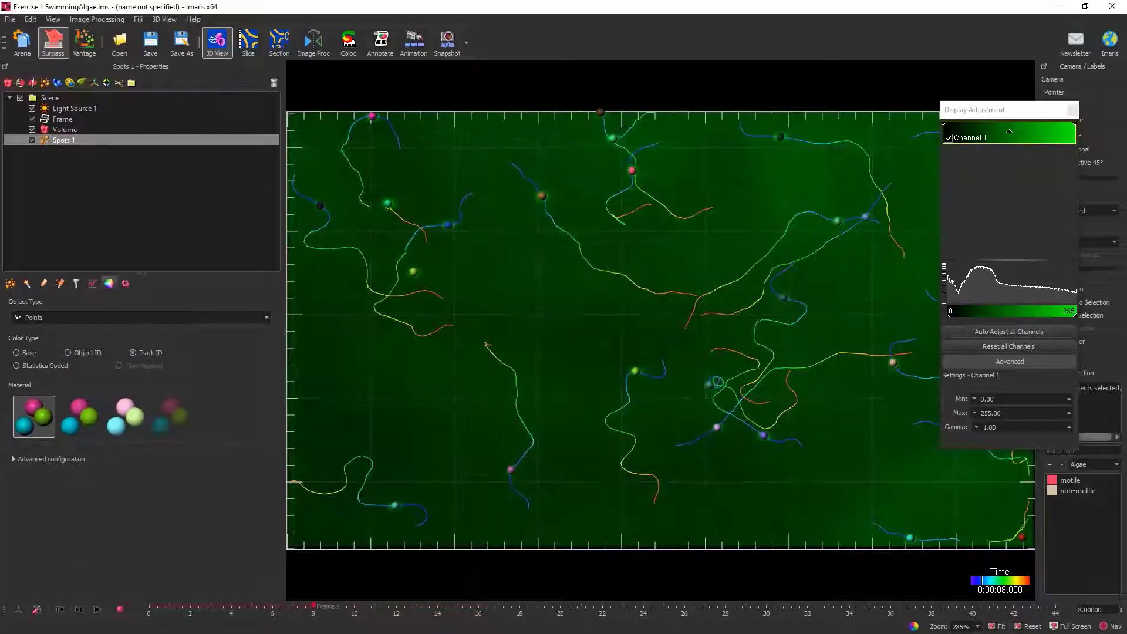
{"action": "mouse_move", "coordinate": [313, 608]}
{"action": "left_mouse_down"}
{"action": "mouse_move", "coordinate": [258, 608]}
{"action": "mouse_move", "coordinate": [807, 608]}
{"action": "mouse_move", "coordinate": [313, 608]}
{"action": "left_mouse_up"}
Step: Turn off the track display of Spots 1, advance to time point 12, and restore the full tracks
{"action": "left_click", "coordinate": [11, 285]}
{"action": "left_click", "coordinate": [201, 392]}
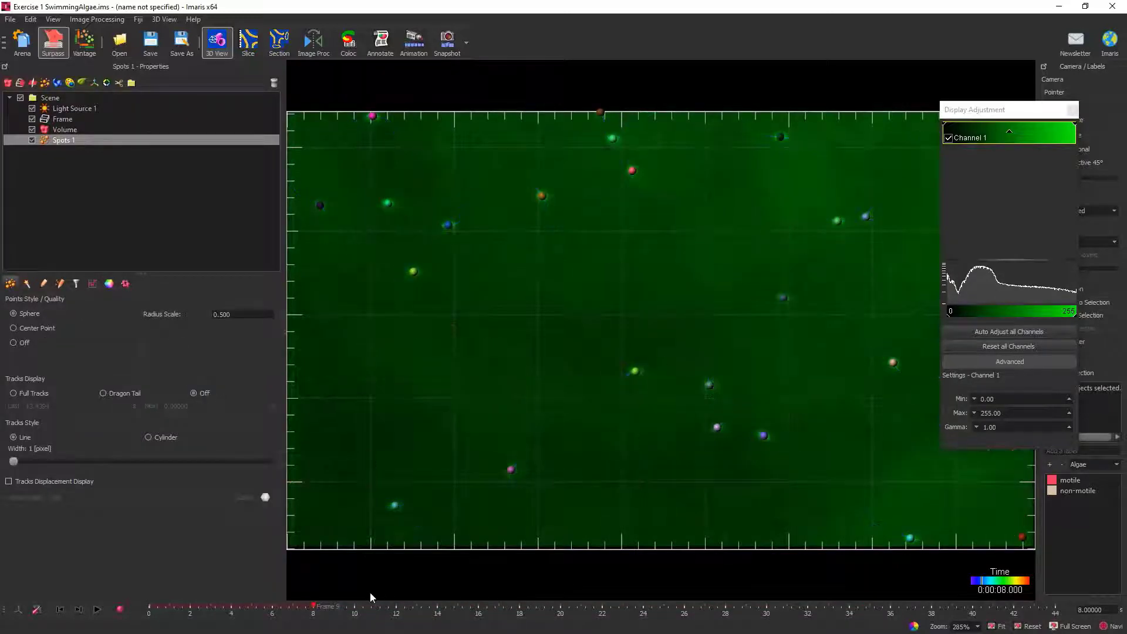
{"action": "mouse_move", "coordinate": [313, 608]}
{"action": "left_mouse_down"}
{"action": "mouse_move", "coordinate": [158, 608]}
{"action": "mouse_move", "coordinate": [893, 608]}
{"action": "mouse_move", "coordinate": [396, 608]}
{"action": "left_mouse_up"}
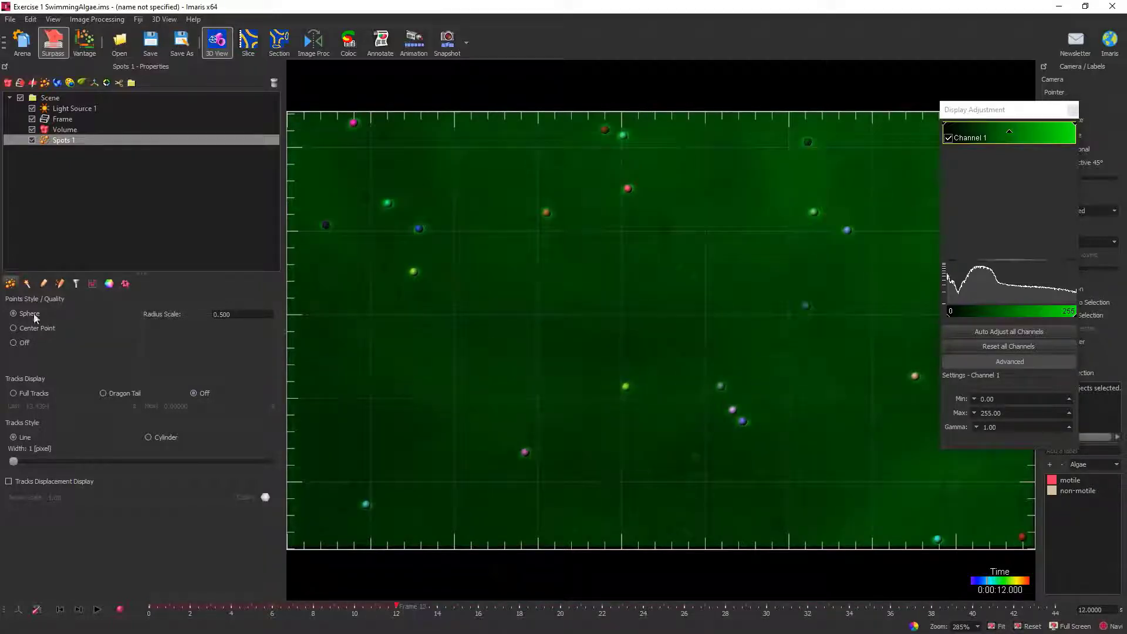
{"action": "left_click", "coordinate": [24, 393]}
Step: Color the points of Spots 1 by the Speed statistic and scrub through the movie to time point 15
{"action": "left_click", "coordinate": [122, 284]}
{"action": "left_click", "coordinate": [110, 284]}
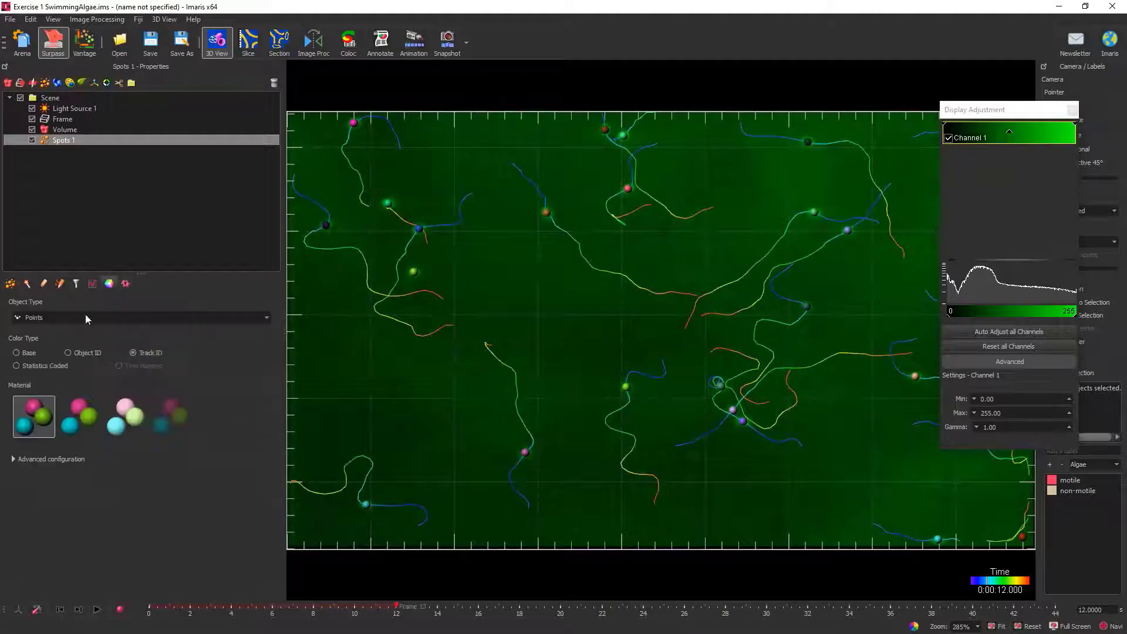
{"action": "left_click", "coordinate": [33, 367]}
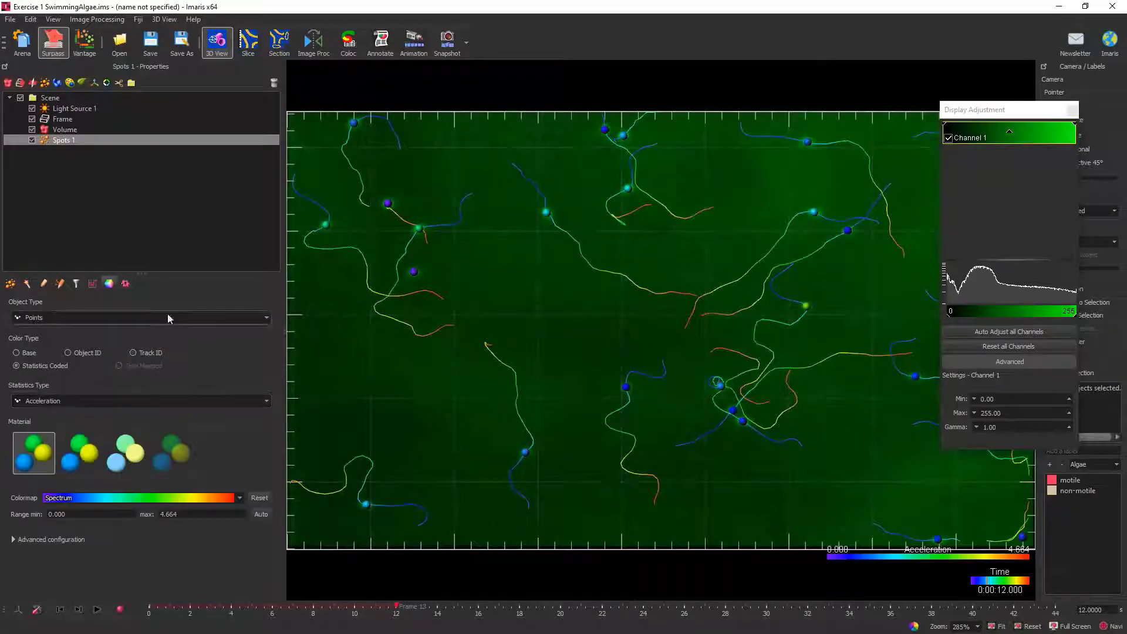
{"action": "left_click", "coordinate": [132, 400]}
{"action": "scroll", "coordinate": [94, 466], "scroll_direction": "down", "scroll_amount": 5}
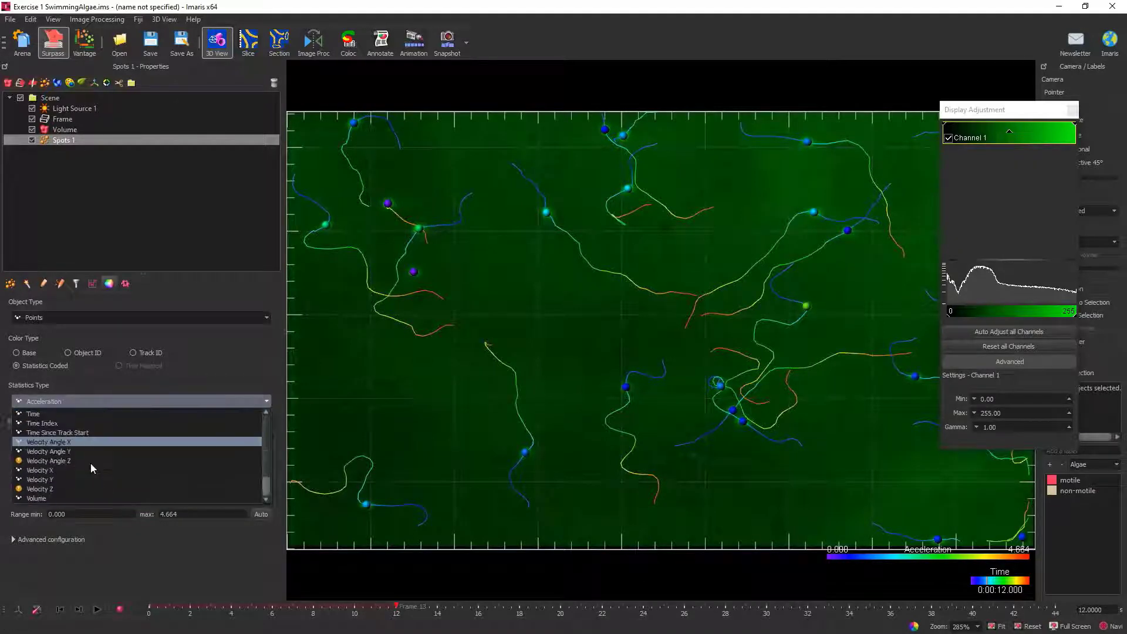
{"action": "scroll", "coordinate": [56, 440], "scroll_direction": "down", "scroll_amount": 2}
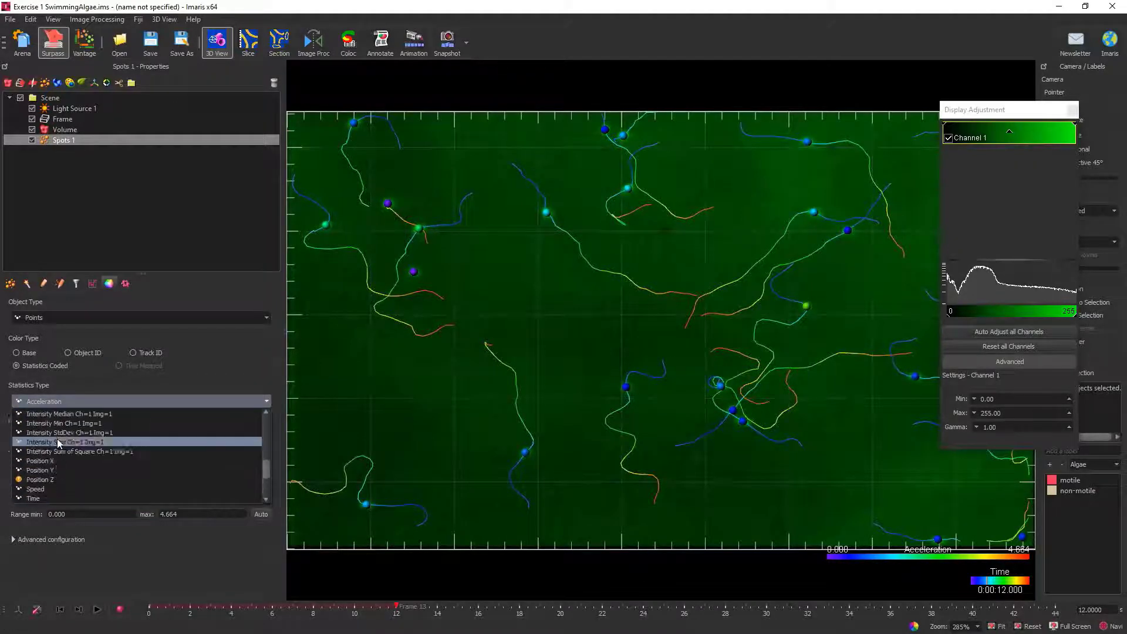
{"action": "left_click", "coordinate": [35, 488]}
{"action": "left_click", "coordinate": [188, 614]}
{"action": "mouse_move", "coordinate": [186, 614]}
{"action": "left_mouse_down"}
{"action": "mouse_move", "coordinate": [705, 614]}
{"action": "mouse_move", "coordinate": [396, 615]}
{"action": "mouse_move", "coordinate": [457, 615]}
{"action": "left_mouse_up"}
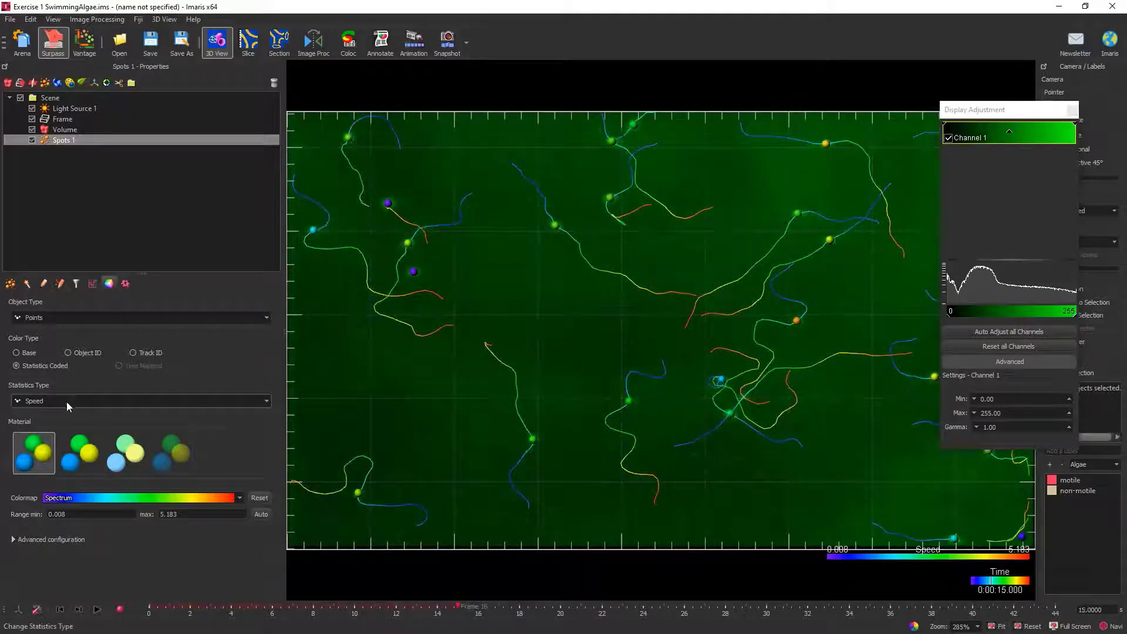
Step: Switch the color settings of Spots 1 to Tracks, advance to time point 42, and color the tracks by Track ID
{"action": "left_click", "coordinate": [54, 317]}
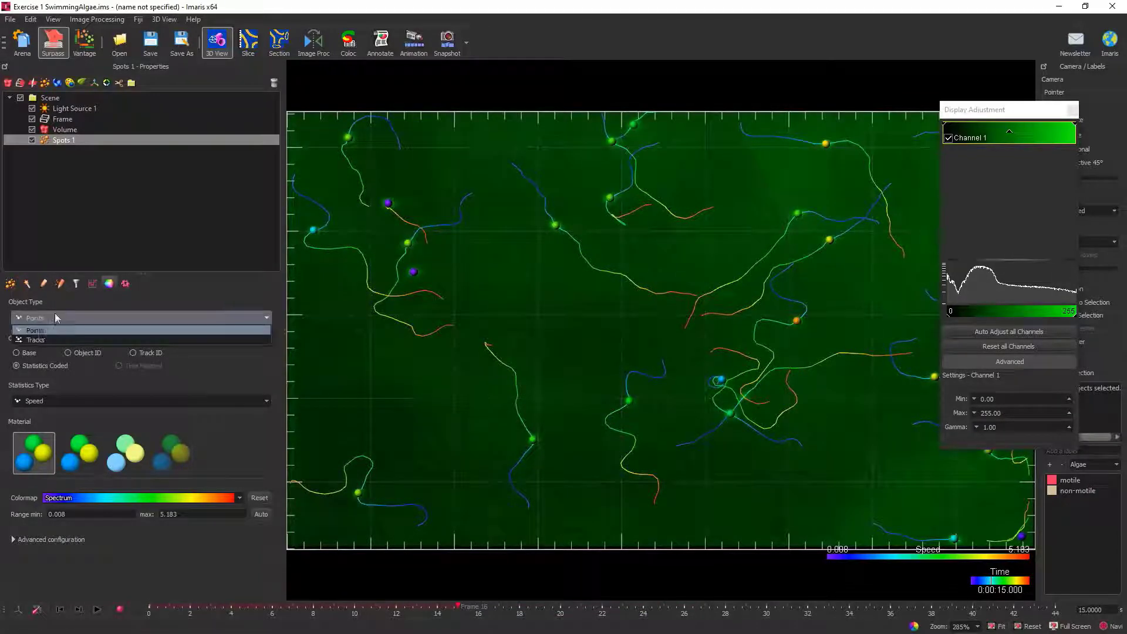
{"action": "left_click", "coordinate": [35, 341]}
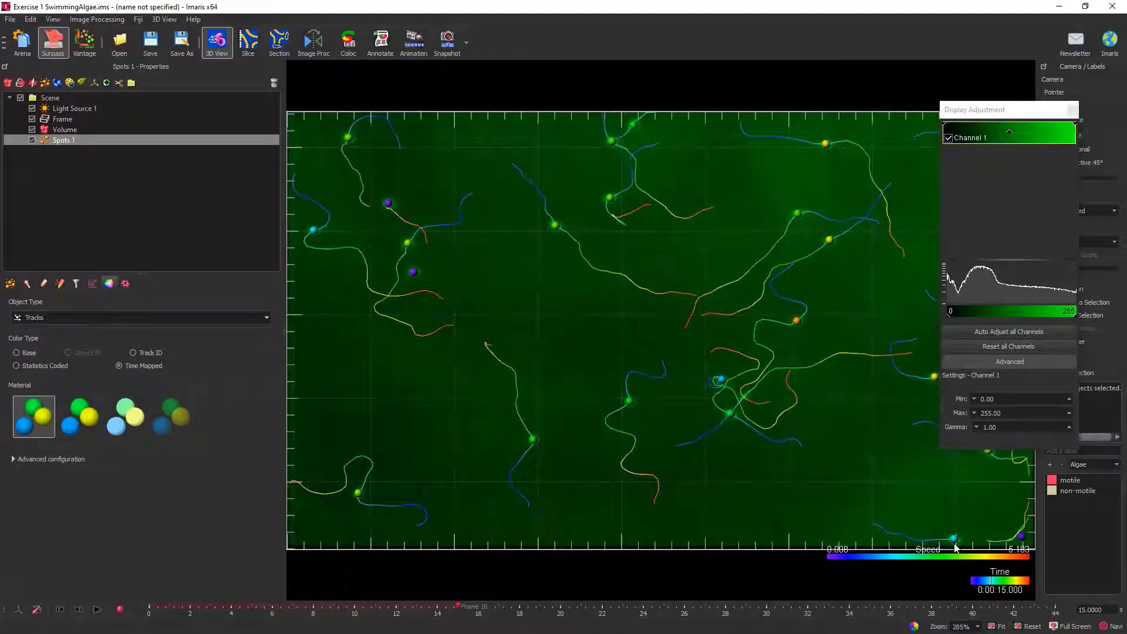
{"action": "left_click_drag", "start_coordinate": [540, 608], "coordinate": [1014, 608]}
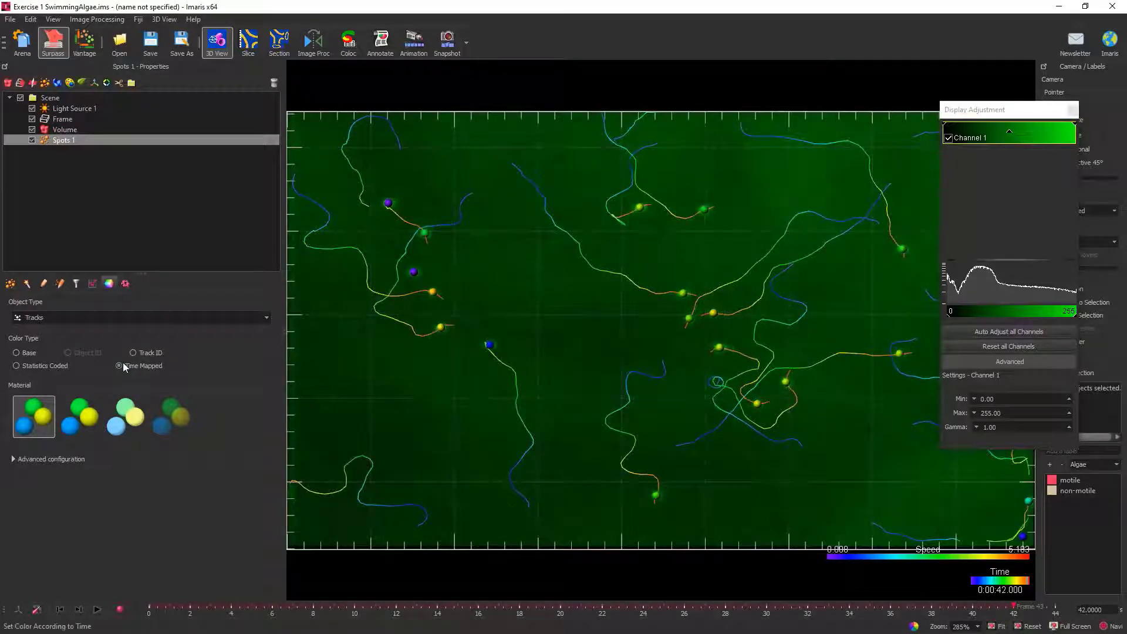
{"action": "left_click", "coordinate": [143, 351]}
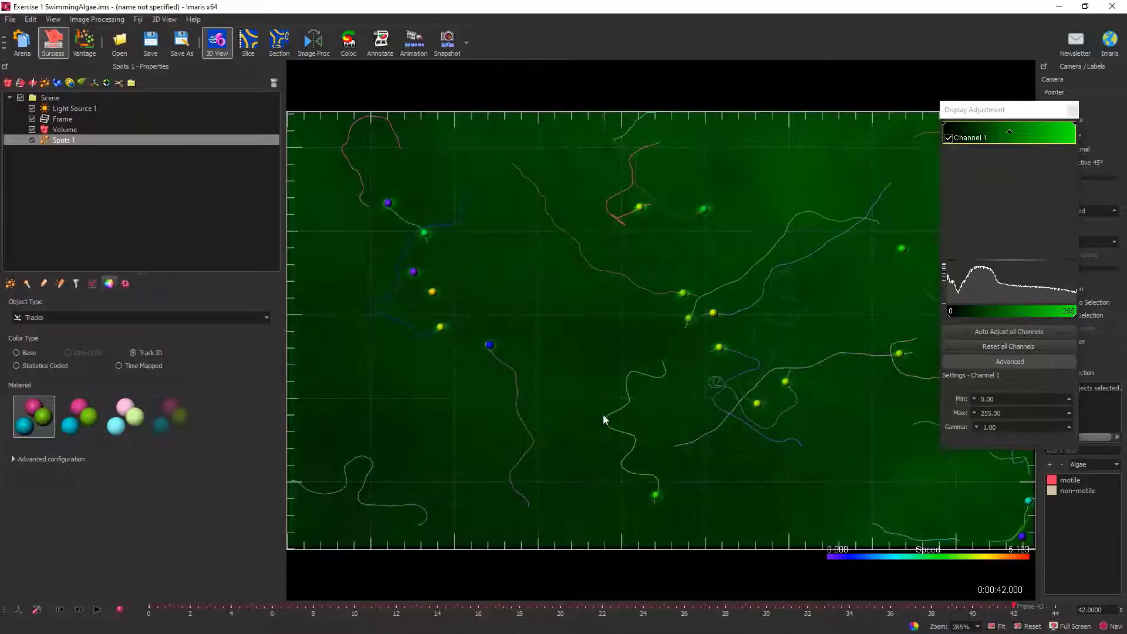
Step: Color the tracks of Spots 1 by the Acceleration statistic and inspect the coloring along individual tracks up close
{"action": "left_click", "coordinate": [59, 366]}
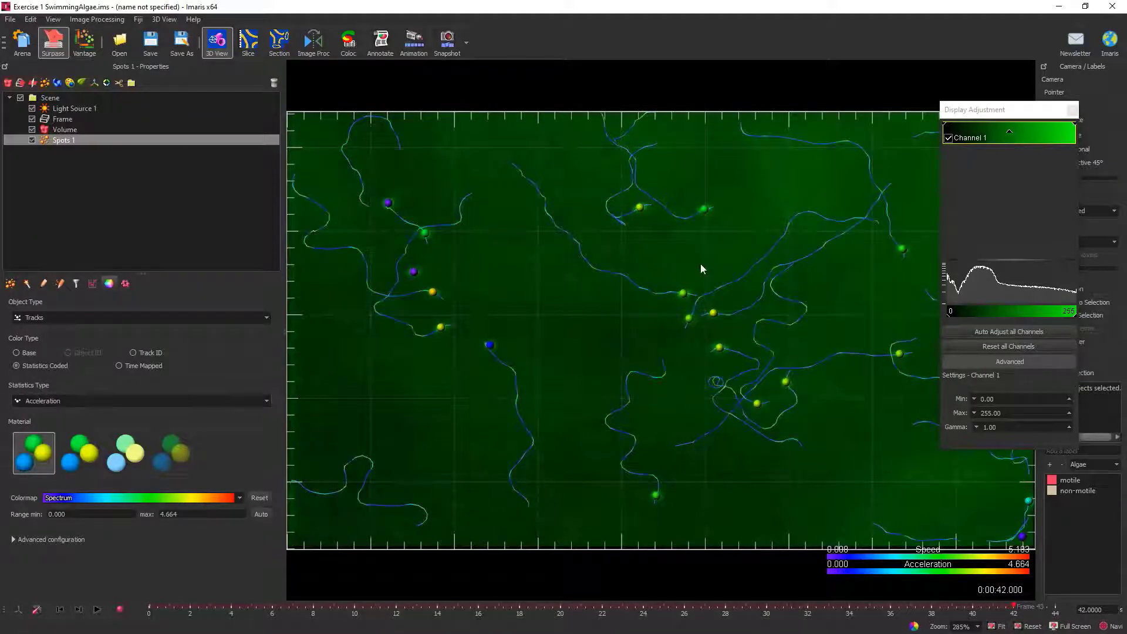
{"action": "key", "text": "Escape"}
{"action": "scroll", "coordinate": [602, 264], "scroll_direction": "up", "scroll_amount": 8}
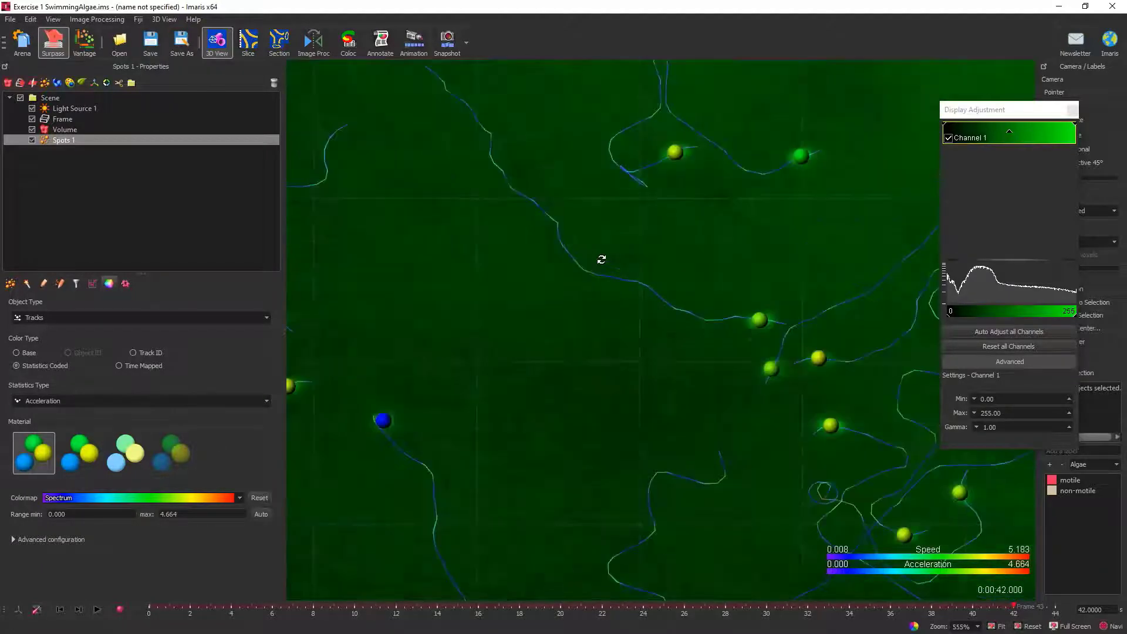
{"action": "right_click_drag", "start_coordinate": [598, 331], "coordinate": [810, 431]}
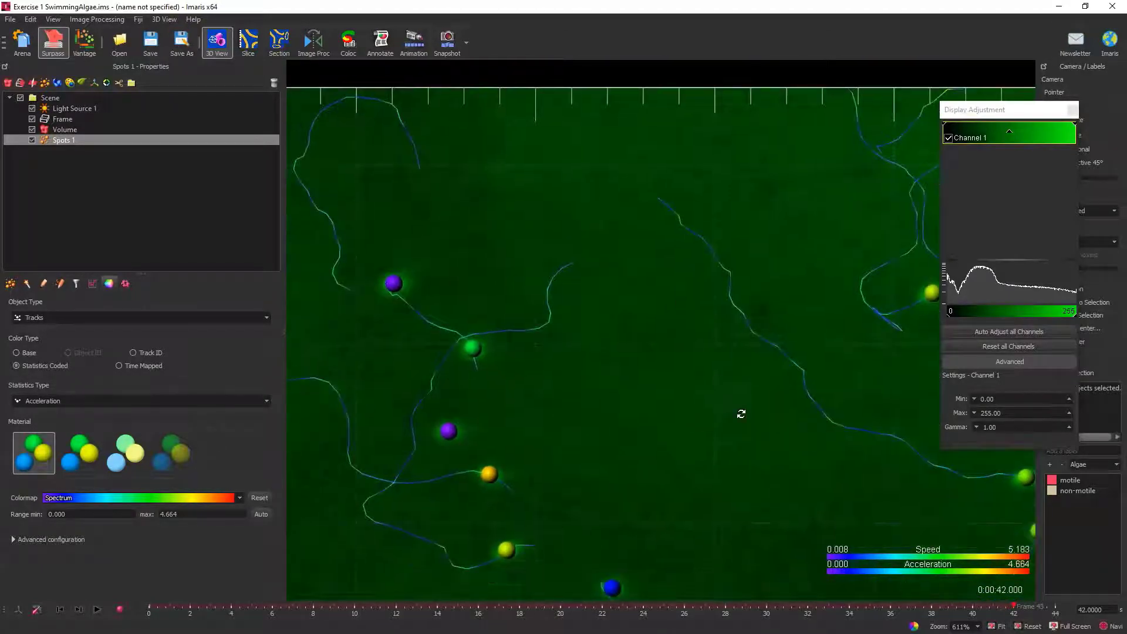
{"action": "right_click_drag", "start_coordinate": [926, 490], "coordinate": [581, 402]}
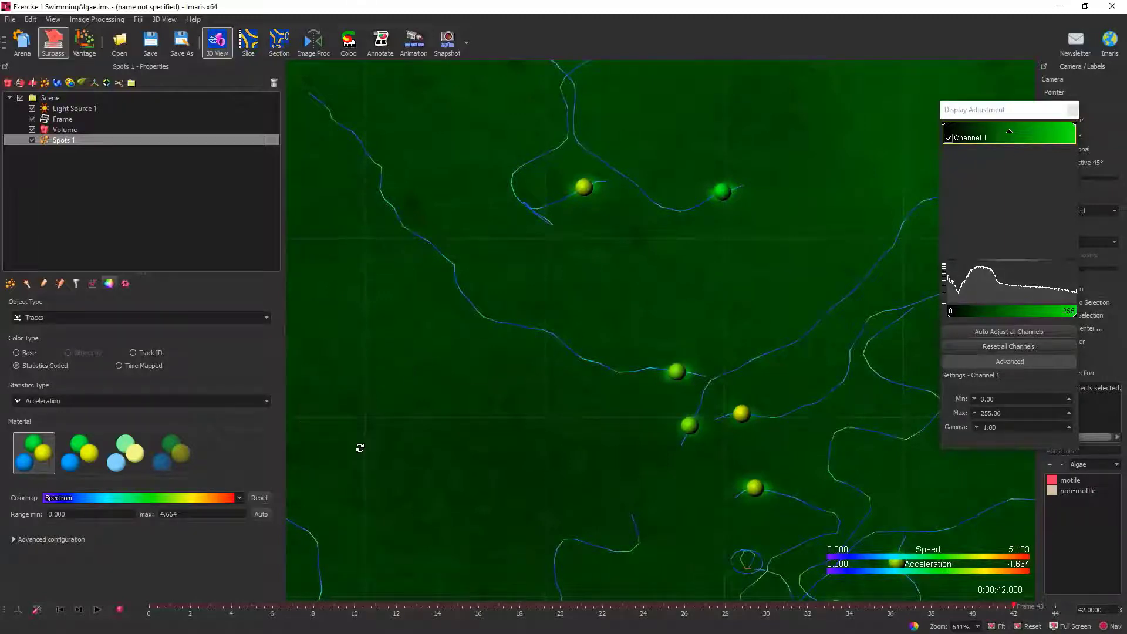
{"action": "scroll", "coordinate": [648, 404], "scroll_direction": "down", "scroll_amount": 1}
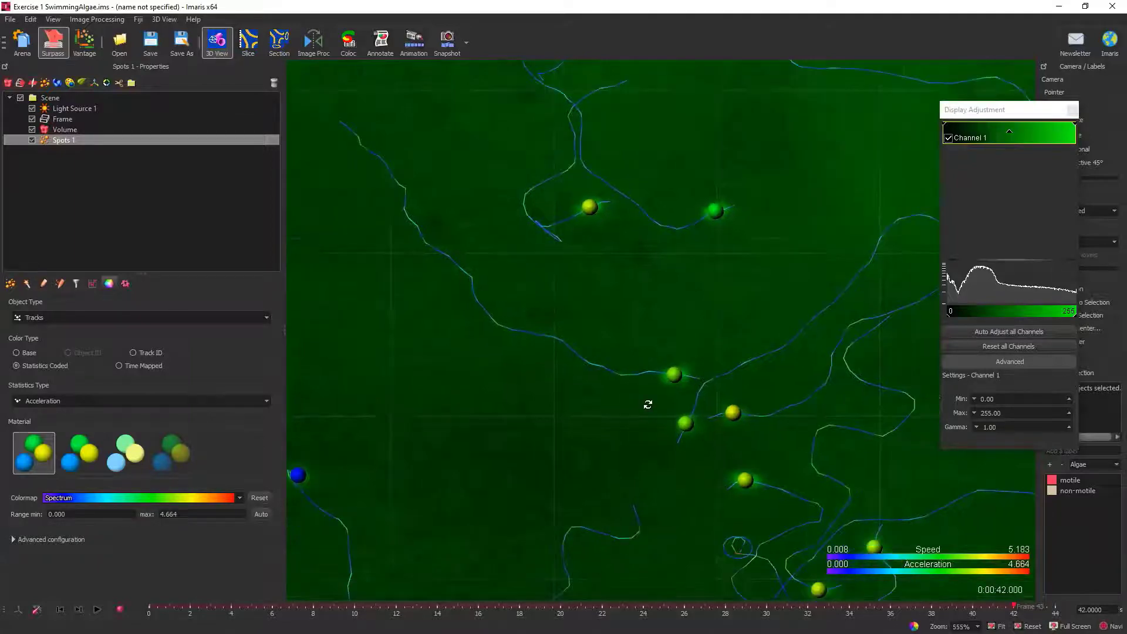
{"action": "scroll", "coordinate": [649, 405], "scroll_direction": "down", "scroll_amount": 10}
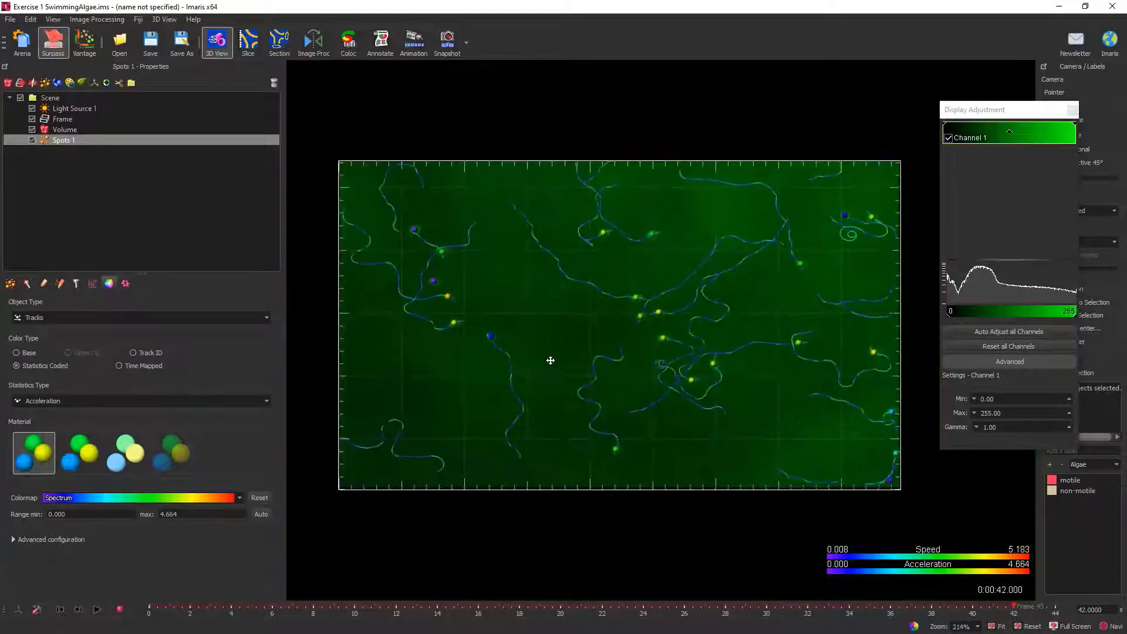
{"action": "right_click_drag", "start_coordinate": [551, 361], "coordinate": [540, 376]}
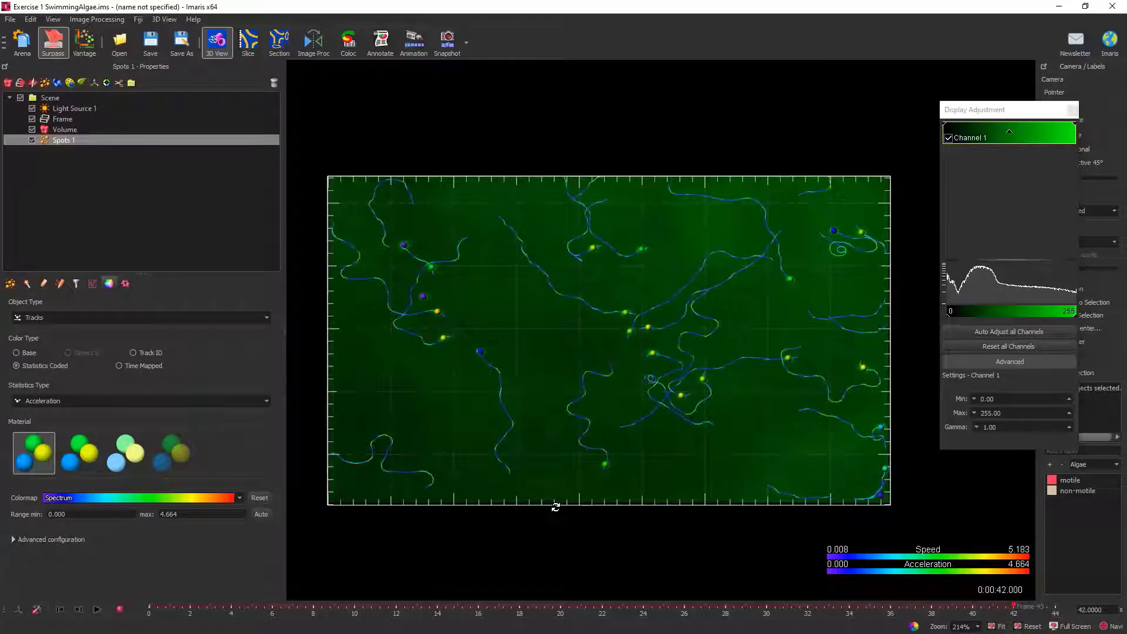